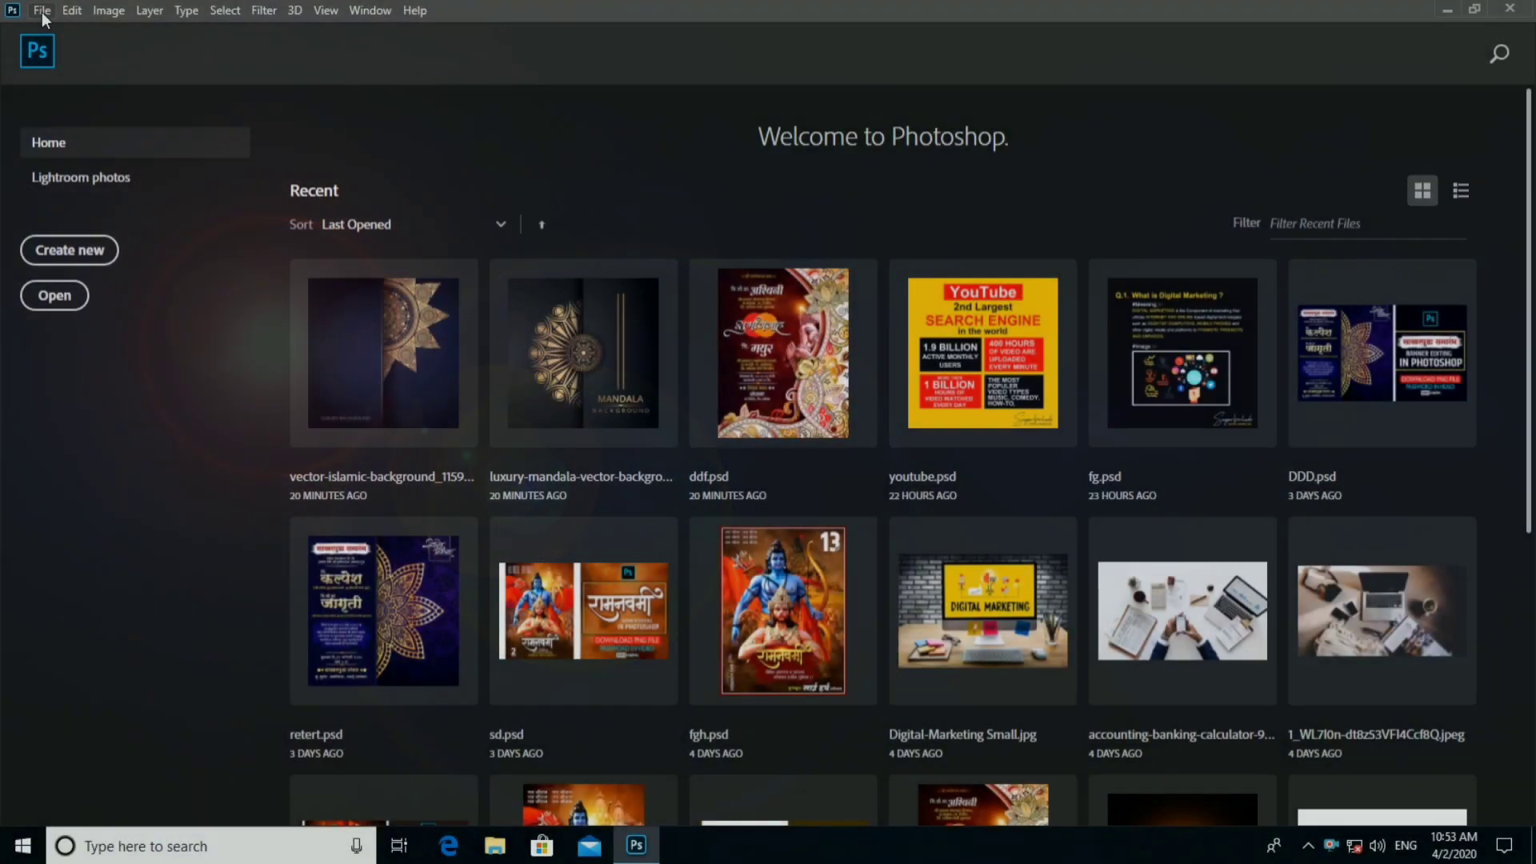
# Open the File menu from the Photoshop welcome screen.
pyautogui.click(42, 10)
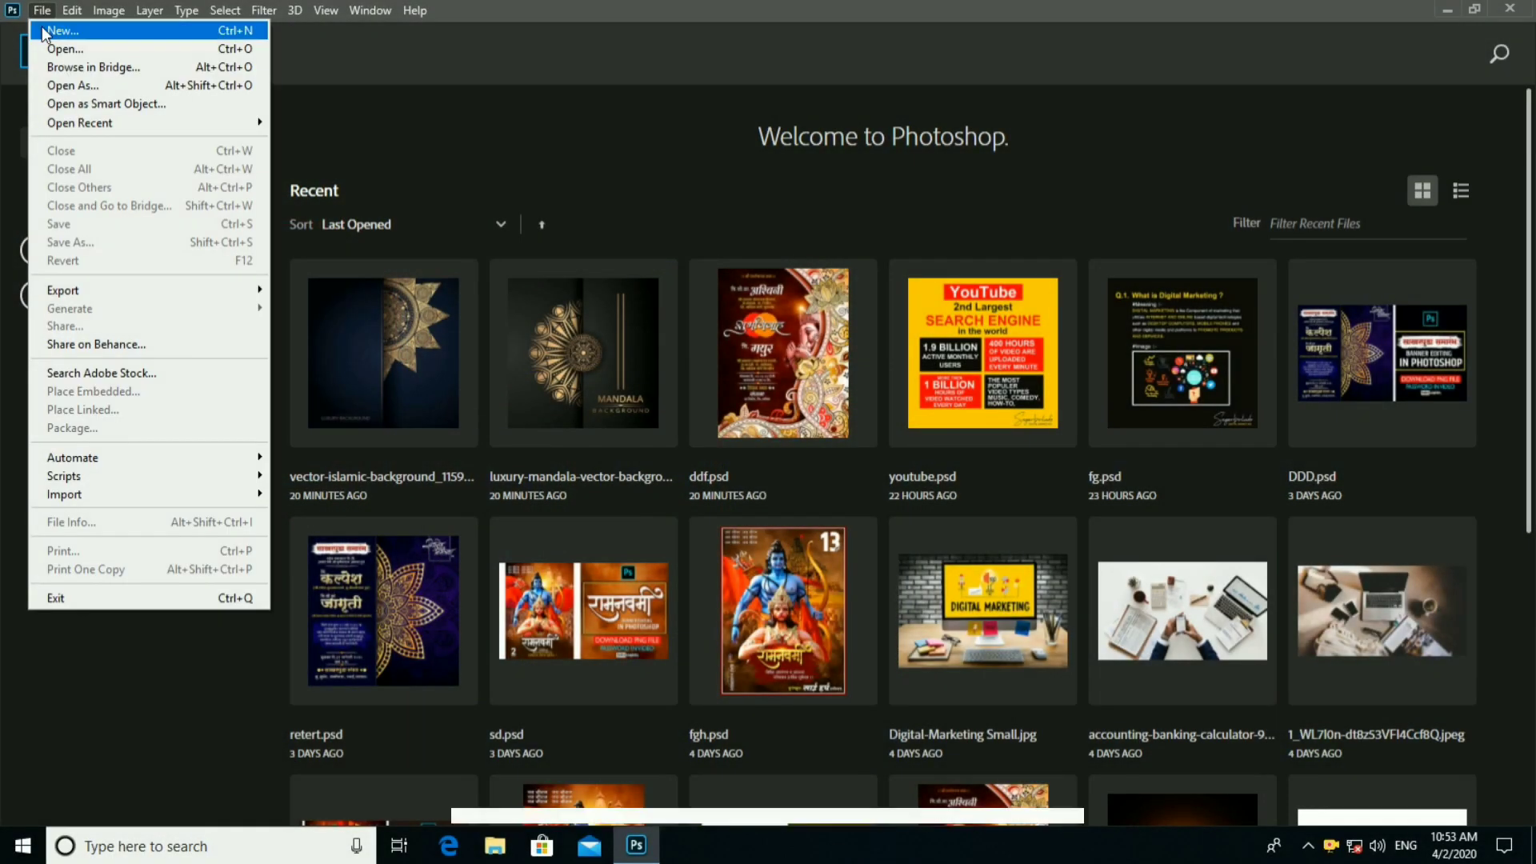
# Create a white 6 × 6 in, 300 ppi RGB document, then browse to the Wed Back folder.
pyautogui.click(62, 30)
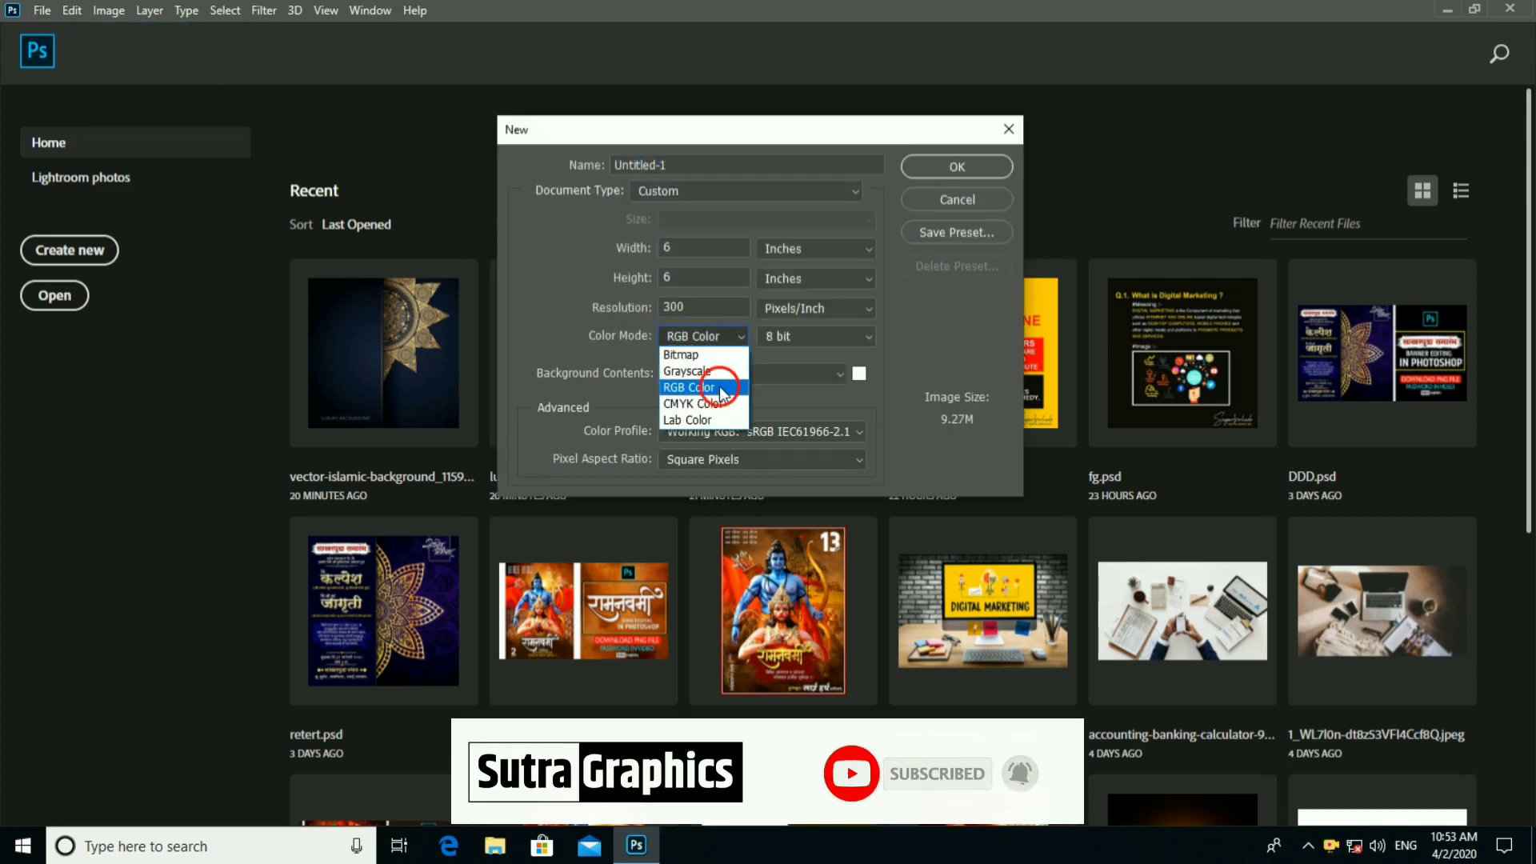
pyautogui.click(720, 389)
pyautogui.click(812, 336)
pyautogui.click(736, 376)
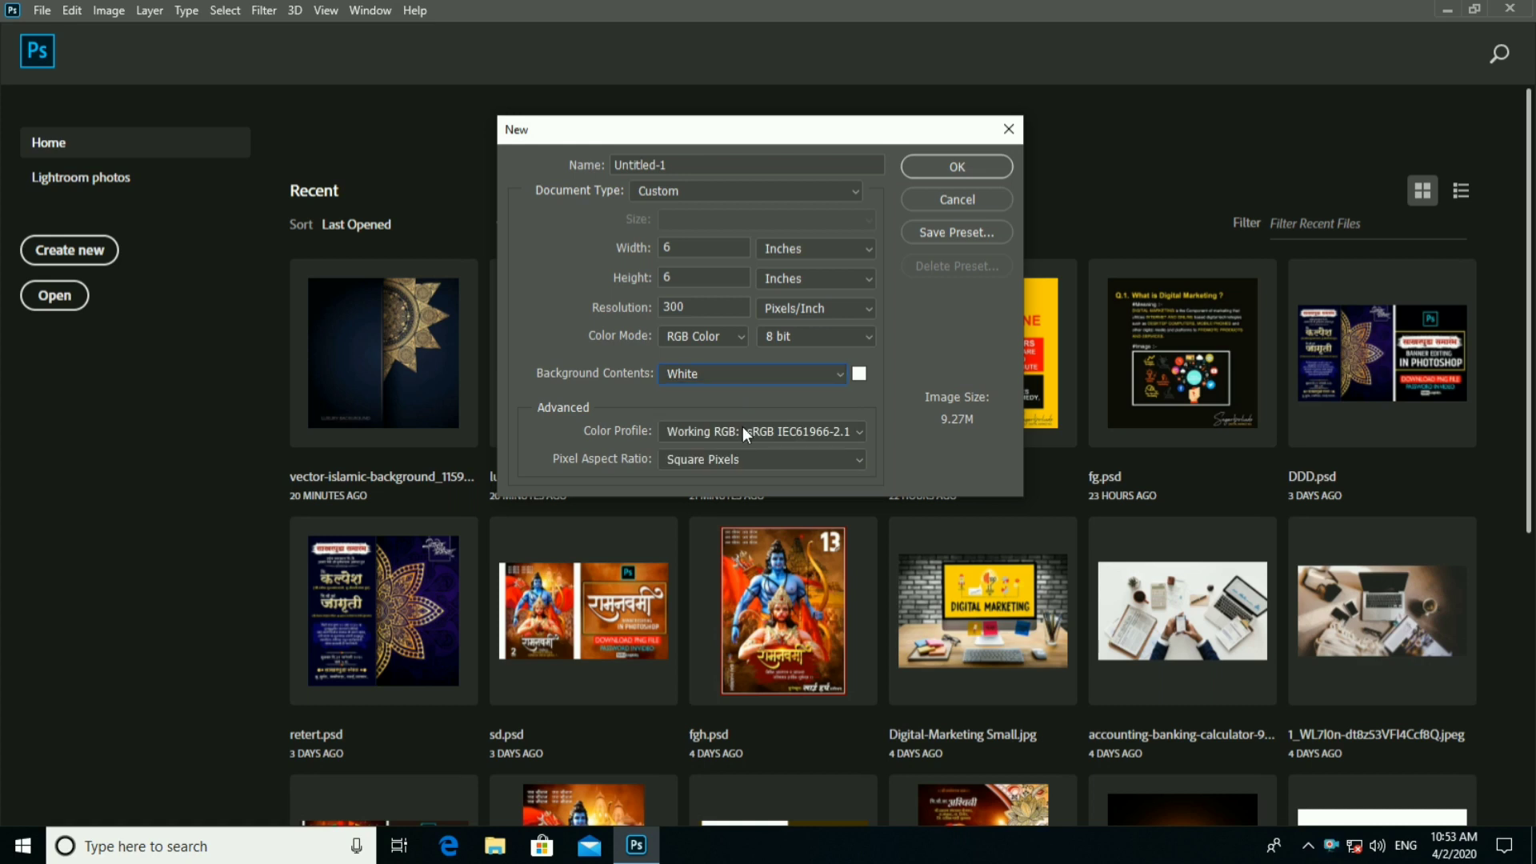
pyautogui.click(926, 171)
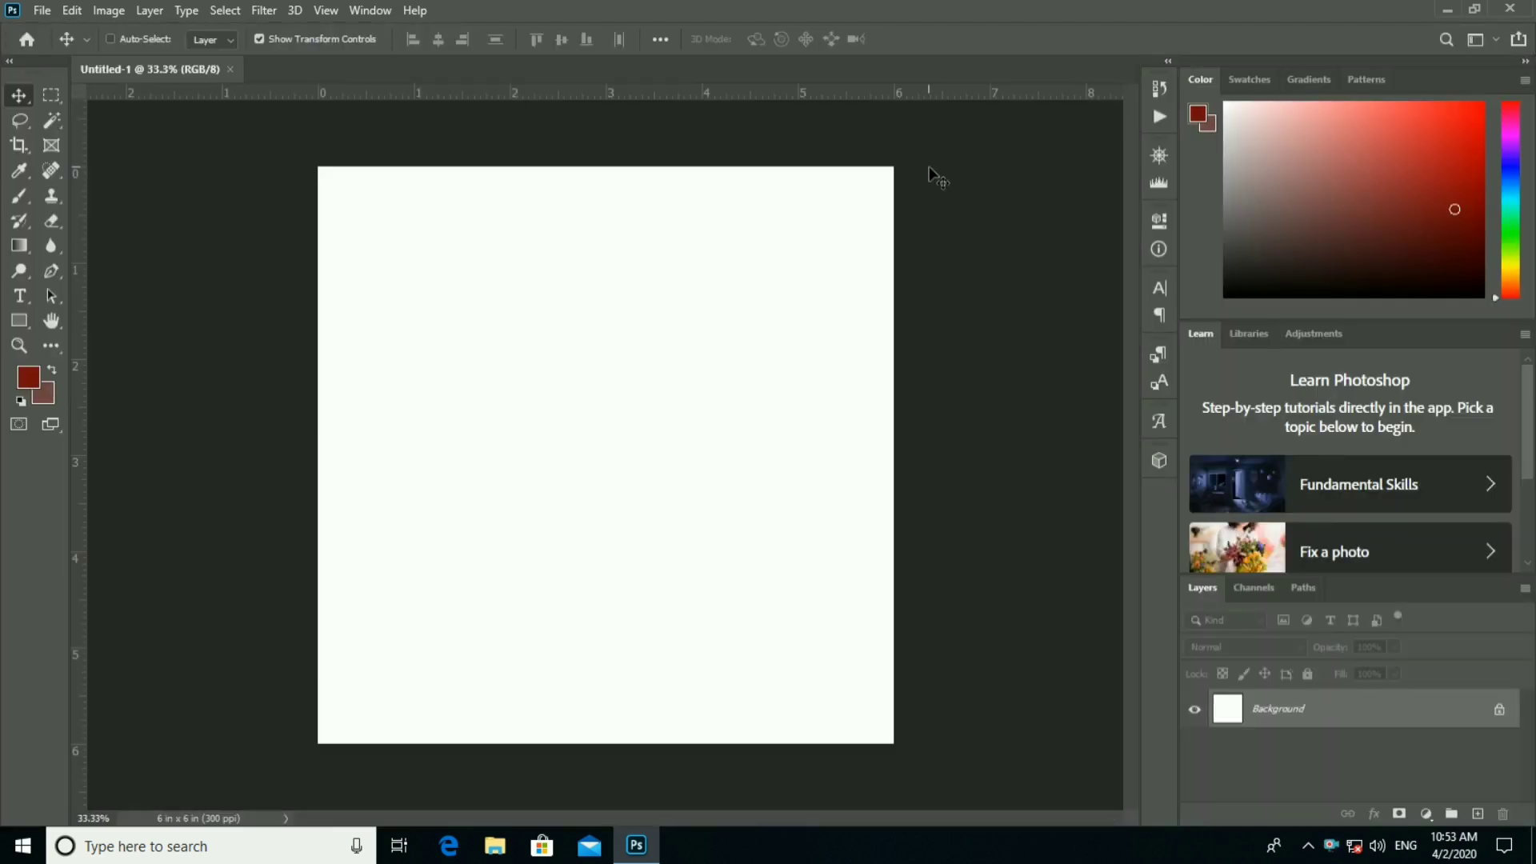
pyautogui.click(42, 10)
pyautogui.click(56, 43)
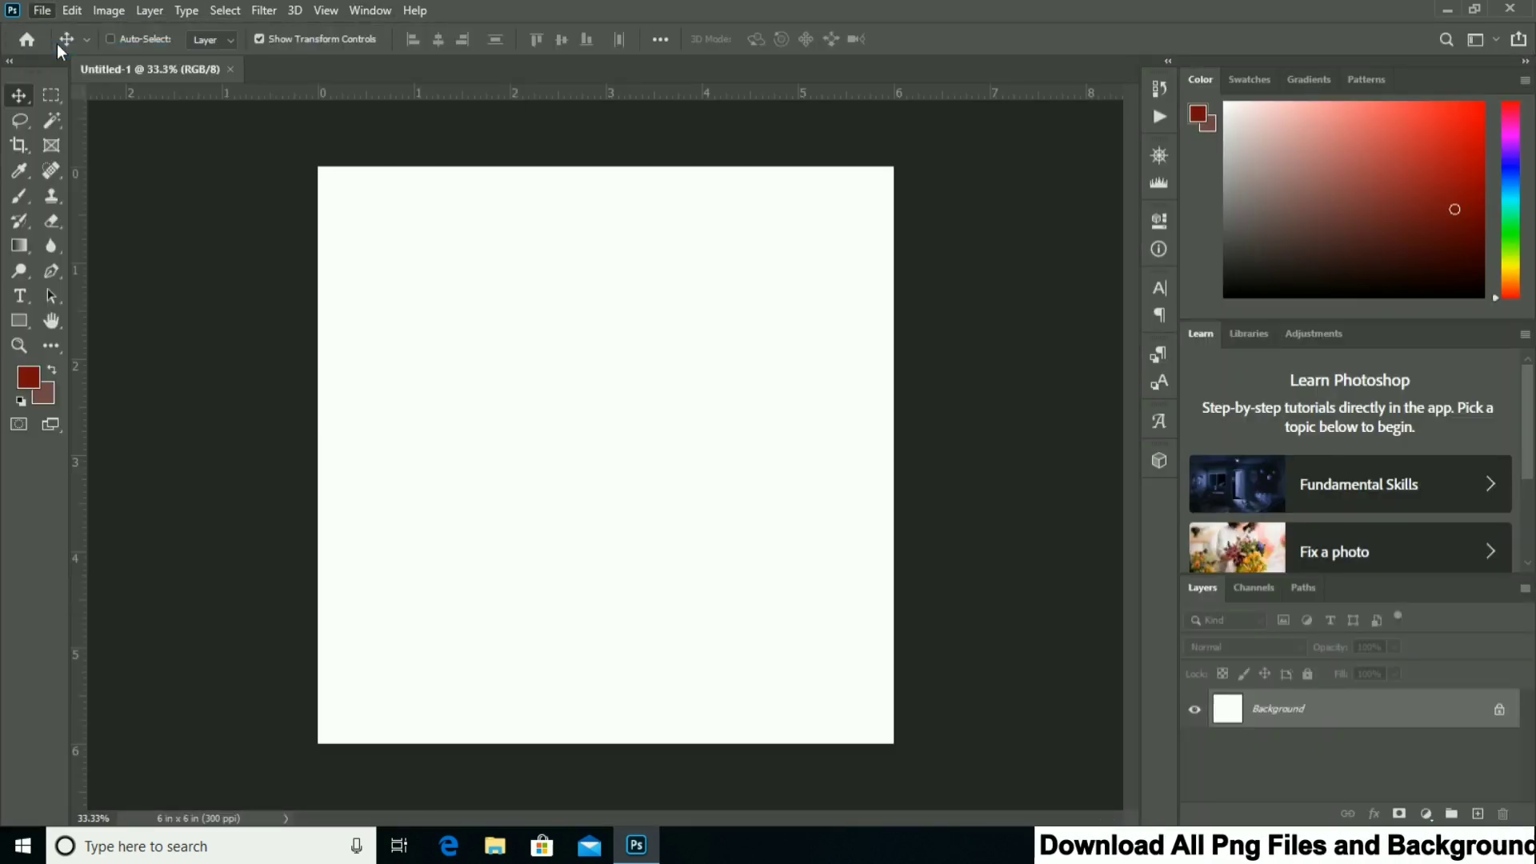
# Open the luxury golden mandala JPG and drag it into Untitled-1.
pyautogui.click(451, 160)
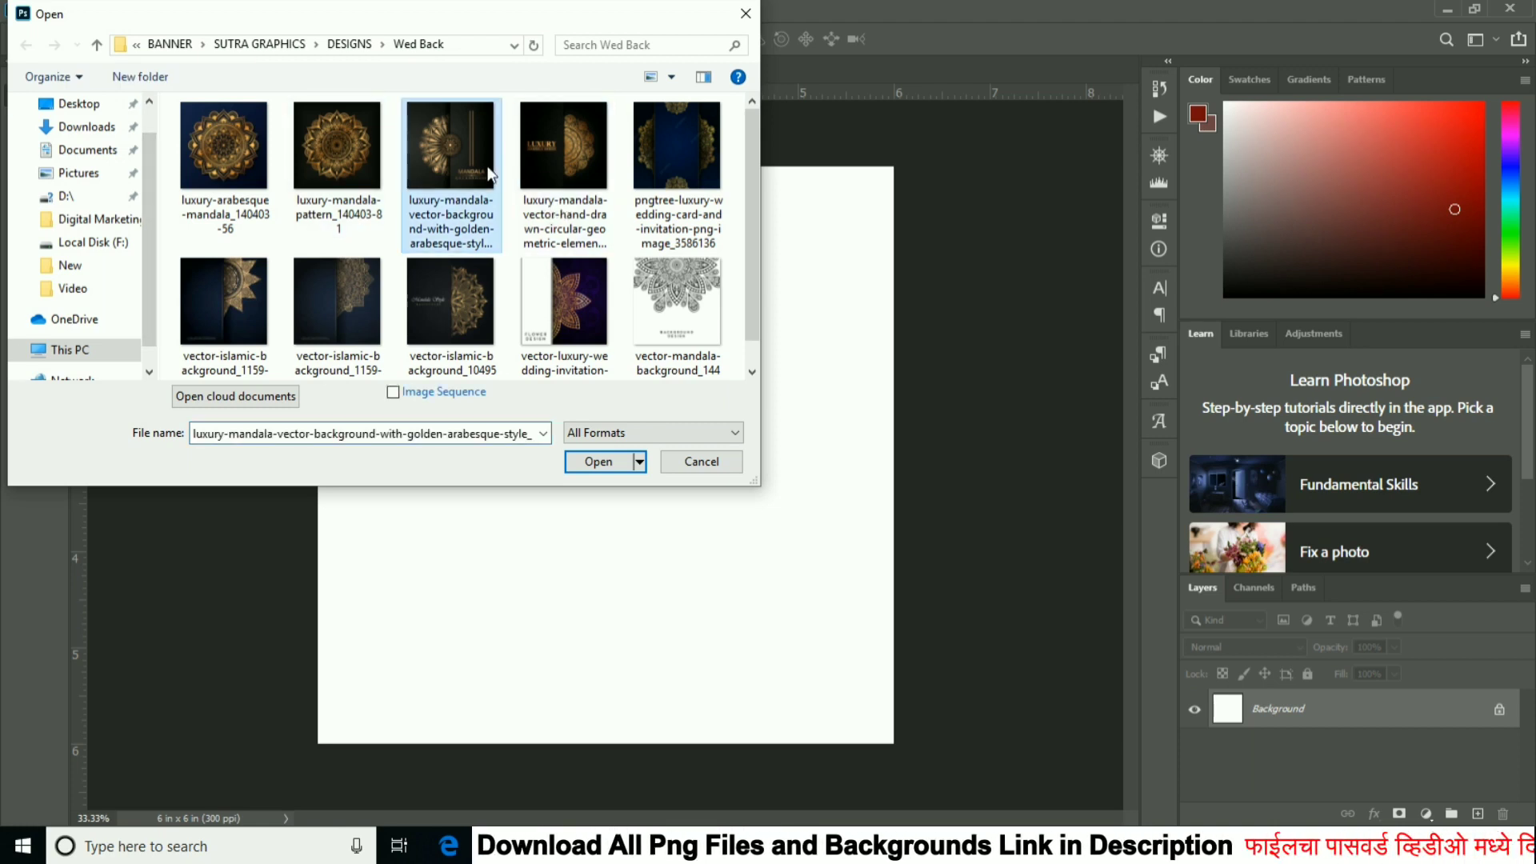
pyautogui.click(608, 464)
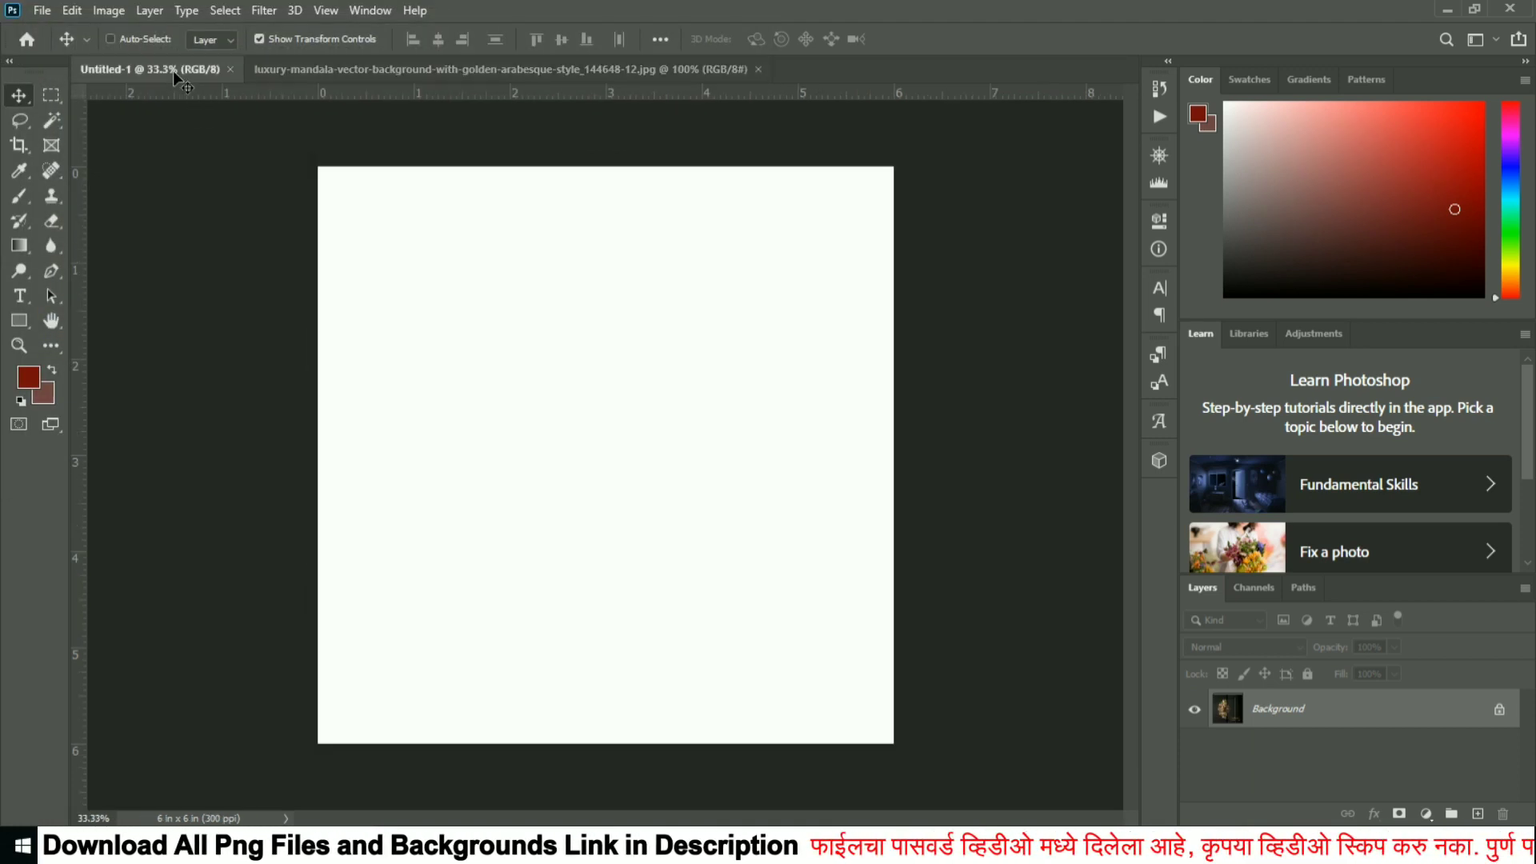
pyautogui.moveTo(172, 70); pyautogui.dragTo(508, 329)
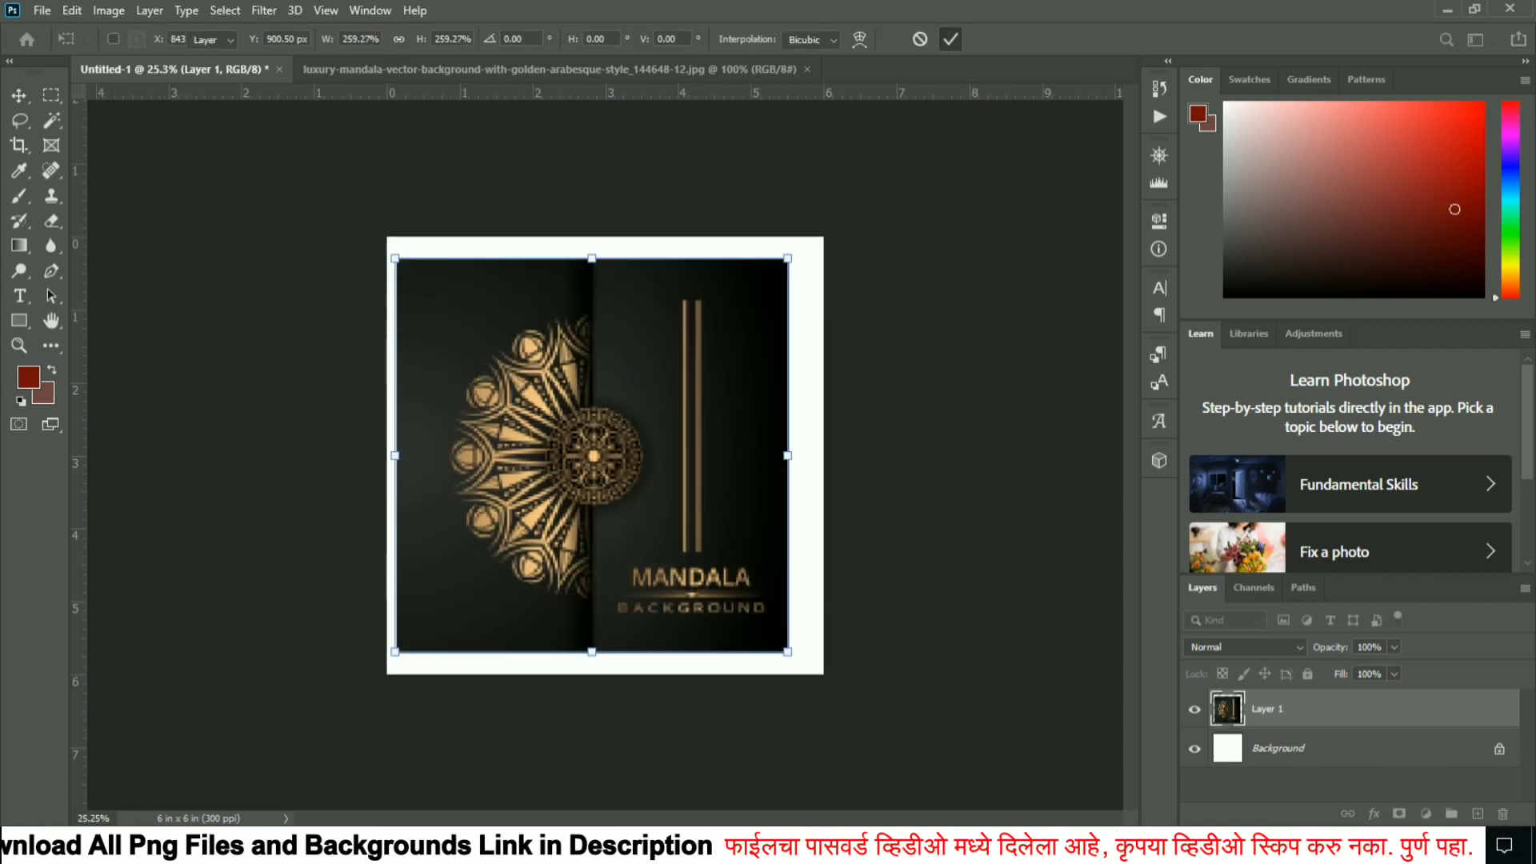
# Scale the mandala layer up to fill the whole square canvas.
pyautogui.moveTo(713, 335); pyautogui.dragTo(776, 320)
pyautogui.hotkey('ctrl', 't')
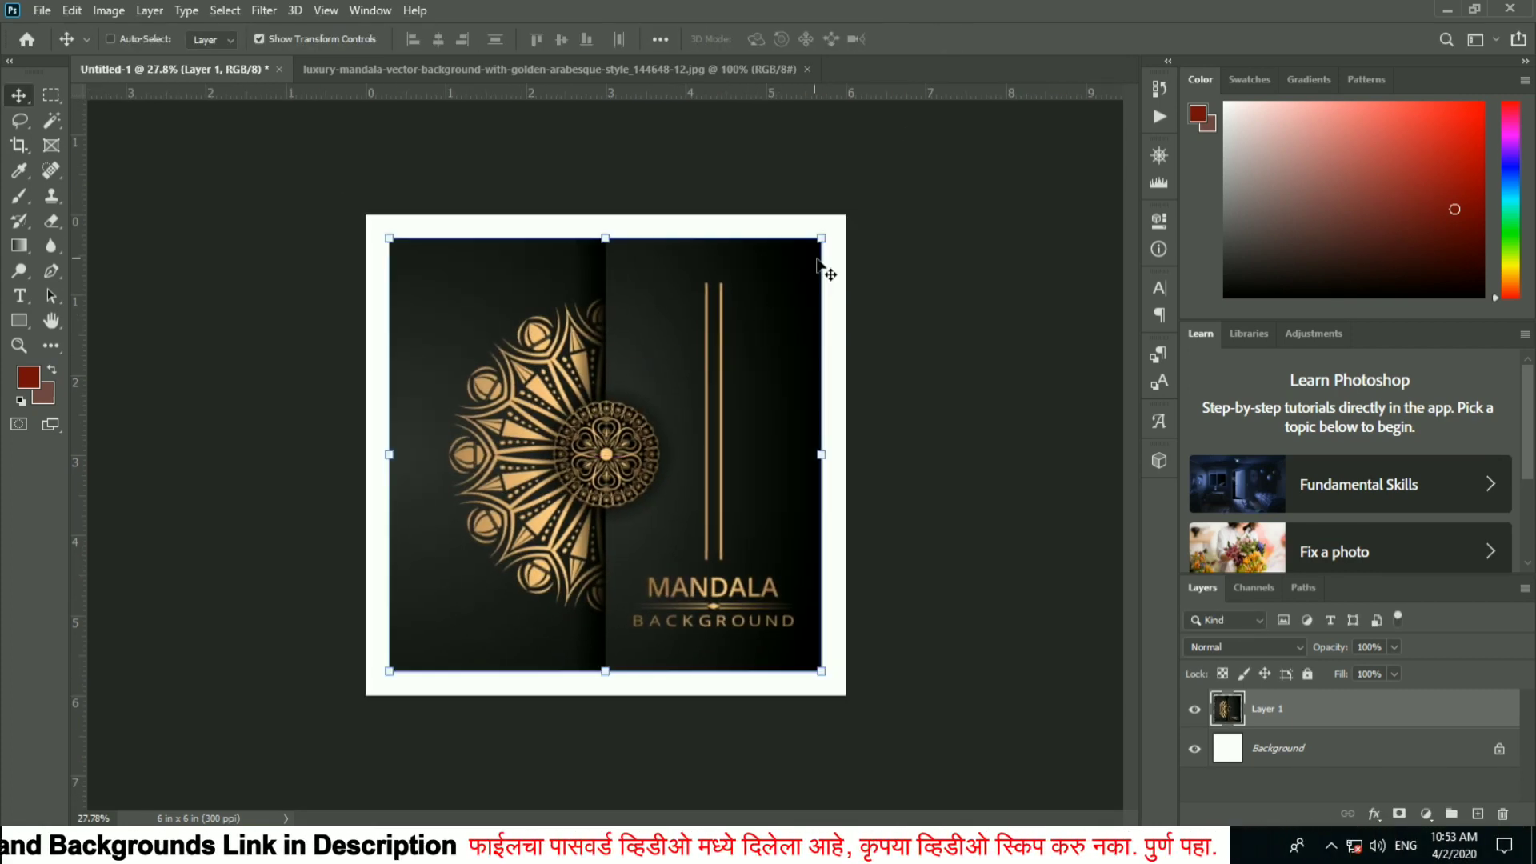
pyautogui.moveTo(862, 233); pyautogui.dragTo(890, 221)
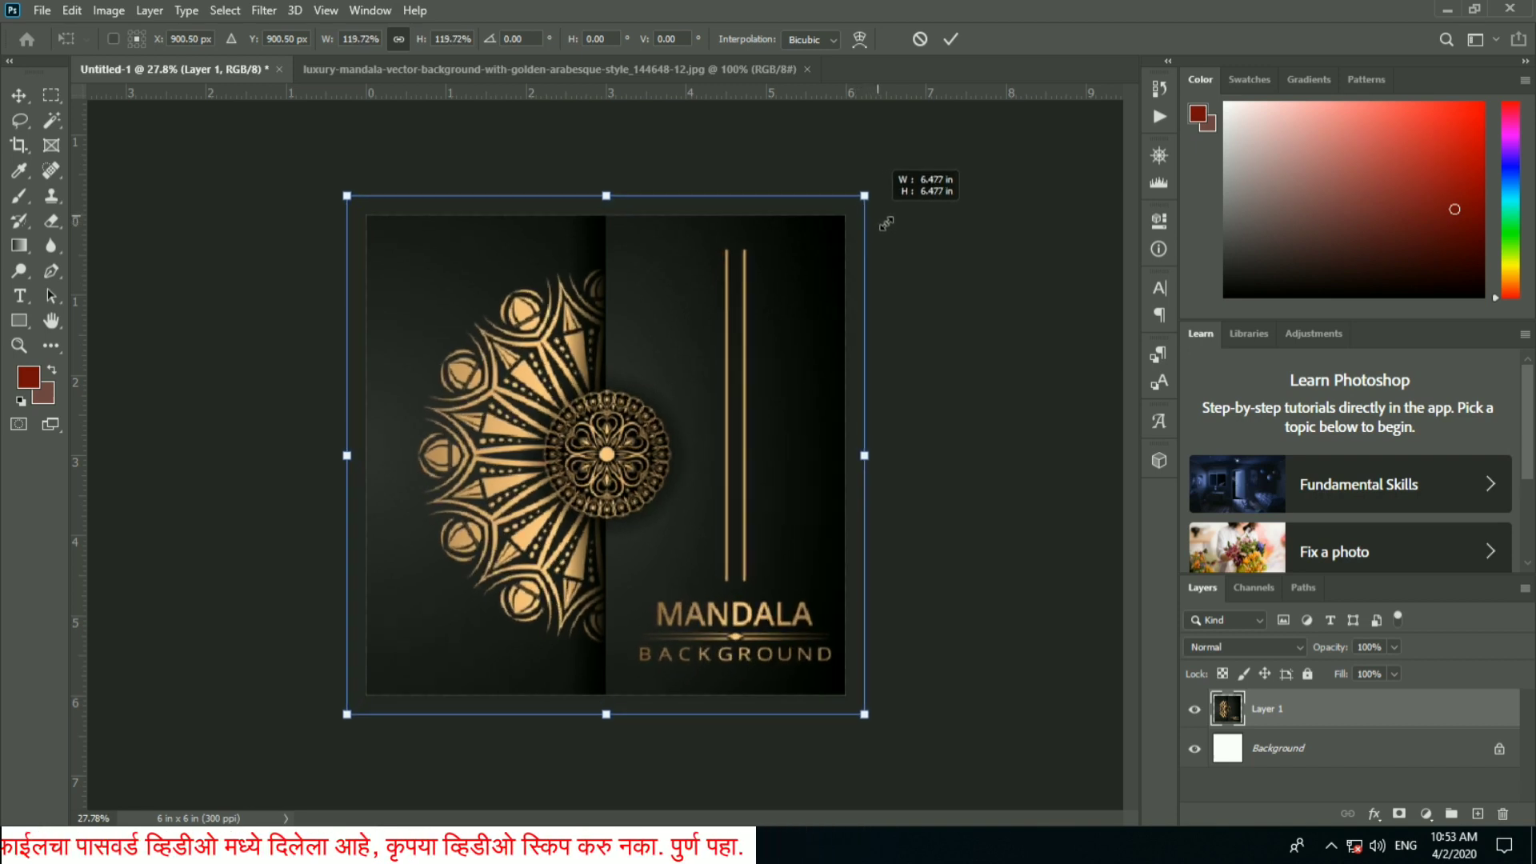
pyautogui.moveTo(890, 221); pyautogui.dragTo(856, 199)
pyautogui.click(951, 39)
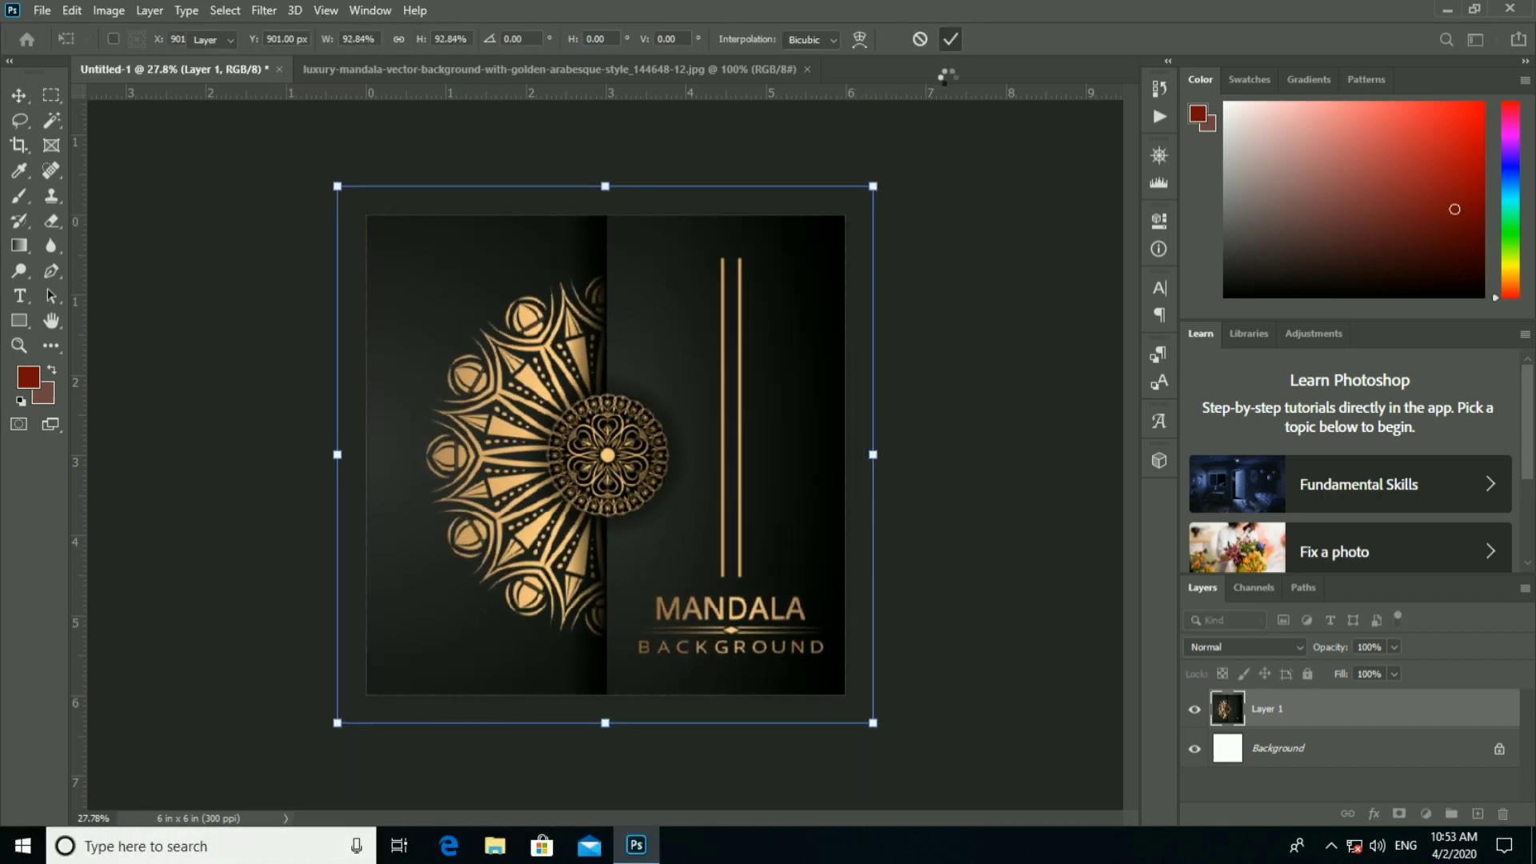
pyautogui.scroll(3, 675, 336)
pyautogui.scroll(-2, 675, 336)
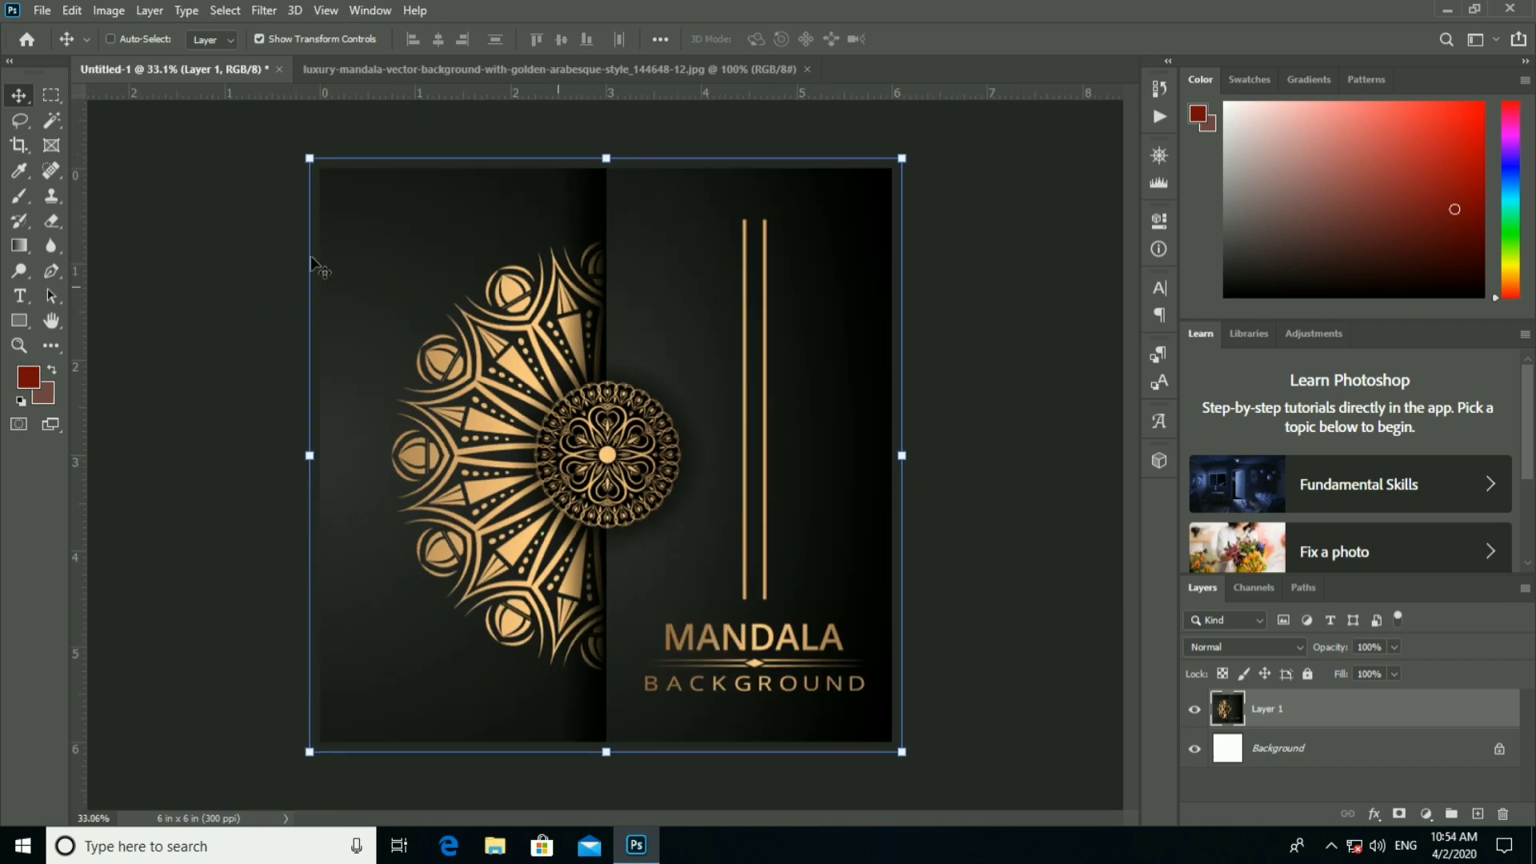
# Draw a dark red rectangle covering the right half of the canvas.
pyautogui.rightClick(22, 323)
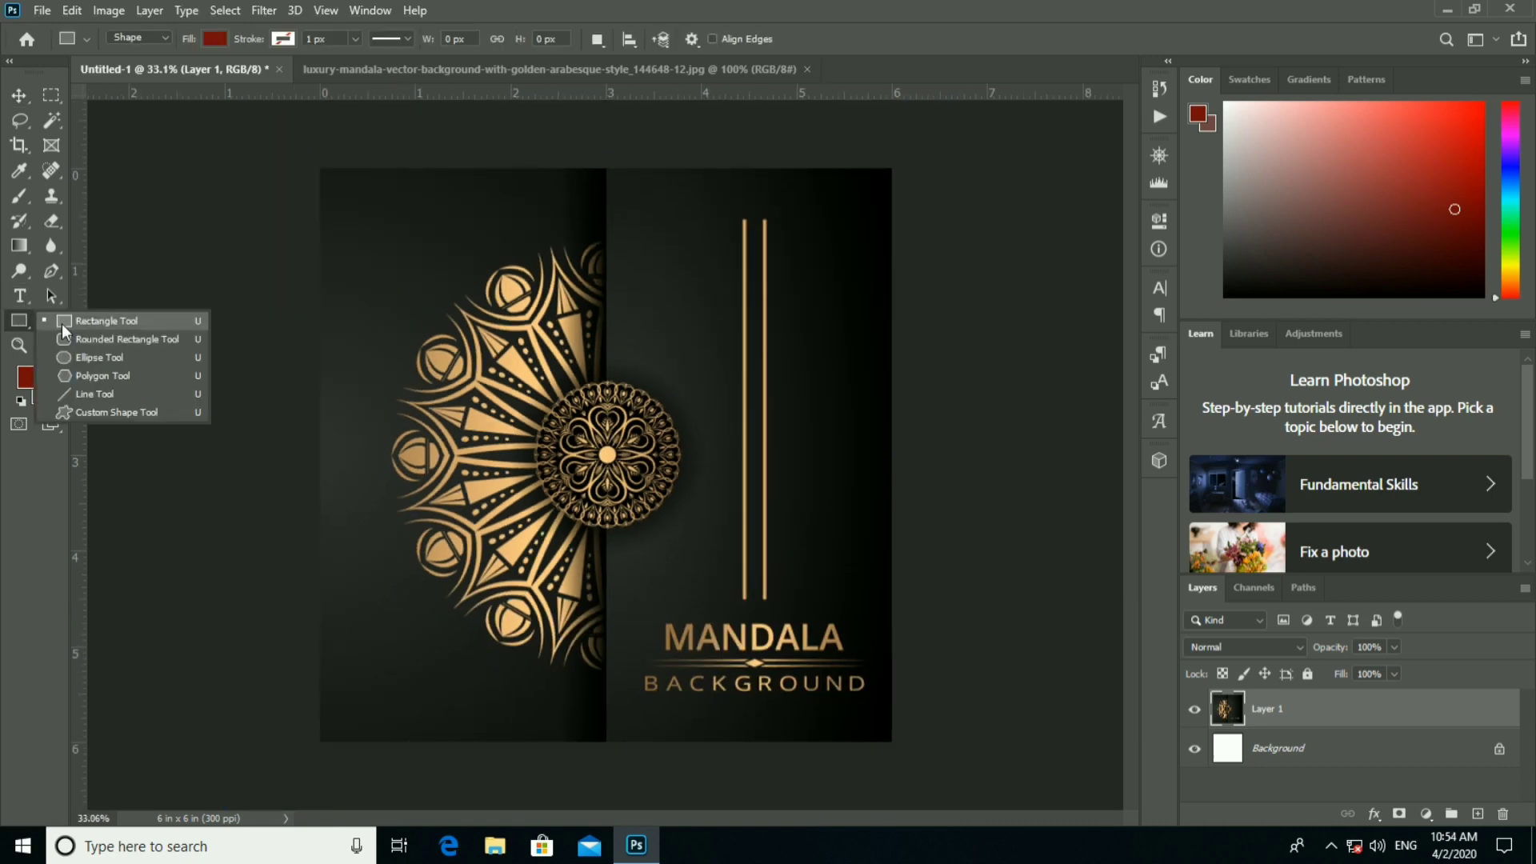
pyautogui.click(61, 317)
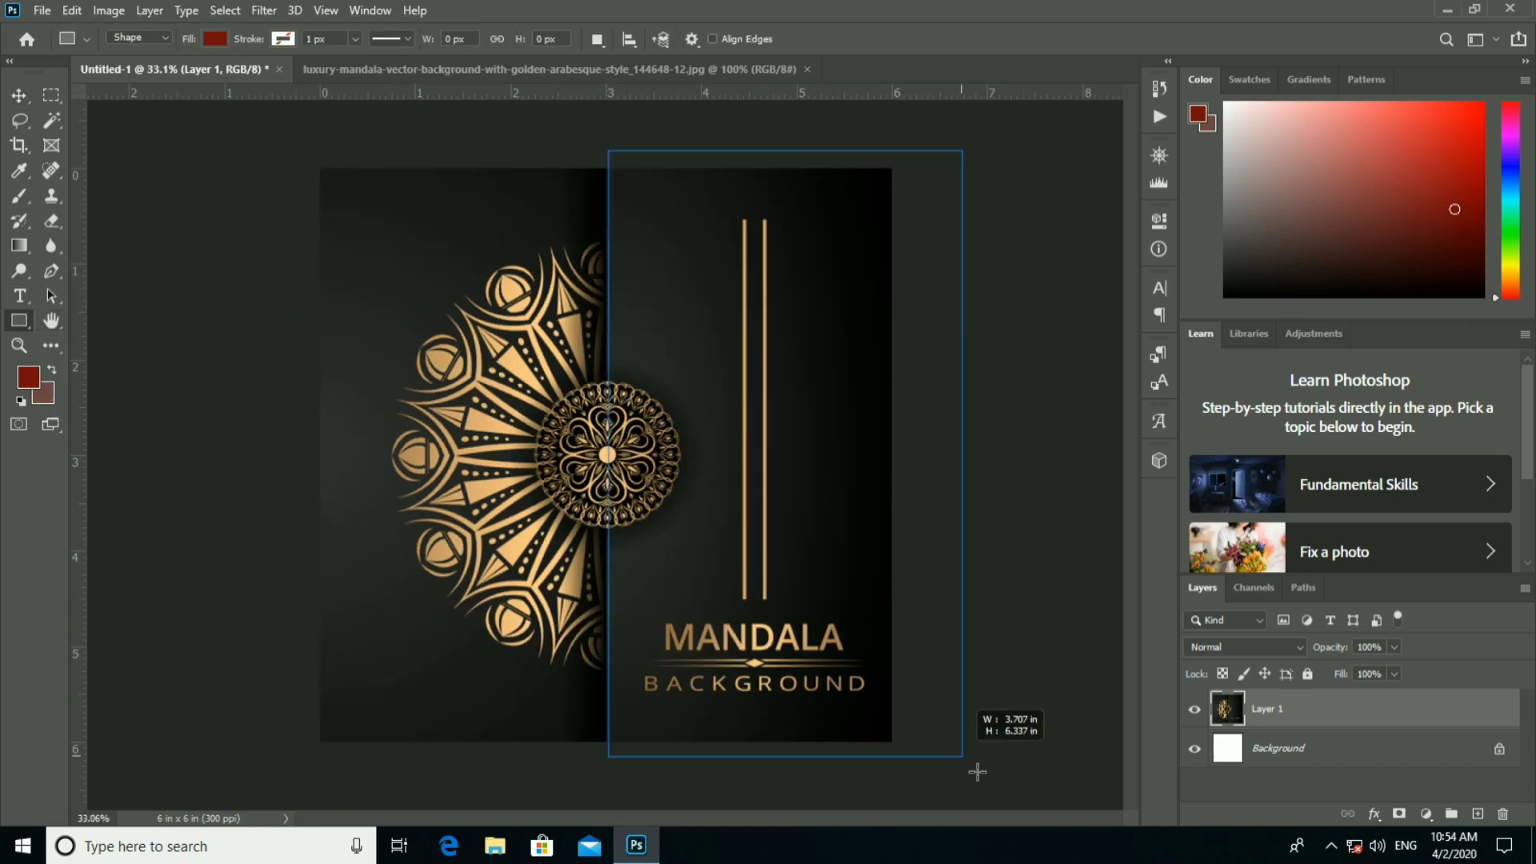
pyautogui.moveTo(777, 537); pyautogui.dragTo(989, 784)
pyautogui.click(1106, 214)
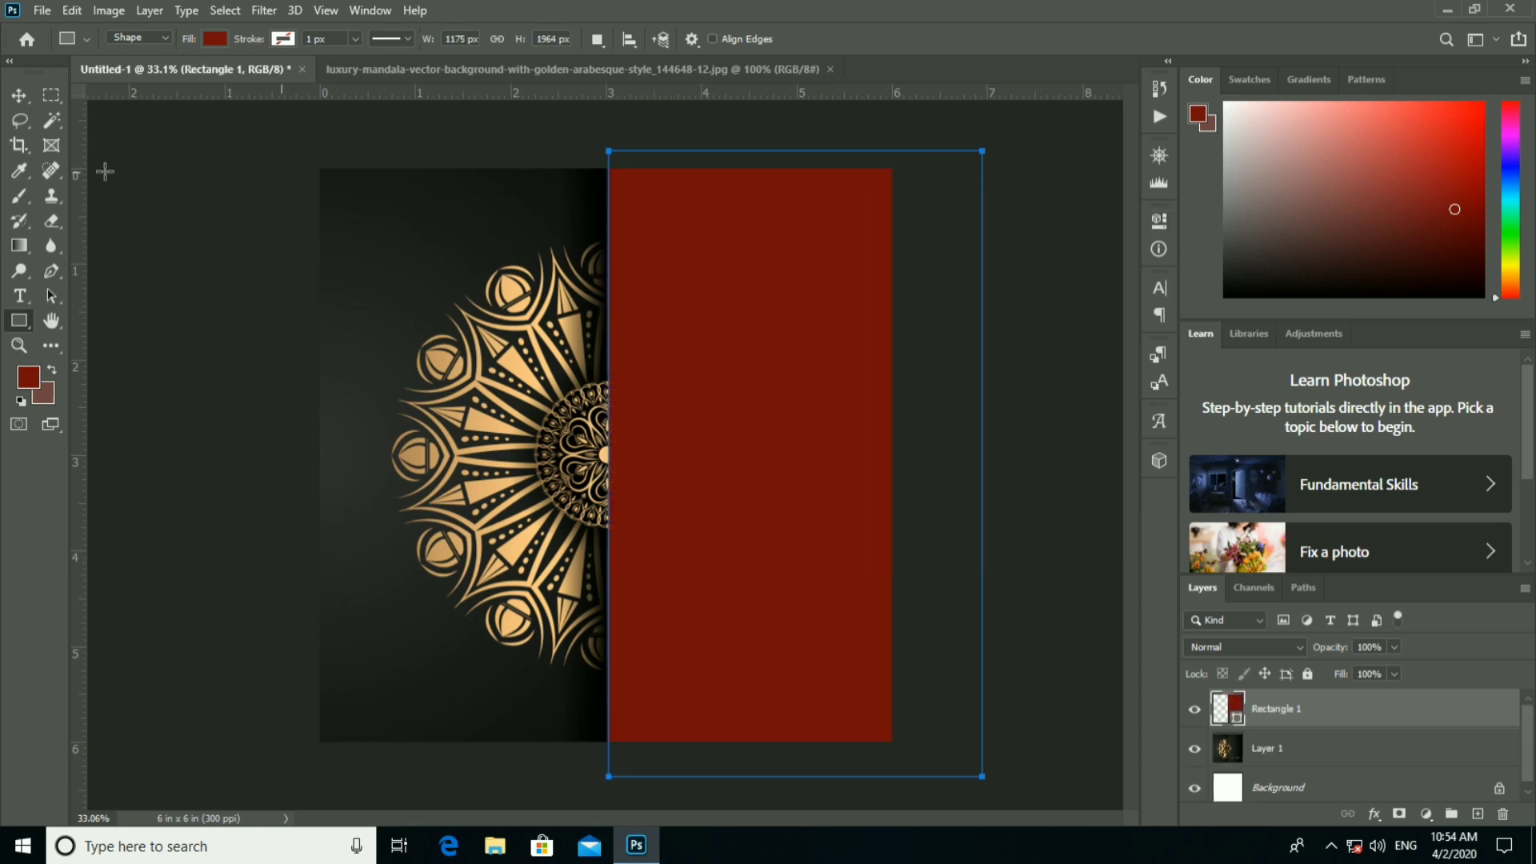
# Duplicate the red rectangle and narrow the copy to a thin strip along the central divide.
pyautogui.click(17, 99)
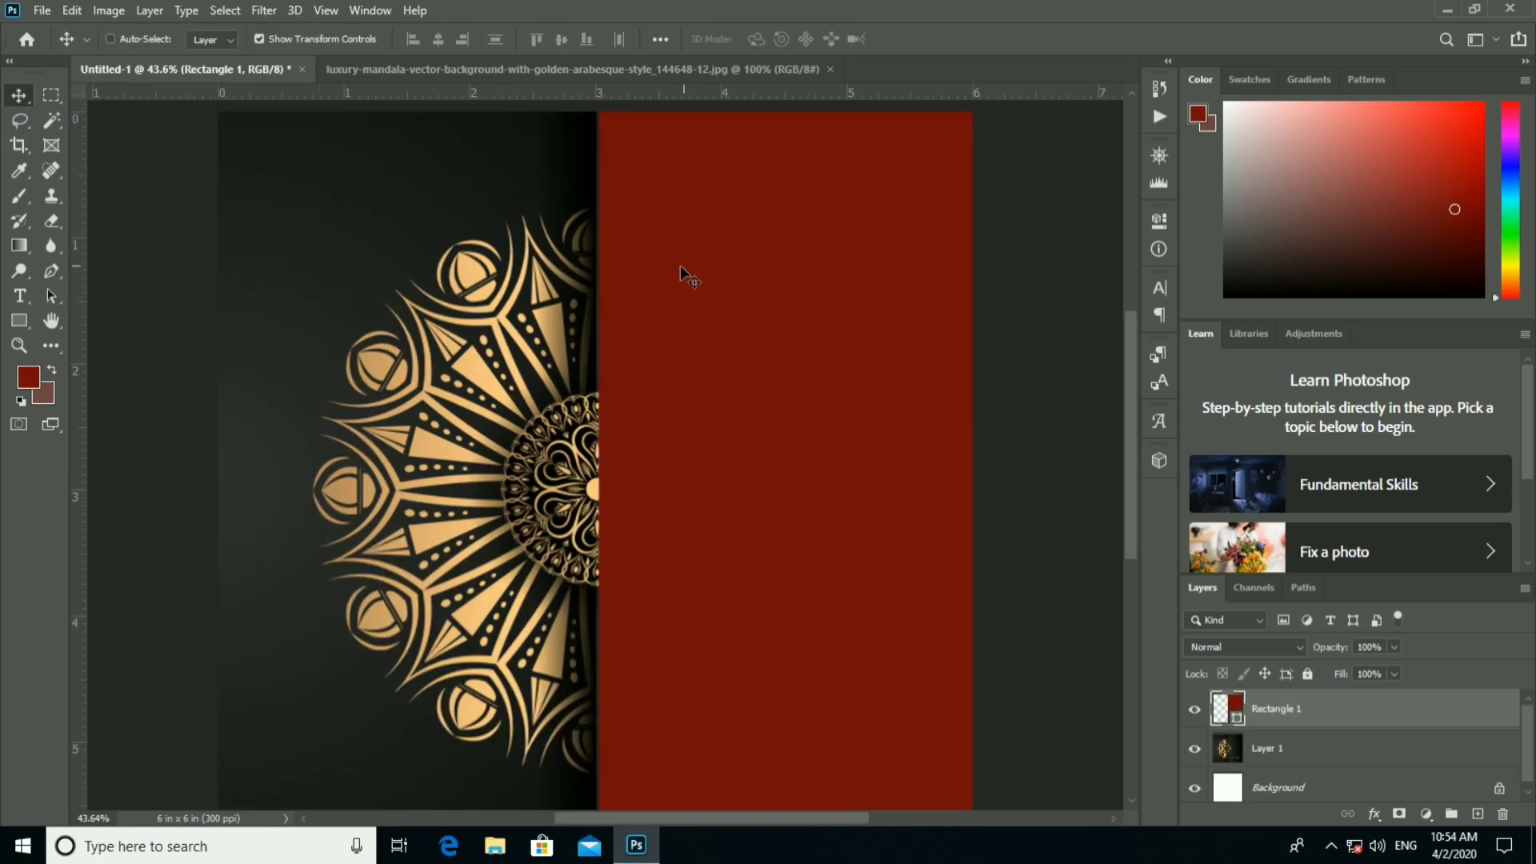
pyautogui.moveTo(789, 276); pyautogui.dragTo(713, 276)
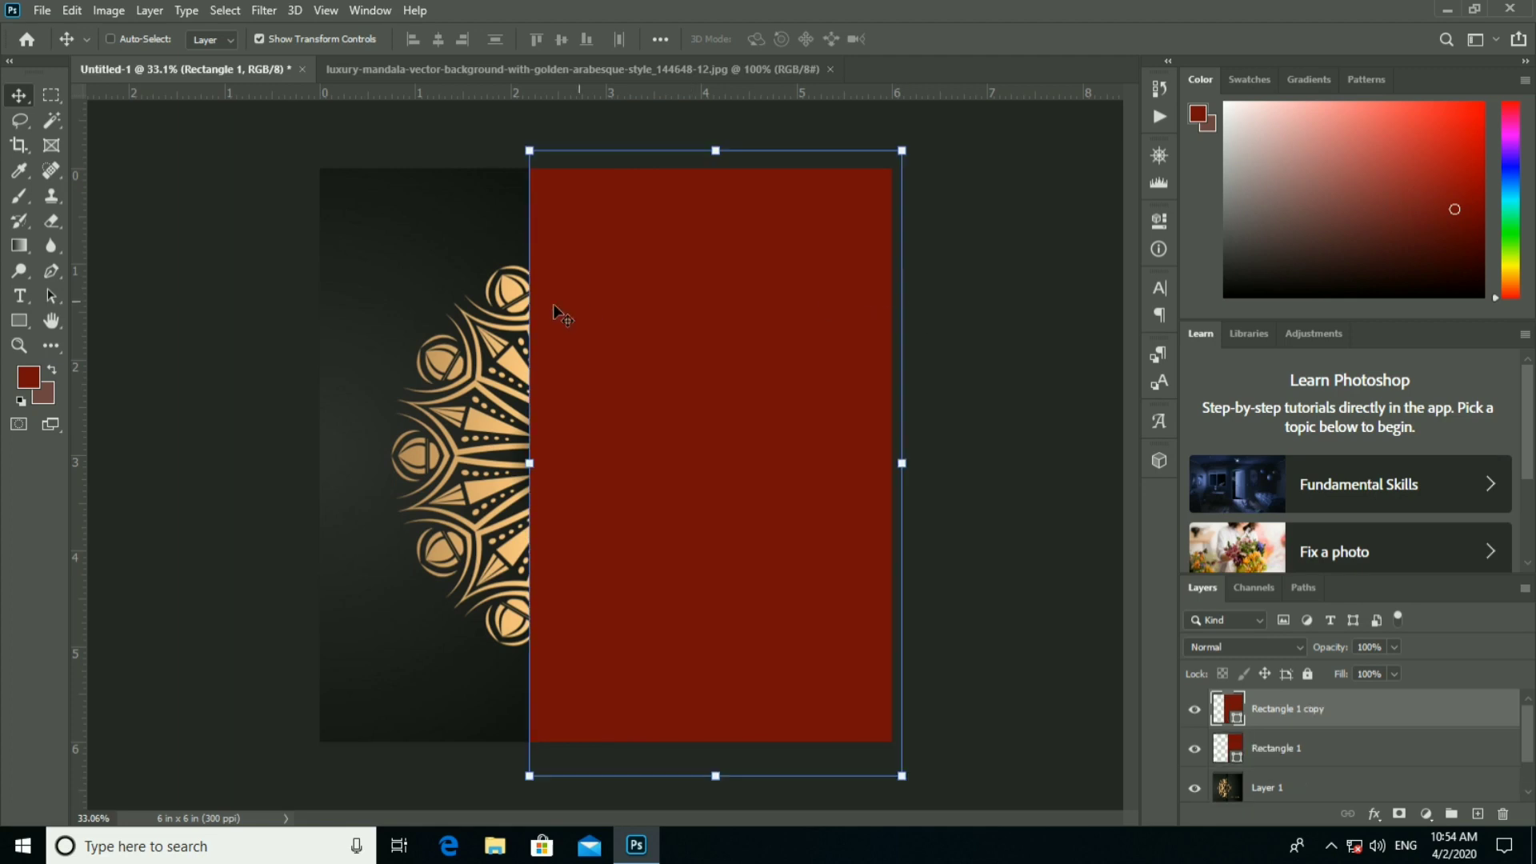
pyautogui.hotkey('ctrl', 't')
pyautogui.moveTo(532, 336); pyautogui.dragTo(641, 338)
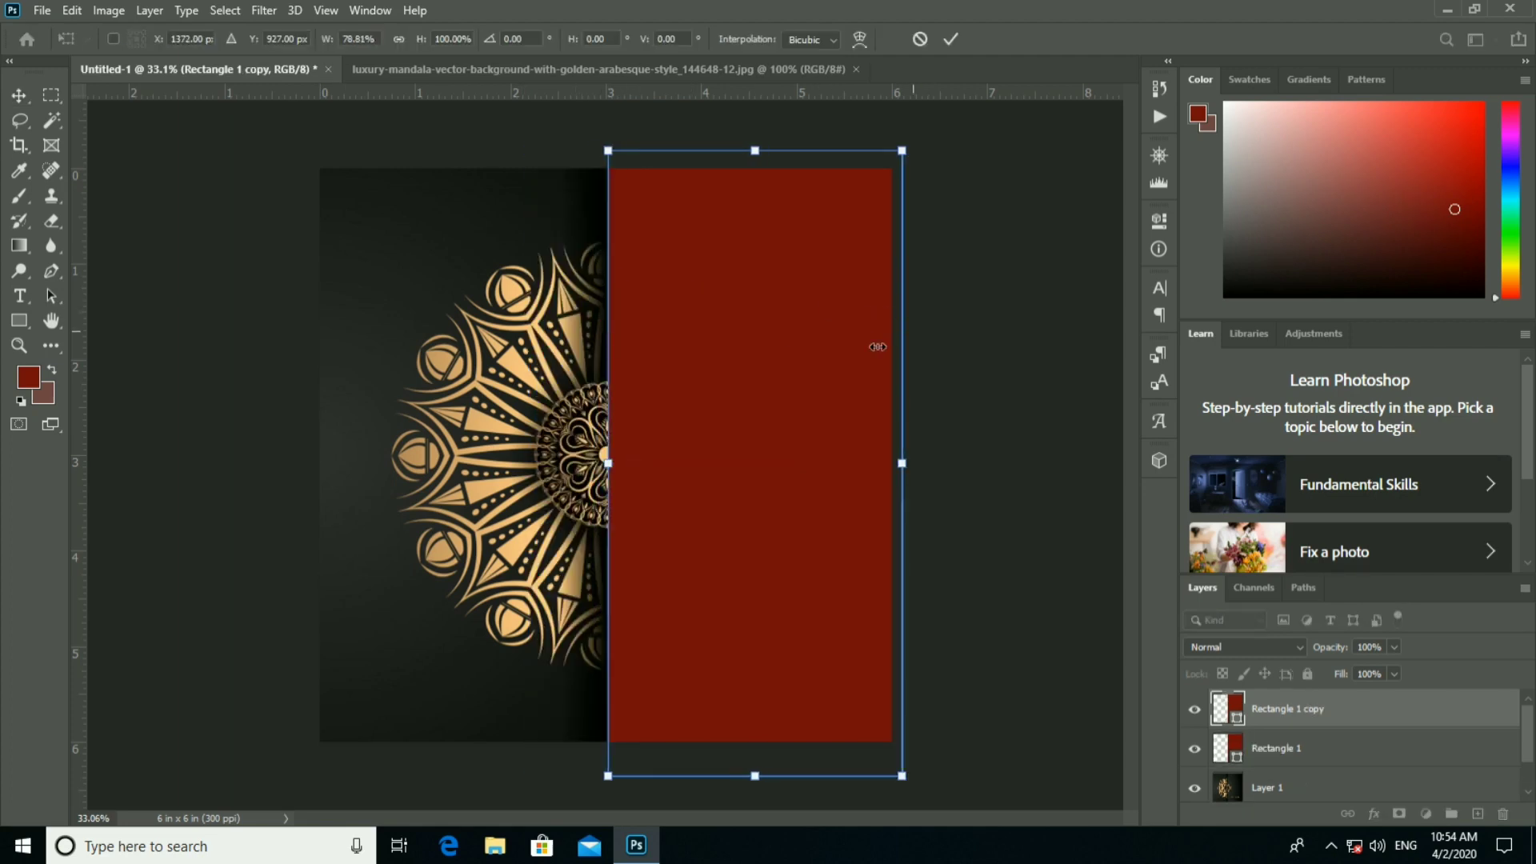
pyautogui.moveTo(877, 346); pyautogui.dragTo(653, 356)
pyautogui.press('Return')
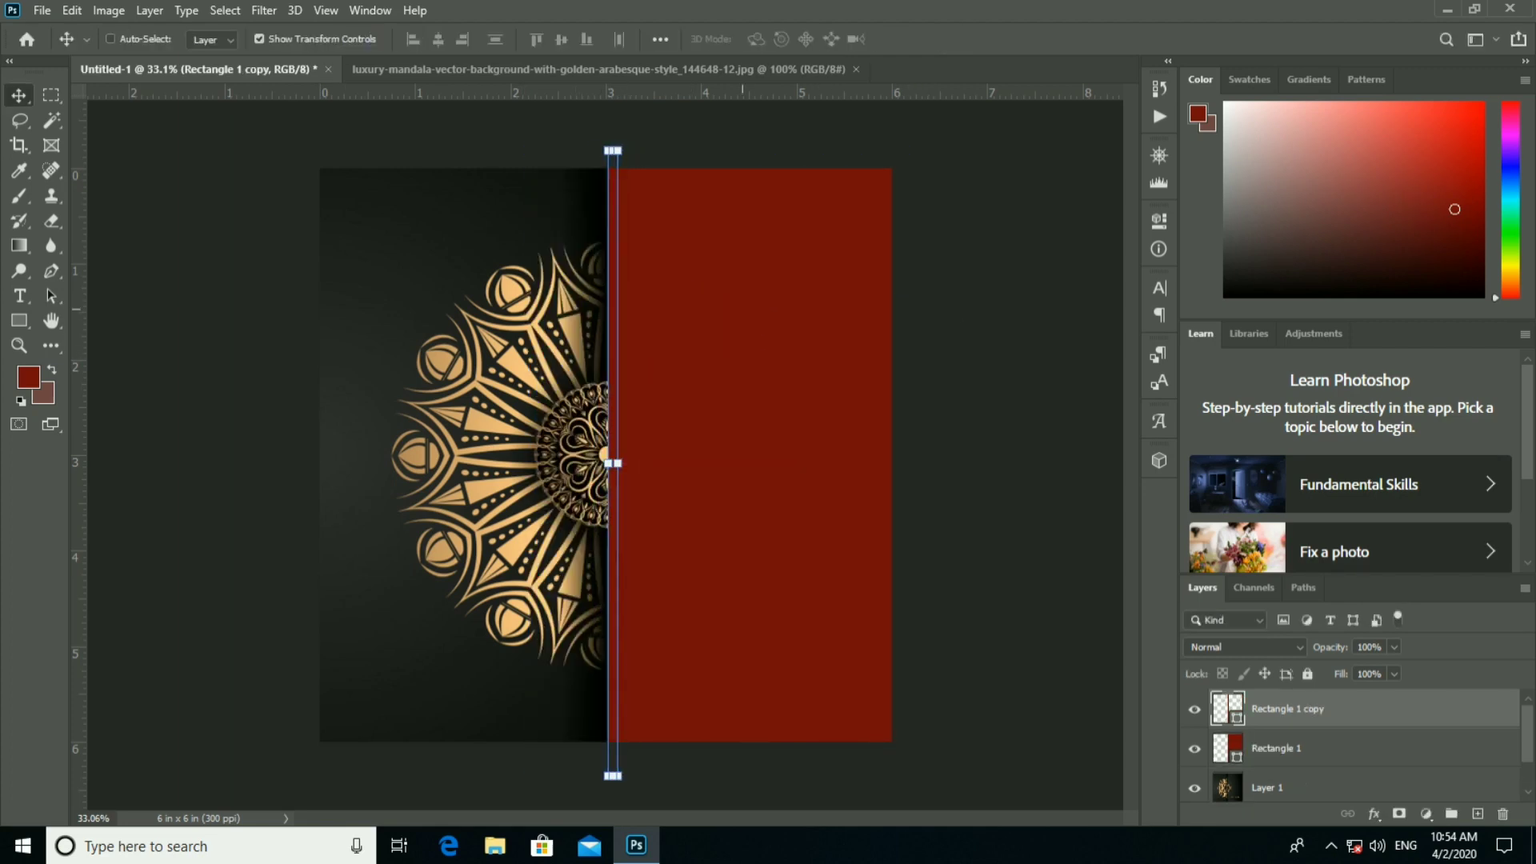
pyautogui.scroll(5, 611, 480)
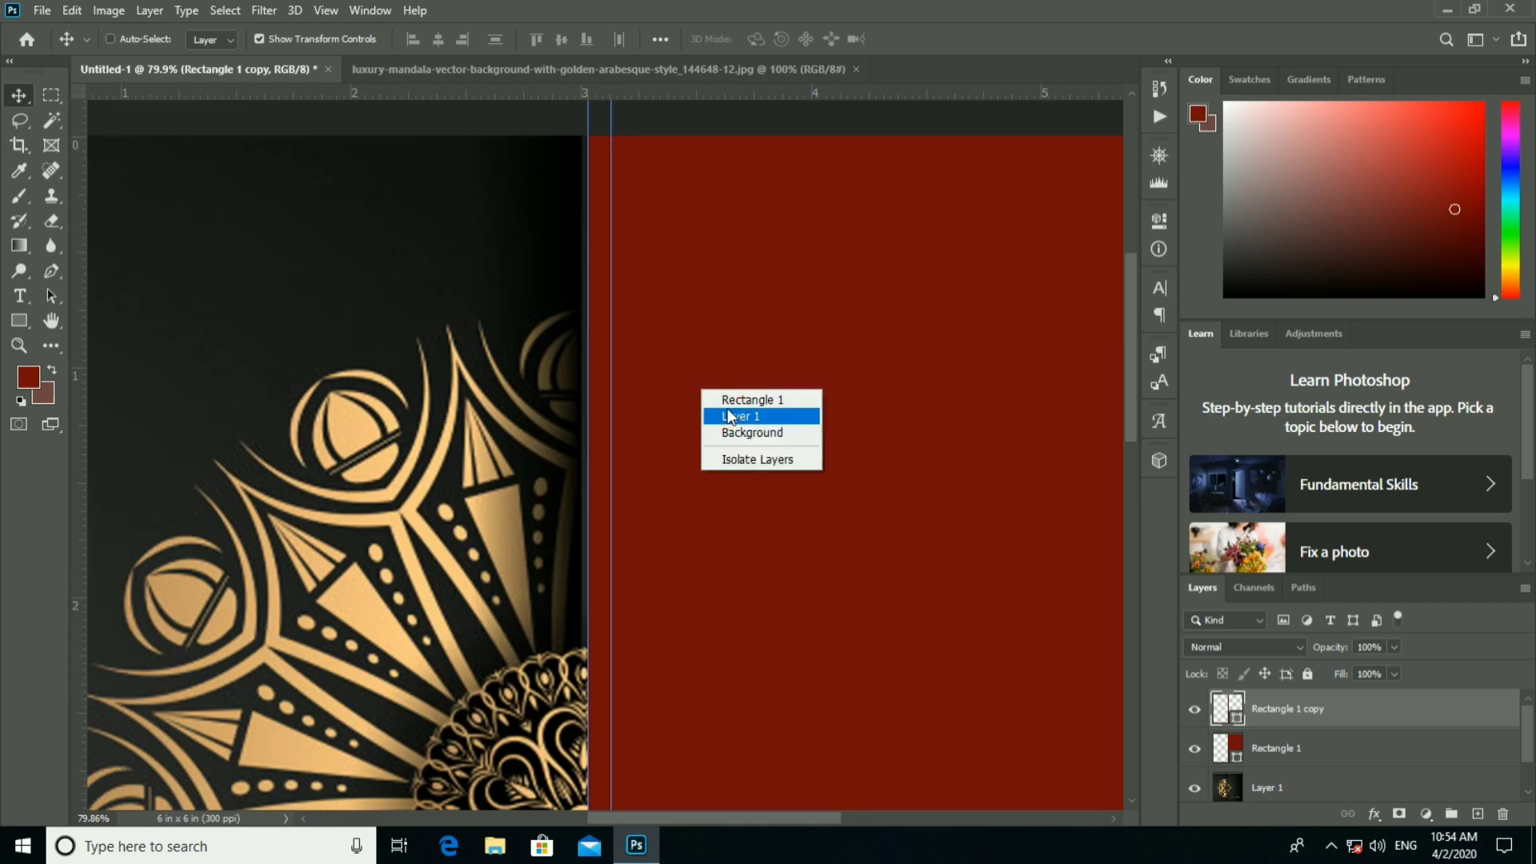
pyautogui.click(729, 416)
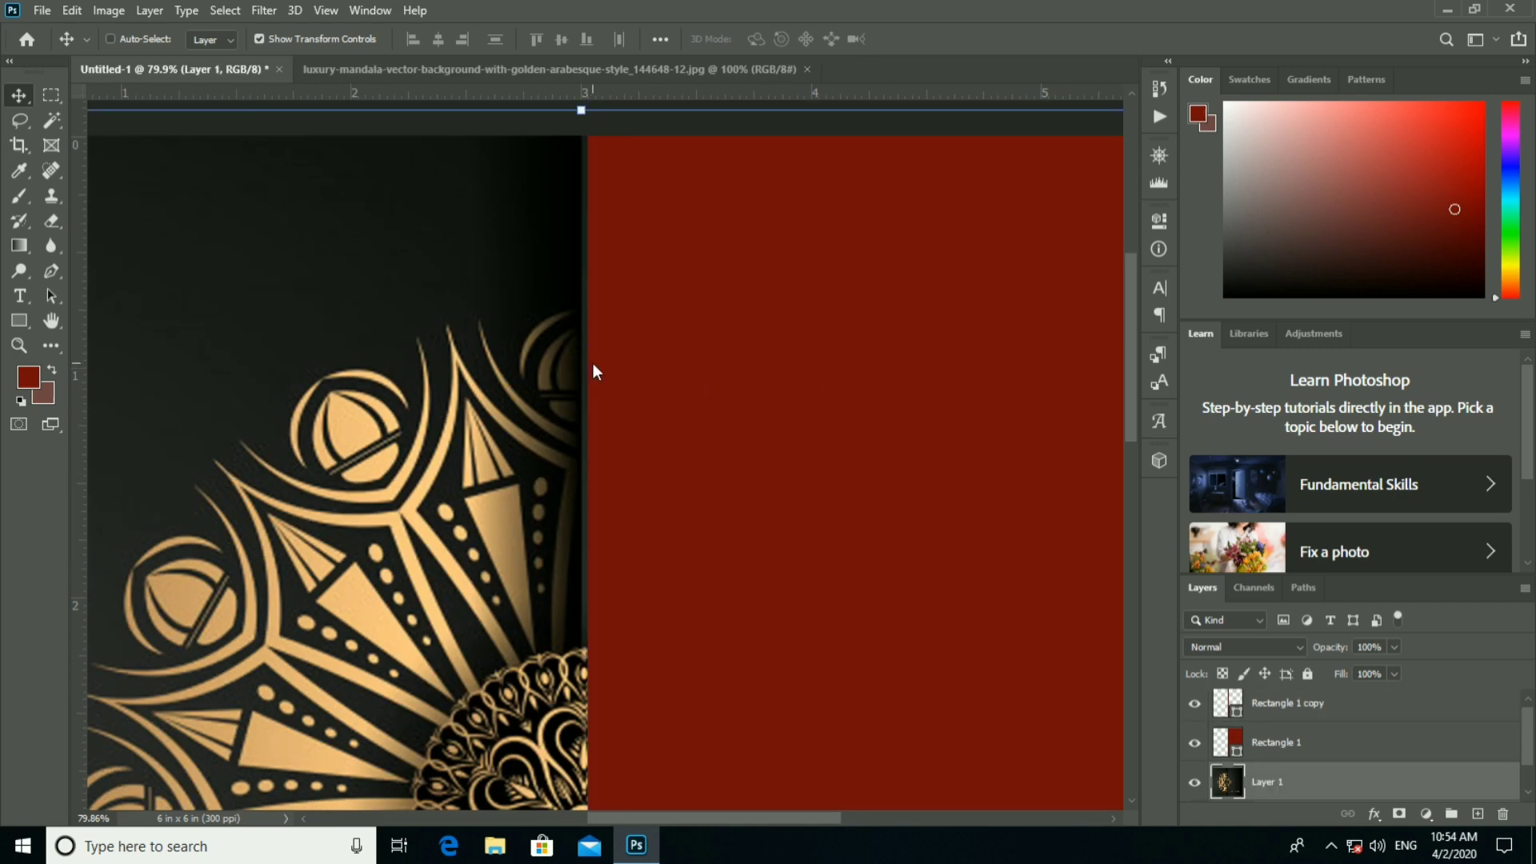
# Give the Rectangle 1 copy strip an orange Color Overlay (ff9731).
pyautogui.doubleClick(1405, 709)
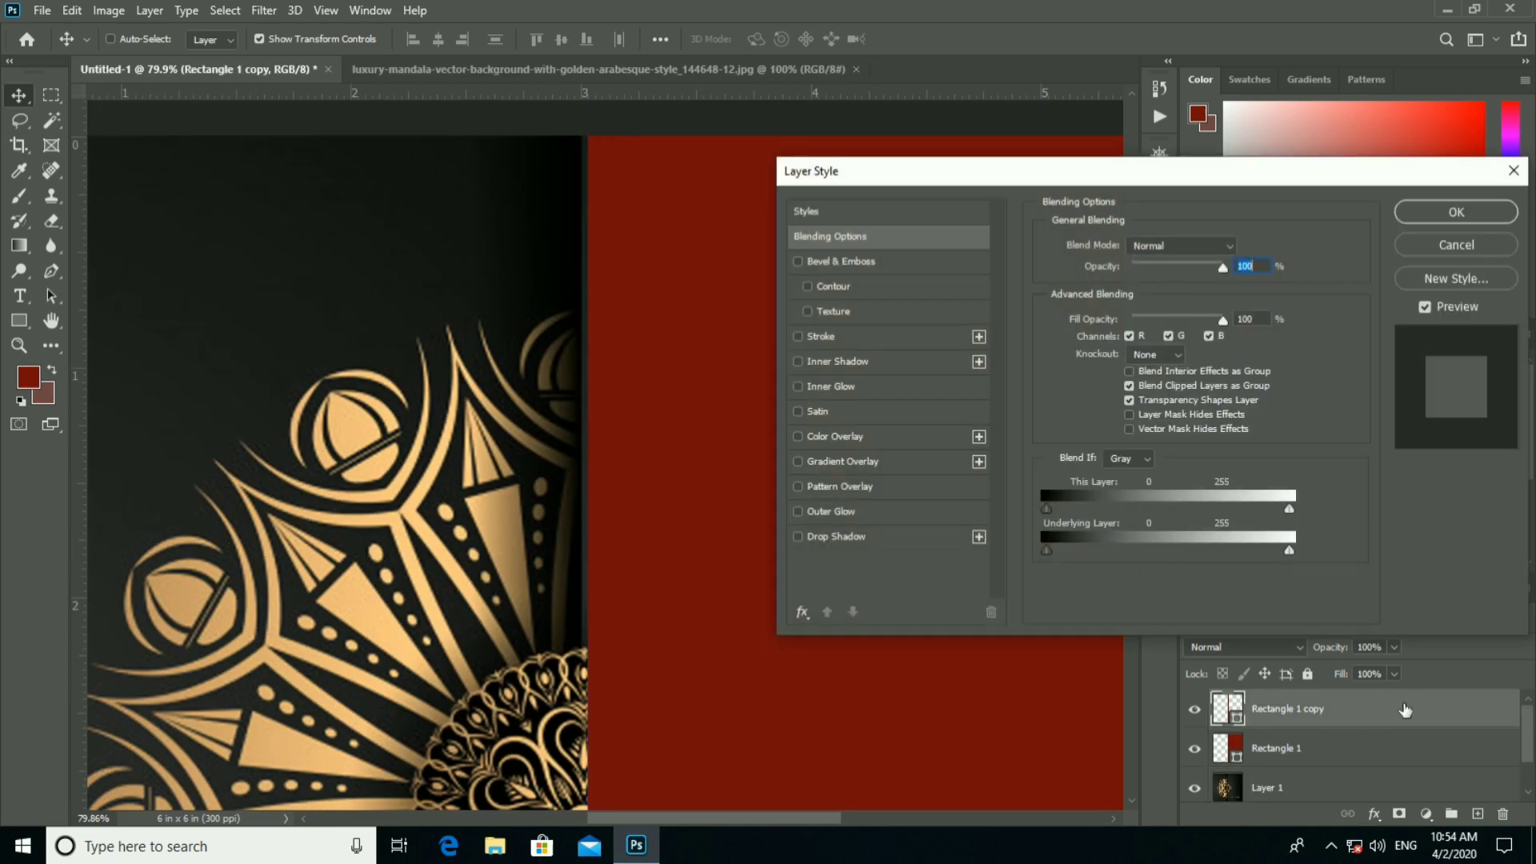
pyautogui.click(838, 437)
pyautogui.click(1241, 249)
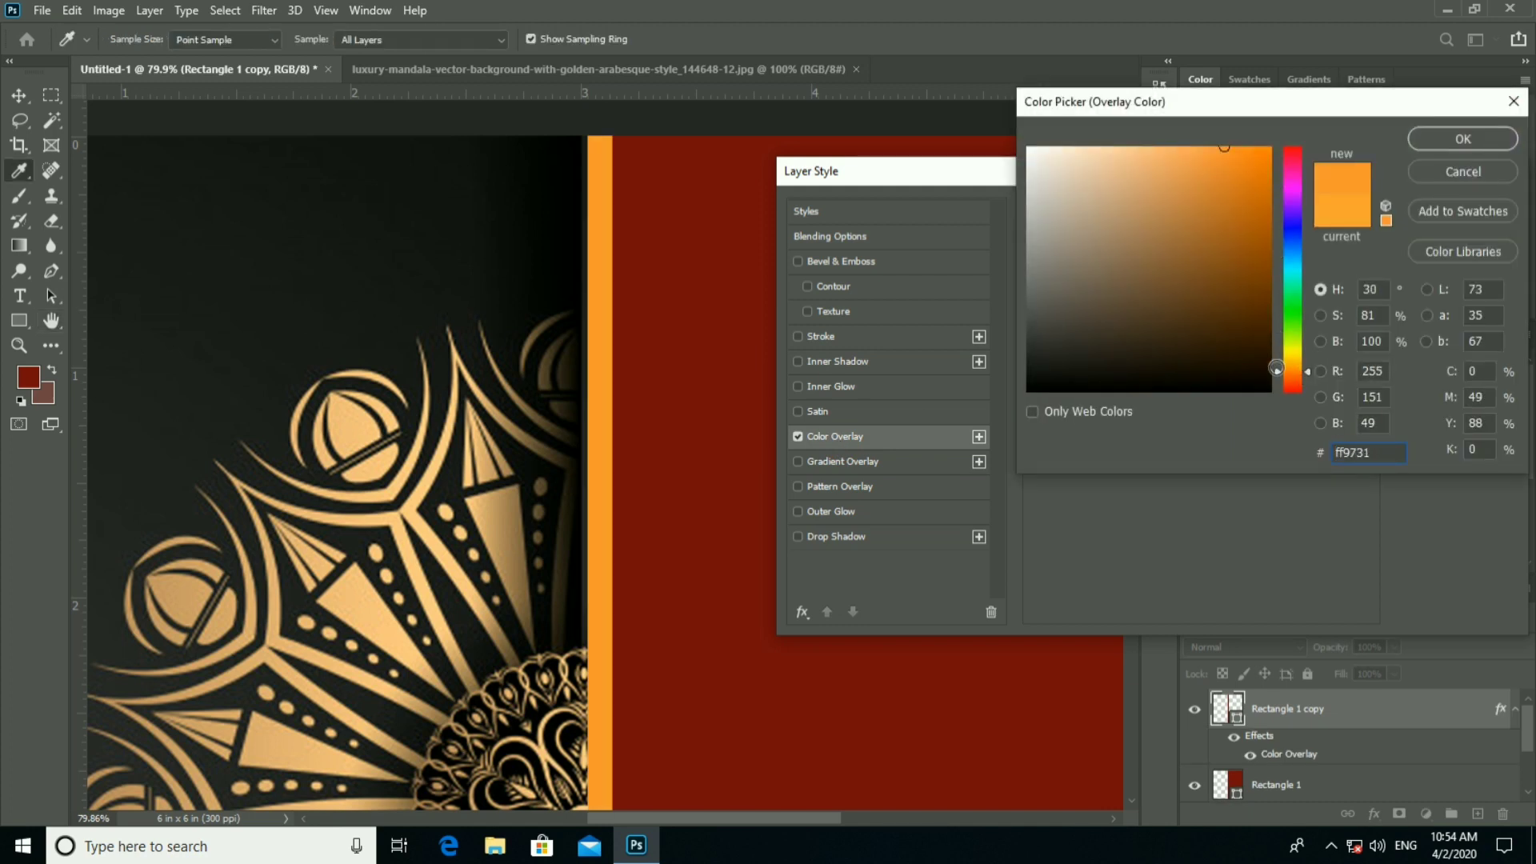
pyautogui.click(1294, 367)
pyautogui.click(1451, 154)
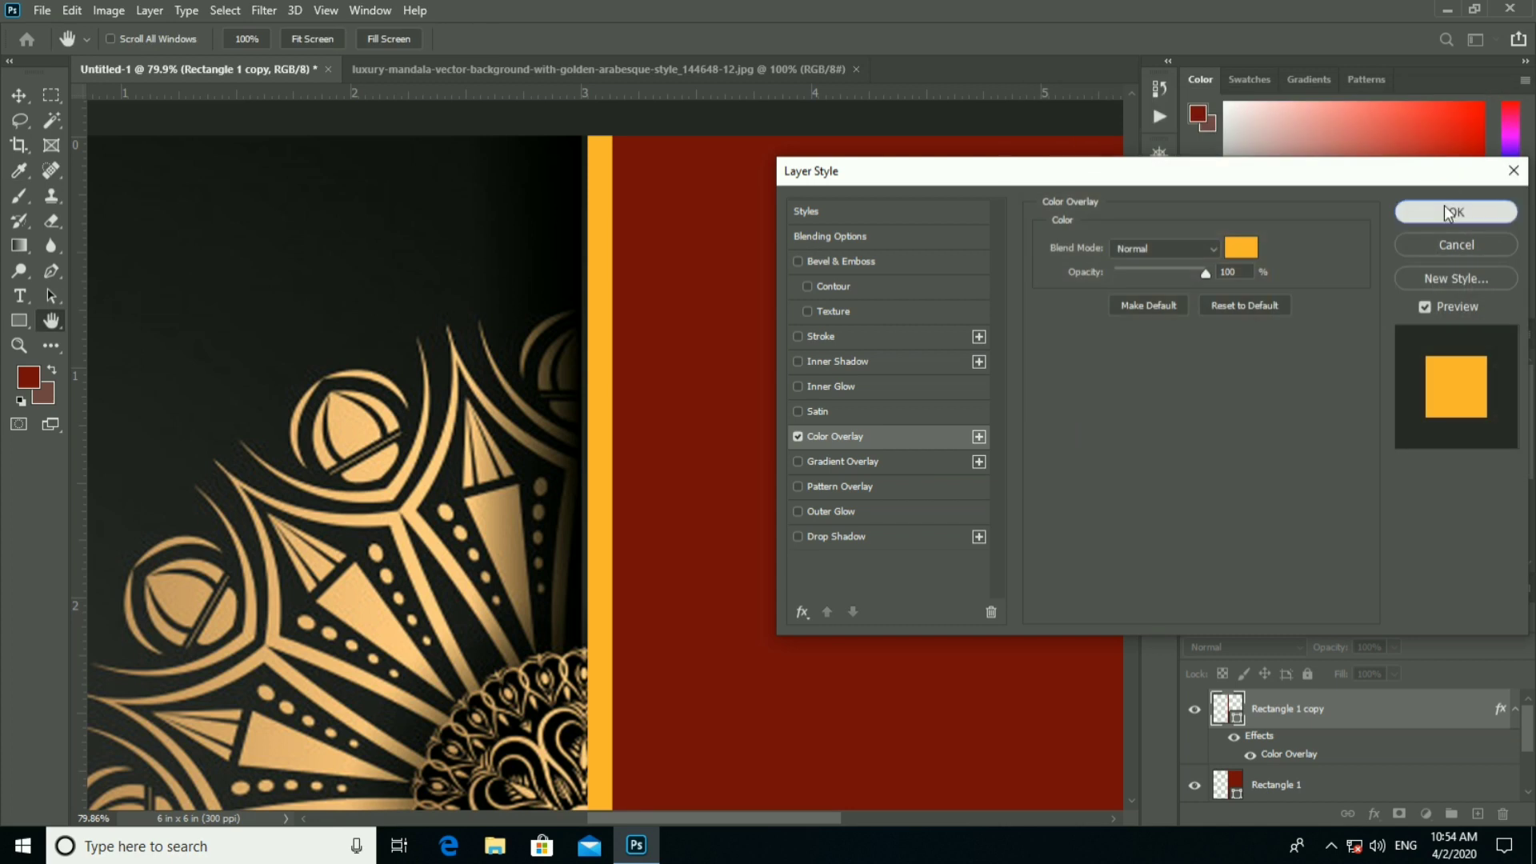
pyautogui.click(1455, 213)
# Select the orange strip layer and nudge it slightly left.
pyautogui.press('v')
pyautogui.scroll(-1, 734, 312)
pyautogui.keyDown('ctrl'); pyautogui.click(730, 252); pyautogui.keyUp('ctrl')
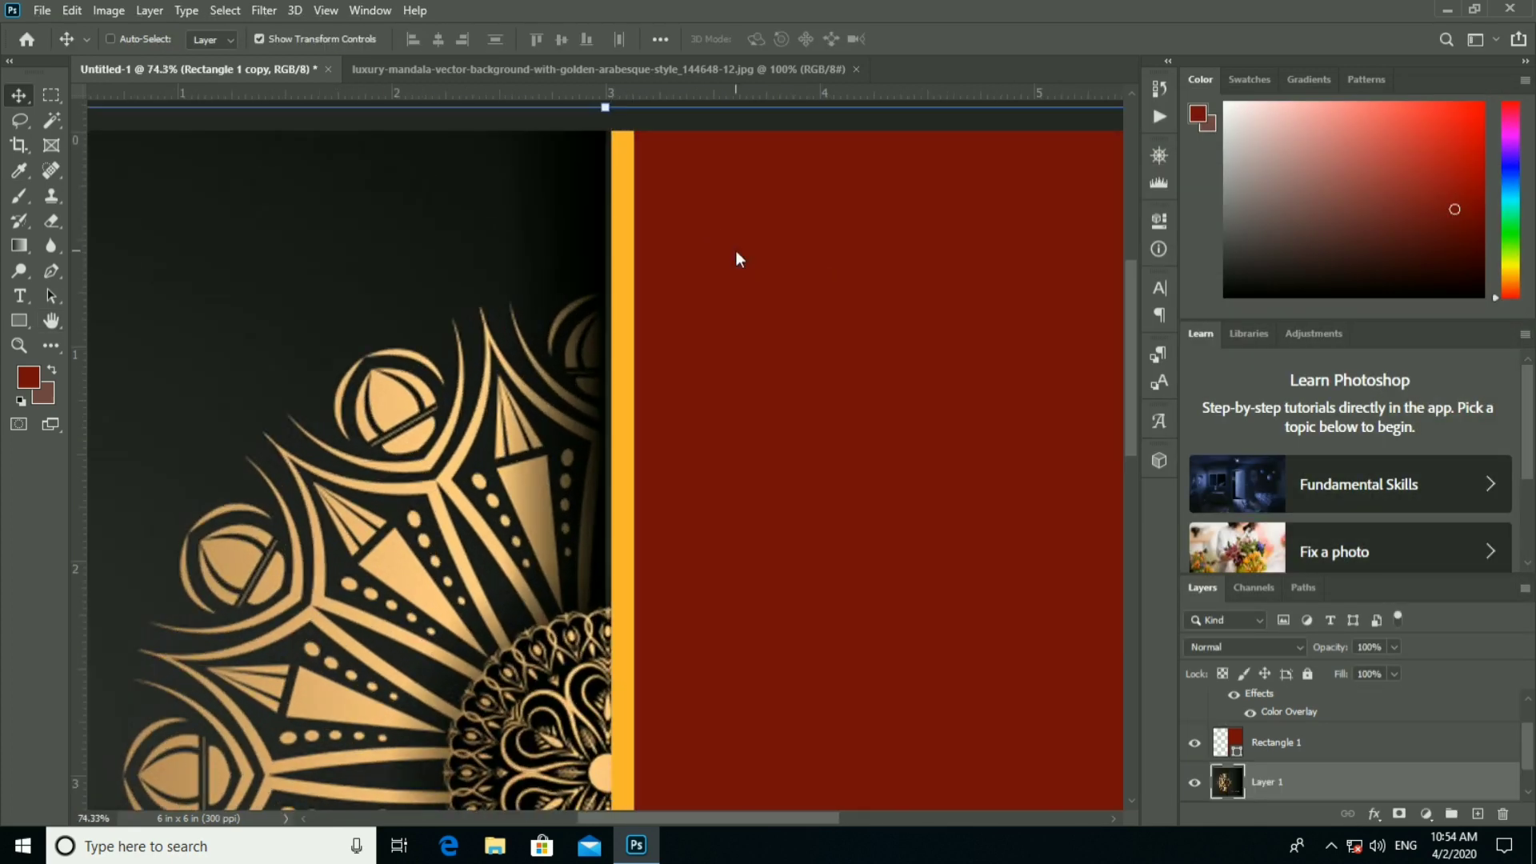
pyautogui.rightClick(641, 280)
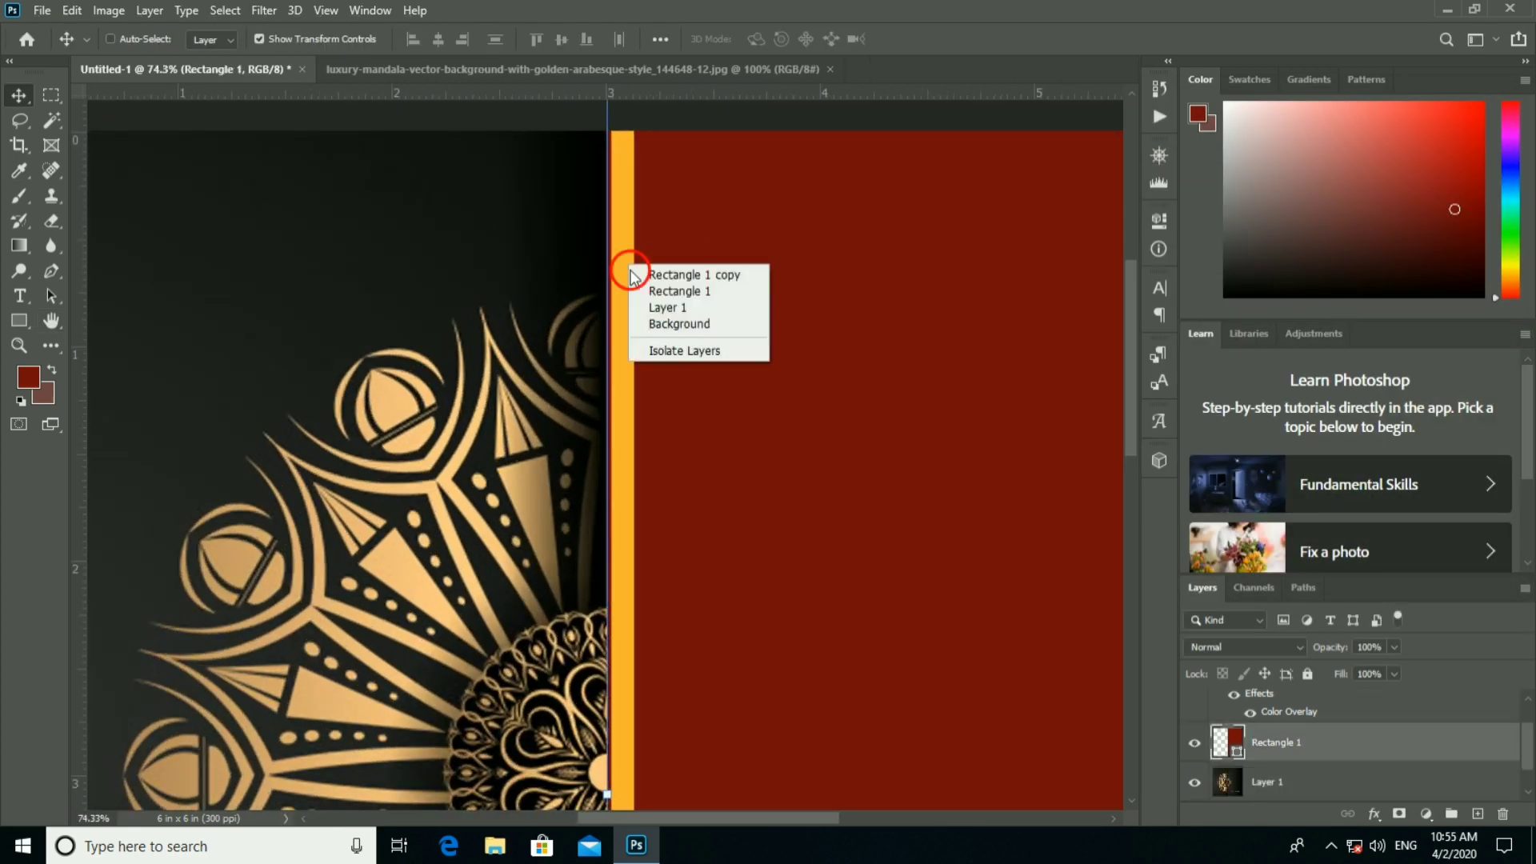
pyautogui.click(696, 273)
pyautogui.hotkey('shift', 'Left')
pyautogui.scroll(-5, 728, 356)
pyautogui.scroll(-3, 932, 398)
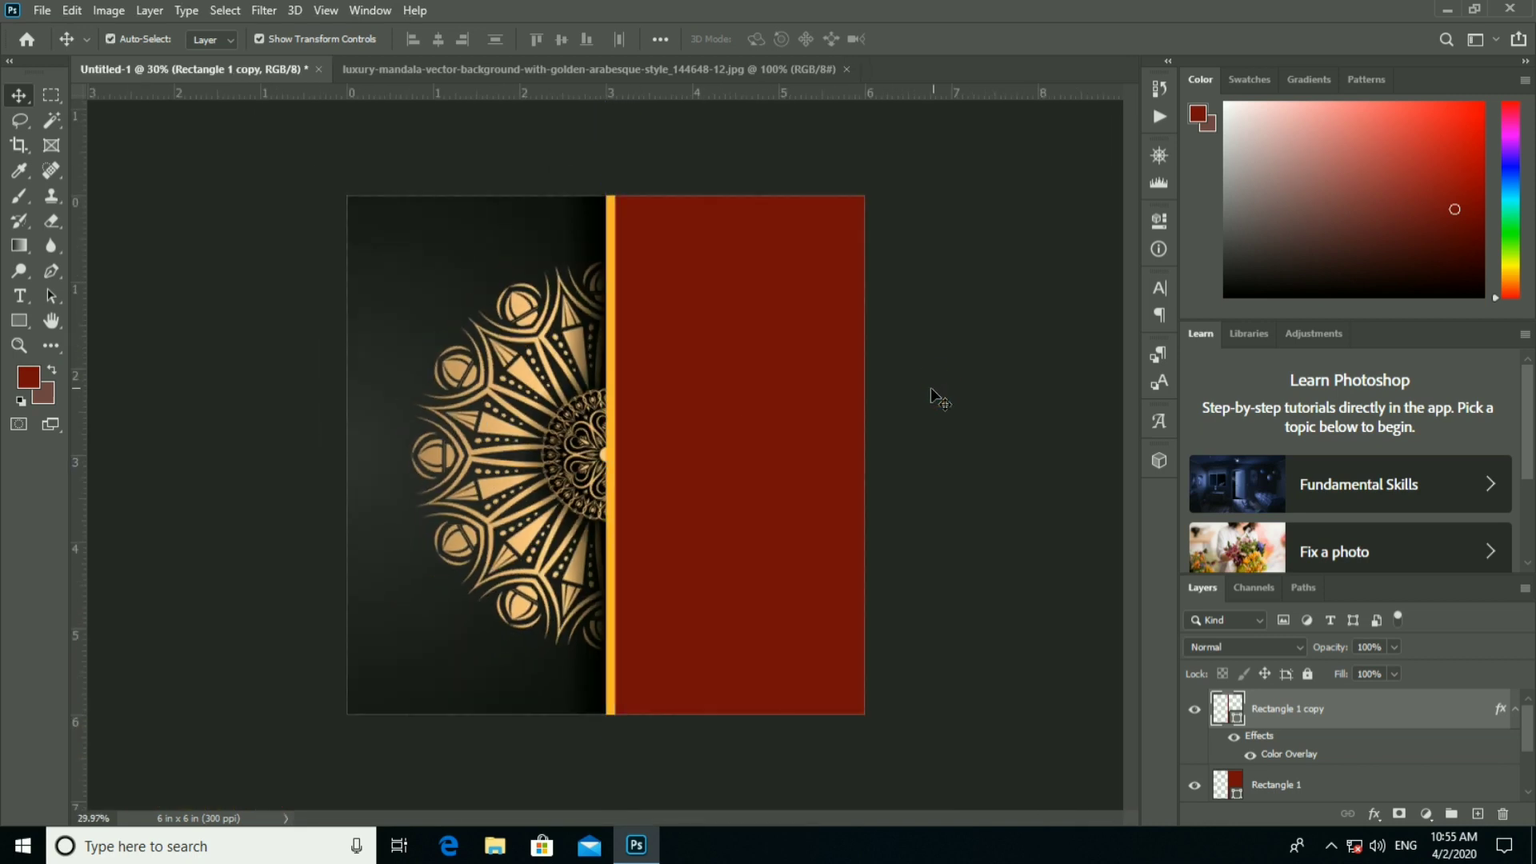
# Apply Levels (18, 1.03, 249) to the mandala Layer 1 to deepen shadows and brighten highlights.
pyautogui.keyDown('ctrl'); pyautogui.click(933, 398); pyautogui.keyUp('ctrl')
pyautogui.click(108, 11)
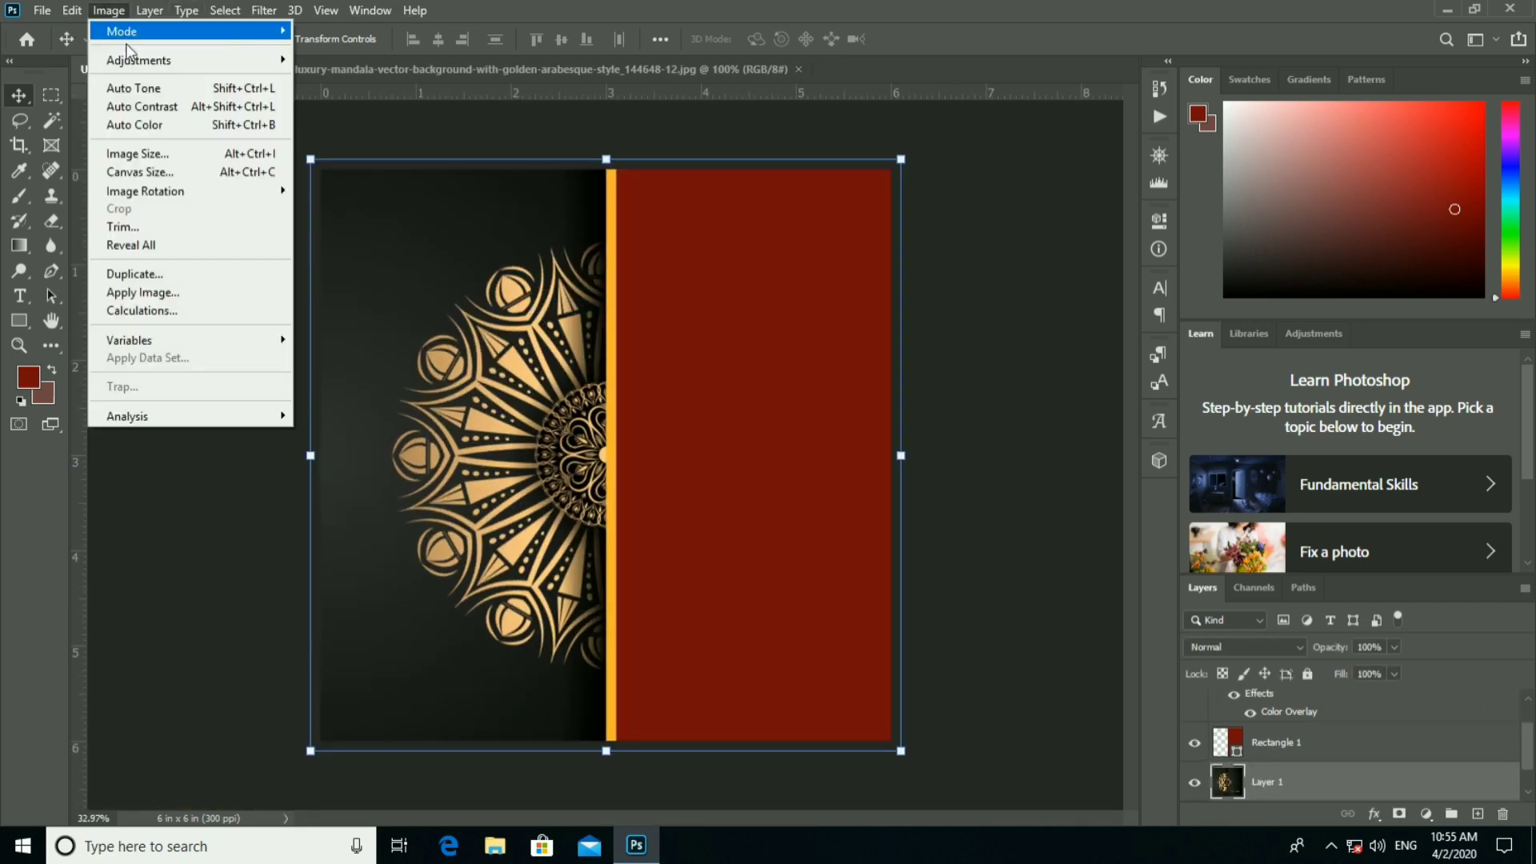
pyautogui.click(348, 89)
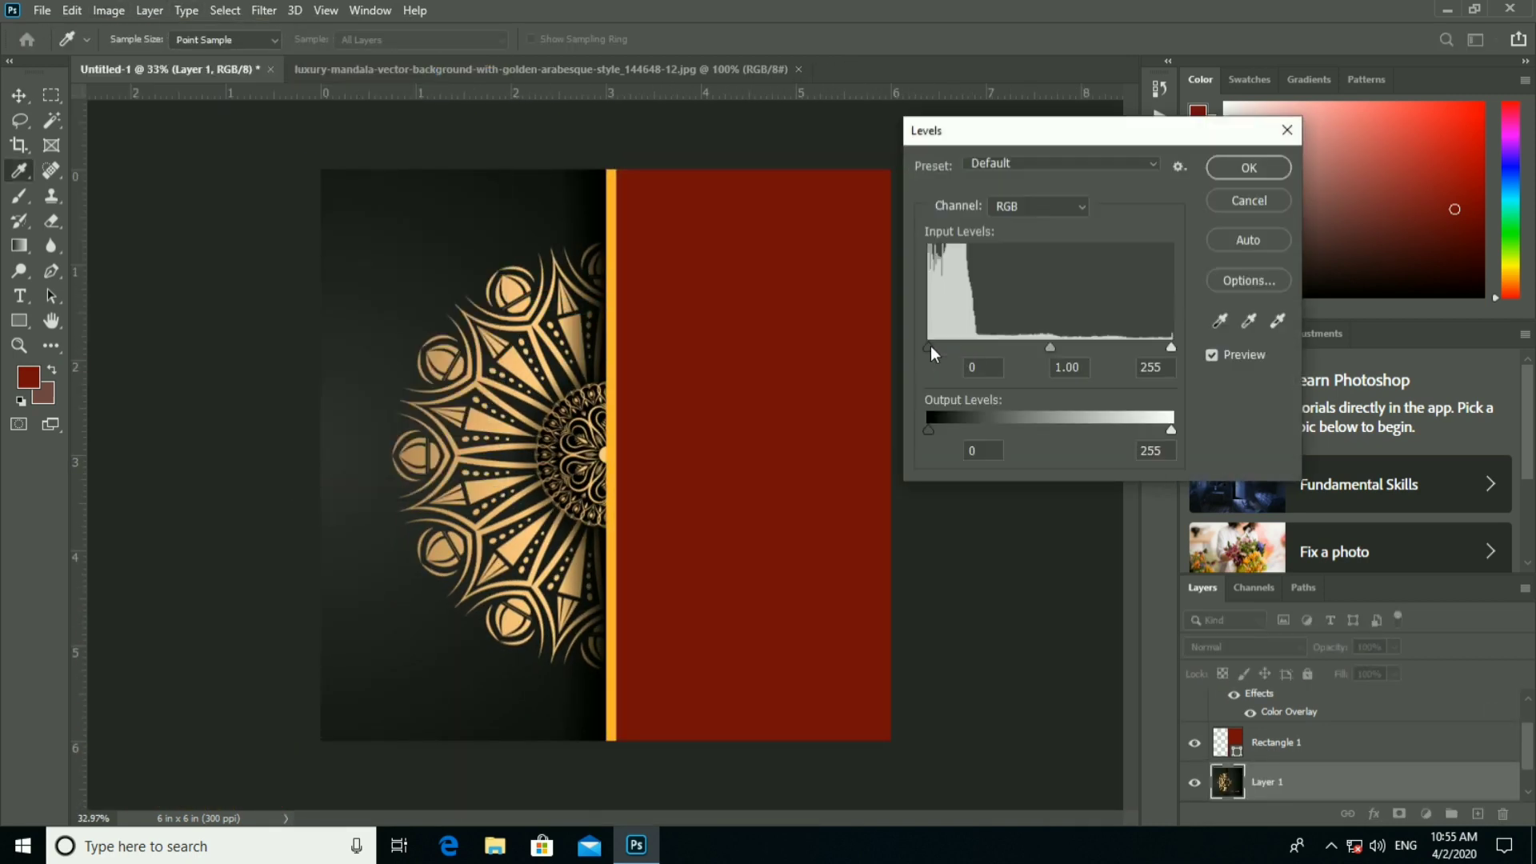
pyautogui.moveTo(929, 347); pyautogui.dragTo(945, 347)
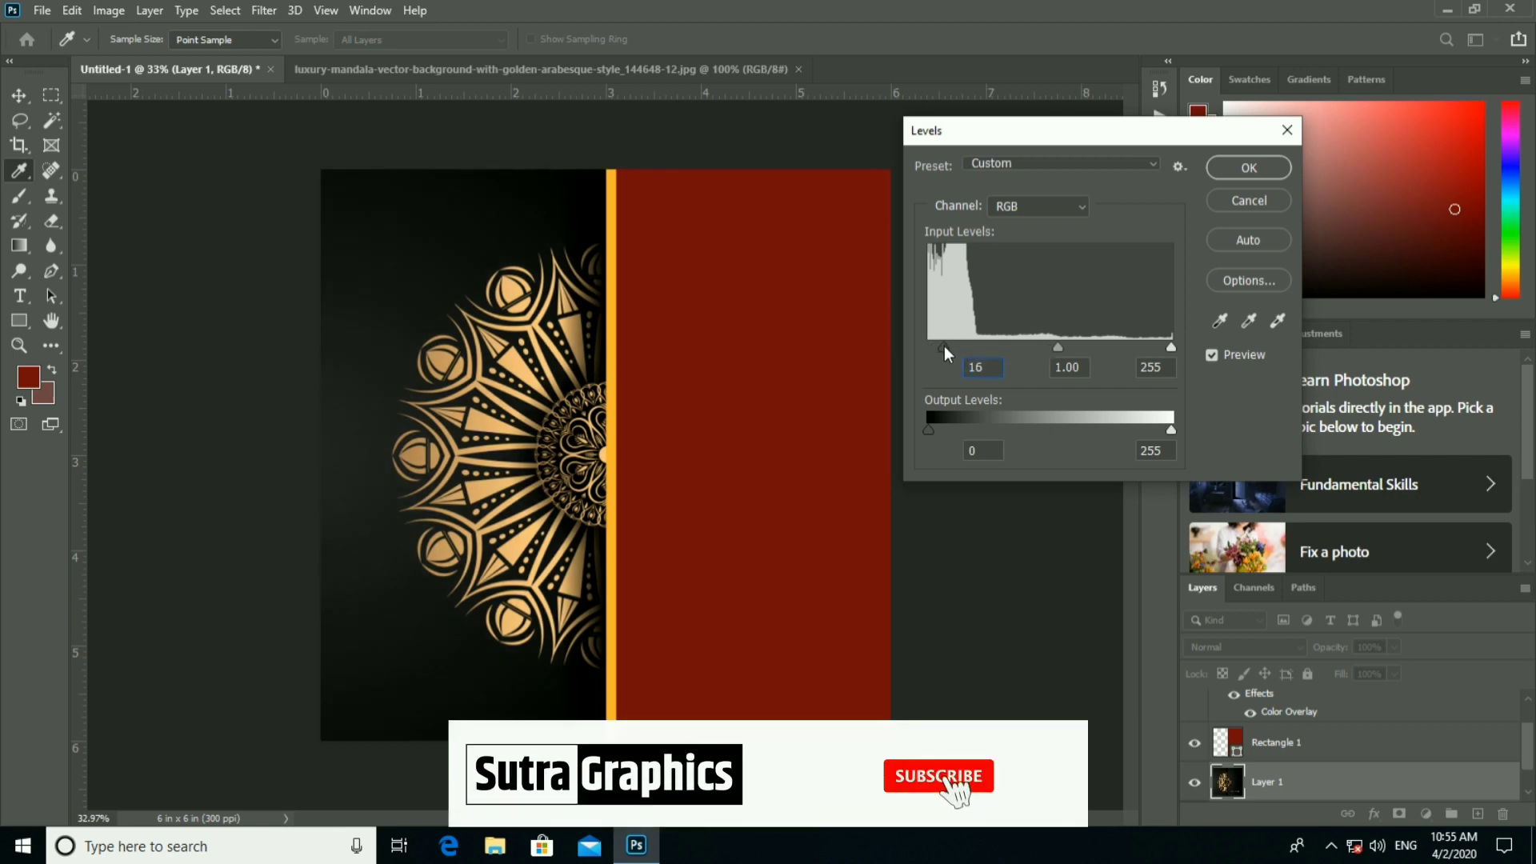
pyautogui.moveTo(1057, 347); pyautogui.dragTo(1055, 347)
pyautogui.moveTo(1170, 348); pyautogui.dragTo(1165, 347)
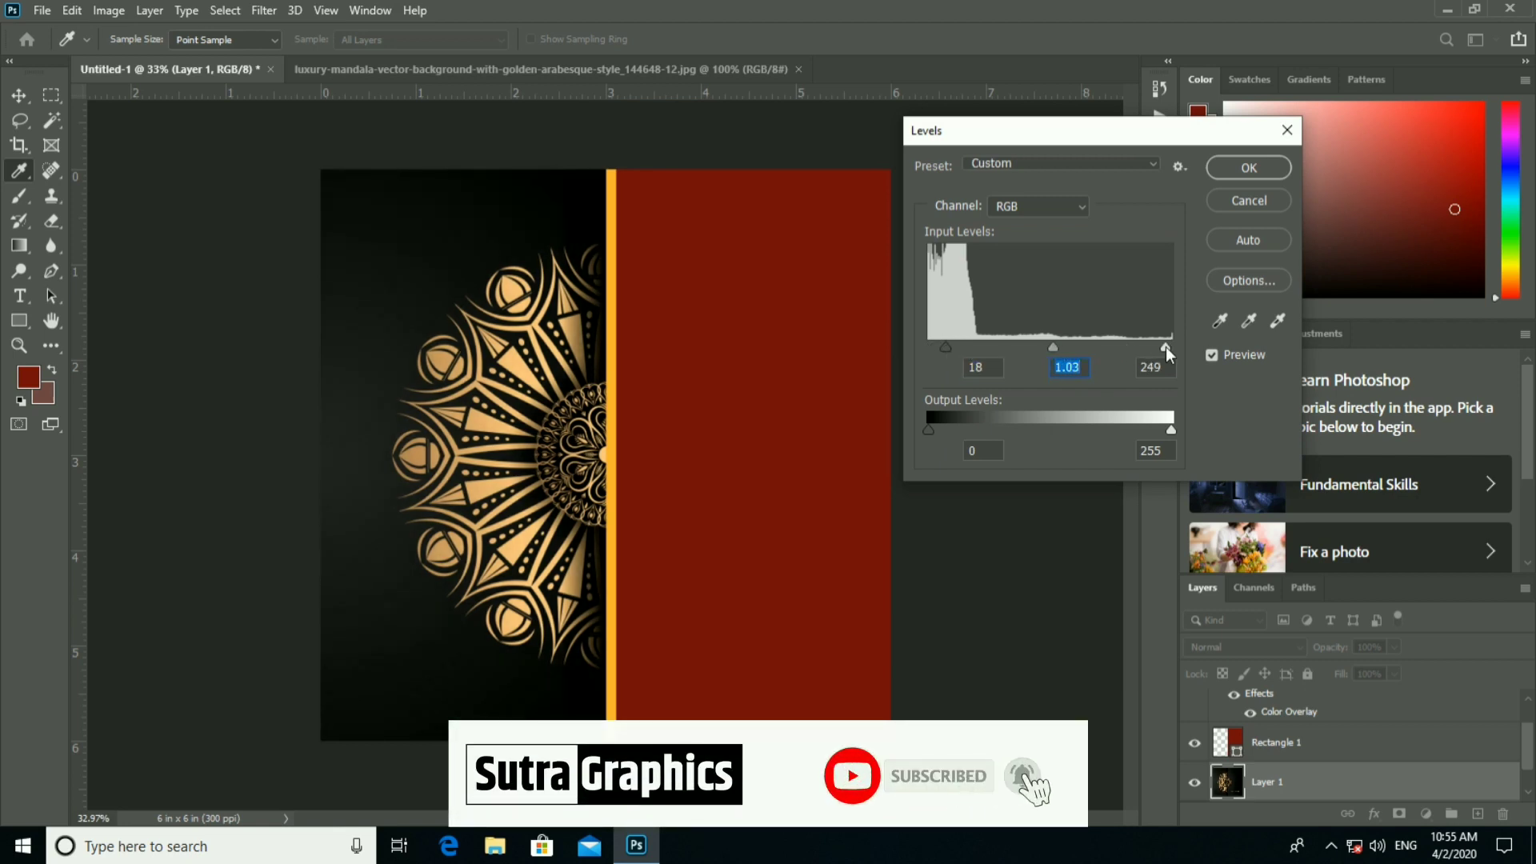
pyautogui.moveTo(946, 347); pyautogui.dragTo(948, 348)
pyautogui.click(1222, 171)
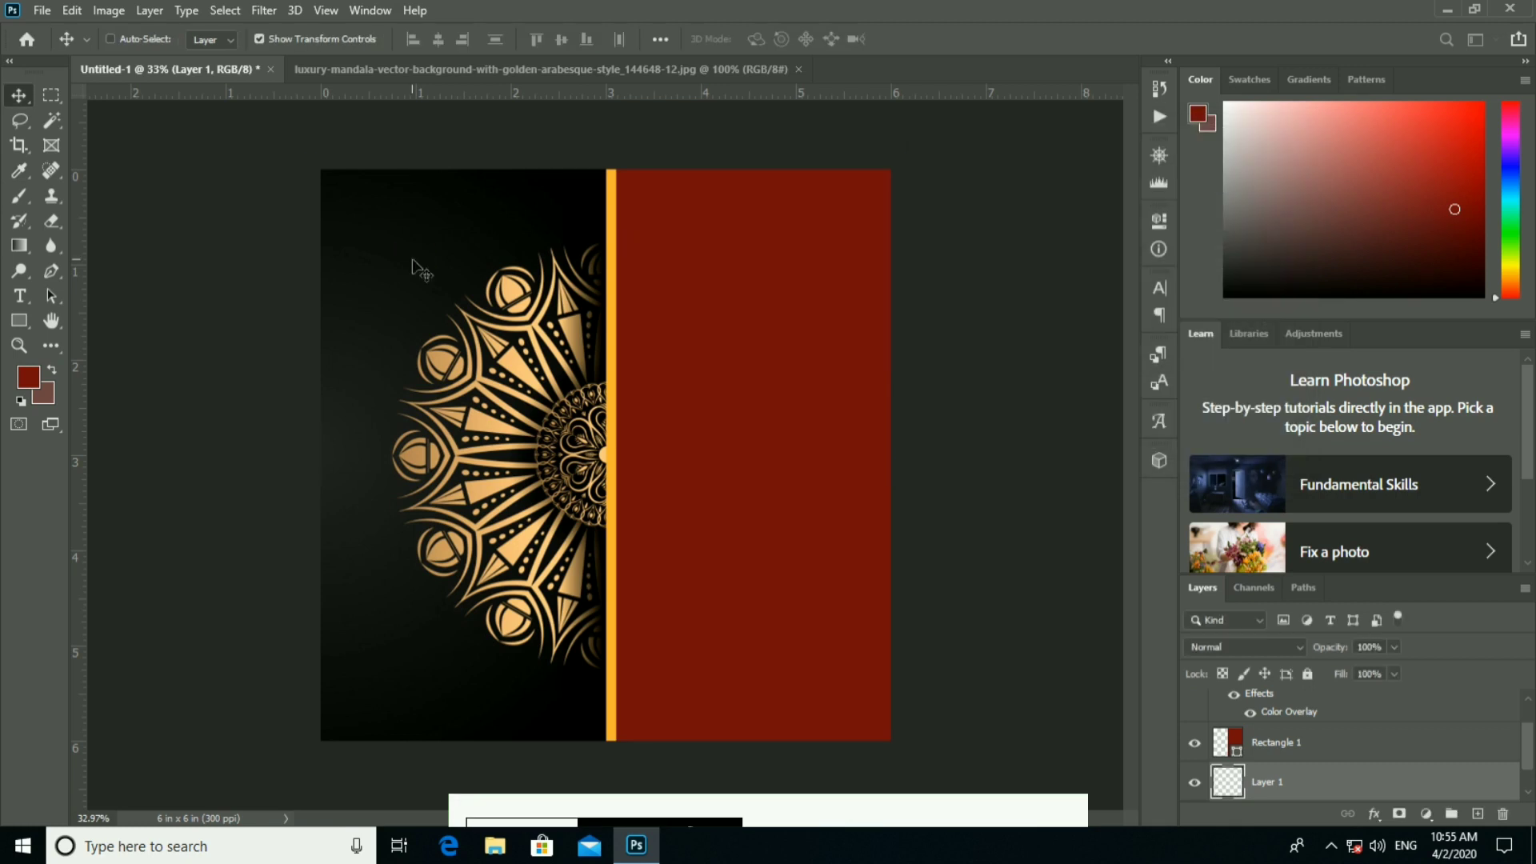
# Boost the mandala's saturation to about +70 in Hue/Saturation.
pyautogui.press('v')
pyautogui.click(108, 9)
pyautogui.click(368, 163)
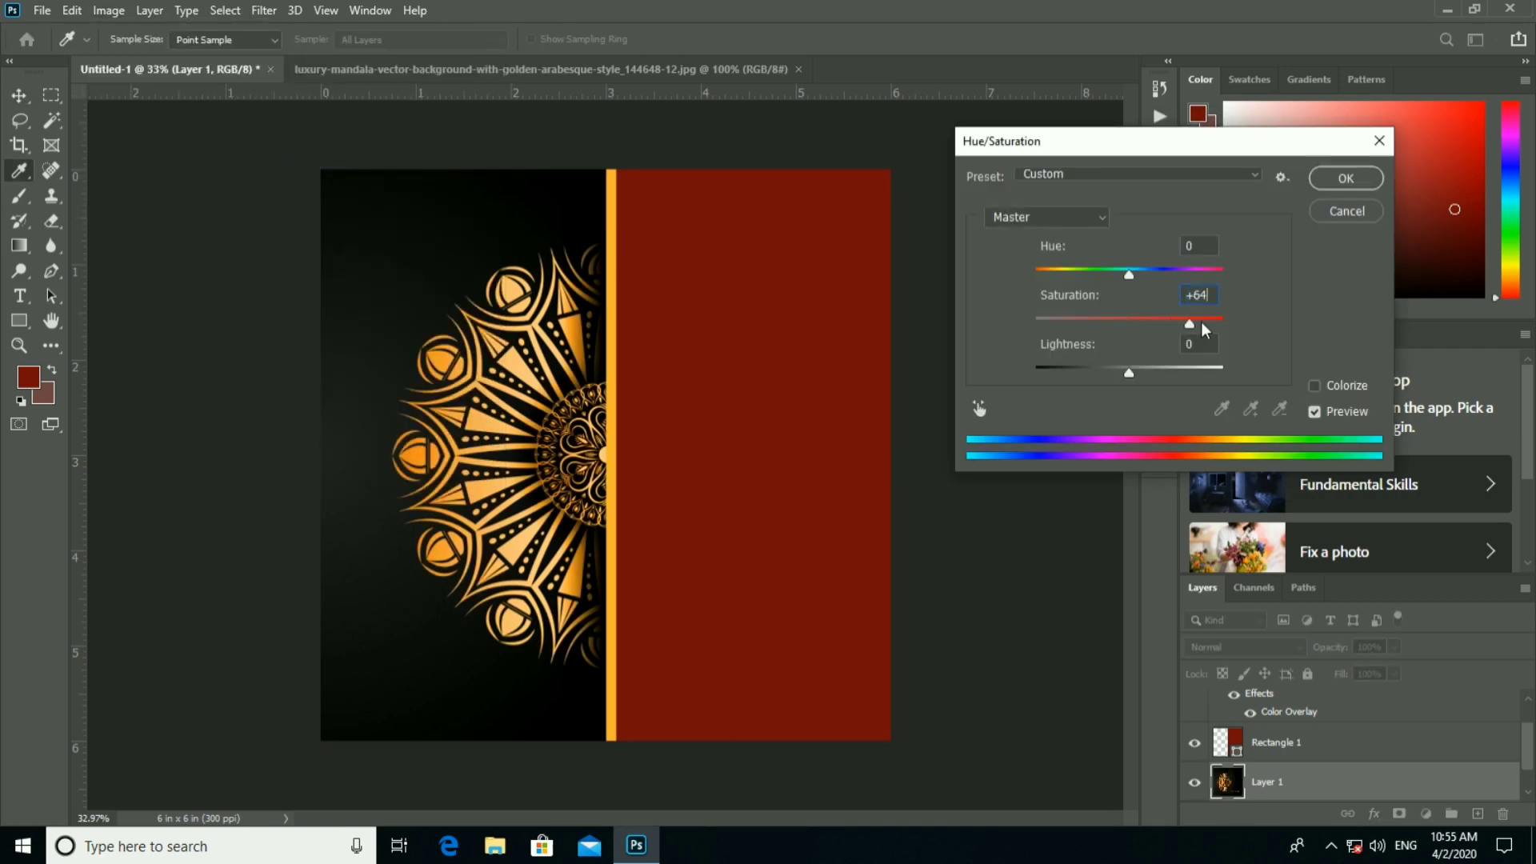
pyautogui.moveTo(1195, 322)
pyautogui.mouseDown()
pyautogui.moveTo(1209, 321)
pyautogui.moveTo(1193, 324)
pyautogui.mouseUp()
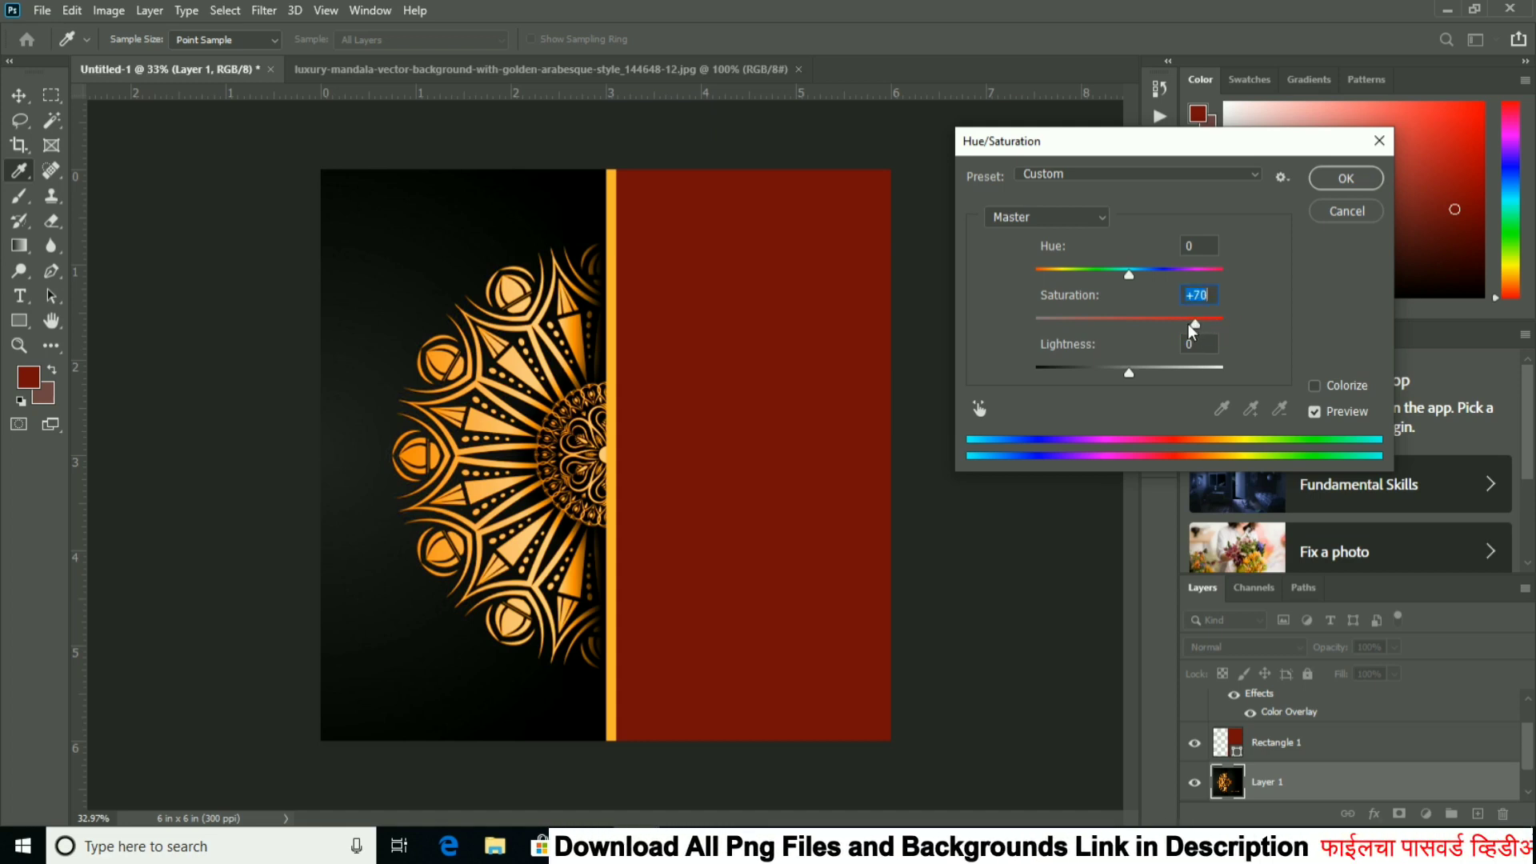
# Commit the saturation boost and select the red Rectangle 1 layer.
pyautogui.click(1331, 182)
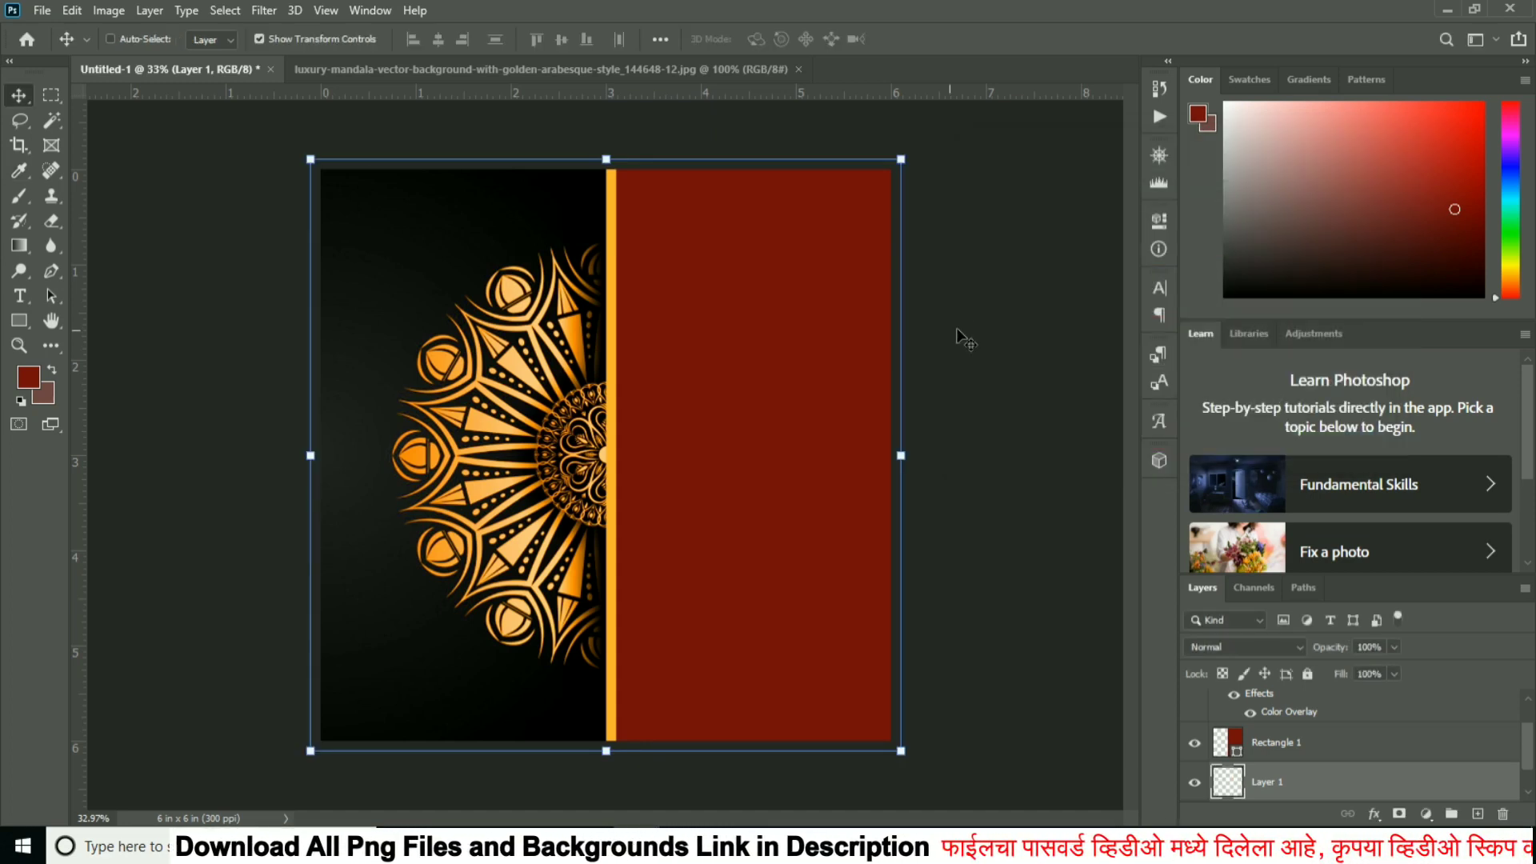
pyautogui.rightClick(802, 318)
pyautogui.click(832, 327)
pyautogui.scroll(1, 988, 456)
# Add a Gradient Overlay to Rectangle 1 with stops 0d0c0c and 000000.
pyautogui.click(1368, 748)
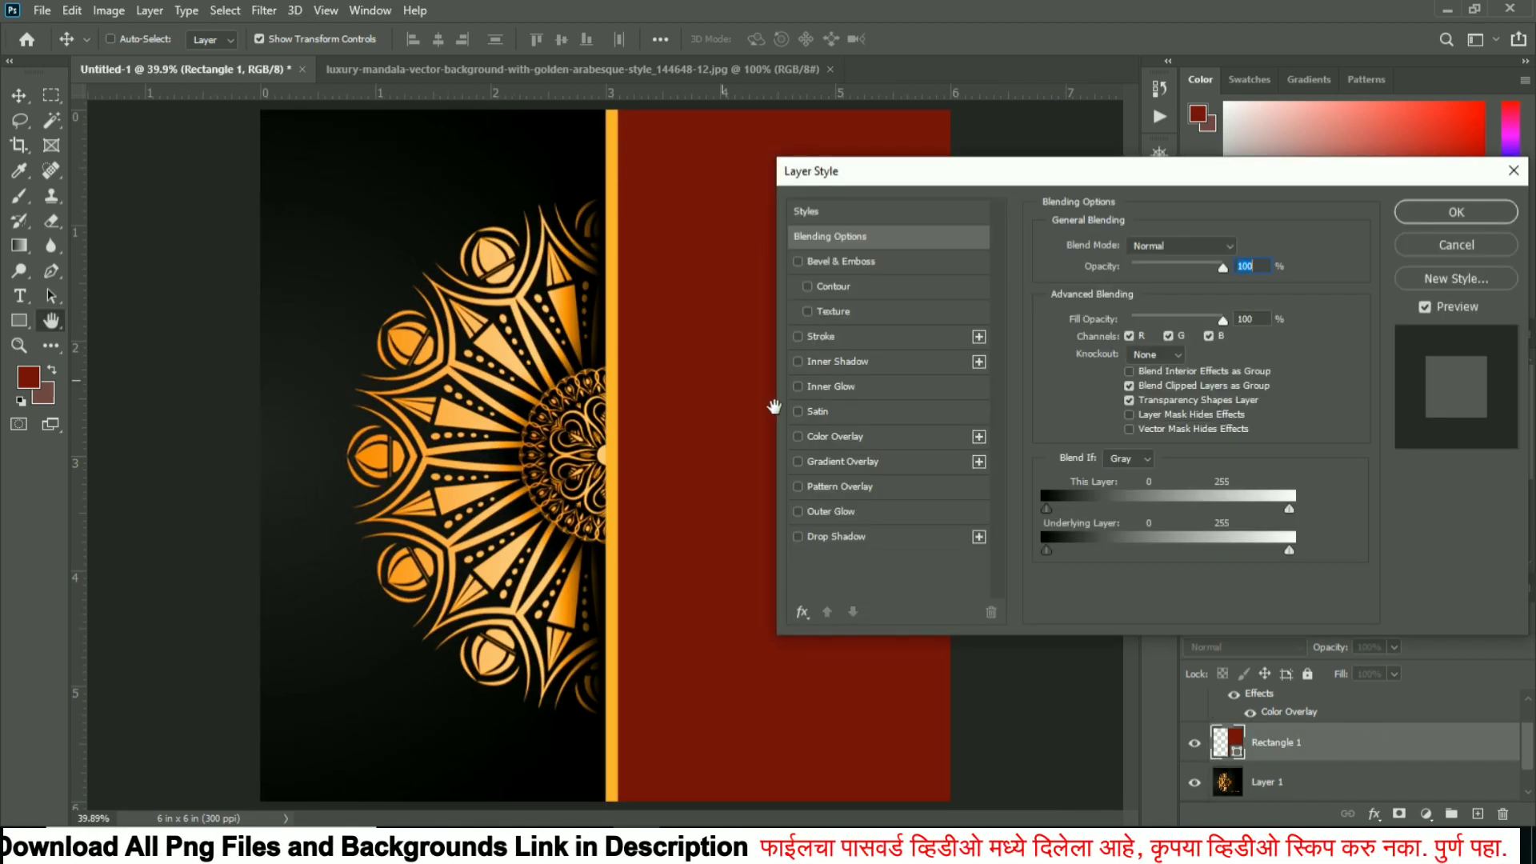
pyautogui.click(839, 462)
pyautogui.click(1138, 290)
pyautogui.click(1027, 454)
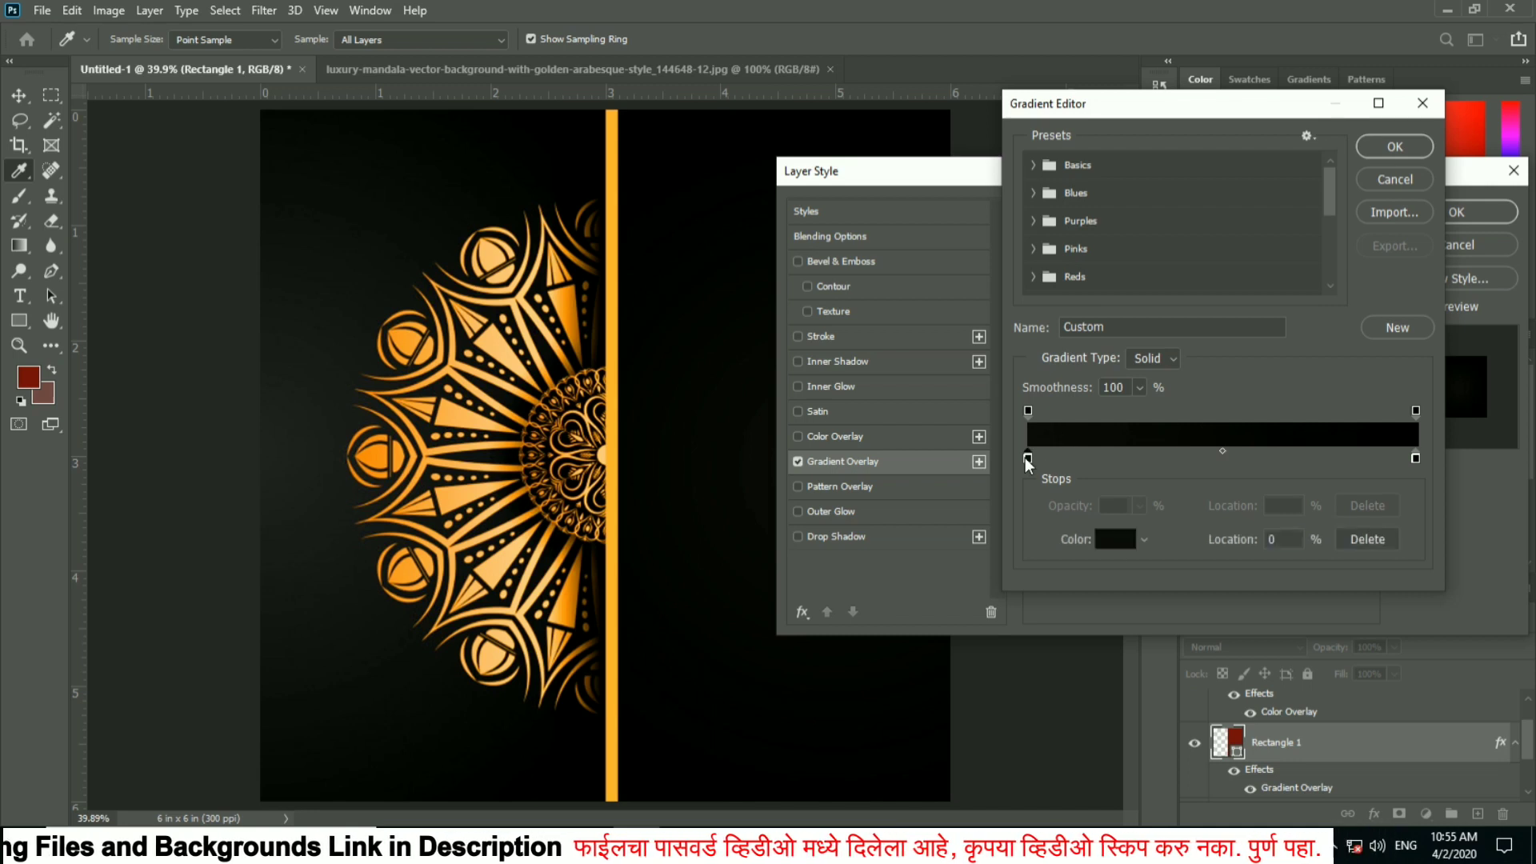
pyautogui.click(1116, 539)
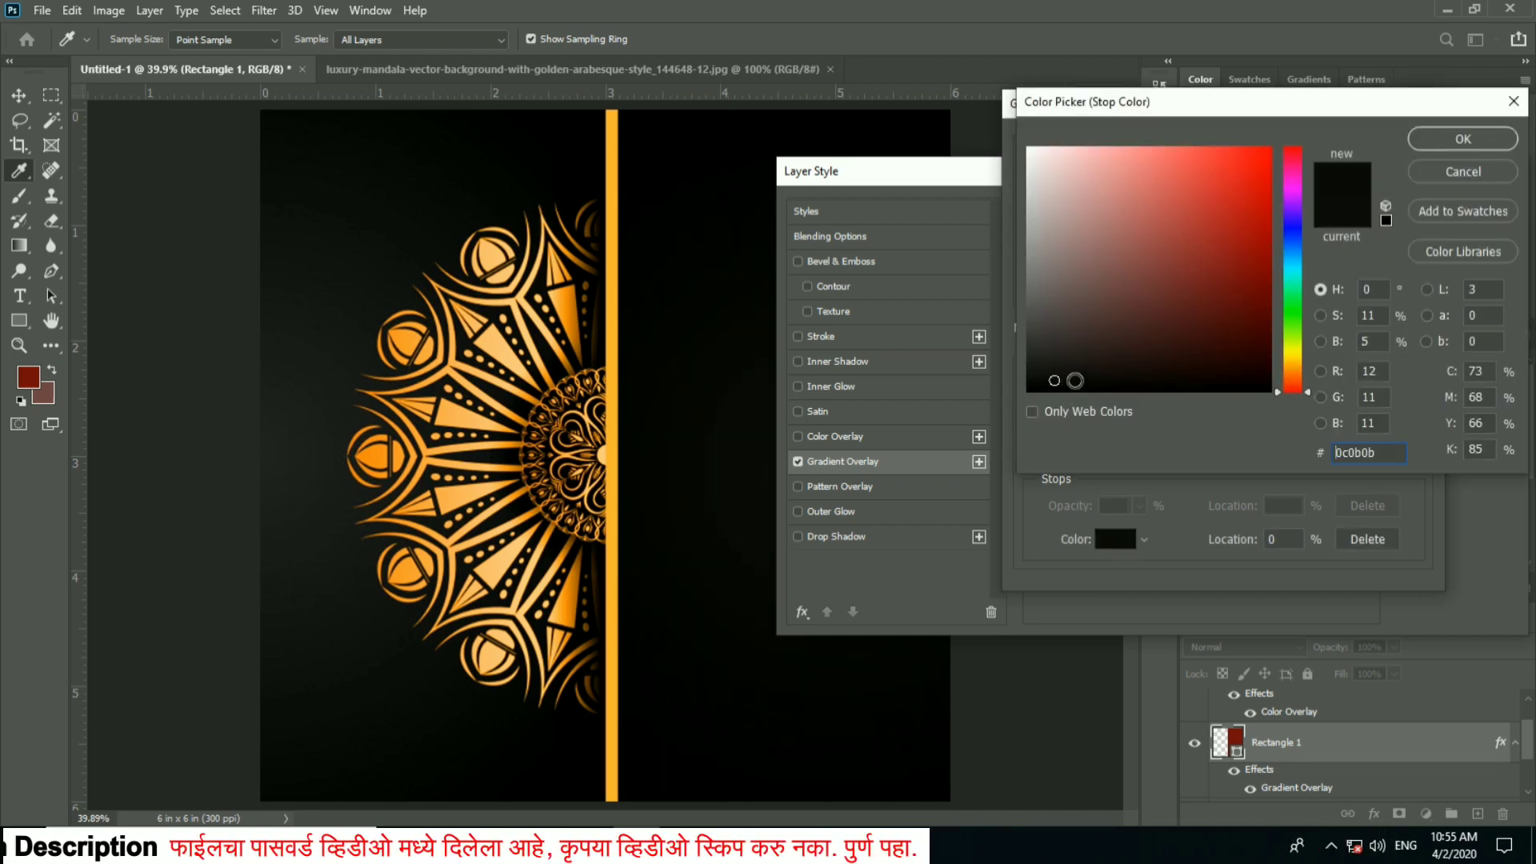
pyautogui.click(1463, 139)
pyautogui.click(1415, 459)
pyautogui.click(1108, 540)
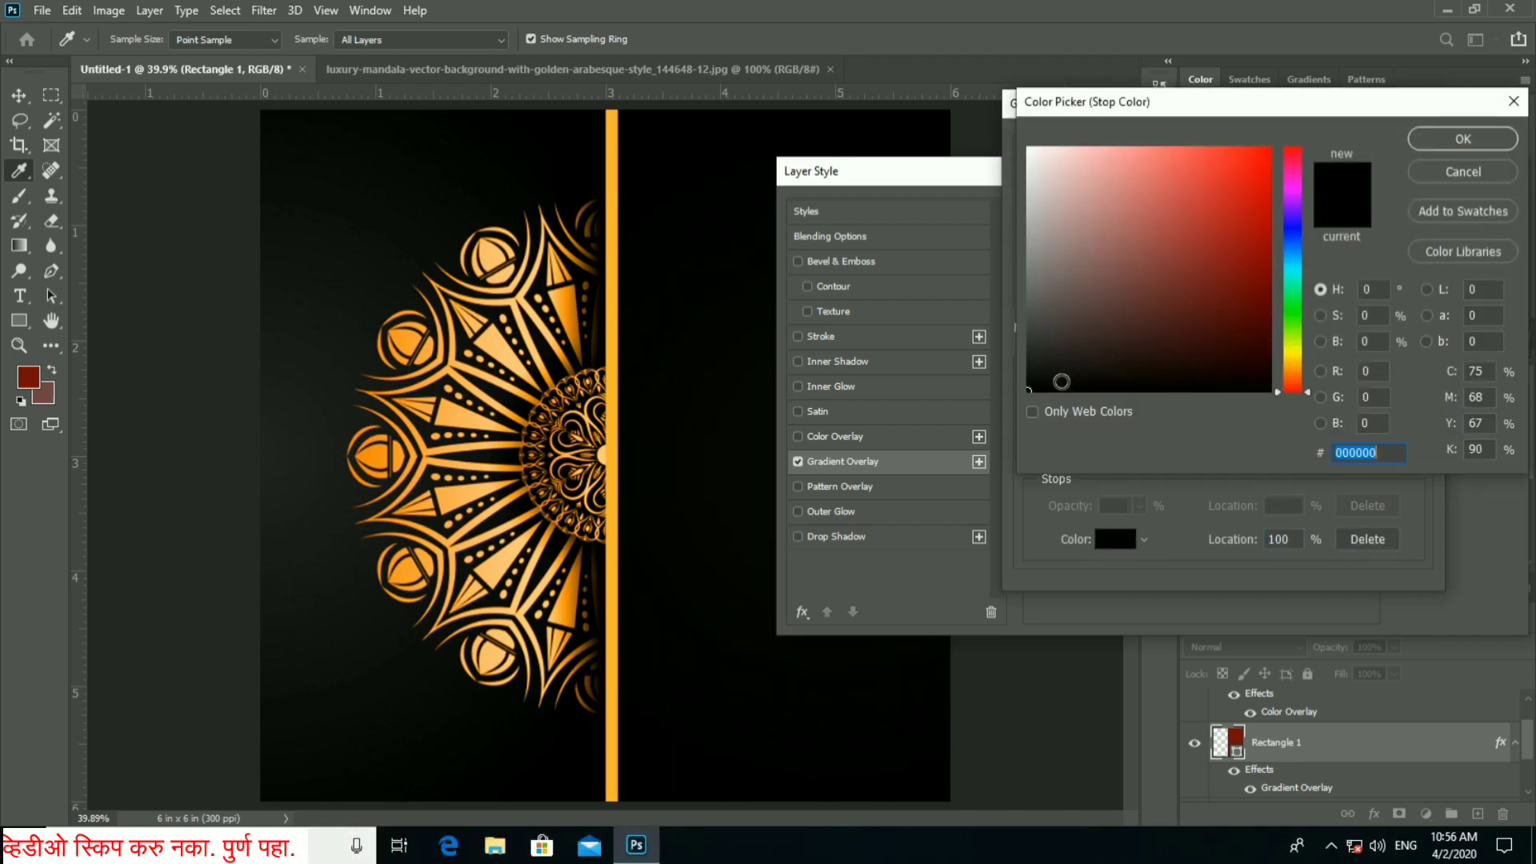
pyautogui.click(1442, 149)
pyautogui.click(1389, 144)
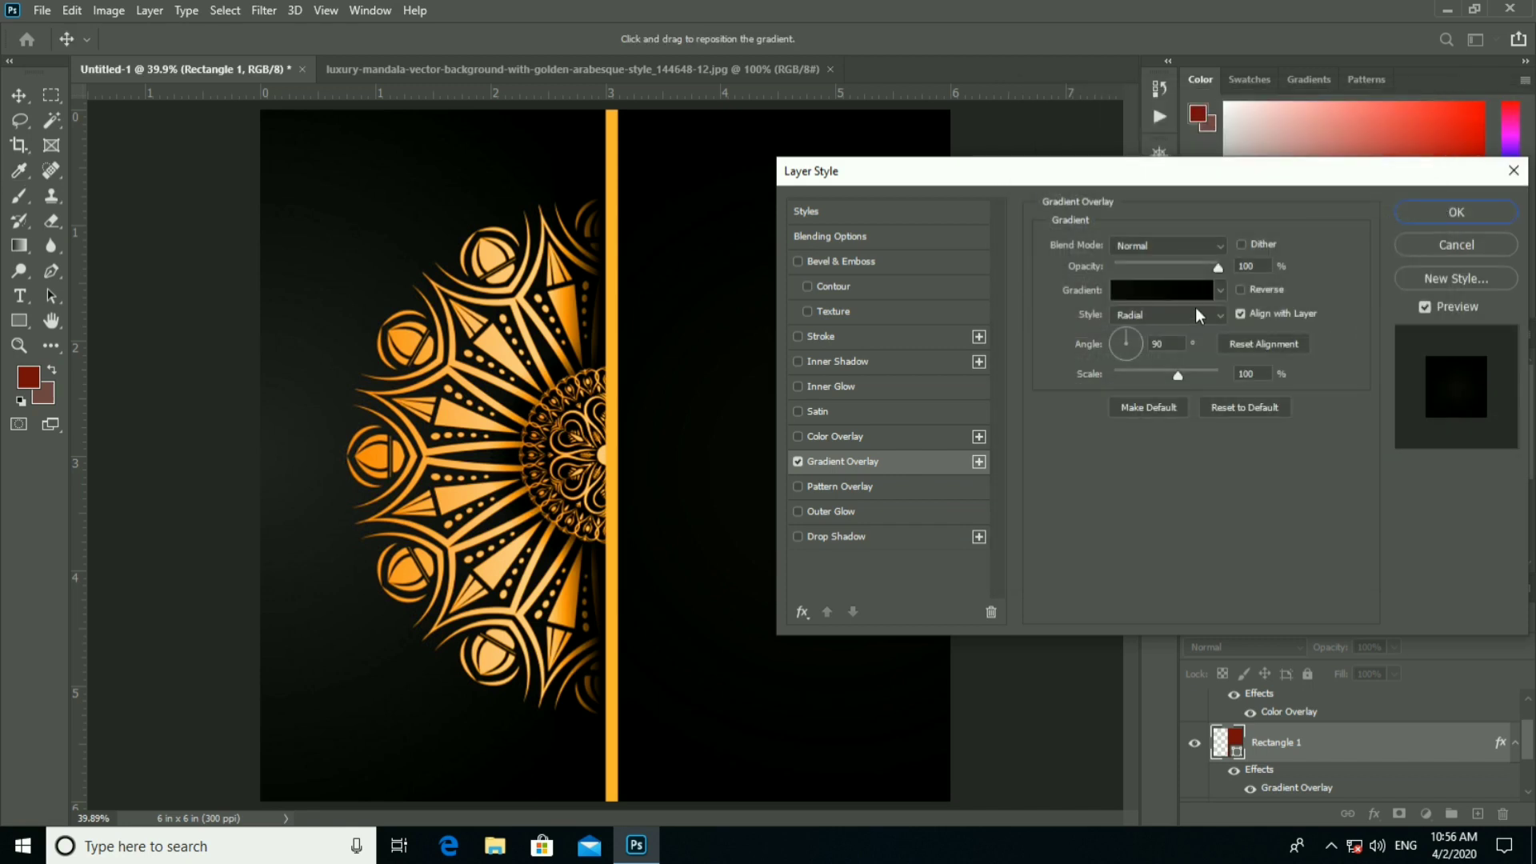
# Make the gradient overlay Radial, apply it, and zoom out to see the canvas.
pyautogui.click(1195, 314)
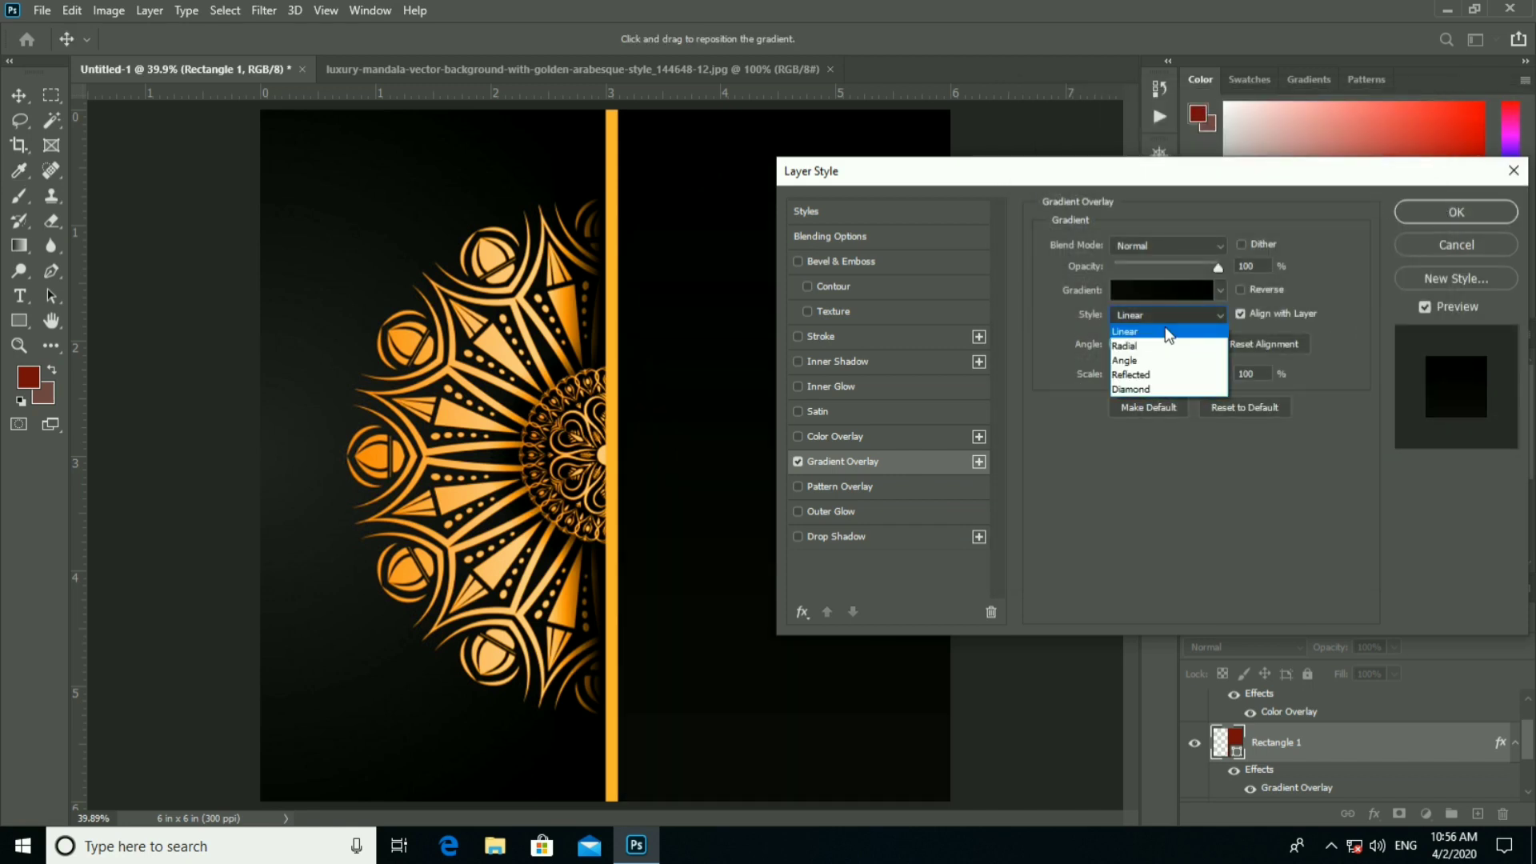
pyautogui.click(1169, 346)
pyautogui.click(1402, 232)
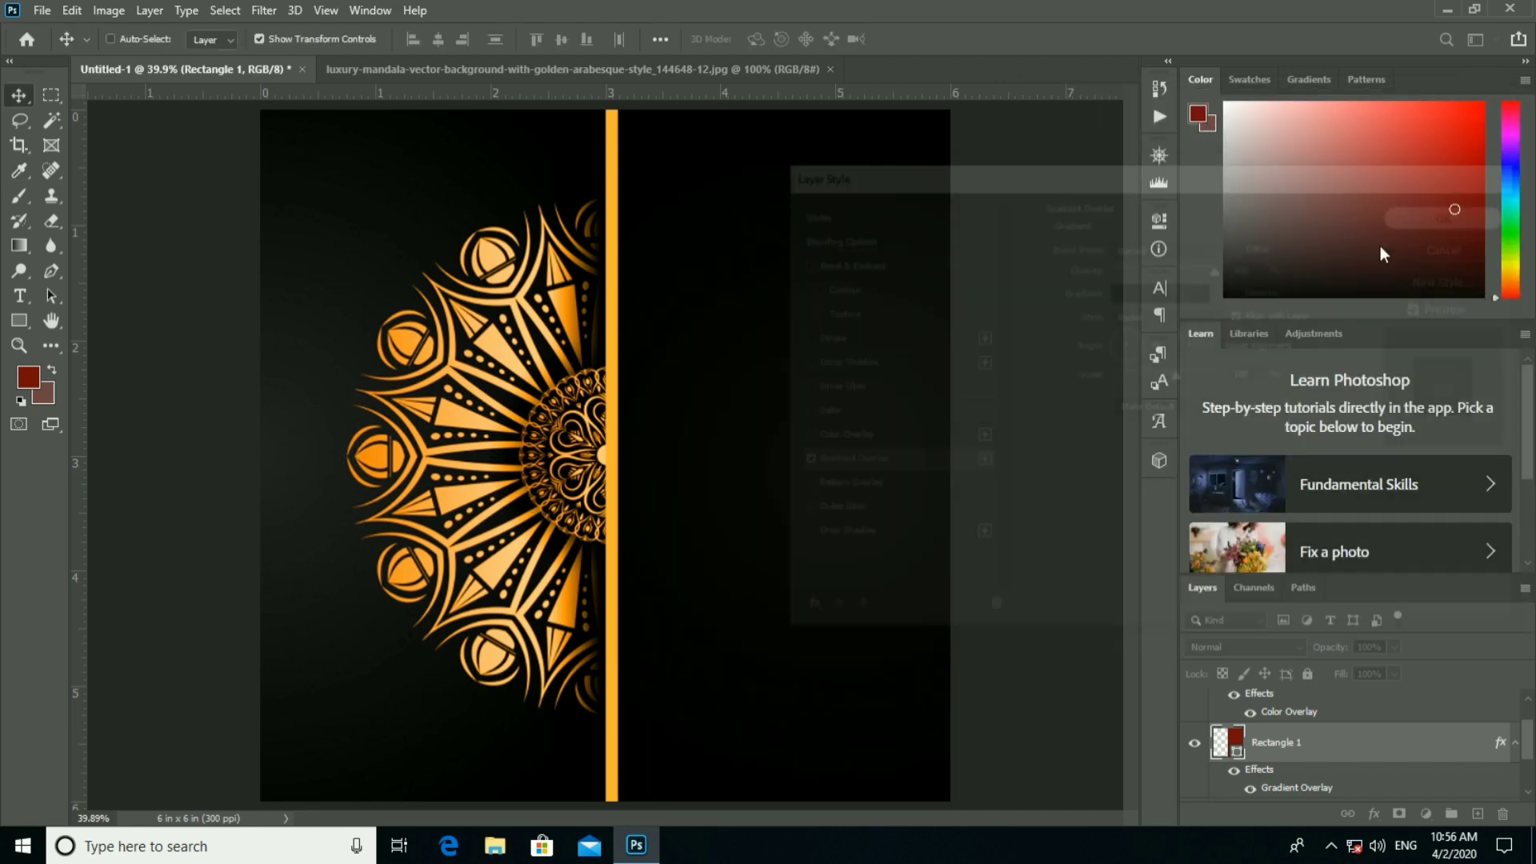
pyautogui.hotkey('ctrl', '-')
# Narrow the black panel slightly, then marquee-select the canvas's right half on Layer 1.
pyautogui.moveTo(859, 404); pyautogui.dragTo(848, 402)
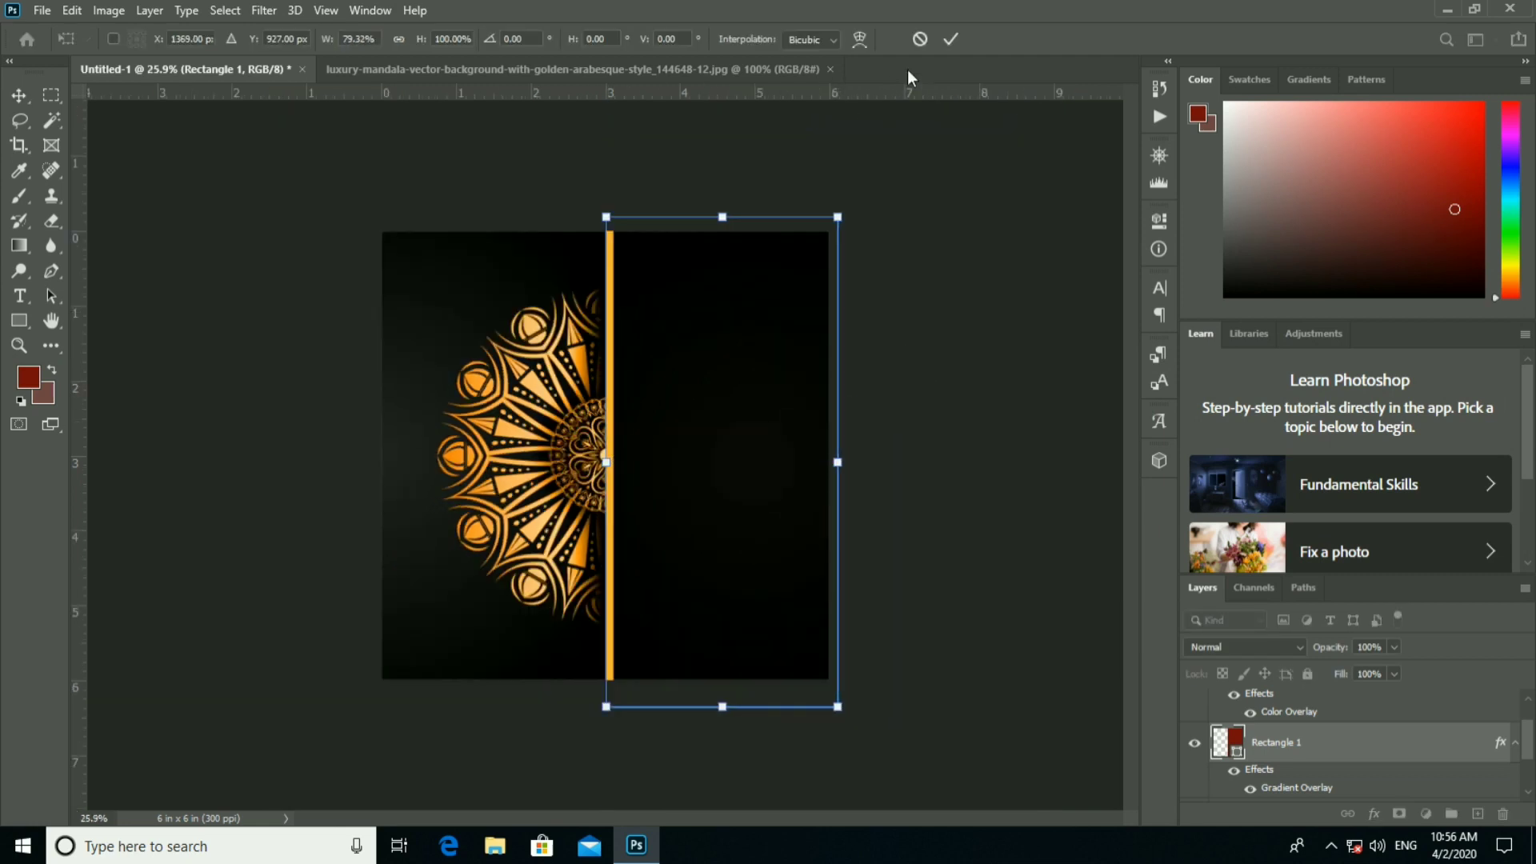
pyautogui.click(592, 303)
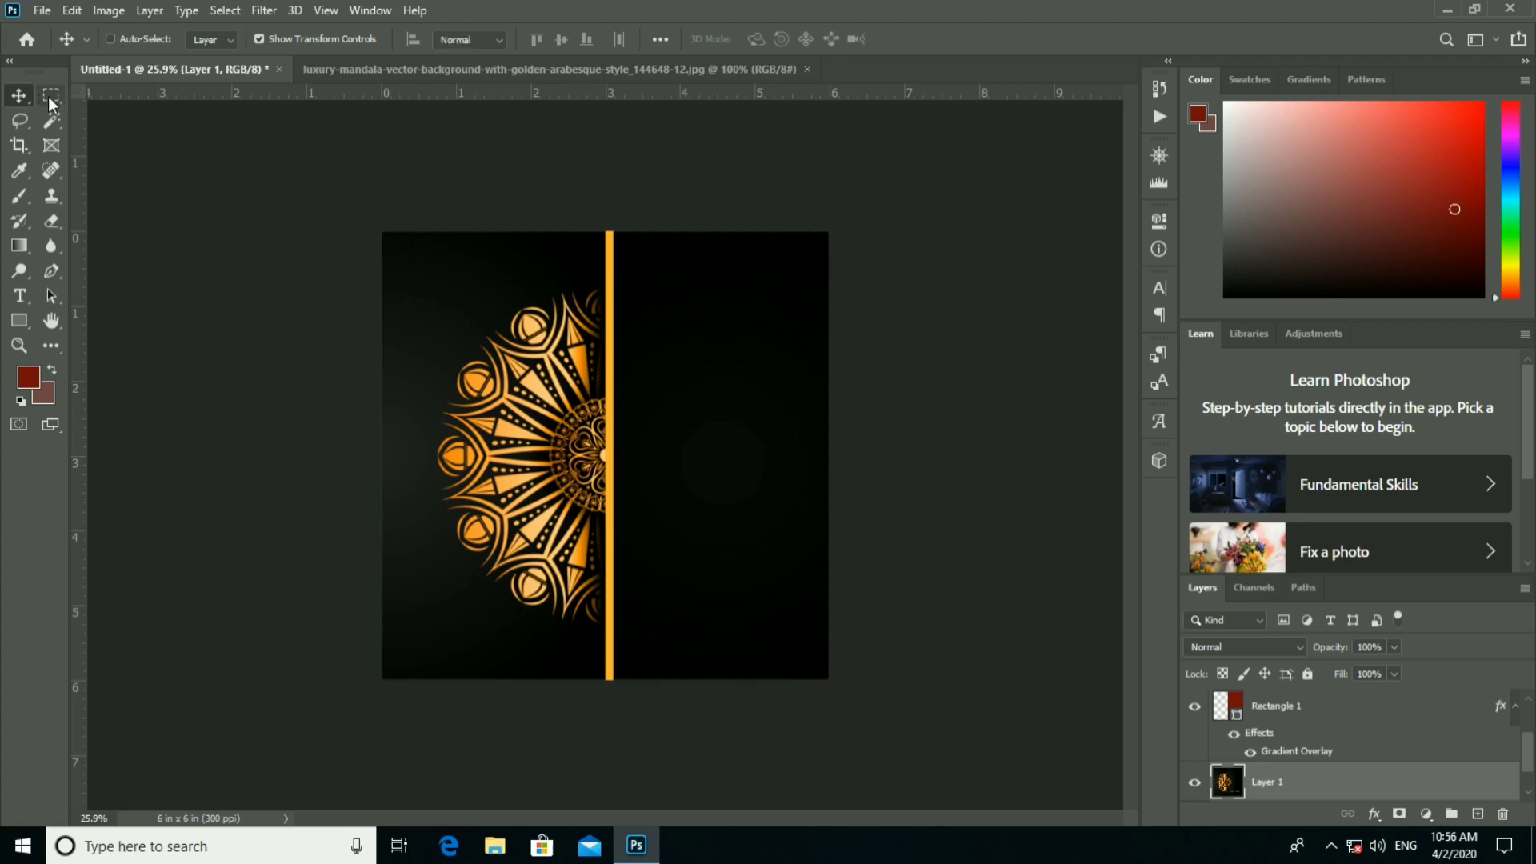
pyautogui.moveTo(788, 579); pyautogui.dragTo(918, 722)
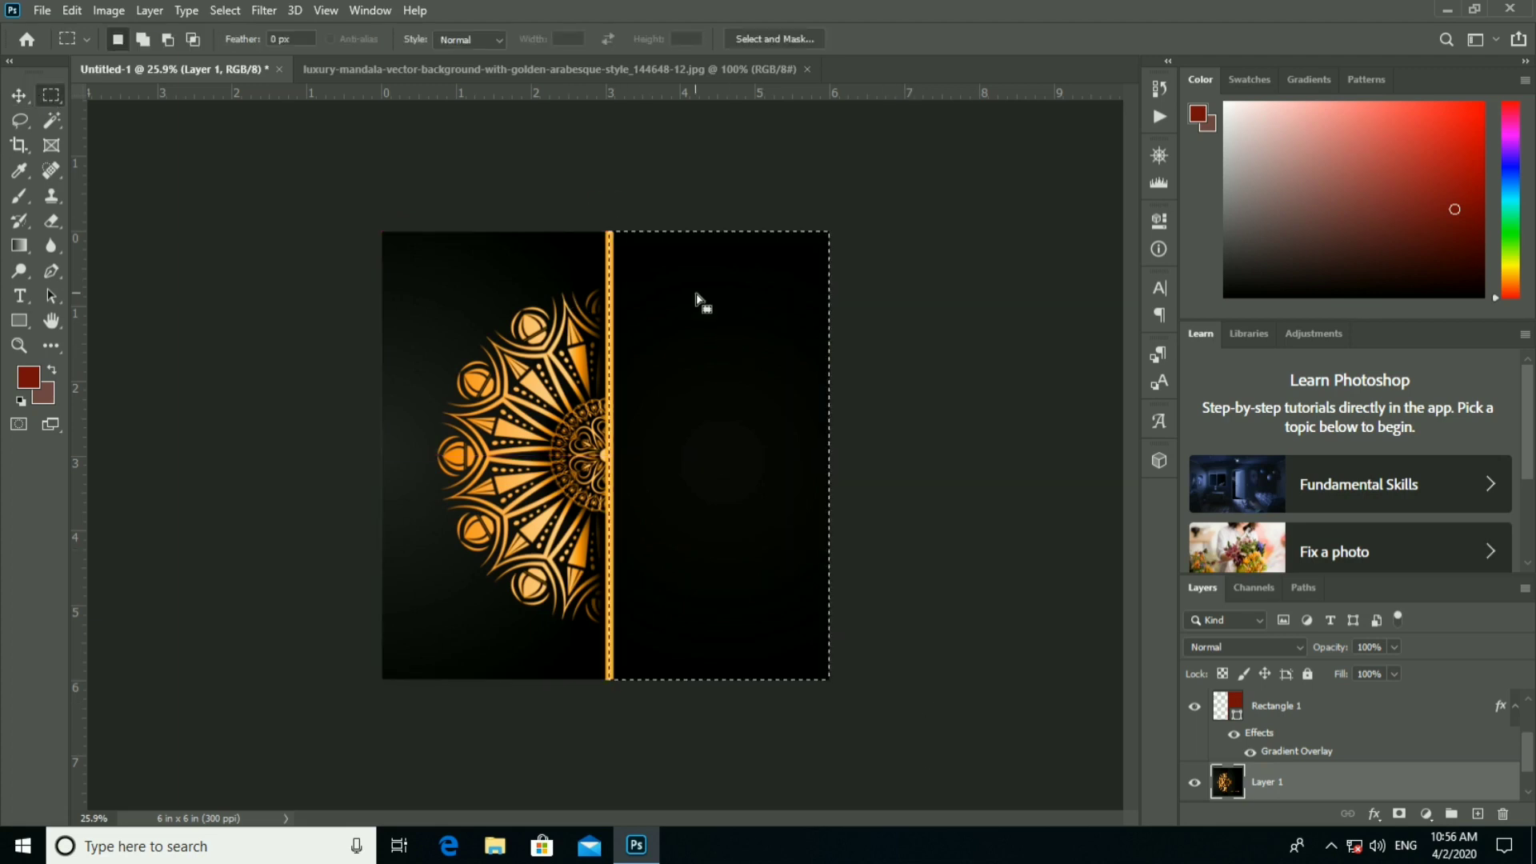
pyautogui.rightClick(696, 299)
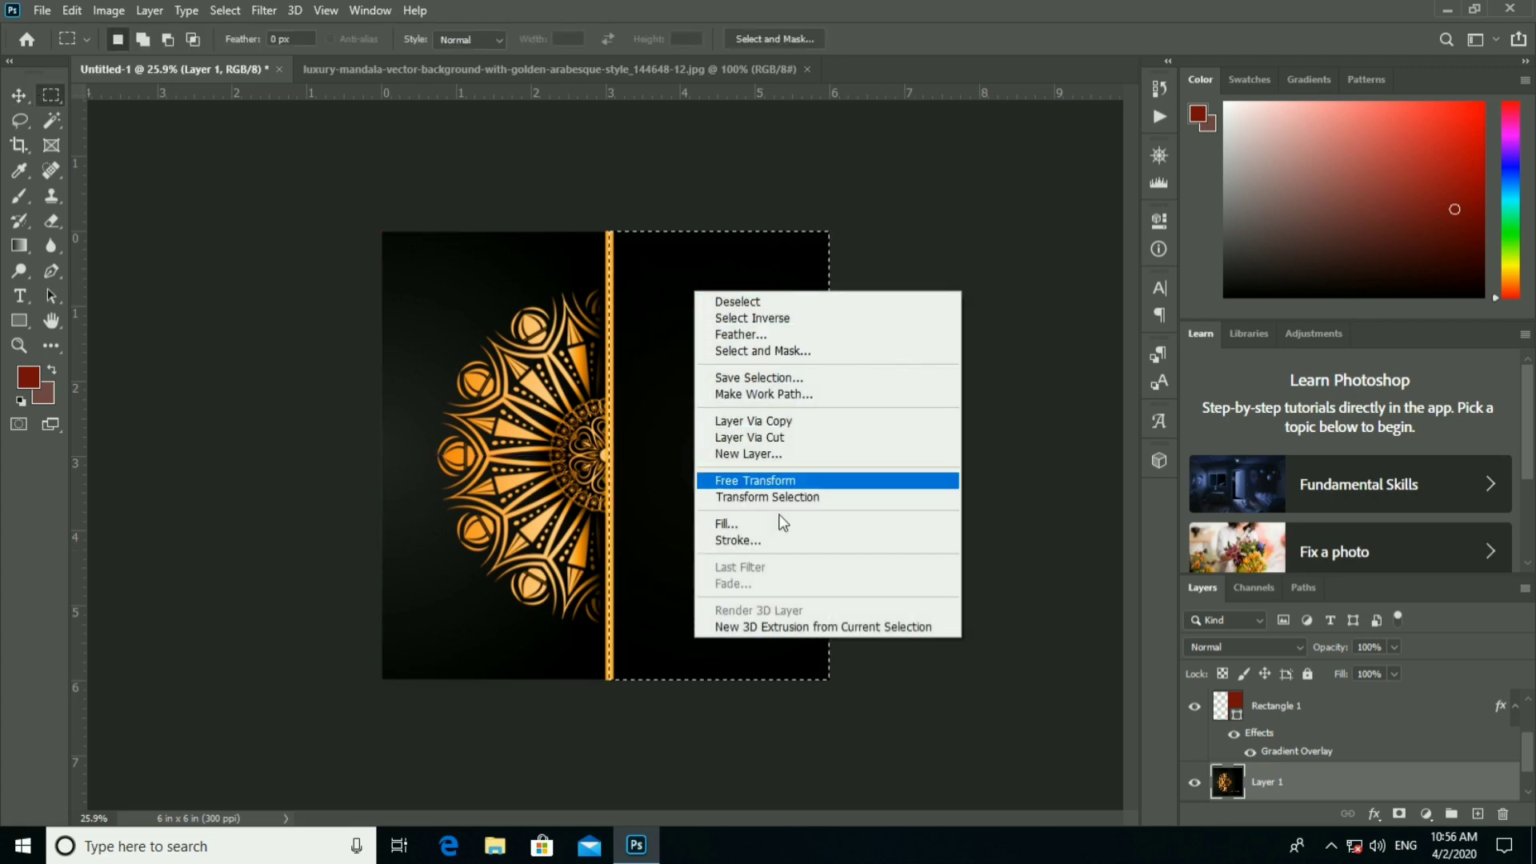
pyautogui.click(60, 222)
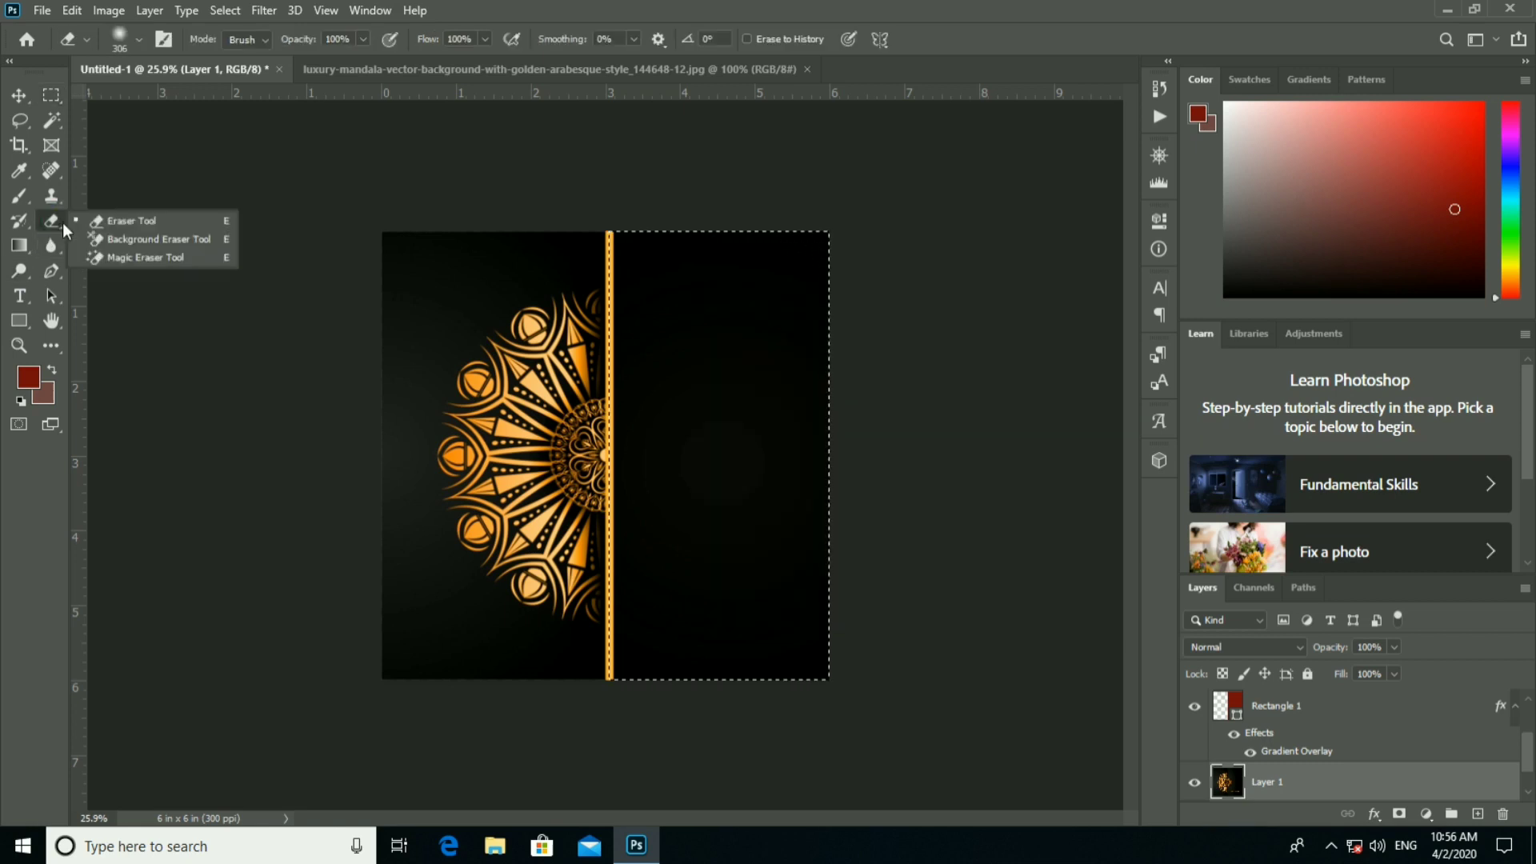
# Erase the mandala inside the right-half selection with a 495 px soft round eraser.
pyautogui.rightClick(704, 255)
pyautogui.moveTo(784, 291); pyautogui.dragTo(916, 296)
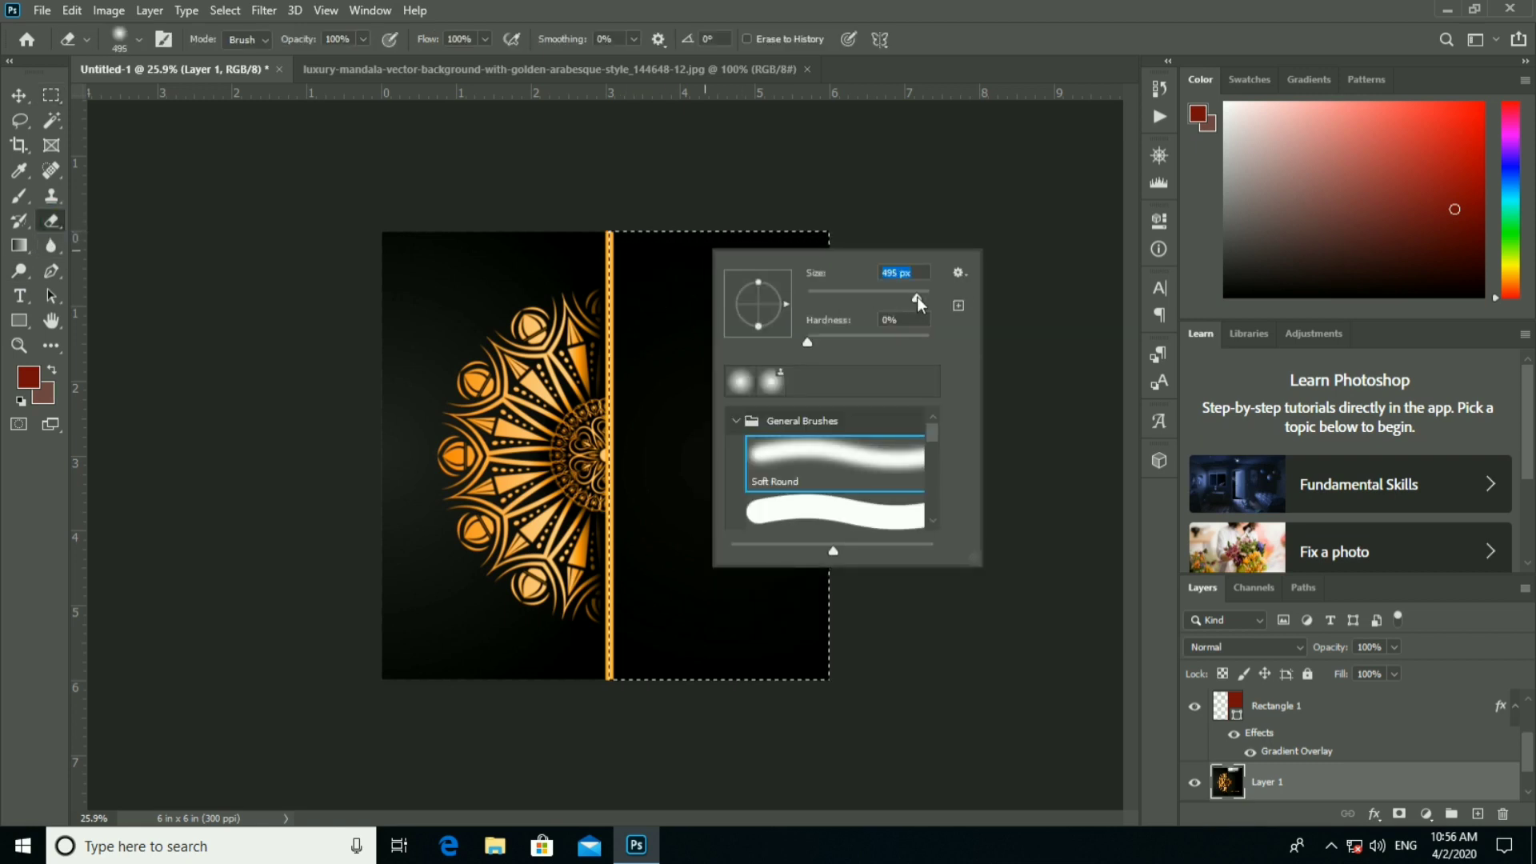
pyautogui.press('Return')
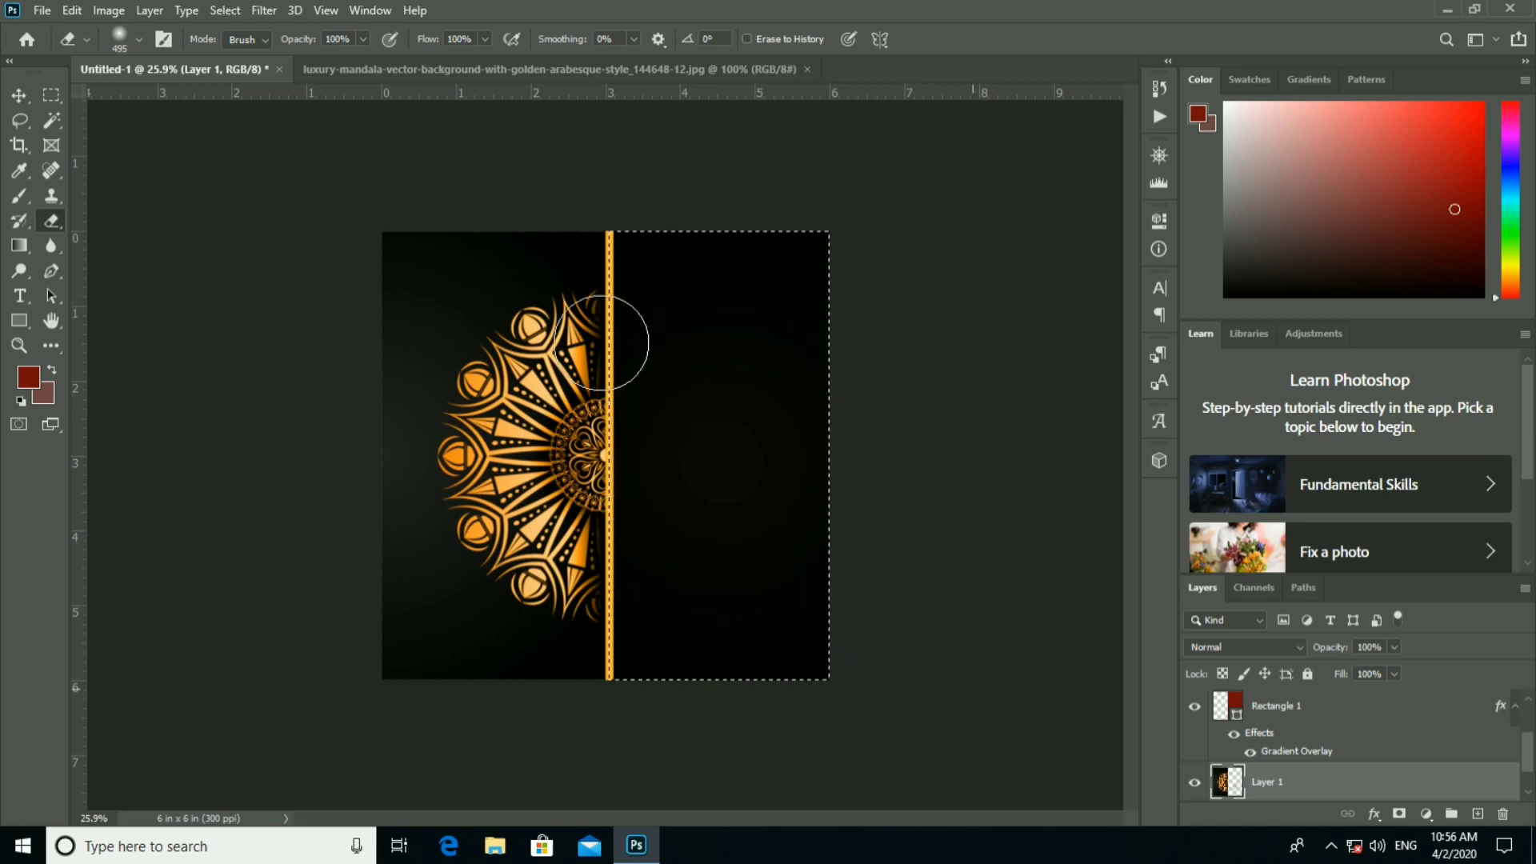
pyautogui.click(22, 97)
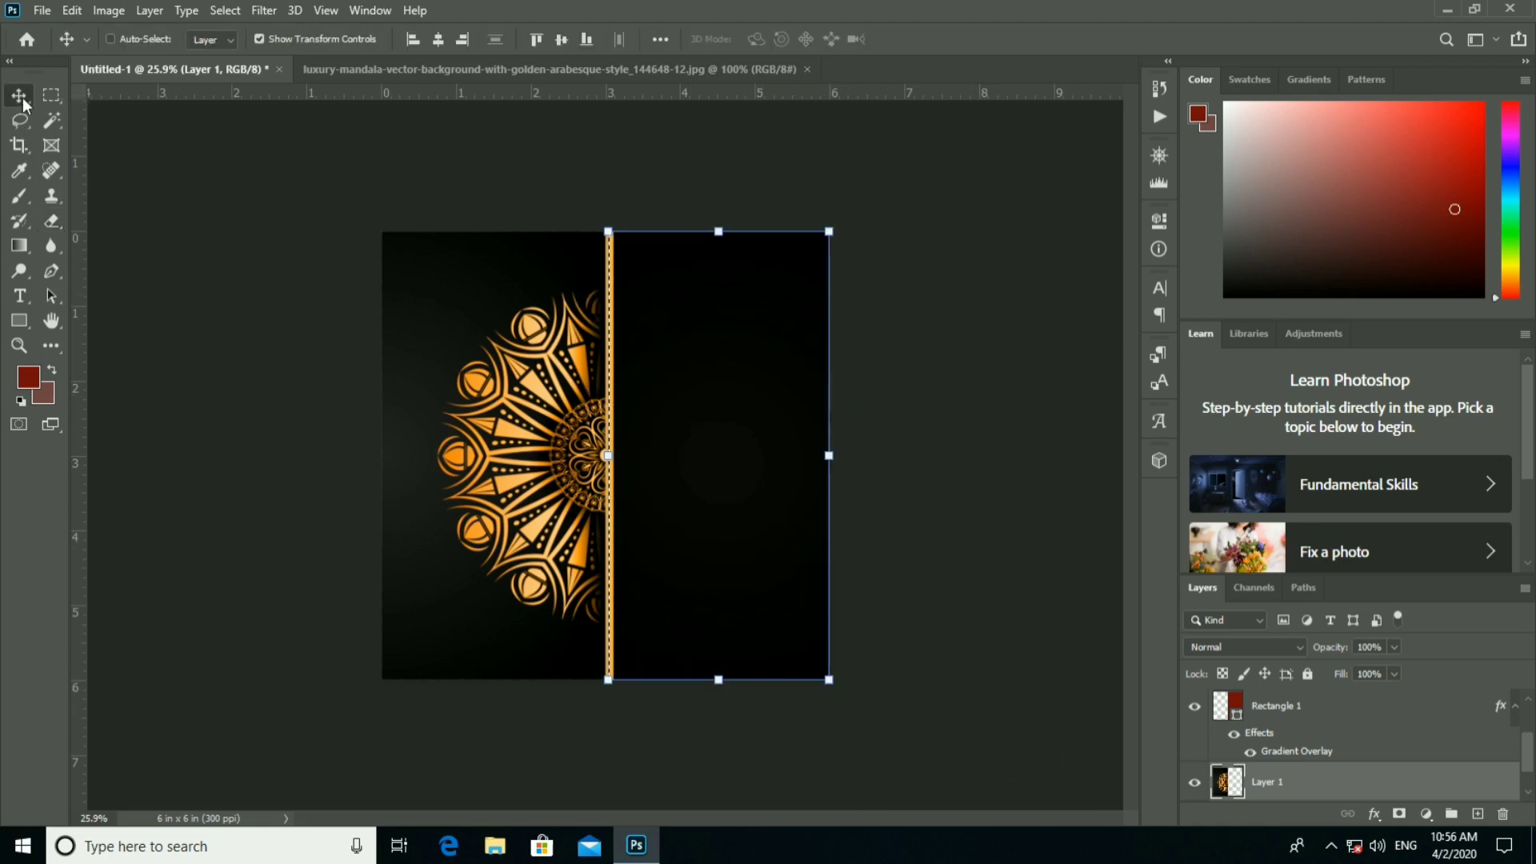
# Move the Rectangle 1 black panel layer below the mandala Layer 1.
pyautogui.keyDown('ctrl'); pyautogui.click(748, 335); pyautogui.keyUp('ctrl')
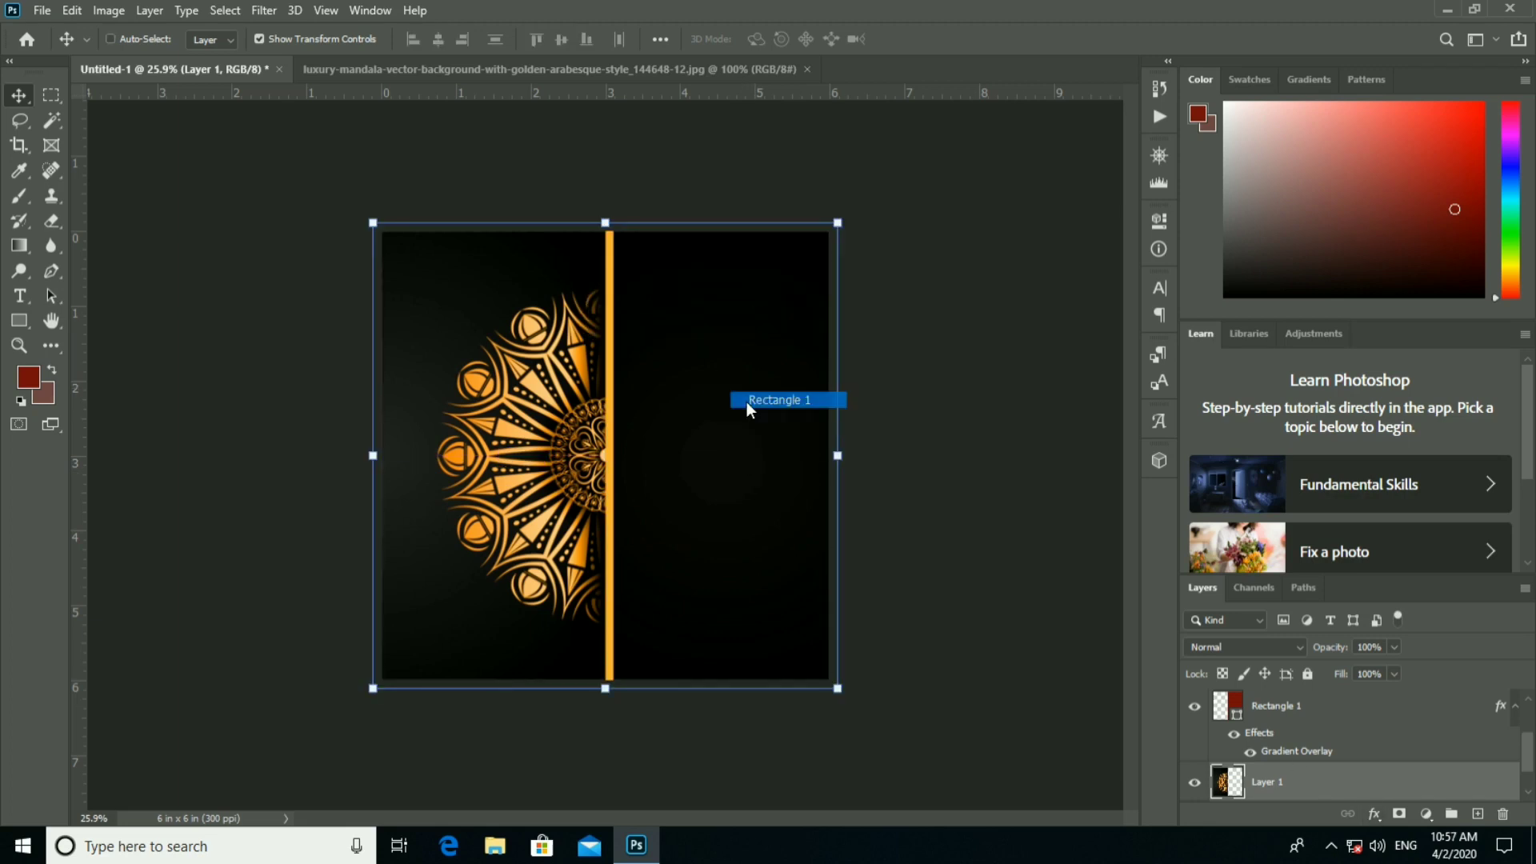
pyautogui.click(749, 404)
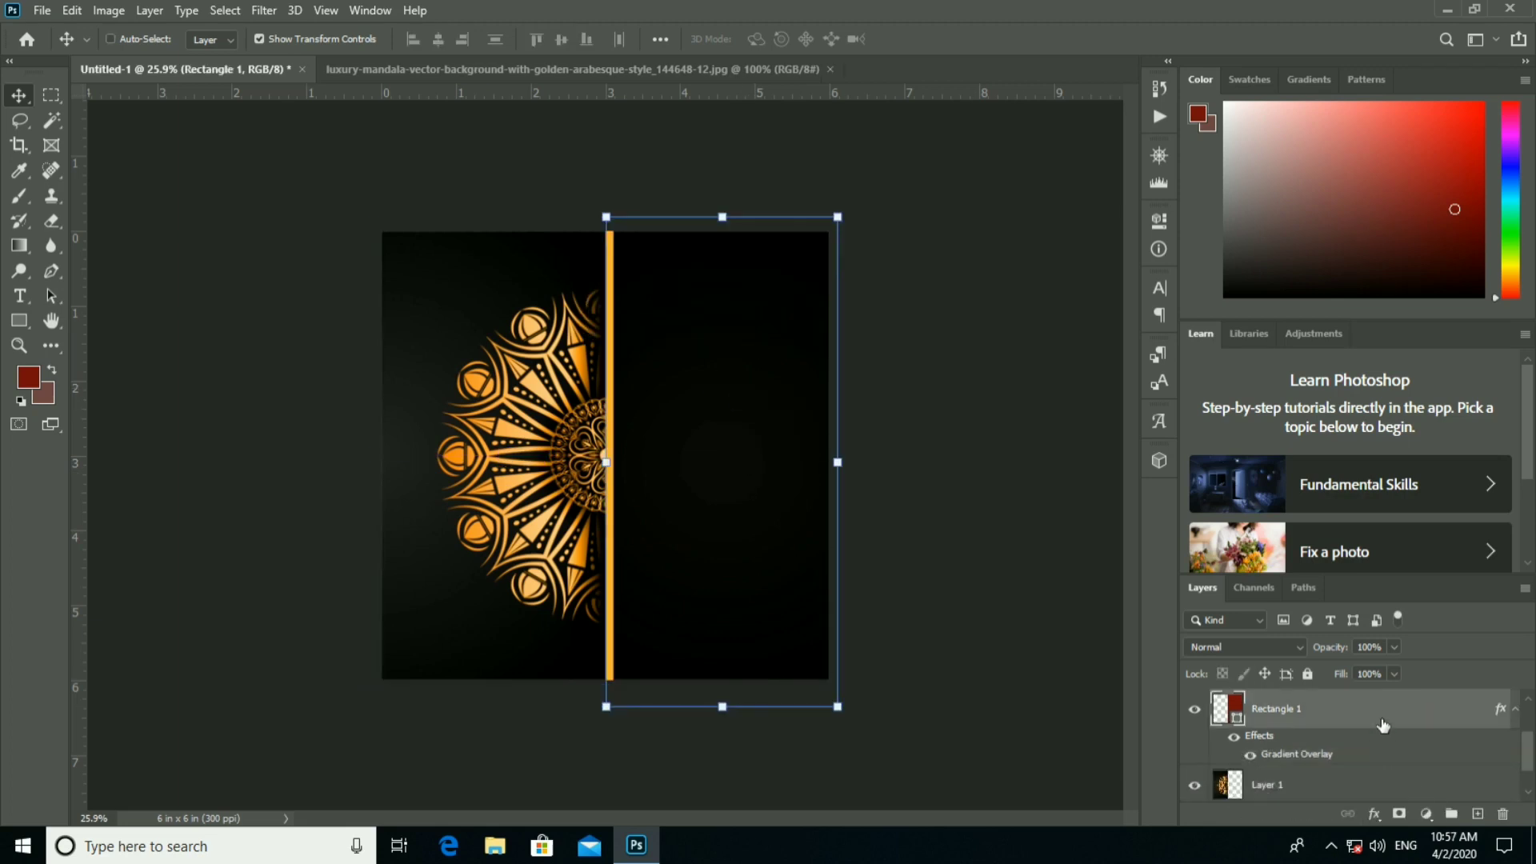
pyautogui.scroll(-1, 1384, 725)
pyautogui.click(1373, 755)
pyautogui.scroll(1, 1372, 755)
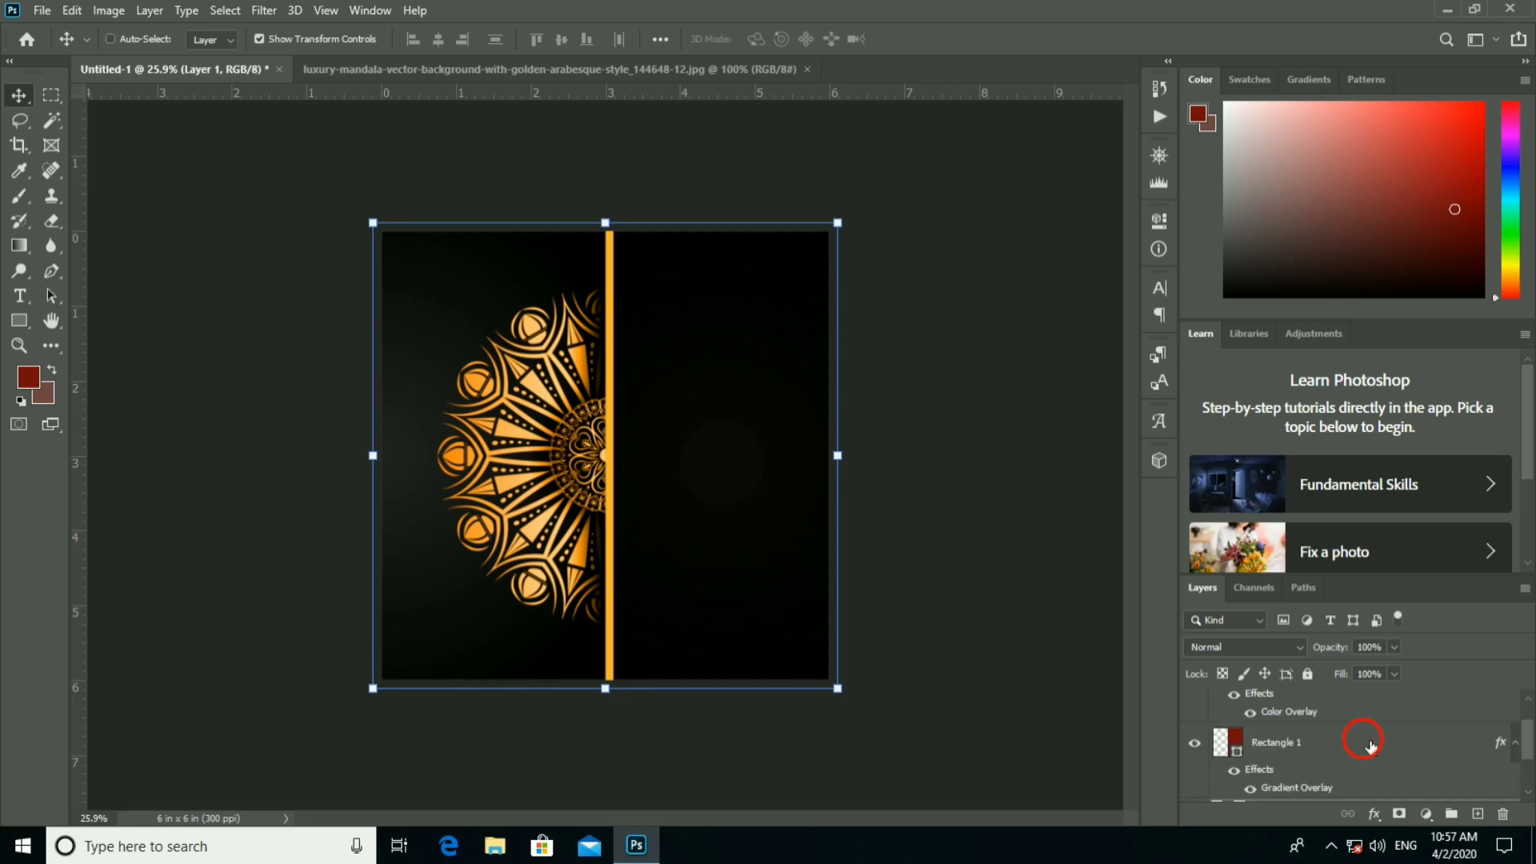
pyautogui.click(1368, 740)
pyautogui.scroll(1, 1372, 748)
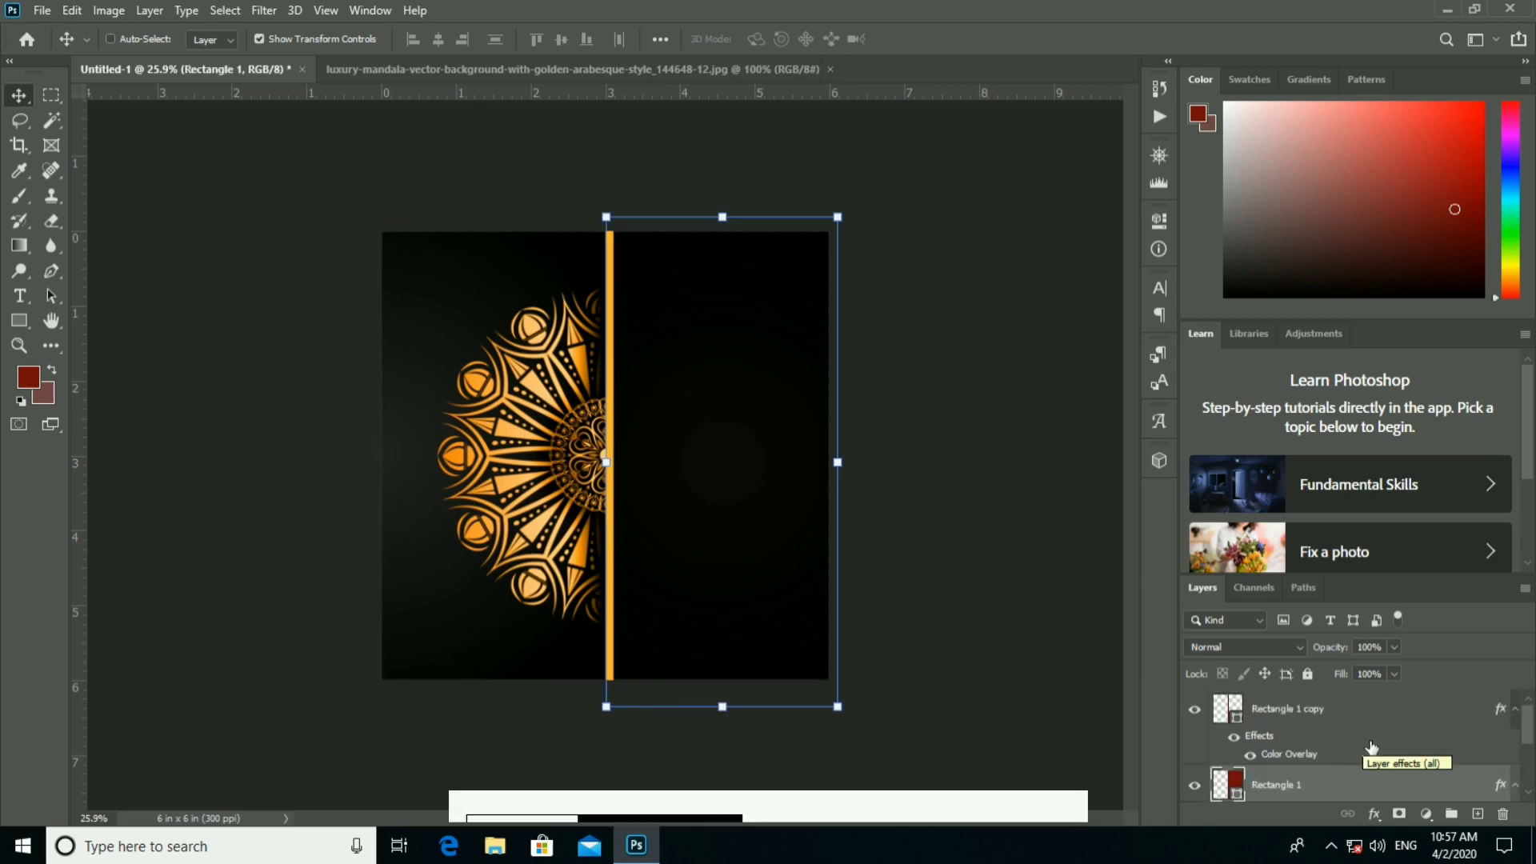
pyautogui.click(1372, 748)
pyautogui.scroll(-2, 1387, 776)
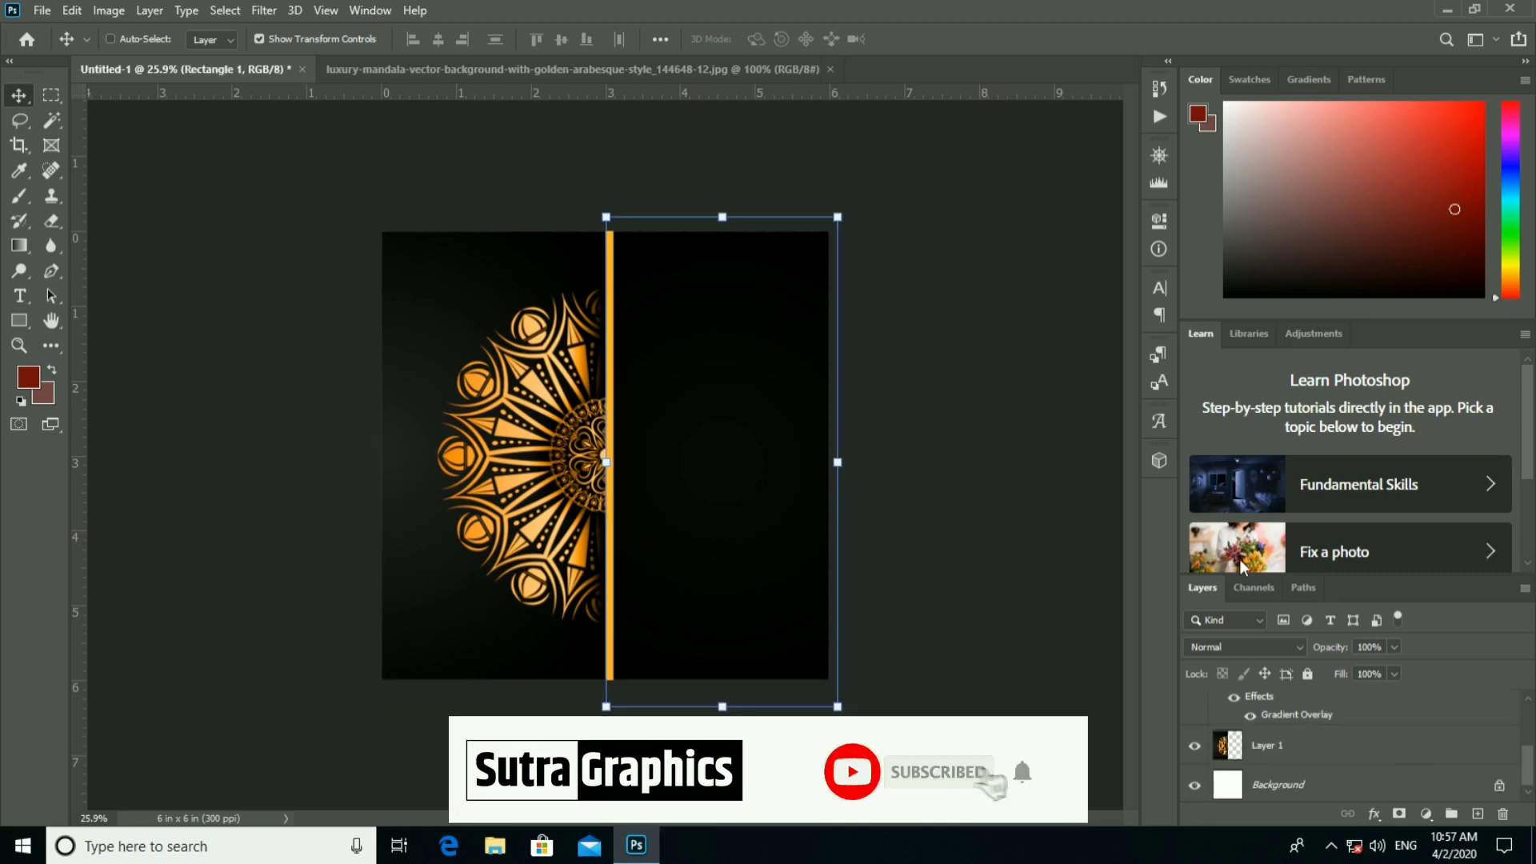
pyautogui.moveTo(1246, 588); pyautogui.dragTo(1246, 454)
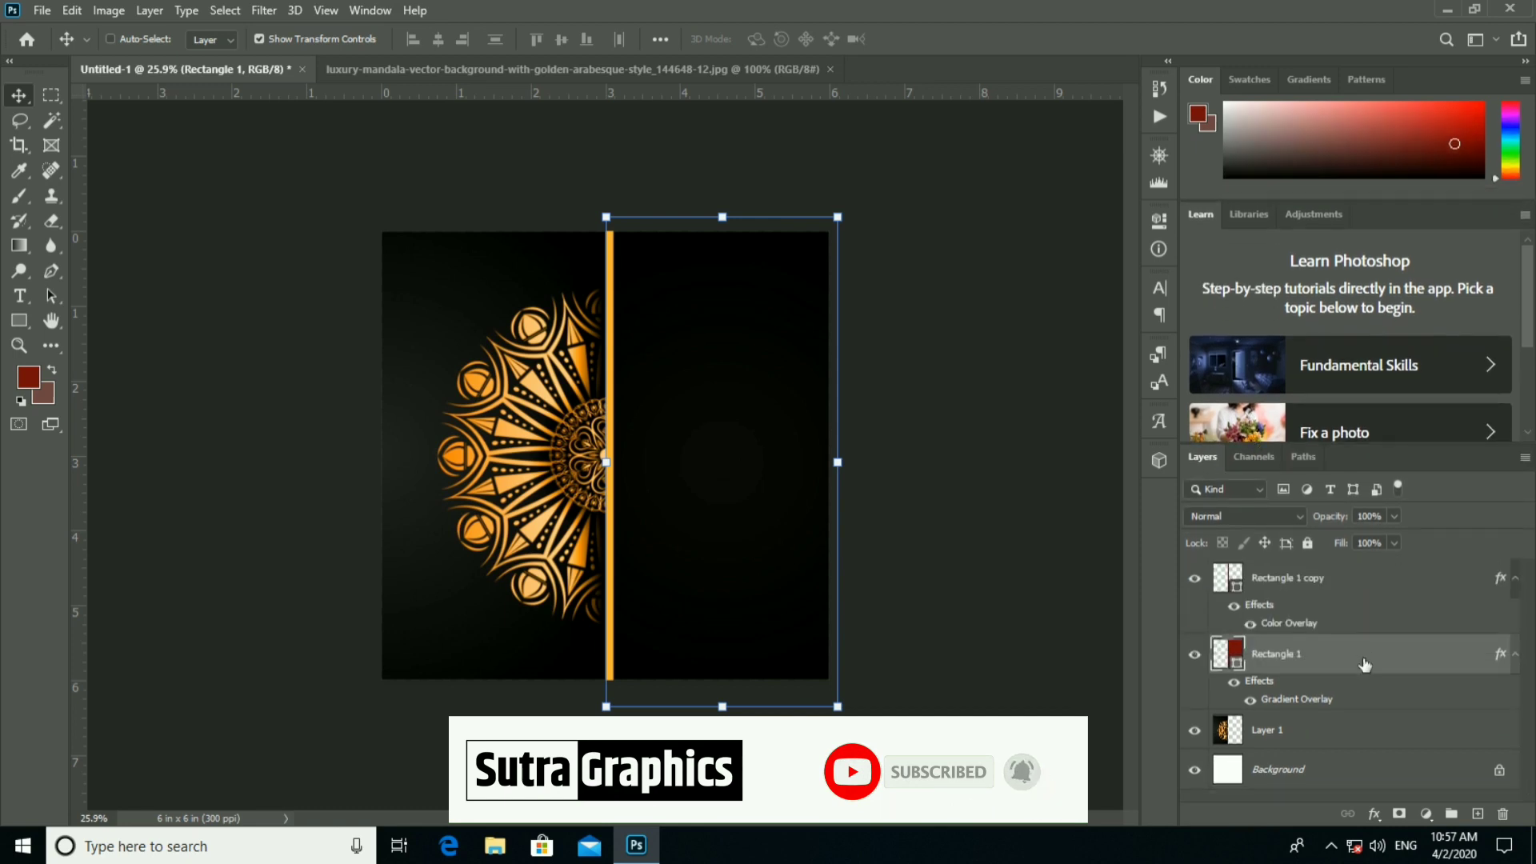
pyautogui.moveTo(1358, 732); pyautogui.dragTo(1359, 733)
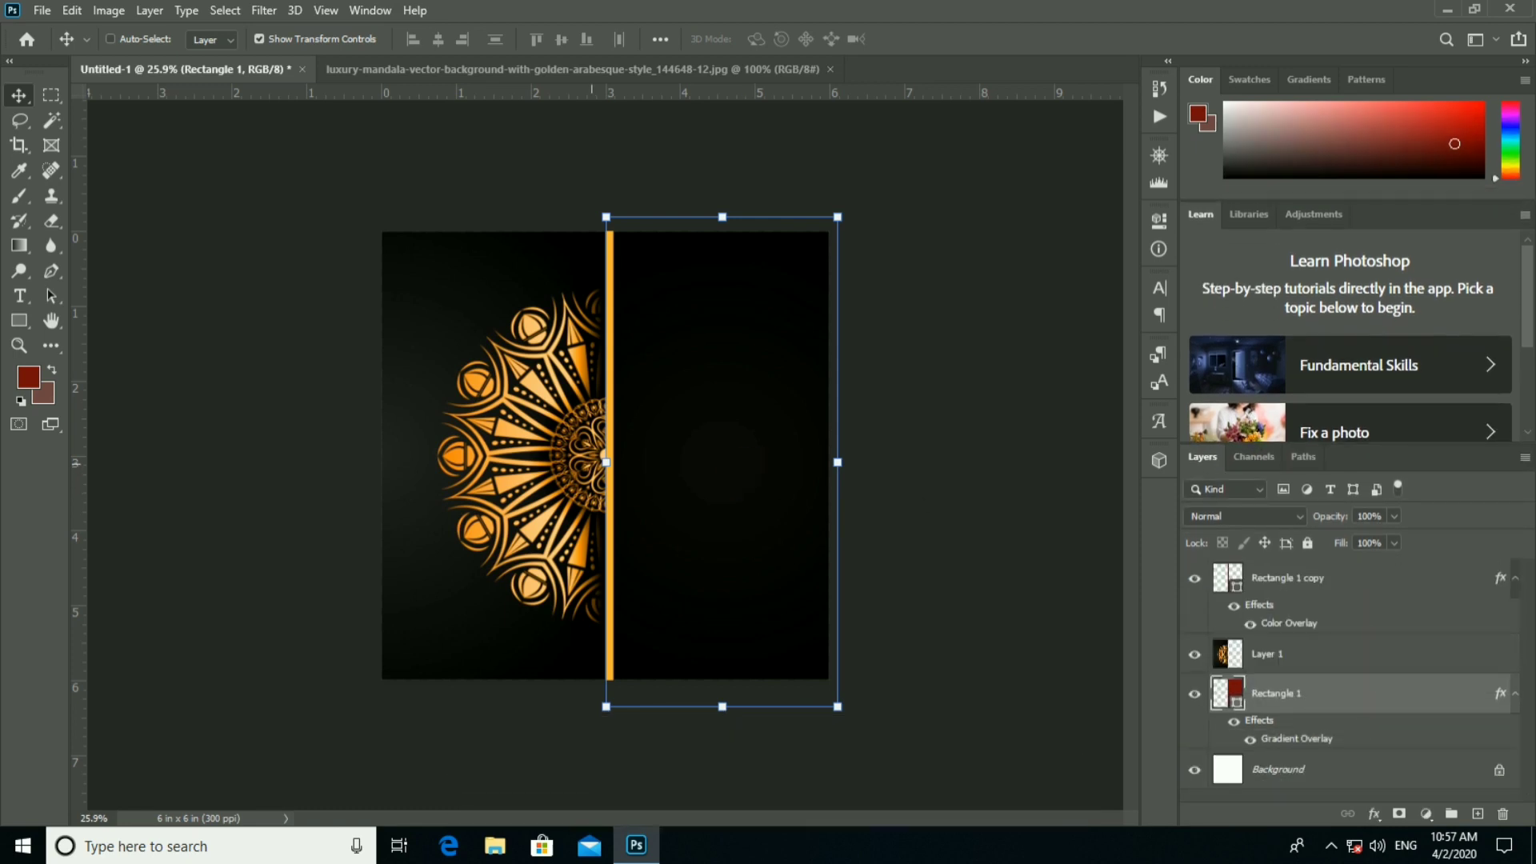
# Stretch the black panel across the whole canvas as the backdrop and commit the resize.
pyautogui.moveTo(606, 462); pyautogui.dragTo(427, 481)
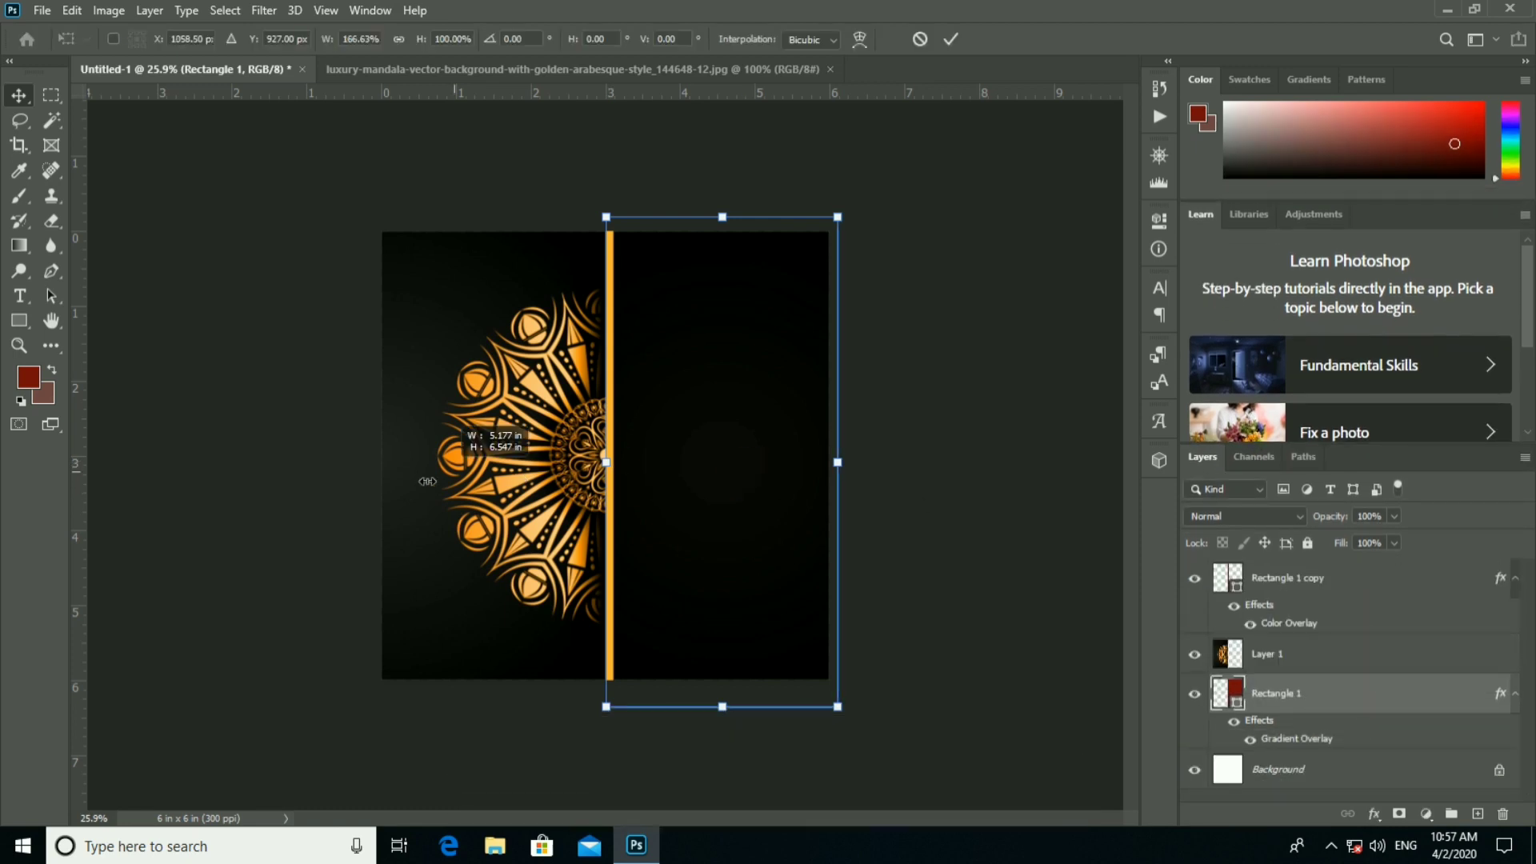
pyautogui.click(958, 38)
pyautogui.scroll(2, 823, 405)
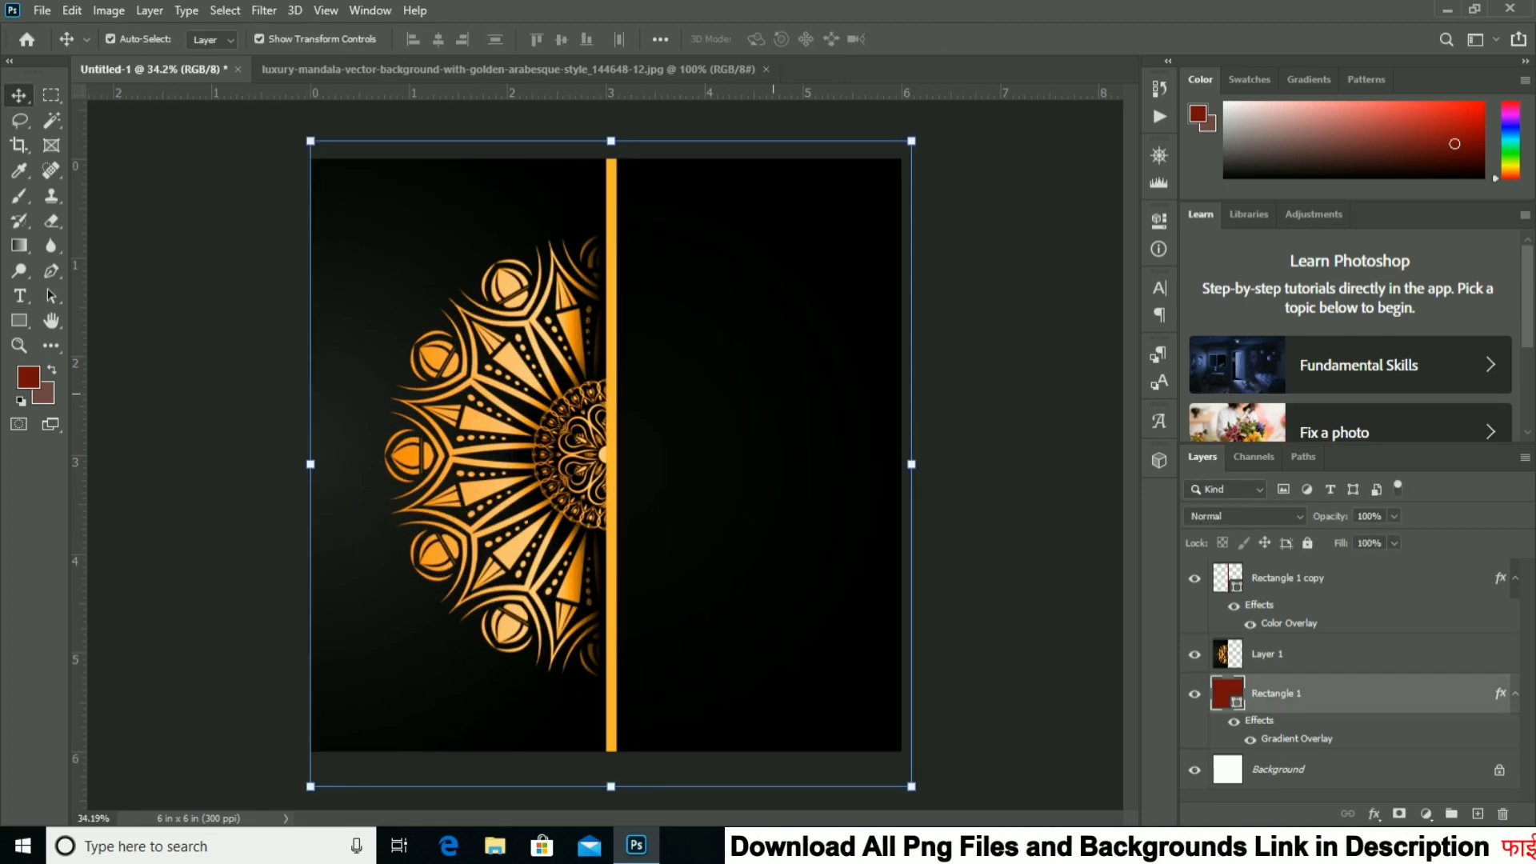
pyautogui.press('ctrl')
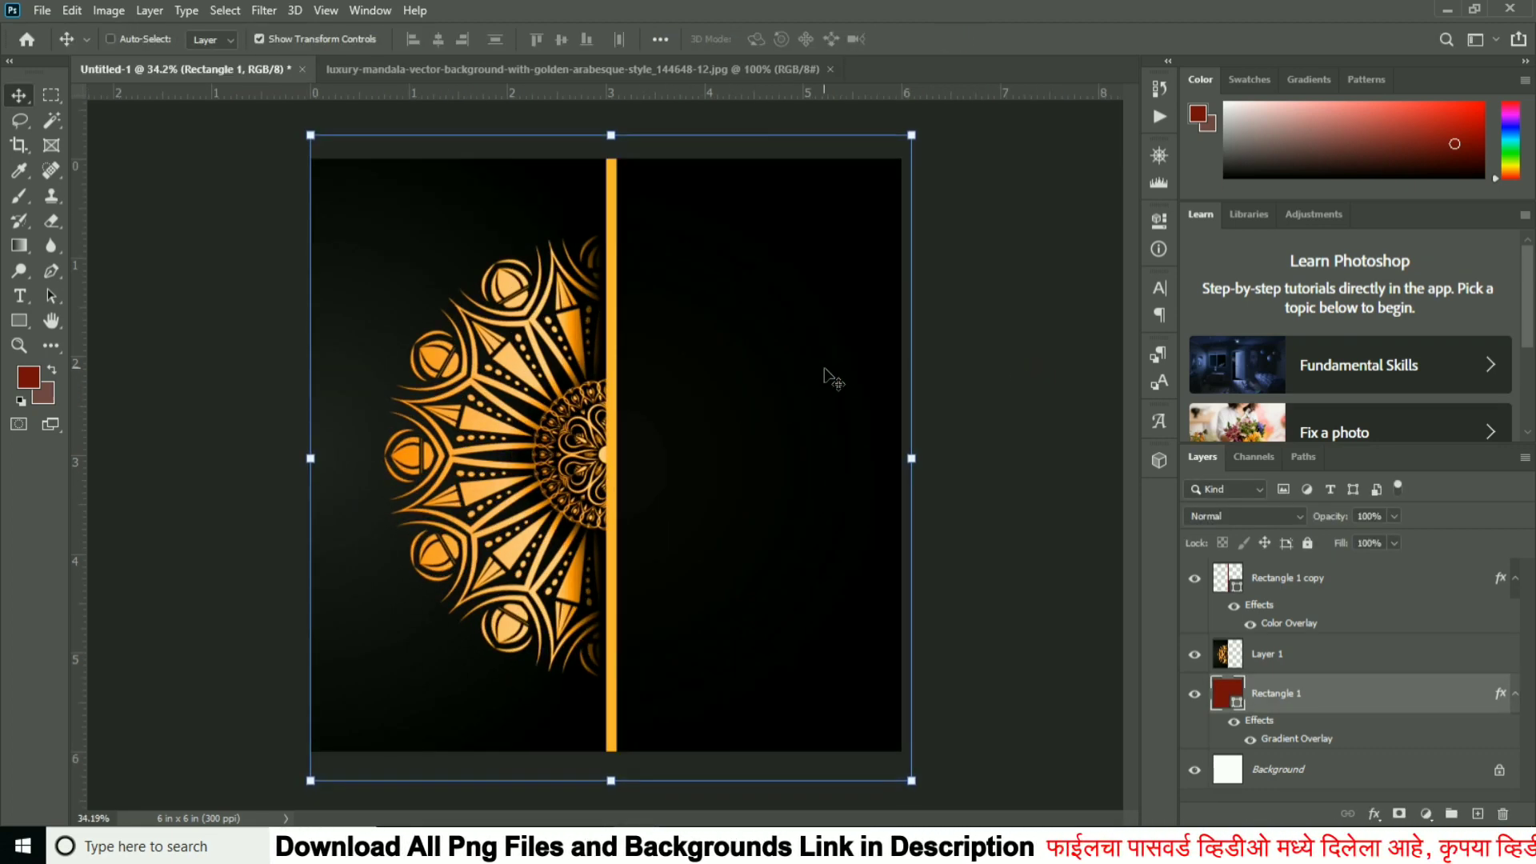
pyautogui.keyDown('ctrl'); pyautogui.click(975, 396); pyautogui.keyUp('ctrl')
pyautogui.scroll(1, 820, 407)
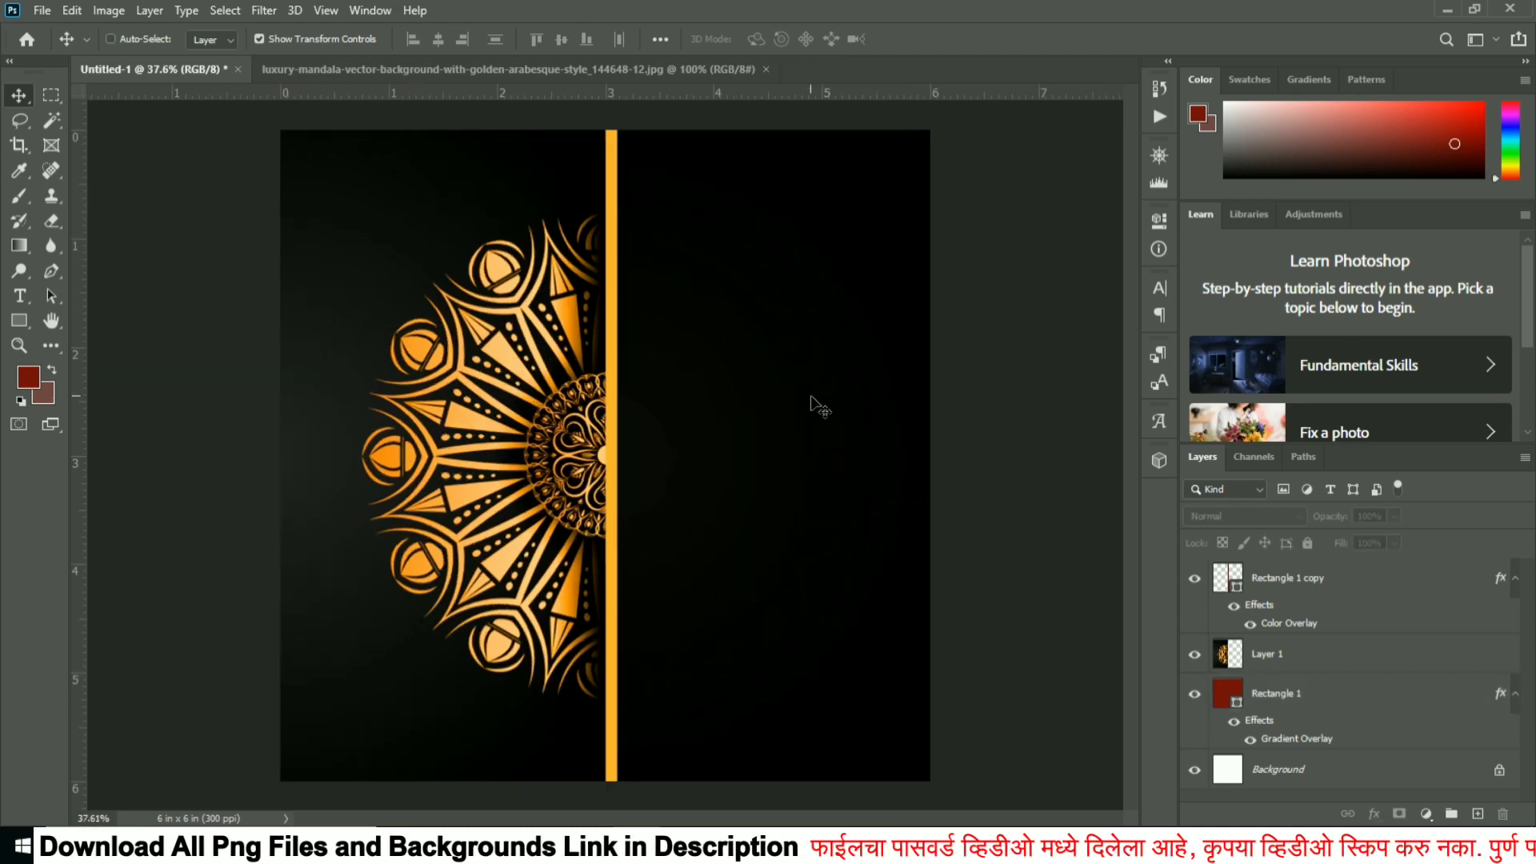
pyautogui.scroll(-1, 817, 406)
pyautogui.click(696, 72)
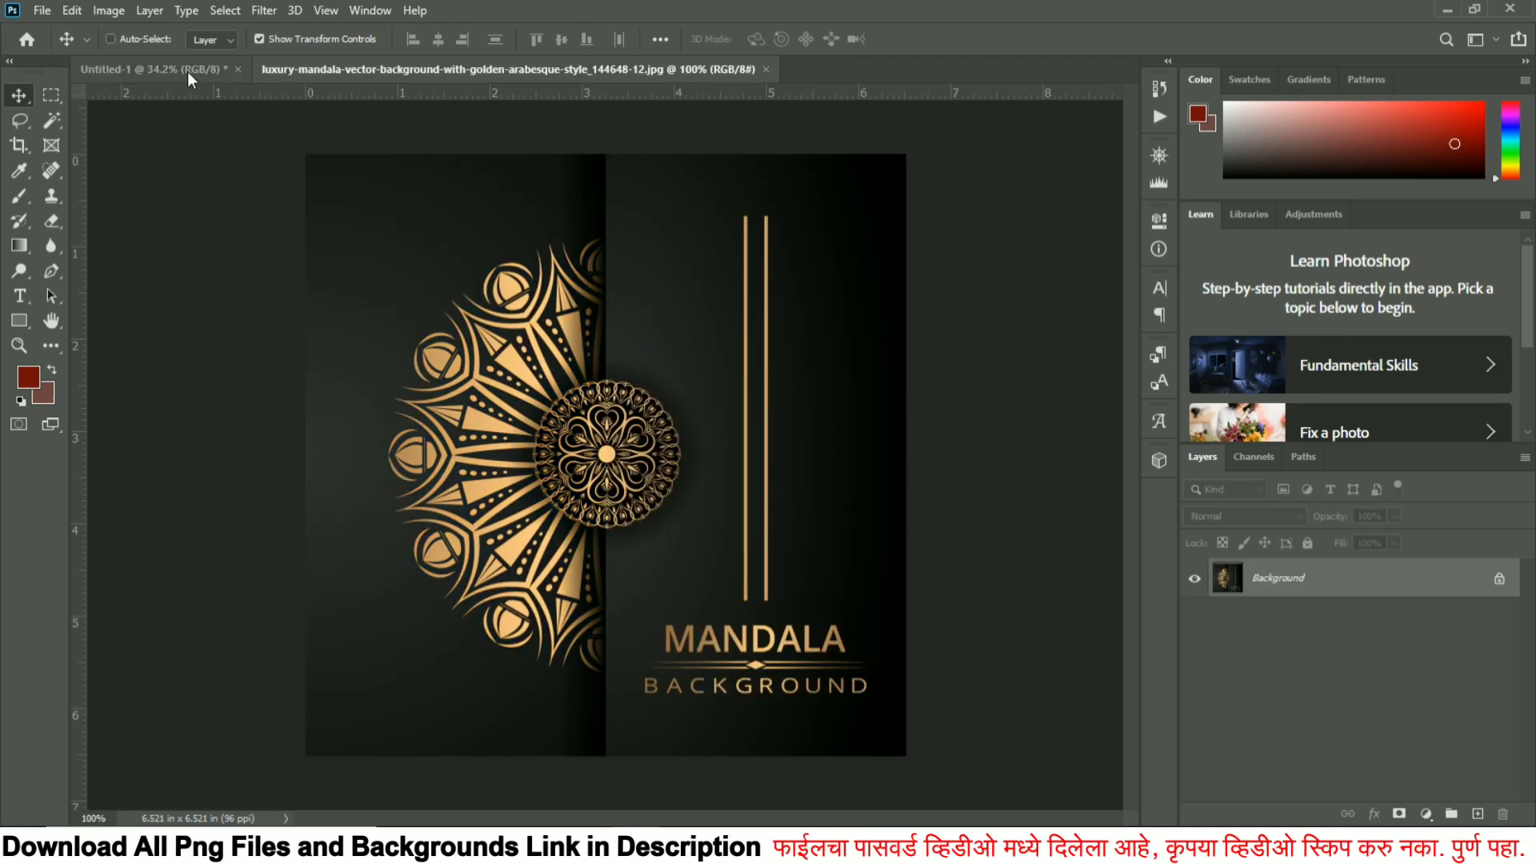
pyautogui.click(187, 71)
# Open ddf.psd from F:\BANNER\SUTRA GRAPHICS\Youtube in its own tab beside Untitled-1.
pyautogui.click(42, 9)
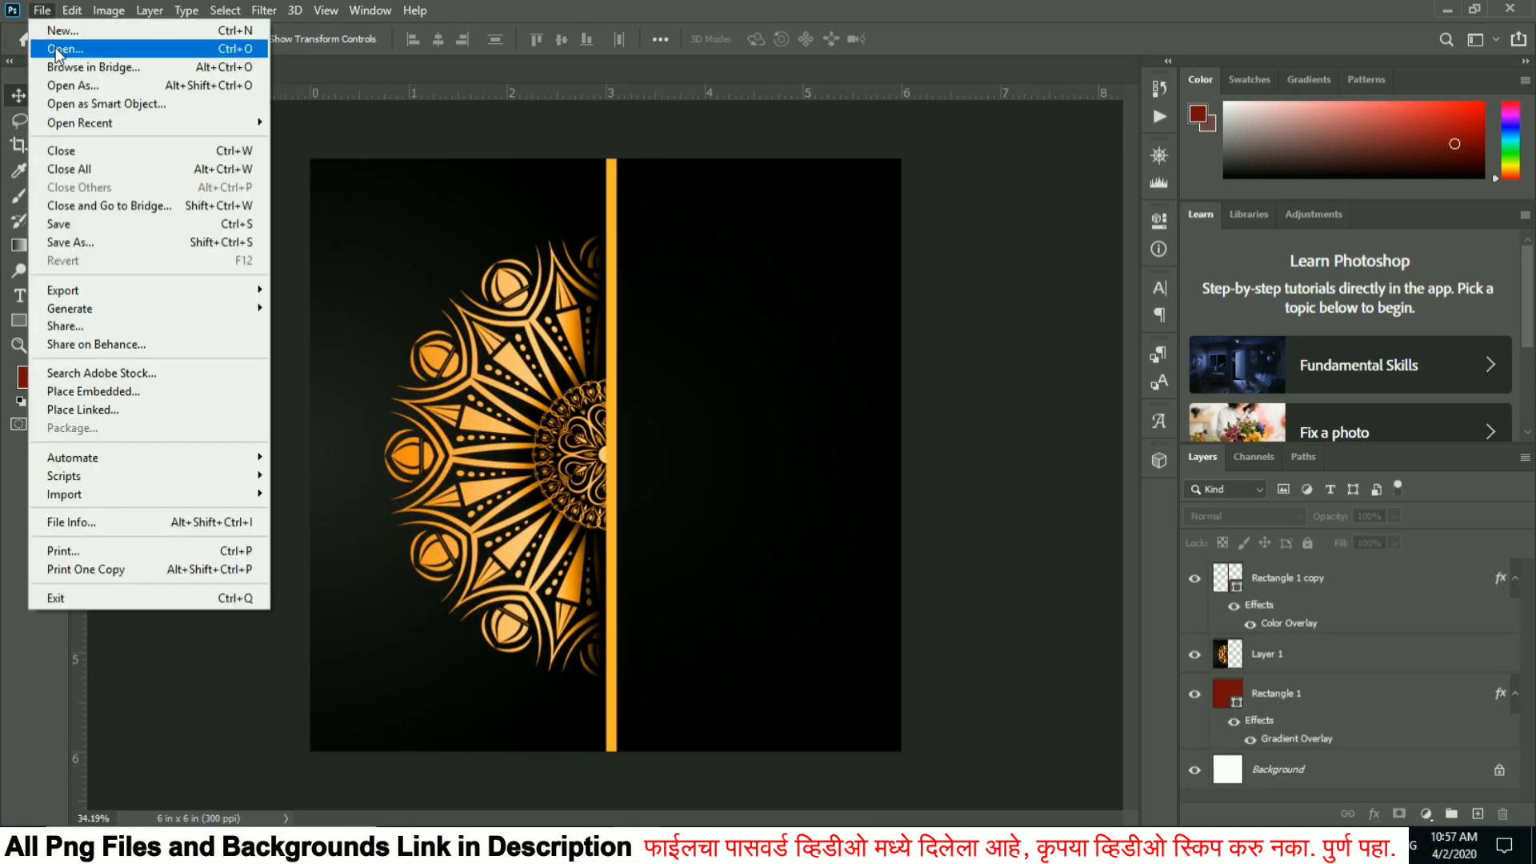
pyautogui.click(56, 50)
pyautogui.click(112, 141)
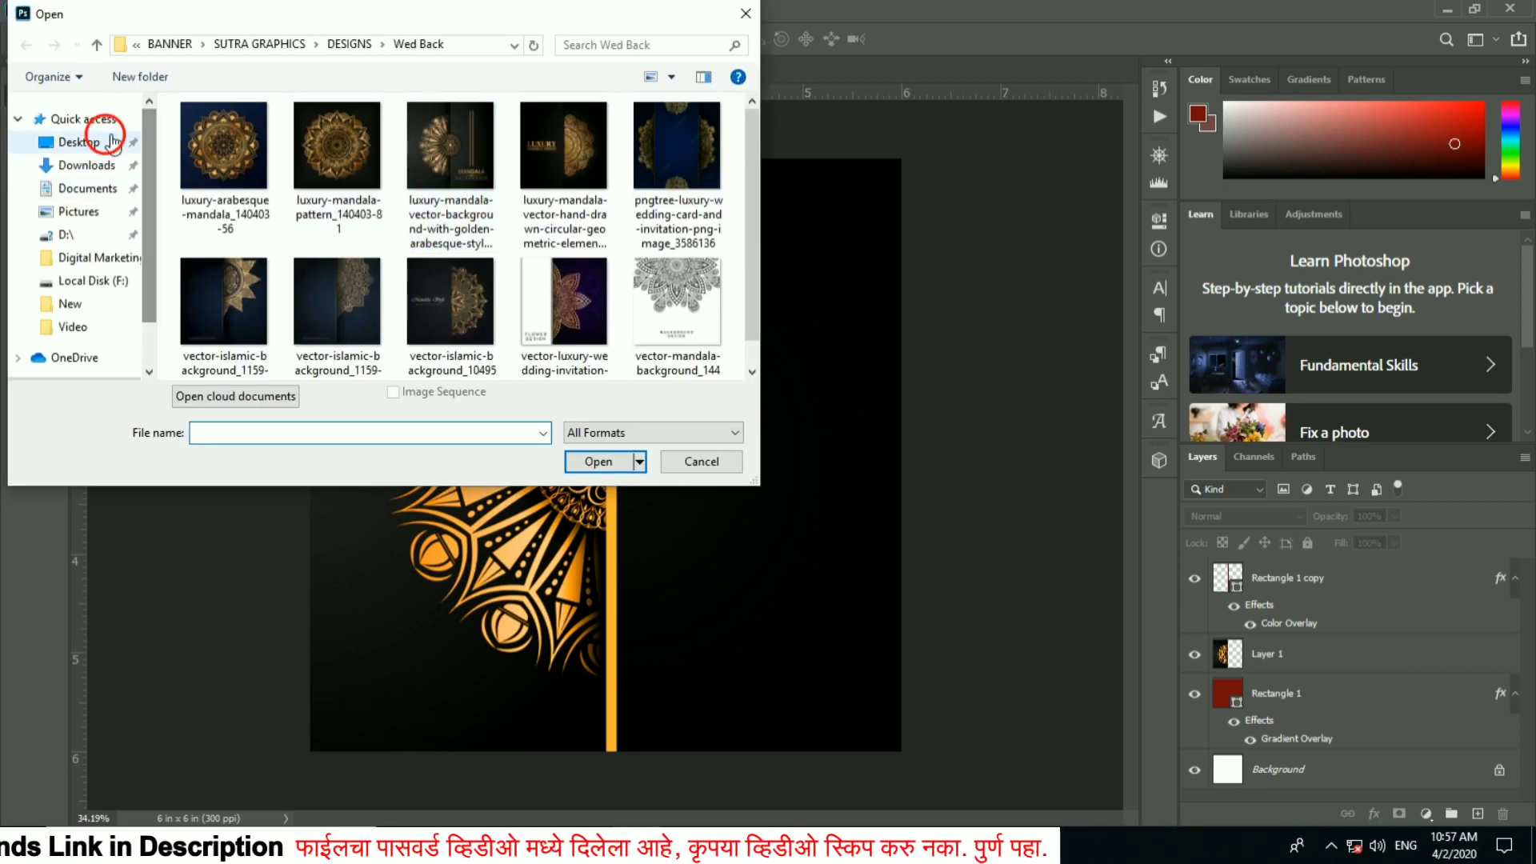
pyautogui.doubleClick(675, 252)
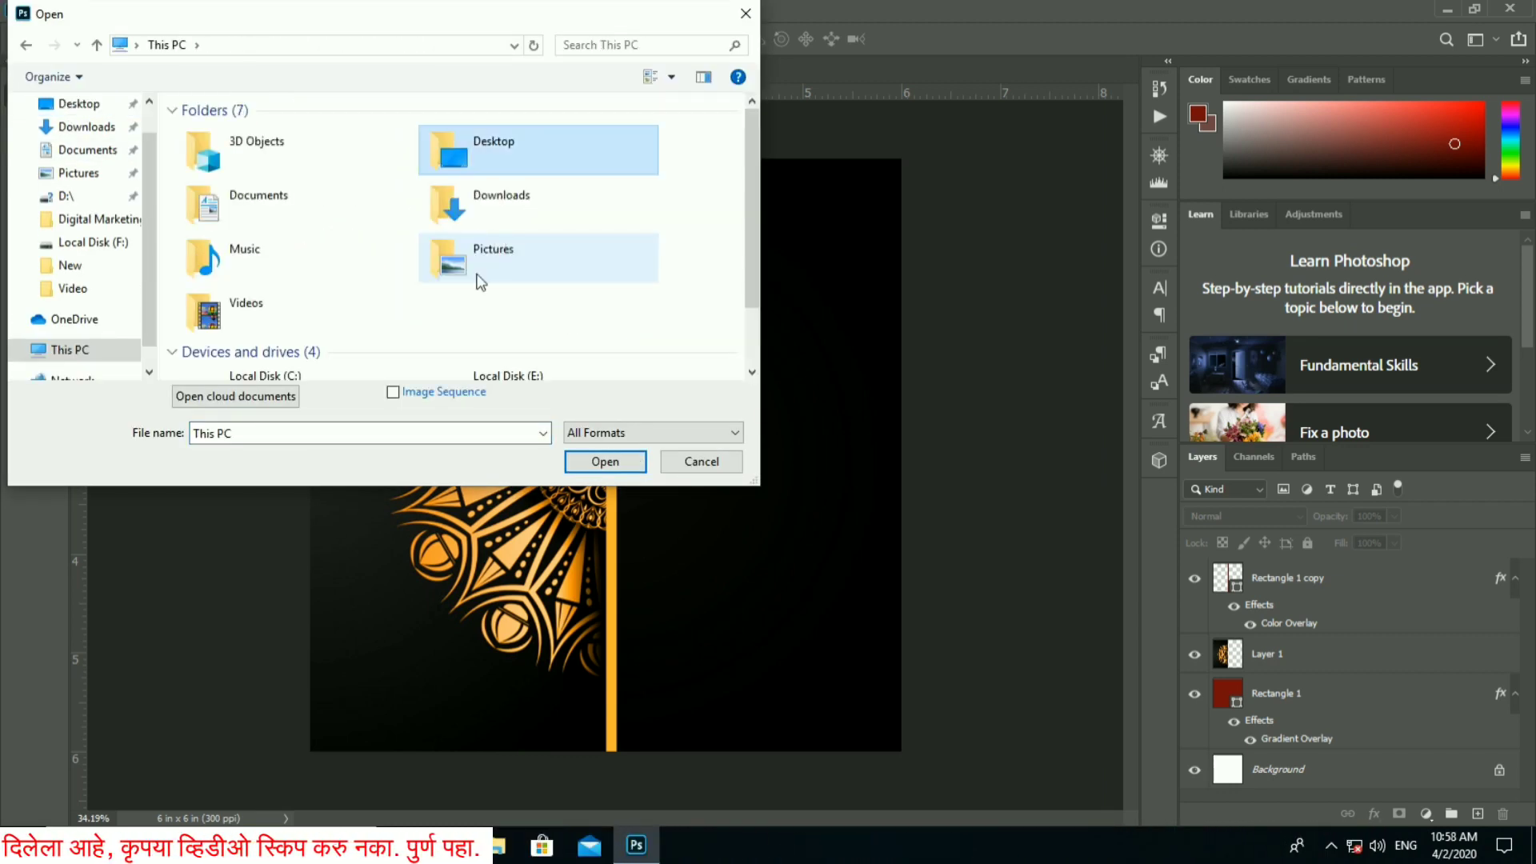
pyautogui.scroll(-3, 480, 282)
pyautogui.doubleClick(371, 348)
pyautogui.doubleClick(448, 160)
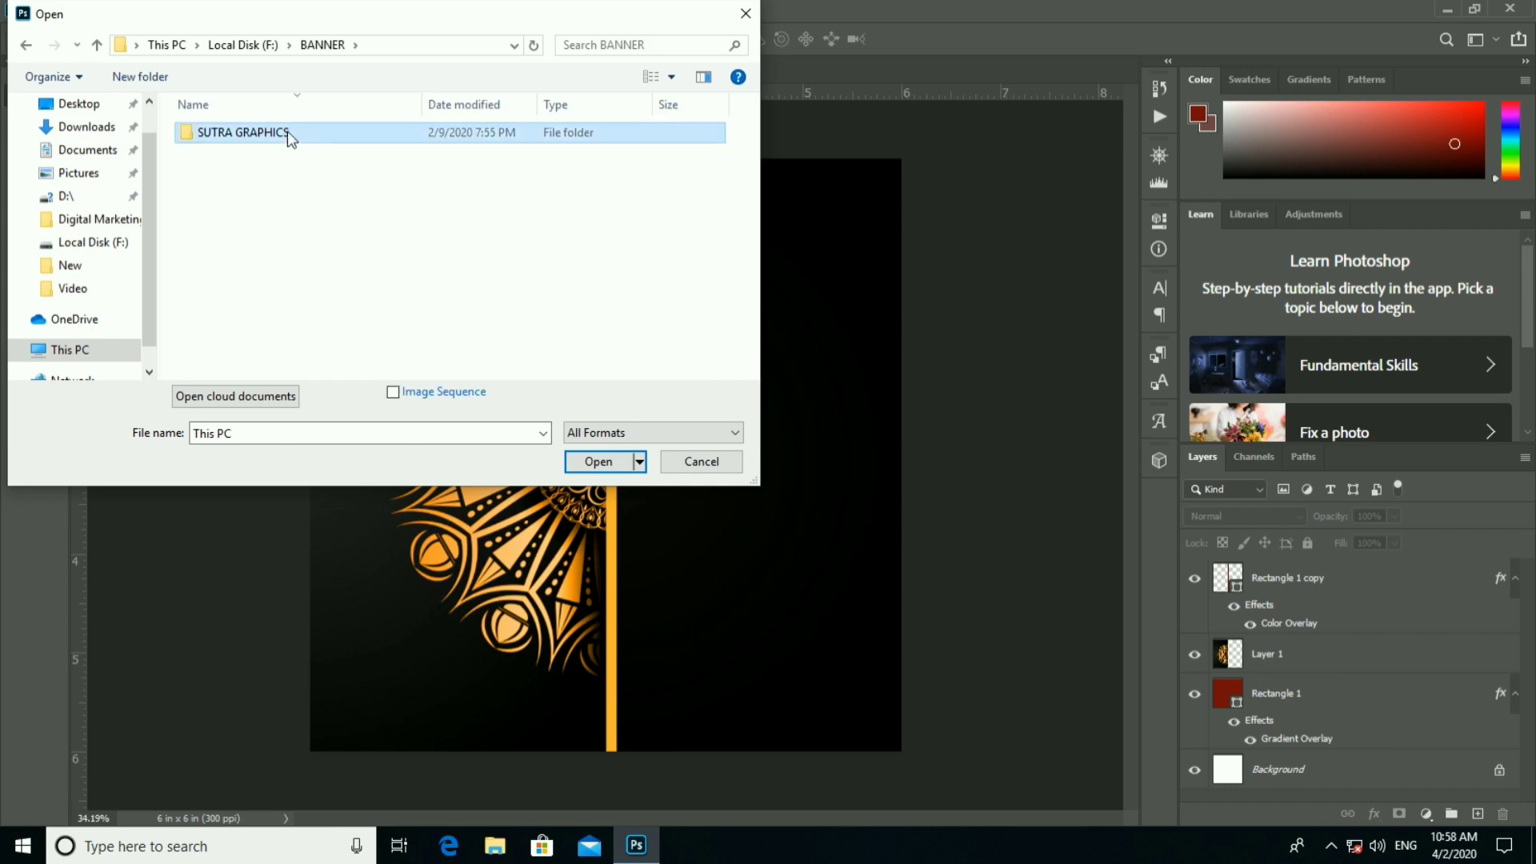
pyautogui.doubleClick(289, 134)
pyautogui.doubleClick(445, 270)
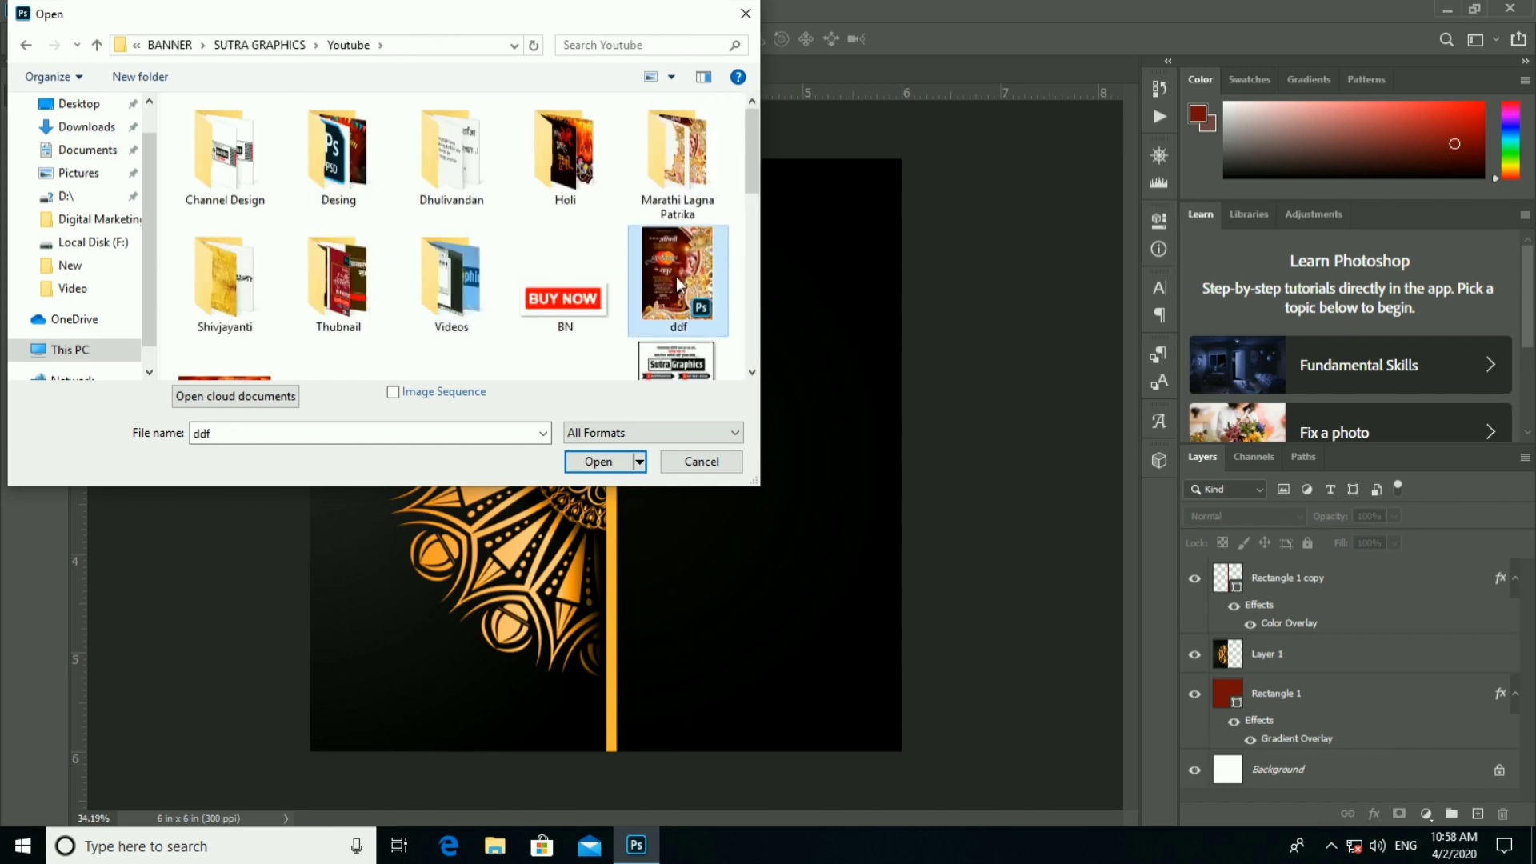
pyautogui.click(598, 462)
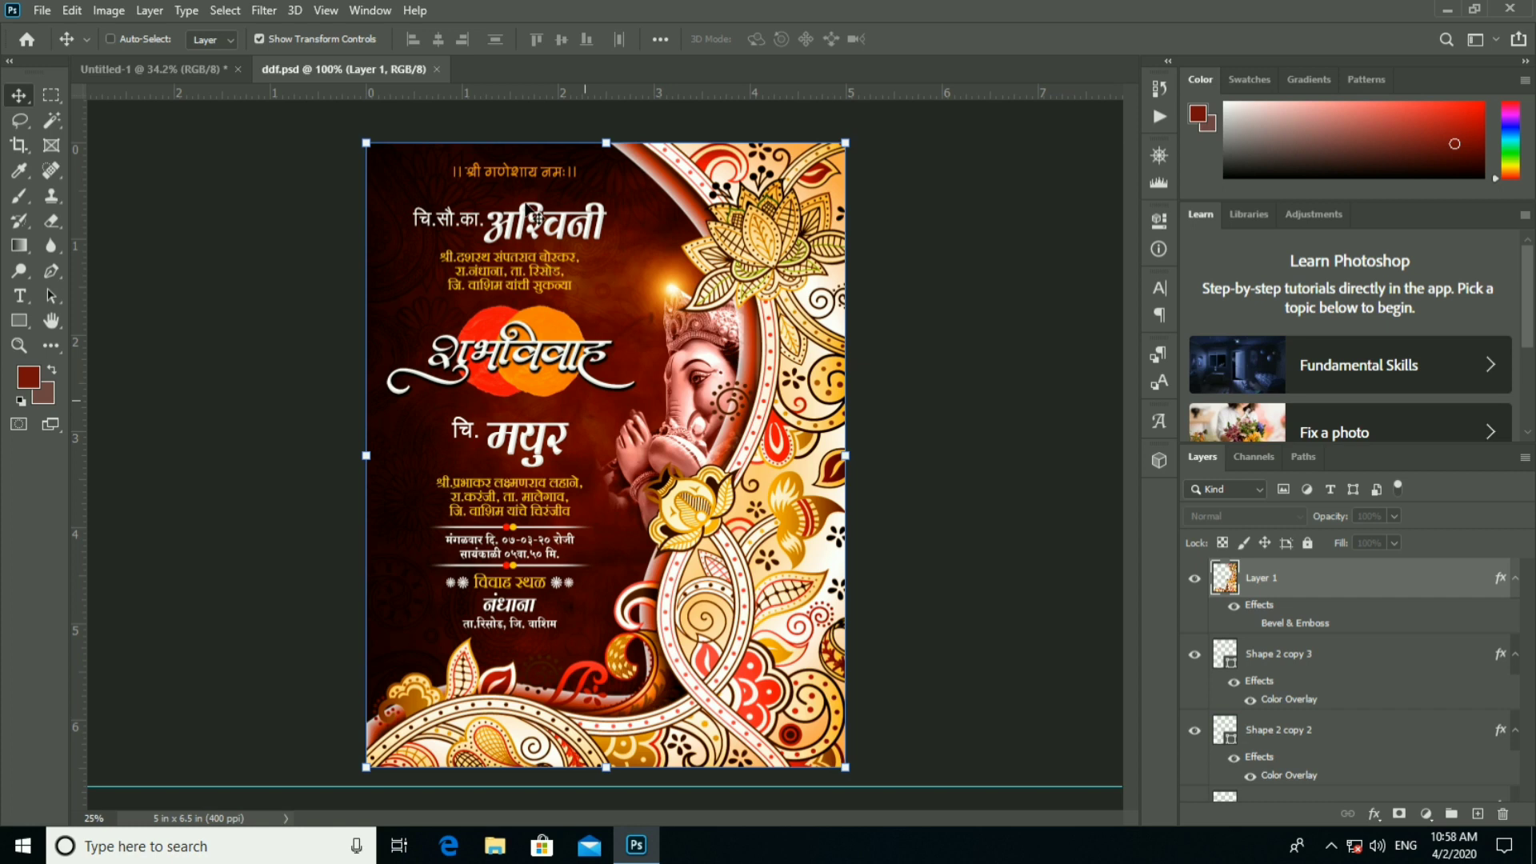
# Copy the Ganesh invocation and चि.सौ.का. text layers from ddf.psd into Untitled-1.
pyautogui.rightClick(509, 181)
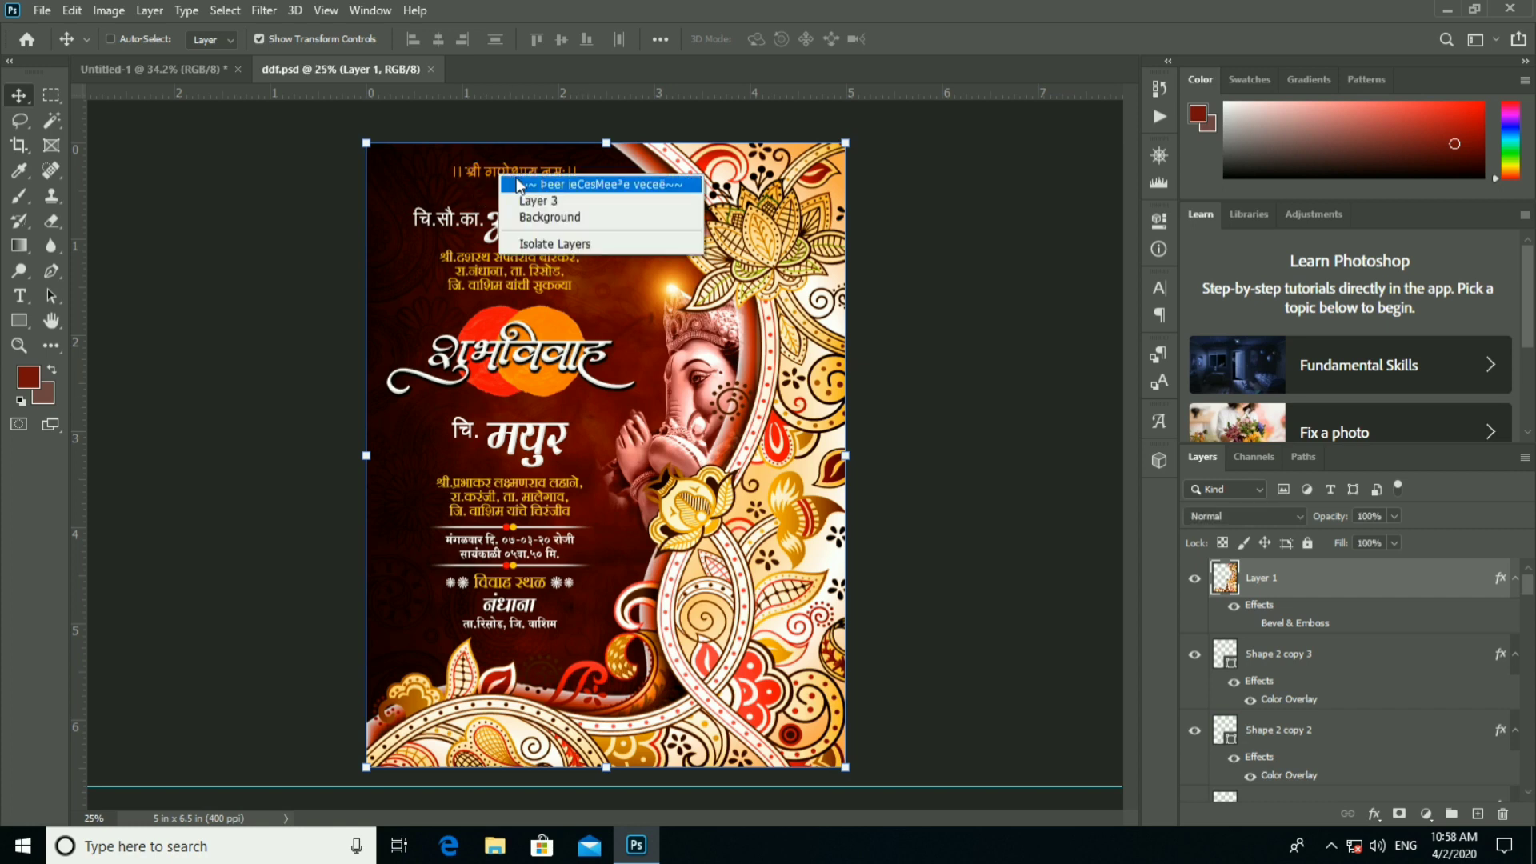
pyautogui.click(524, 184)
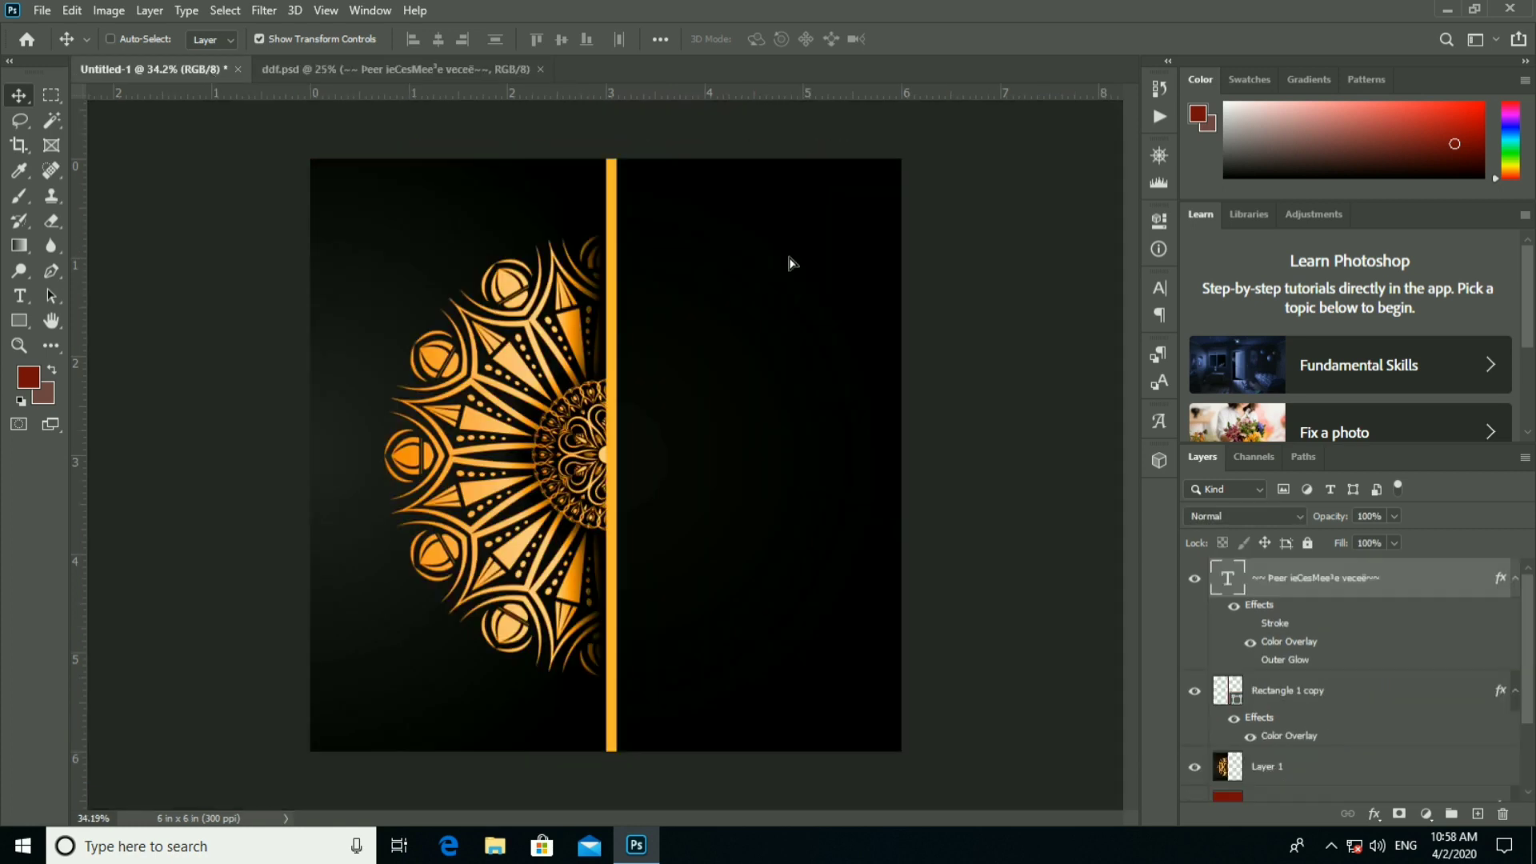
pyautogui.moveTo(276, 69); pyautogui.dragTo(804, 308)
pyautogui.click(488, 69)
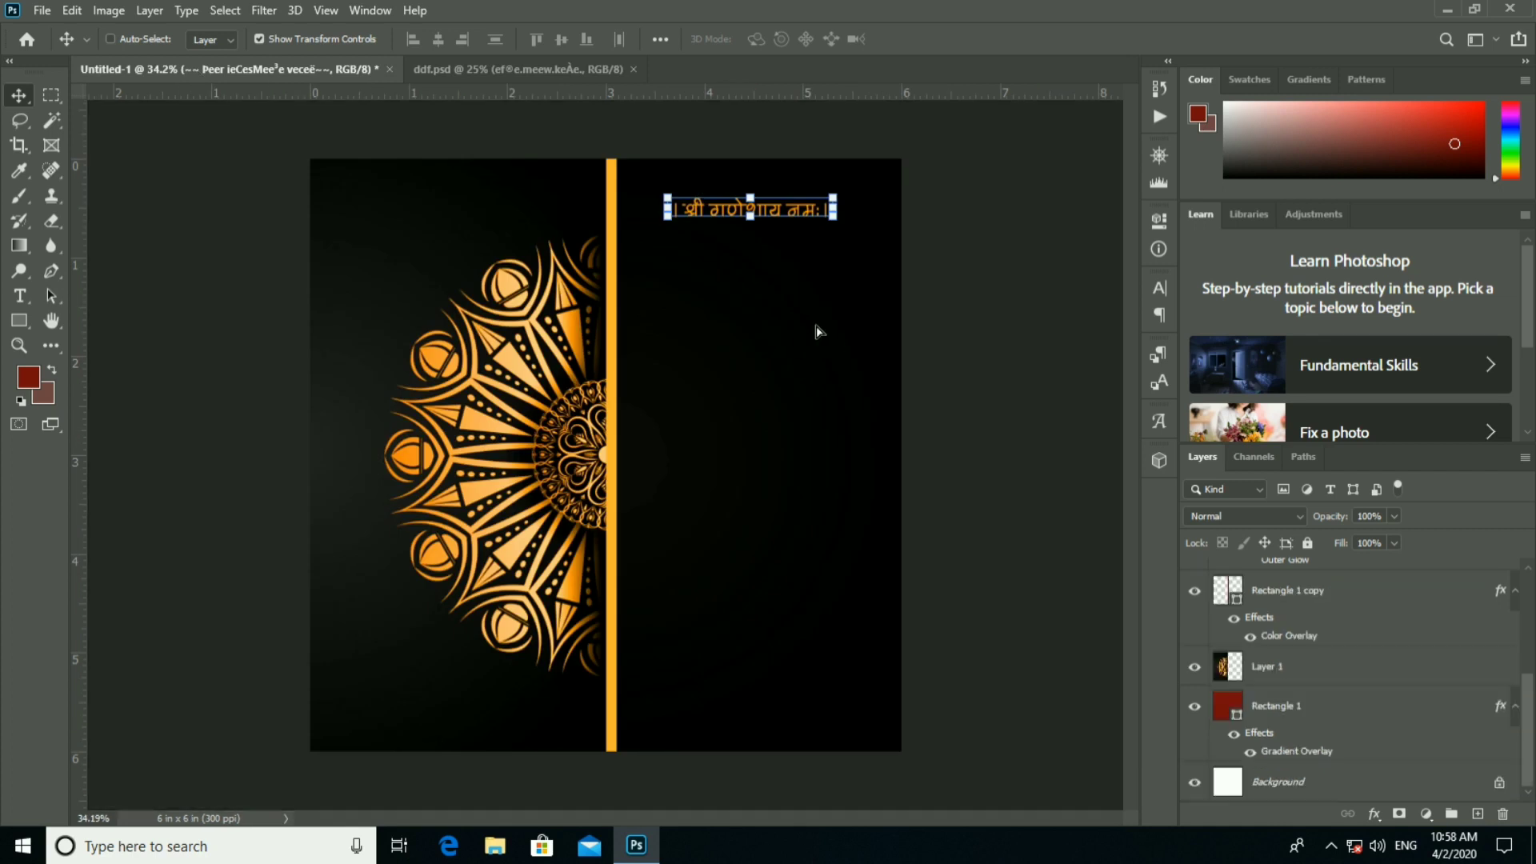
pyautogui.moveTo(197, 59); pyautogui.dragTo(816, 333)
# Copy the bride's name and her family details text into Untitled-1.
pyautogui.click(517, 69)
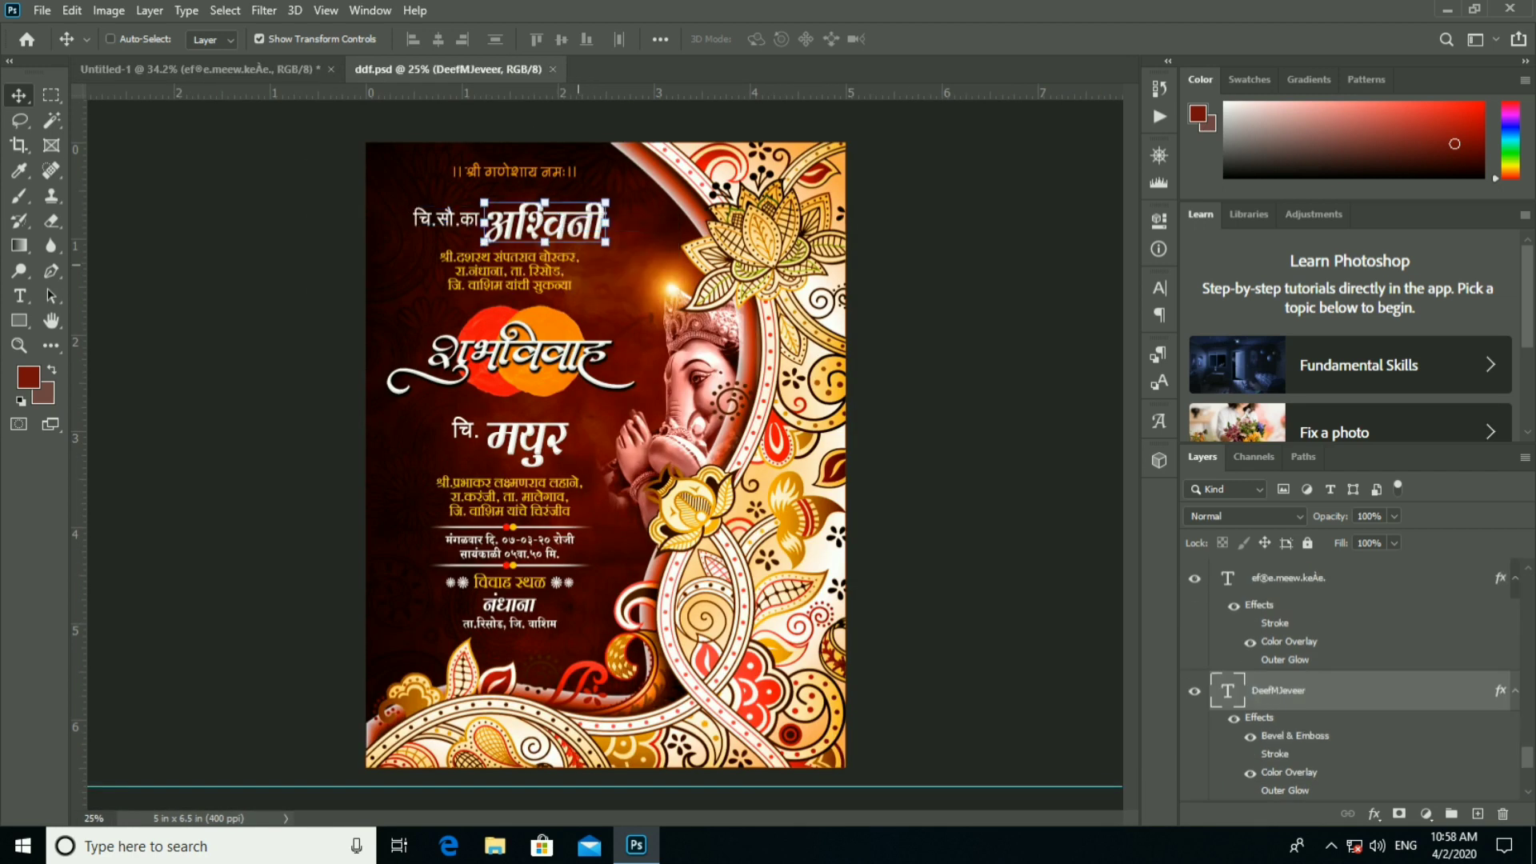
pyautogui.moveTo(542, 317); pyautogui.dragTo(542, 360)
pyautogui.moveTo(251, 72); pyautogui.dragTo(723, 362)
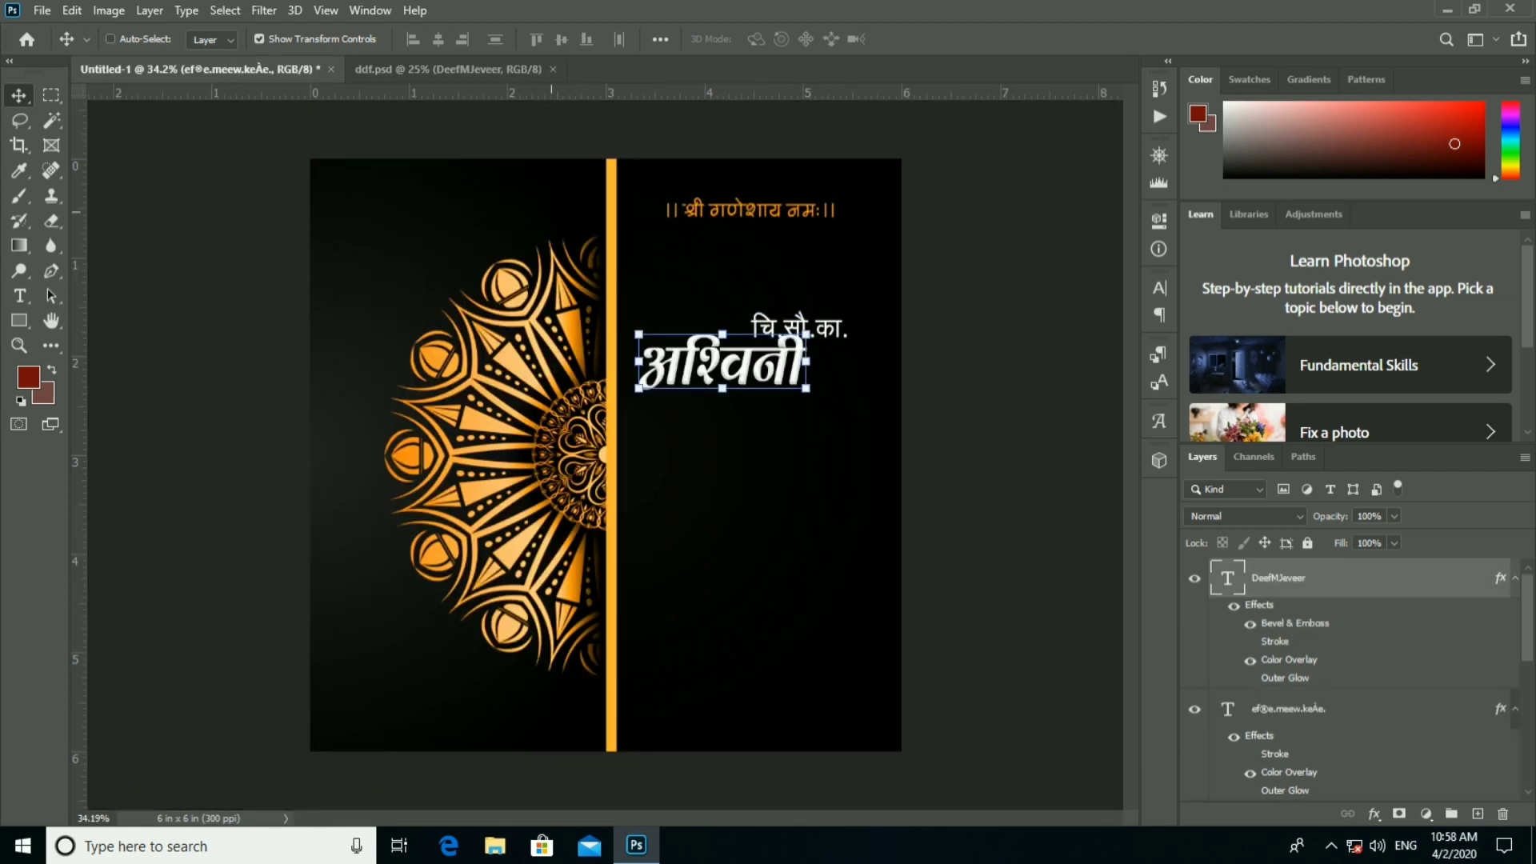
pyautogui.click(425, 70)
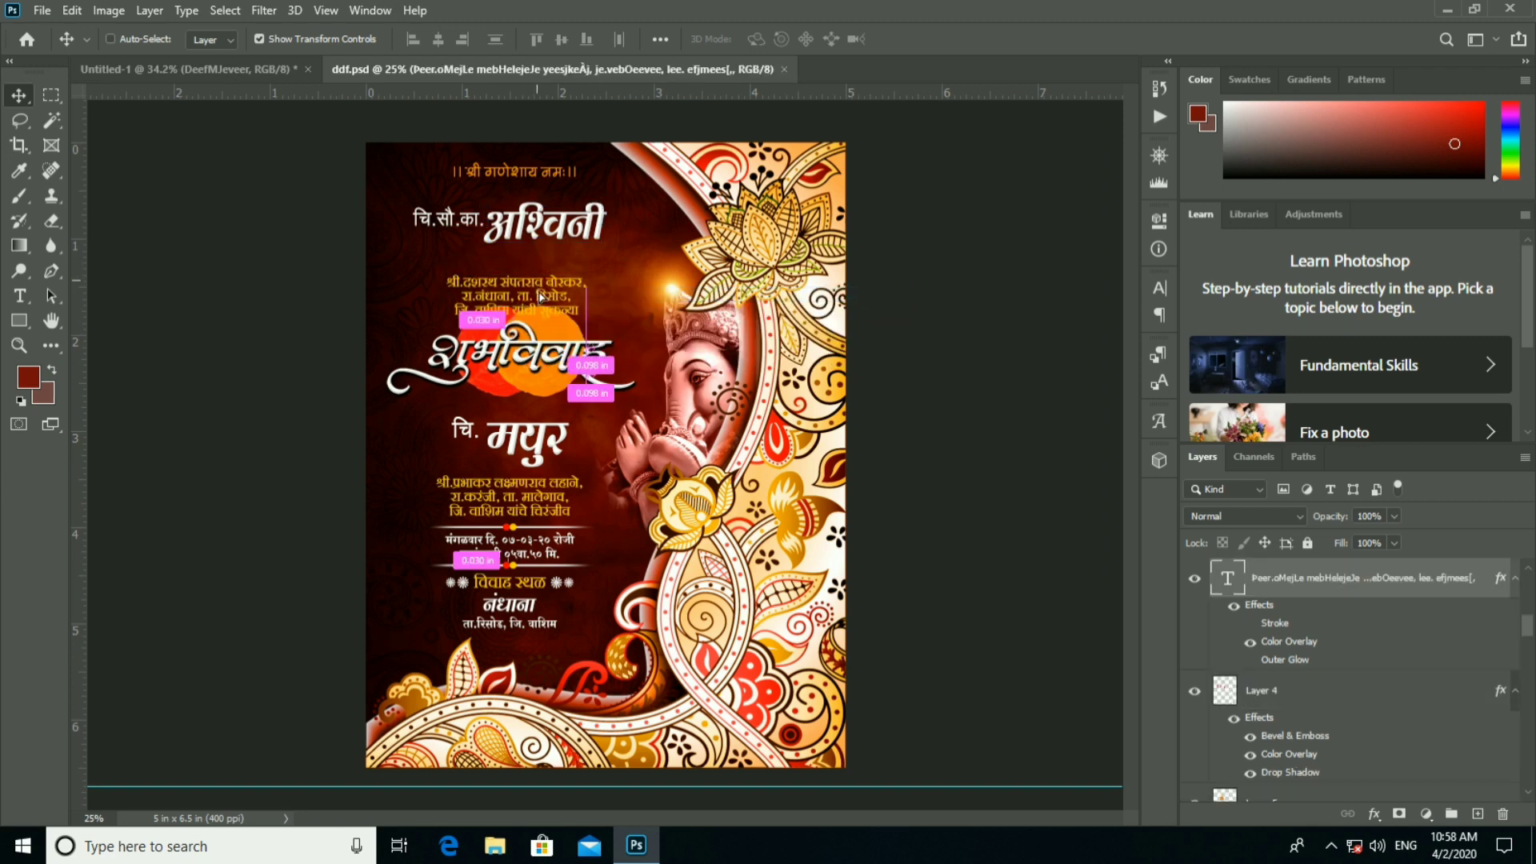
pyautogui.moveTo(231, 61); pyautogui.dragTo(720, 434)
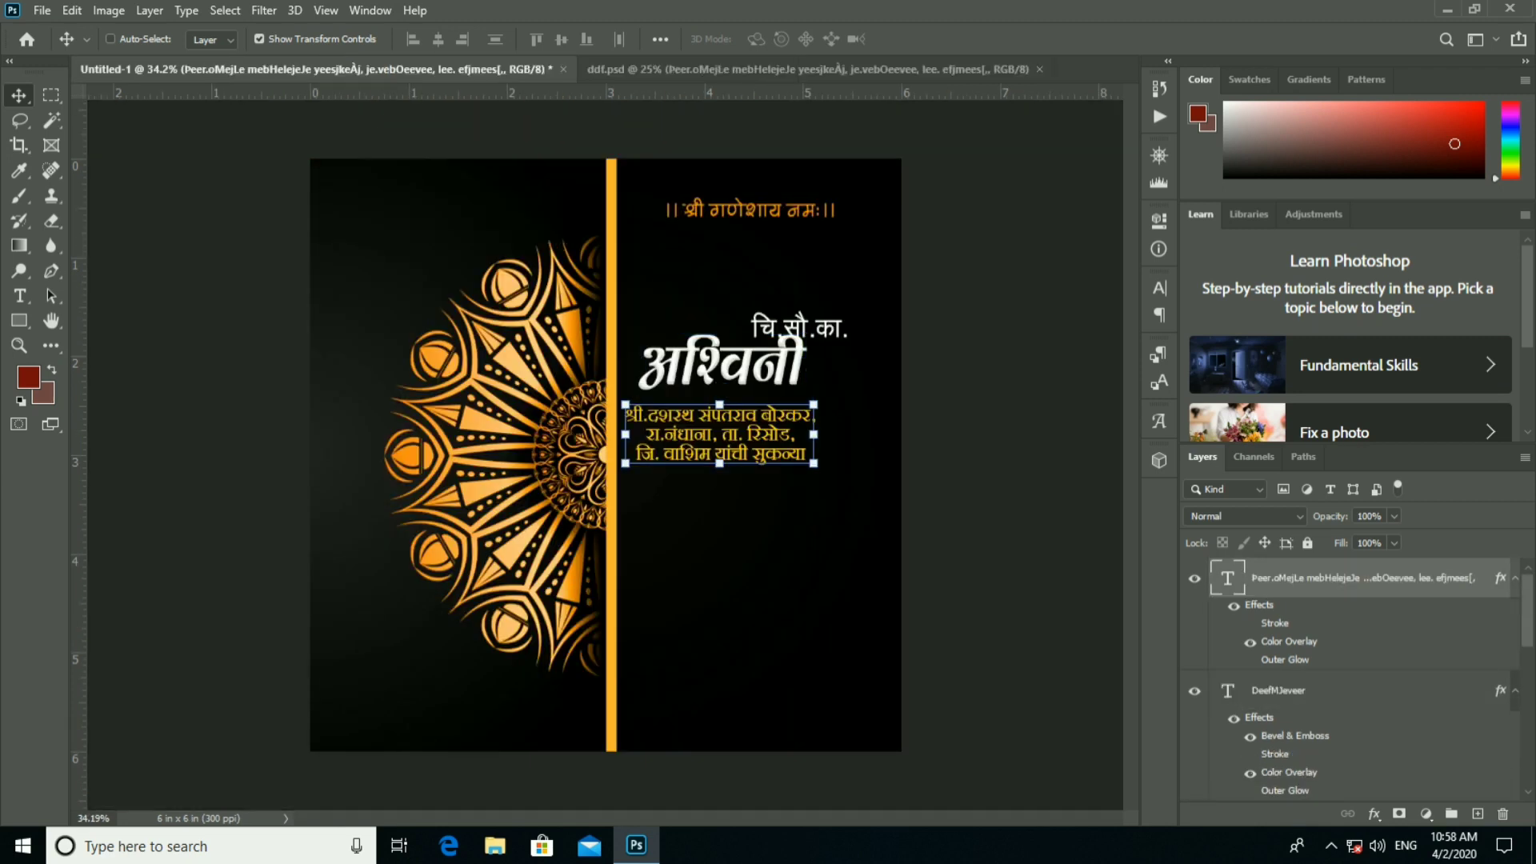
# Copy the groom's name and its चि. prefix into Untitled-1.
pyautogui.click(627, 72)
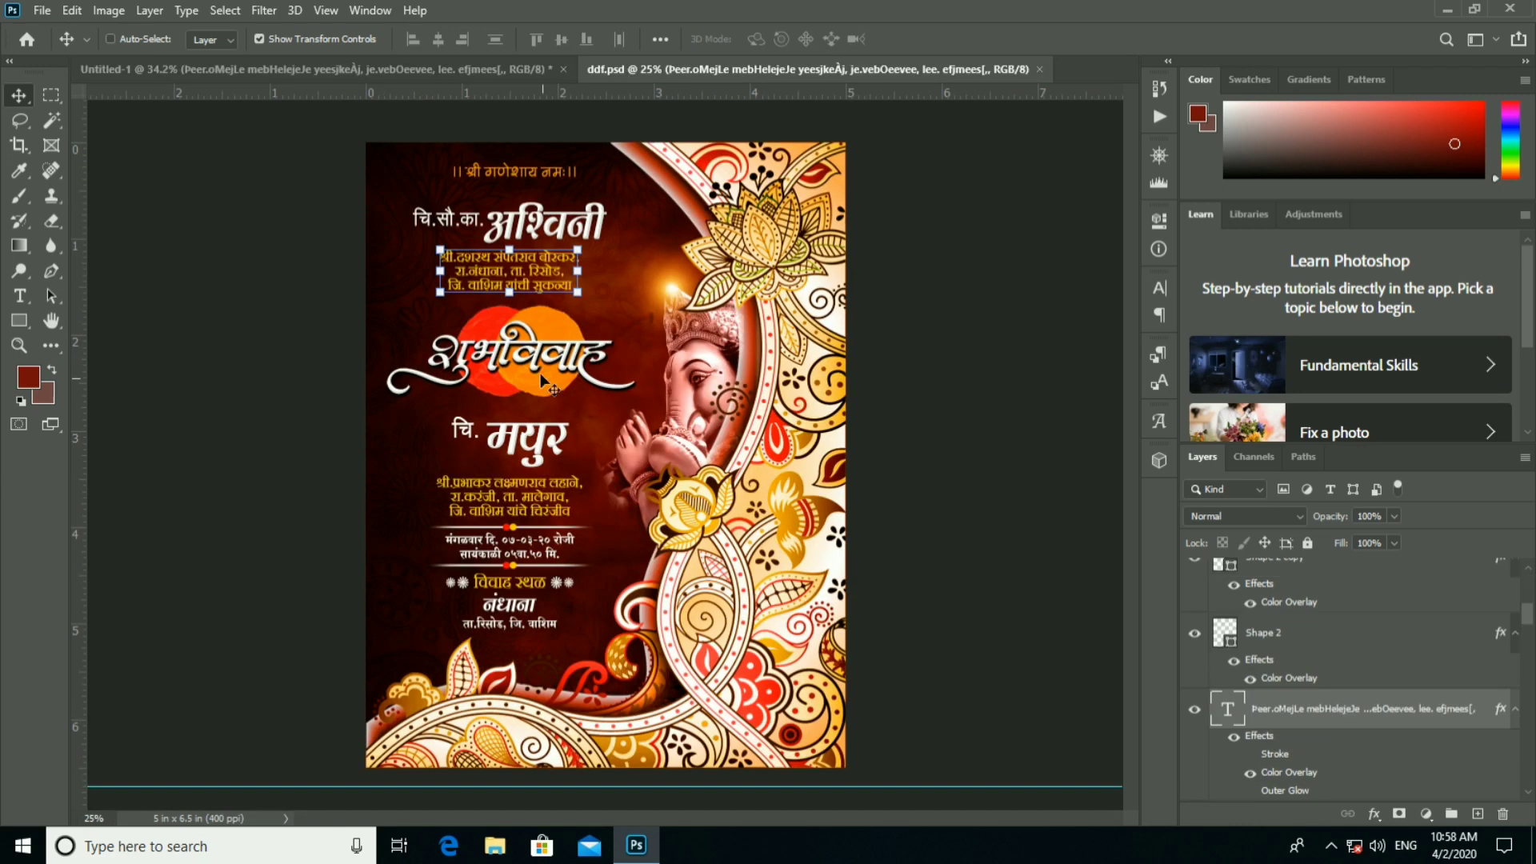
pyautogui.rightClick(523, 441)
pyautogui.click(559, 446)
pyautogui.moveTo(528, 440); pyautogui.dragTo(746, 535)
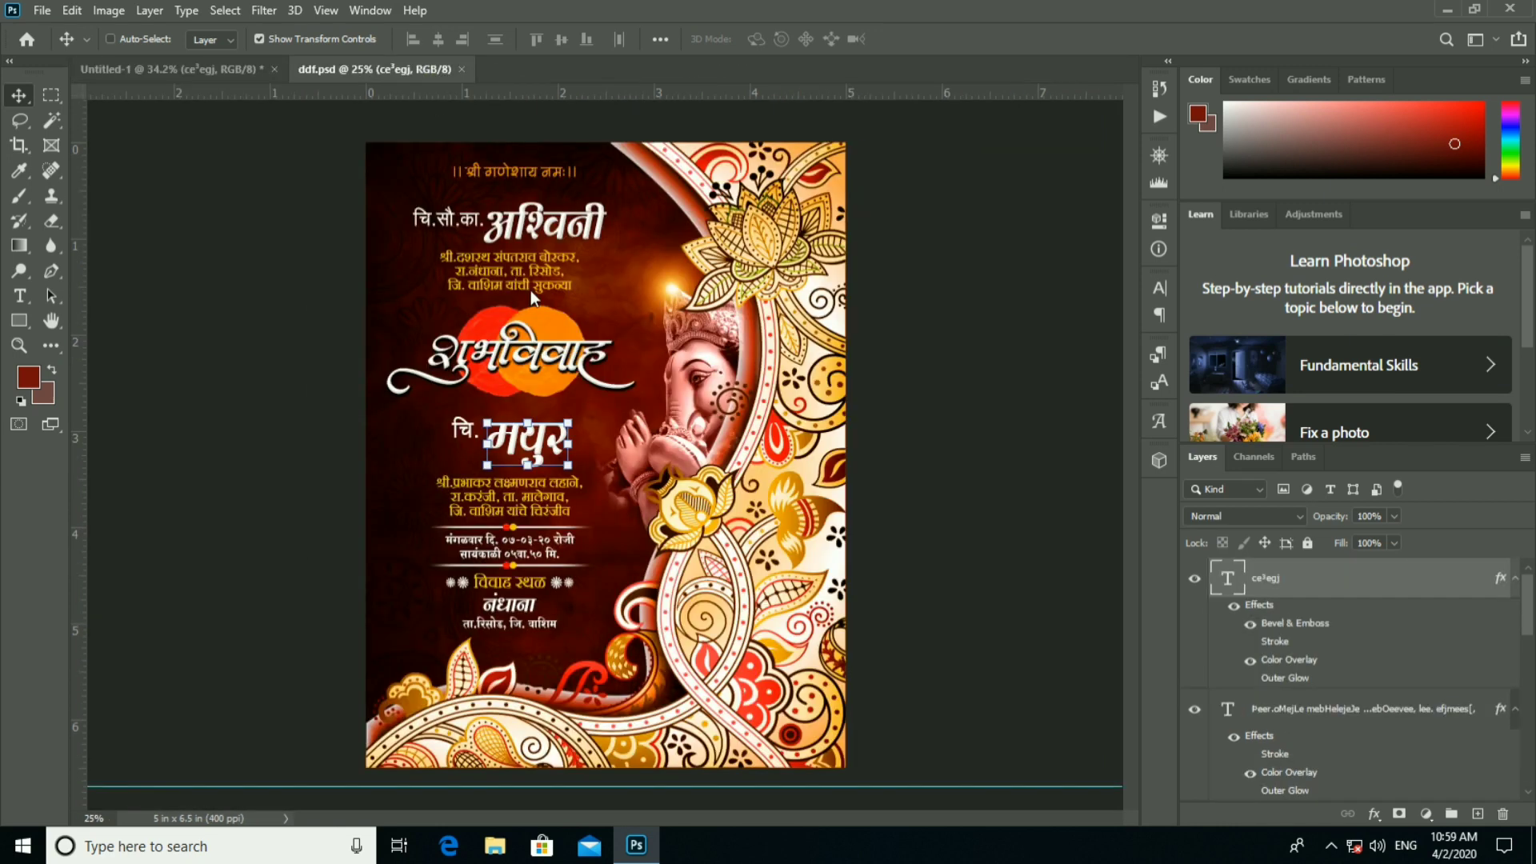
pyautogui.click(416, 69)
pyautogui.moveTo(472, 446); pyautogui.dragTo(476, 444)
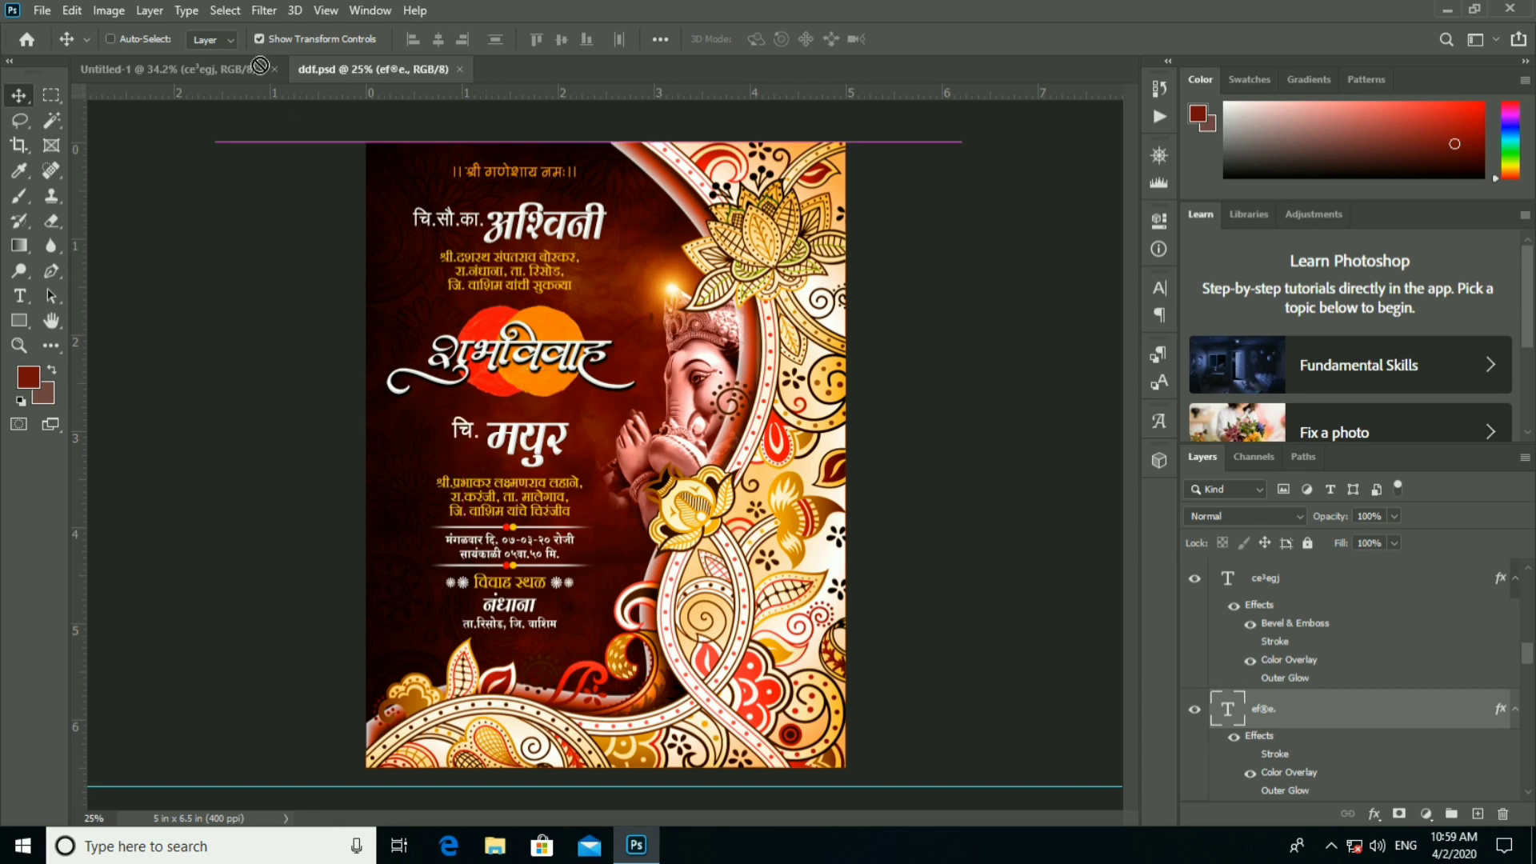
pyautogui.moveTo(254, 84); pyautogui.dragTo(750, 624)
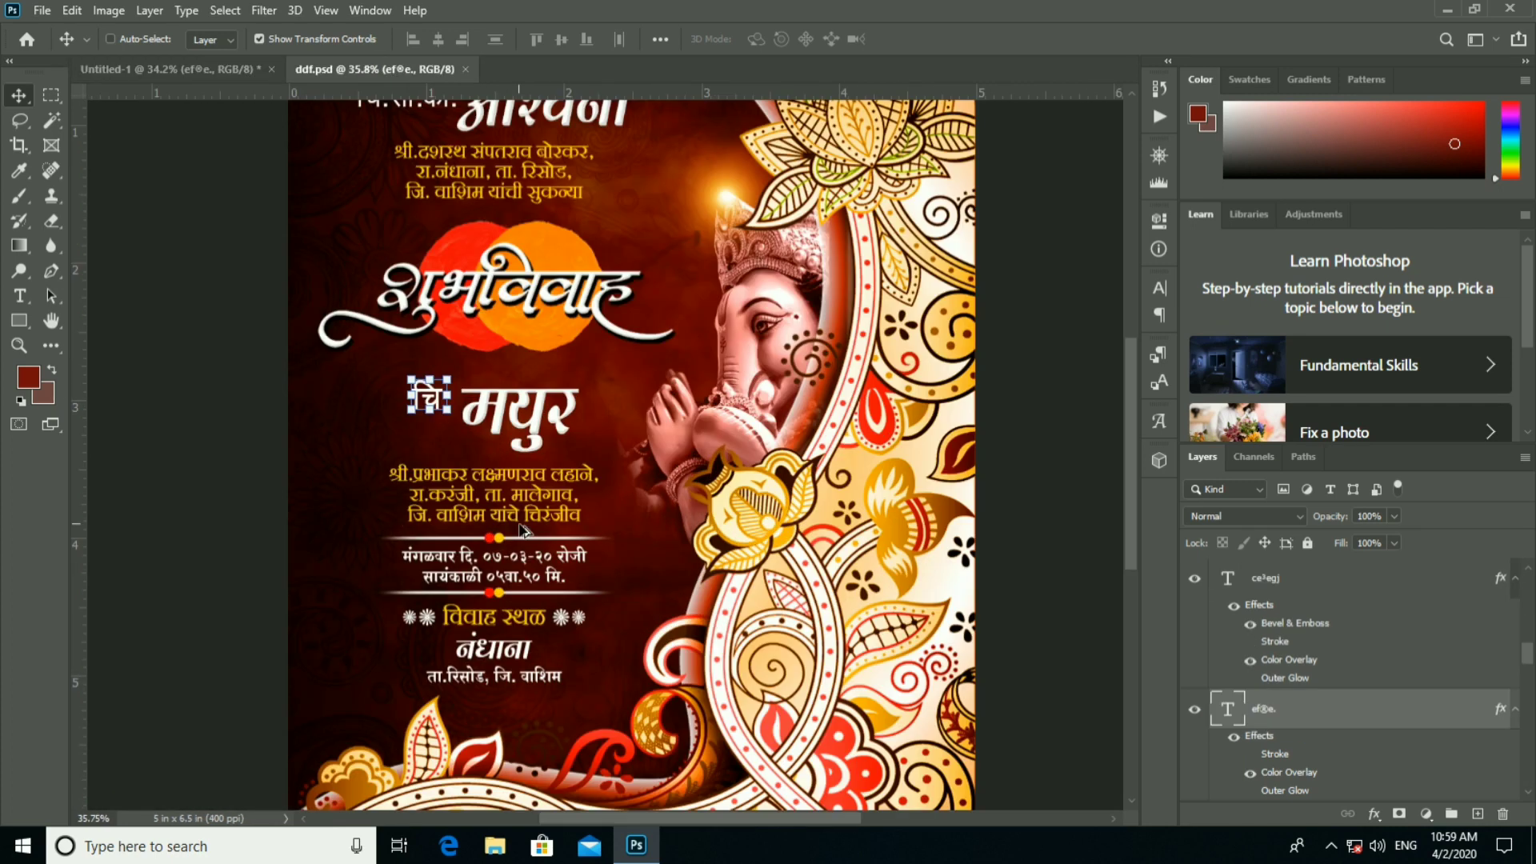
# Copy the groom's details, date and venue text block into Untitled-1.
pyautogui.moveTo(383, 71); pyautogui.dragTo(541, 509)
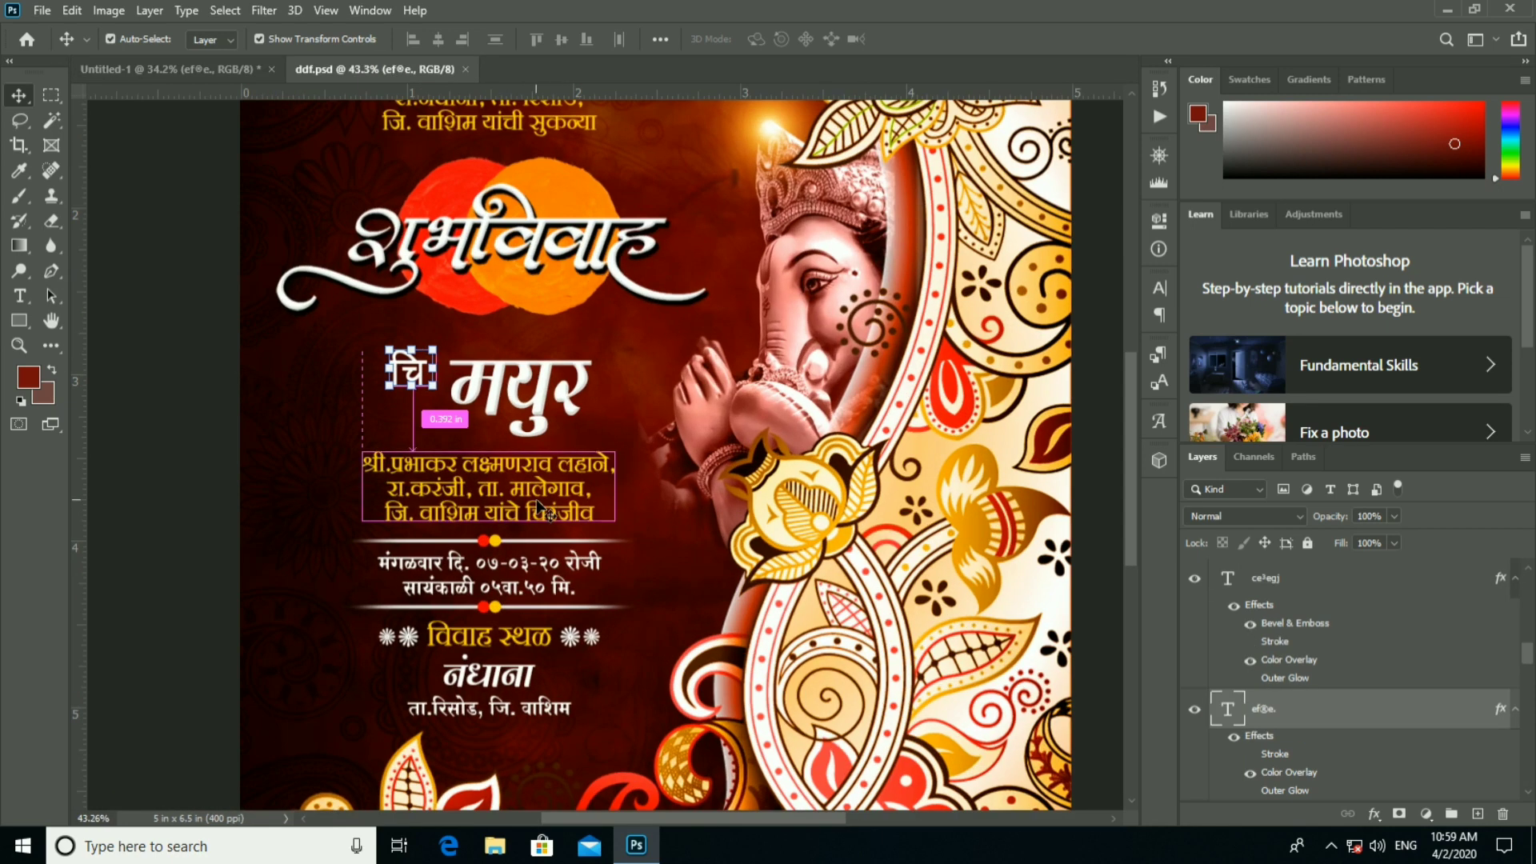
pyautogui.click(541, 509)
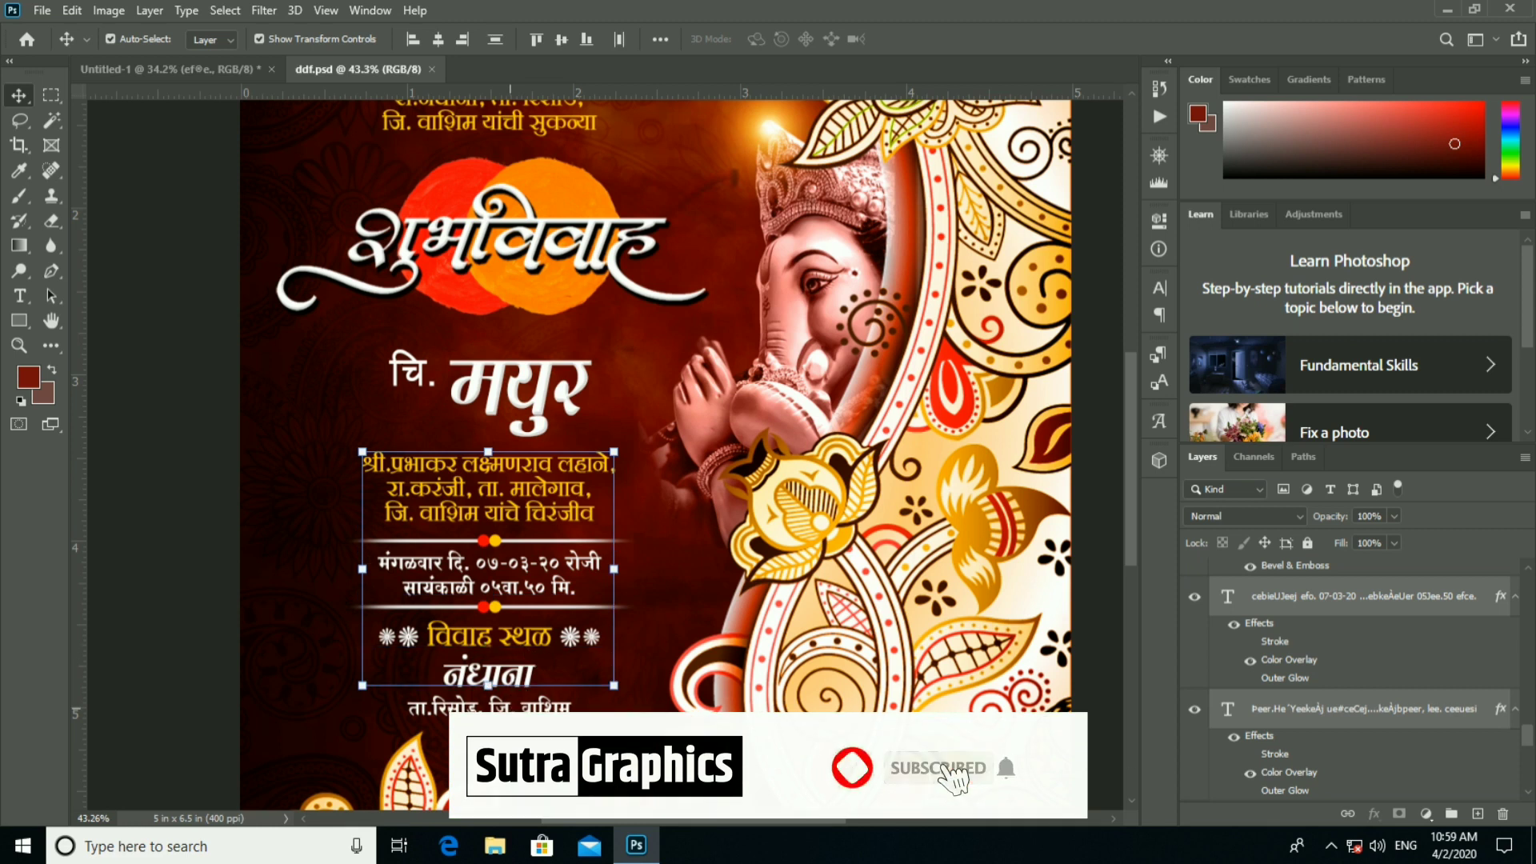
pyautogui.scroll(-2, 540, 521)
pyautogui.moveTo(480, 496)
pyautogui.mouseDown()
pyautogui.moveTo(227, 71)
pyautogui.moveTo(763, 516)
pyautogui.mouseUp()
pyautogui.keyDown('ctrl'); pyautogui.click(752, 210); pyautogui.keyUp('ctrl')
pyautogui.scroll(1, 790, 282)
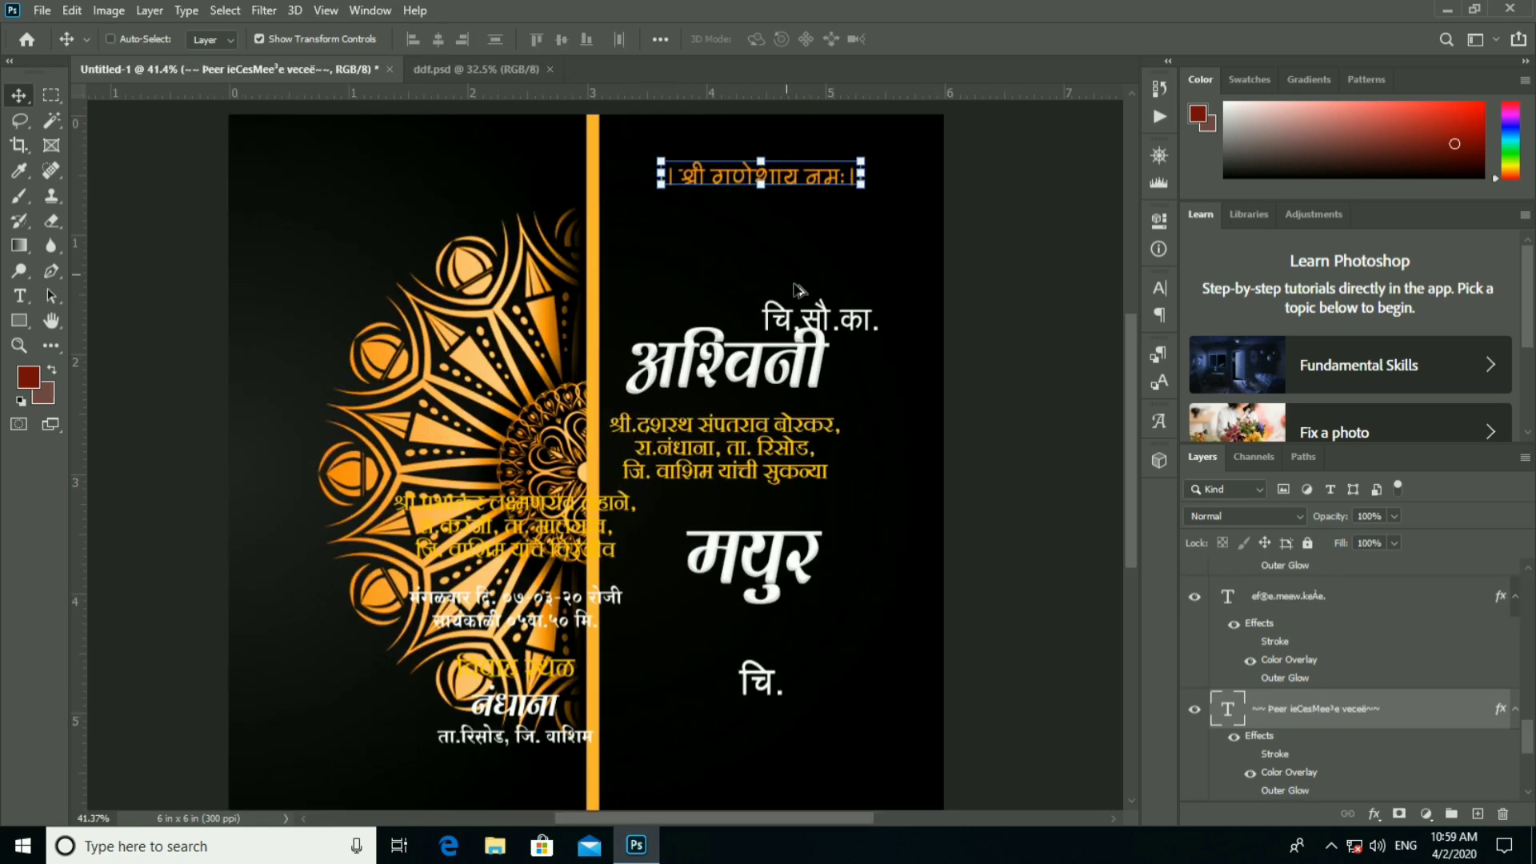
# Raise the Ganesh invocation, shrink it to about 65%, centre it, and add a vertical centre guide.
pyautogui.scroll(1, 798, 289)
pyautogui.scroll(1, 800, 336)
pyautogui.moveTo(795, 430)
pyautogui.mouseDown()
pyautogui.moveTo(810, 444)
pyautogui.moveTo(810, 384)
pyautogui.mouseUp()
pyautogui.scroll(2, 790, 352)
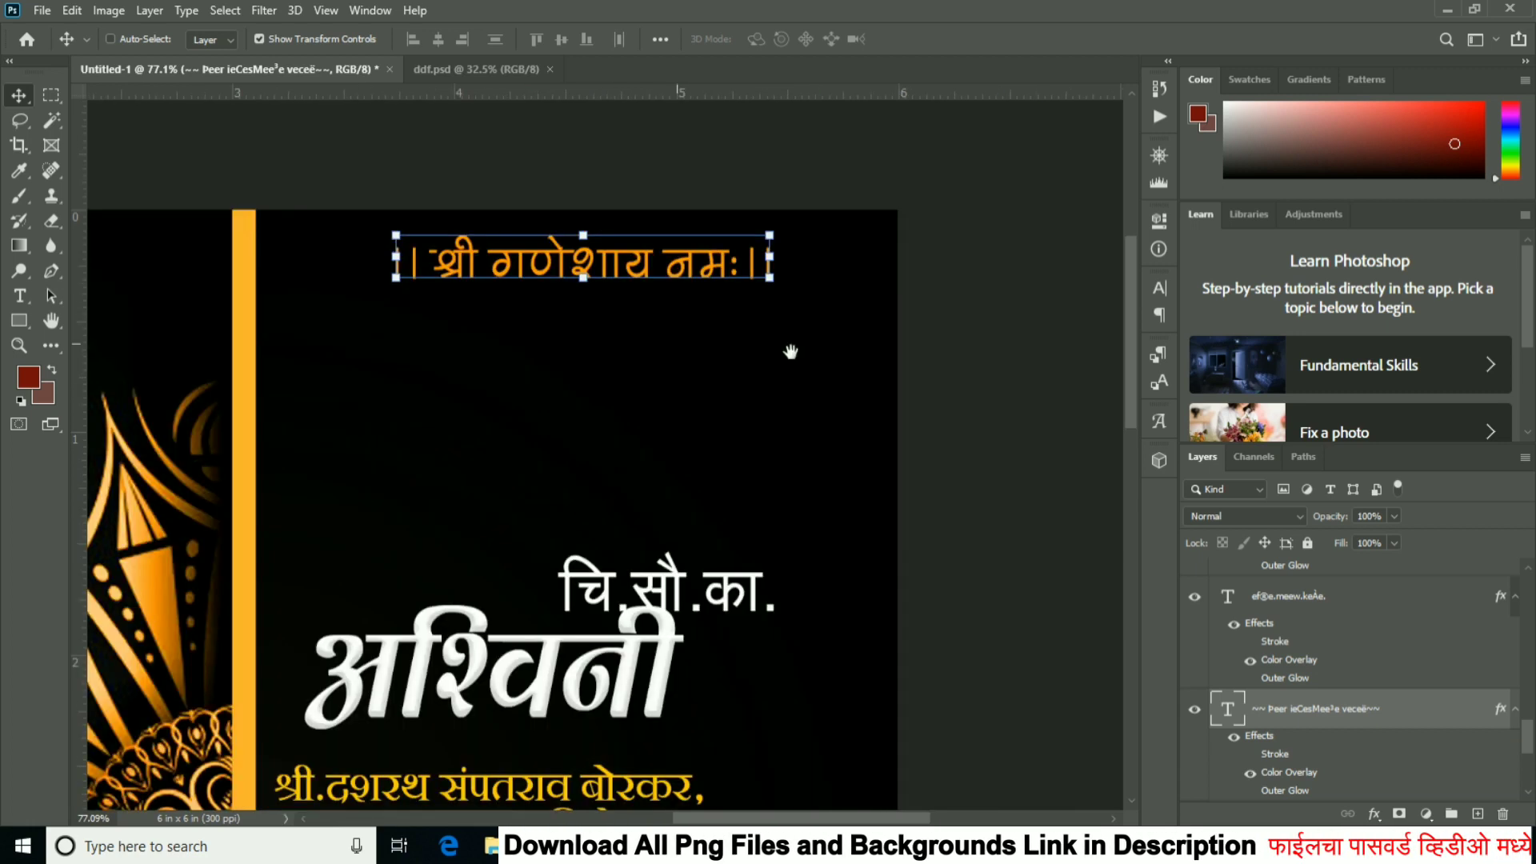
pyautogui.scroll(1, 790, 352)
pyautogui.moveTo(800, 264); pyautogui.dragTo(709, 273)
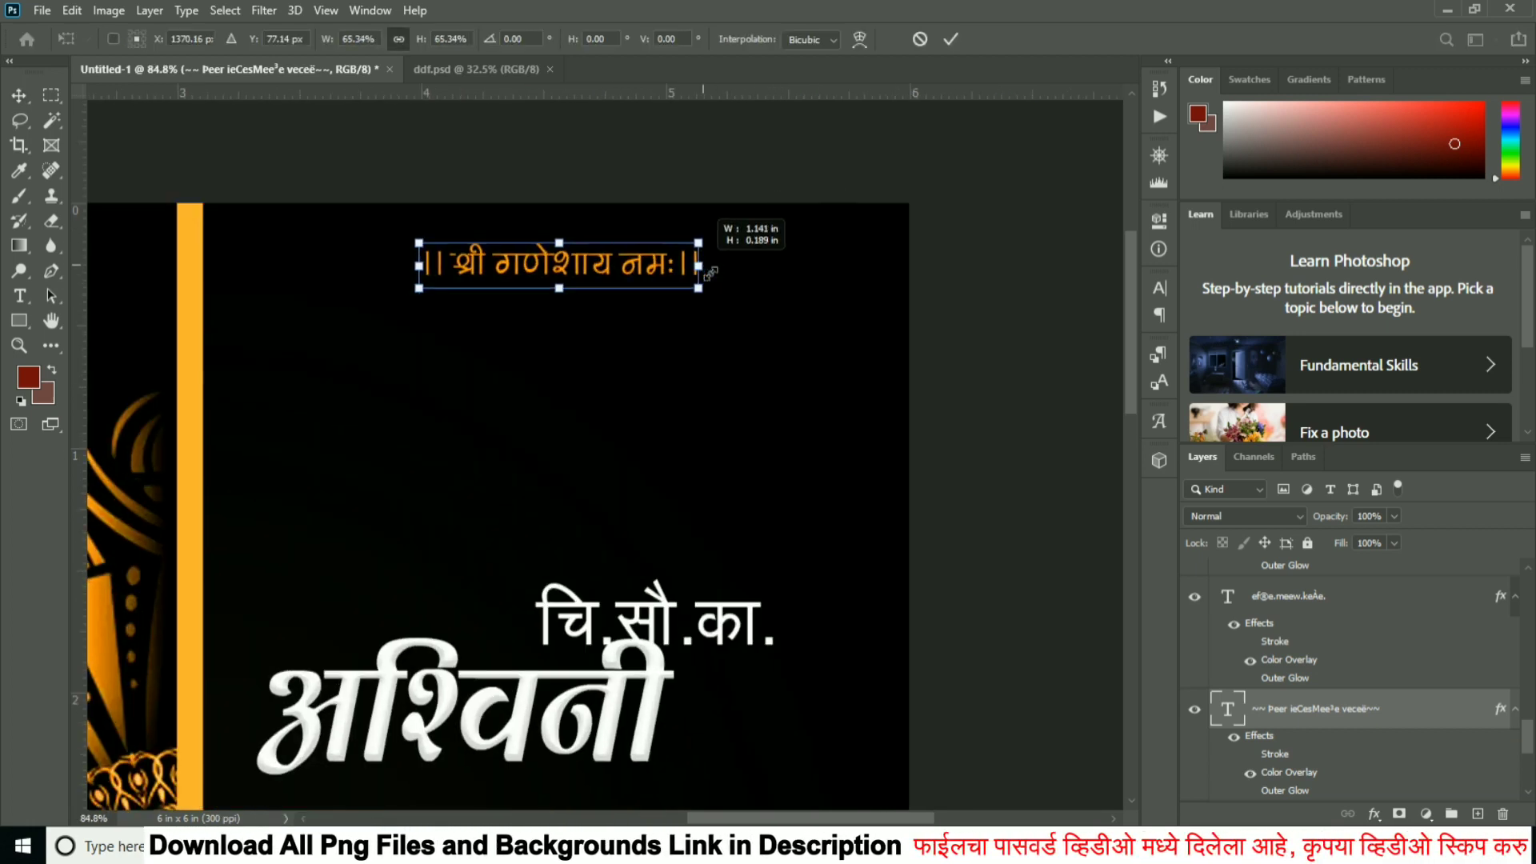
pyautogui.click(952, 40)
pyautogui.moveTo(626, 352); pyautogui.dragTo(643, 352)
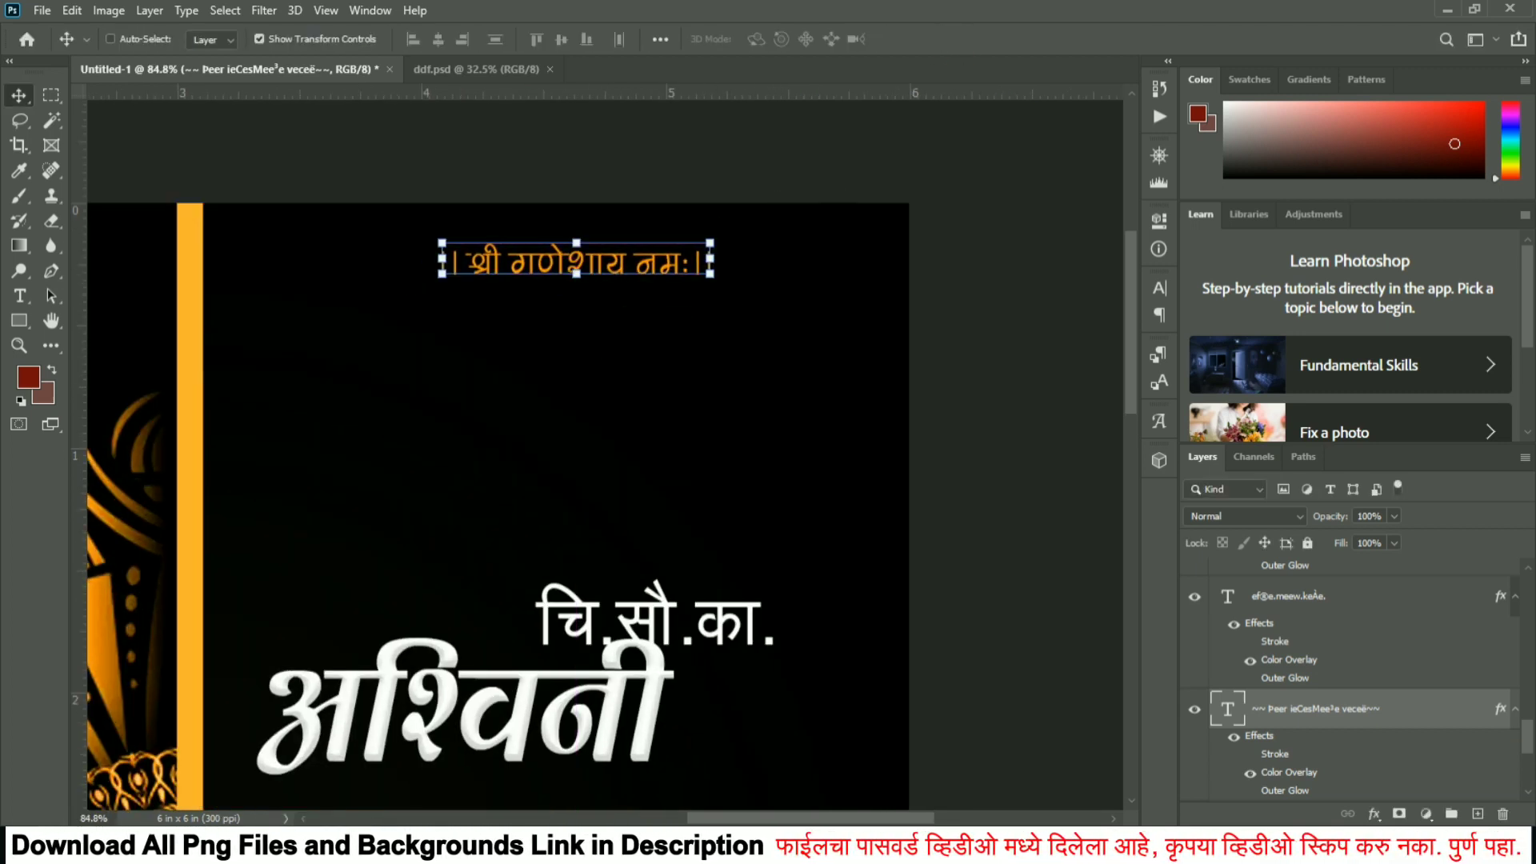
pyautogui.moveTo(80, 343); pyautogui.dragTo(576, 336)
# Move the venue text block to the panel centre, nudging it right and up with Shift+arrows.
pyautogui.scroll(-2, 952, 376)
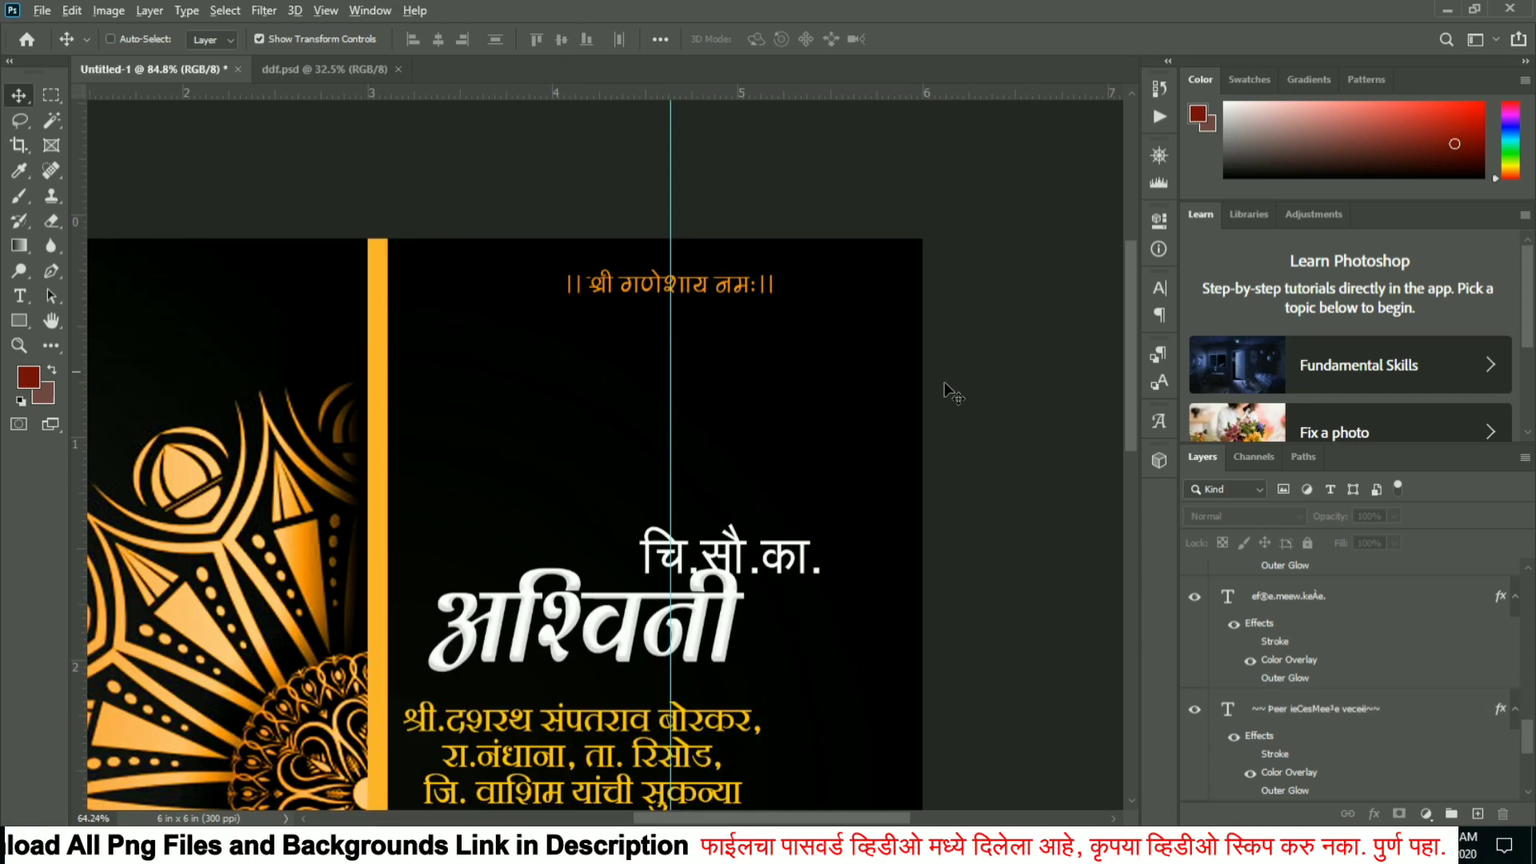
pyautogui.scroll(1, 742, 428)
pyautogui.scroll(-2, 800, 528)
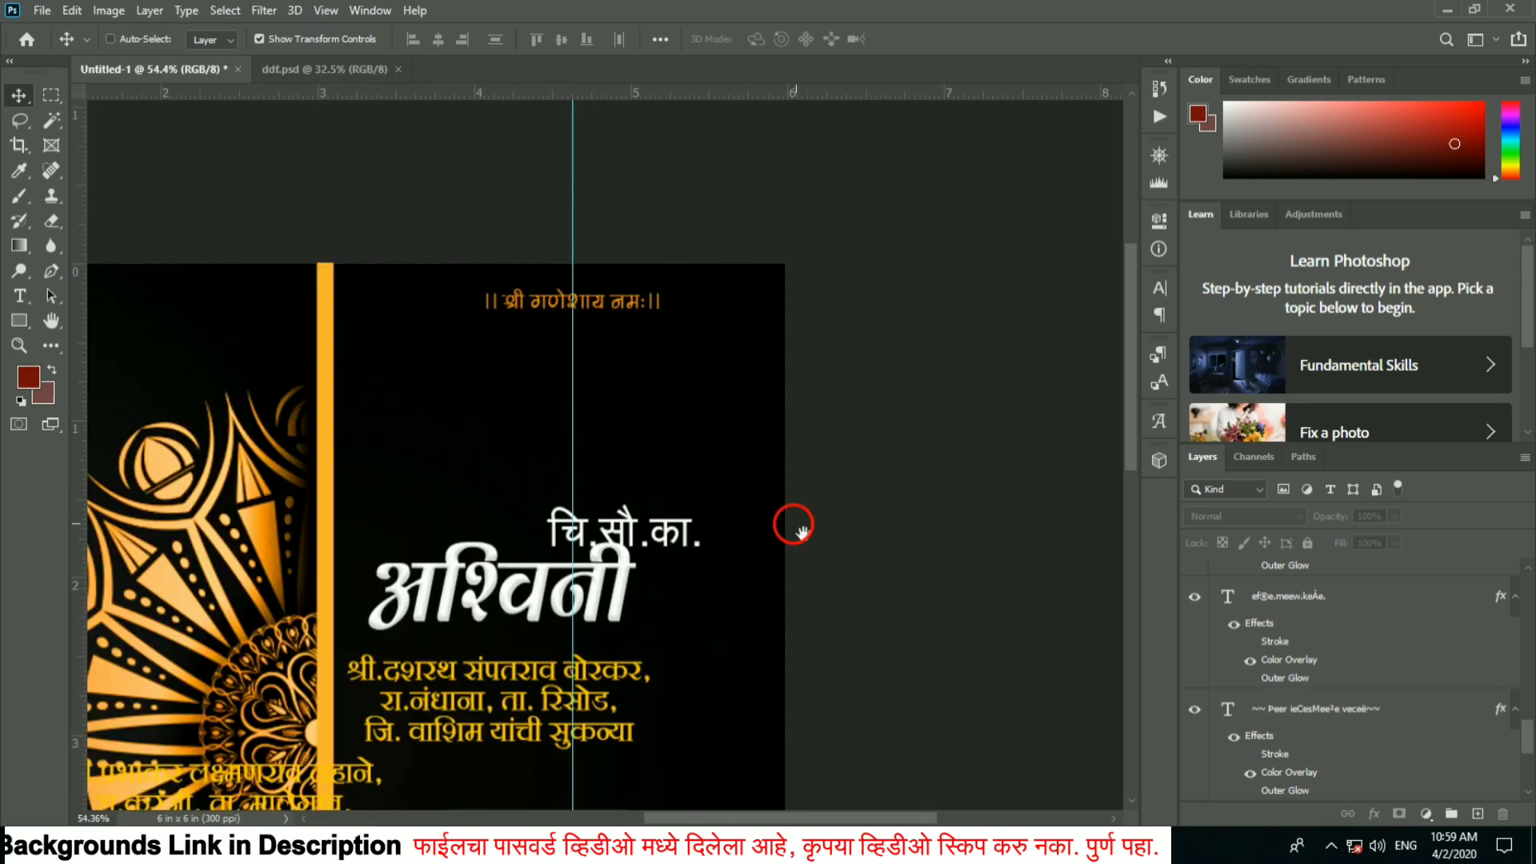
pyautogui.moveTo(800, 528); pyautogui.dragTo(765, 453)
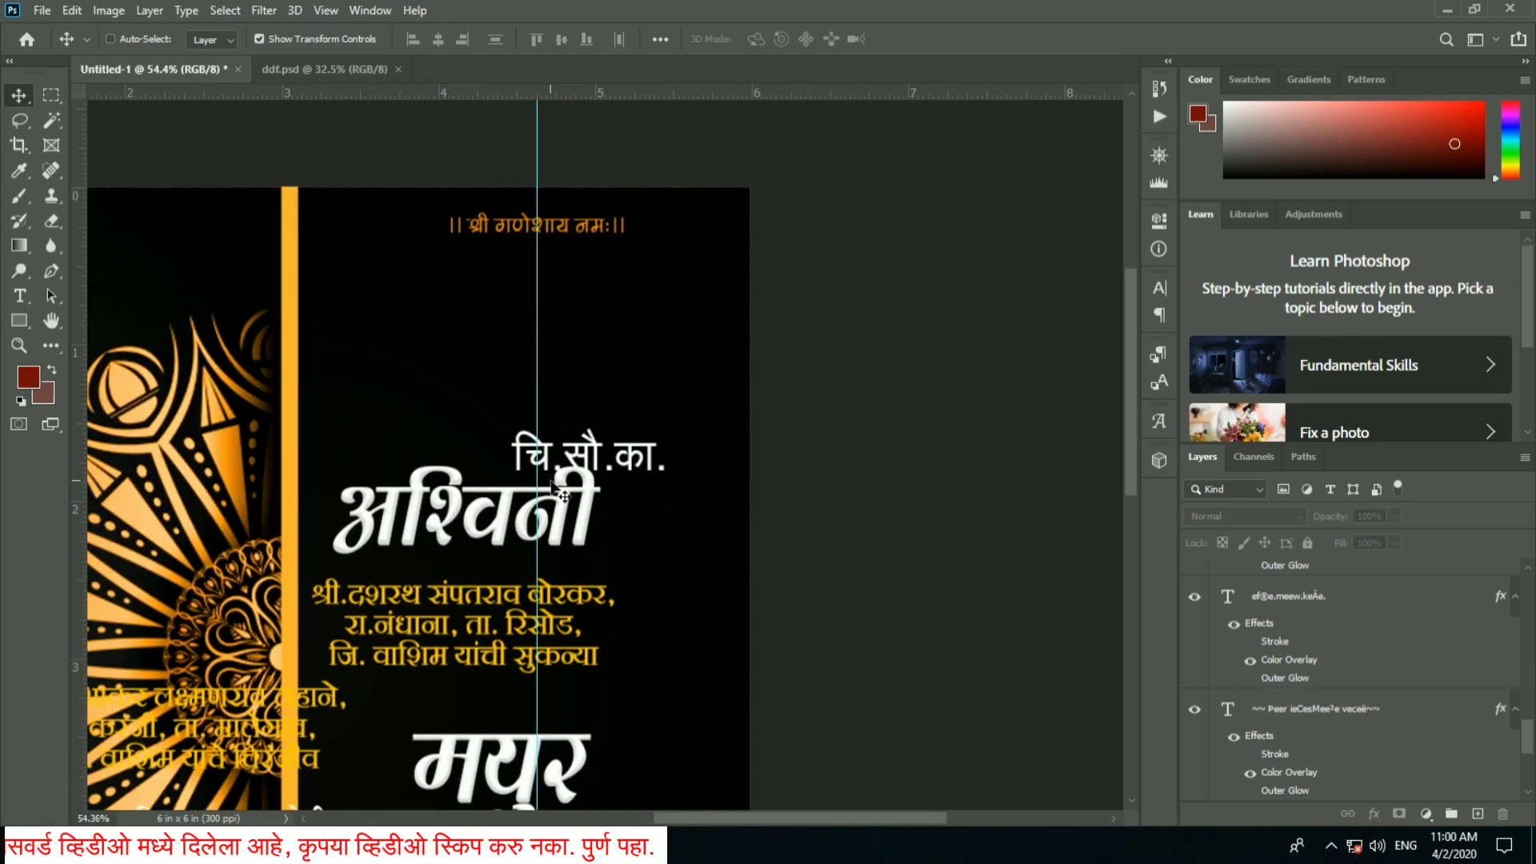
pyautogui.keyDown('ctrl'); pyautogui.click(628, 468); pyautogui.keyUp('ctrl')
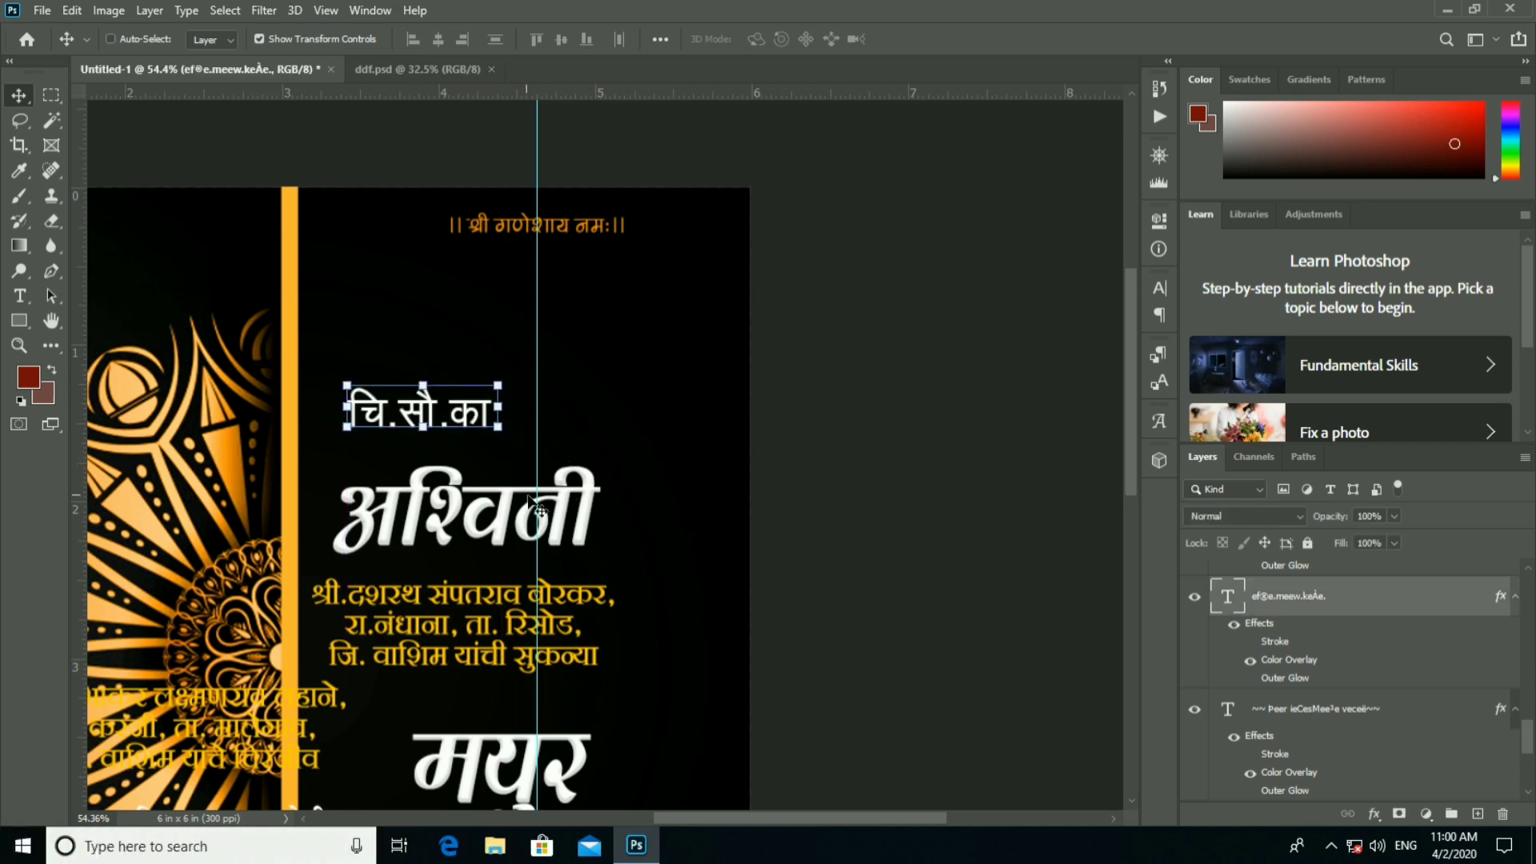
pyautogui.keyDown('ctrl'); pyautogui.click(574, 520); pyautogui.keyUp('ctrl')
pyautogui.scroll(-1, 568, 340)
pyautogui.moveTo(664, 574); pyautogui.dragTo(686, 343)
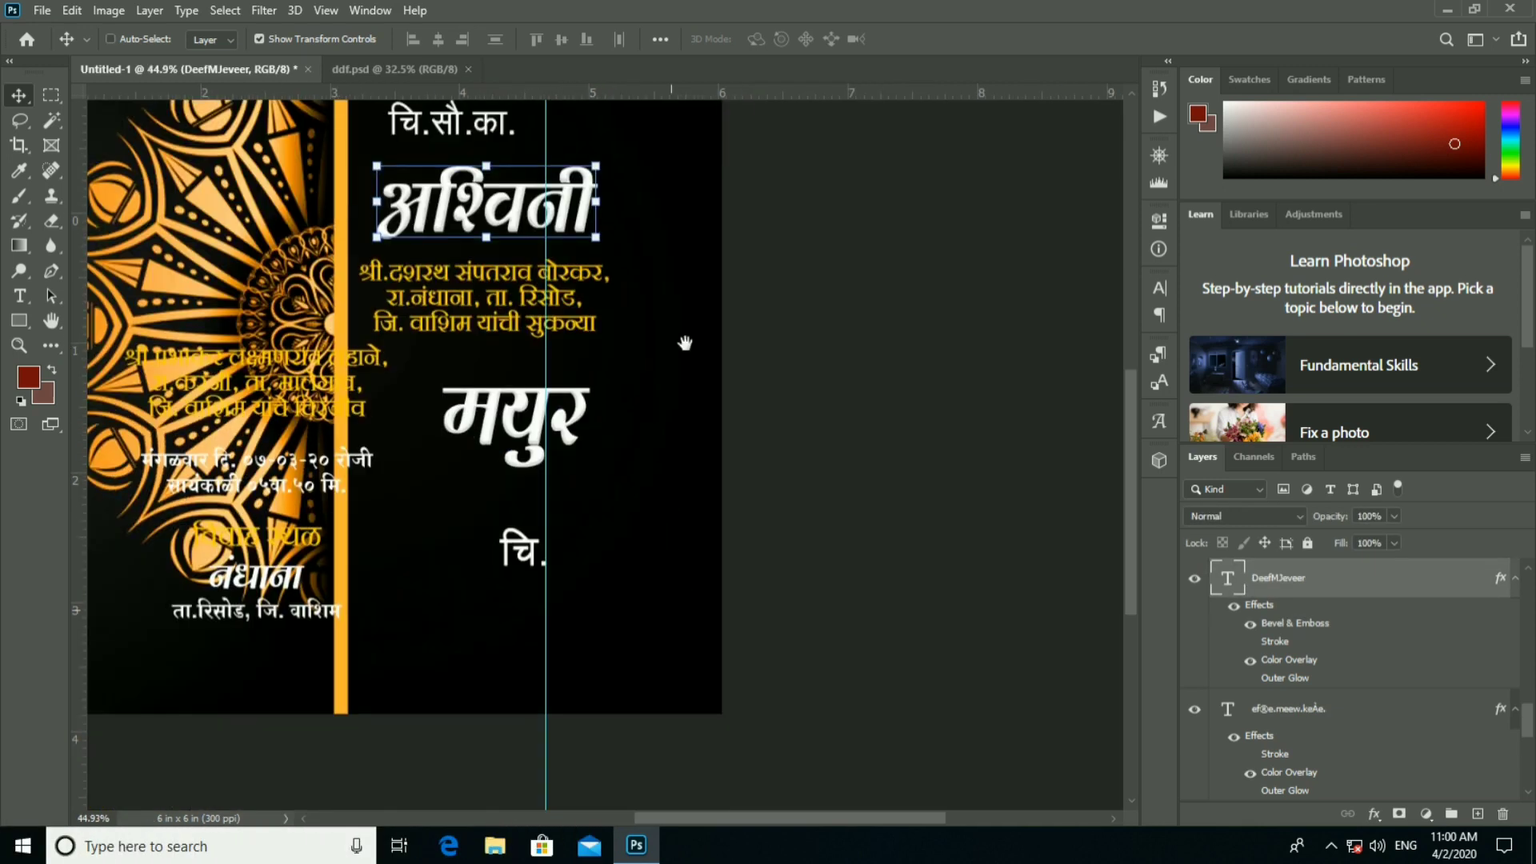
pyautogui.scroll(1, 487, 531)
pyautogui.hscroll(-3, 358, 456)
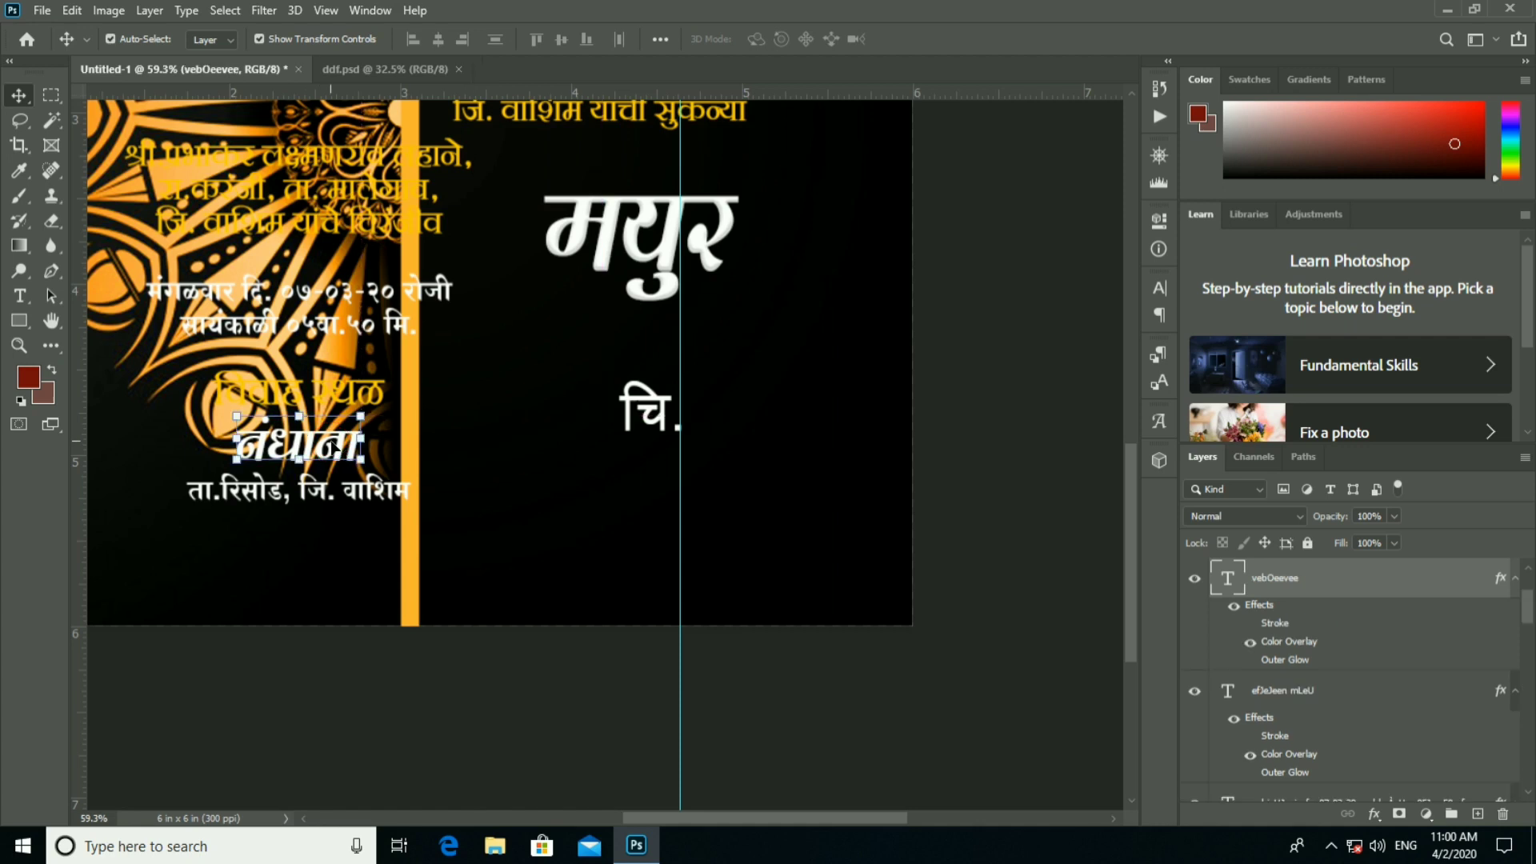
pyautogui.scroll(1, 312, 445)
pyautogui.keyDown('ctrl'); pyautogui.keyDown('shift'); pyautogui.click(288, 588); pyautogui.keyUp('shift'); pyautogui.keyUp('ctrl')
pyautogui.moveTo(422, 516); pyautogui.dragTo(806, 514)
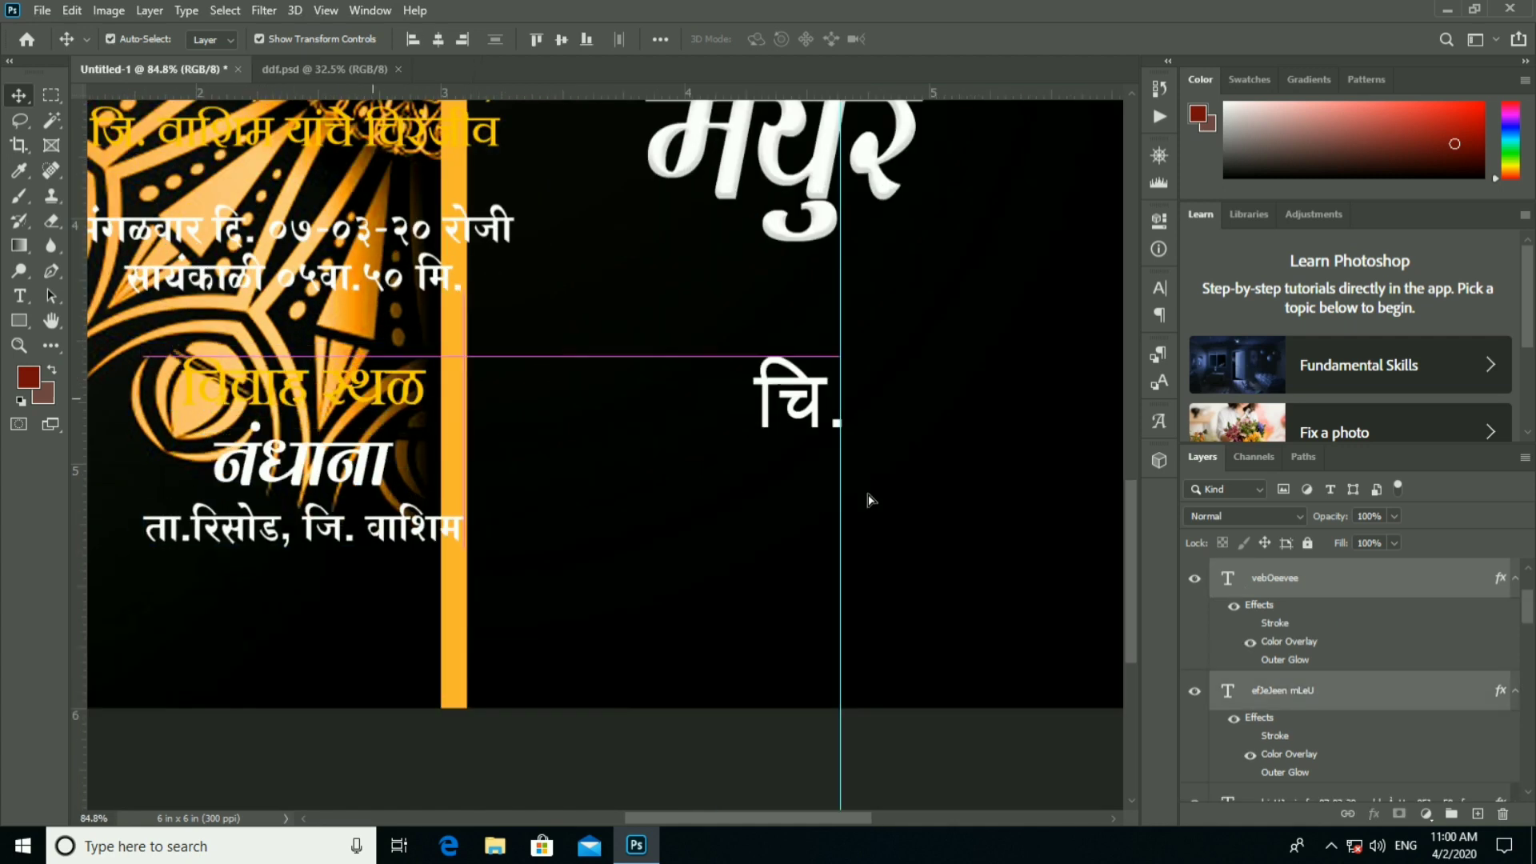
pyautogui.hotkey('shift', 'Right')
pyautogui.hotkey('shift', 'Right')
pyautogui.hotkey('shift', 'Up')
pyautogui.hotkey('shift', 'Right')
pyautogui.hotkey('shift', 'Up')
pyautogui.hotkey('shift', 'Right')
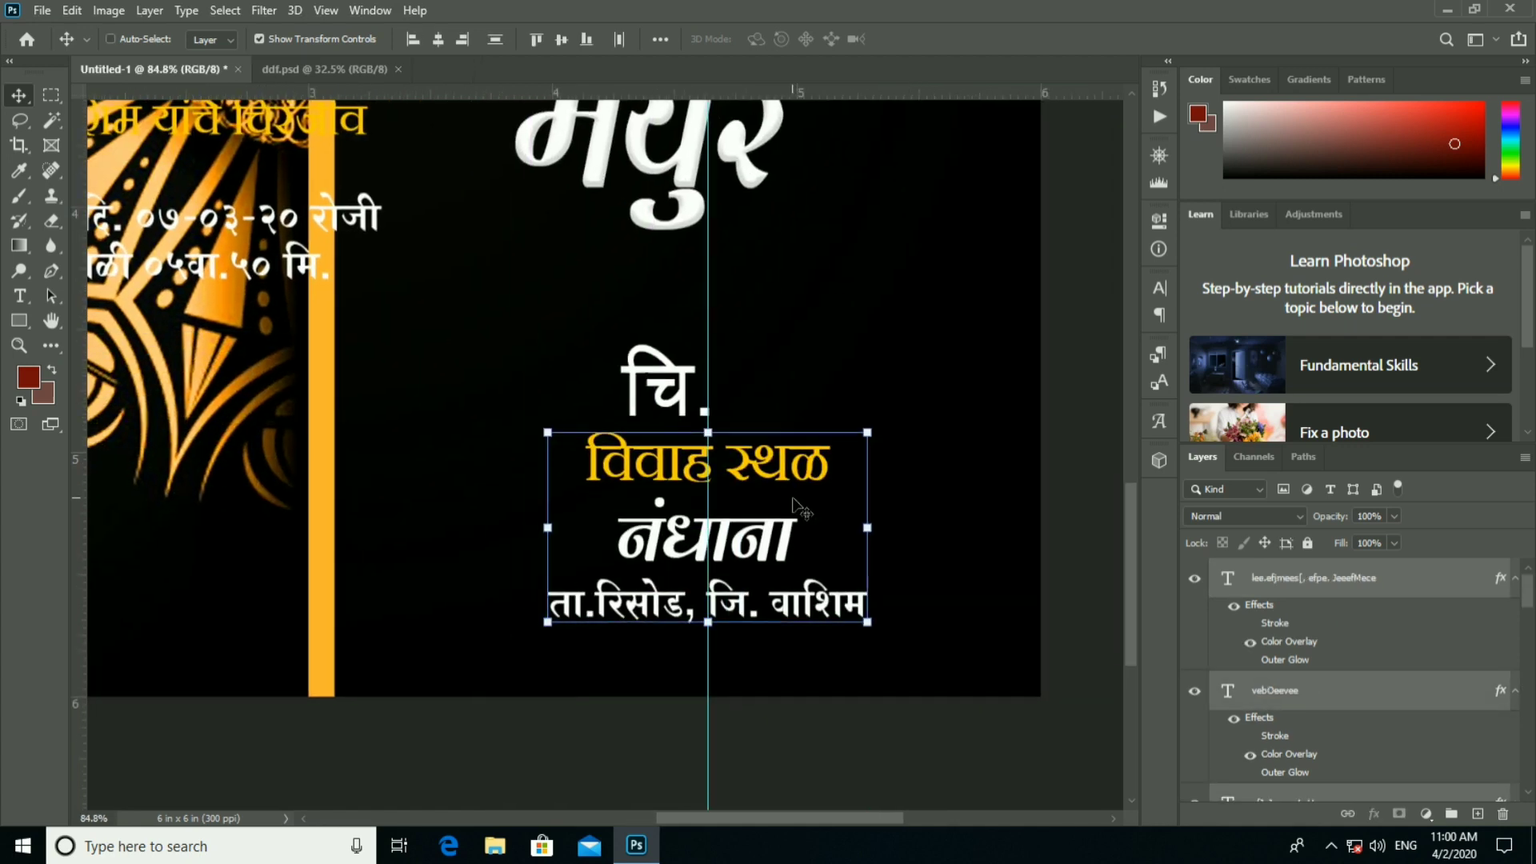
pyautogui.hotkey('shift', 'Up')
# Move the date and time text to the centre of the black panel.
pyautogui.scroll(2, 798, 534)
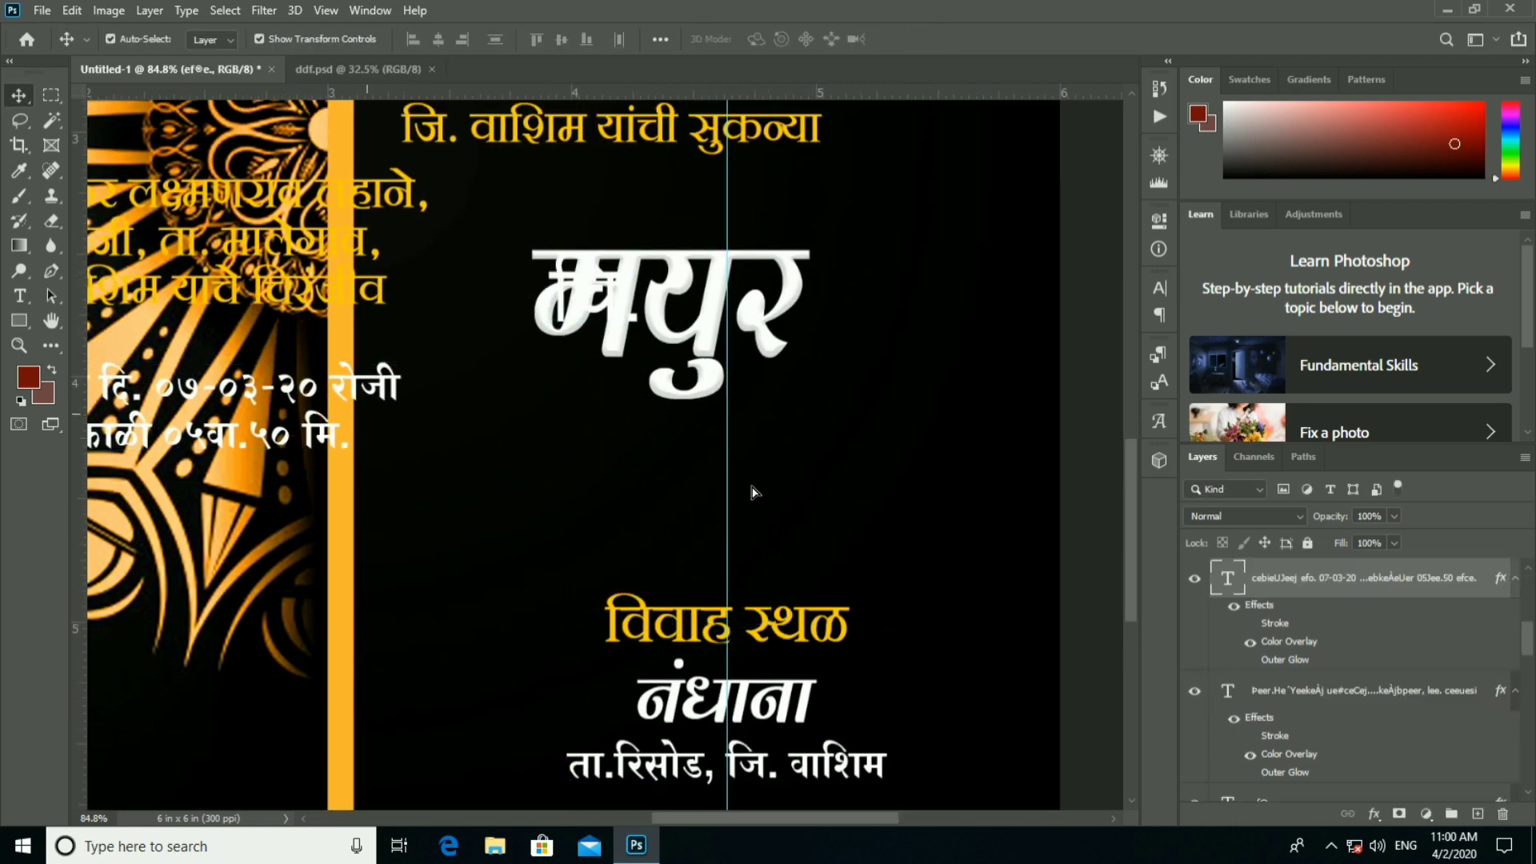
pyautogui.moveTo(300, 424); pyautogui.dragTo(800, 504)
pyautogui.hscroll(2, 800, 504)
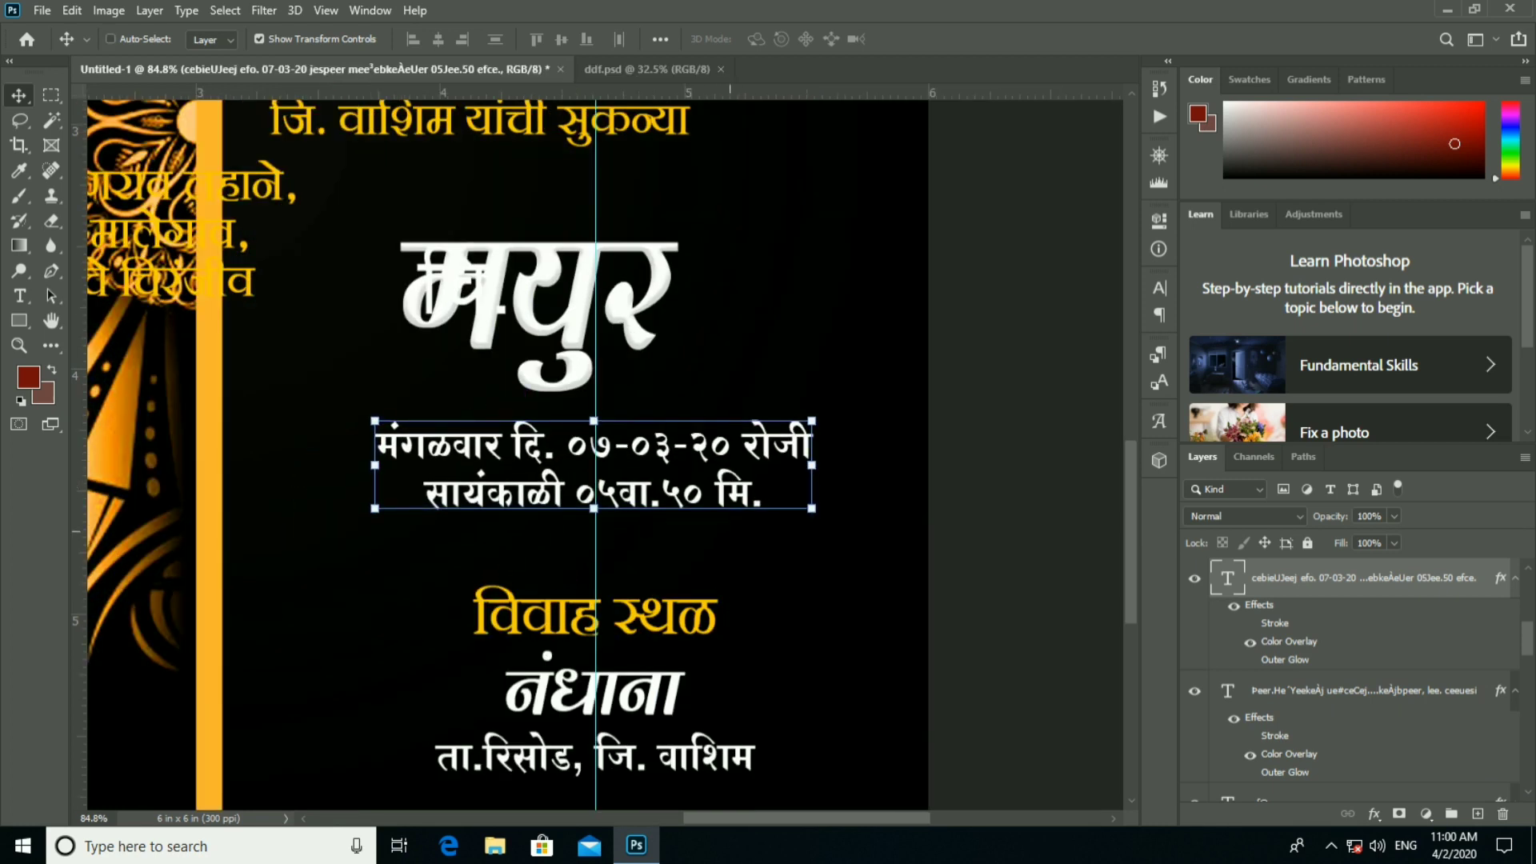
pyautogui.scroll(-1, 740, 512)
pyautogui.scroll(-2, 744, 516)
# Shift the मयुर name text to the right, revealing the चि. prefix.
pyautogui.click(504, 620)
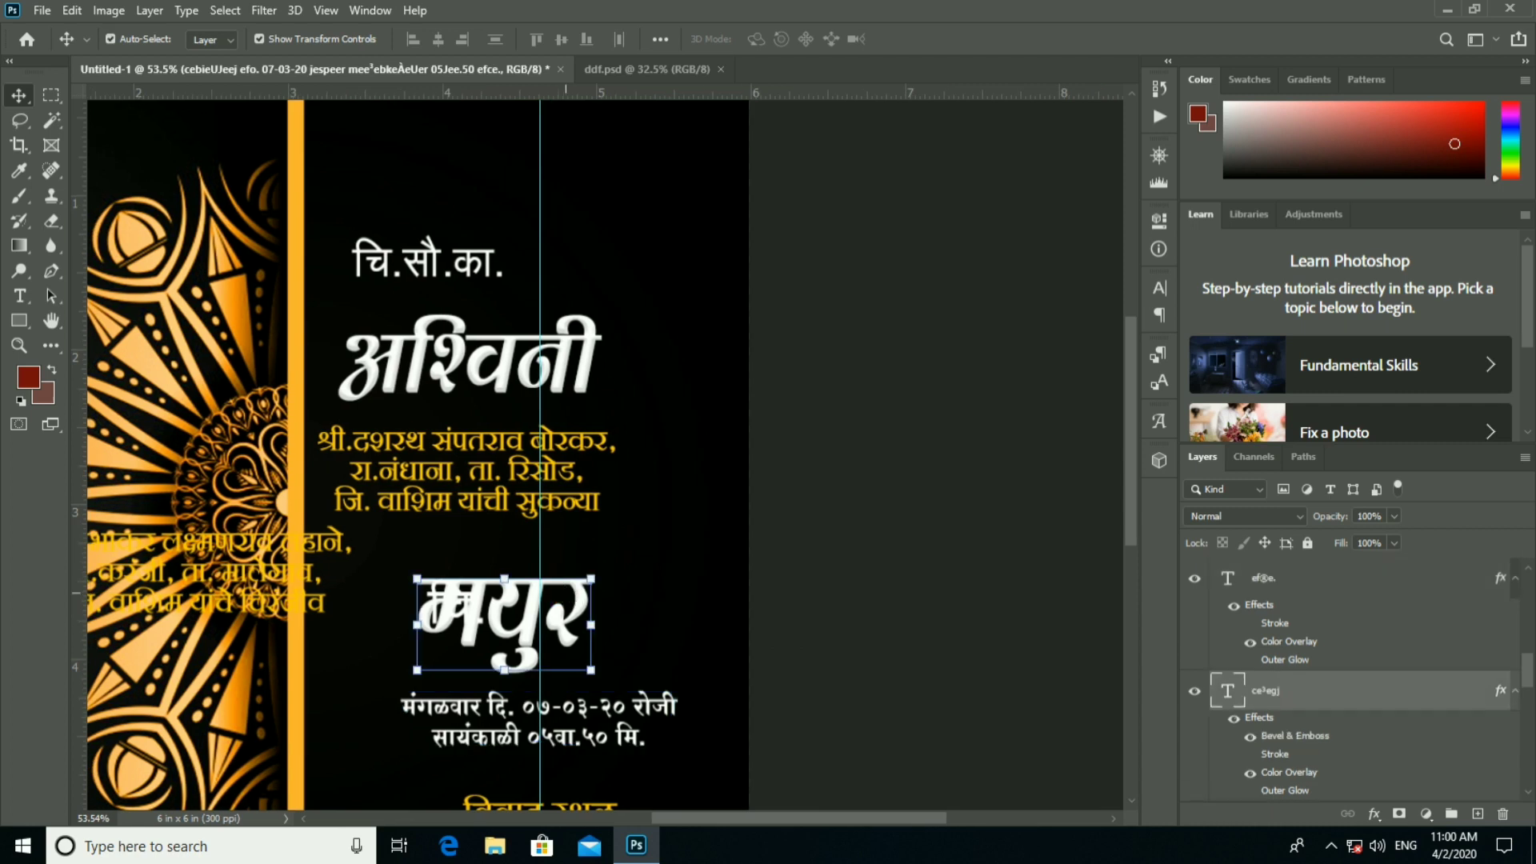
pyautogui.moveTo(707, 319); pyautogui.dragTo(680, 512)
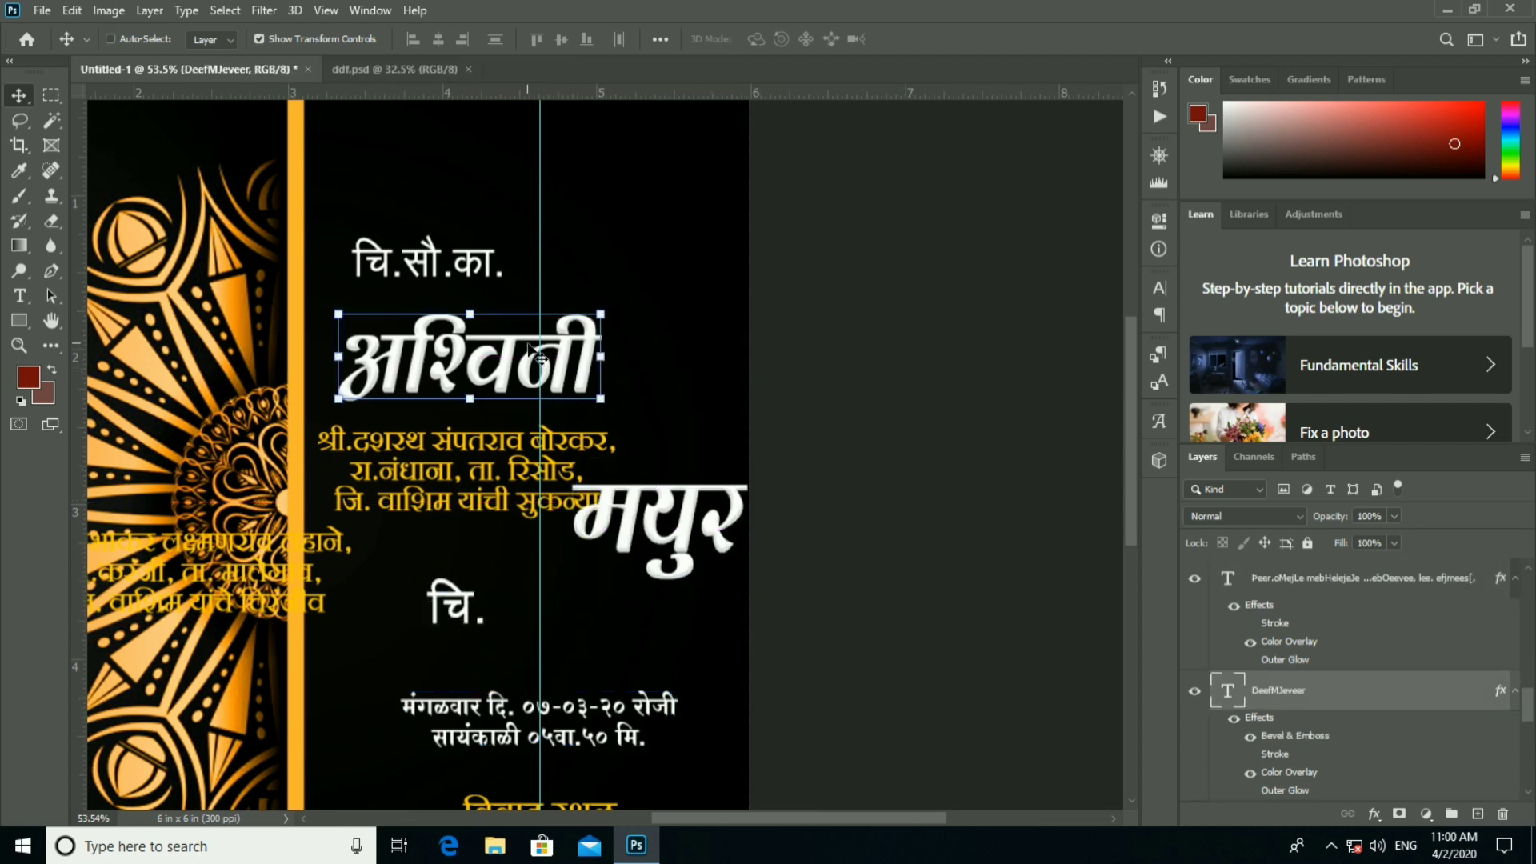
pyautogui.scroll(-2, 720, 512)
pyautogui.click(862, 647)
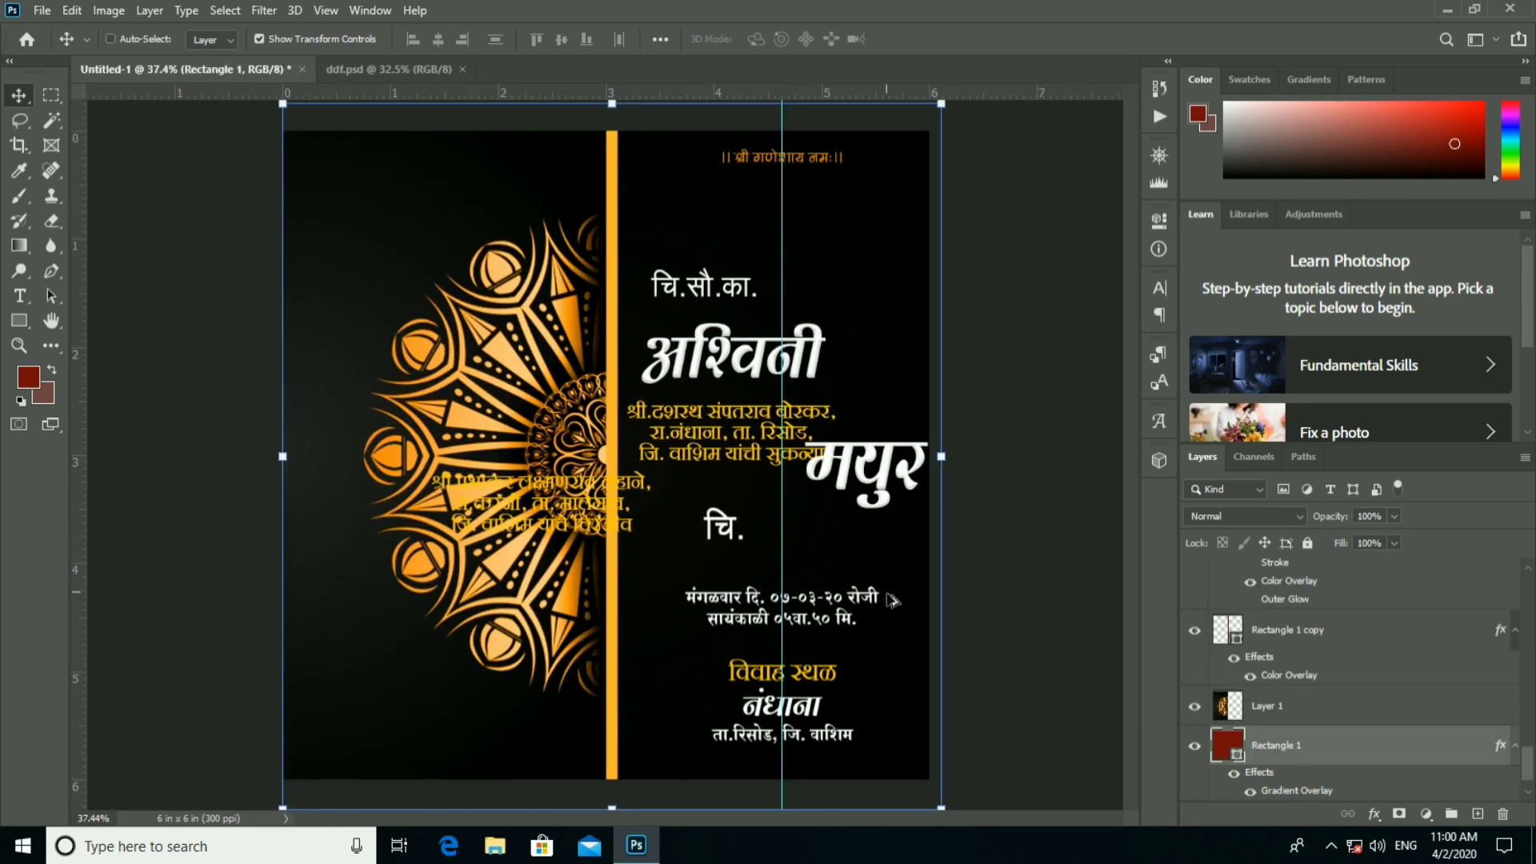
# Move the ता.रिसोड line up under नंधाना and lower the venue block on the panel.
pyautogui.scroll(2, 862, 646)
pyautogui.scroll(-3, 862, 646)
pyautogui.scroll(2, 782, 590)
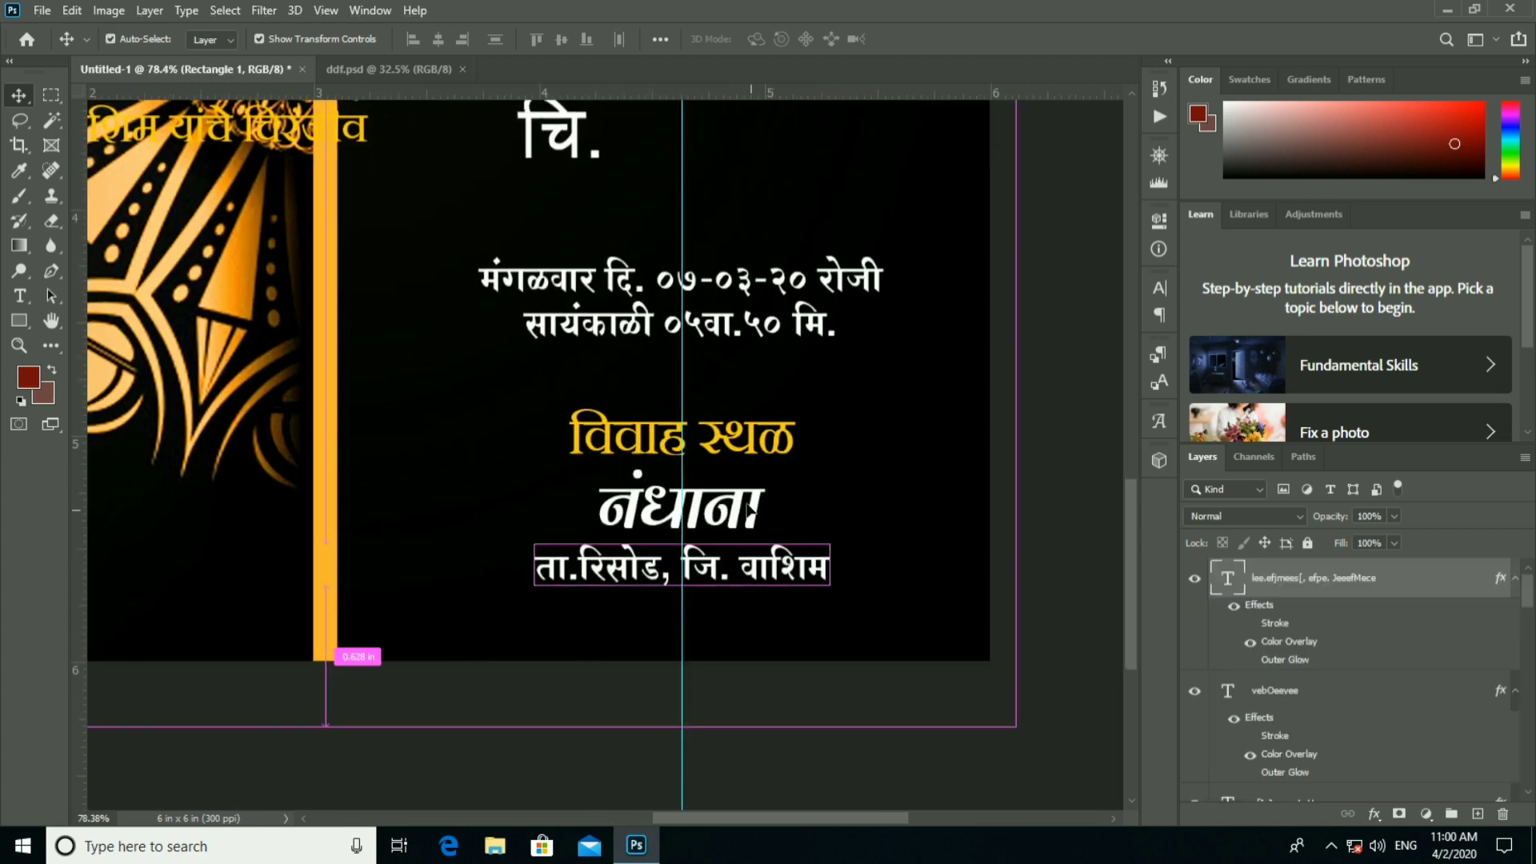
pyautogui.moveTo(744, 512); pyautogui.dragTo(745, 450)
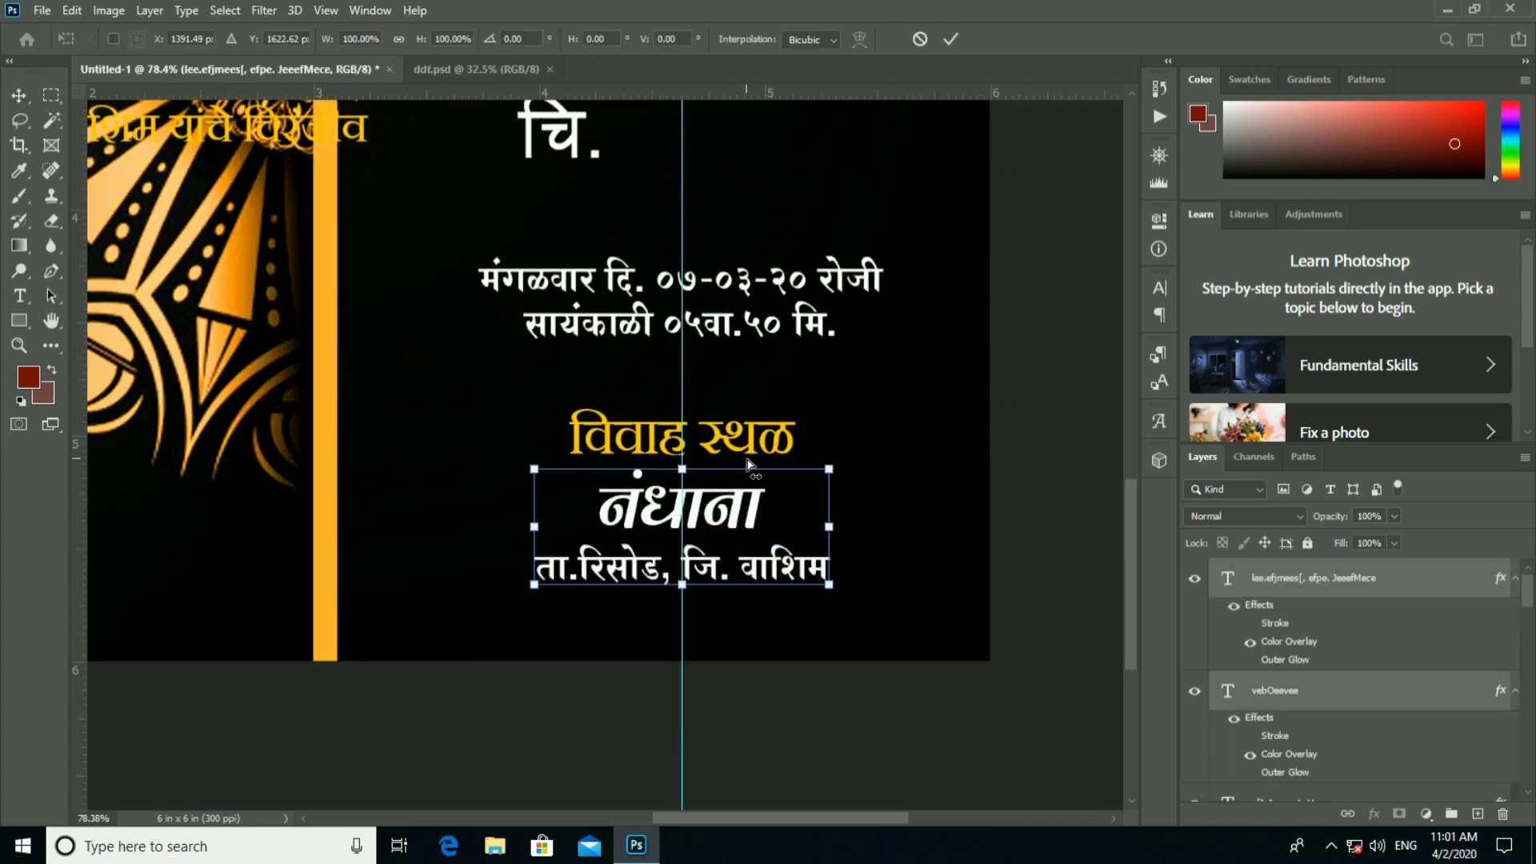
pyautogui.moveTo(750, 482); pyautogui.dragTo(750, 491)
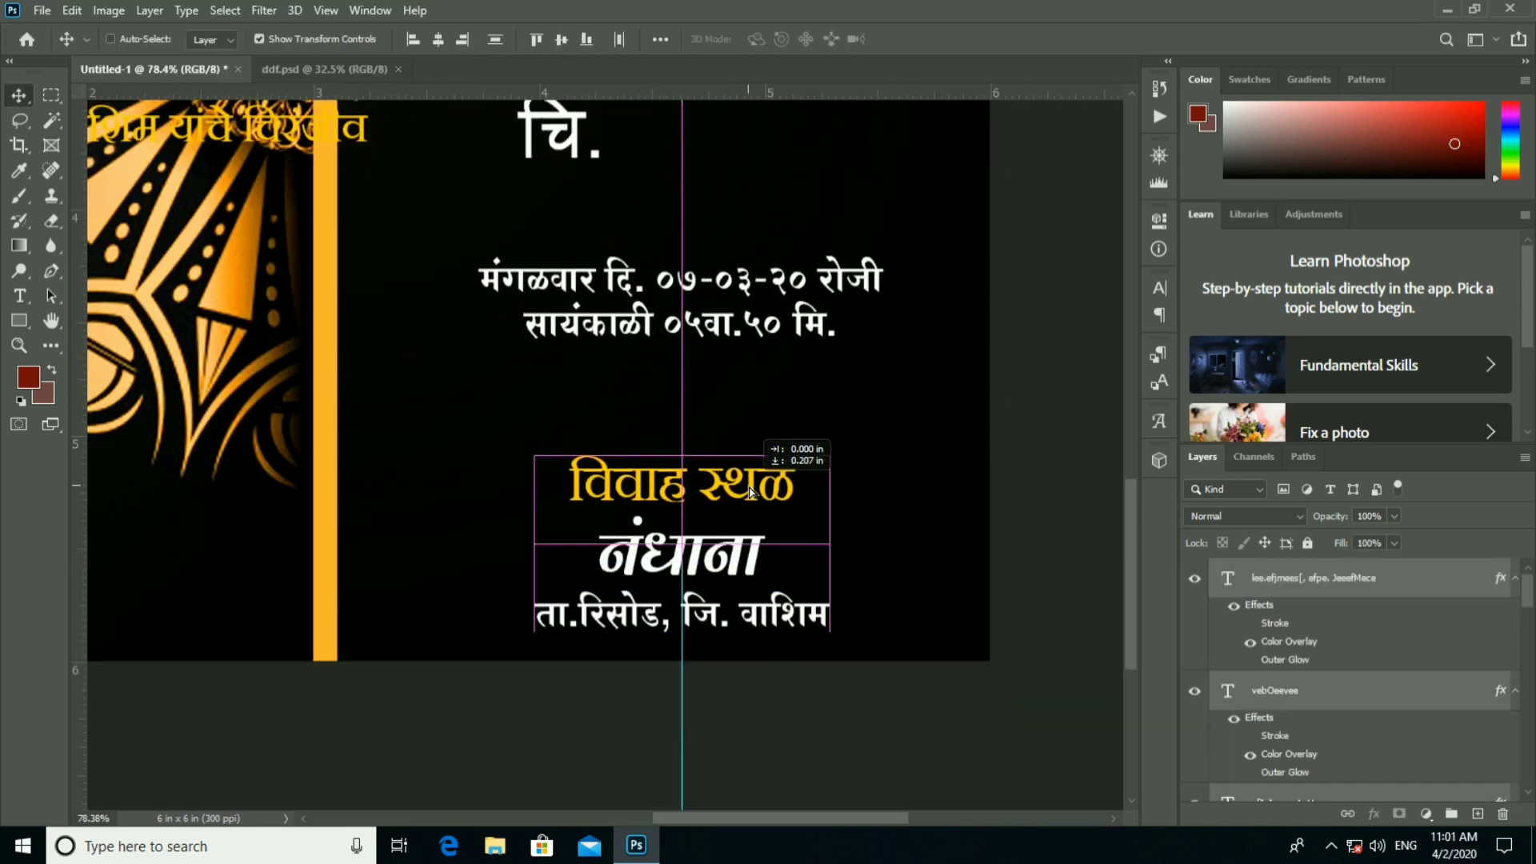
pyautogui.keyDown('alt'); pyautogui.scroll(-3, 743, 336); pyautogui.keyUp('alt')
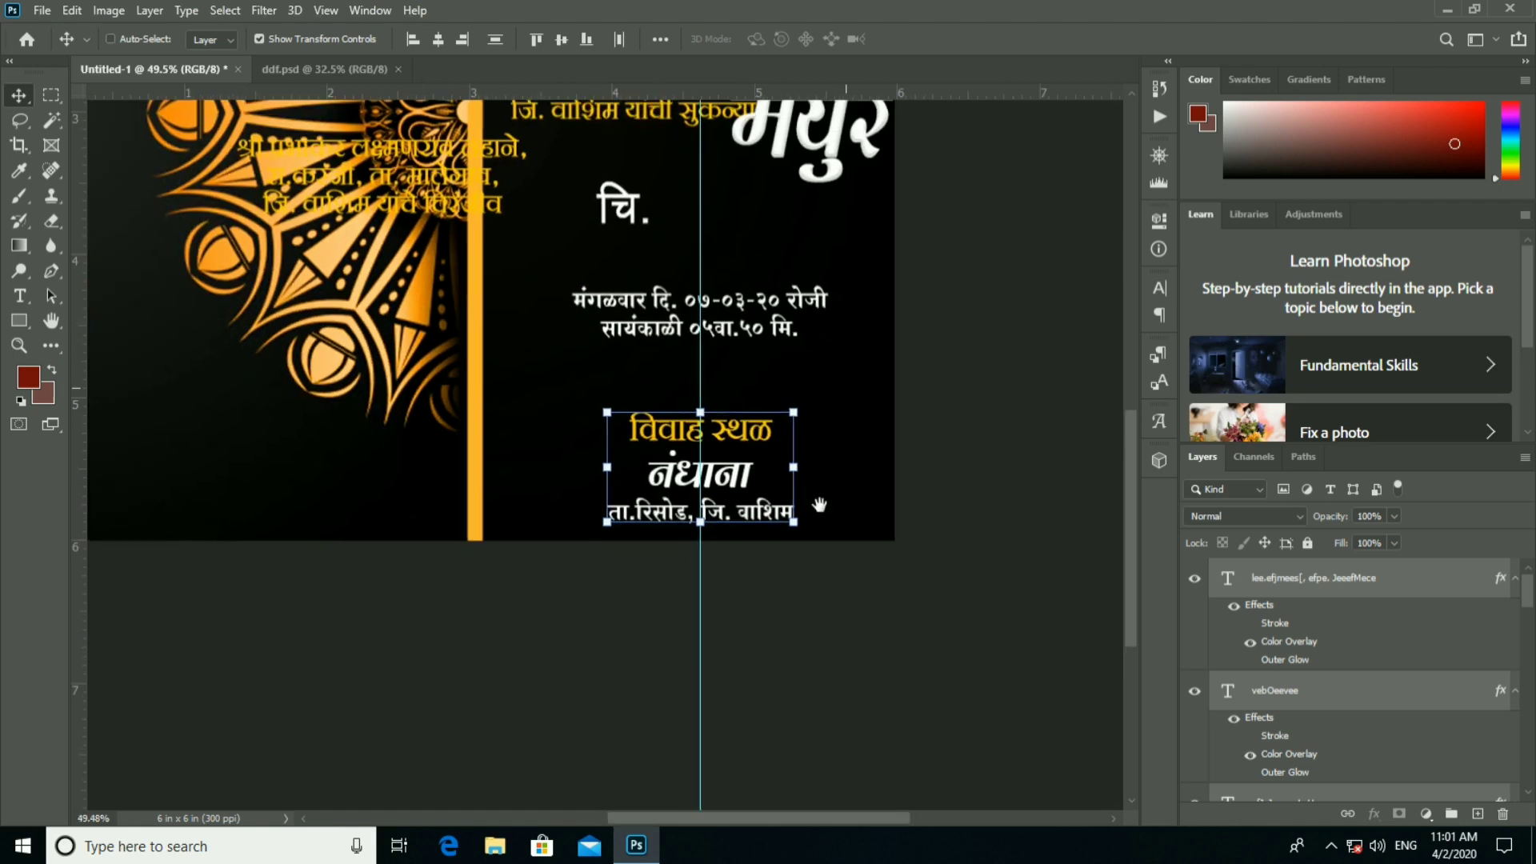
pyautogui.keyDown('ctrl'); pyautogui.click(664, 428); pyautogui.keyUp('ctrl')
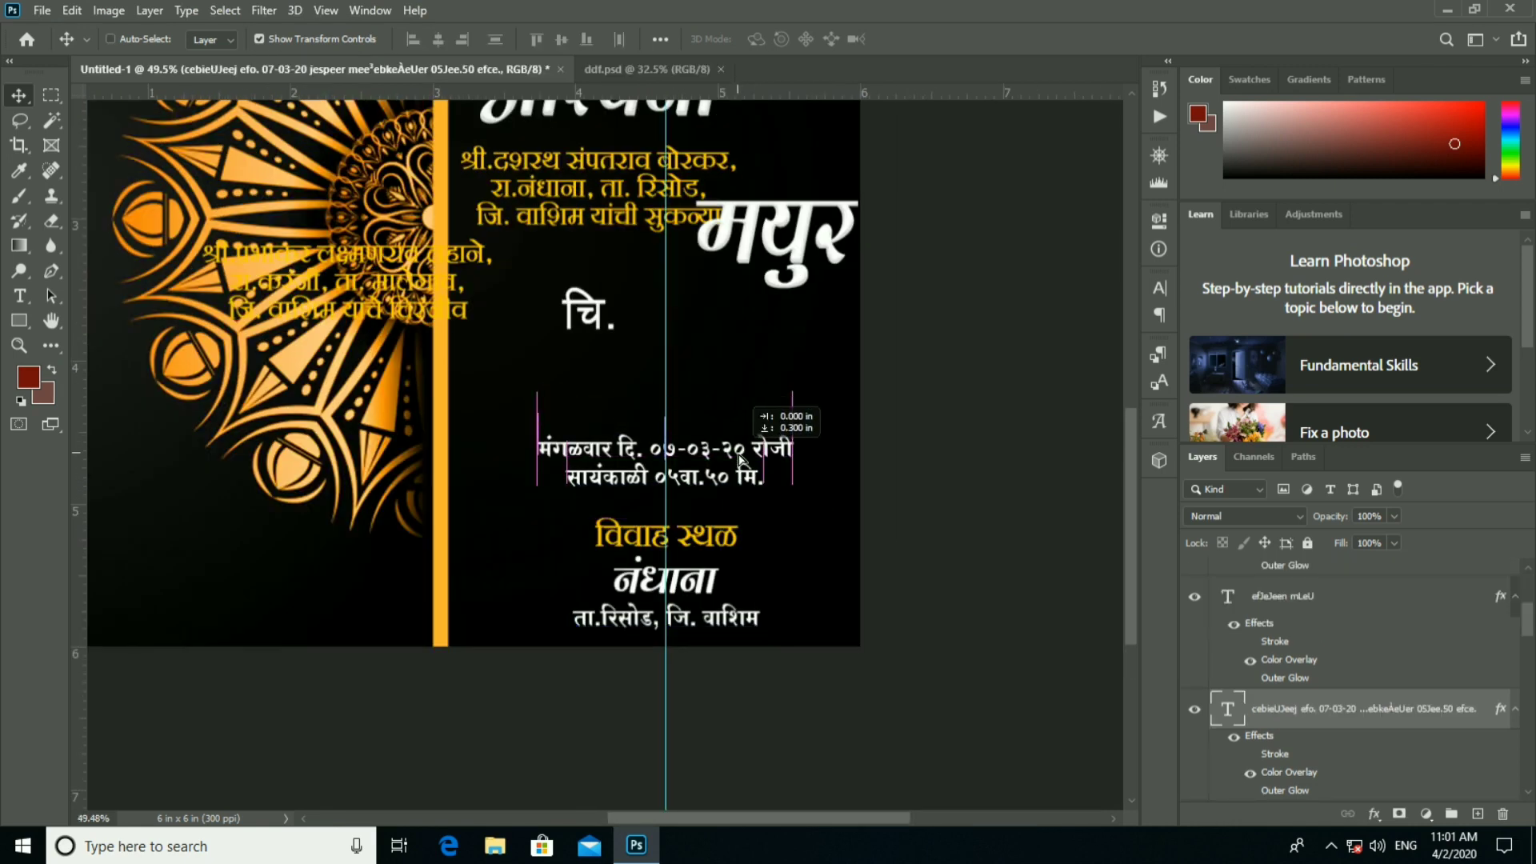
pyautogui.keyDown('alt'); pyautogui.scroll(-3, 744, 400); pyautogui.keyUp('alt')
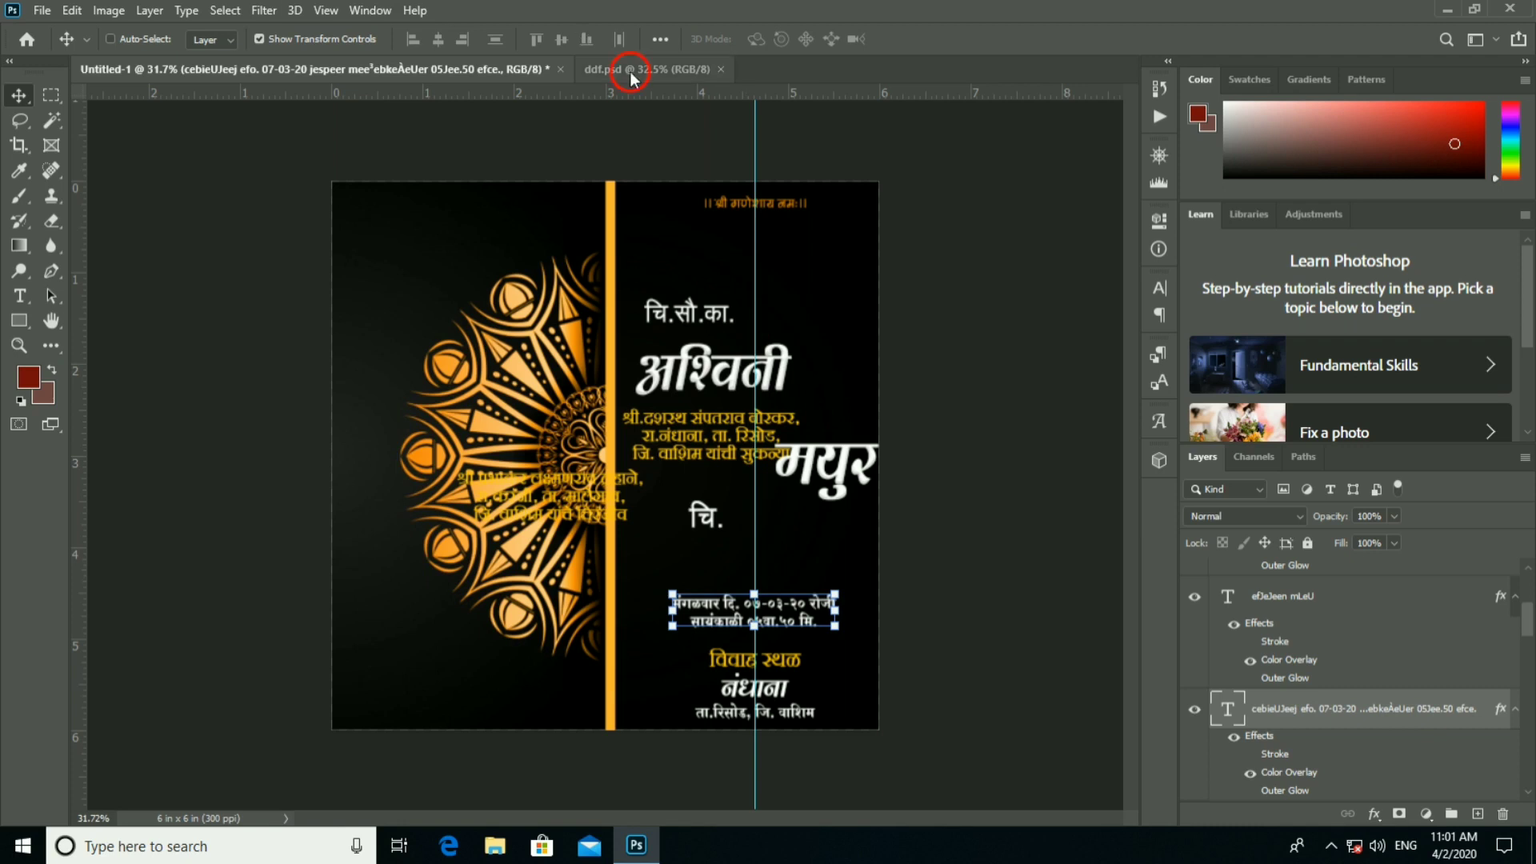
# Check ddf.psd, then shrink चि.सौ.का. to about 62% and move it left and up.
pyautogui.click(631, 71)
pyautogui.scroll(2, 654, 392)
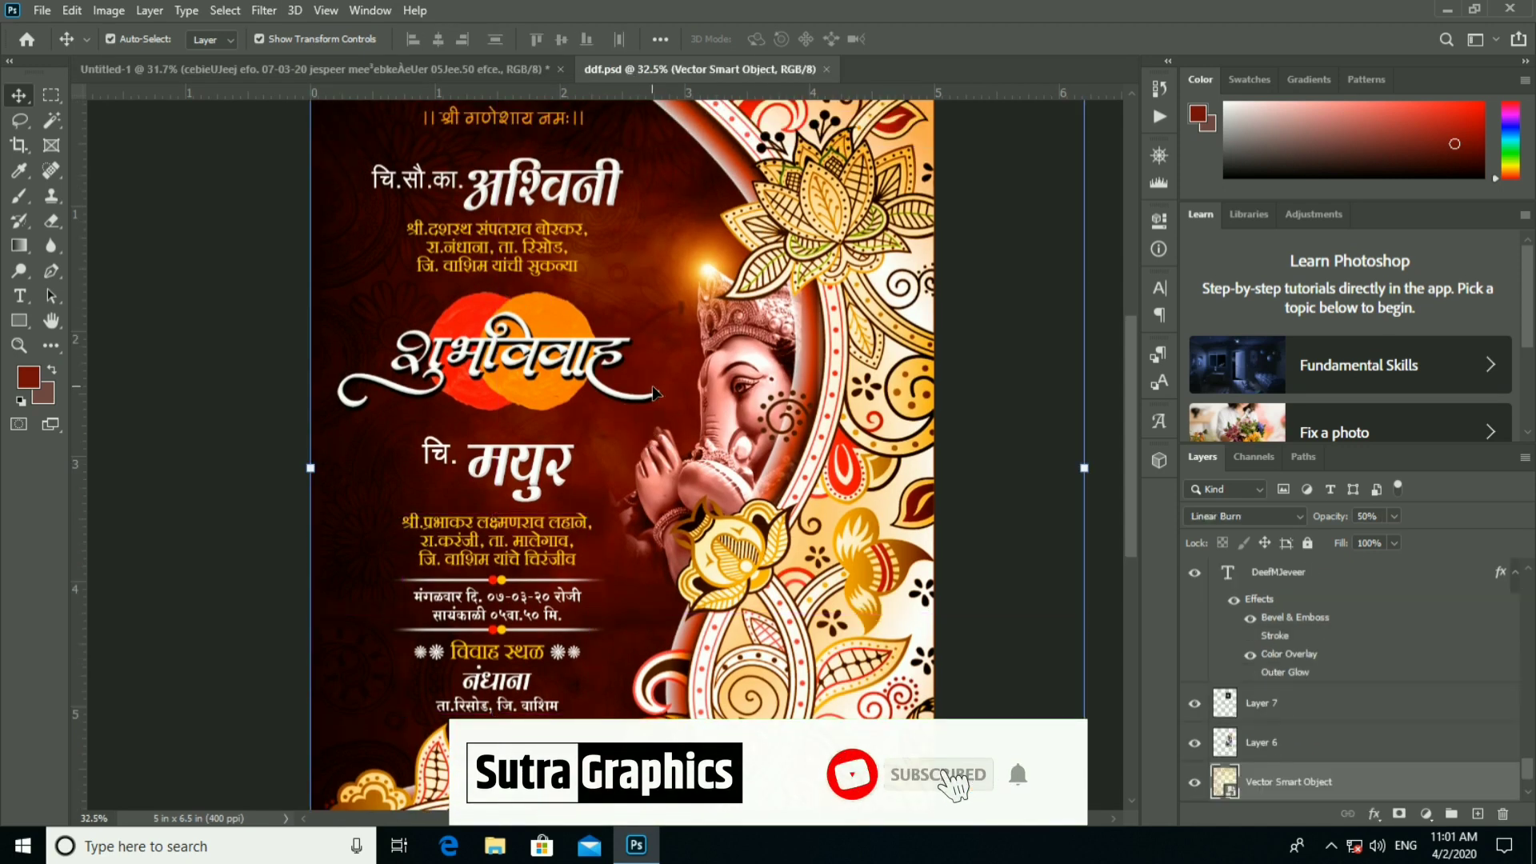
pyautogui.click(418, 74)
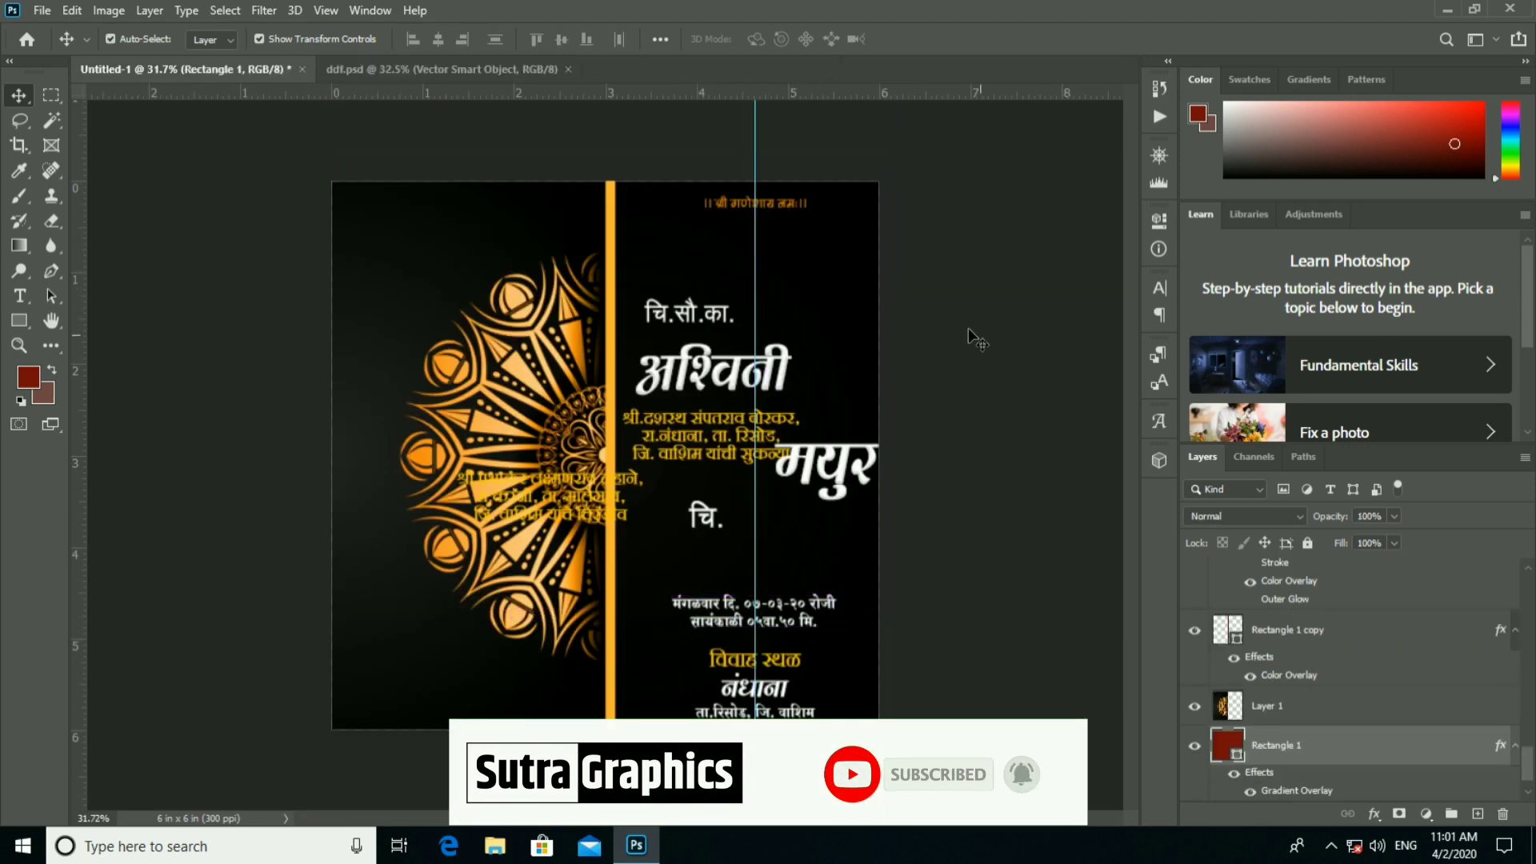
pyautogui.keyDown('alt'); pyautogui.scroll(2, 824, 314); pyautogui.keyUp('alt')
pyautogui.keyDown('alt'); pyautogui.scroll(1, 813, 354); pyautogui.keyUp('alt')
pyautogui.click(544, 408)
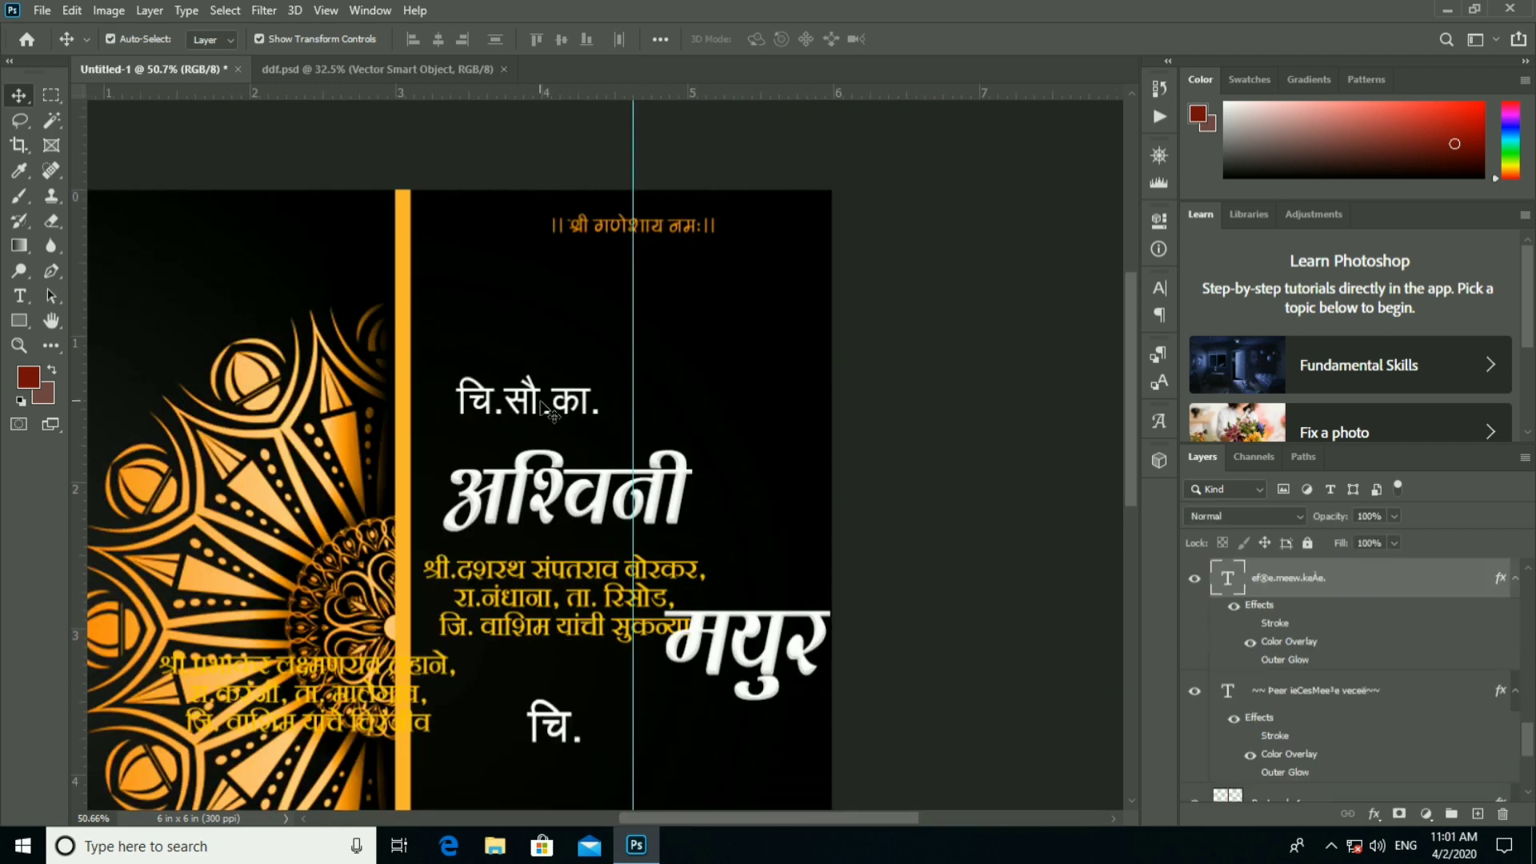
pyautogui.keyDown('alt'); pyautogui.scroll(1, 574, 406); pyautogui.keyUp('alt')
pyautogui.scroll(2, 640, 464)
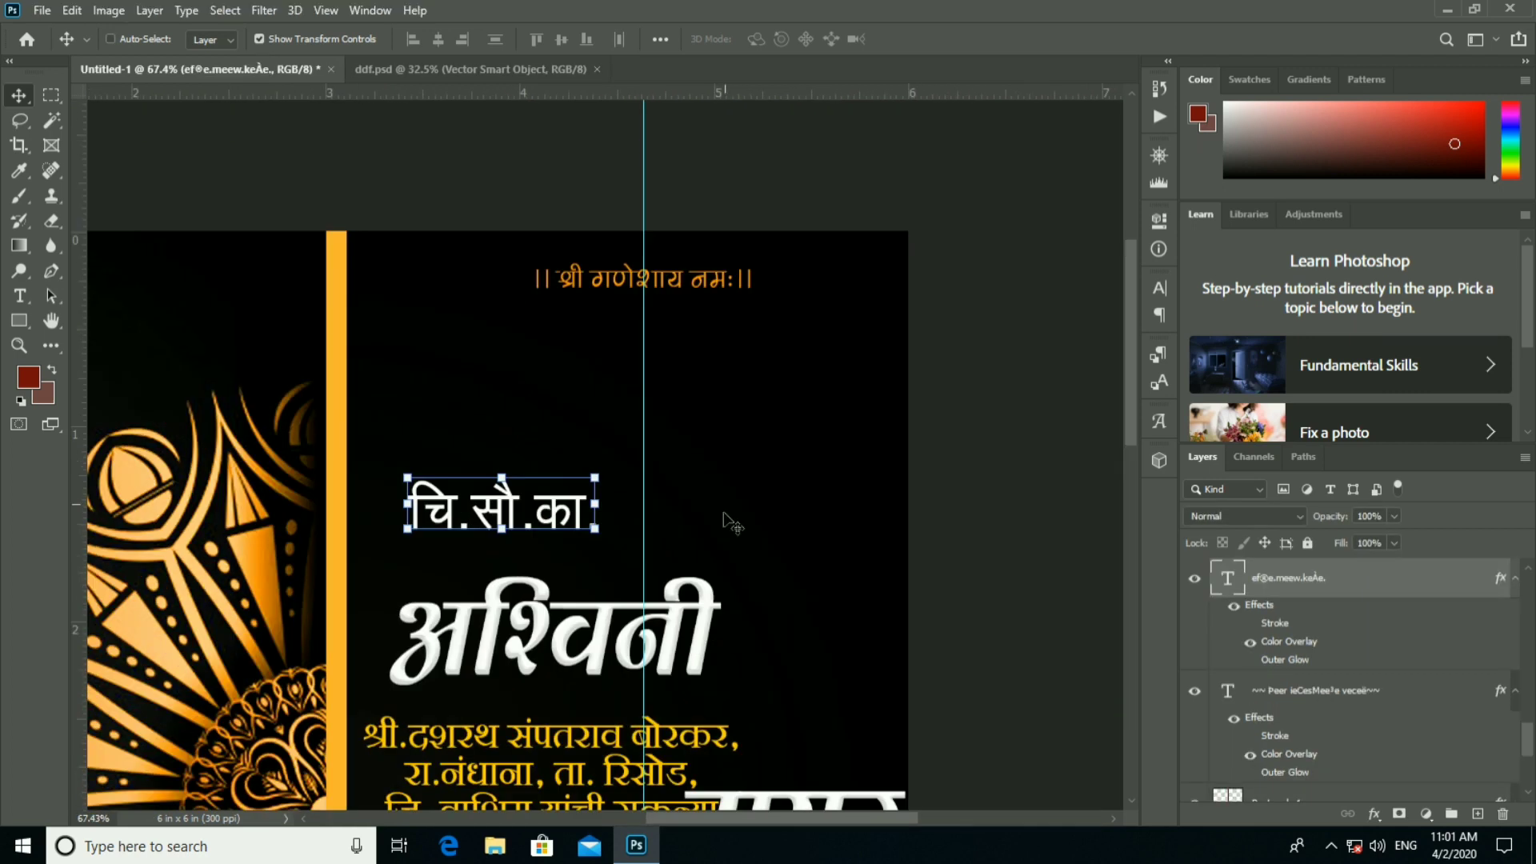
pyautogui.moveTo(606, 352); pyautogui.dragTo(578, 392)
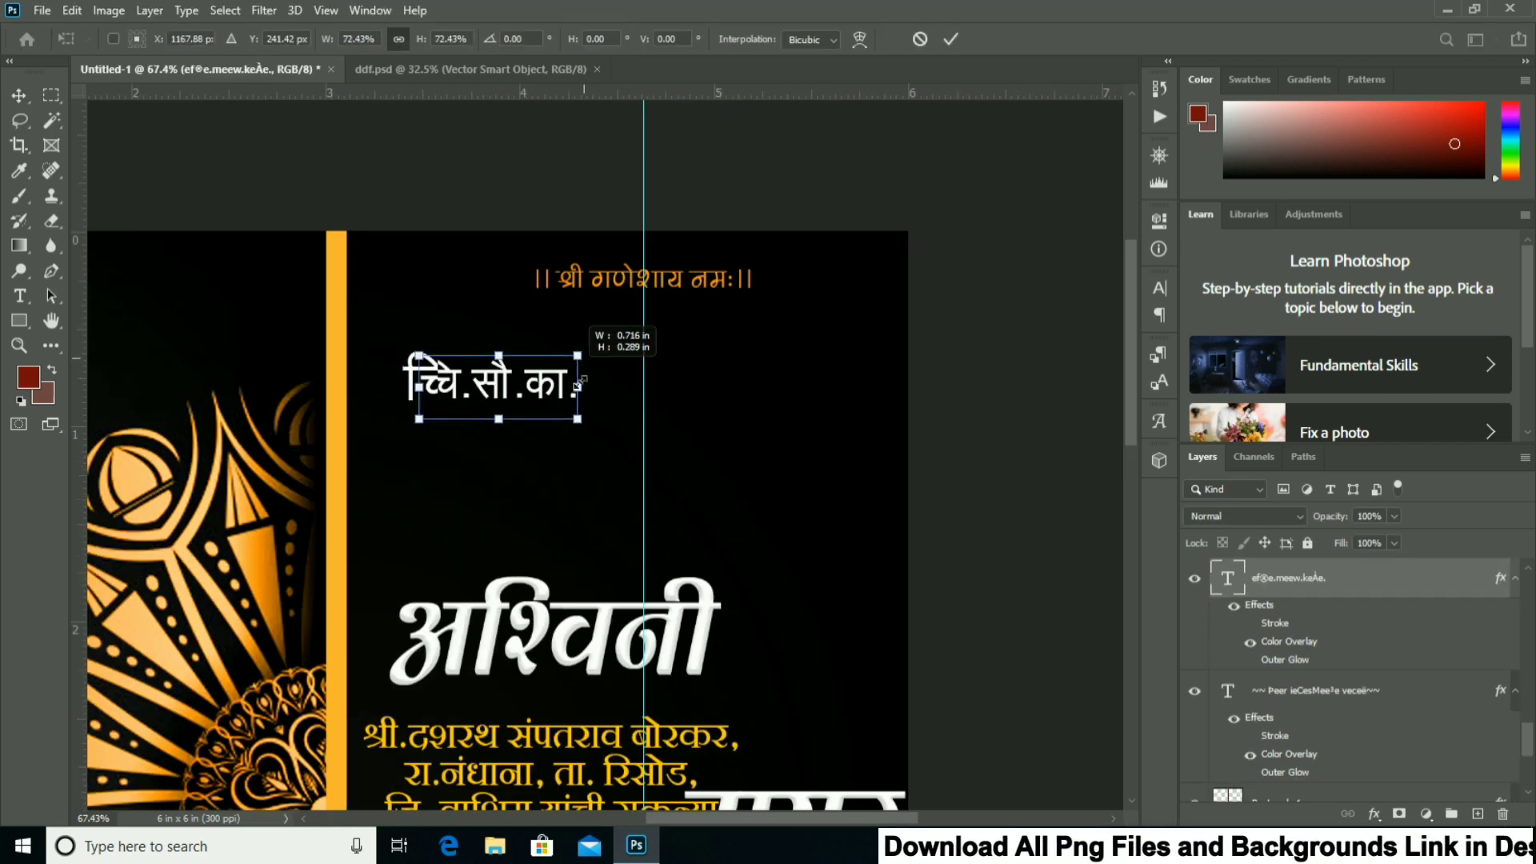
pyautogui.press('Return')
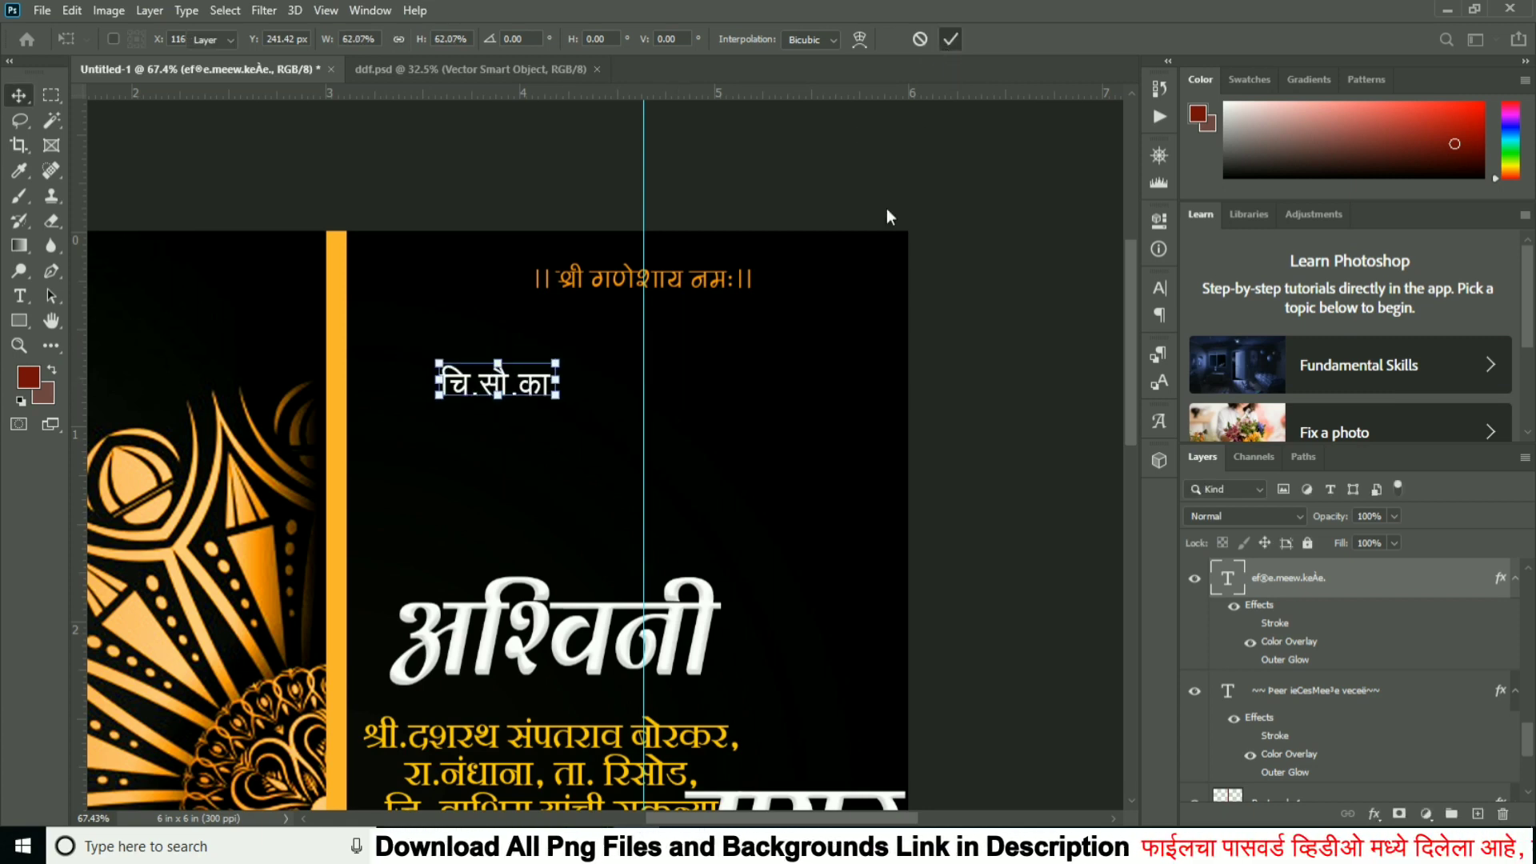
pyautogui.moveTo(582, 630)
pyautogui.mouseDown()
pyautogui.moveTo(555, 626)
pyautogui.moveTo(569, 442)
pyautogui.mouseUp()
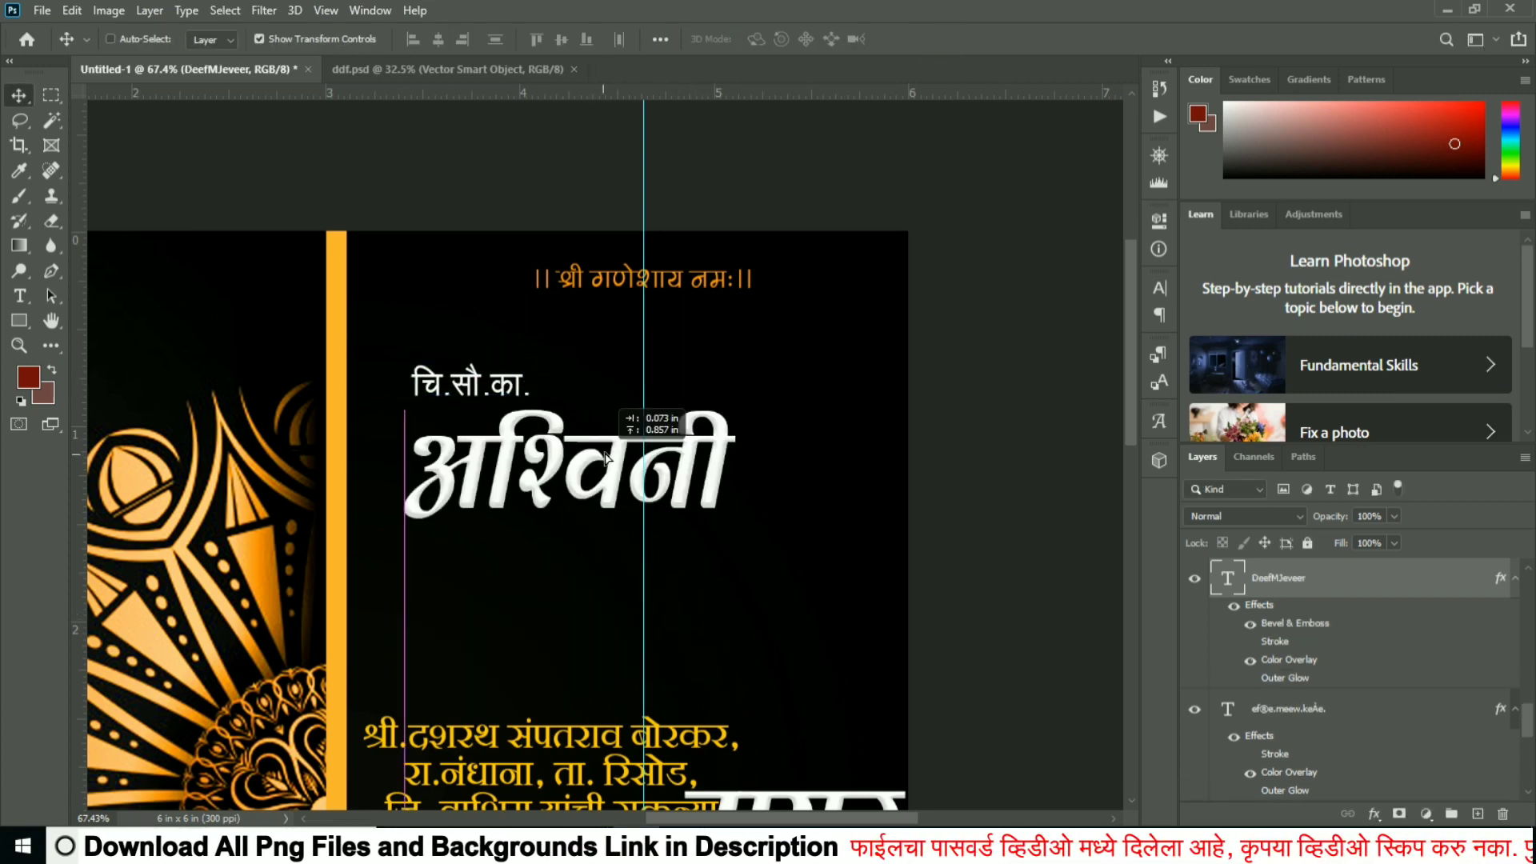
# Shrink अश्विनी to about 74% and align it left under चि.सौ.का..
pyautogui.moveTo(732, 398); pyautogui.dragTo(691, 416)
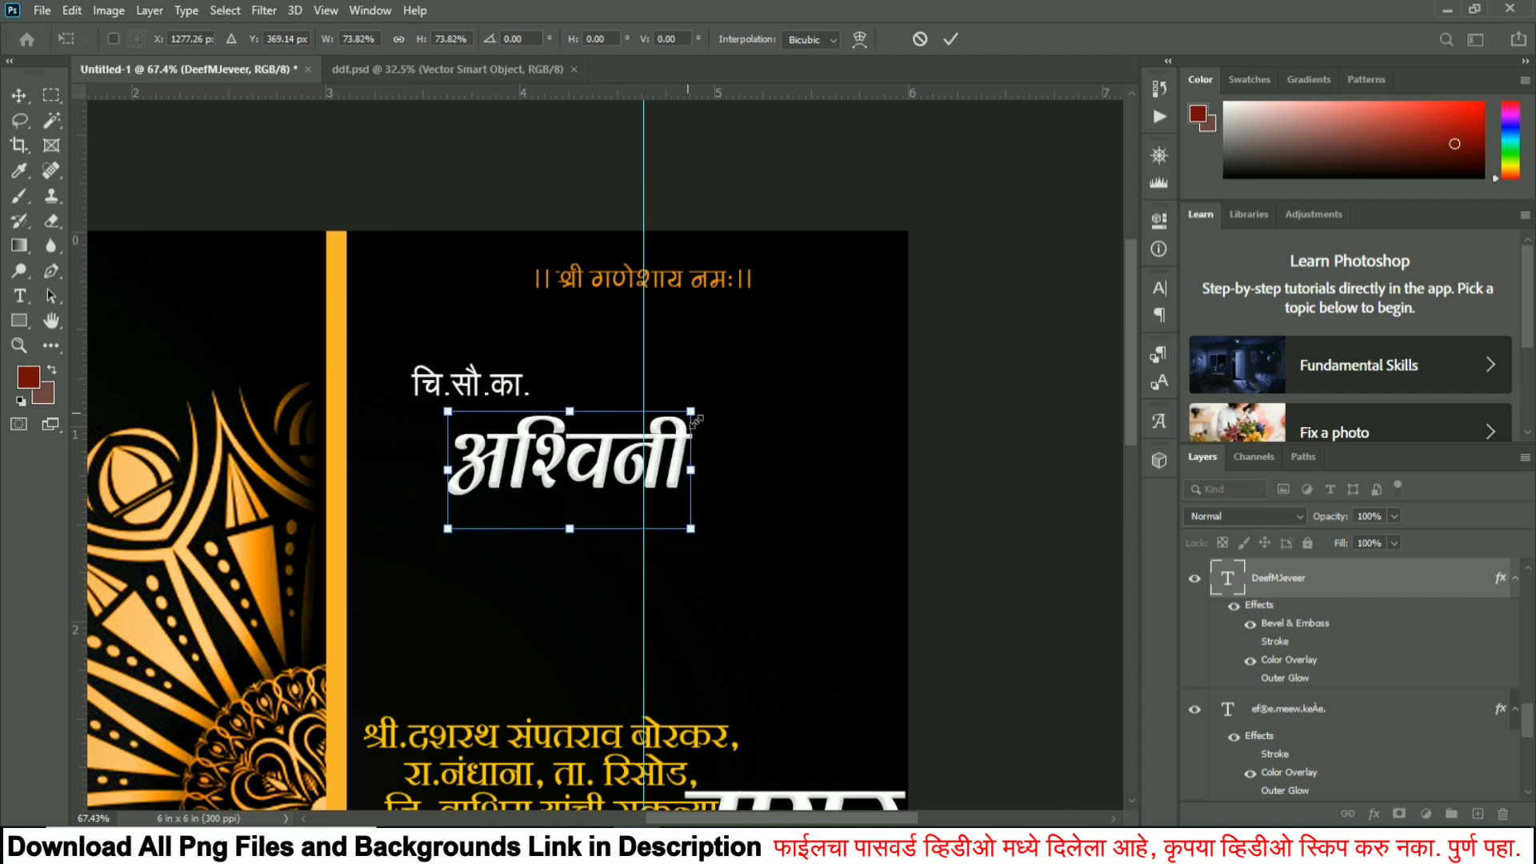
pyautogui.press('Return')
pyautogui.scroll(1, 560, 433)
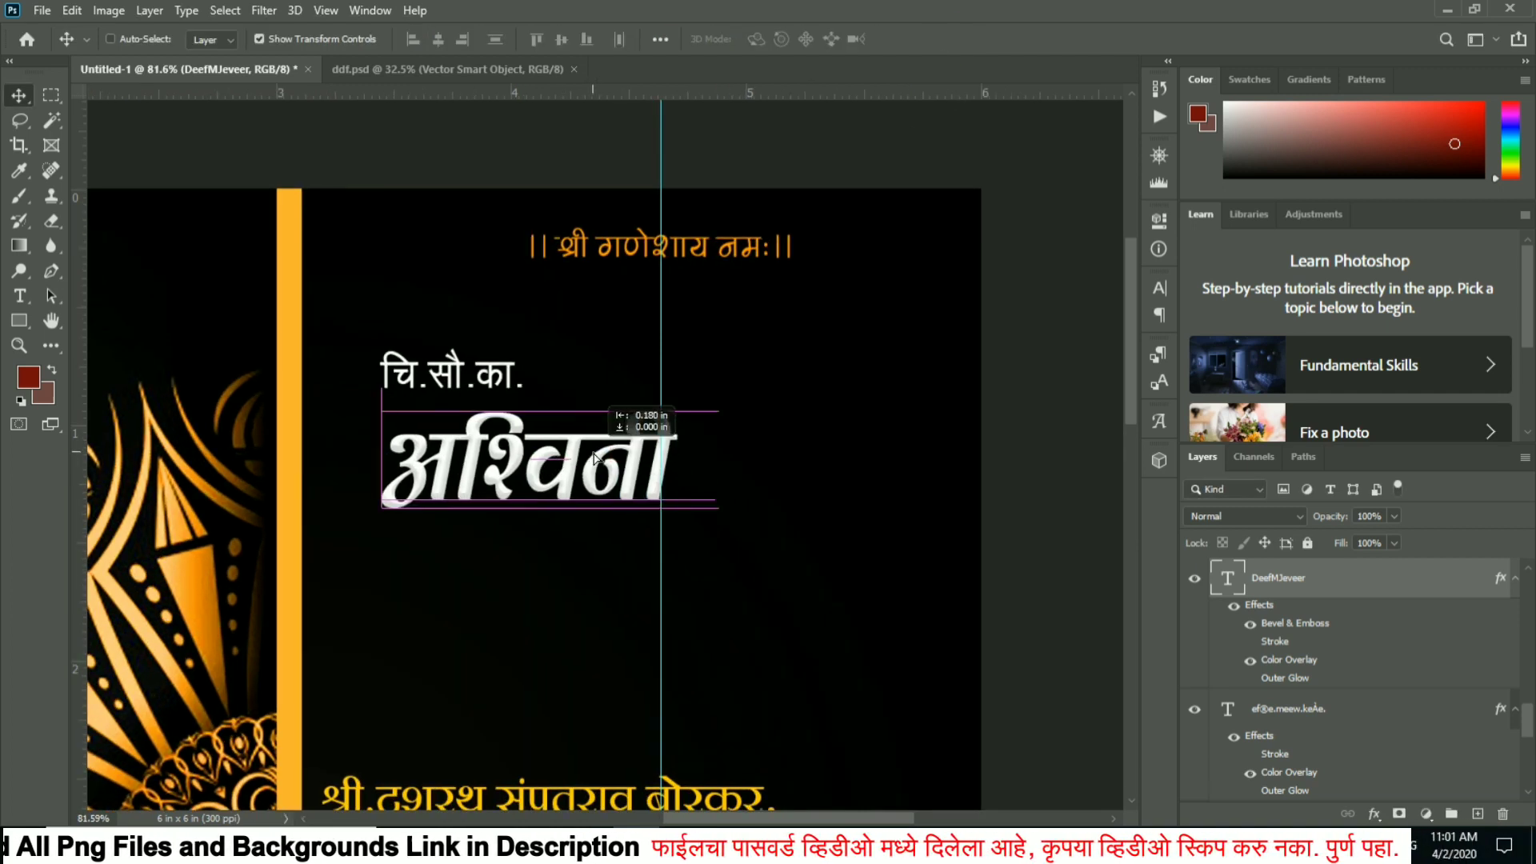
pyautogui.moveTo(721, 507); pyautogui.dragTo(683, 498)
pyautogui.scroll(-2, 684, 497)
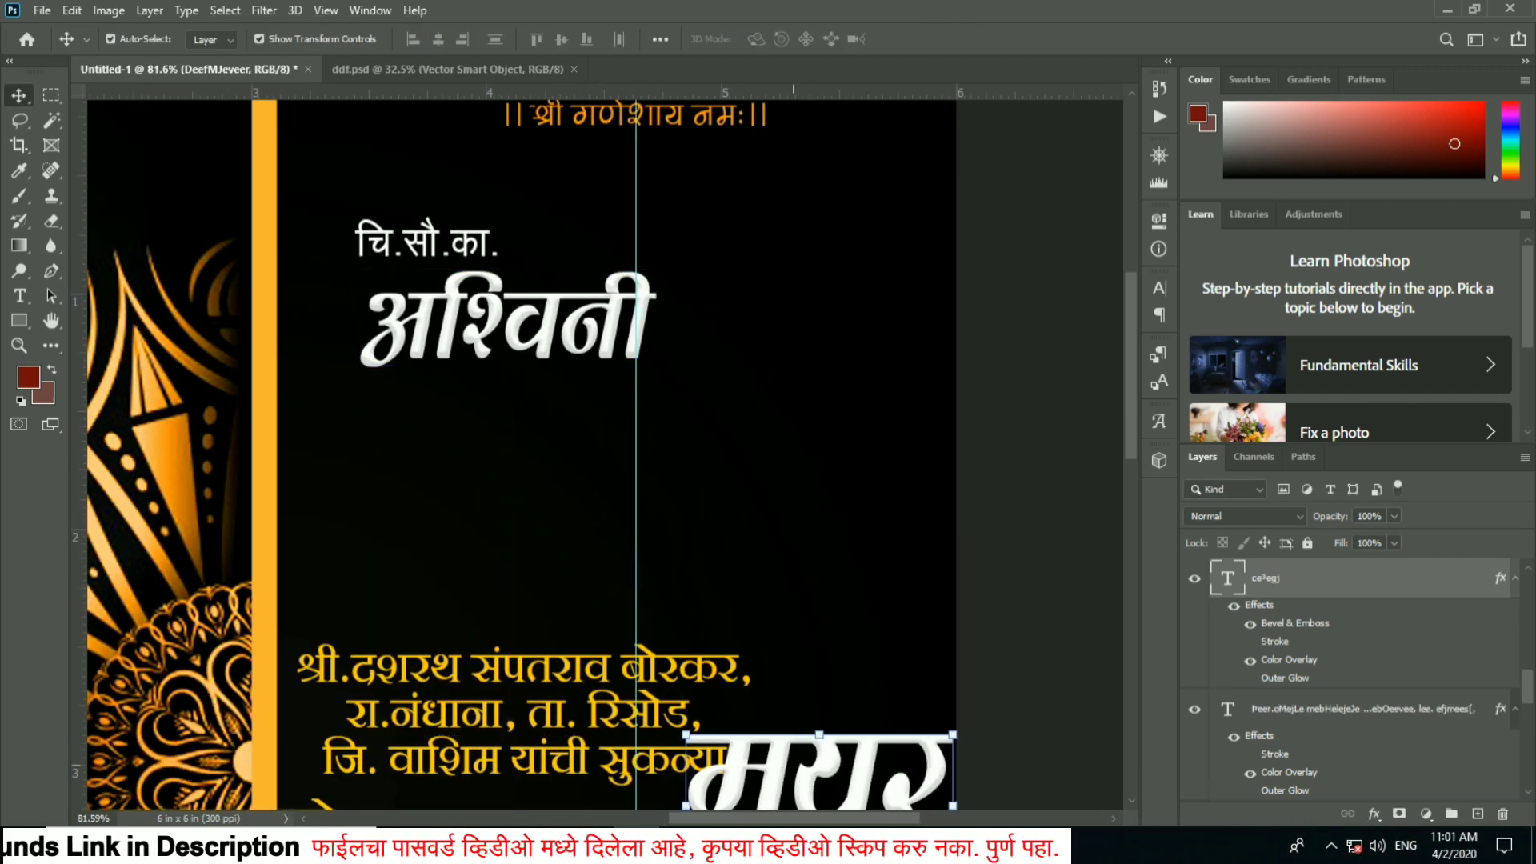
pyautogui.scroll(-1, 748, 525)
# Move the bride's parents text up under अश्विनी and scale it to about 77%.
pyautogui.keyDown('ctrl'); pyautogui.click(824, 596); pyautogui.keyUp('ctrl')
pyautogui.keyDown('ctrl'); pyautogui.click(624, 576); pyautogui.keyUp('ctrl')
pyautogui.moveTo(624, 576); pyautogui.dragTo(640, 400)
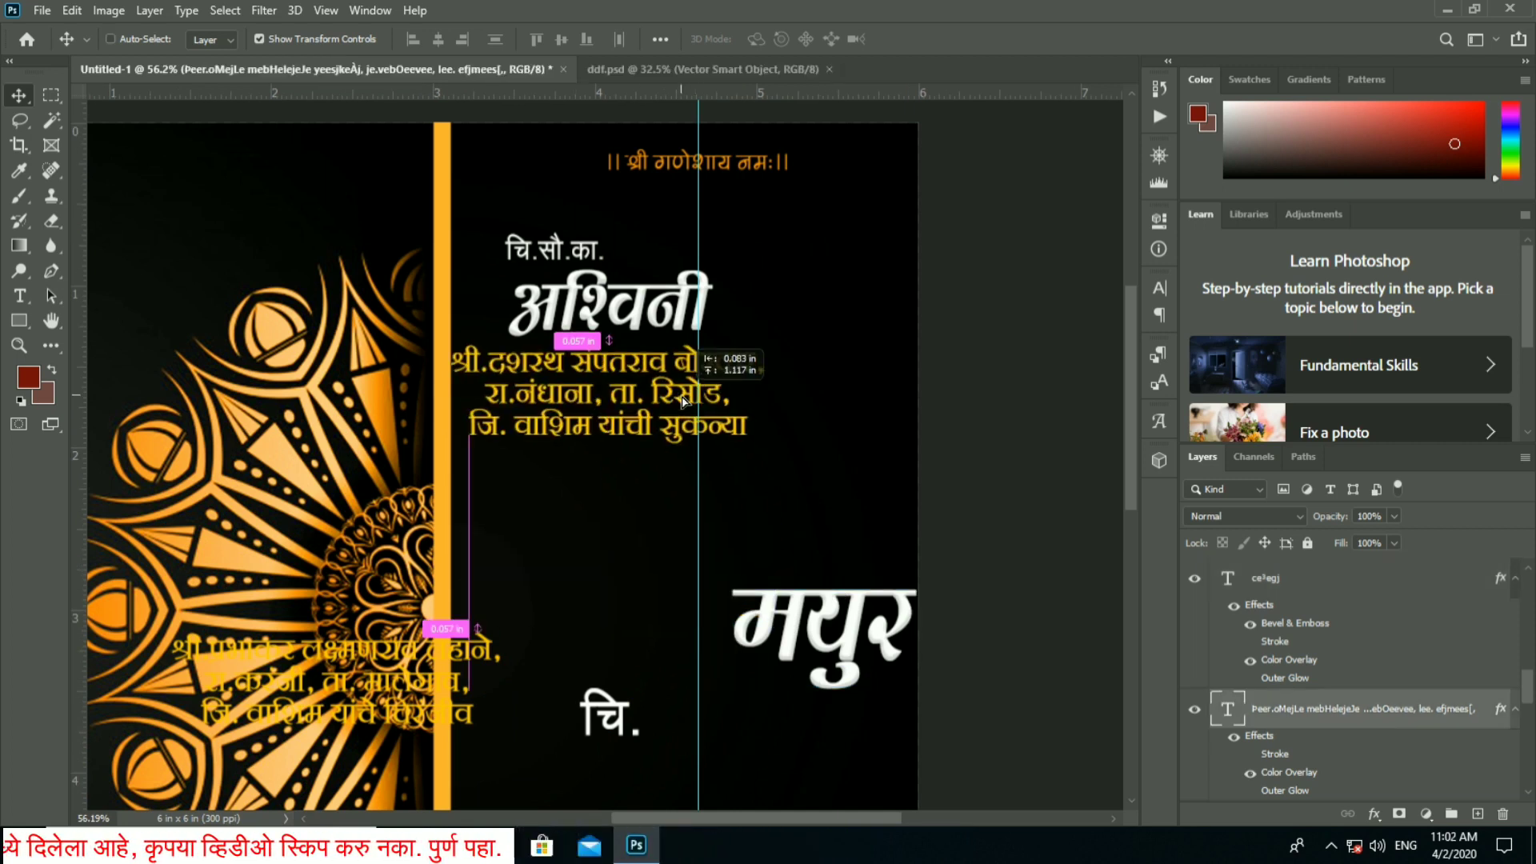
pyautogui.hotkey('ctrl', 't')
pyautogui.moveTo(800, 334)
pyautogui.mouseDown()
pyautogui.moveTo(720, 378)
pyautogui.moveTo(762, 348)
pyautogui.moveTo(866, 346)
pyautogui.mouseUp()
pyautogui.click(950, 39)
# Move अश्विनी toward the centre and enlarge it about its centre.
pyautogui.keyDown('ctrl'); pyautogui.click(620, 320); pyautogui.keyUp('ctrl')
pyautogui.scroll(1, 640, 360)
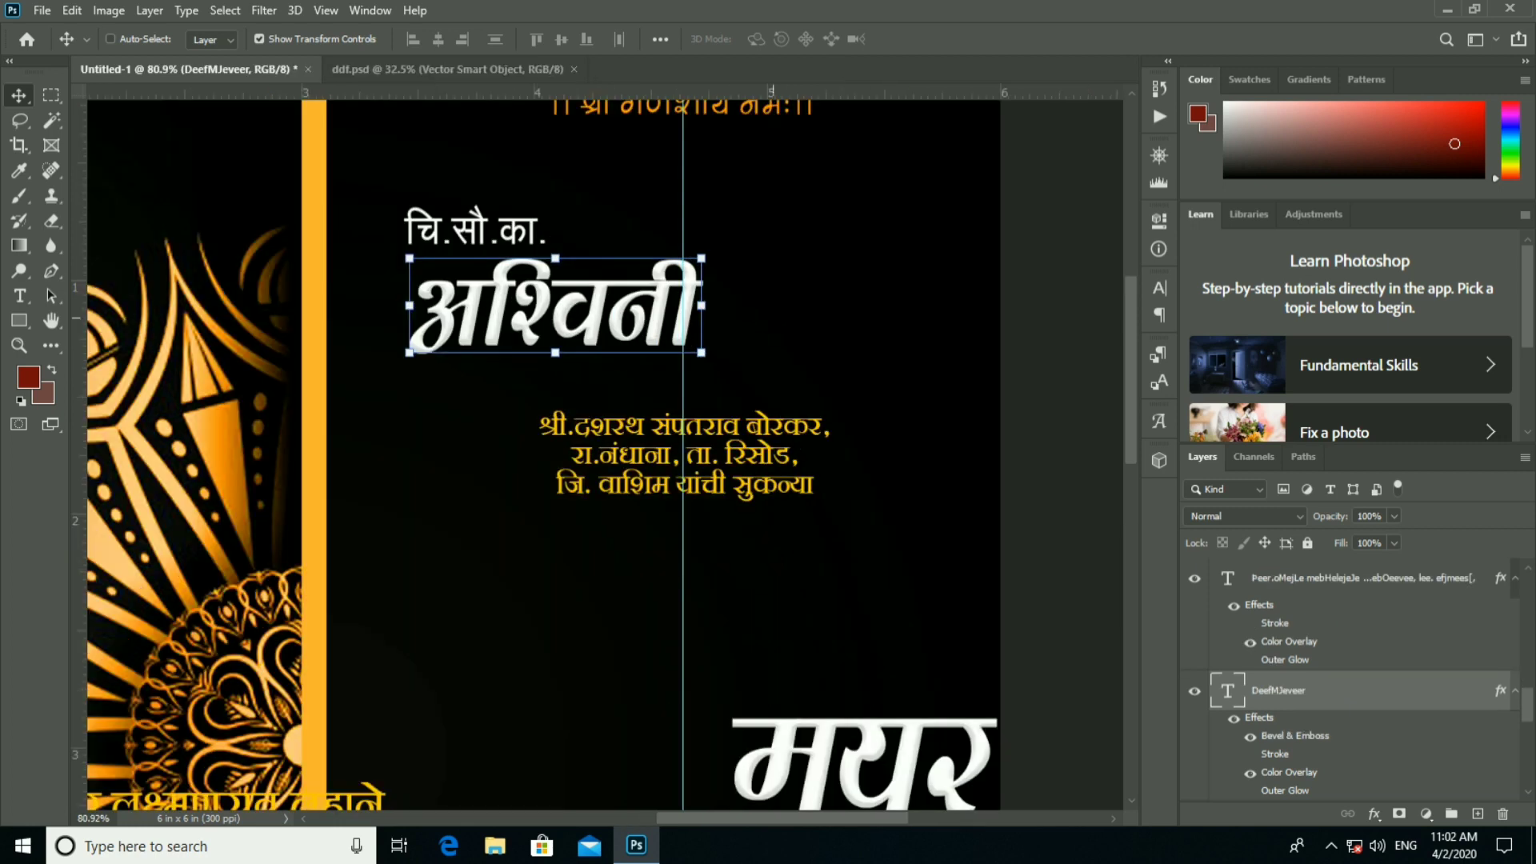
pyautogui.scroll(1, 640, 360)
pyautogui.moveTo(640, 408); pyautogui.dragTo(704, 404)
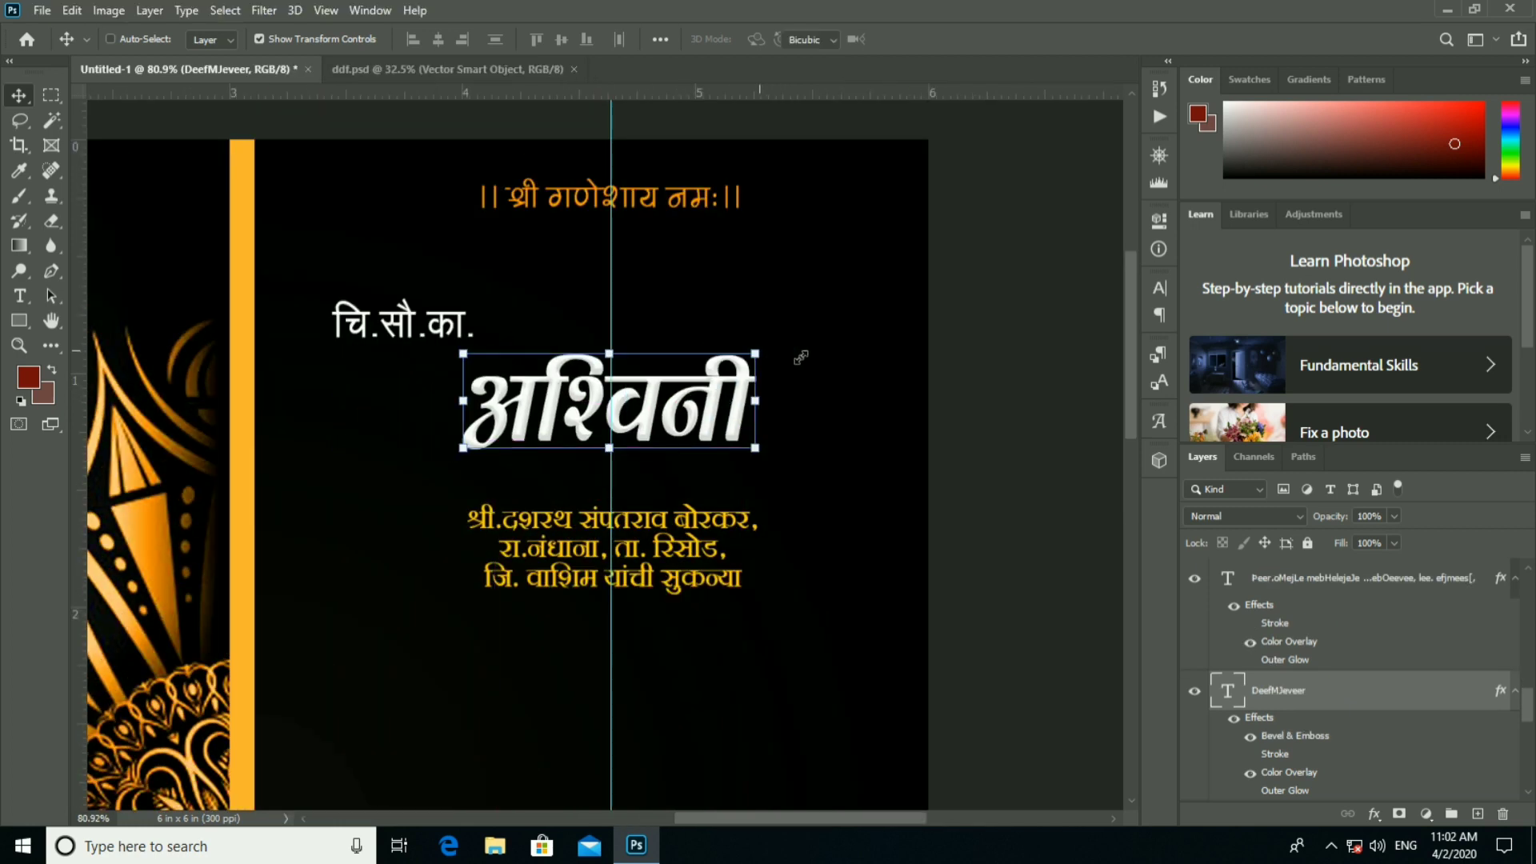
pyautogui.hotkey('ctrl', 't')
pyautogui.moveTo(755, 353); pyautogui.dragTo(781, 336)
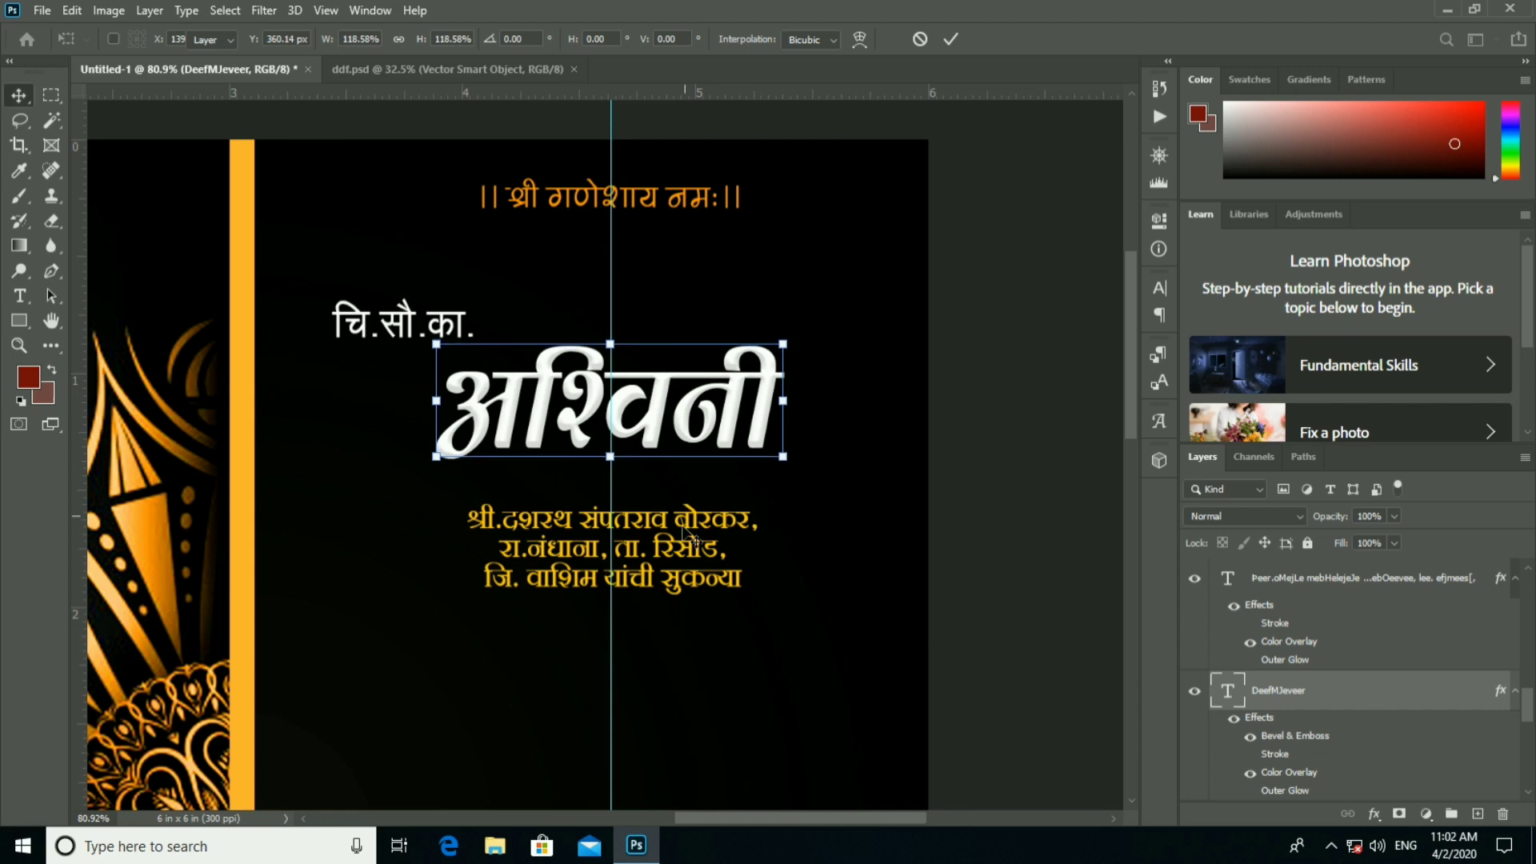
pyautogui.press('Return')
# Resize the bride's parents' text block to fit snugly beneath the enlarged name.
pyautogui.keyDown('ctrl'); pyautogui.click(685, 531); pyautogui.keyUp('ctrl')
pyautogui.moveTo(685, 531)
pyautogui.mouseDown()
pyautogui.moveTo(783, 491)
pyautogui.moveTo(765, 493)
pyautogui.mouseUp()
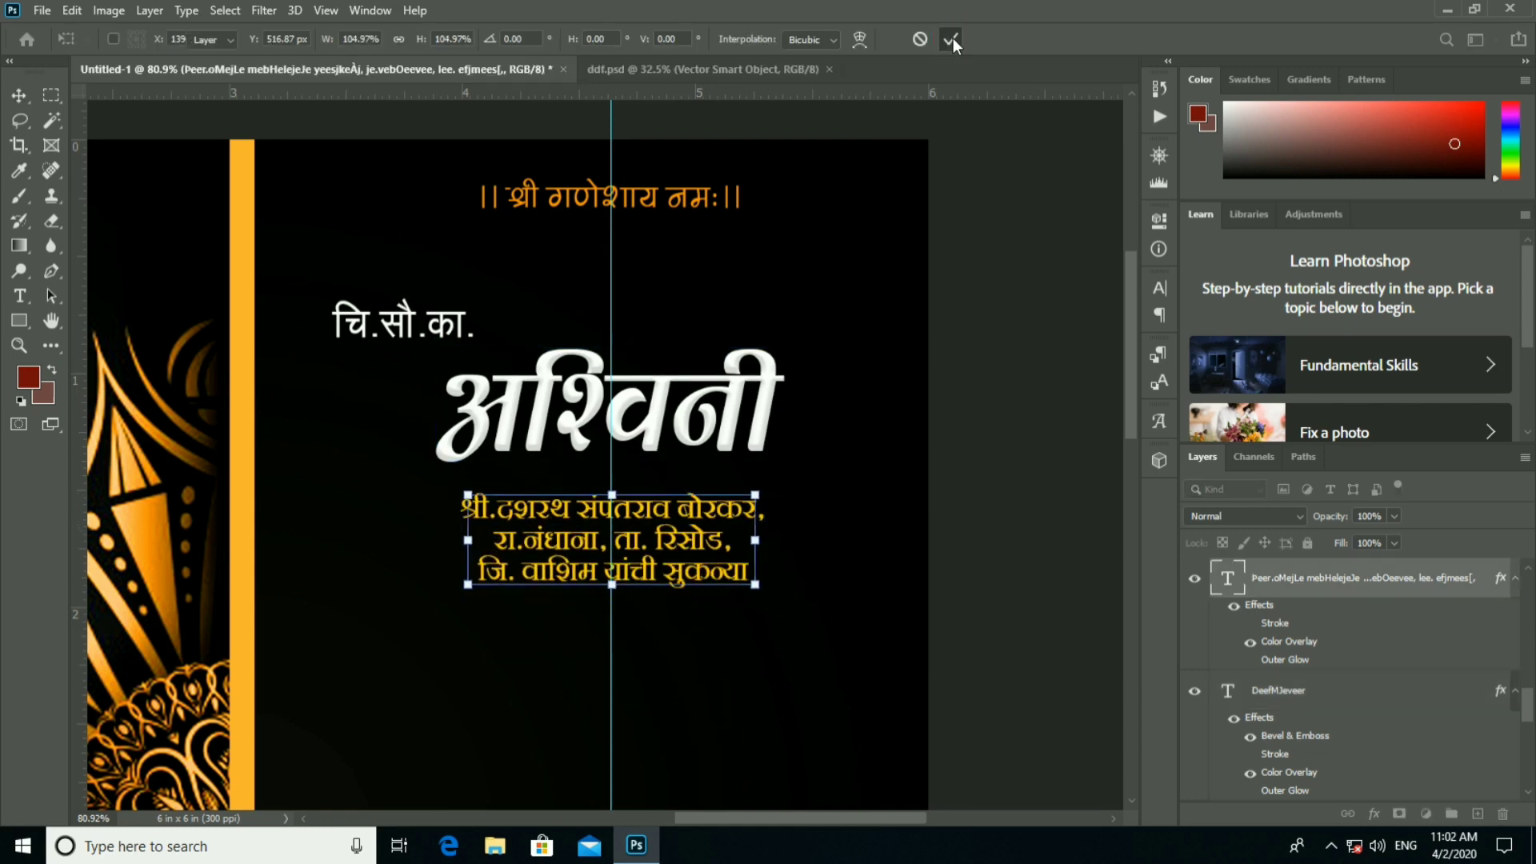
pyautogui.click(951, 40)
pyautogui.keyDown('ctrl'); pyautogui.click(460, 325); pyautogui.keyUp('ctrl')
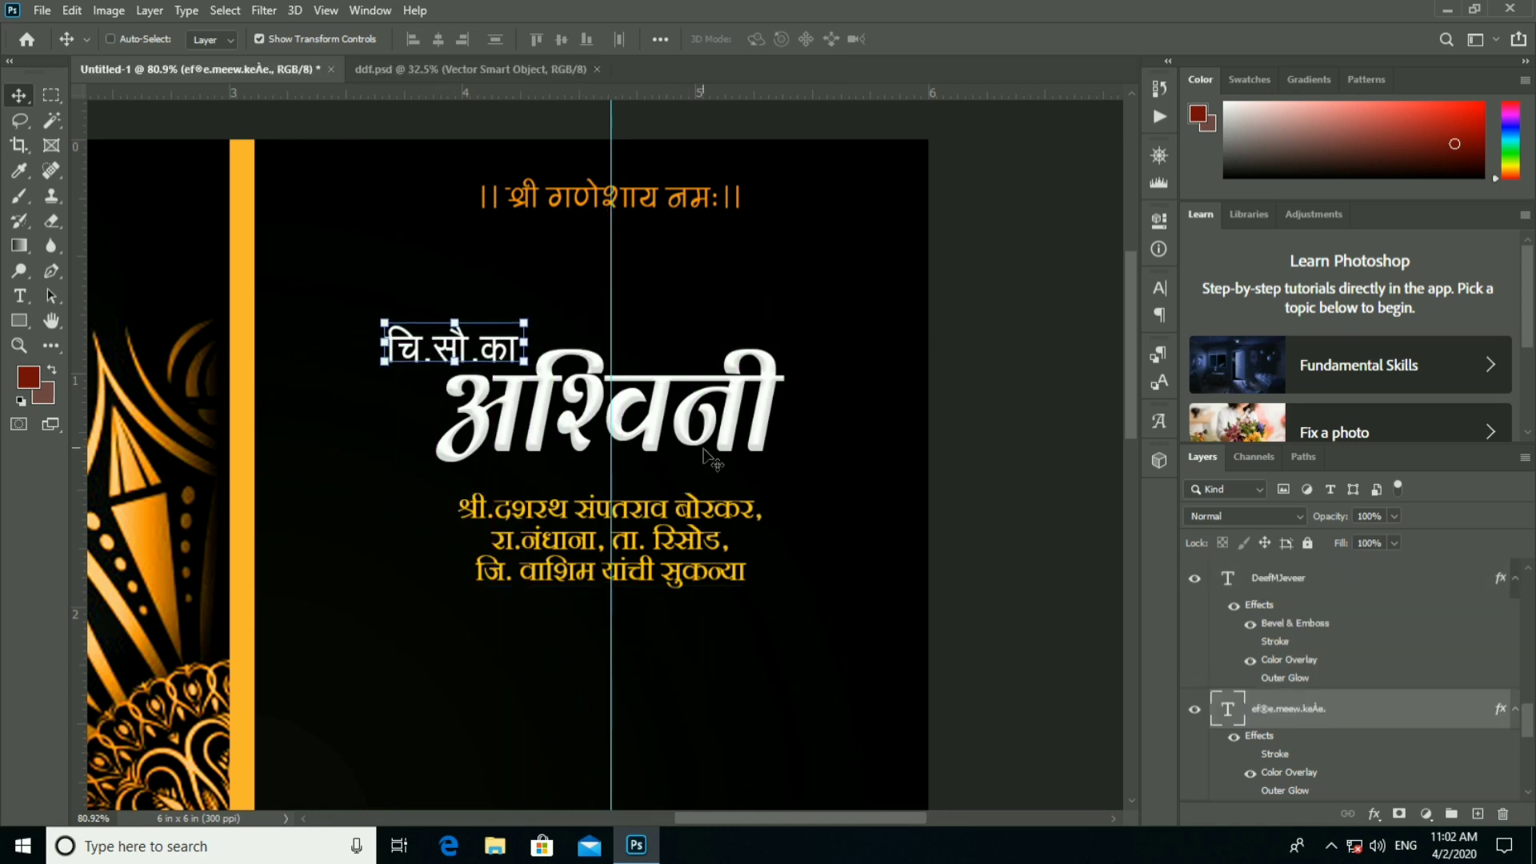
pyautogui.keyDown('ctrl'); pyautogui.click(693, 530); pyautogui.keyUp('ctrl')
pyautogui.scroll(-3, 661, 442)
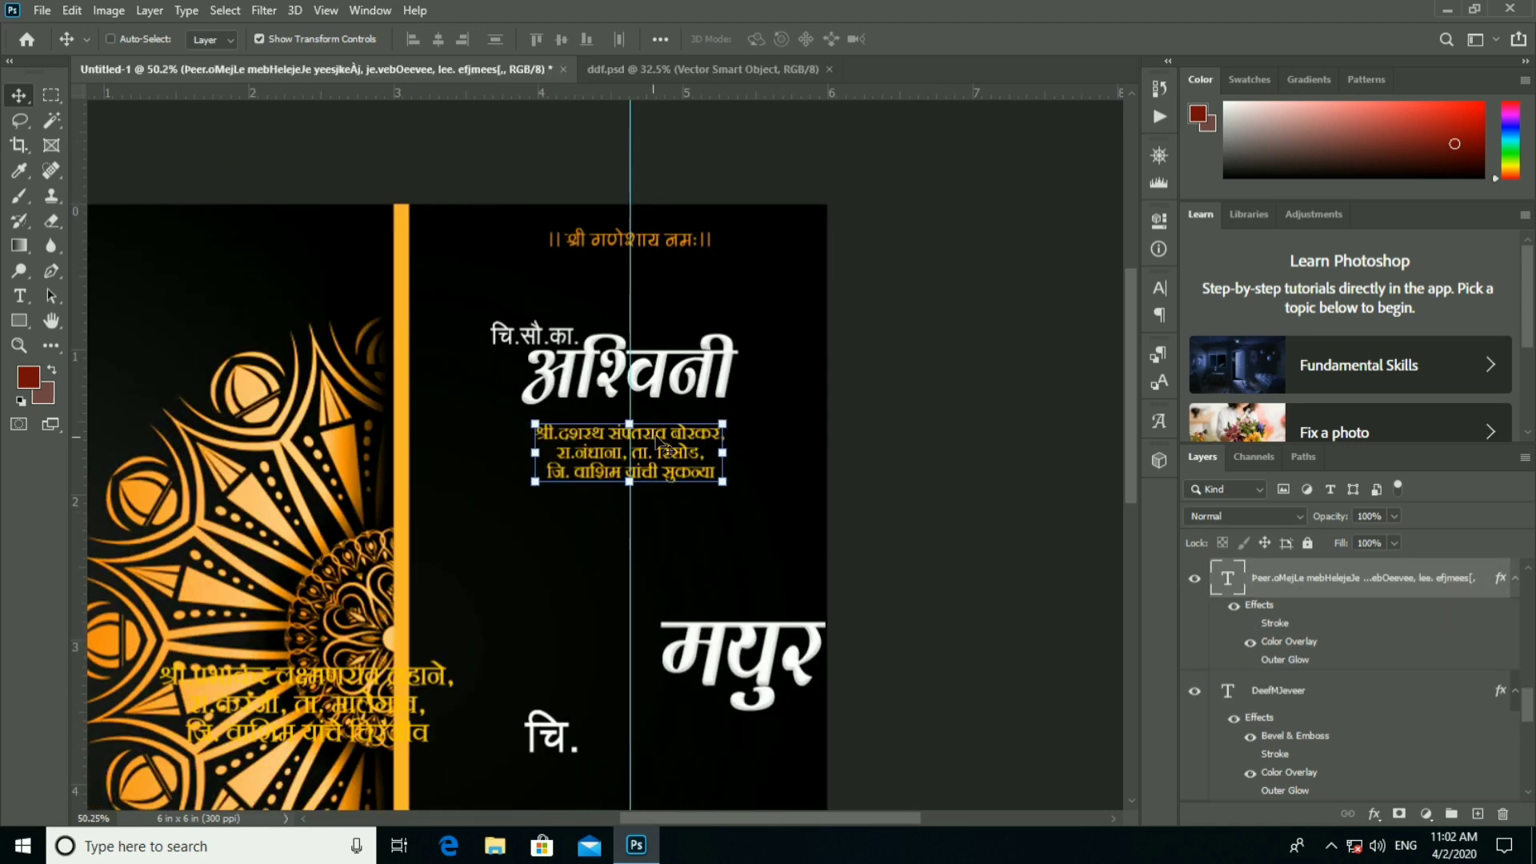
pyautogui.scroll(3, 659, 445)
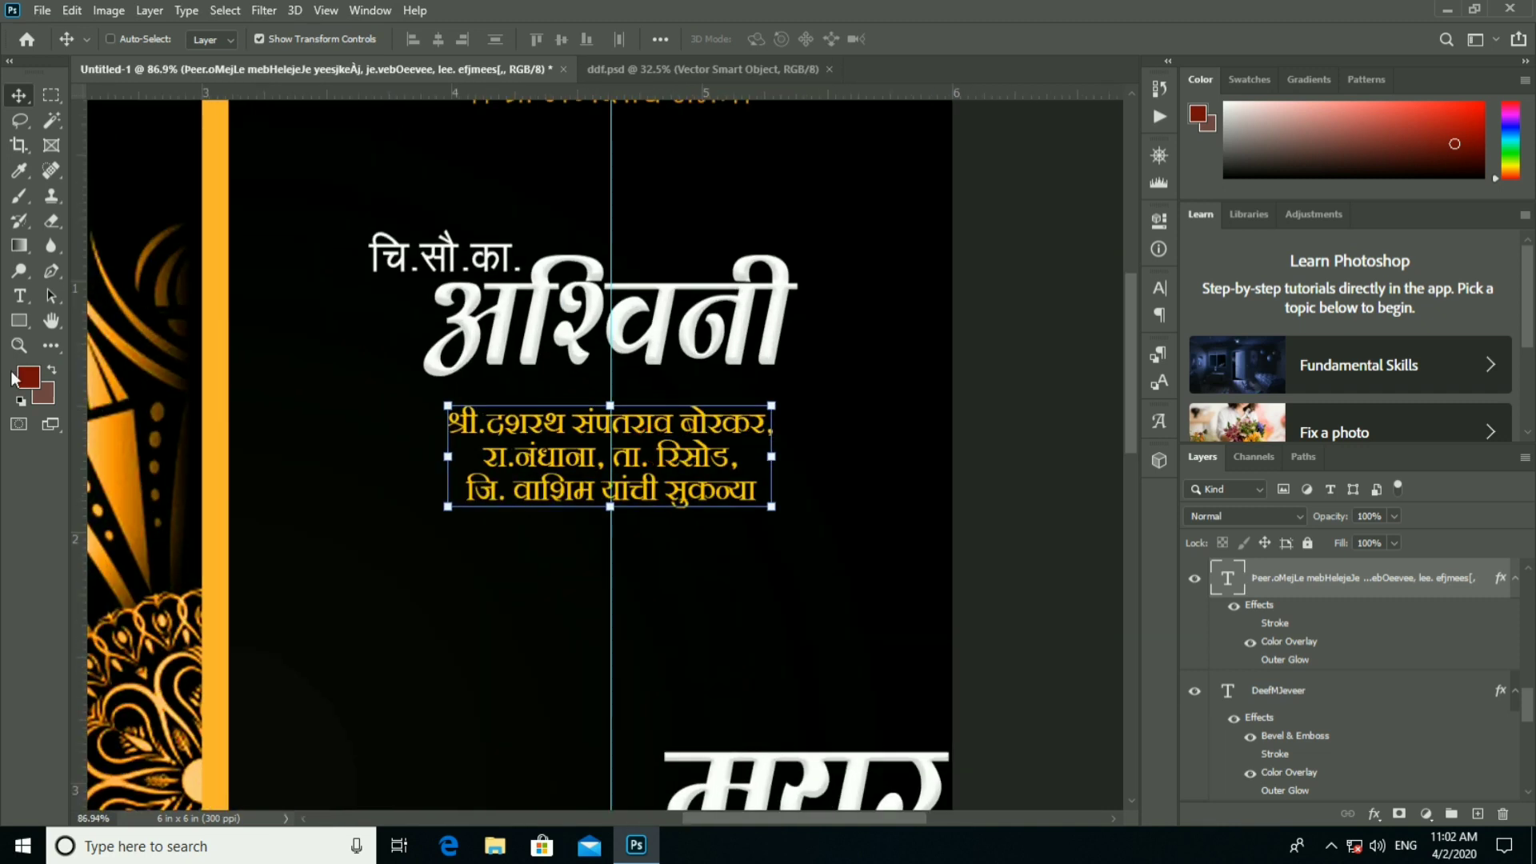
# Rewrap the bride's parents' text onto two lines with the Type tool.
pyautogui.press('t')
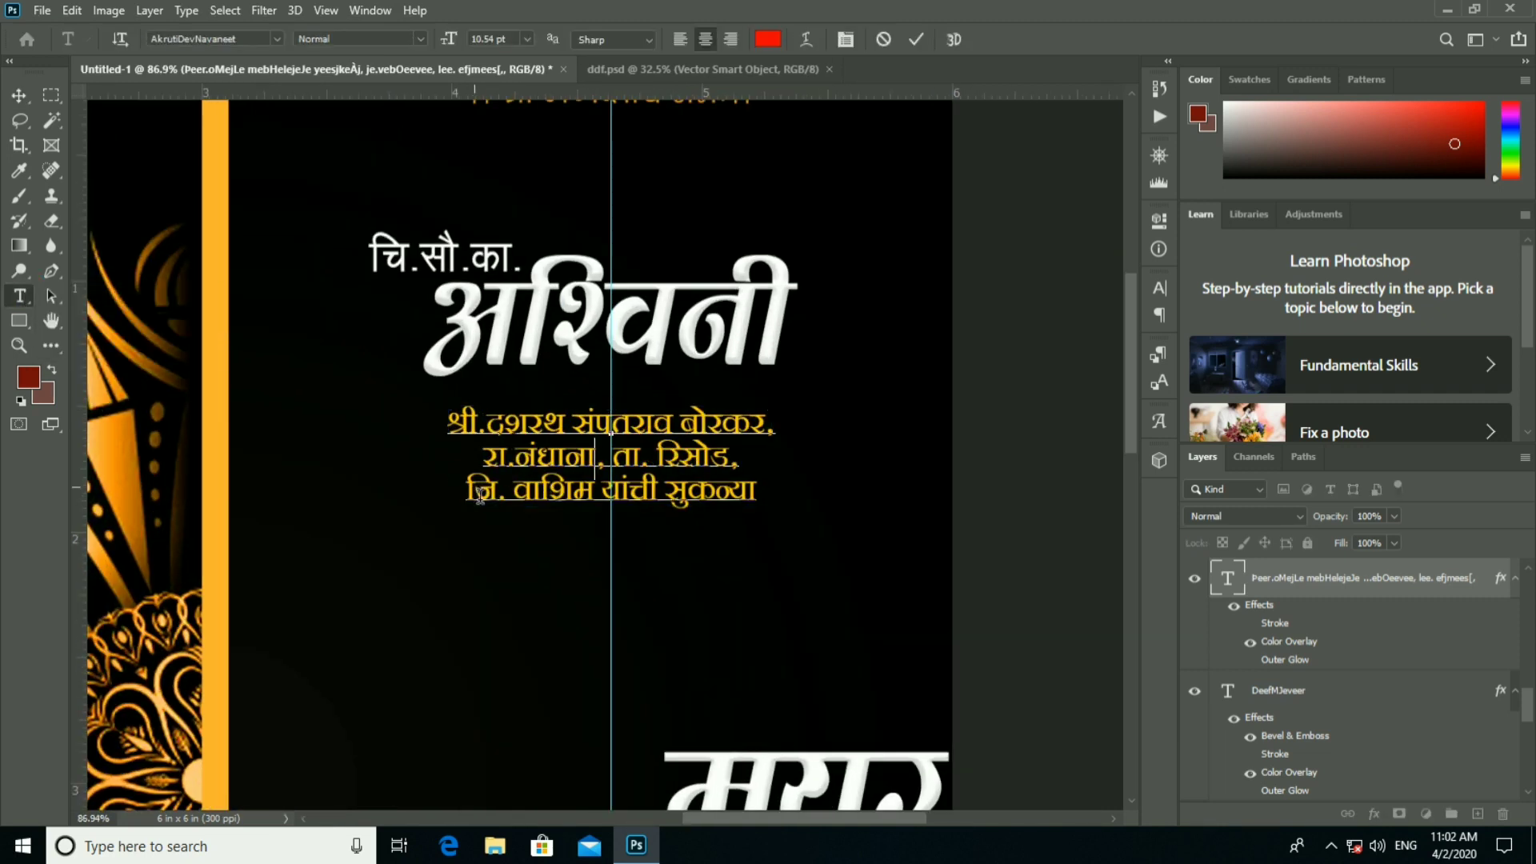
pyautogui.click(28, 103)
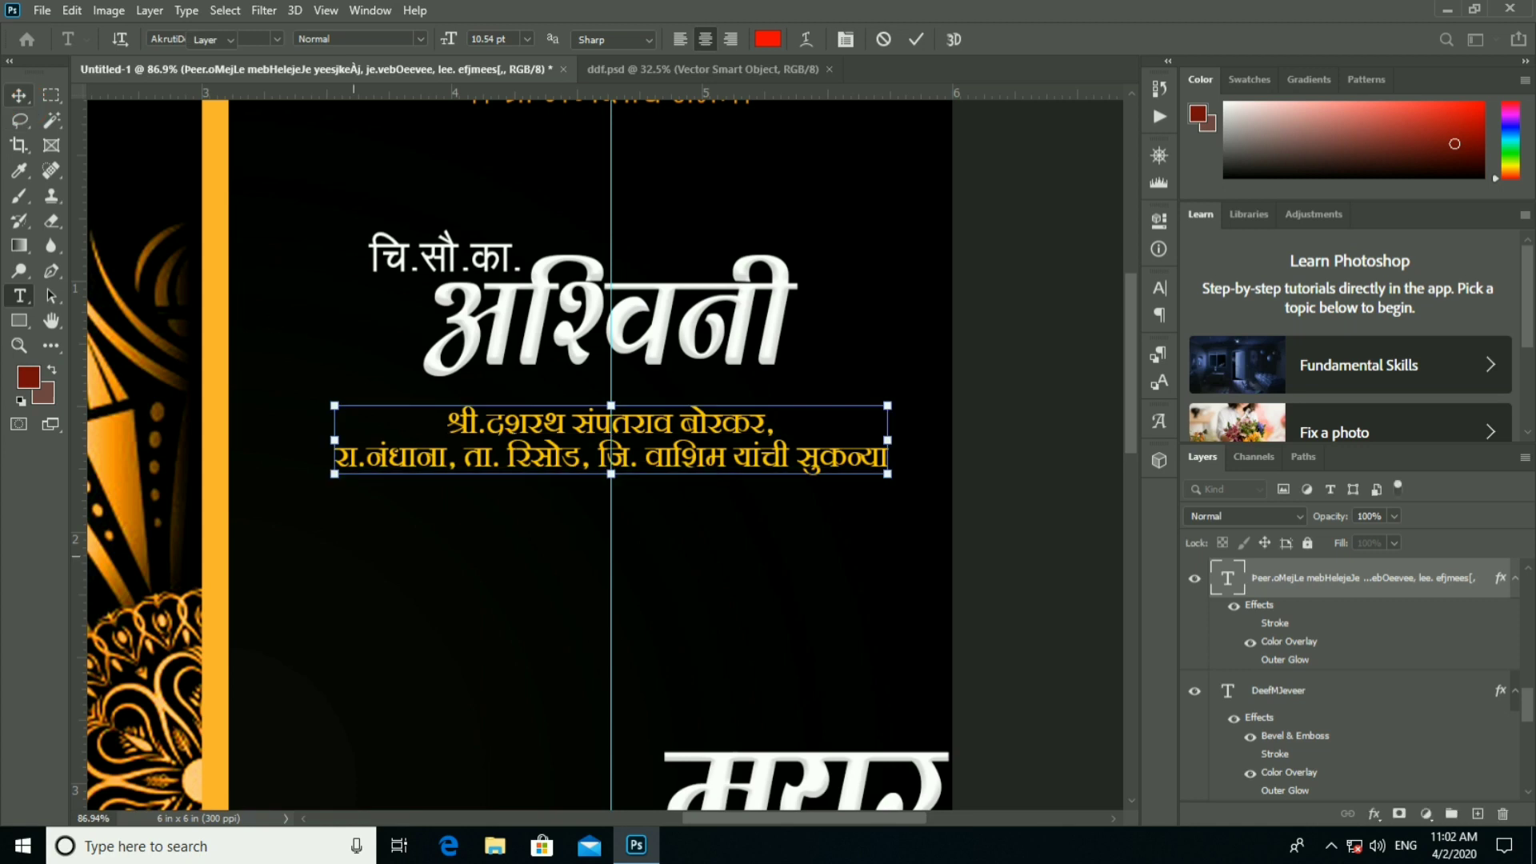
pyautogui.moveTo(729, 372); pyautogui.dragTo(681, 544)
pyautogui.scroll(-3, 730, 411)
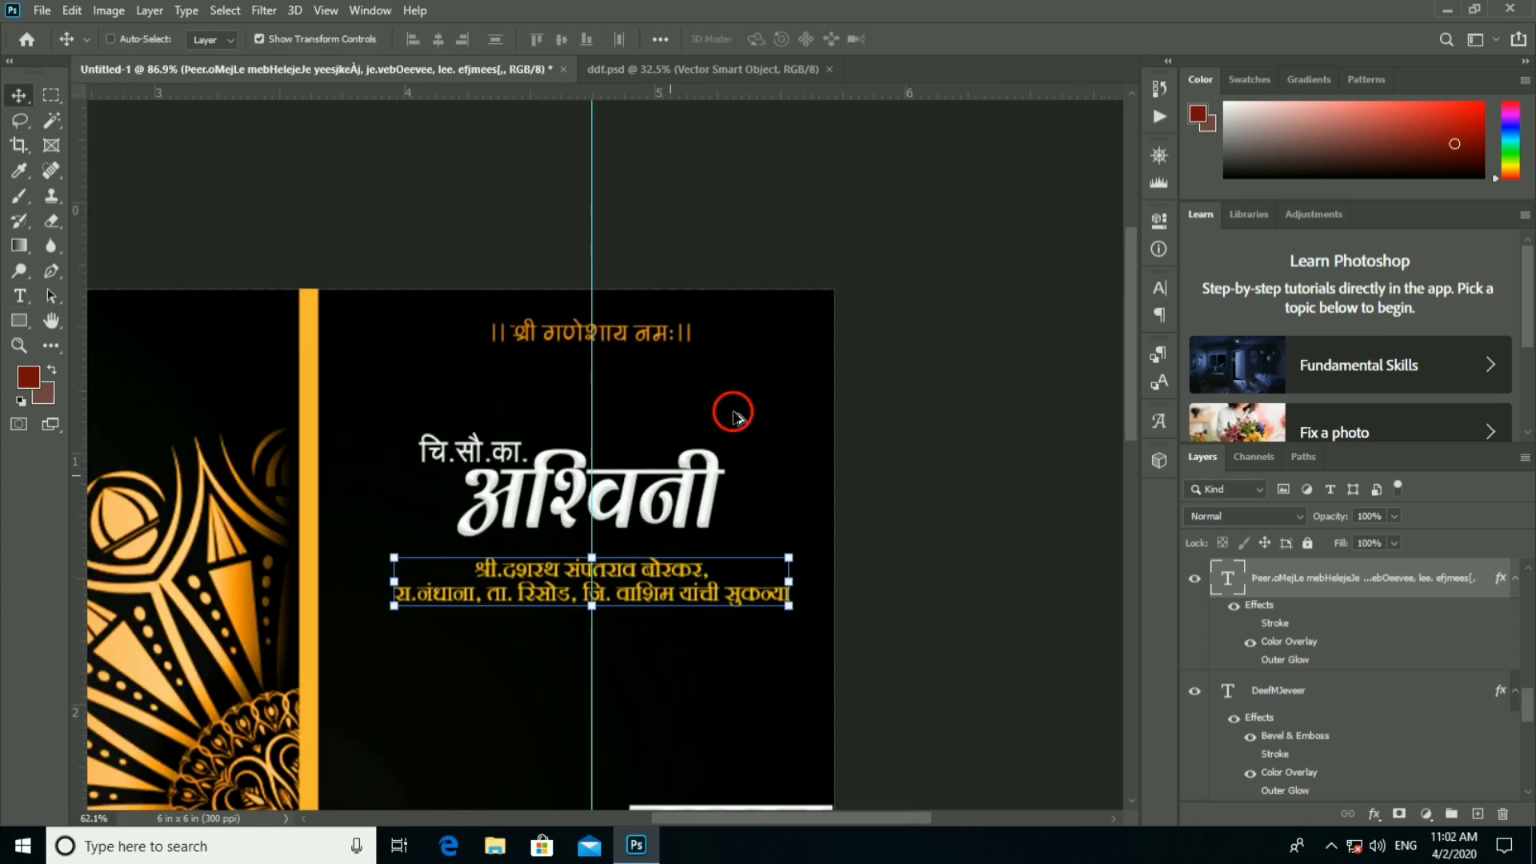
pyautogui.scroll(2, 759, 532)
# Centre मयुर below the parents' text and shrink it and the चि. prefix slightly.
pyautogui.moveTo(760, 532); pyautogui.dragTo(764, 585)
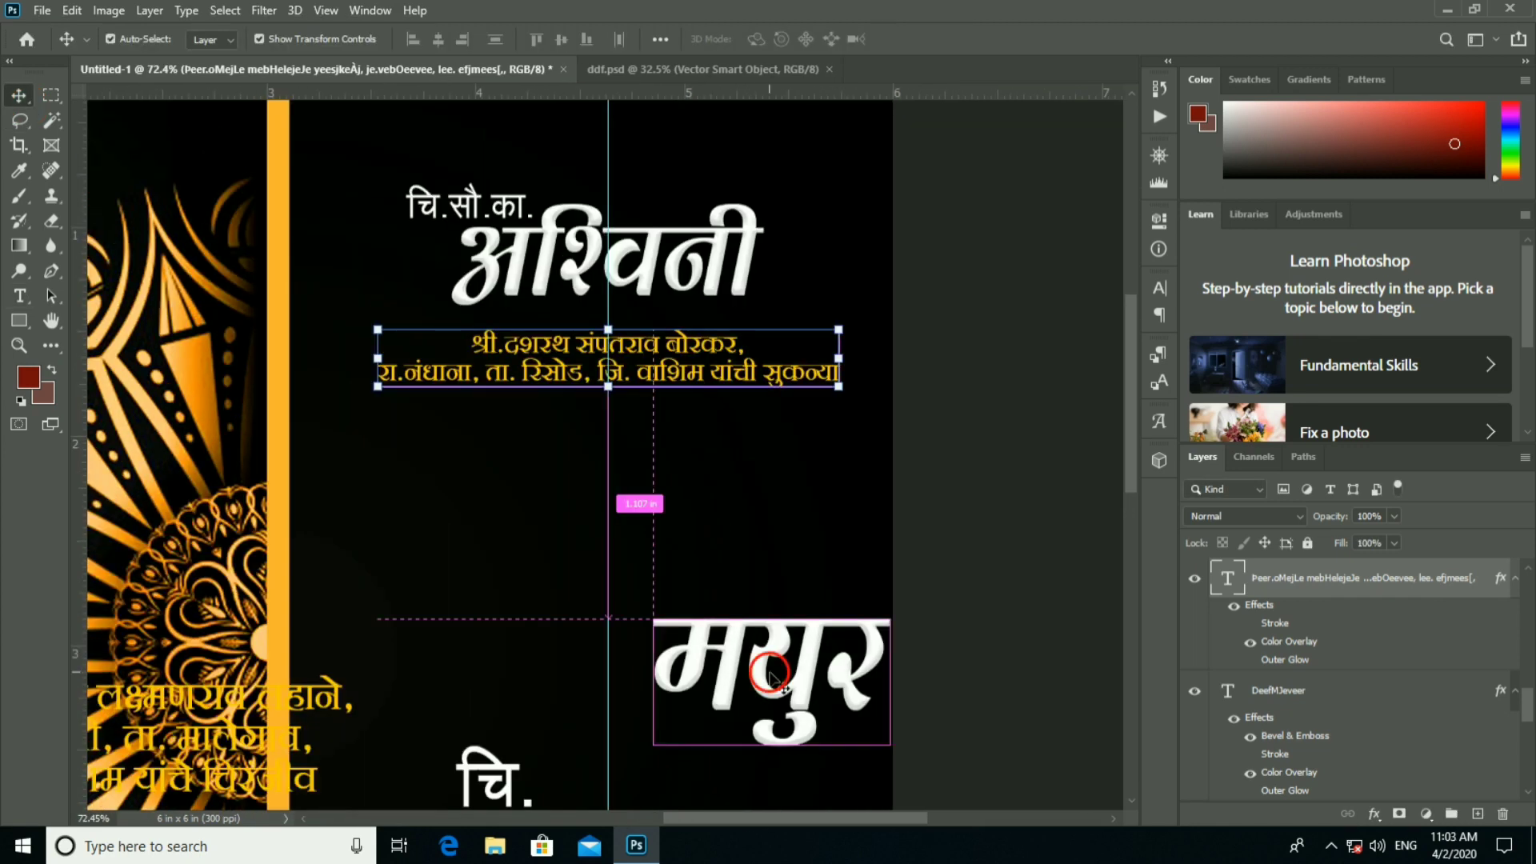
pyautogui.moveTo(820, 673)
pyautogui.mouseDown()
pyautogui.moveTo(657, 488)
pyautogui.moveTo(670, 480)
pyautogui.moveTo(661, 518)
pyautogui.mouseUp()
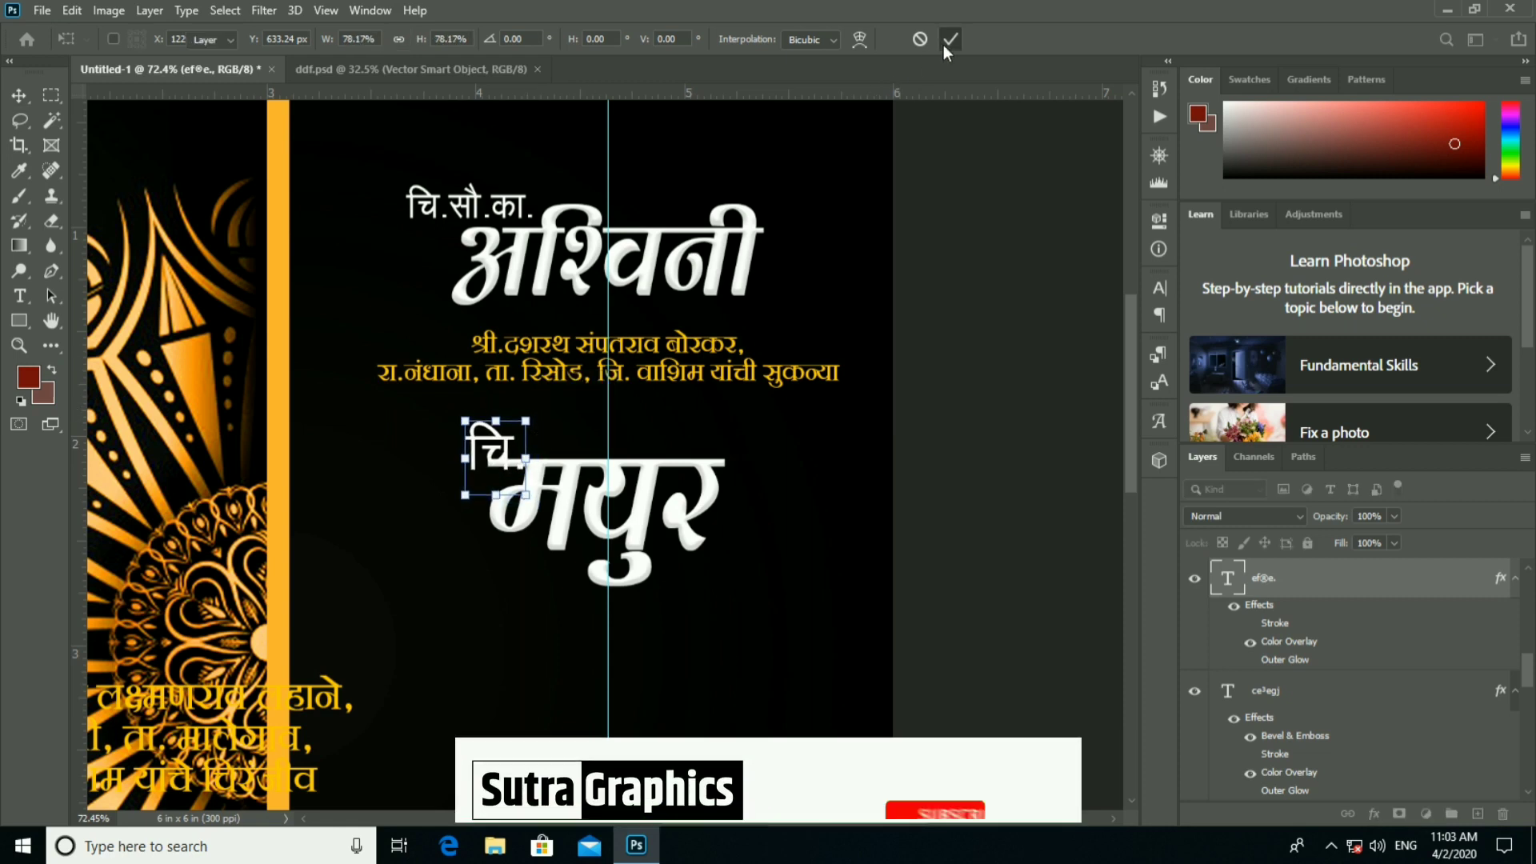
pyautogui.click(950, 38)
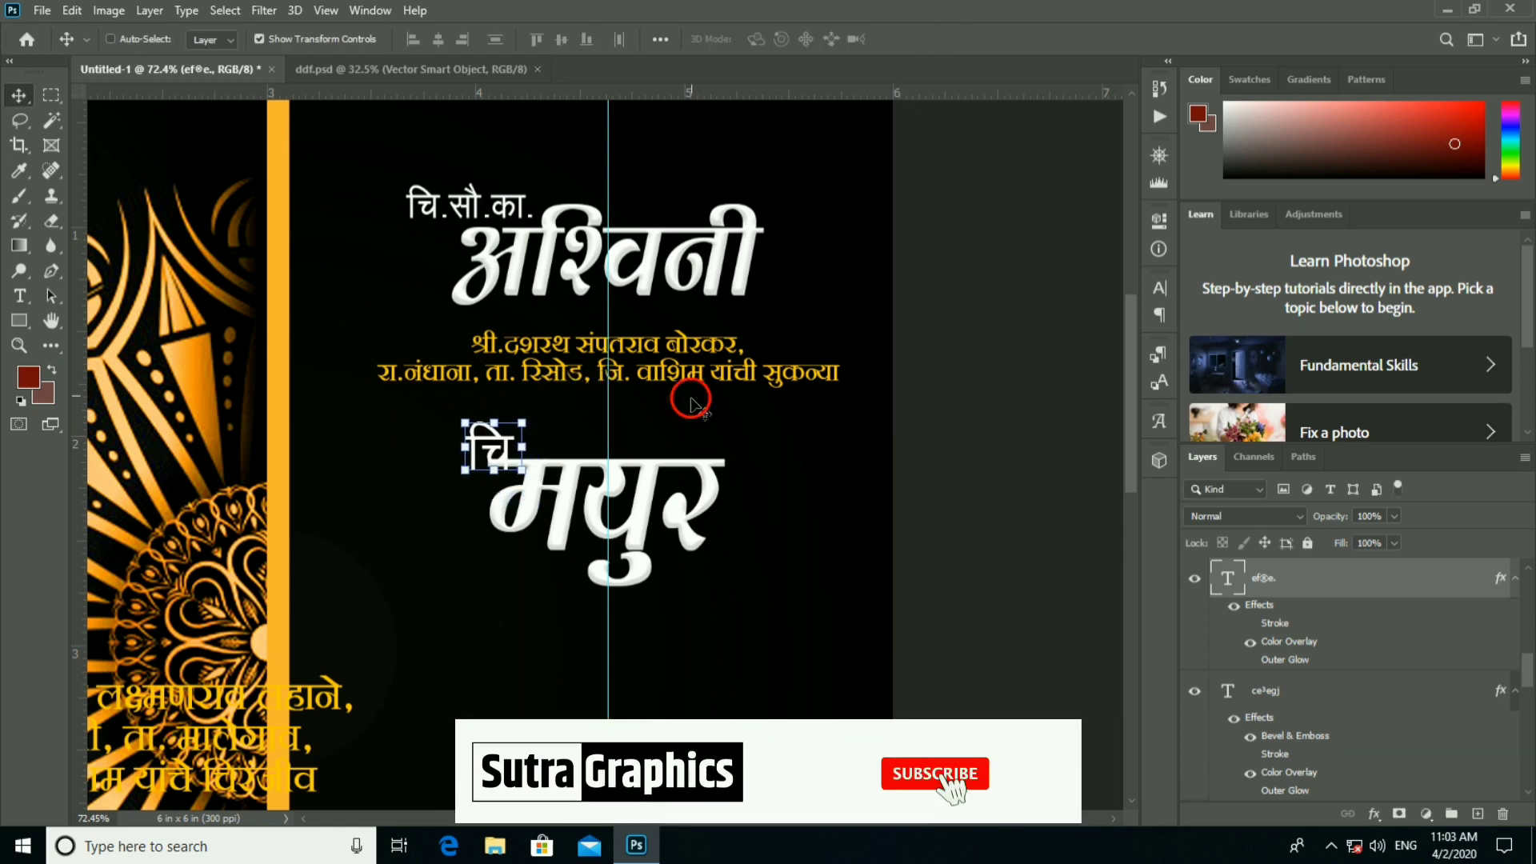
pyautogui.keyDown('ctrl'); pyautogui.keyDown('shift'); pyautogui.click(648, 464); pyautogui.keyUp('shift'); pyautogui.keyUp('ctrl')
pyautogui.hotkey('ctrl', 't')
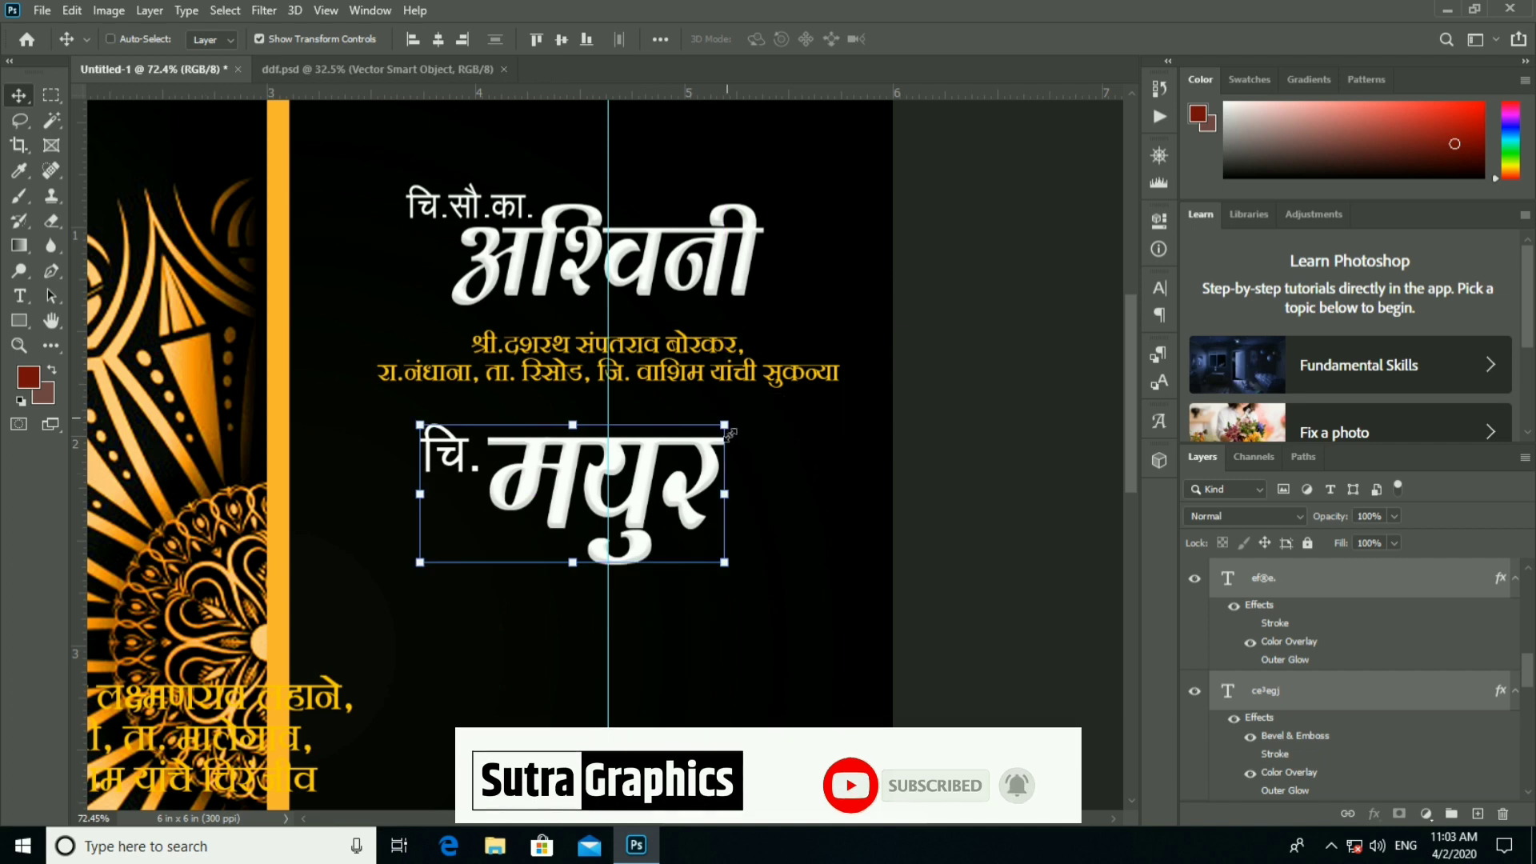
pyautogui.moveTo(725, 446); pyautogui.dragTo(714, 430)
pyautogui.click(950, 39)
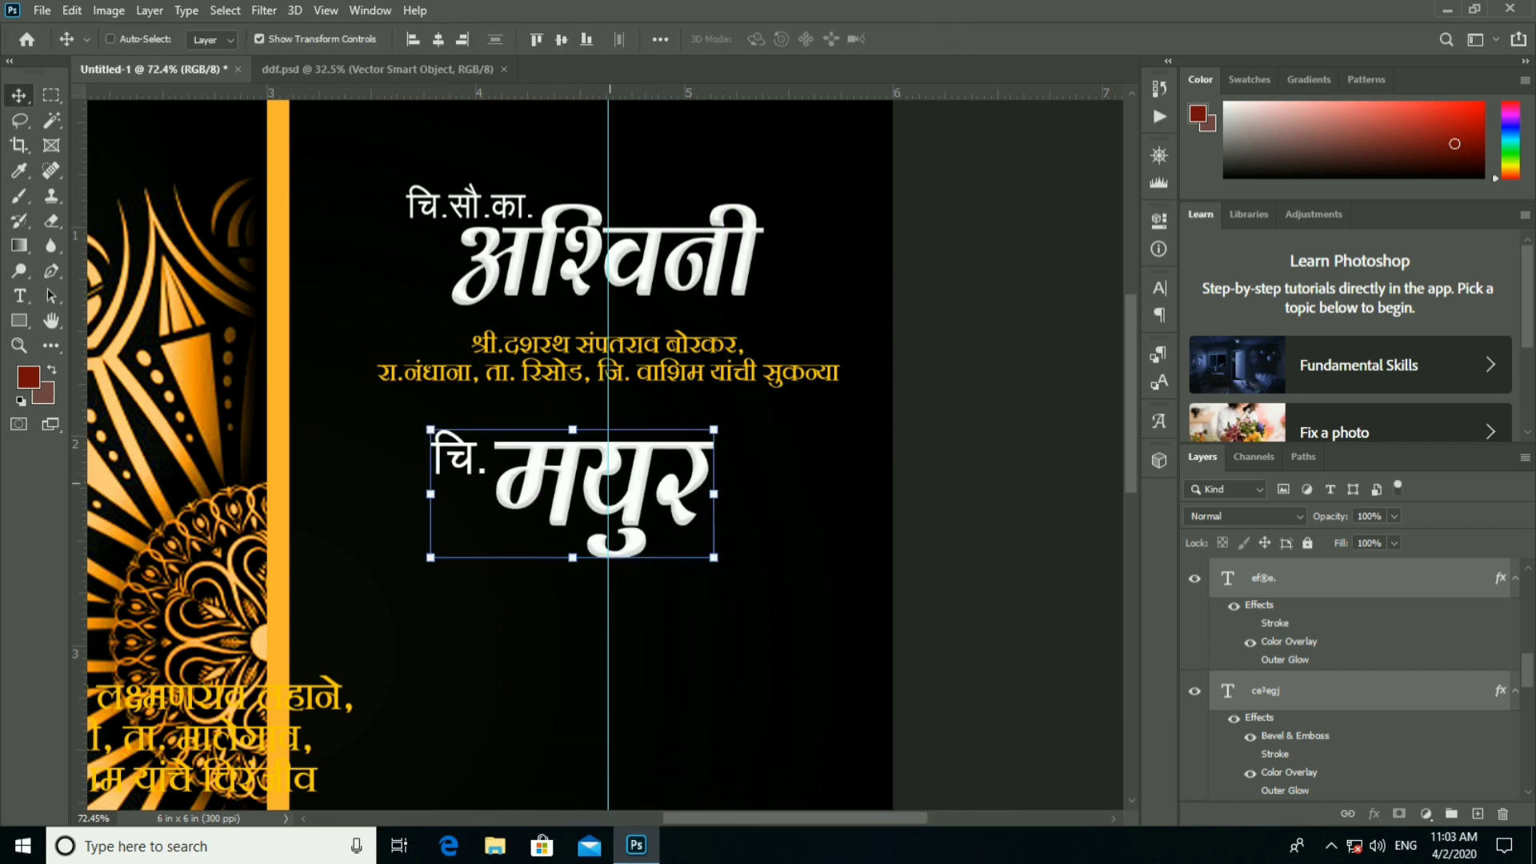
pyautogui.keyDown('ctrl'); pyautogui.click(632, 478); pyautogui.keyUp('ctrl')
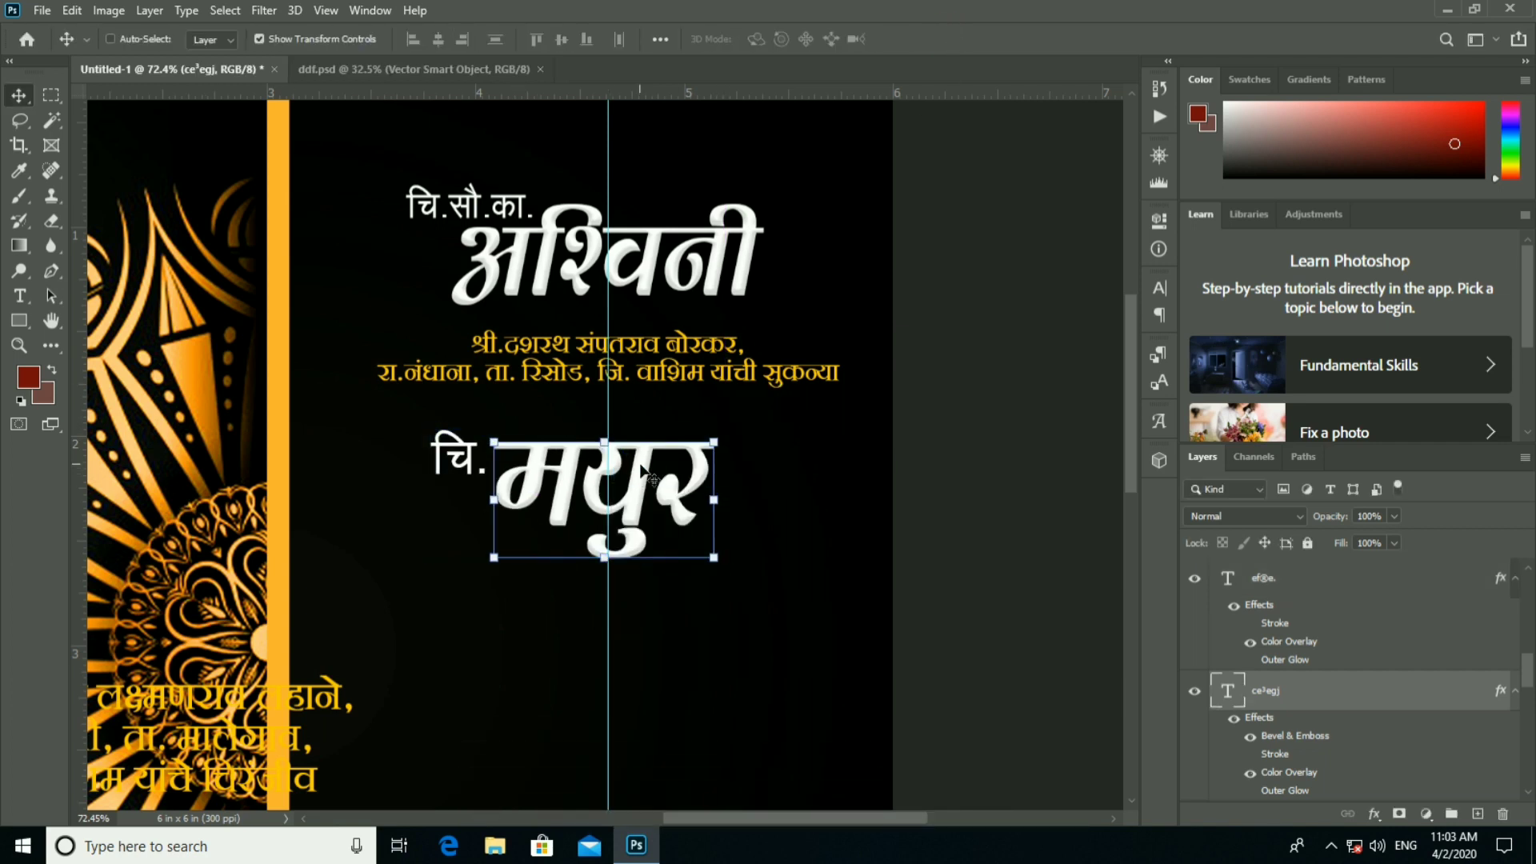
pyautogui.keyDown('shift'); pyautogui.click(462, 468); pyautogui.keyUp('shift')
pyautogui.hotkey('ctrl', '-')
pyautogui.hotkey('ctrl', '-')
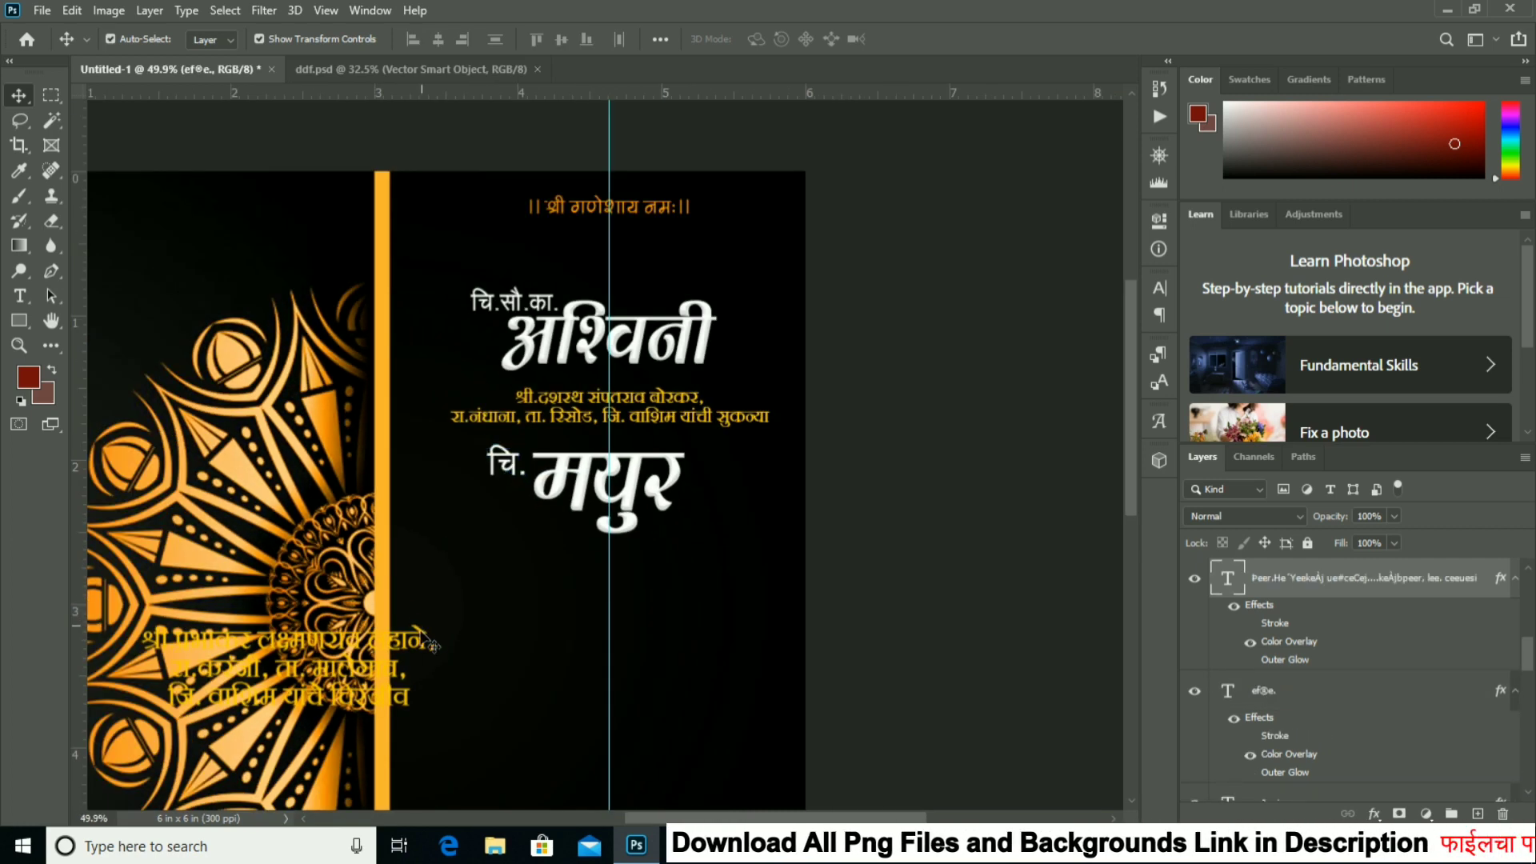
# Move the श्री.प्रभाकर parents' text under मयुर and join its lines into two.
pyautogui.moveTo(434, 644); pyautogui.dragTo(742, 660)
pyautogui.scroll(3, 680, 550)
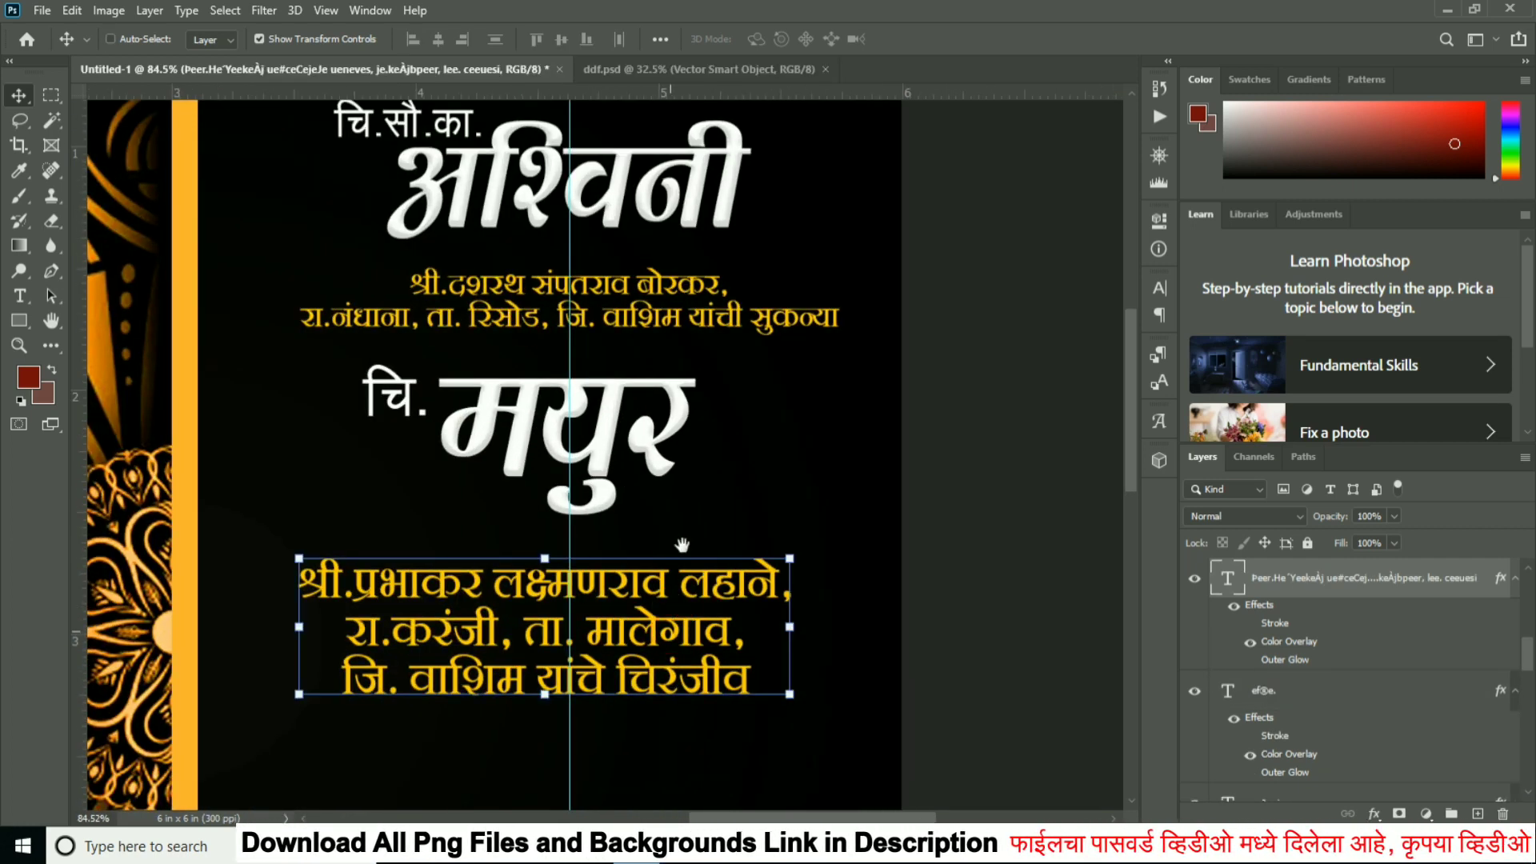
pyautogui.moveTo(683, 545); pyautogui.dragTo(682, 432)
pyautogui.rightClick(20, 296)
pyautogui.click(96, 294)
pyautogui.click(346, 600)
pyautogui.press('BackSpace')
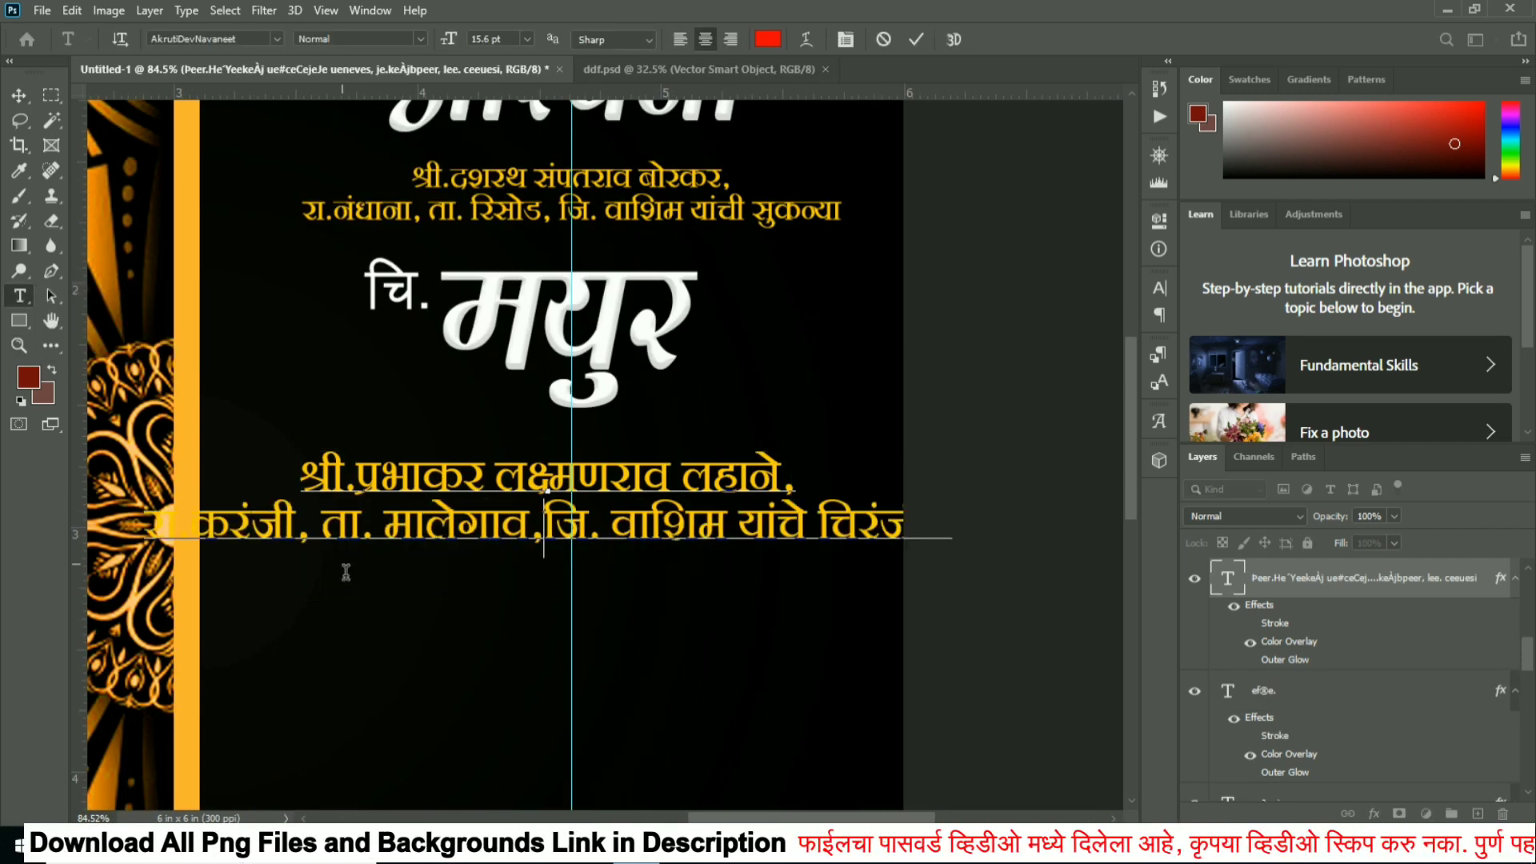
# Scale the groom's parents' text down and centre it beneath मयुर.
pyautogui.hotkey('ctrl', 't')
pyautogui.scroll(-2, 846, 493)
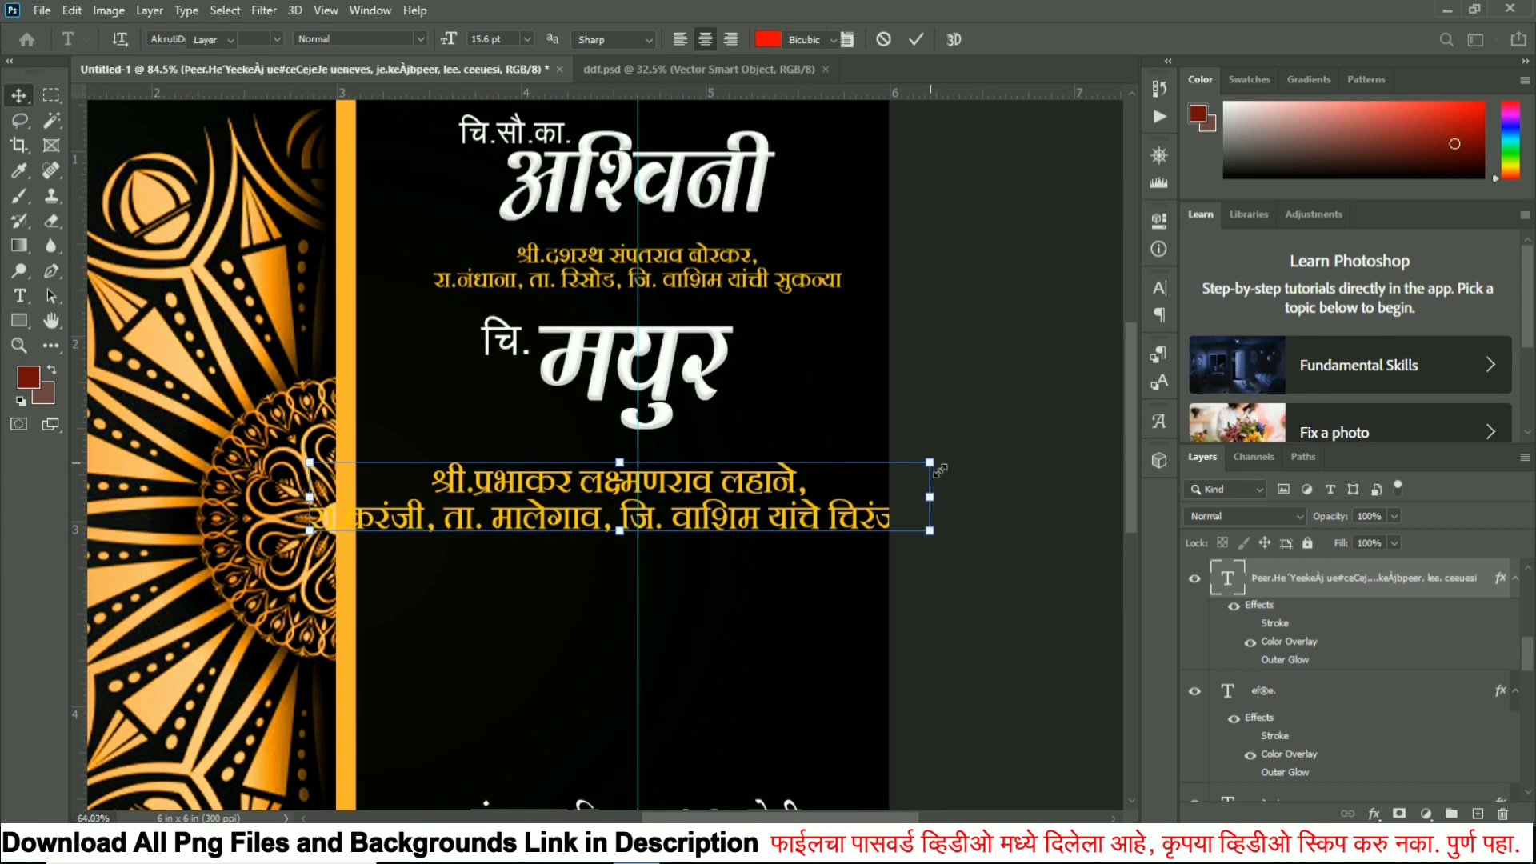
pyautogui.moveTo(940, 470); pyautogui.dragTo(828, 485)
pyautogui.press('Return')
pyautogui.moveTo(686, 511); pyautogui.dragTo(708, 480)
pyautogui.hotkey('ctrl', 't')
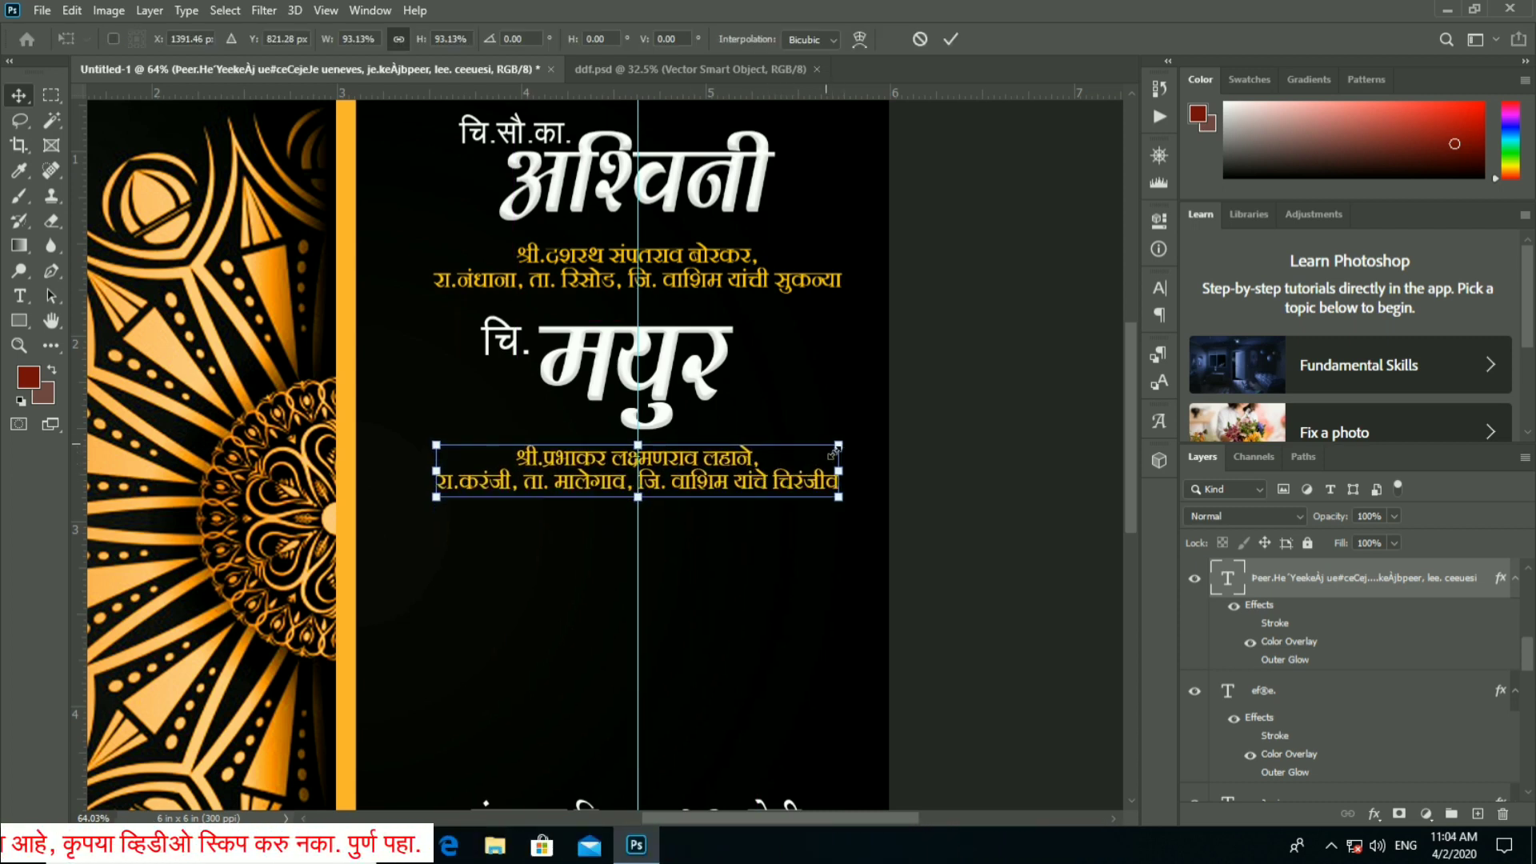
pyautogui.moveTo(835, 453); pyautogui.dragTo(840, 446)
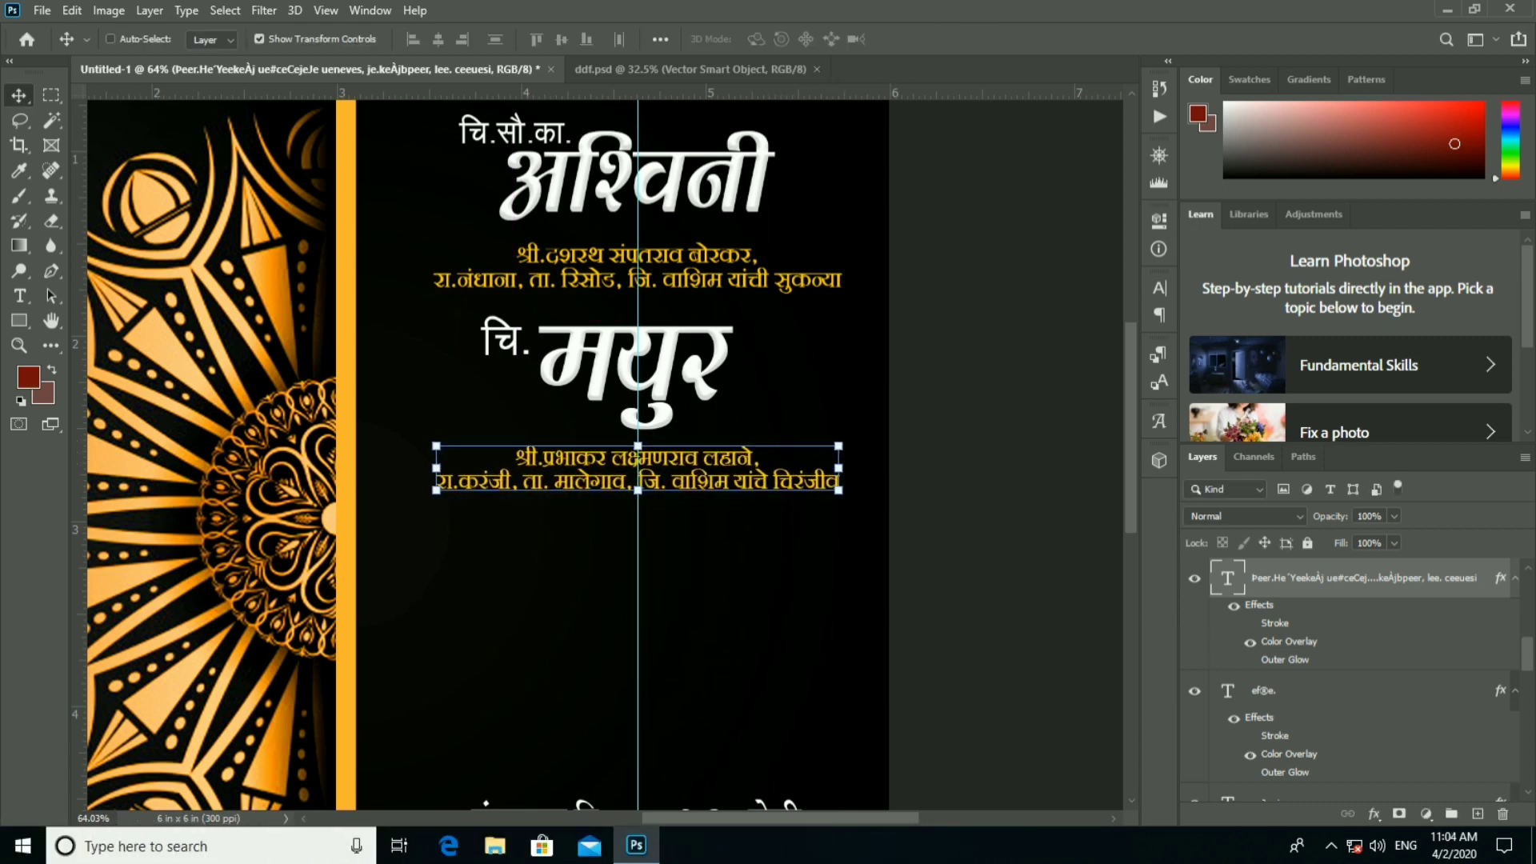
# Select the bride's name and parents' text layers, including अश्विनी.
pyautogui.keyDown('alt'); pyautogui.scroll(-3, 872, 520); pyautogui.keyUp('alt')
pyautogui.keyDown('ctrl'); pyautogui.click(874, 525); pyautogui.keyUp('ctrl')
pyautogui.moveTo(884, 600)
pyautogui.mouseDown()
pyautogui.moveTo(856, 559)
pyautogui.moveTo(670, 559)
pyautogui.mouseUp()
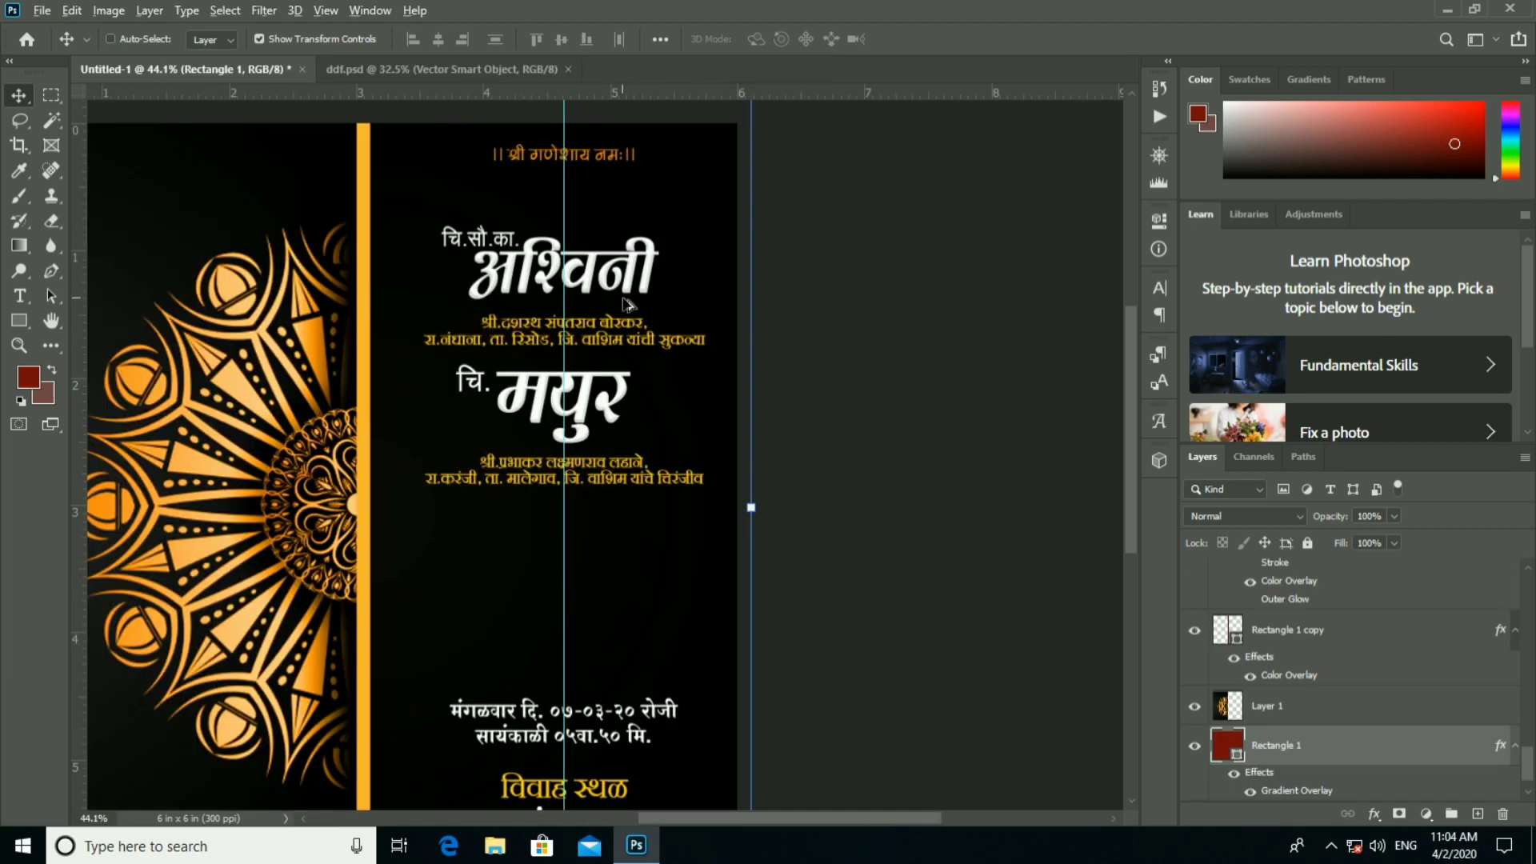
pyautogui.keyDown('alt'); pyautogui.scroll(1, 596, 304); pyautogui.keyUp('alt')
pyautogui.keyDown('alt'); pyautogui.scroll(1, 592, 308); pyautogui.keyUp('alt')
pyautogui.keyDown('ctrl'); pyautogui.click(482, 316); pyautogui.keyUp('ctrl')
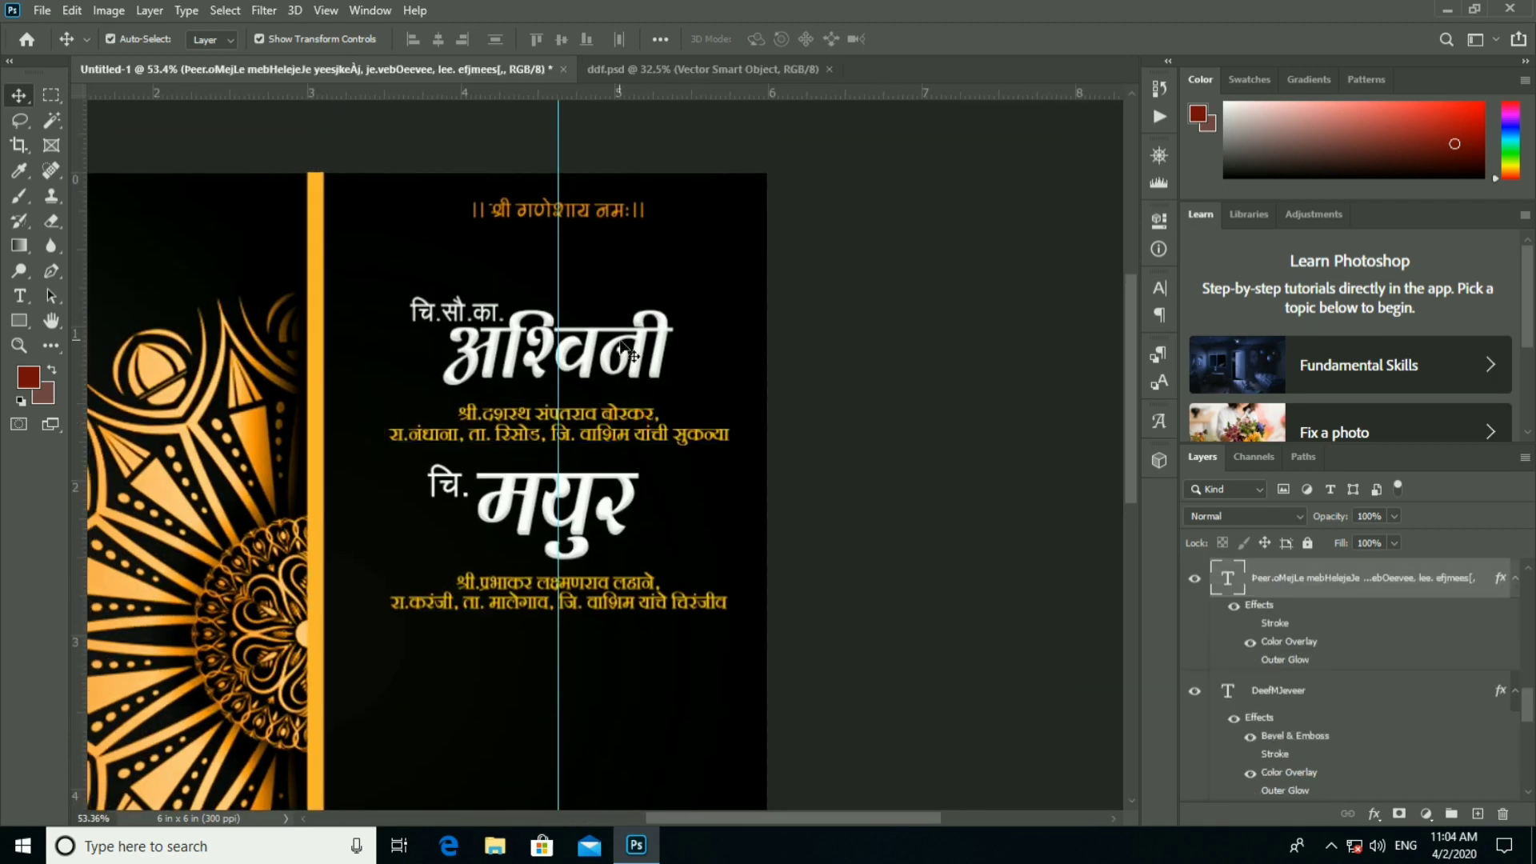
pyautogui.keyDown('ctrl'); pyautogui.click(472, 336); pyautogui.keyUp('ctrl')
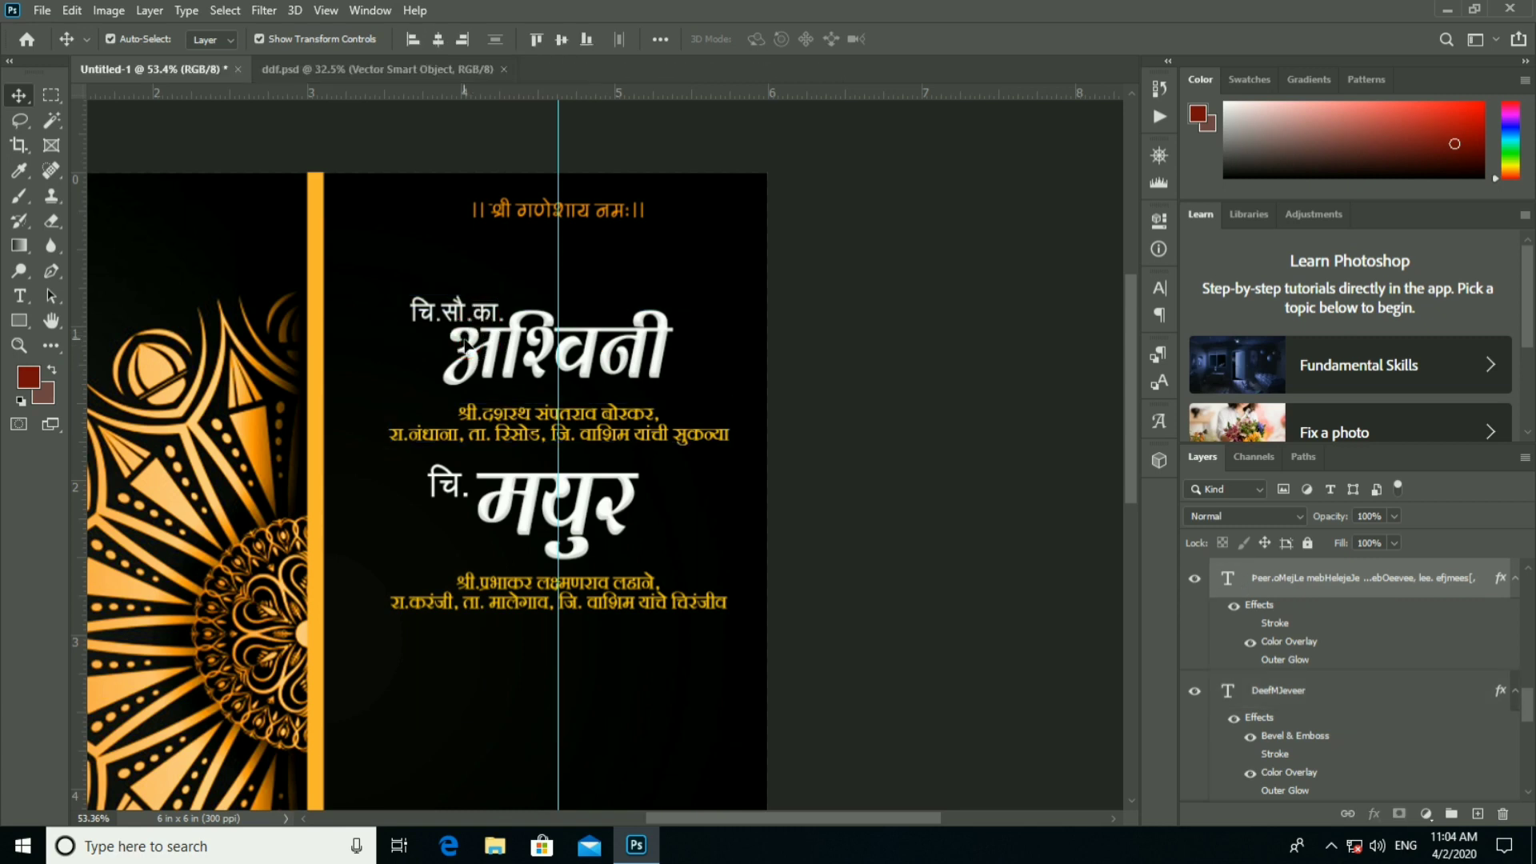
pyautogui.keyDown('shift'); pyautogui.click(465, 346); pyautogui.keyUp('shift')
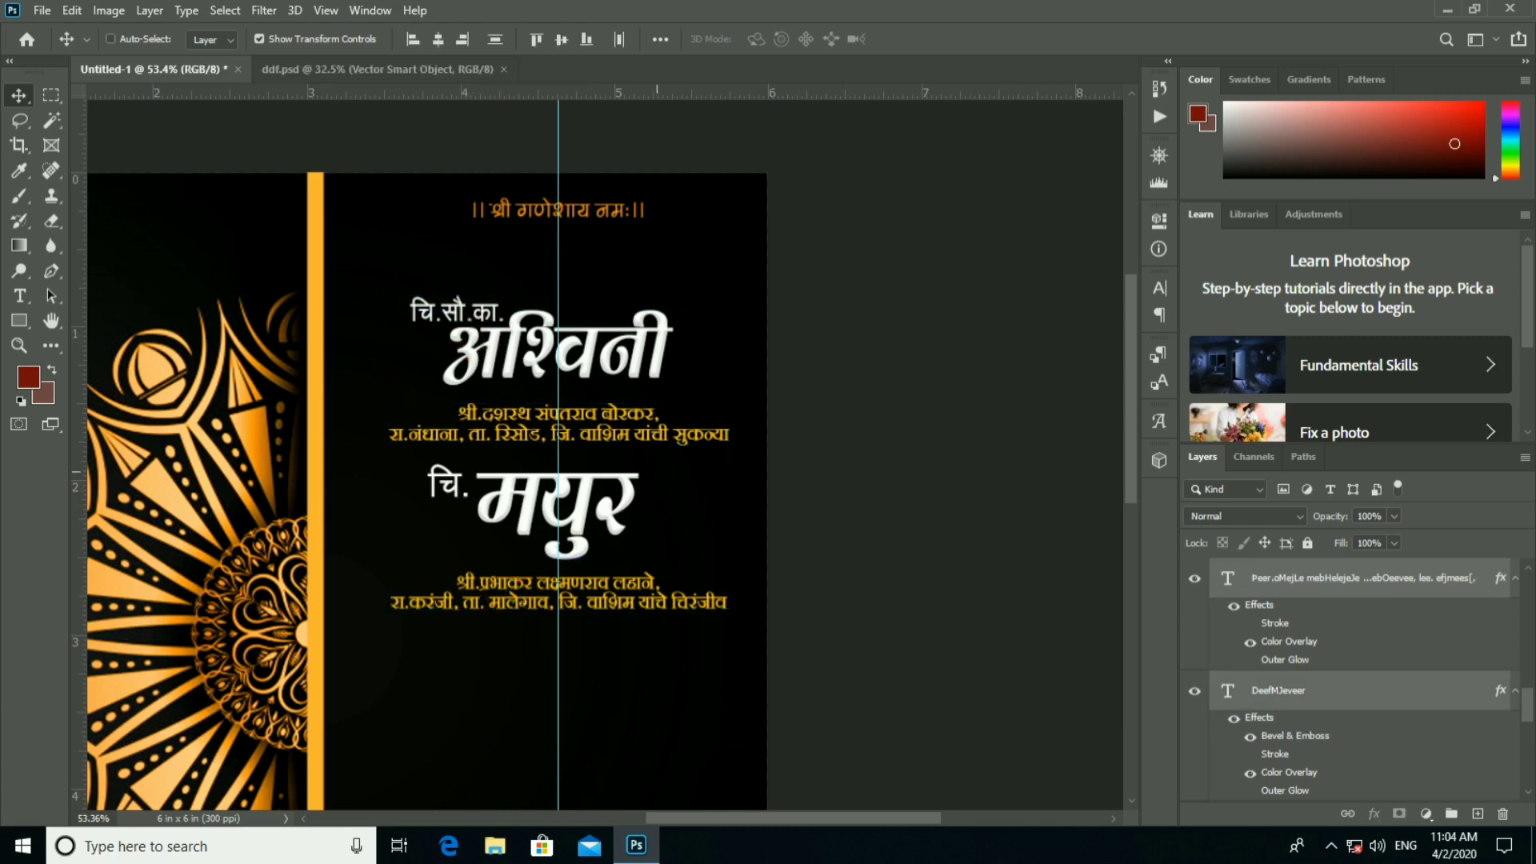
# Link the bride's and groom's name text layers and drag the block lower on the black panel.
pyautogui.rightClick(648, 449)
pyautogui.click(689, 480)
pyautogui.keyDown('alt'); pyautogui.scroll(-2, 720, 480); pyautogui.keyUp('alt')
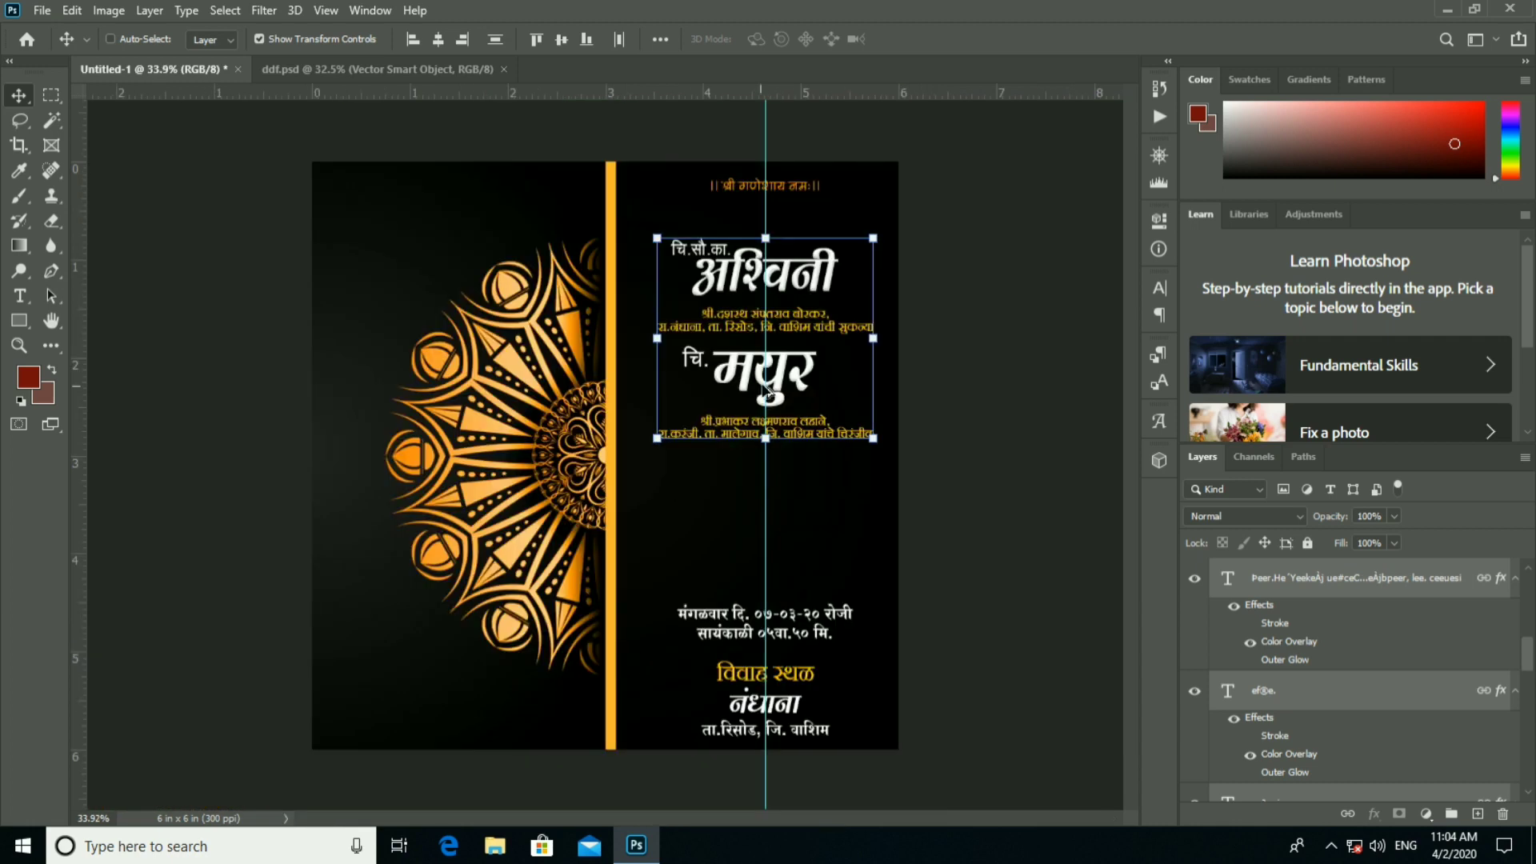
pyautogui.moveTo(809, 332); pyautogui.dragTo(810, 388)
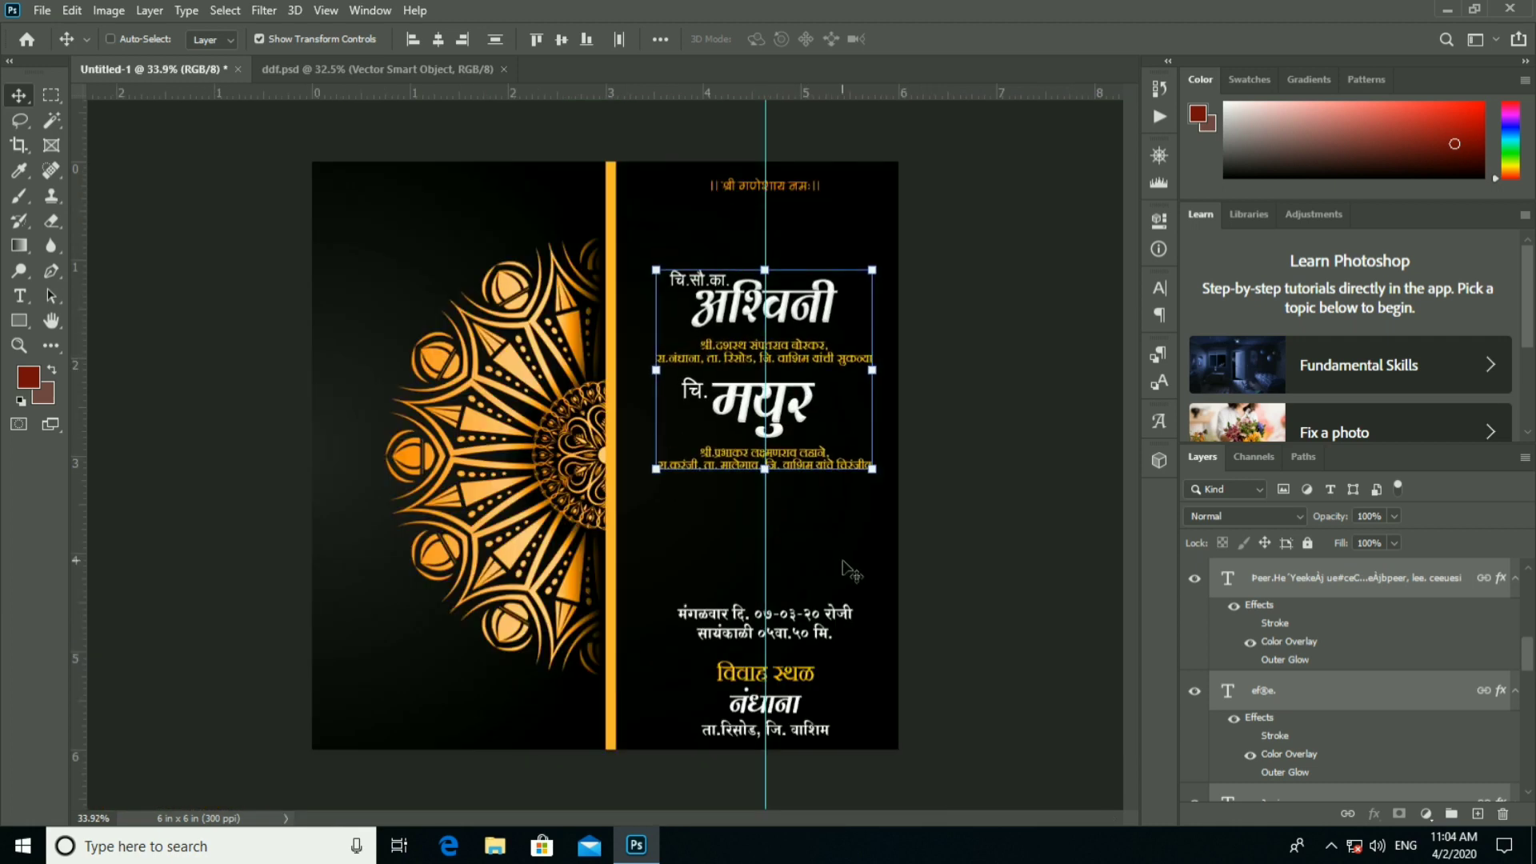
pyautogui.click(1000, 421)
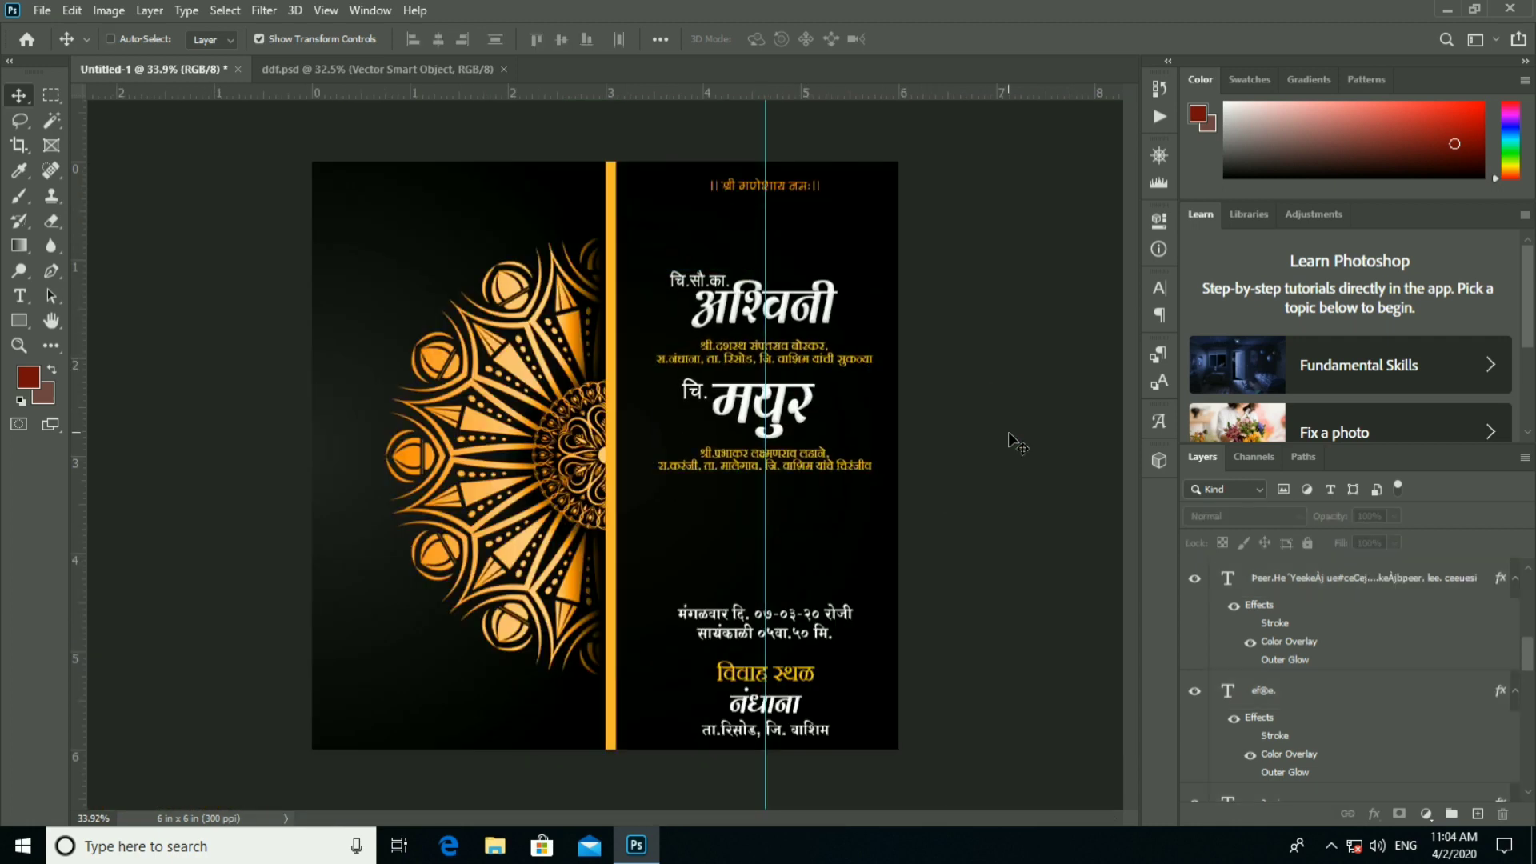
pyautogui.click(824, 327)
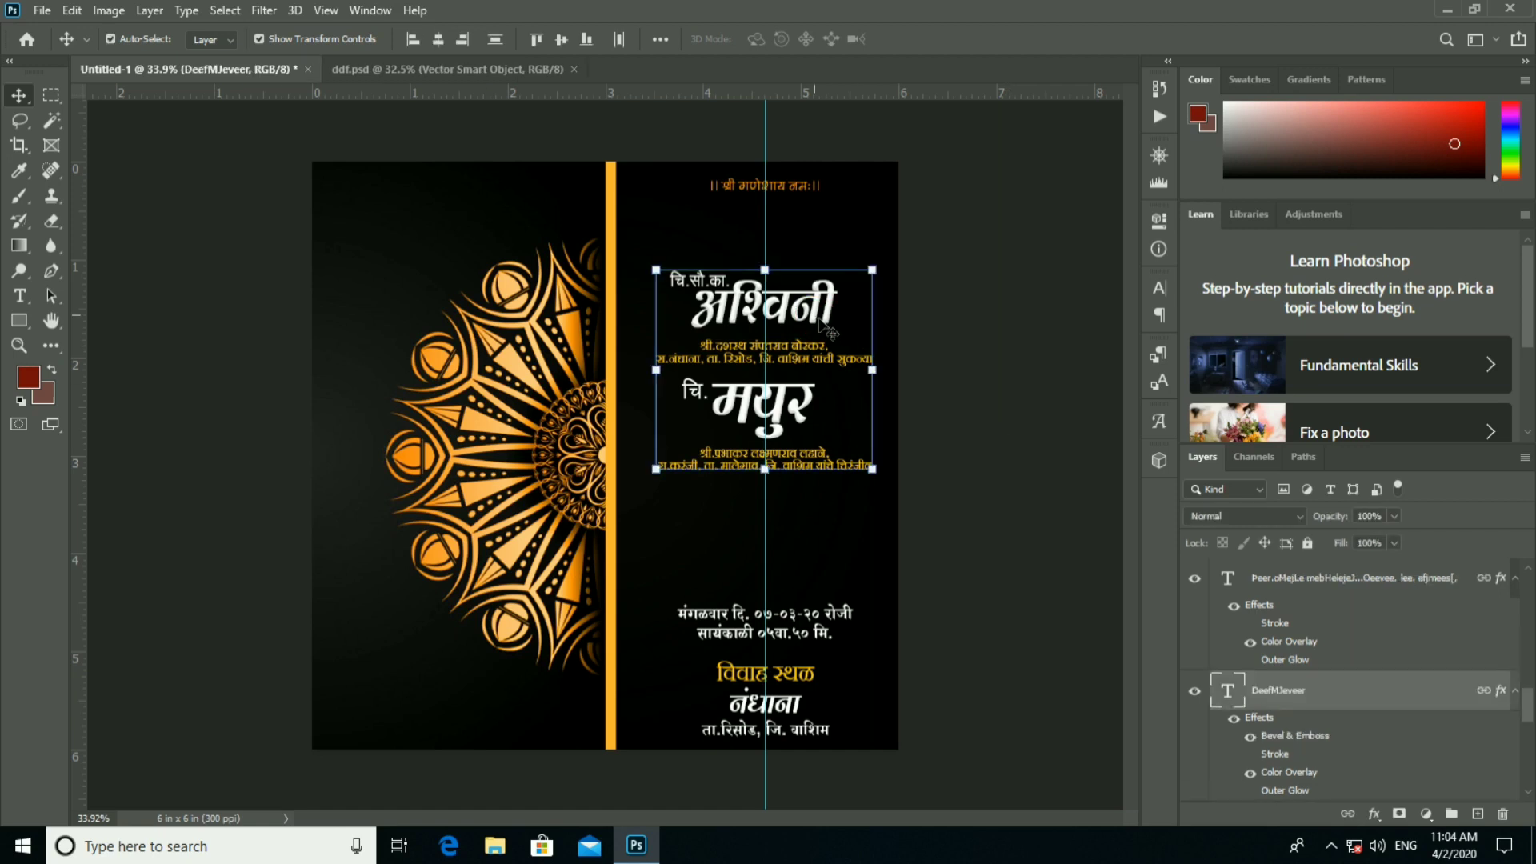
pyautogui.moveTo(842, 345); pyautogui.dragTo(840, 422)
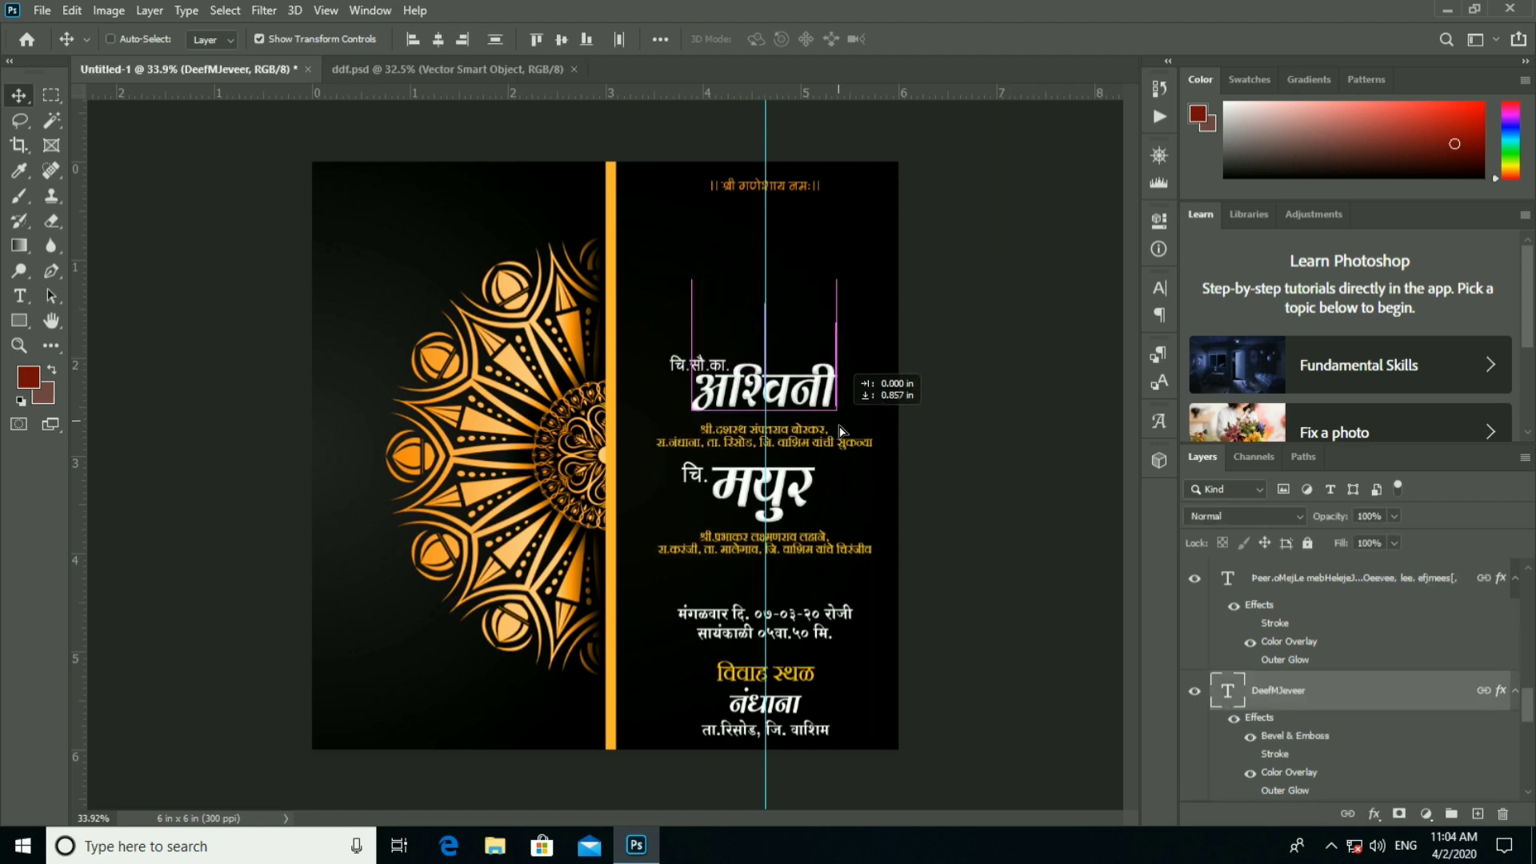
pyautogui.scroll(3, 848, 432)
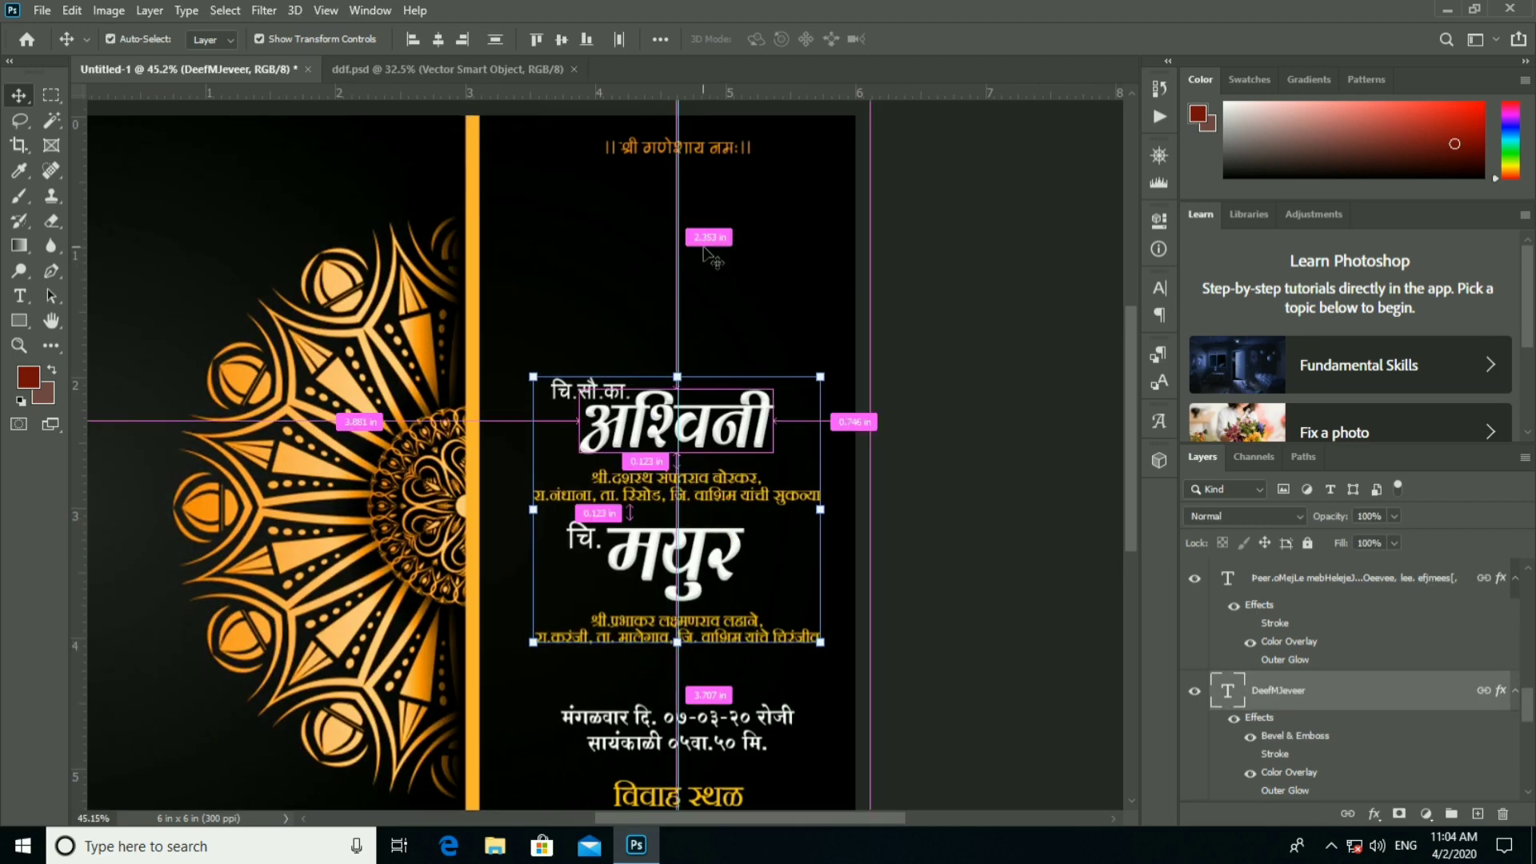
pyautogui.keyDown('ctrl'); pyautogui.click(800, 264); pyautogui.keyUp('ctrl')
# Open the Shubh Vivah calligraphy JPG from F:\BANNER\SUTRA GRAPHICS\DESIGNS\Png Line into the invitation.
pyautogui.click(40, 11)
pyautogui.click(60, 46)
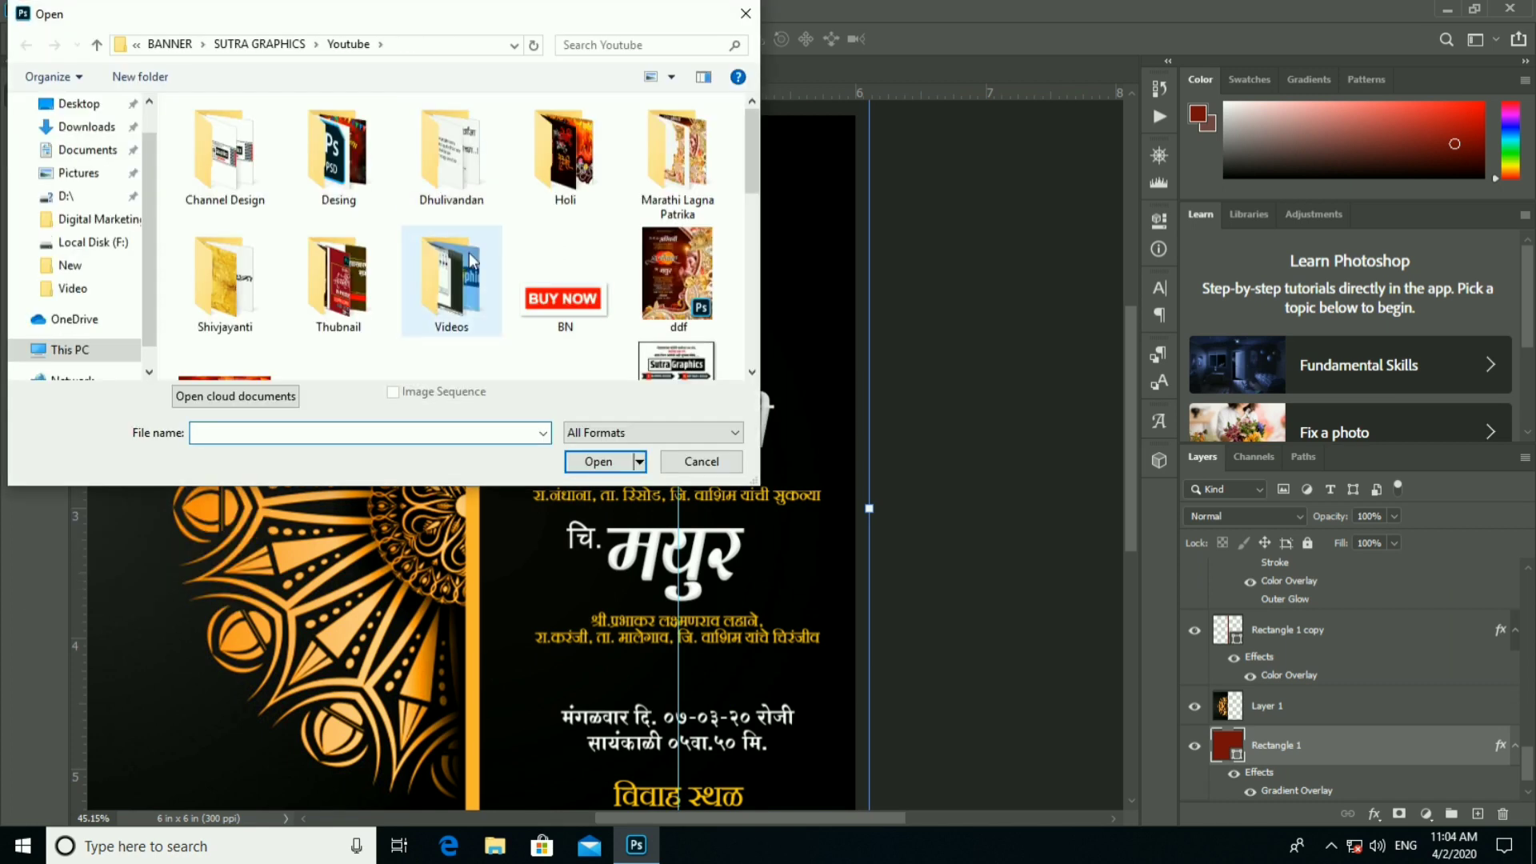
pyautogui.click(79, 104)
pyautogui.click(71, 350)
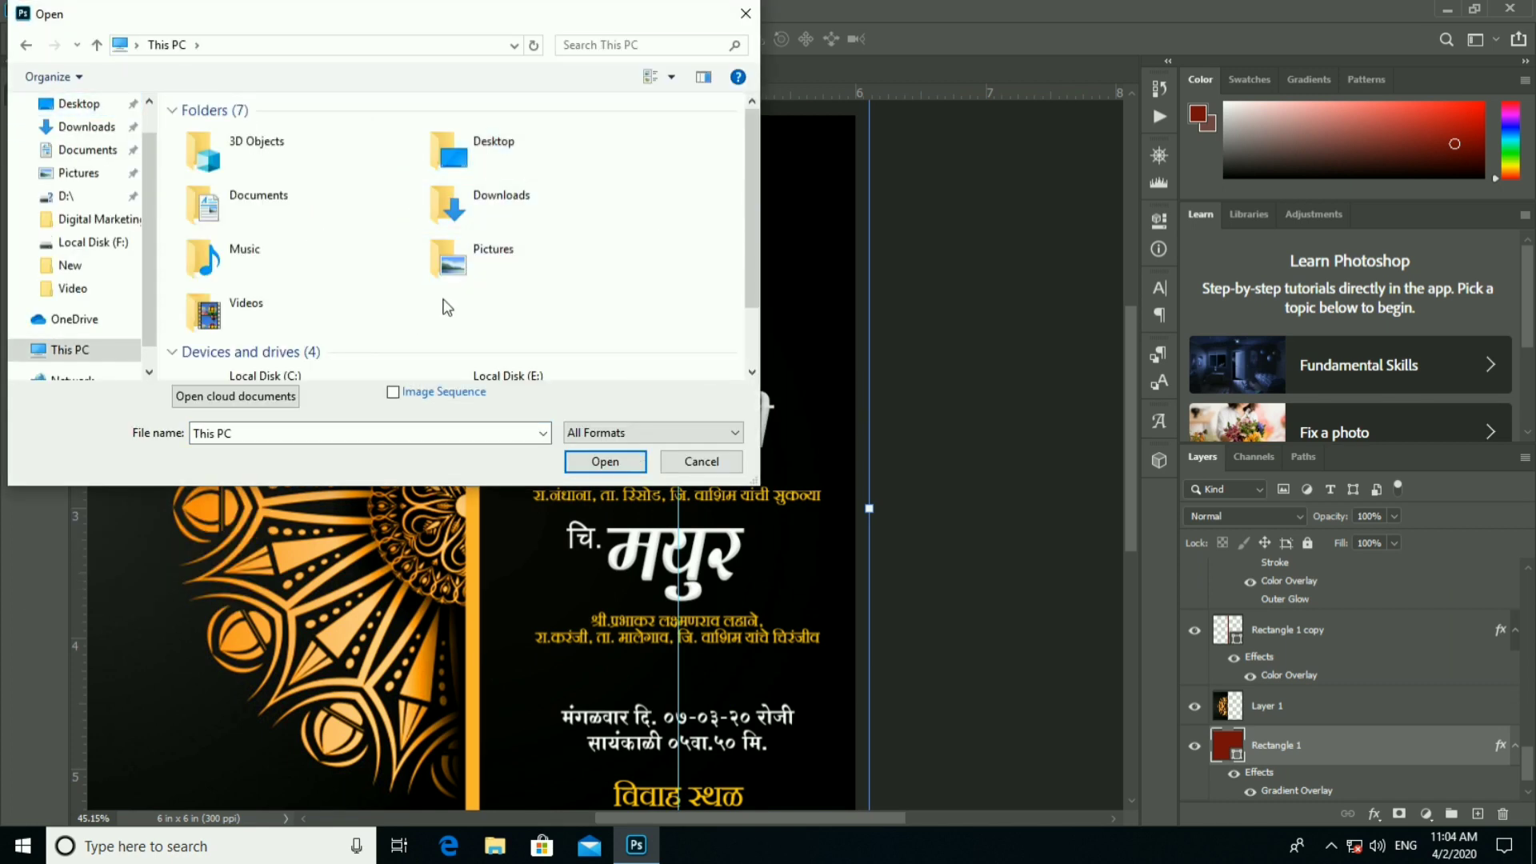
pyautogui.scroll(-3, 446, 307)
pyautogui.doubleClick(363, 344)
pyautogui.doubleClick(445, 156)
pyautogui.doubleClick(292, 146)
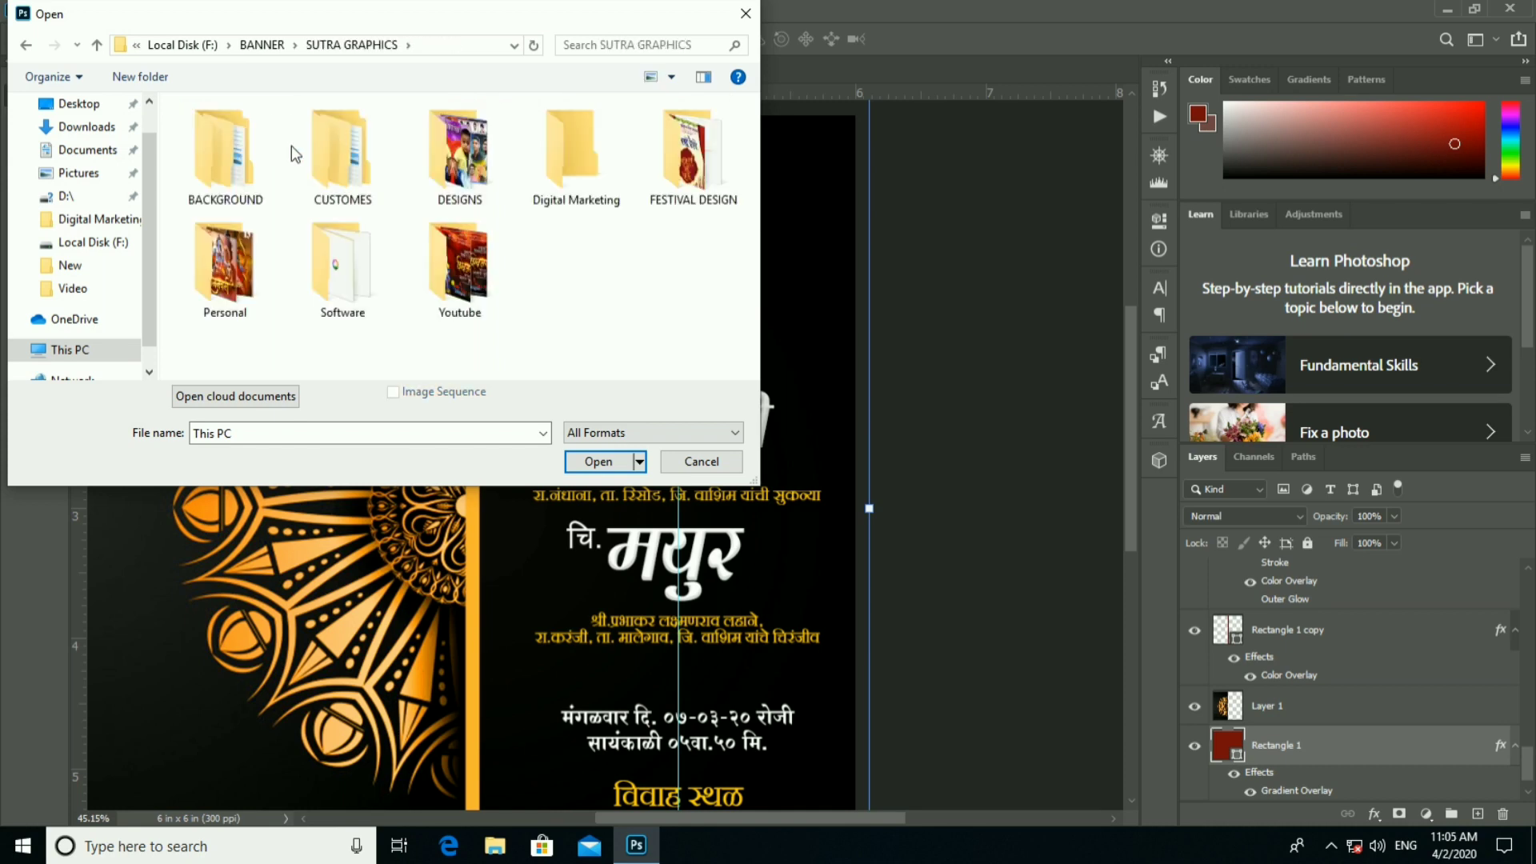
pyautogui.doubleClick(460, 156)
pyautogui.scroll(-3, 636, 302)
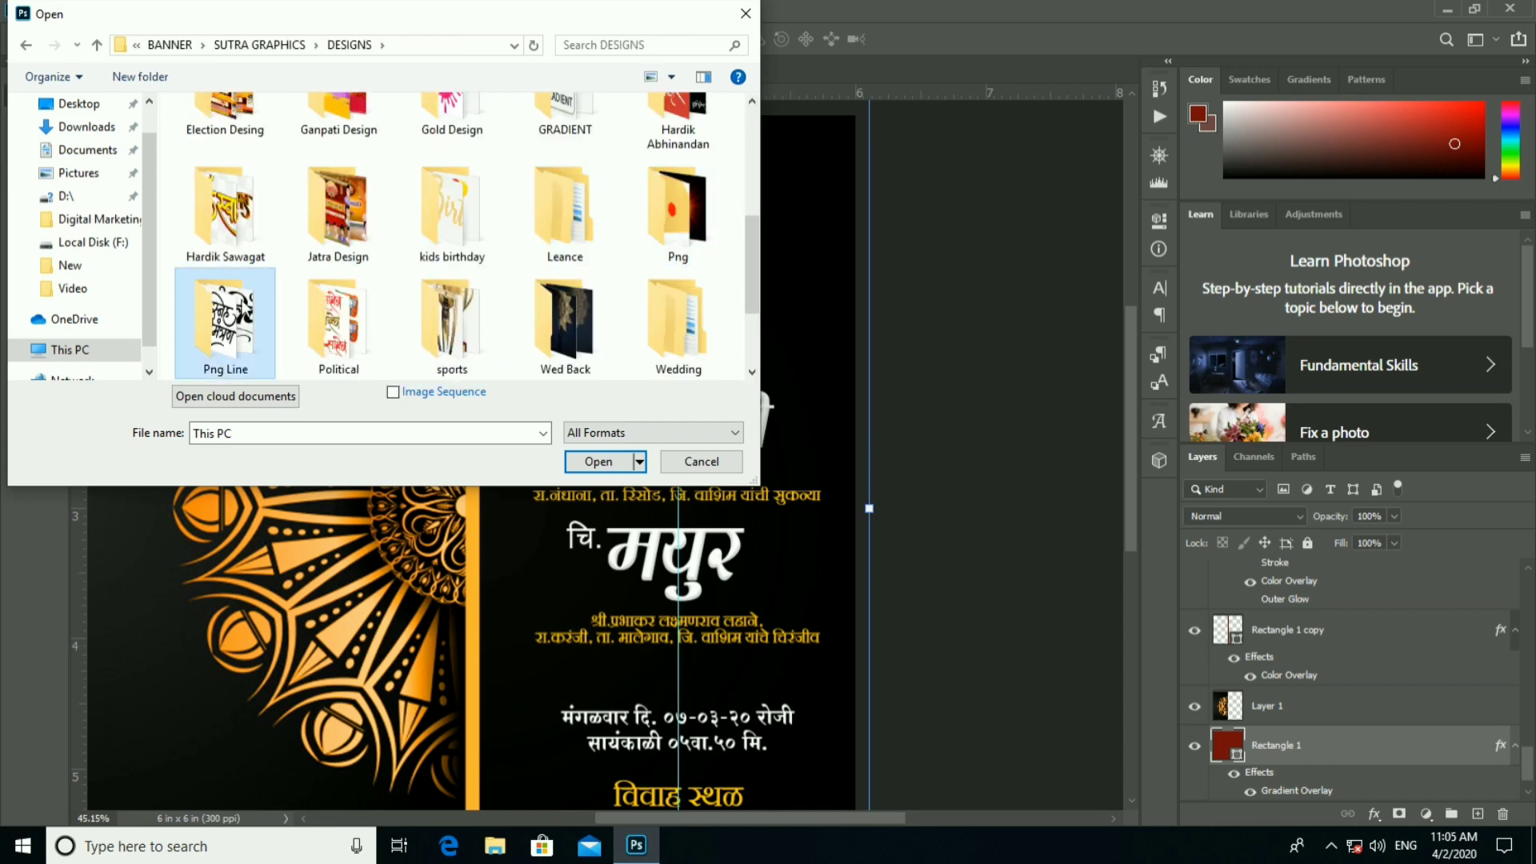
pyautogui.doubleClick(226, 328)
pyautogui.doubleClick(343, 148)
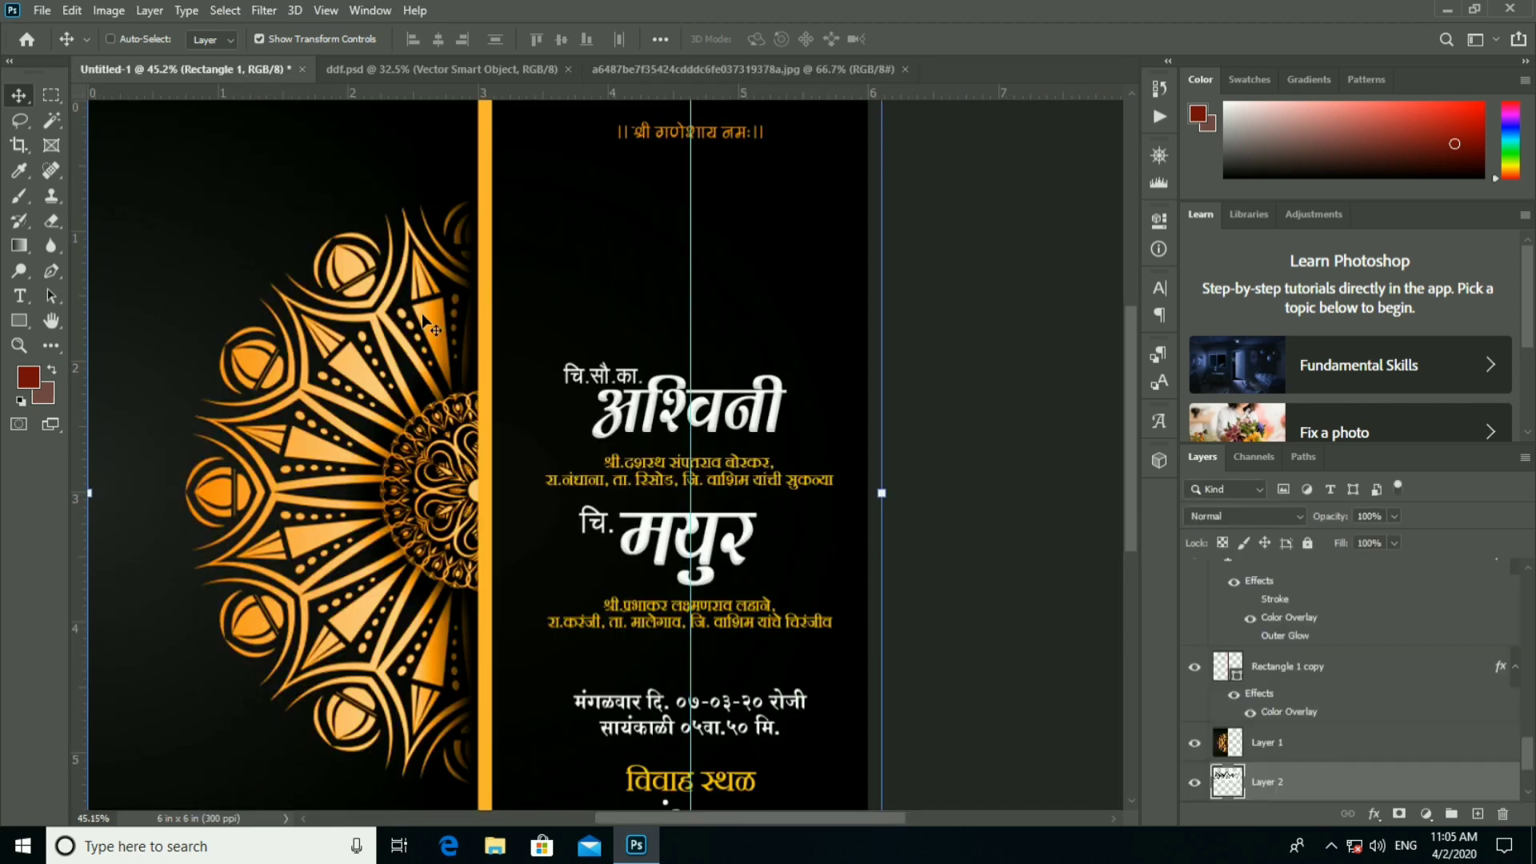
pyautogui.moveTo(246, 80); pyautogui.dragTo(640, 320)
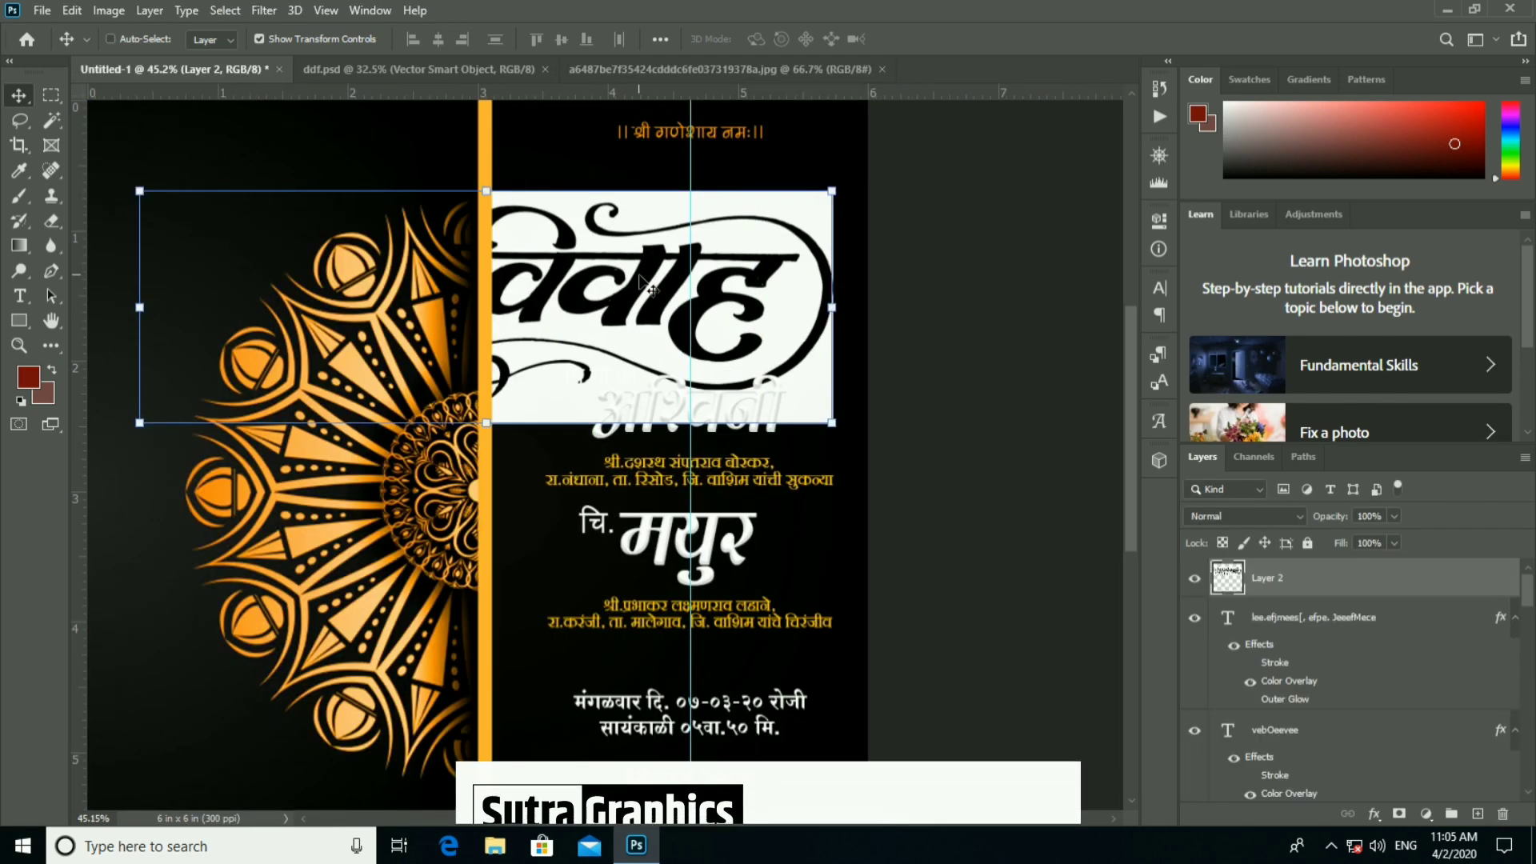
# Remove the calligraphy's white background using the Magic Wand.
pyautogui.click(50, 125)
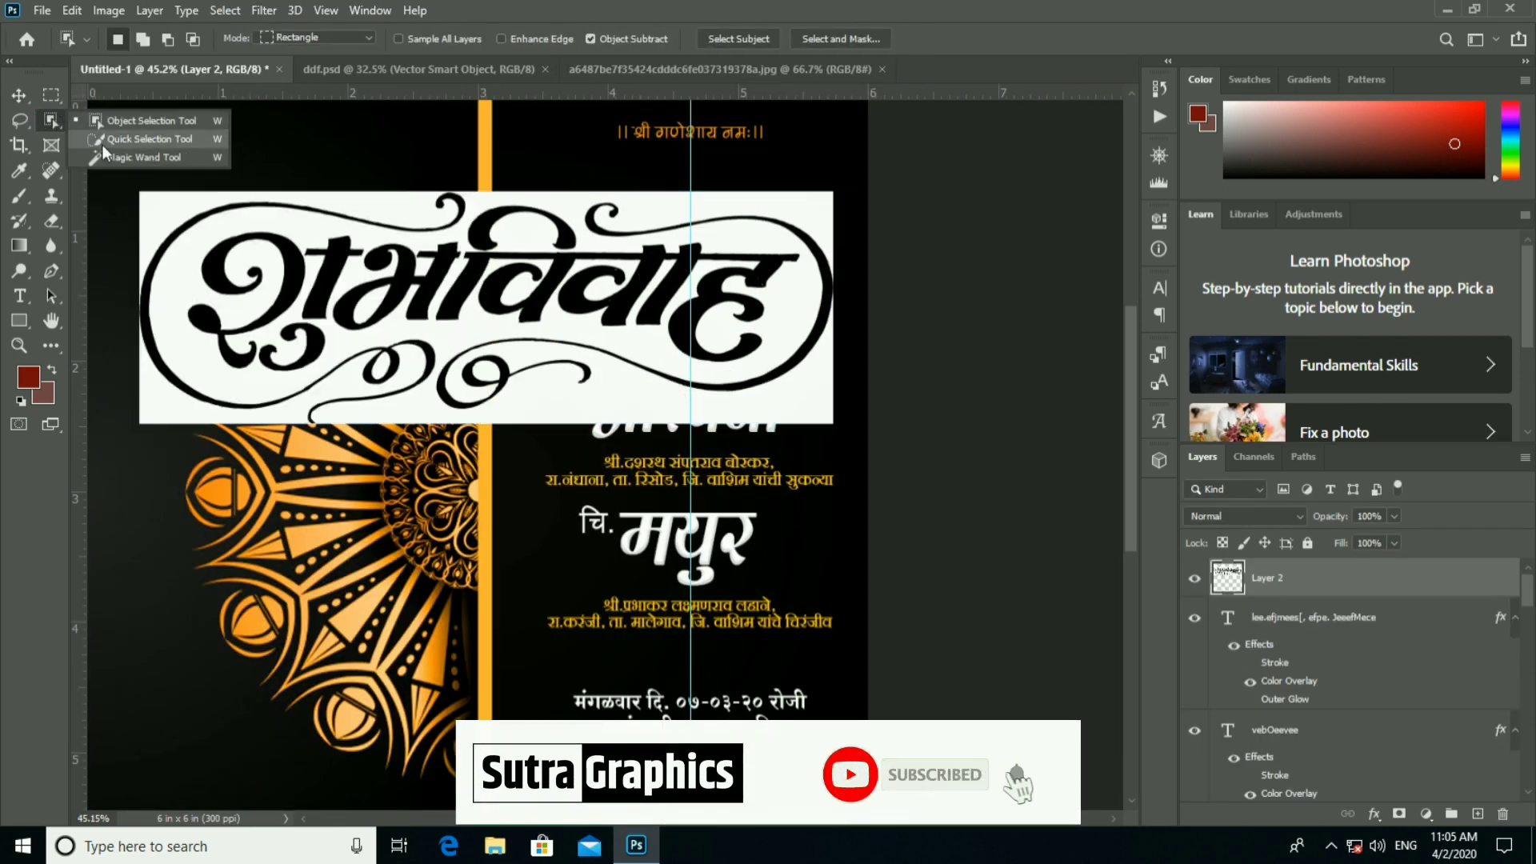
pyautogui.click(112, 157)
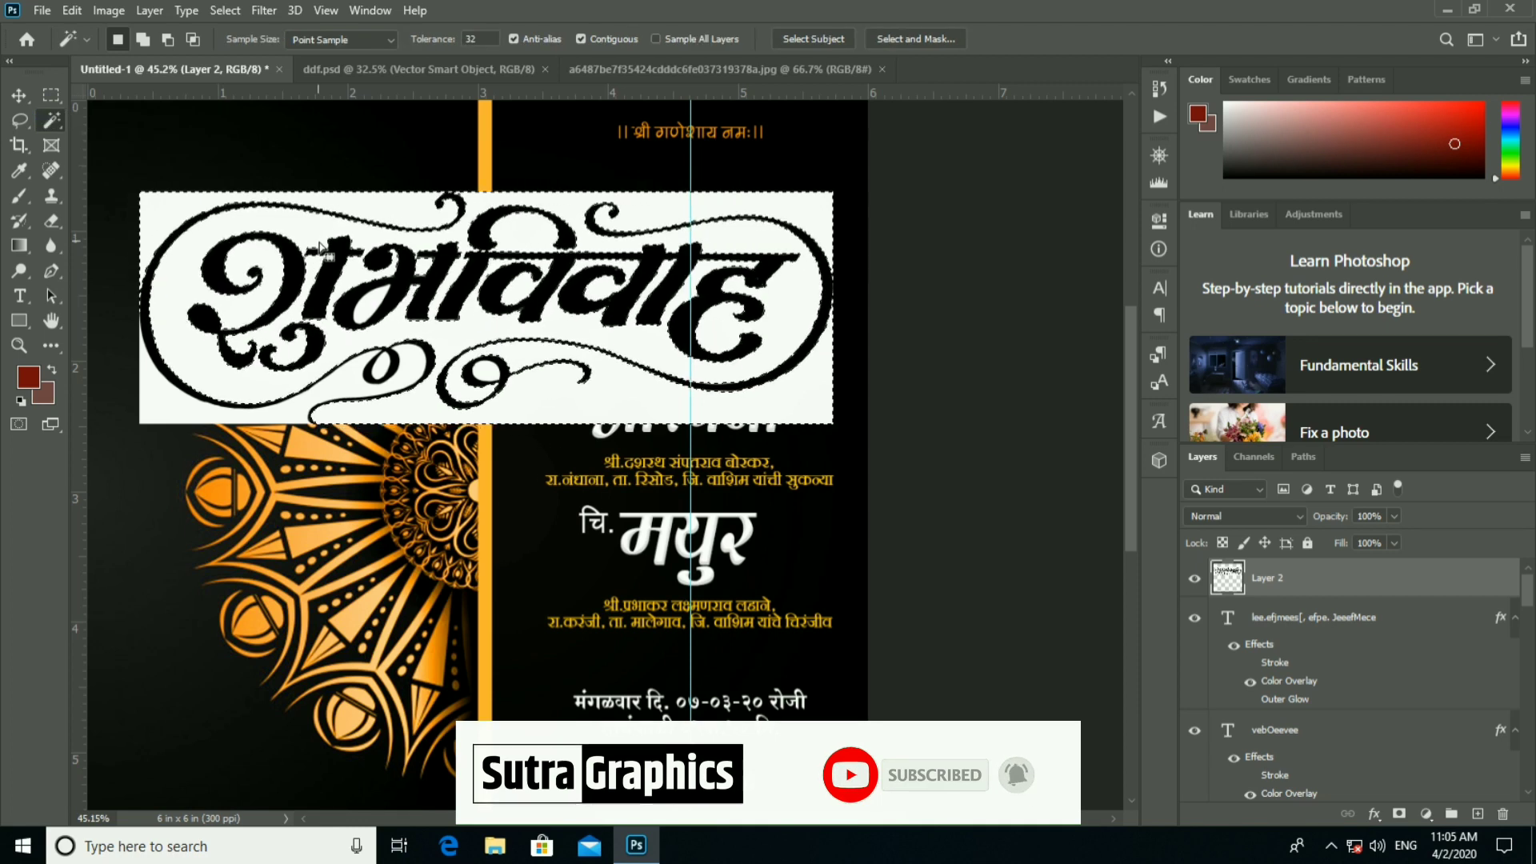
pyautogui.click(365, 308)
pyautogui.press('Delete')
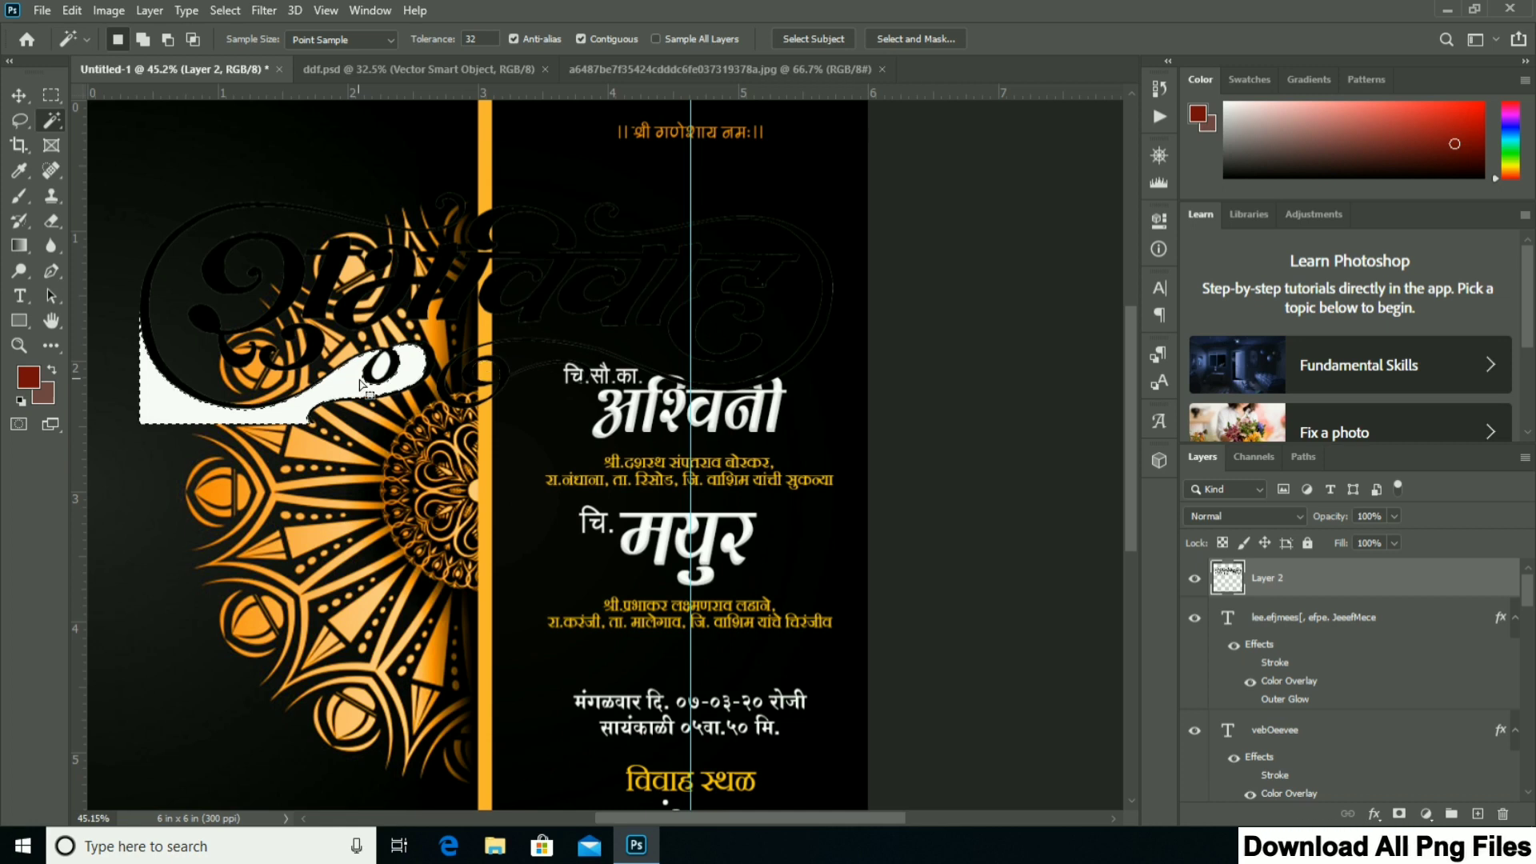
pyautogui.press('Delete')
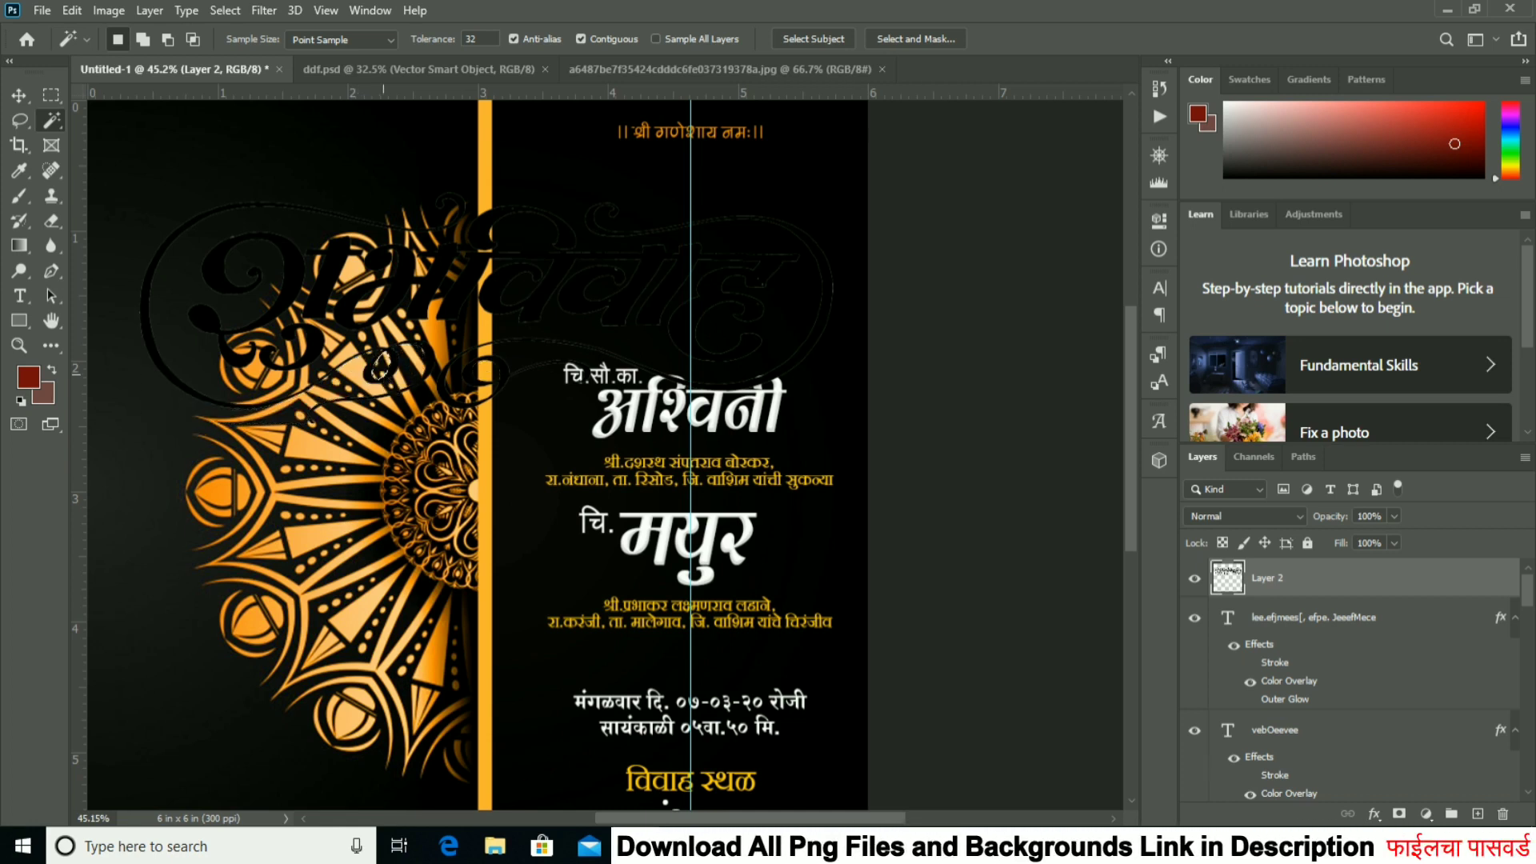
pyautogui.hotkey('ctrl', 't')
# Shrink the calligraphy and move it toward the top of the panel.
pyautogui.moveTo(832, 192); pyautogui.dragTo(704, 192)
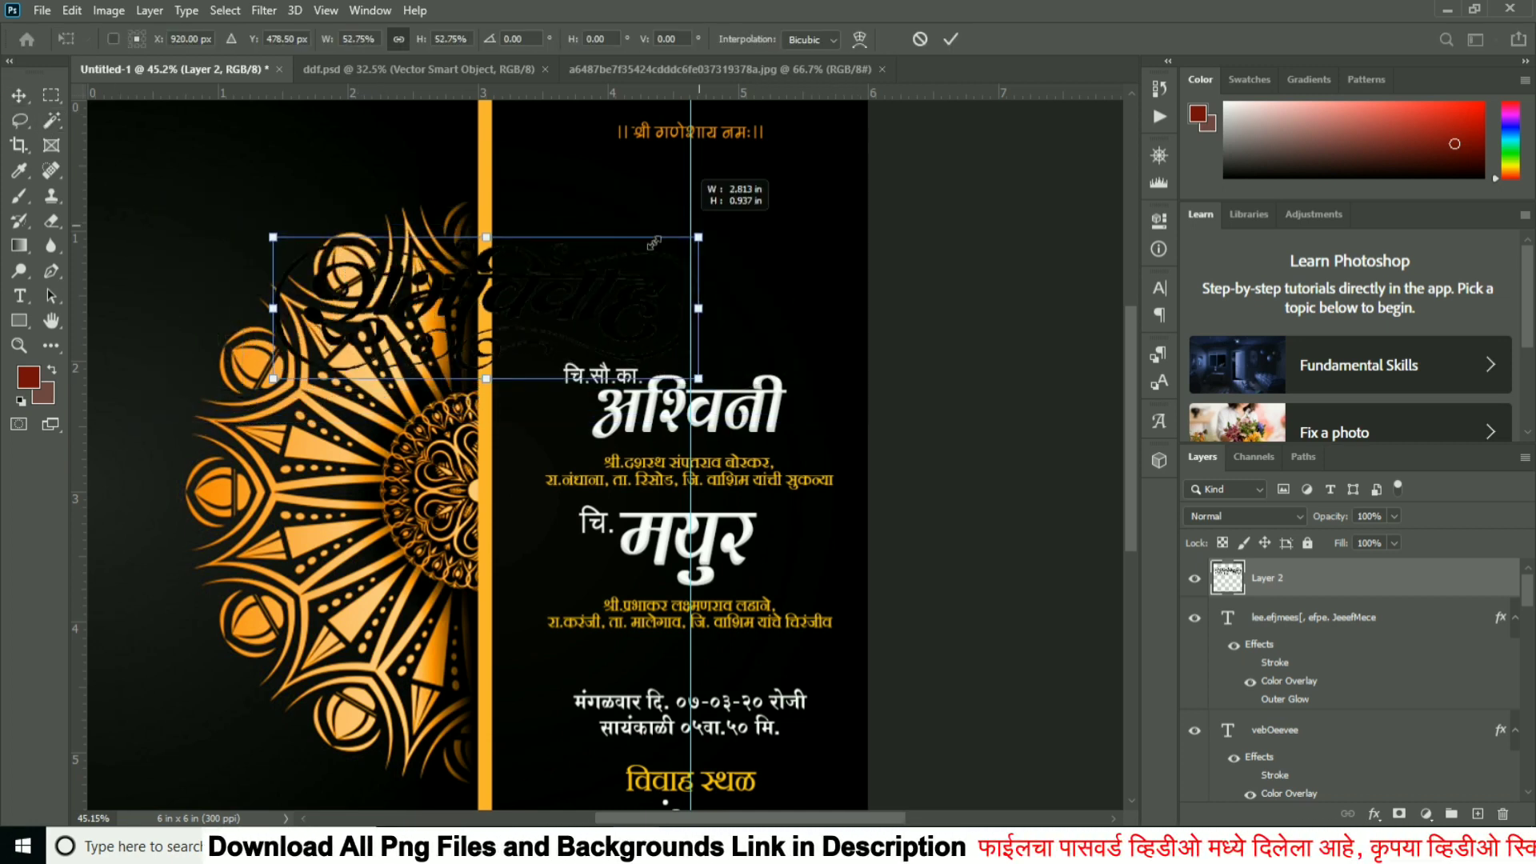
pyautogui.press('Return')
pyautogui.moveTo(569, 183)
pyautogui.mouseDown()
pyautogui.moveTo(769, 232)
pyautogui.moveTo(768, 214)
pyautogui.mouseUp()
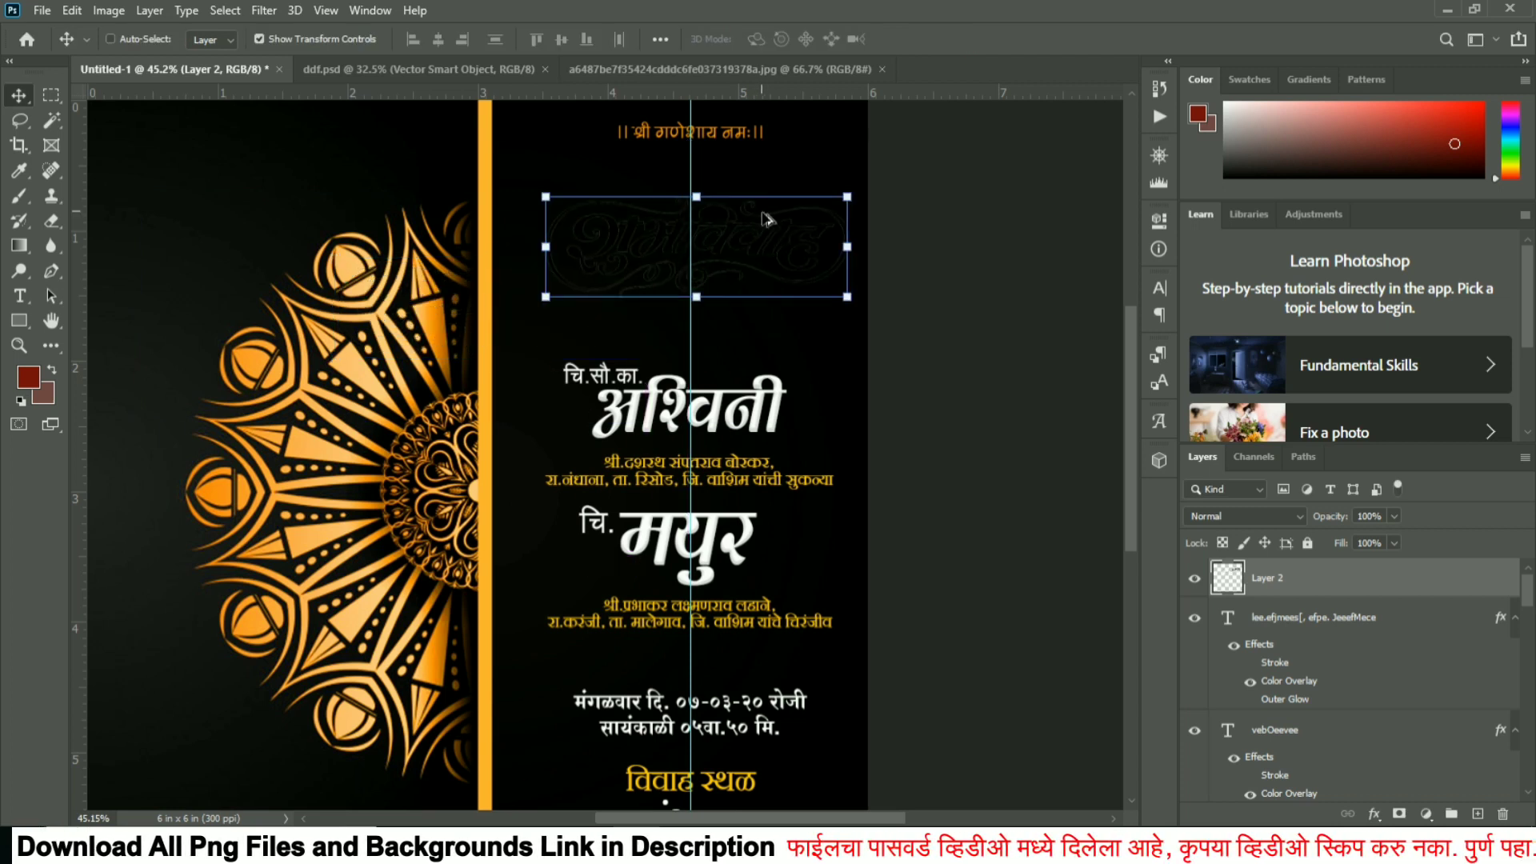
pyautogui.scroll(1, 808, 256)
pyautogui.scroll(3, 808, 278)
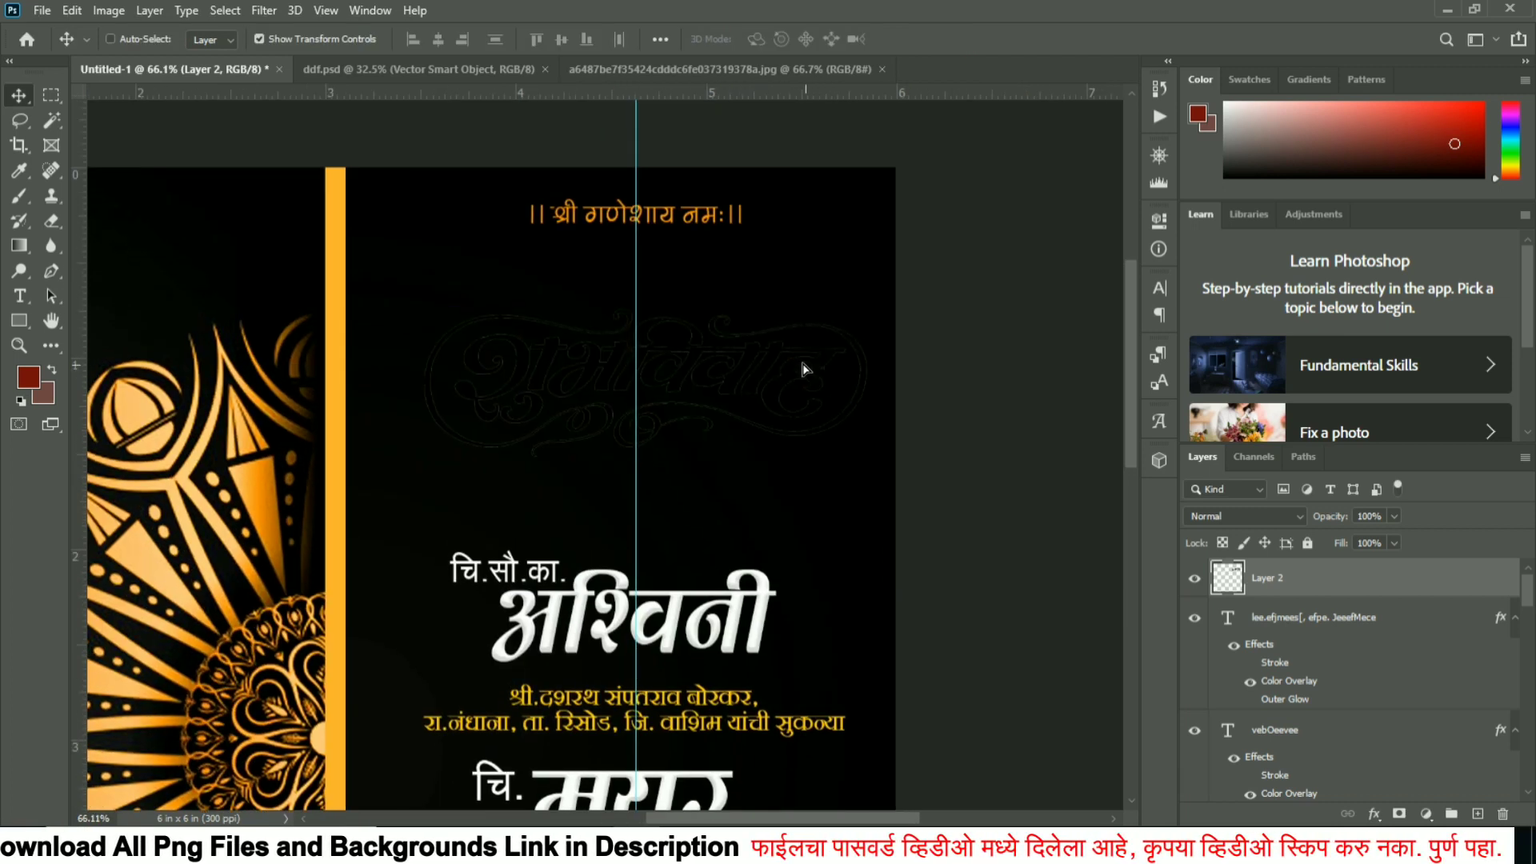
pyautogui.moveTo(806, 368); pyautogui.dragTo(807, 344)
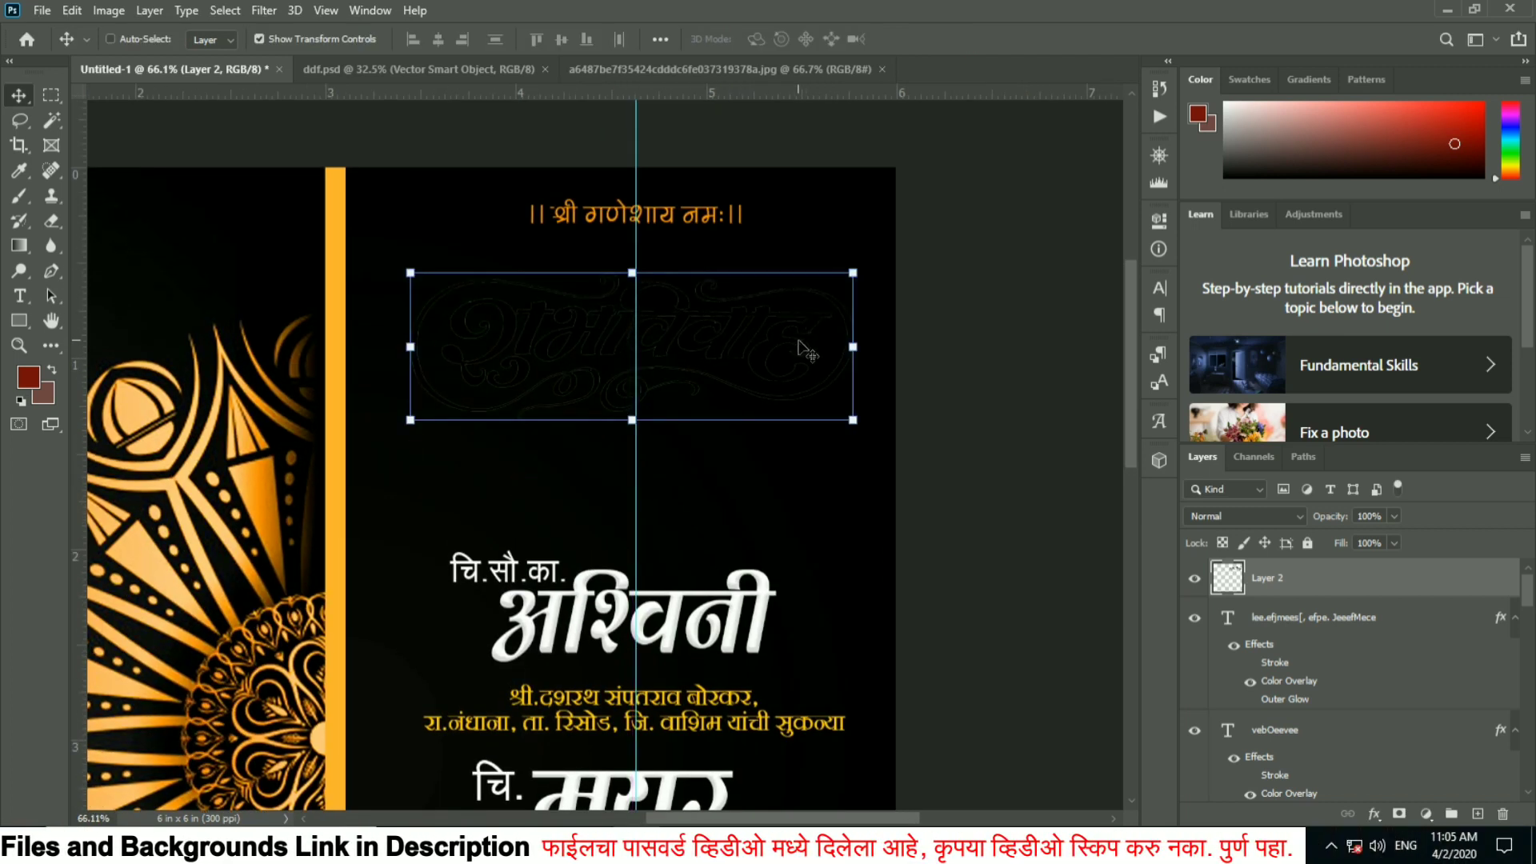
# Centre the calligraphy under the blessing line and scale it down slightly.
pyautogui.scroll(2, 806, 343)
pyautogui.press('ctrl')
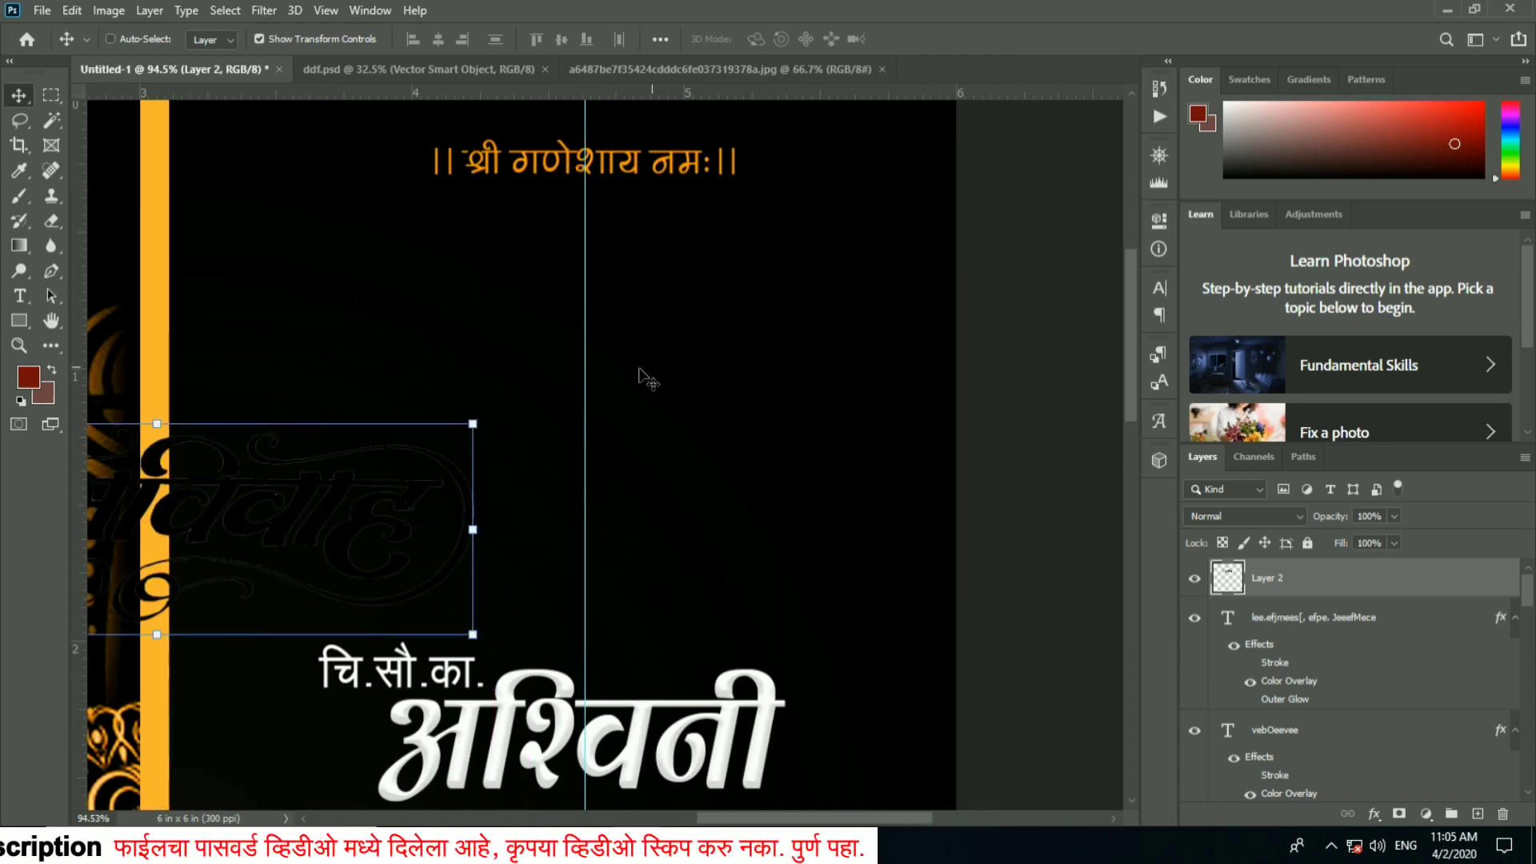
pyautogui.press('ctrl')
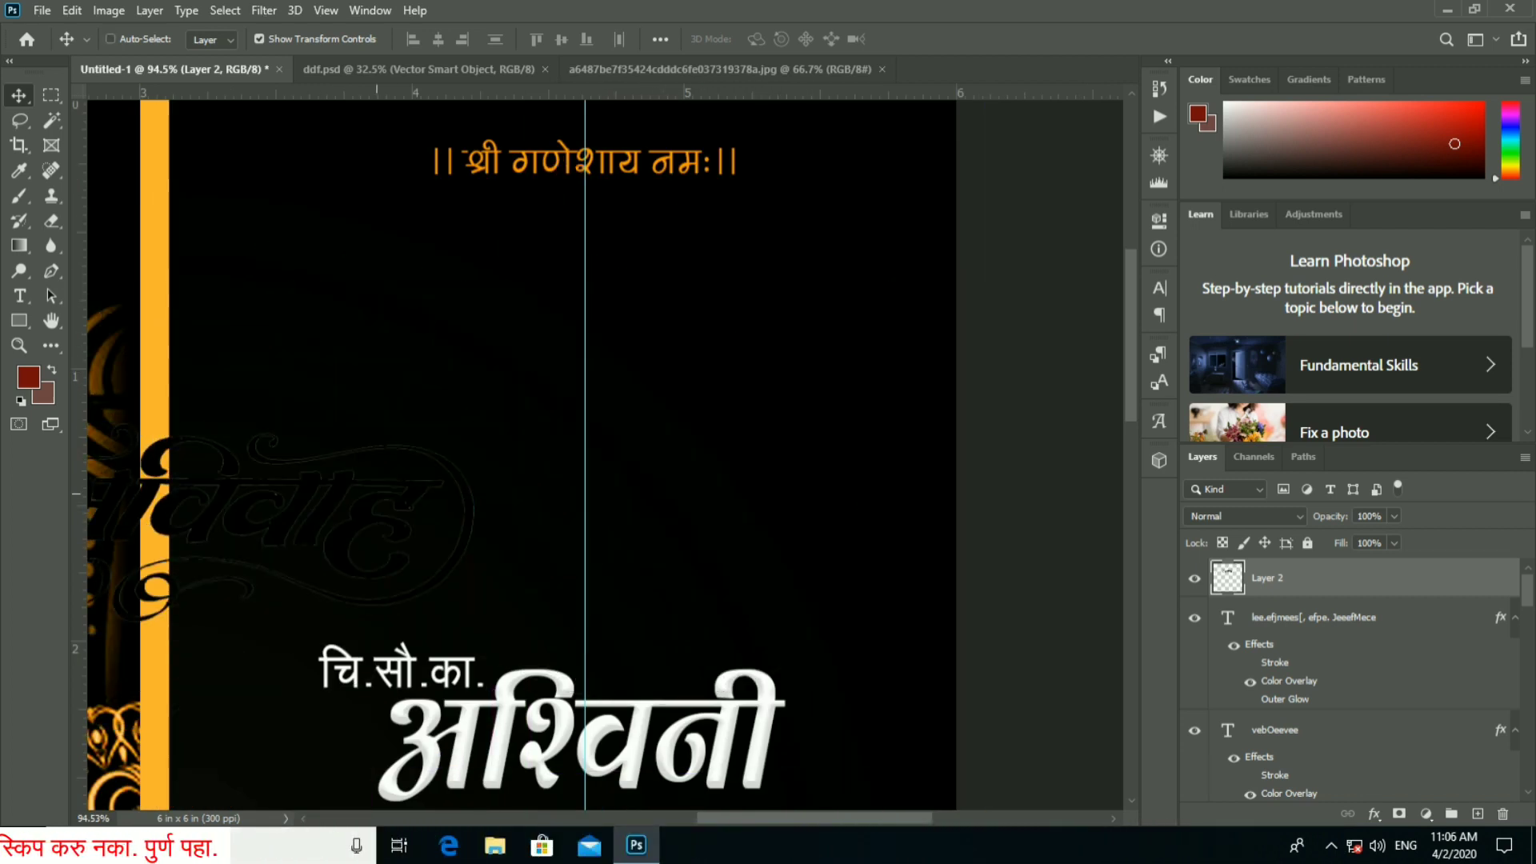
pyautogui.moveTo(671, 287); pyautogui.dragTo(790, 265)
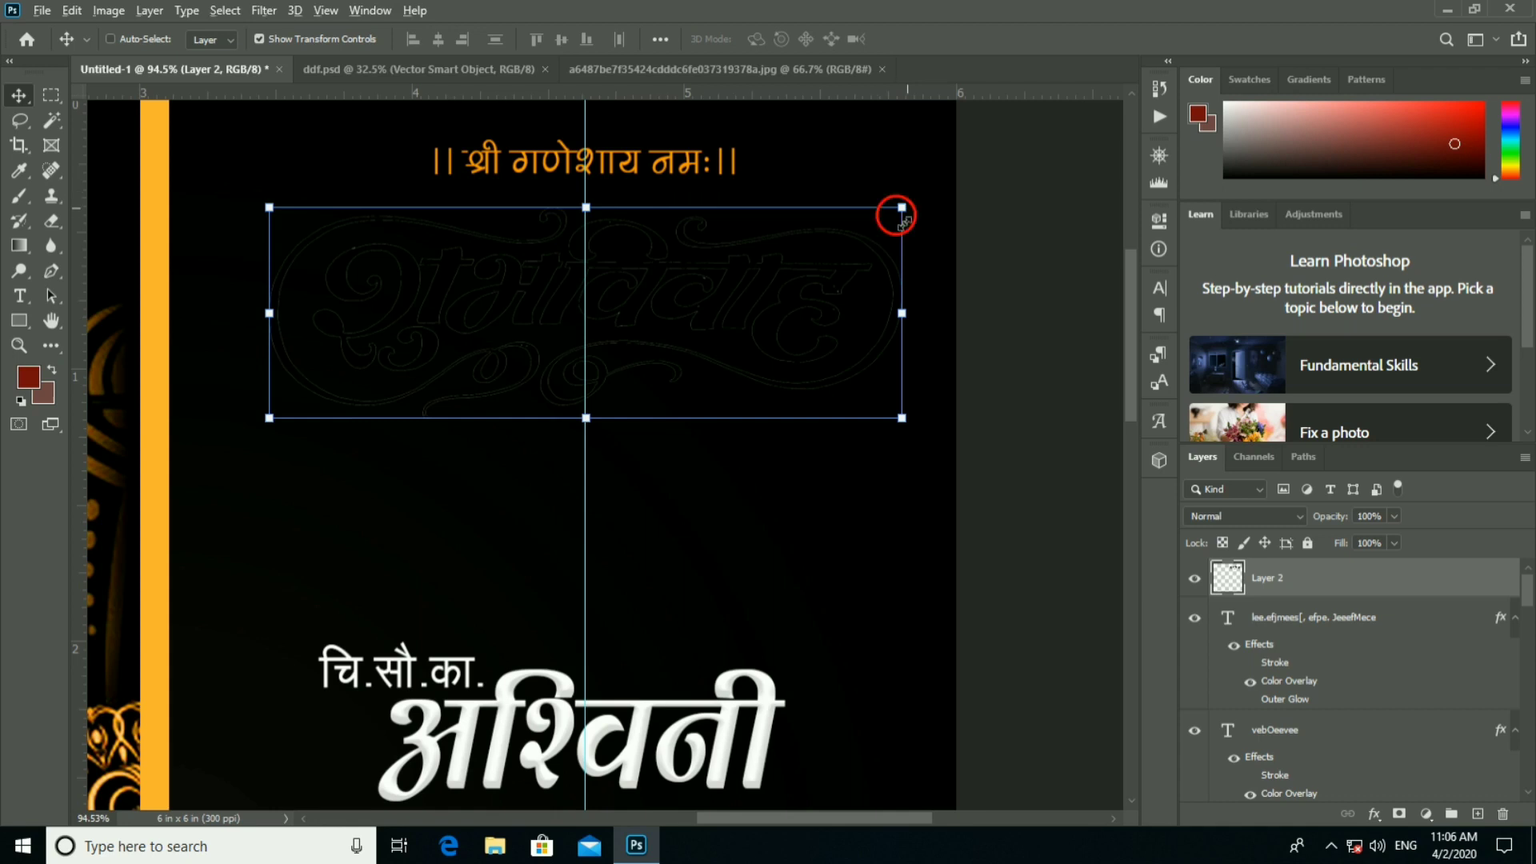
pyautogui.moveTo(902, 208); pyautogui.dragTo(862, 221)
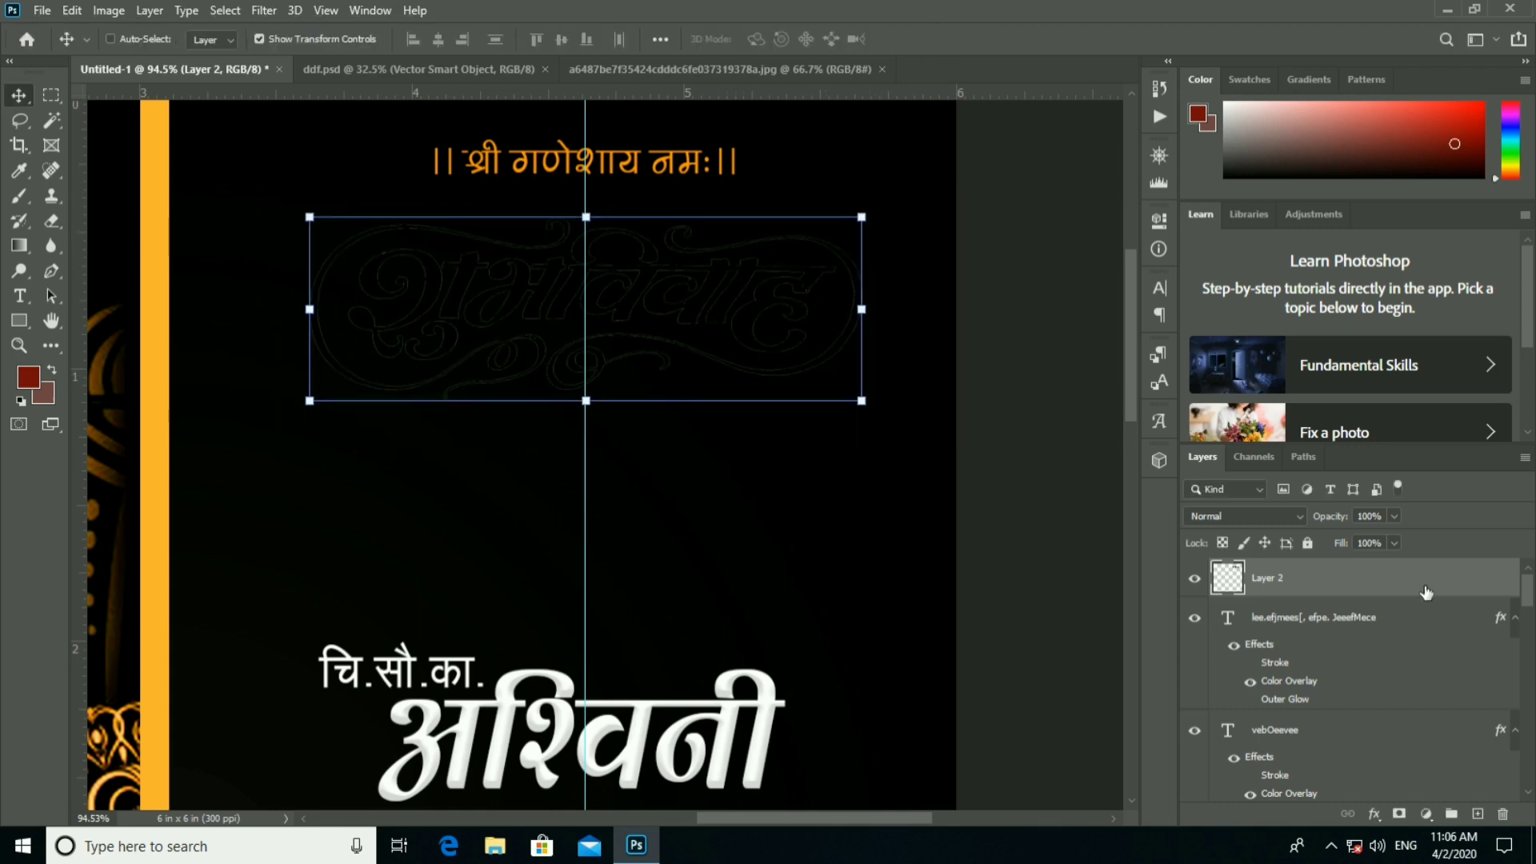
pyautogui.scroll(-3, 696, 300)
pyautogui.scroll(3, 720, 344)
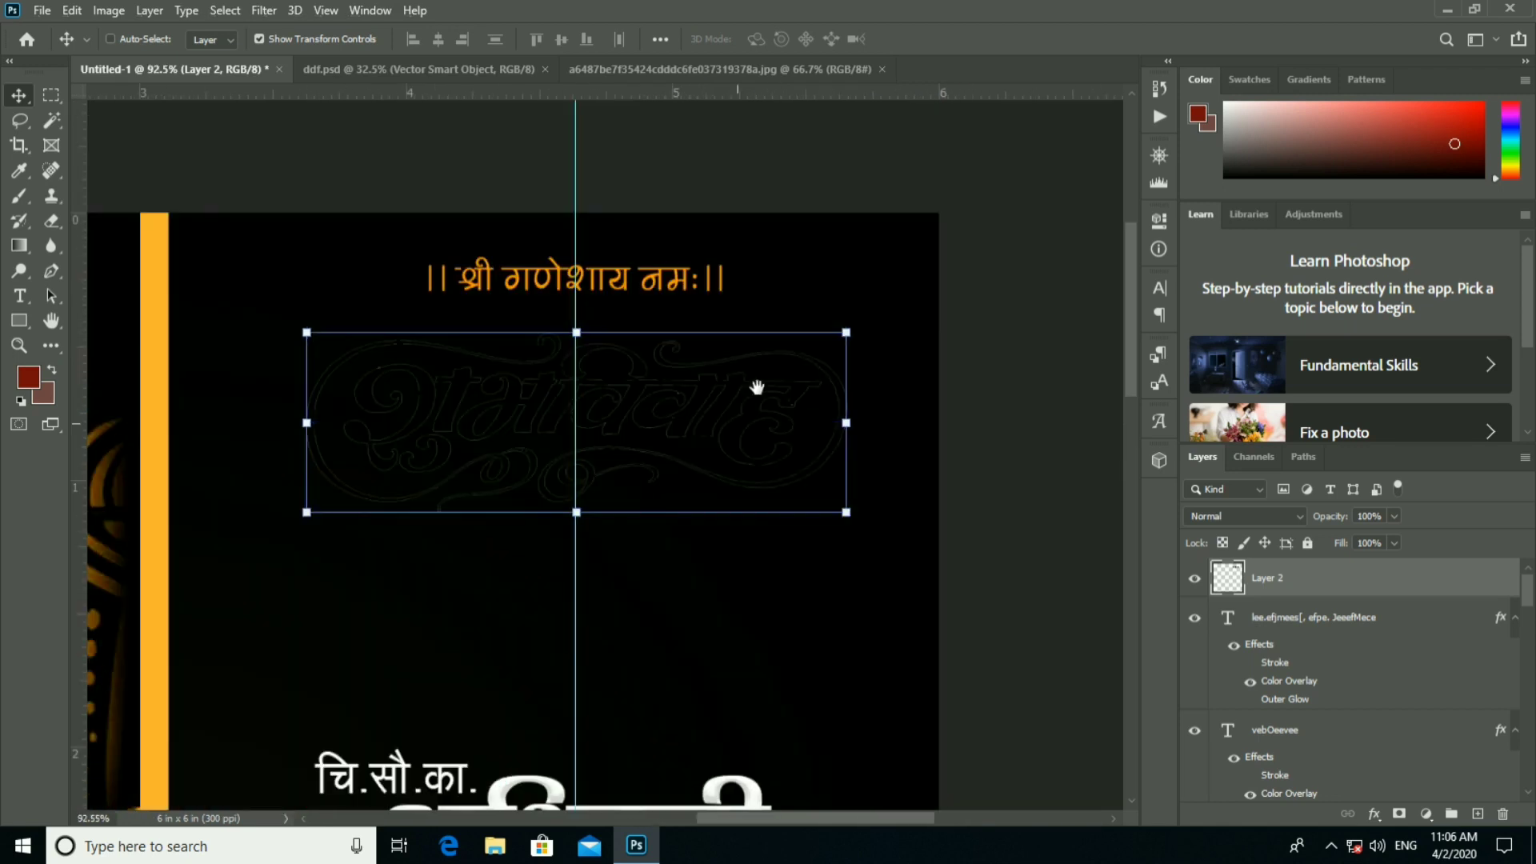
pyautogui.scroll(-2, 760, 400)
pyautogui.scroll(2, 722, 397)
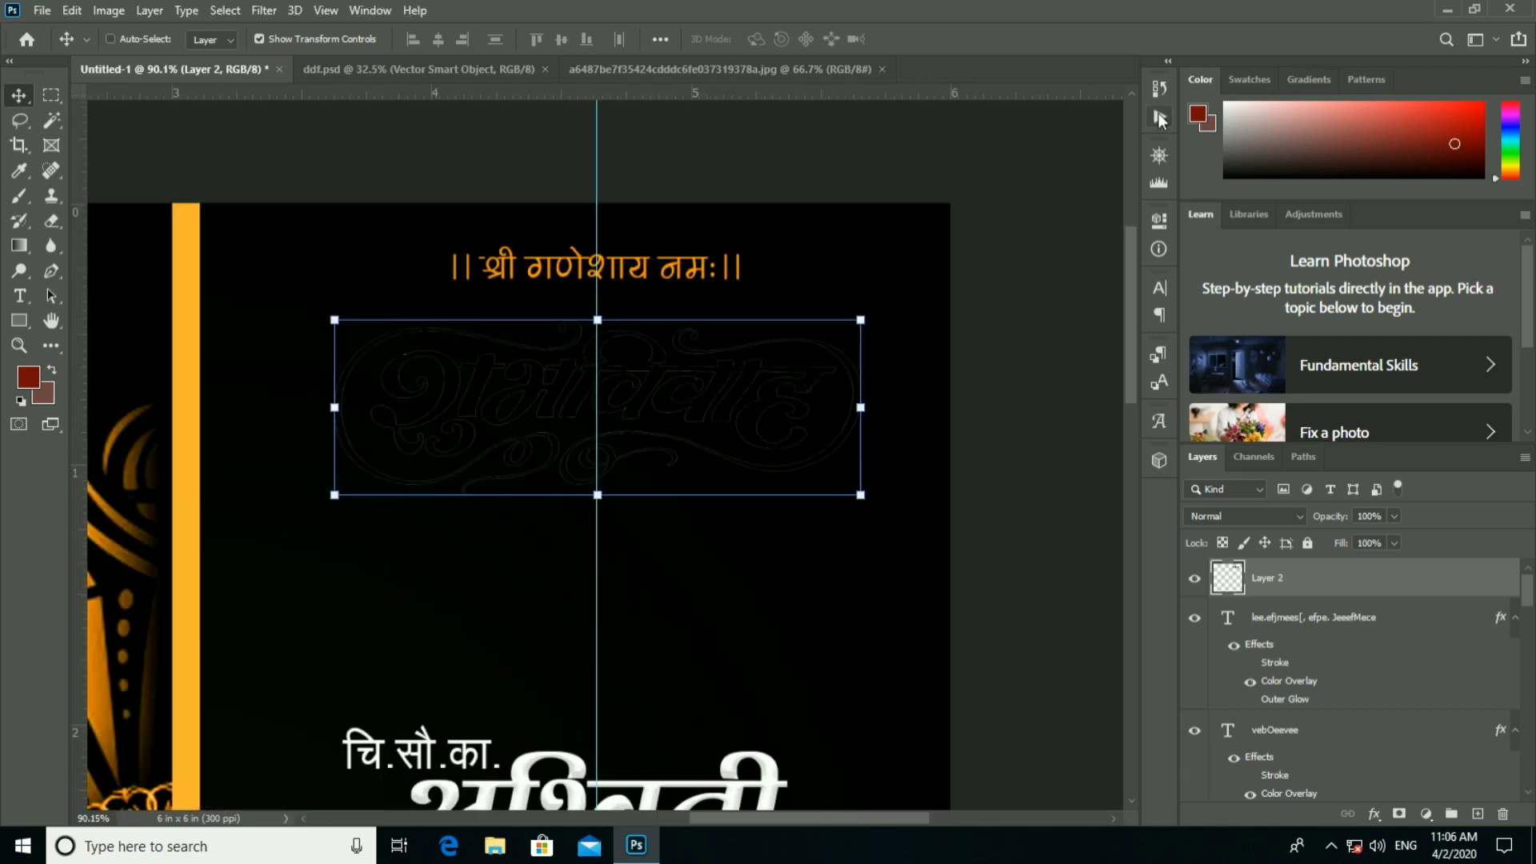
# Apply the long 85px shadow action to the calligraphy layer (Layer 2).
pyautogui.click(1159, 118)
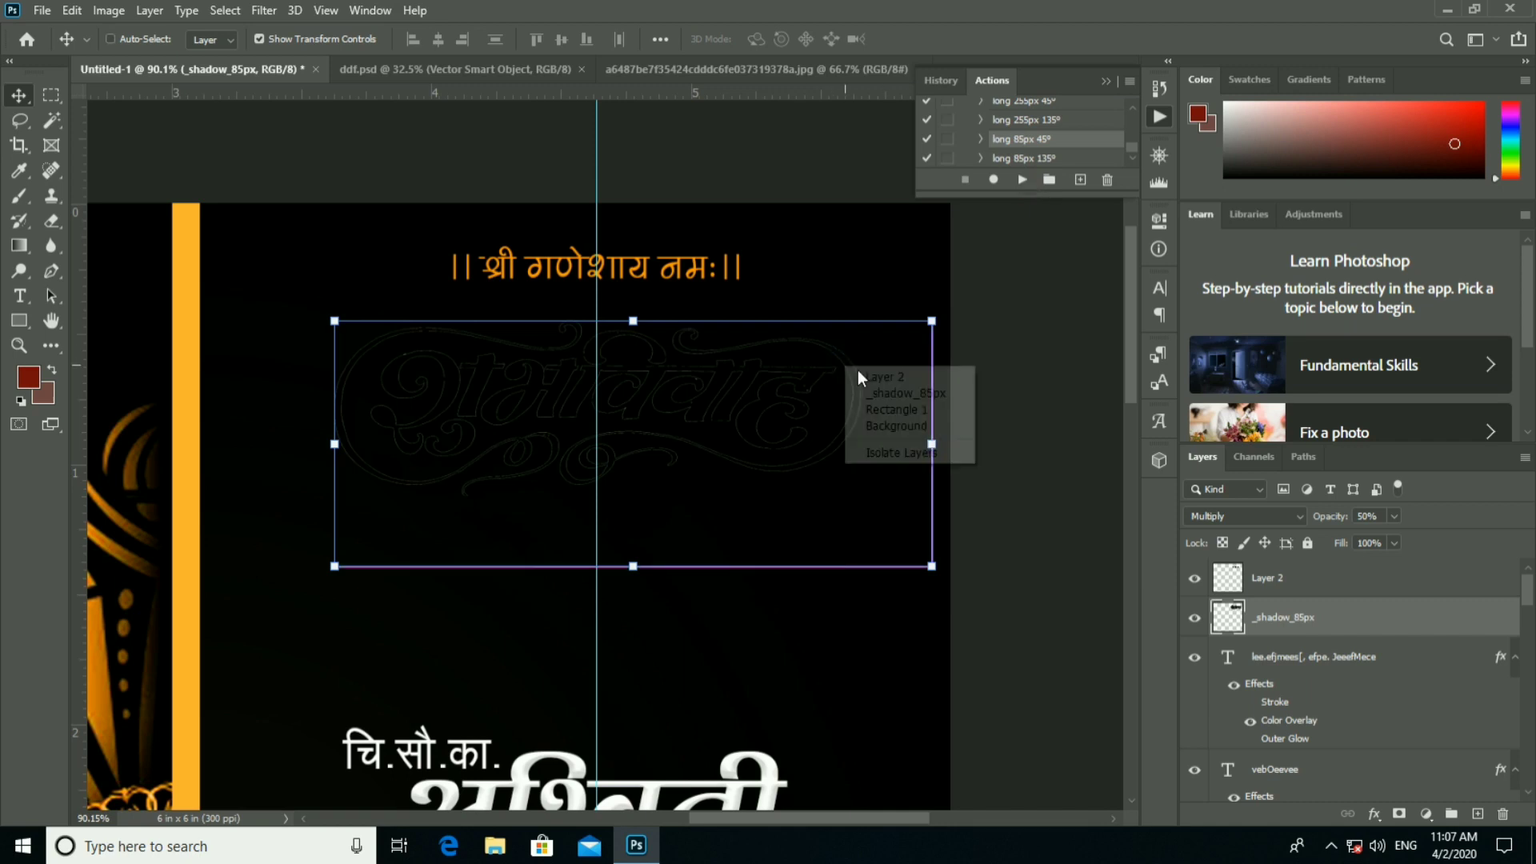
pyautogui.click(860, 376)
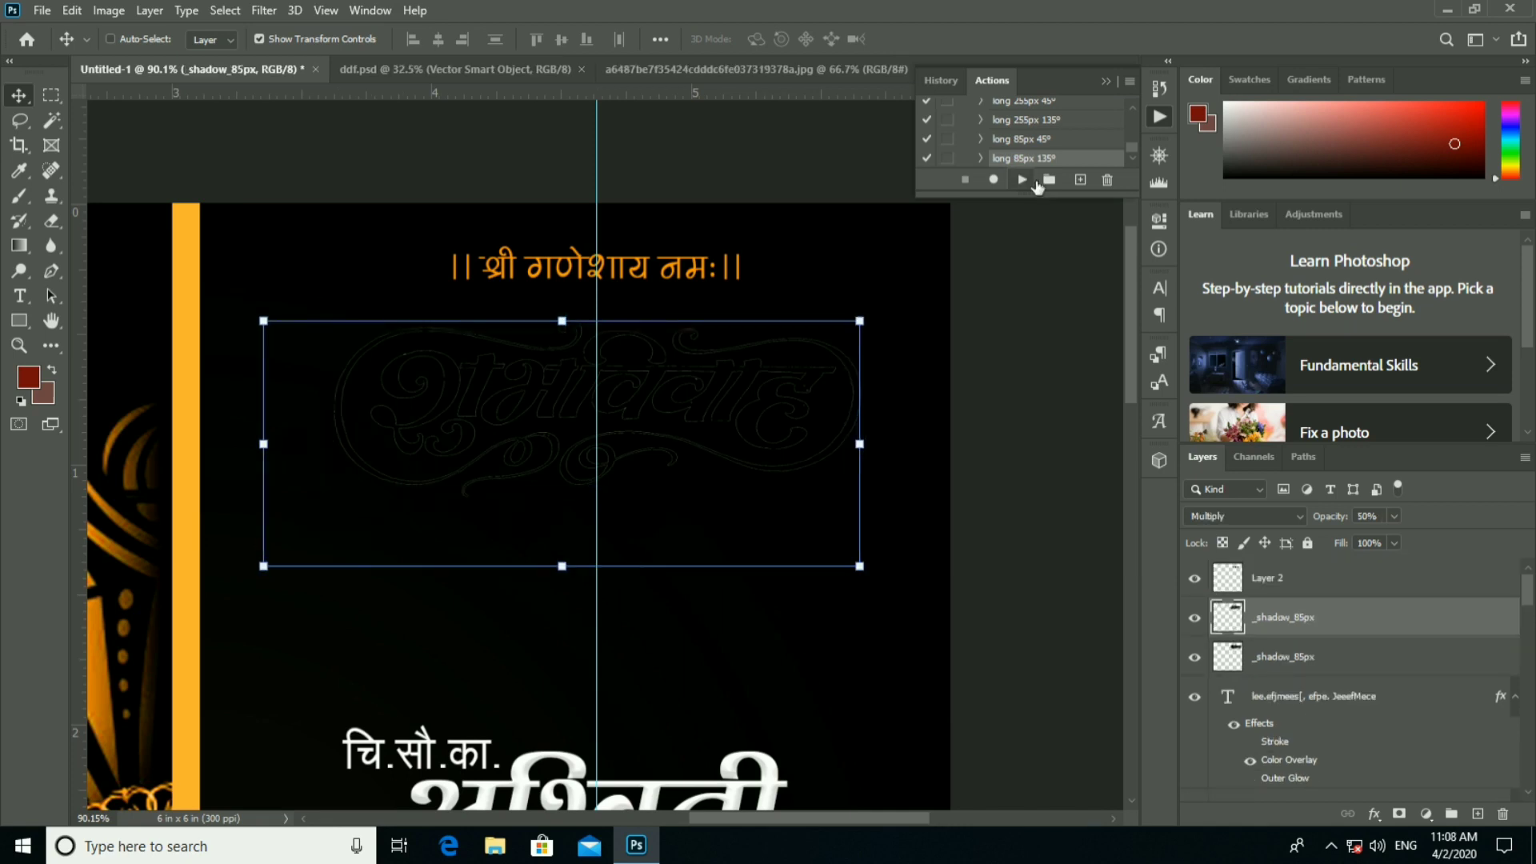
pyautogui.click(676, 556)
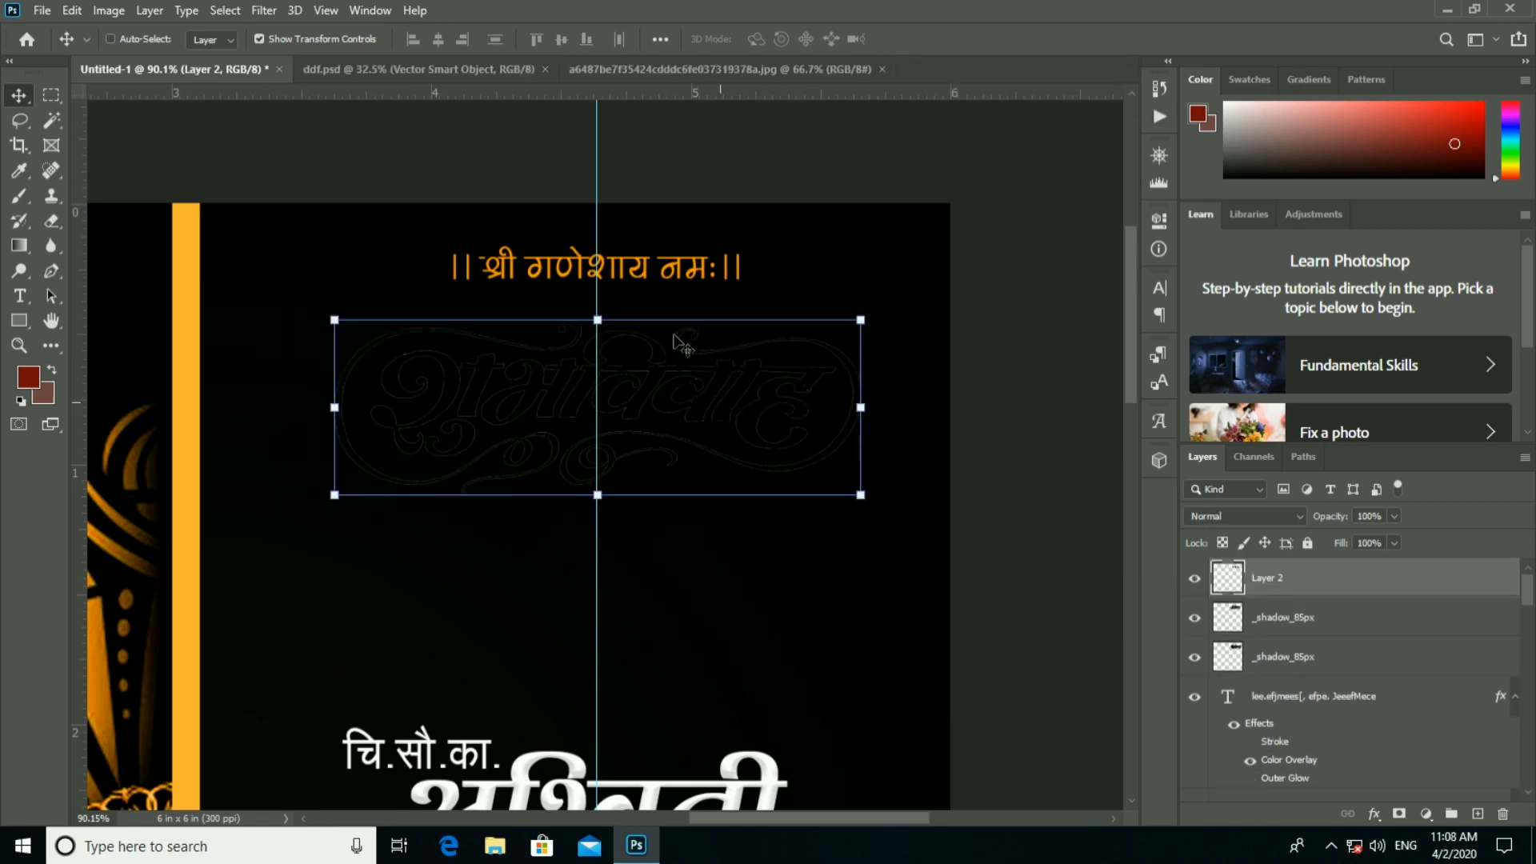
pyautogui.click(42, 10)
pyautogui.click(62, 30)
# Dismiss the new-document dialog and browse BACKGROUND's Smoke background and SB CREATION folders in the Open dialog.
pyautogui.click(956, 199)
pyautogui.click(41, 9)
pyautogui.click(52, 52)
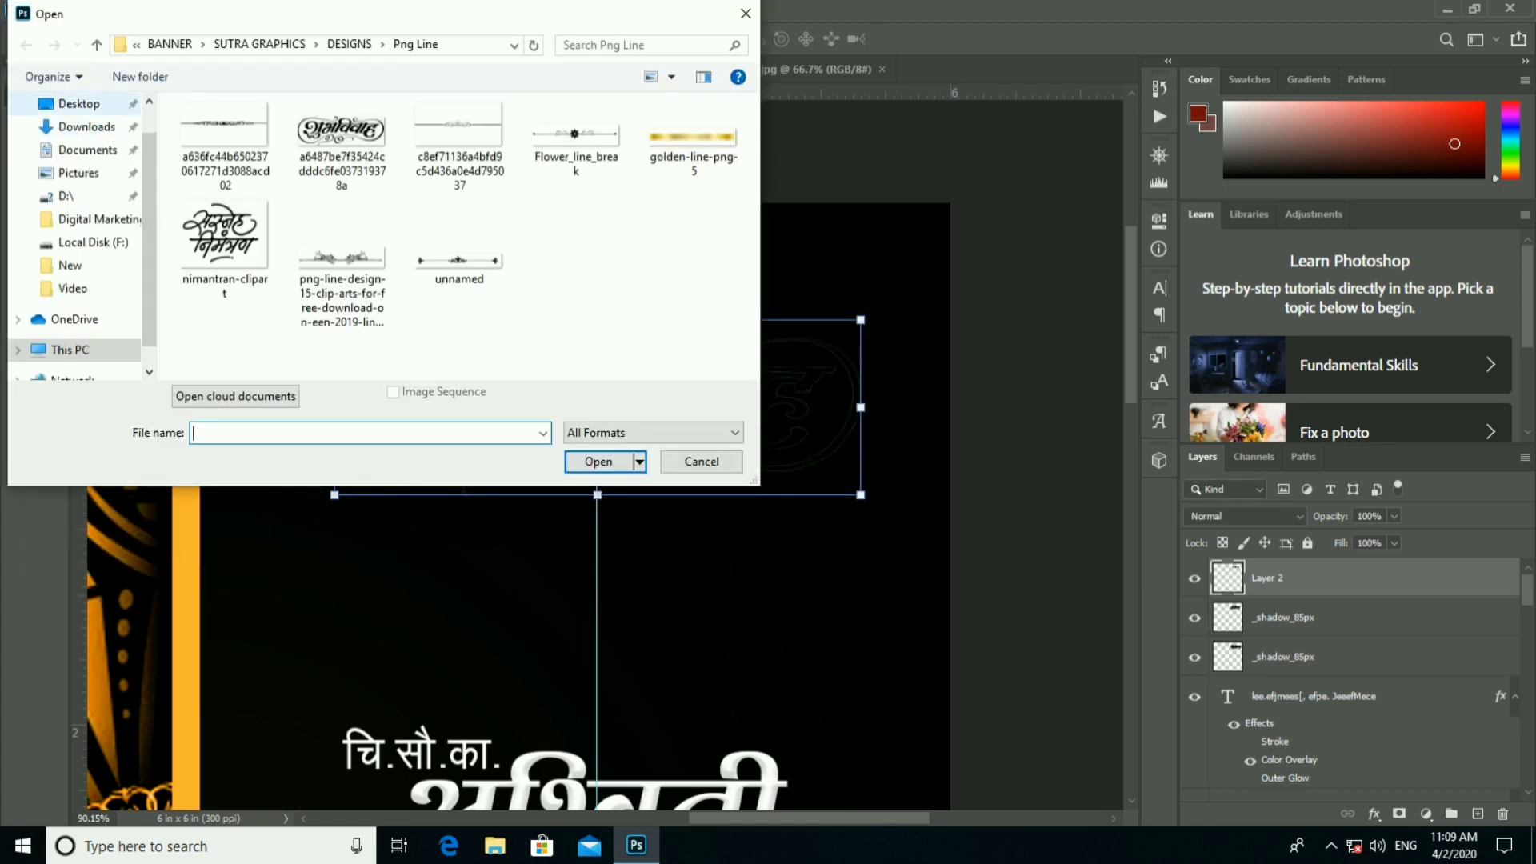
pyautogui.click(101, 48)
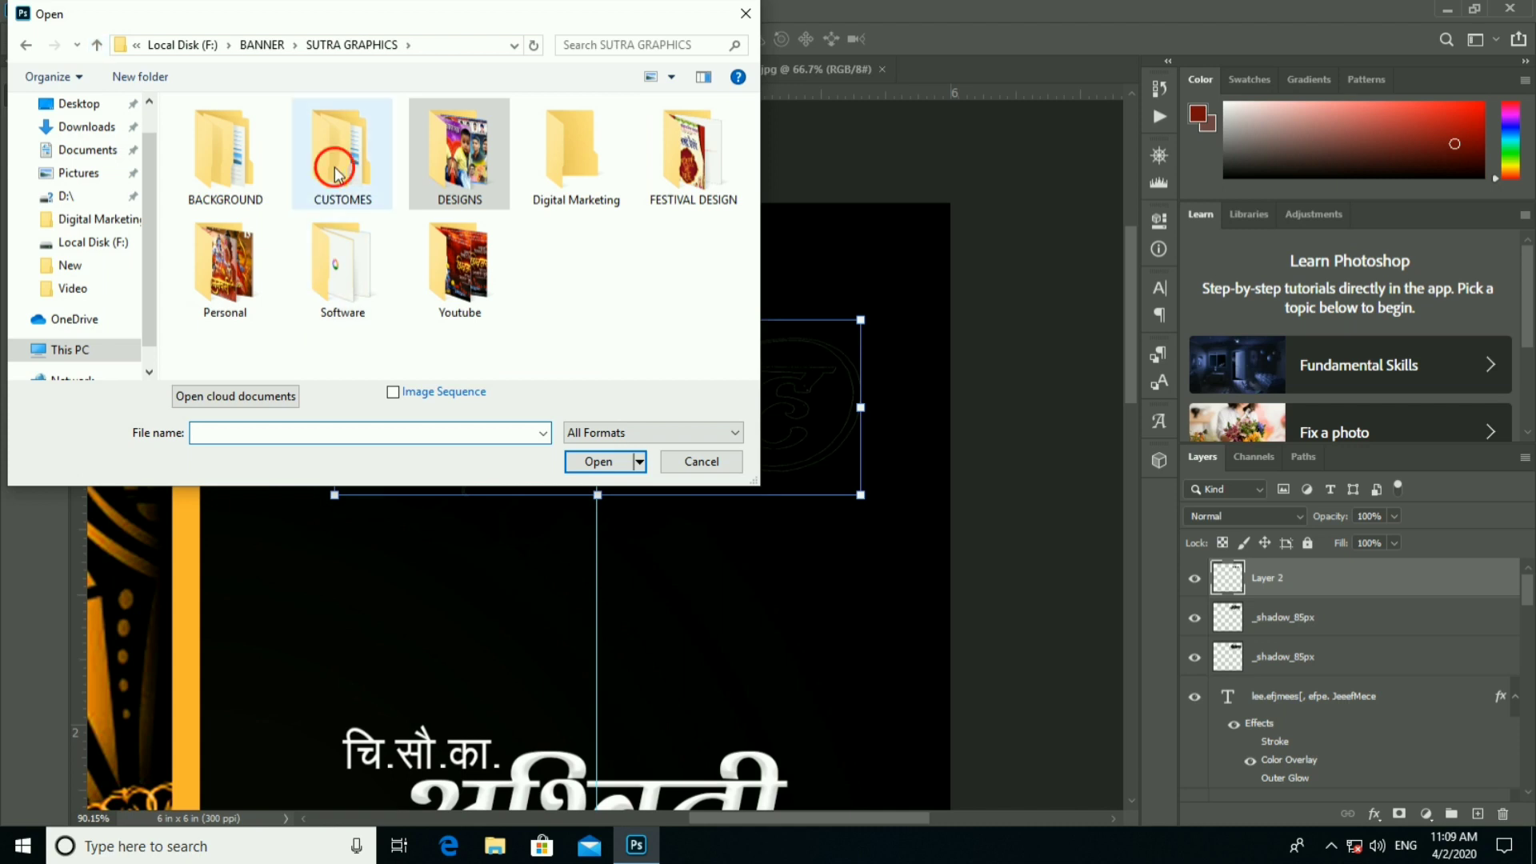
pyautogui.doubleClick(224, 152)
pyautogui.scroll(-2, 652, 272)
pyautogui.doubleClick(700, 215)
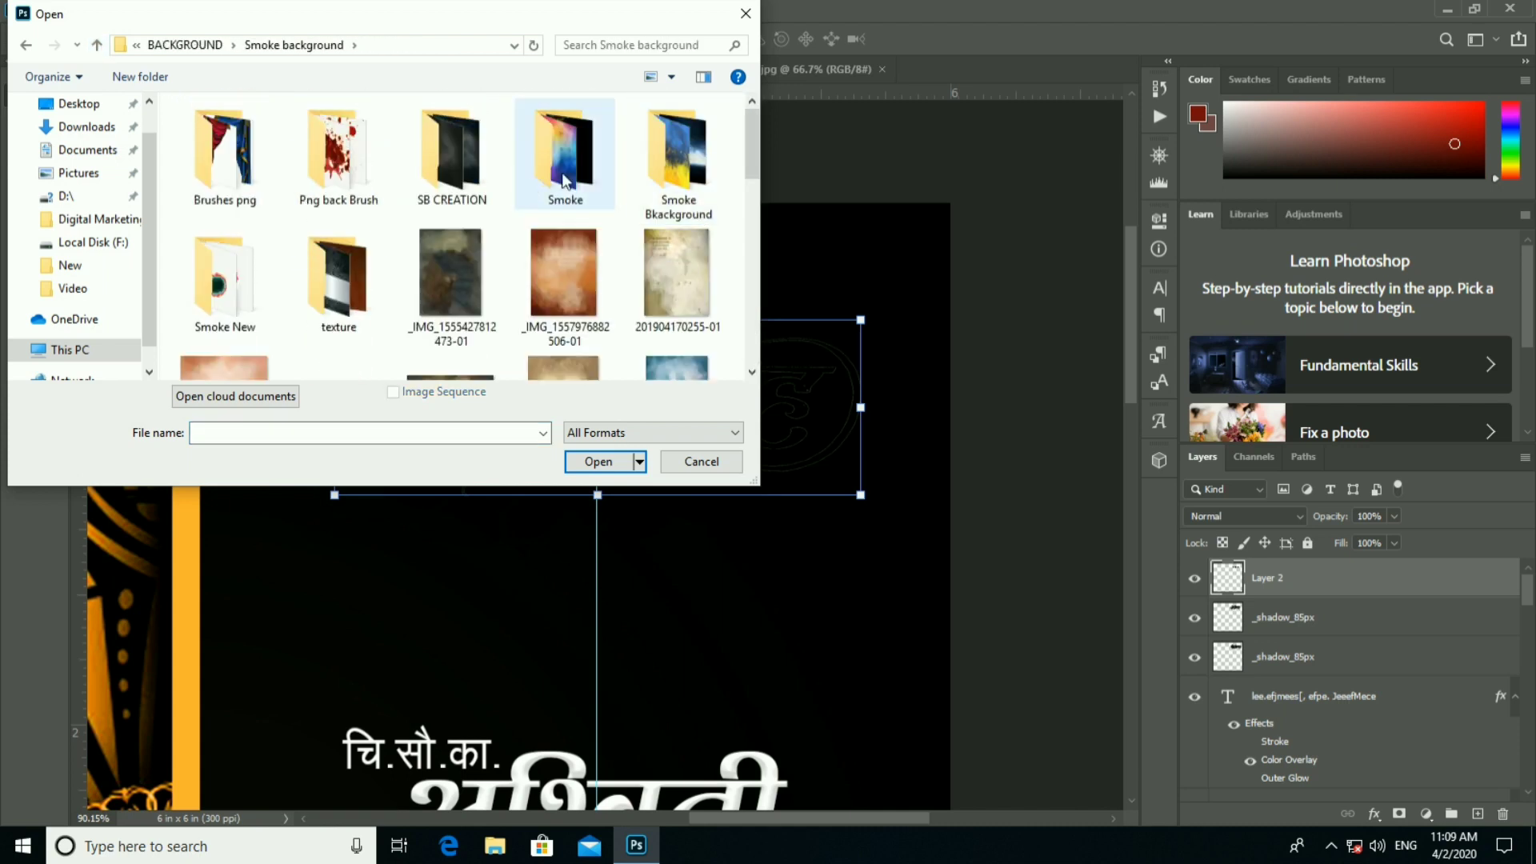
pyautogui.doubleClick(488, 162)
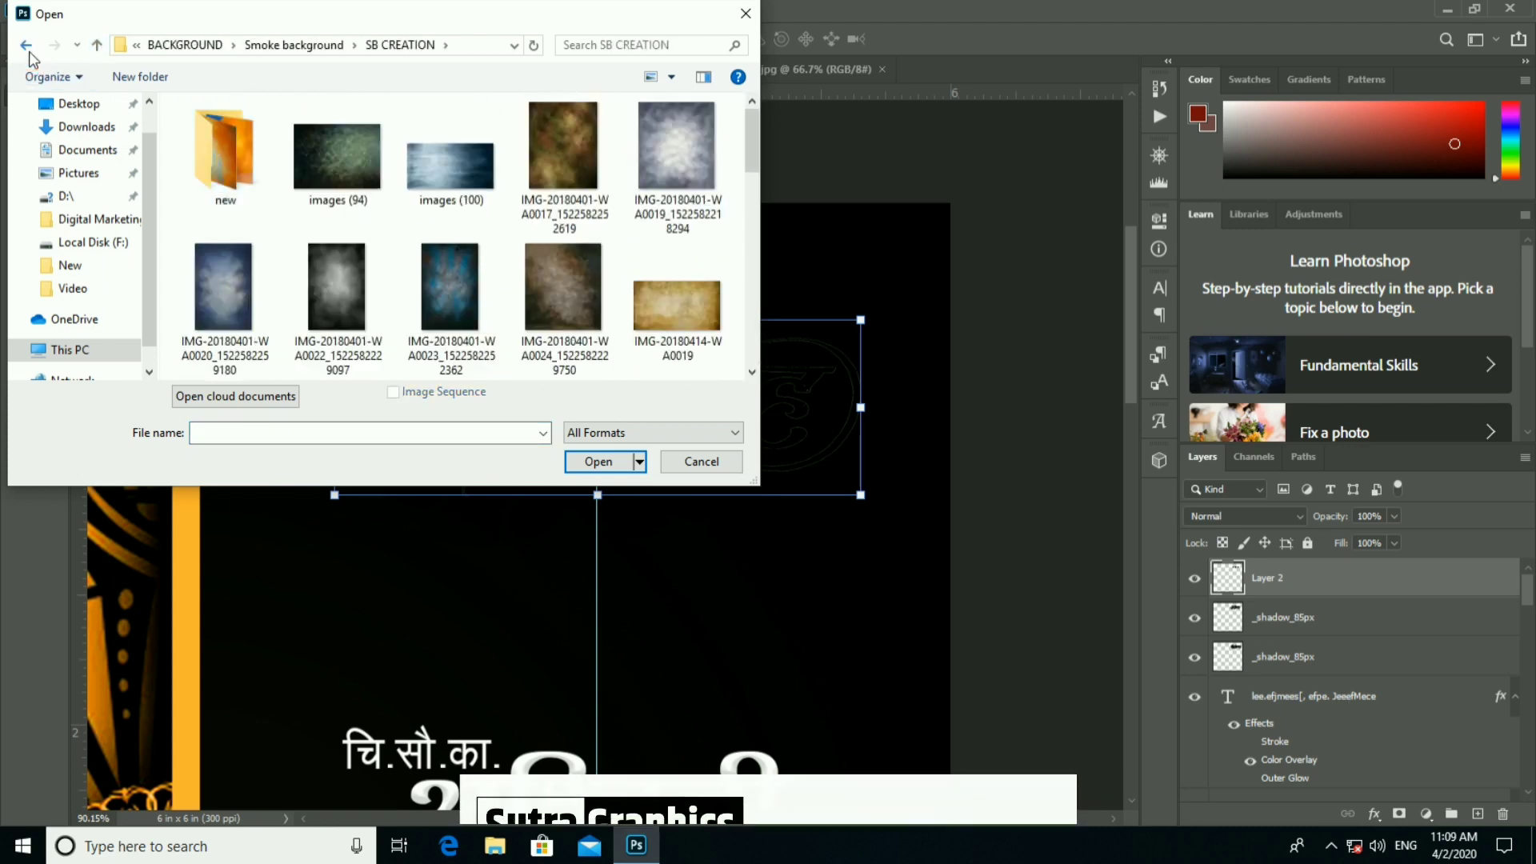
pyautogui.press('BackSpace')
pyautogui.scroll(-2, 402, 227)
pyautogui.scroll(2, 402, 227)
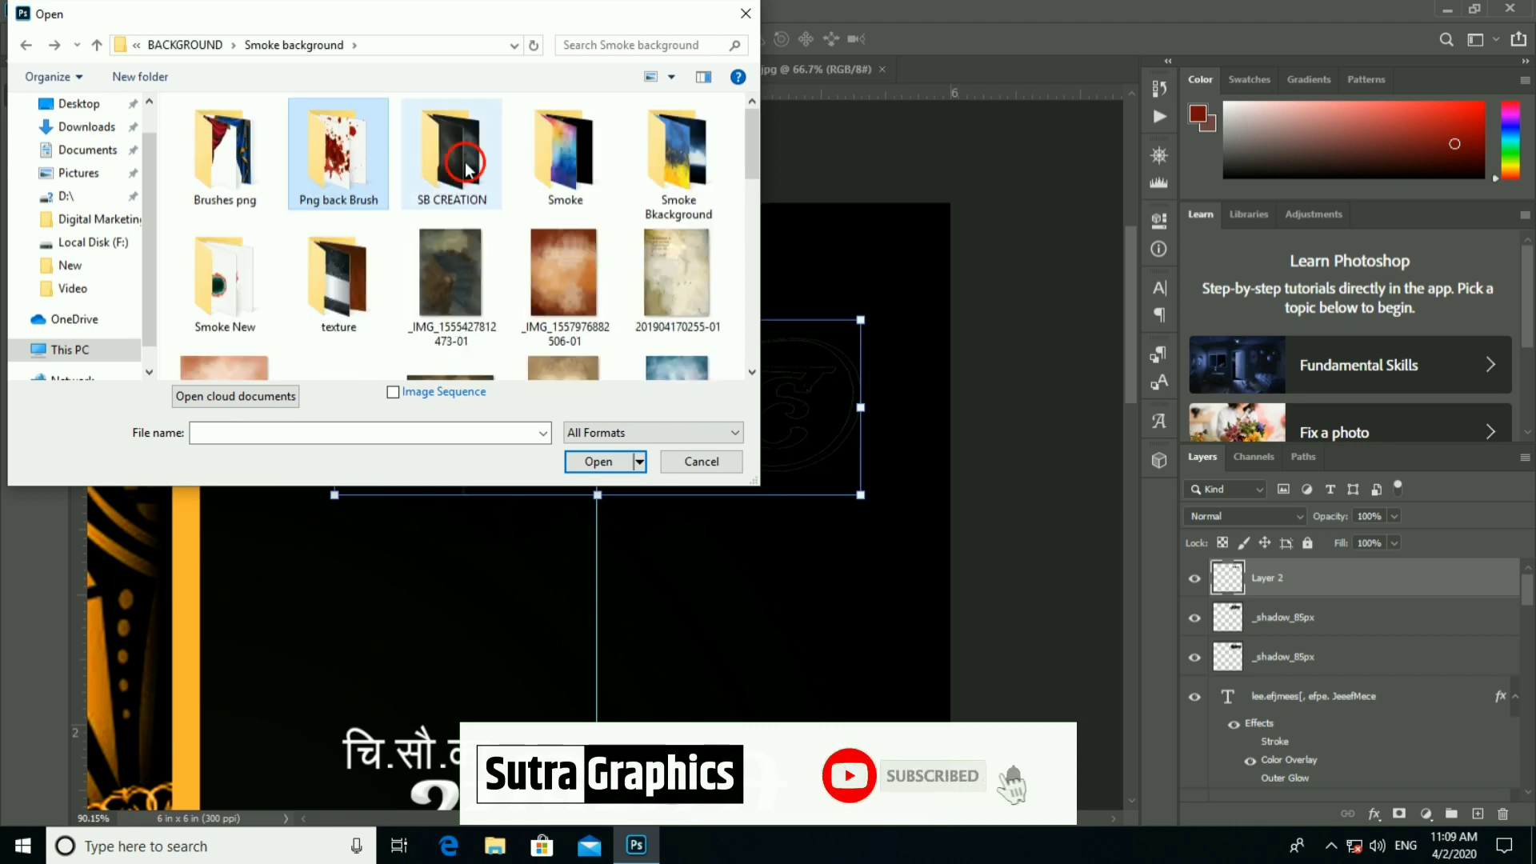
pyautogui.doubleClick(452, 156)
pyautogui.scroll(-3, 524, 252)
pyautogui.click(25, 46)
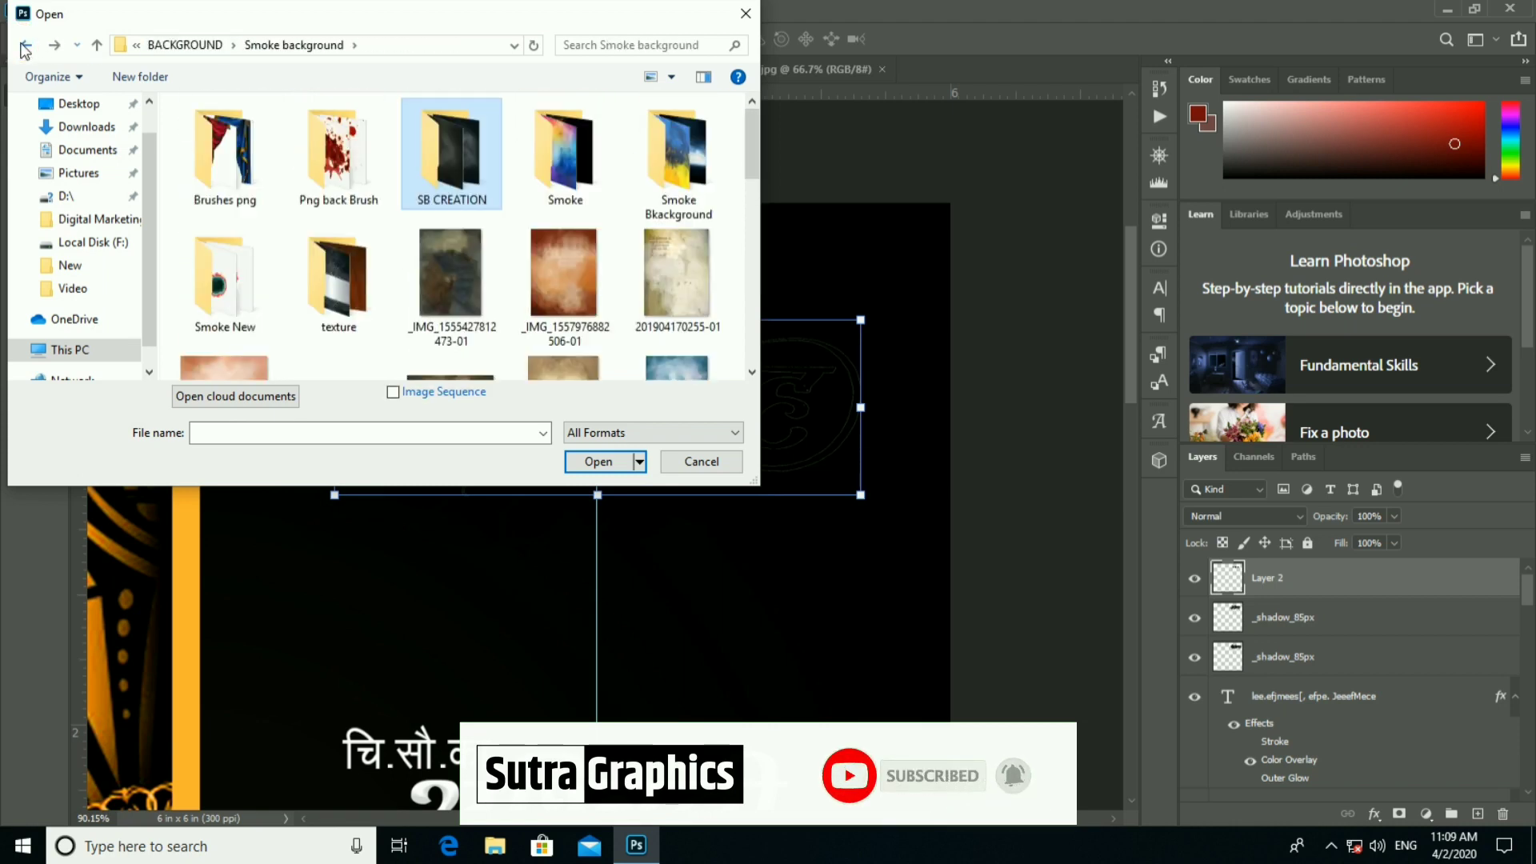
pyautogui.press('BackSpace')
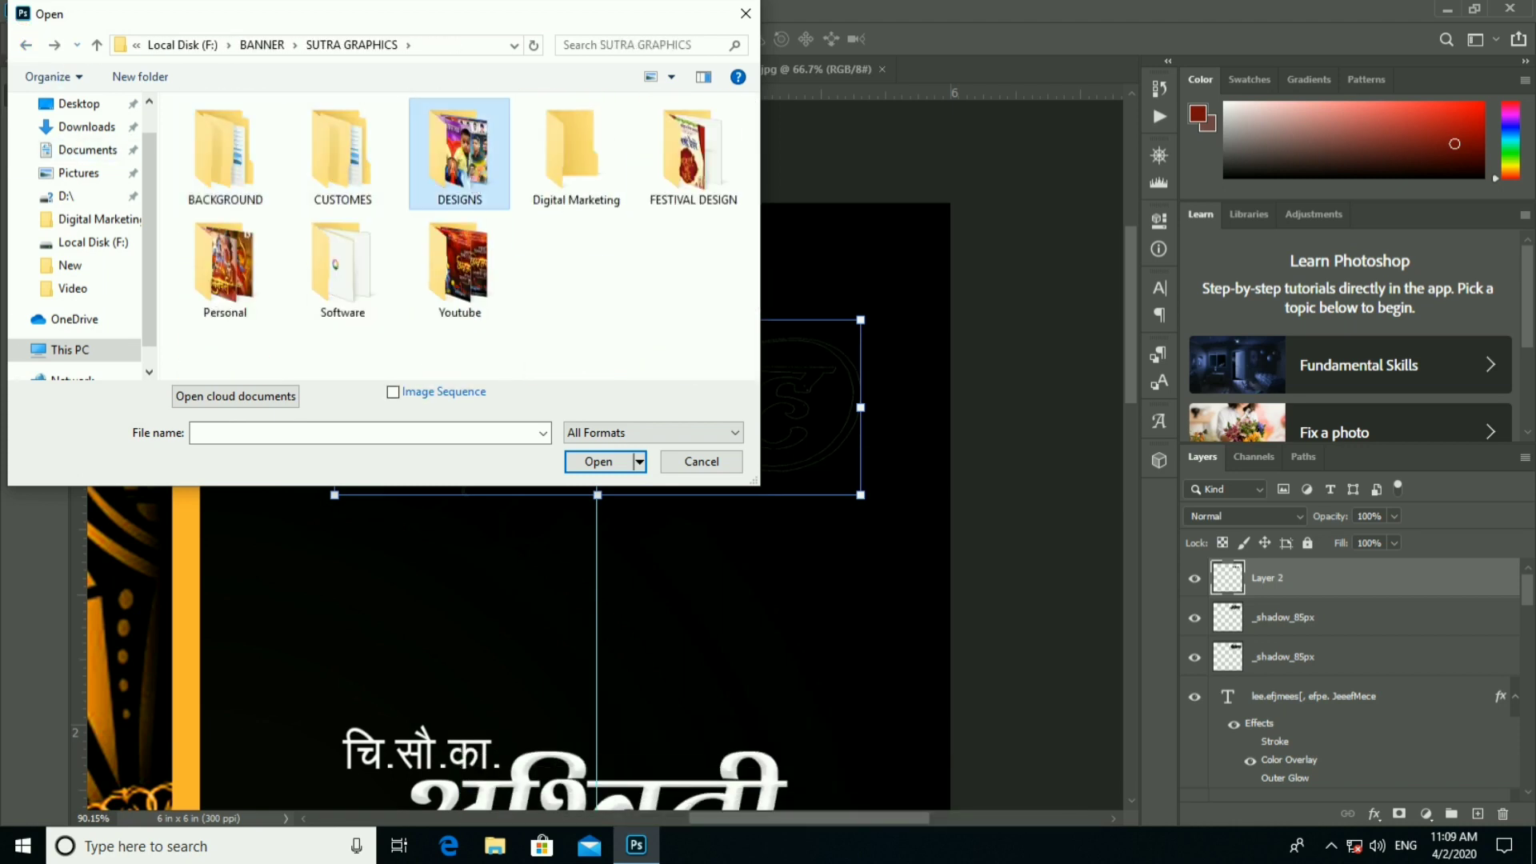
# Browse DESIGNS subfolders: GRADIENT, Leance PNGs, Calligraphy, Design pattern, Design and Wed Back.
pyautogui.doubleClick(460, 152)
pyautogui.scroll(-1, 536, 189)
pyautogui.scroll(-2, 601, 217)
pyautogui.click(602, 217)
pyautogui.scroll(-1, 602, 217)
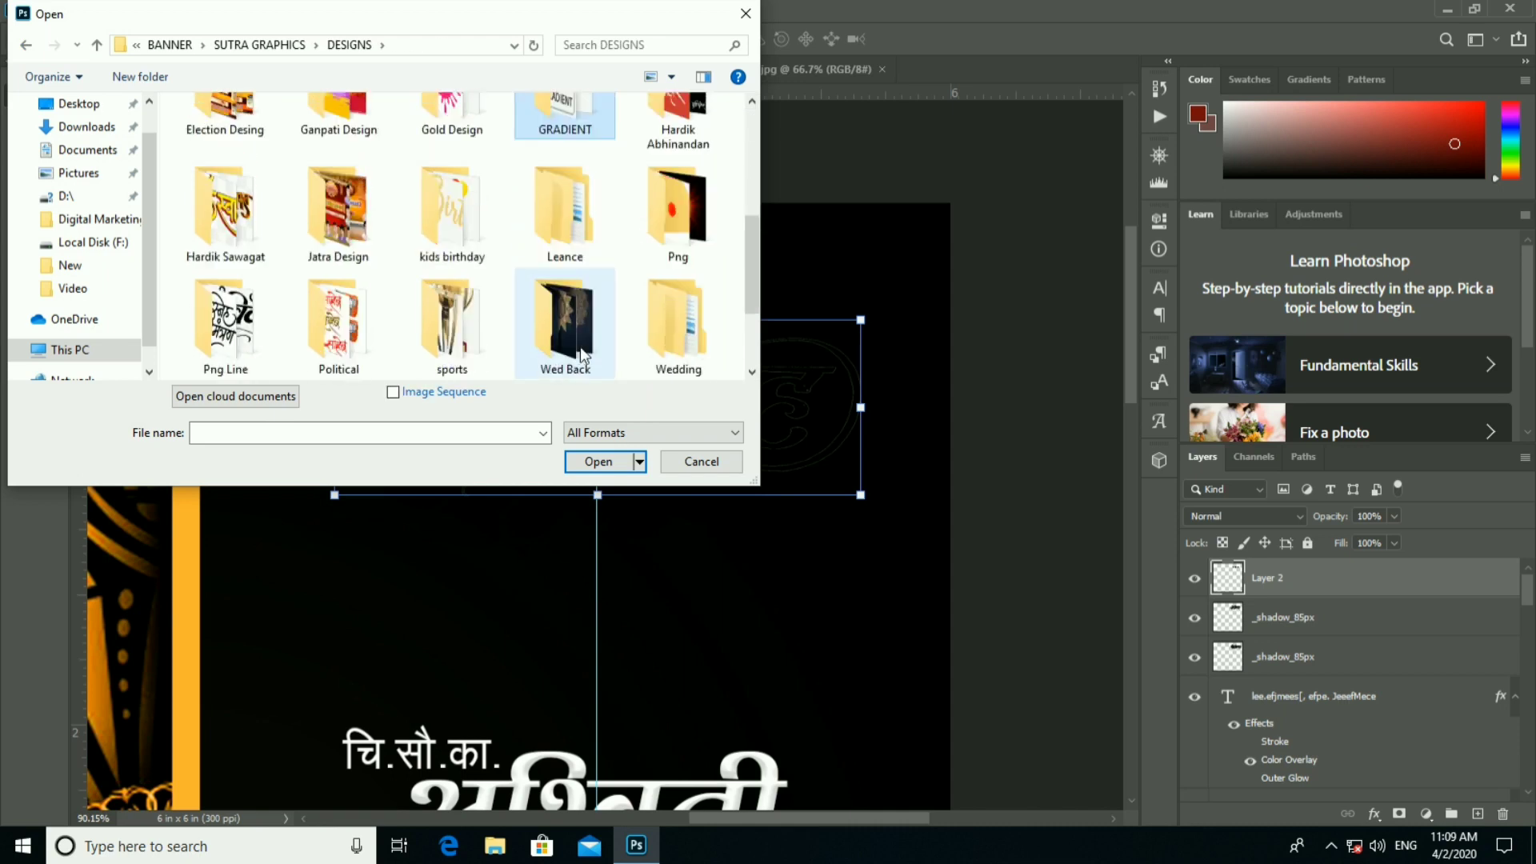
pyautogui.scroll(-1, 601, 268)
pyautogui.scroll(3, 485, 285)
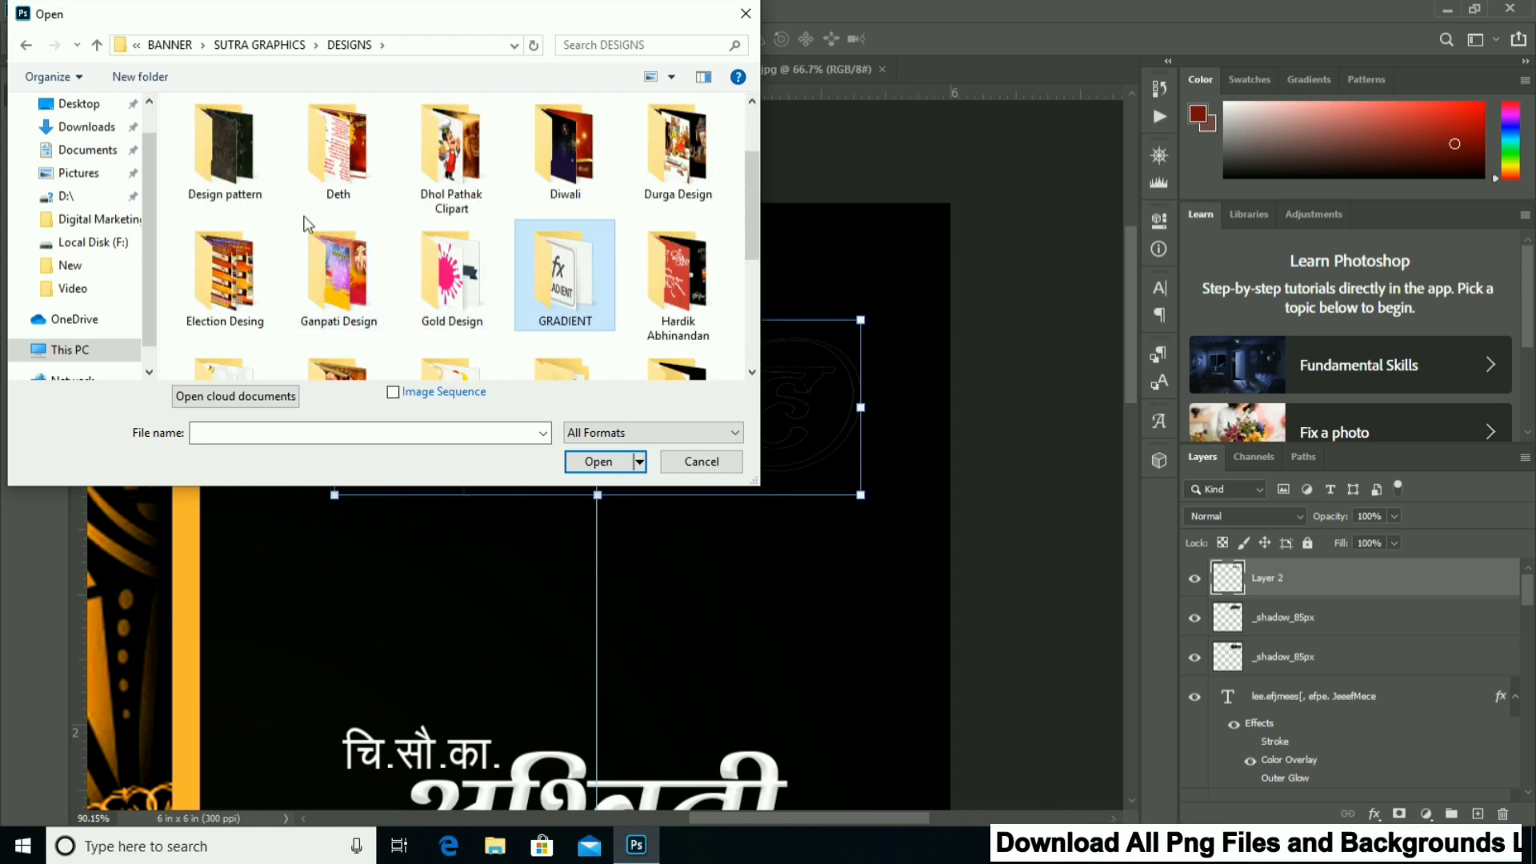
pyautogui.scroll(-1, 715, 306)
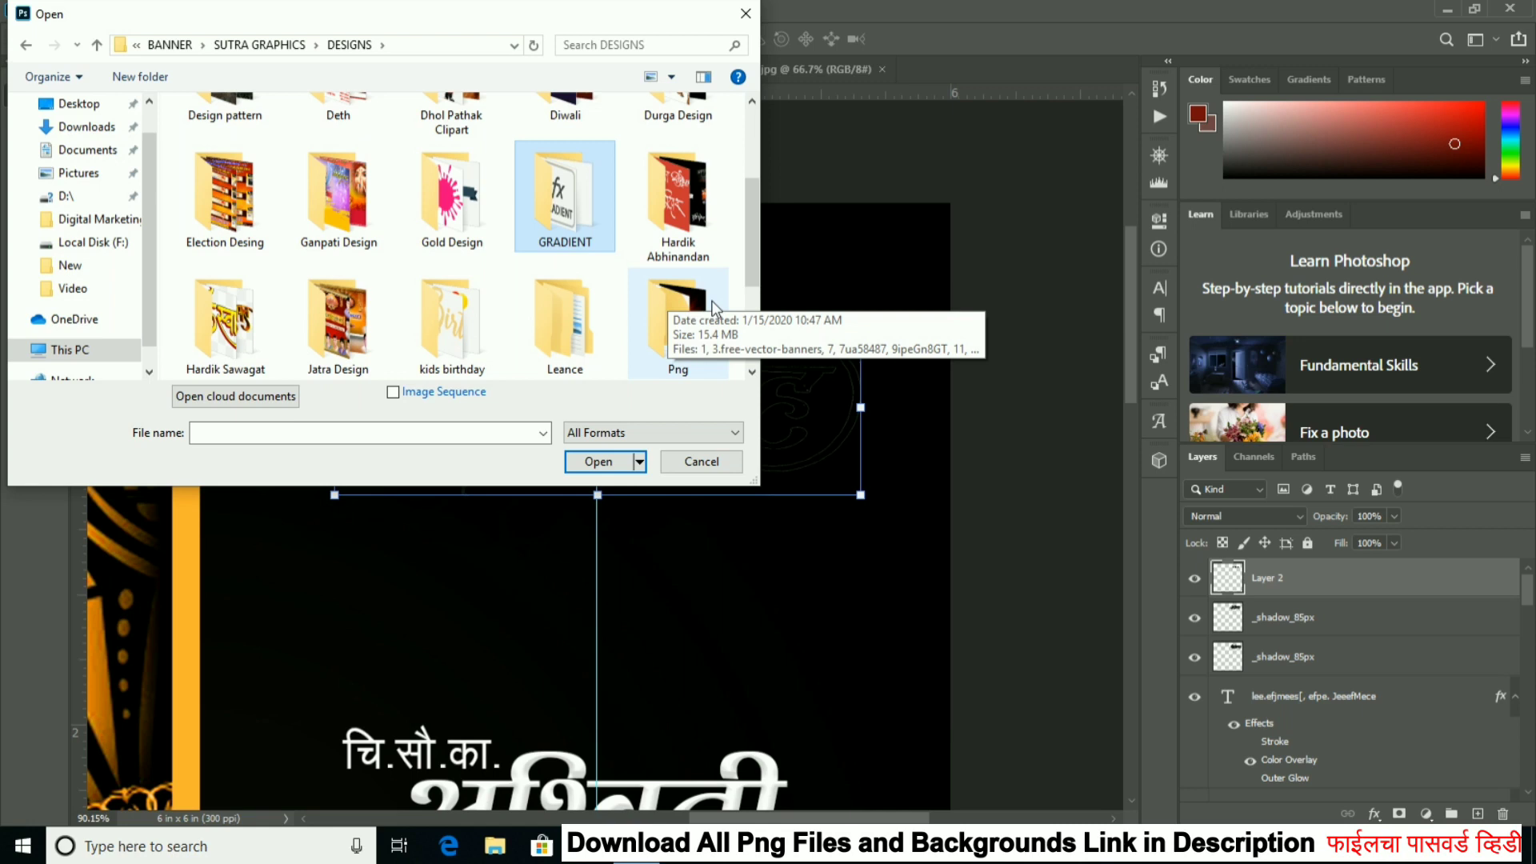
pyautogui.doubleClick(593, 328)
pyautogui.doubleClick(252, 163)
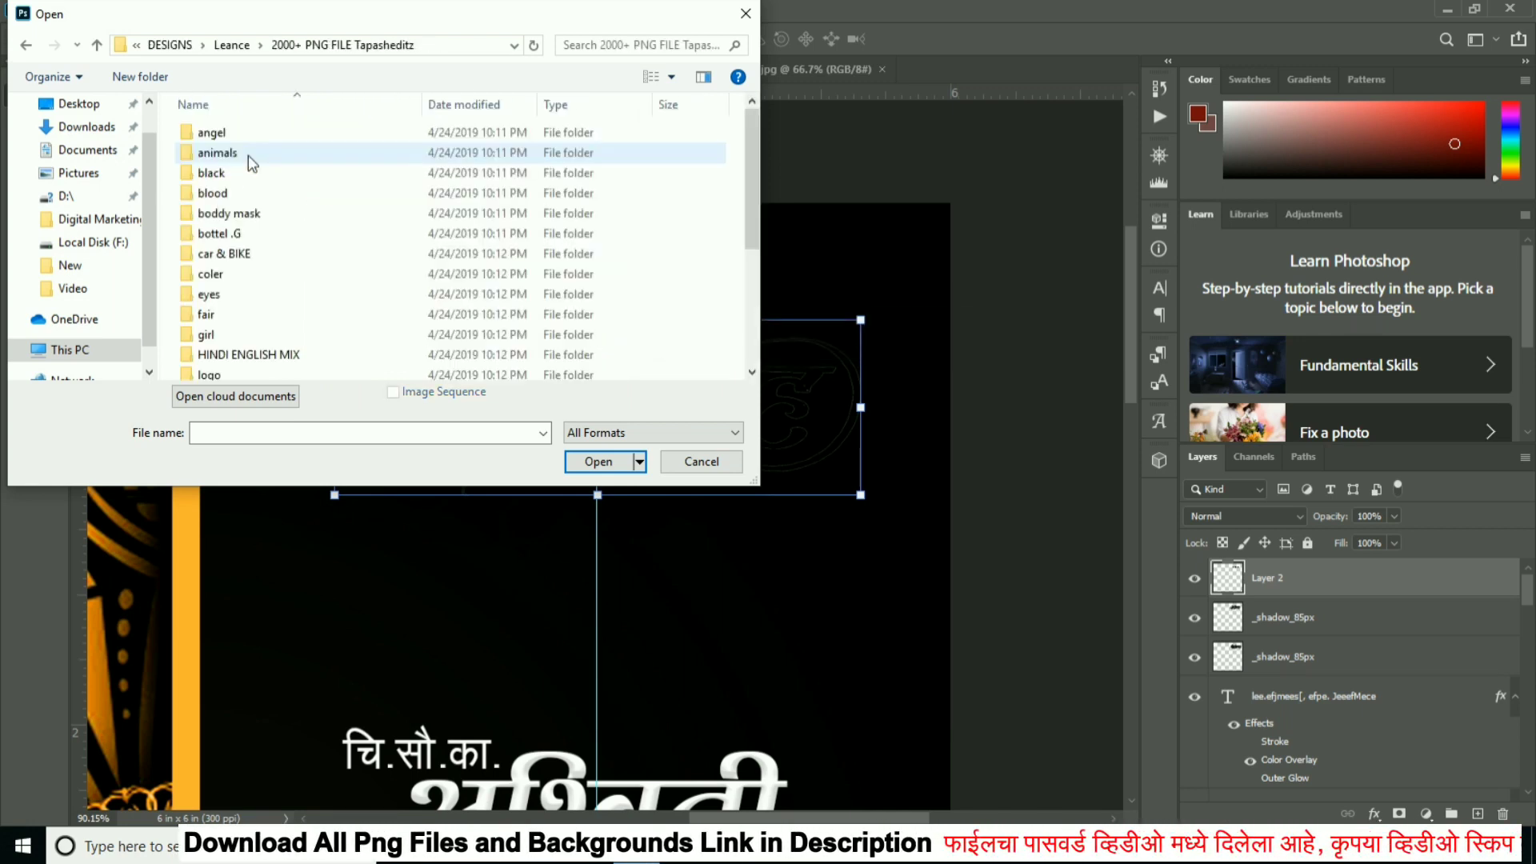
pyautogui.click(26, 44)
pyautogui.scroll(-2, 512, 304)
pyautogui.scroll(2, 516, 308)
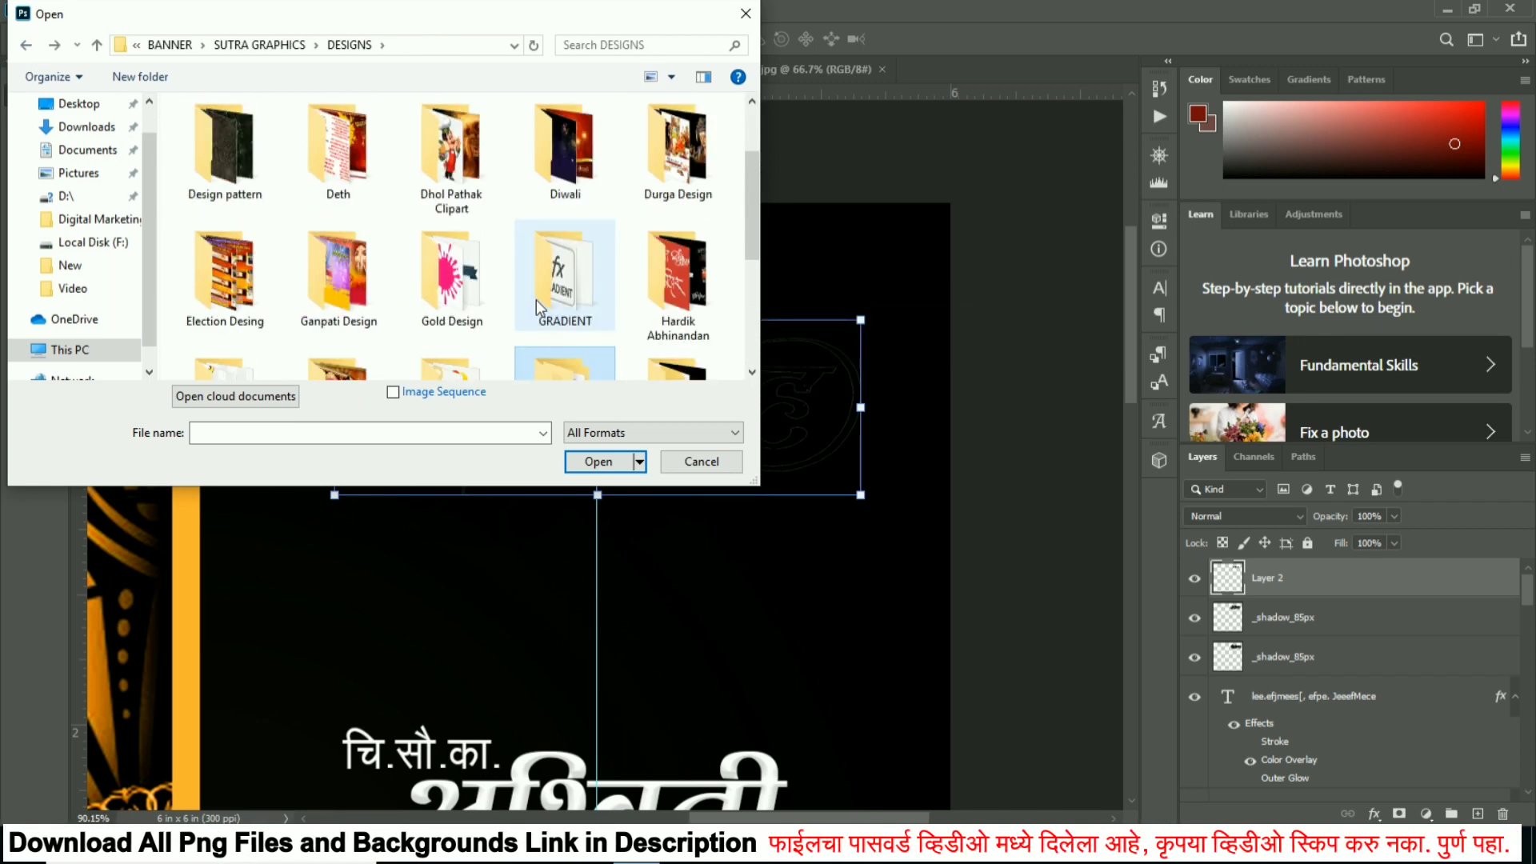
pyautogui.scroll(2, 536, 299)
pyautogui.doubleClick(381, 151)
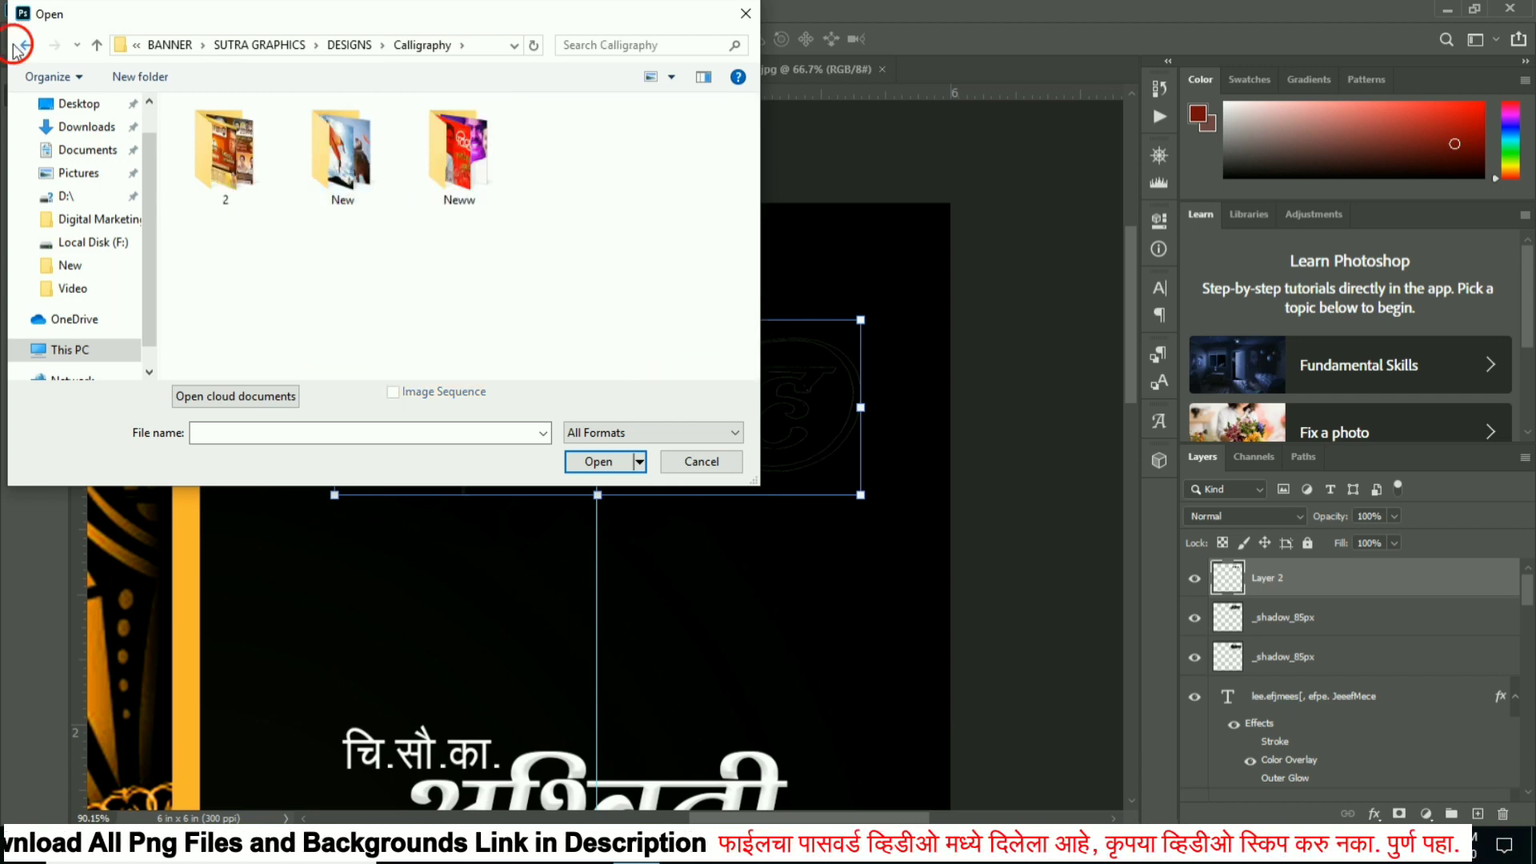
pyautogui.click(26, 45)
pyautogui.doubleClick(213, 266)
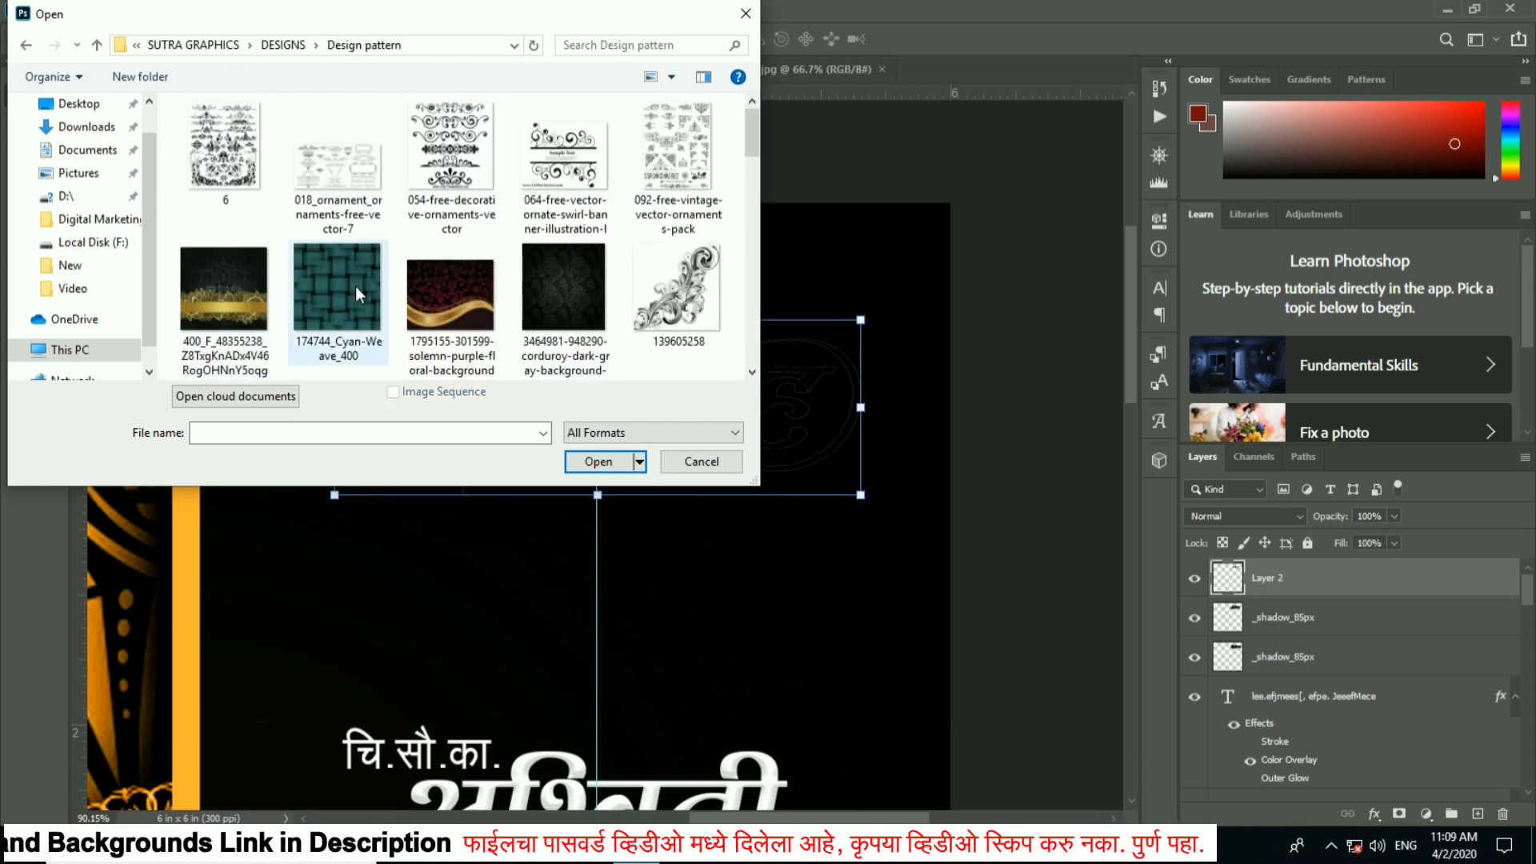
pyautogui.hotkey('alt', 'Left')
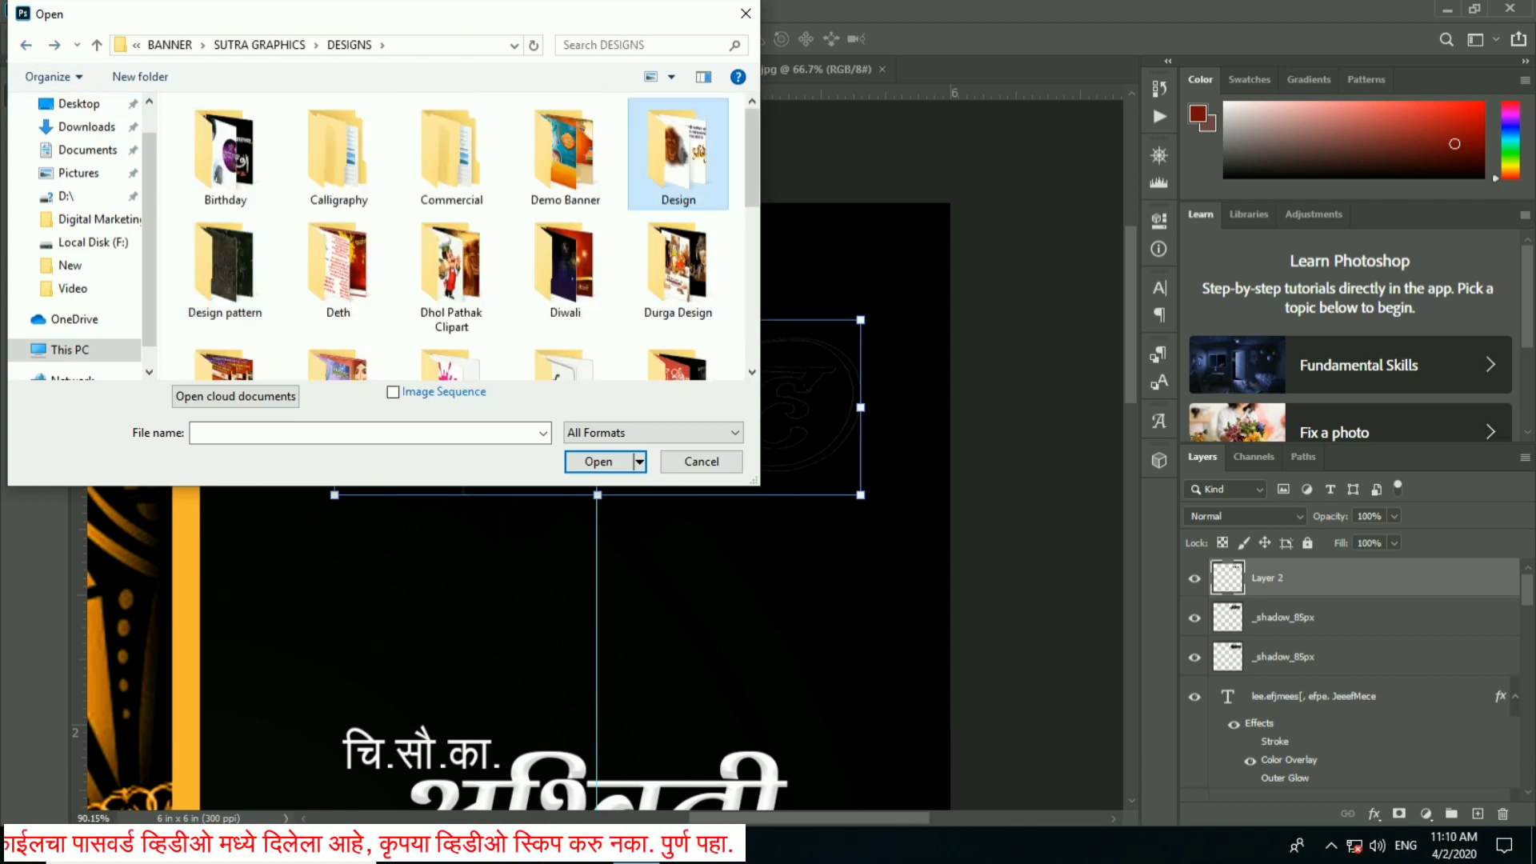
pyautogui.doubleClick(678, 156)
pyautogui.click(26, 45)
pyautogui.scroll(-1, 560, 312)
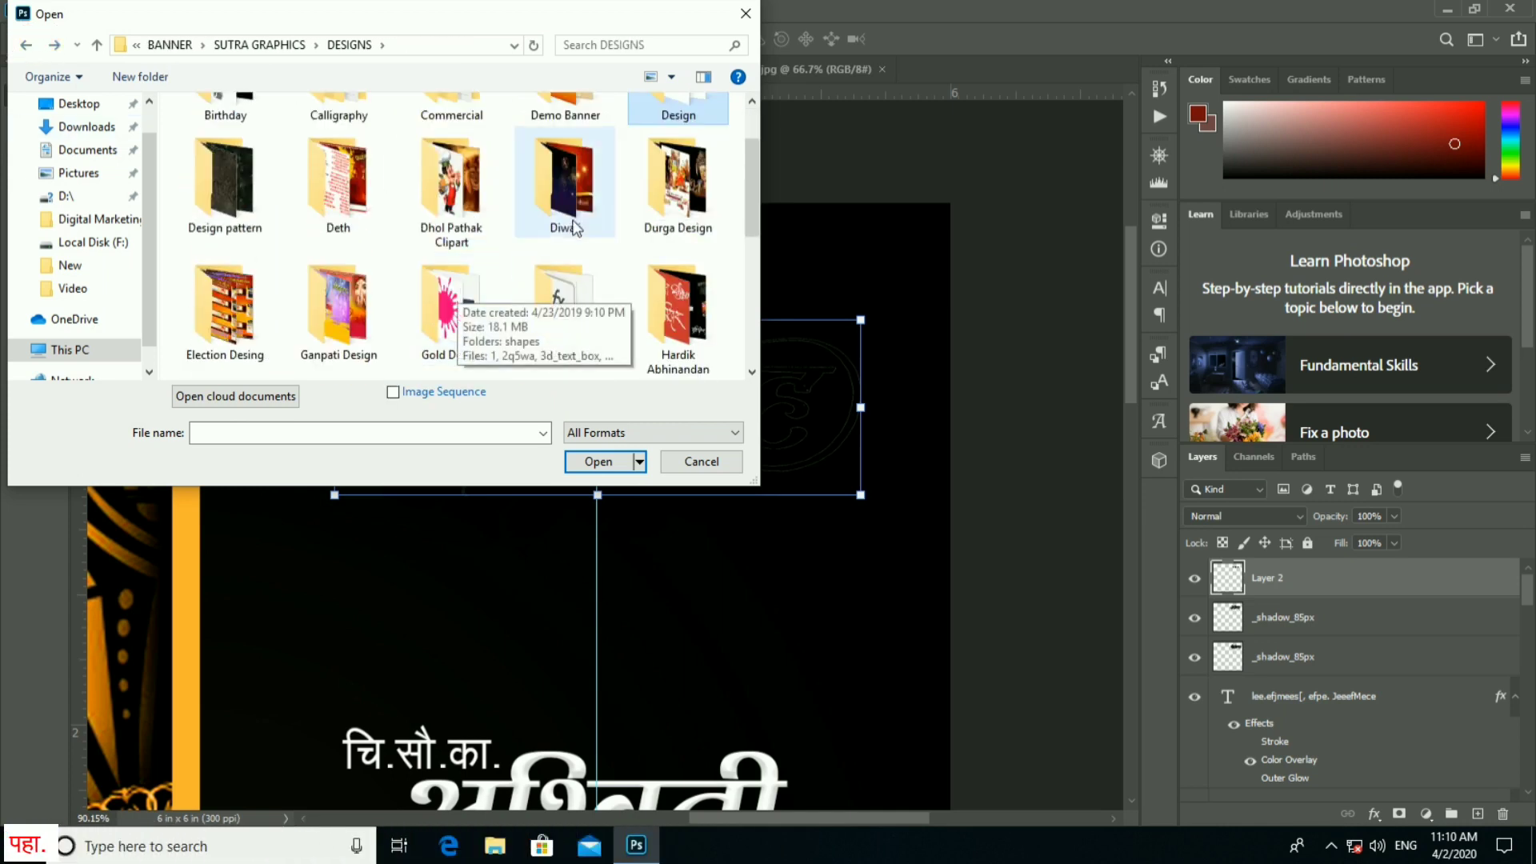
pyautogui.scroll(-1, 694, 267)
pyautogui.scroll(-1, 694, 267)
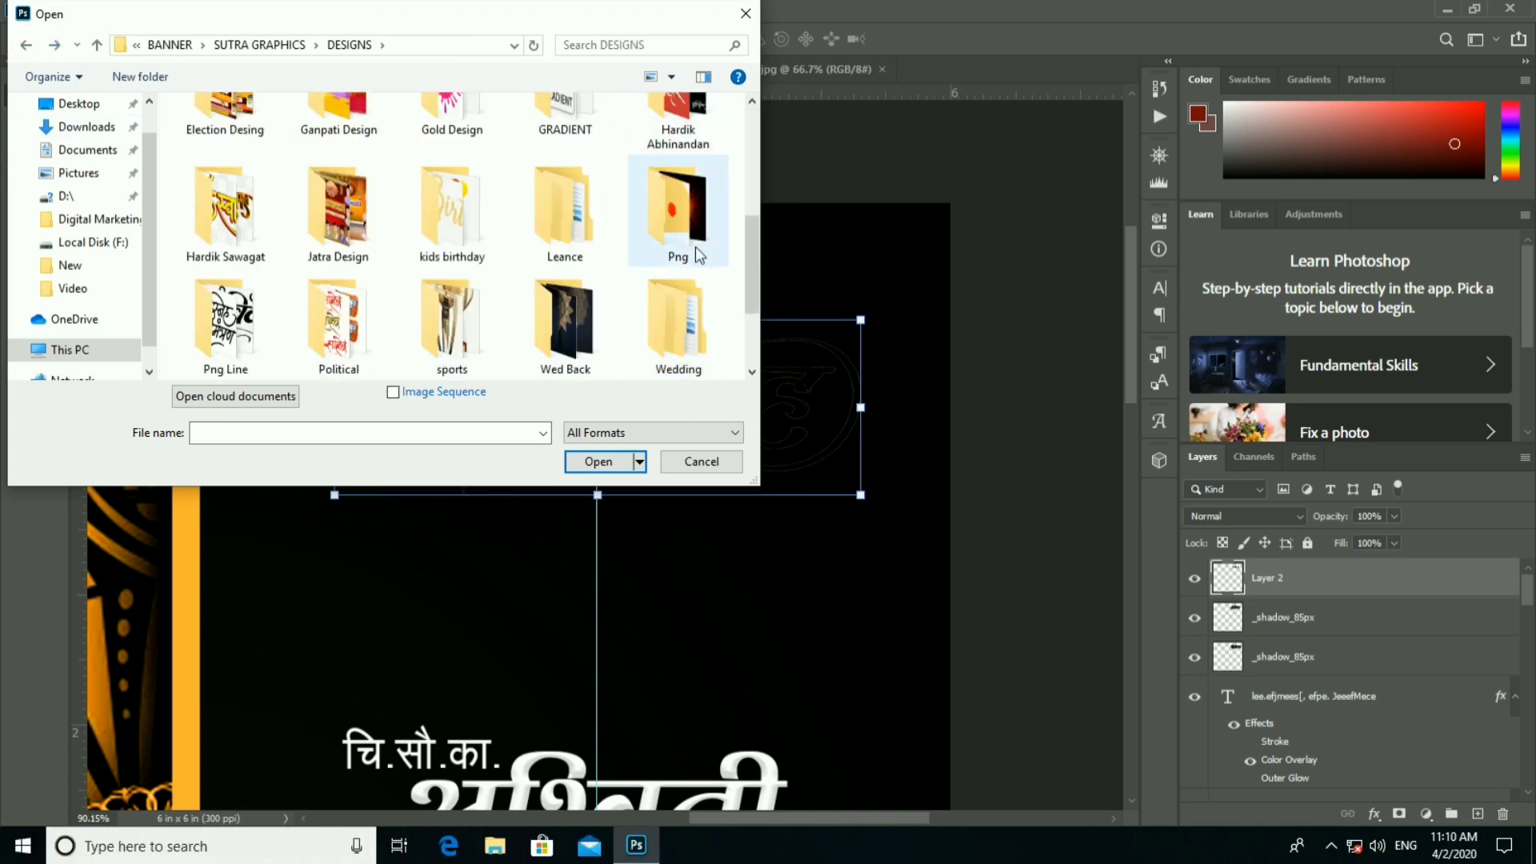
pyautogui.scroll(-1, 697, 307)
pyautogui.click(587, 255)
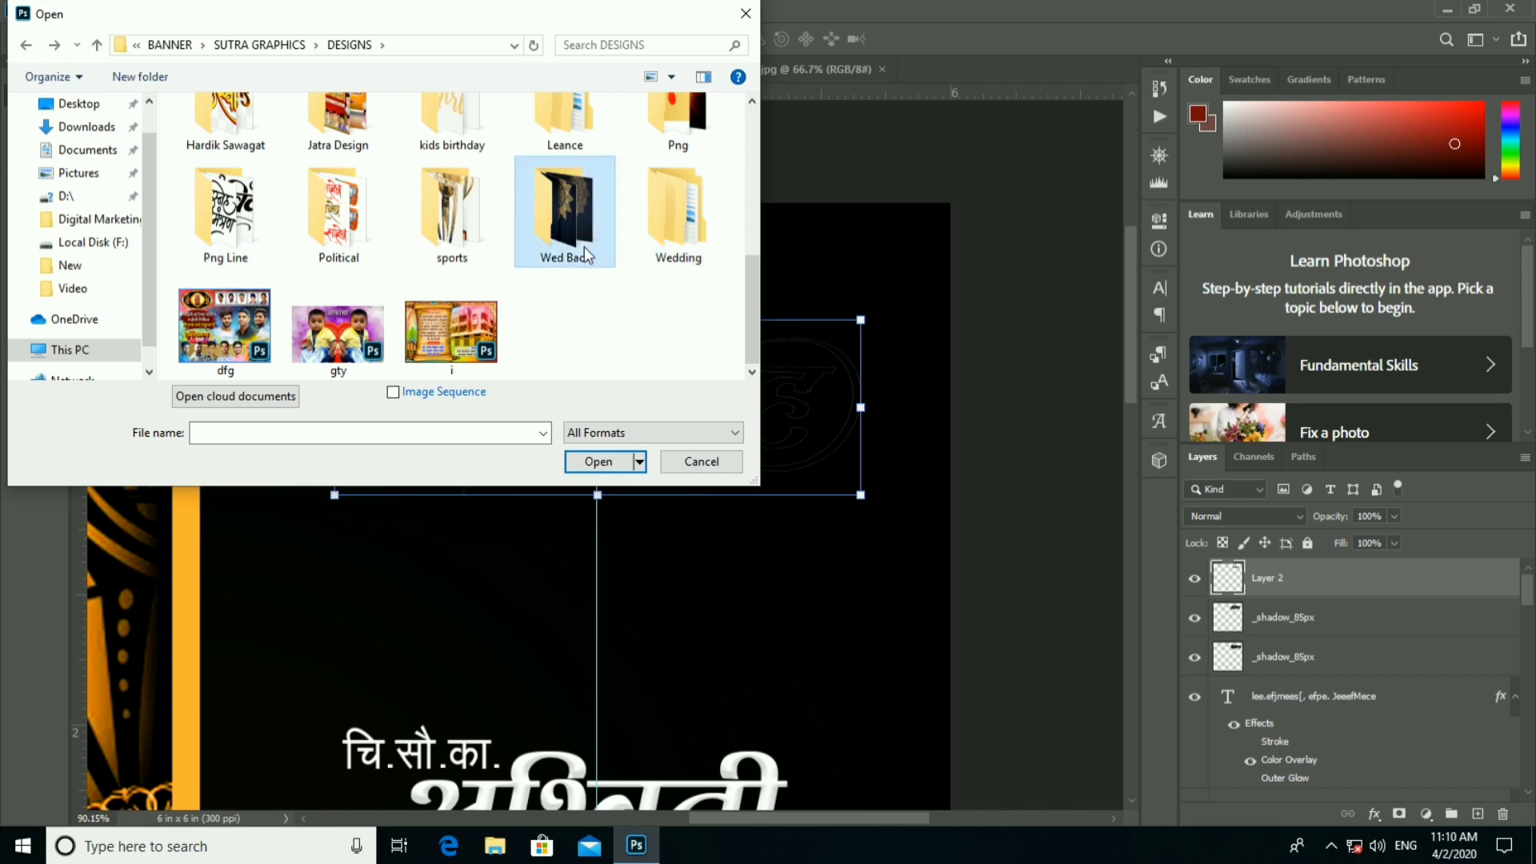
# Check the Smoke backgrounds, orange and Personal folders, then the DESIGNS Png folder.
pyautogui.click(25, 45)
pyautogui.doubleClick(248, 144)
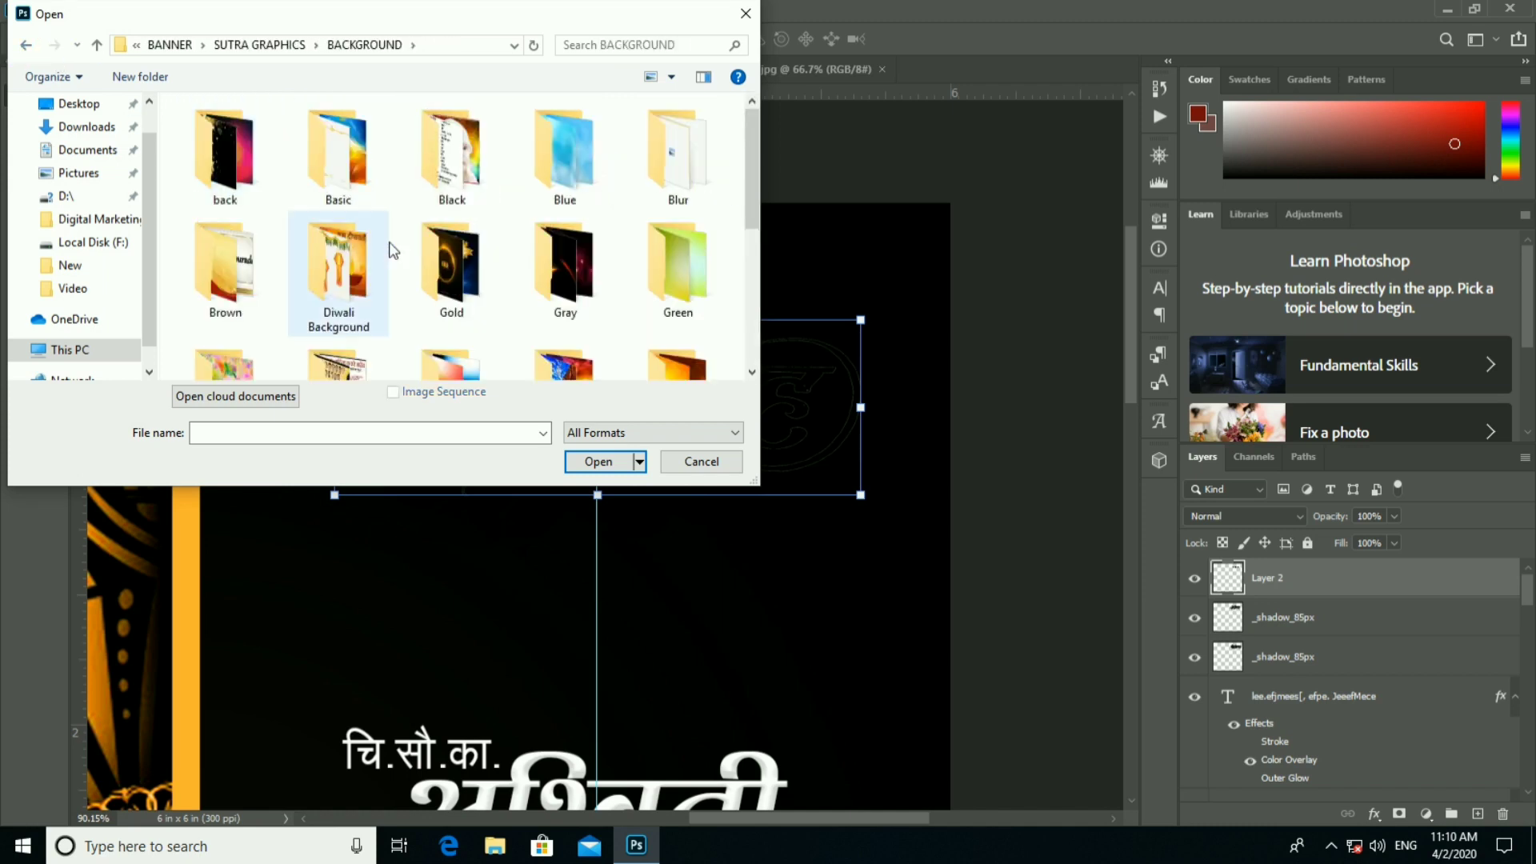
pyautogui.scroll(-1, 498, 294)
pyautogui.scroll(-1, 499, 294)
pyautogui.doubleClick(568, 213)
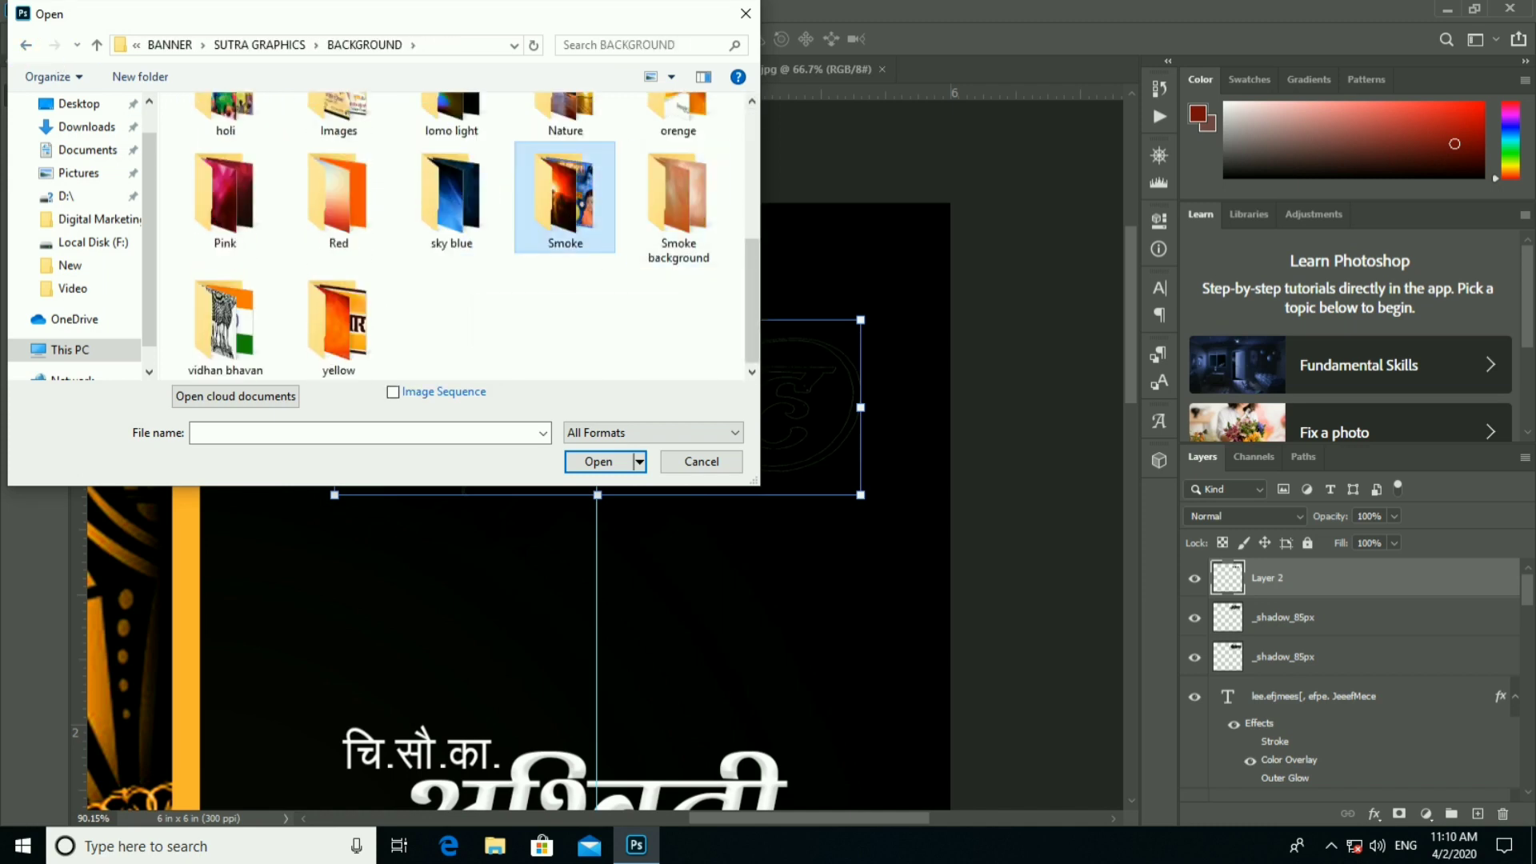
pyautogui.click(25, 44)
pyautogui.click(672, 206)
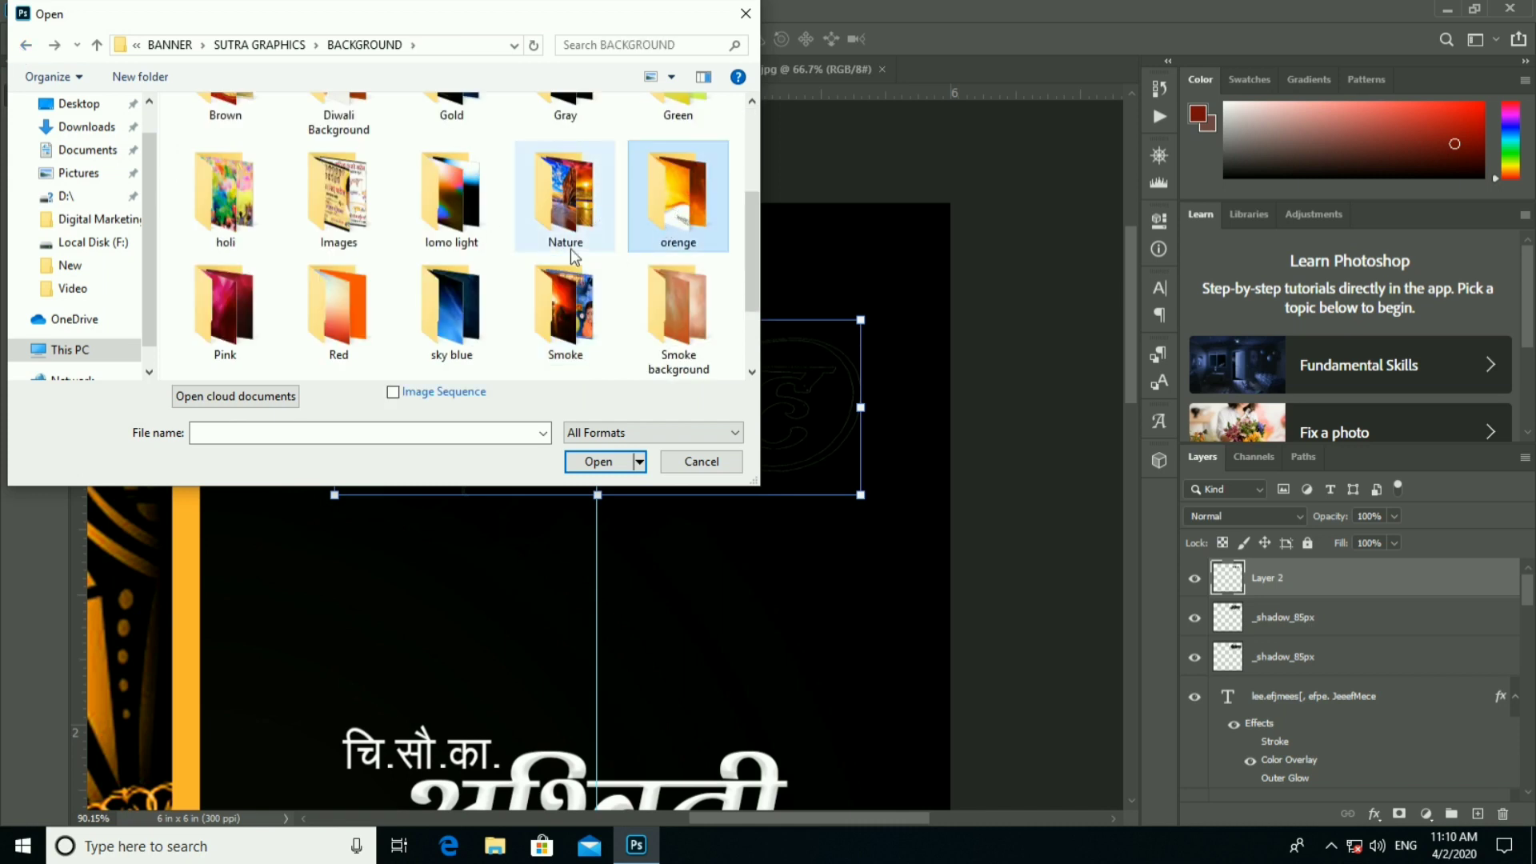
pyautogui.scroll(-1, 298, 196)
pyautogui.click(25, 45)
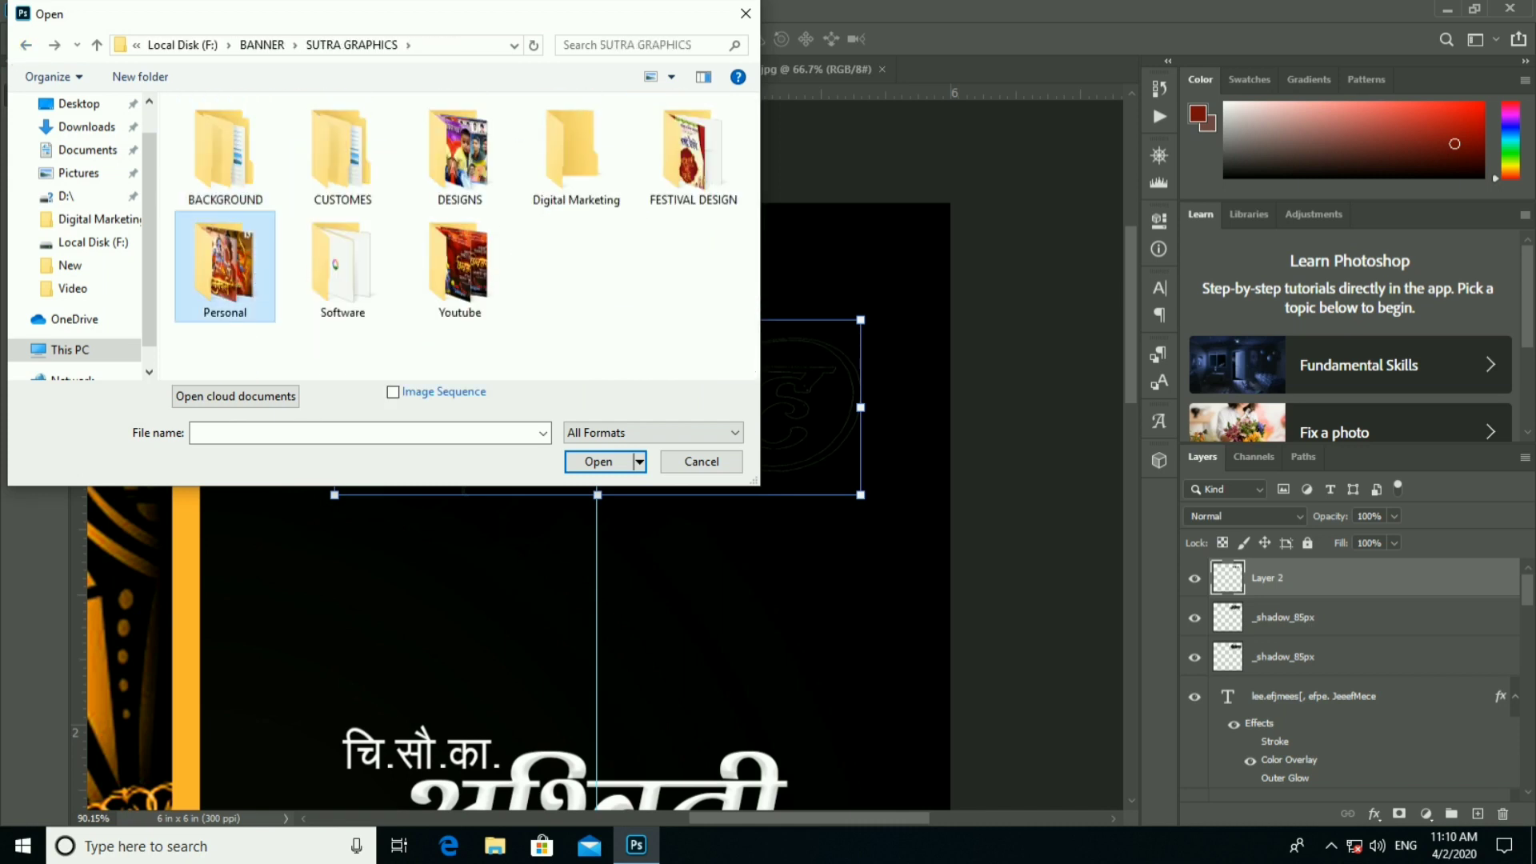
pyautogui.doubleClick(224, 272)
pyautogui.click(23, 48)
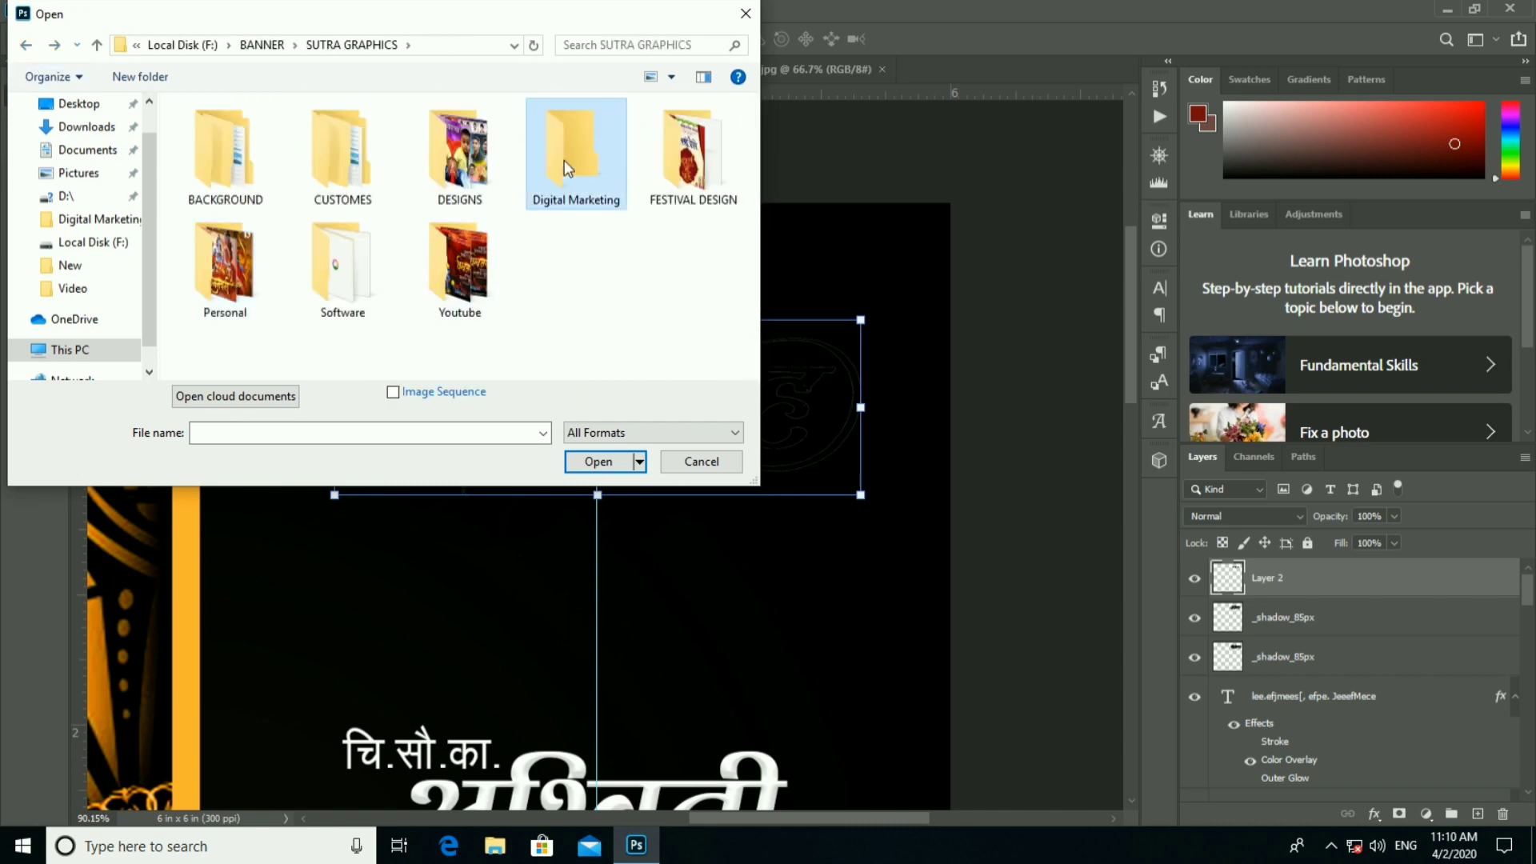
pyautogui.doubleClick(480, 164)
pyautogui.scroll(-3, 568, 204)
pyautogui.scroll(-1, 680, 112)
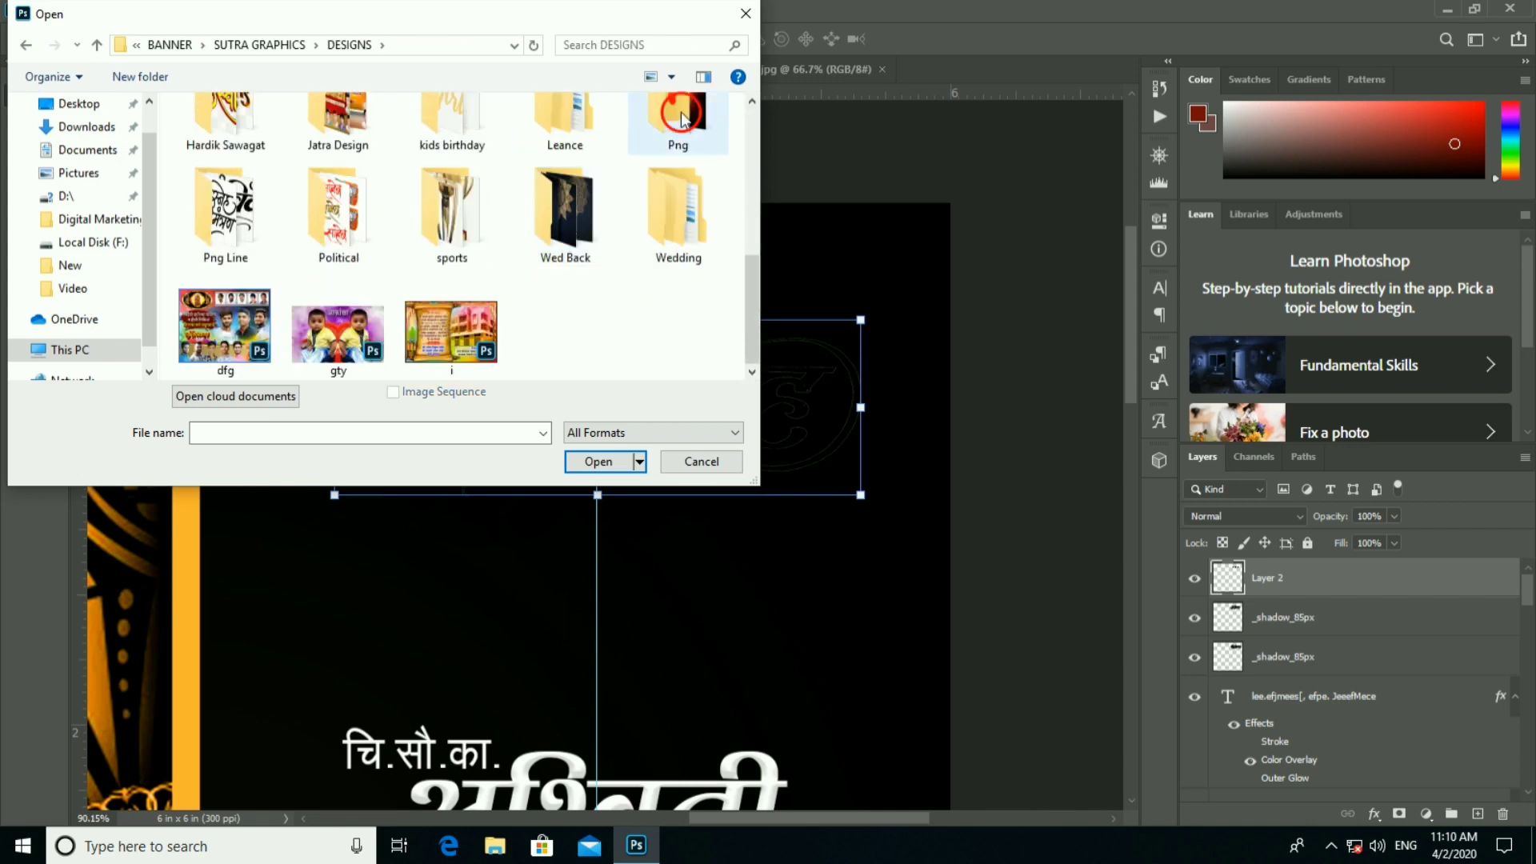
pyautogui.doubleClick(684, 138)
pyautogui.click(25, 45)
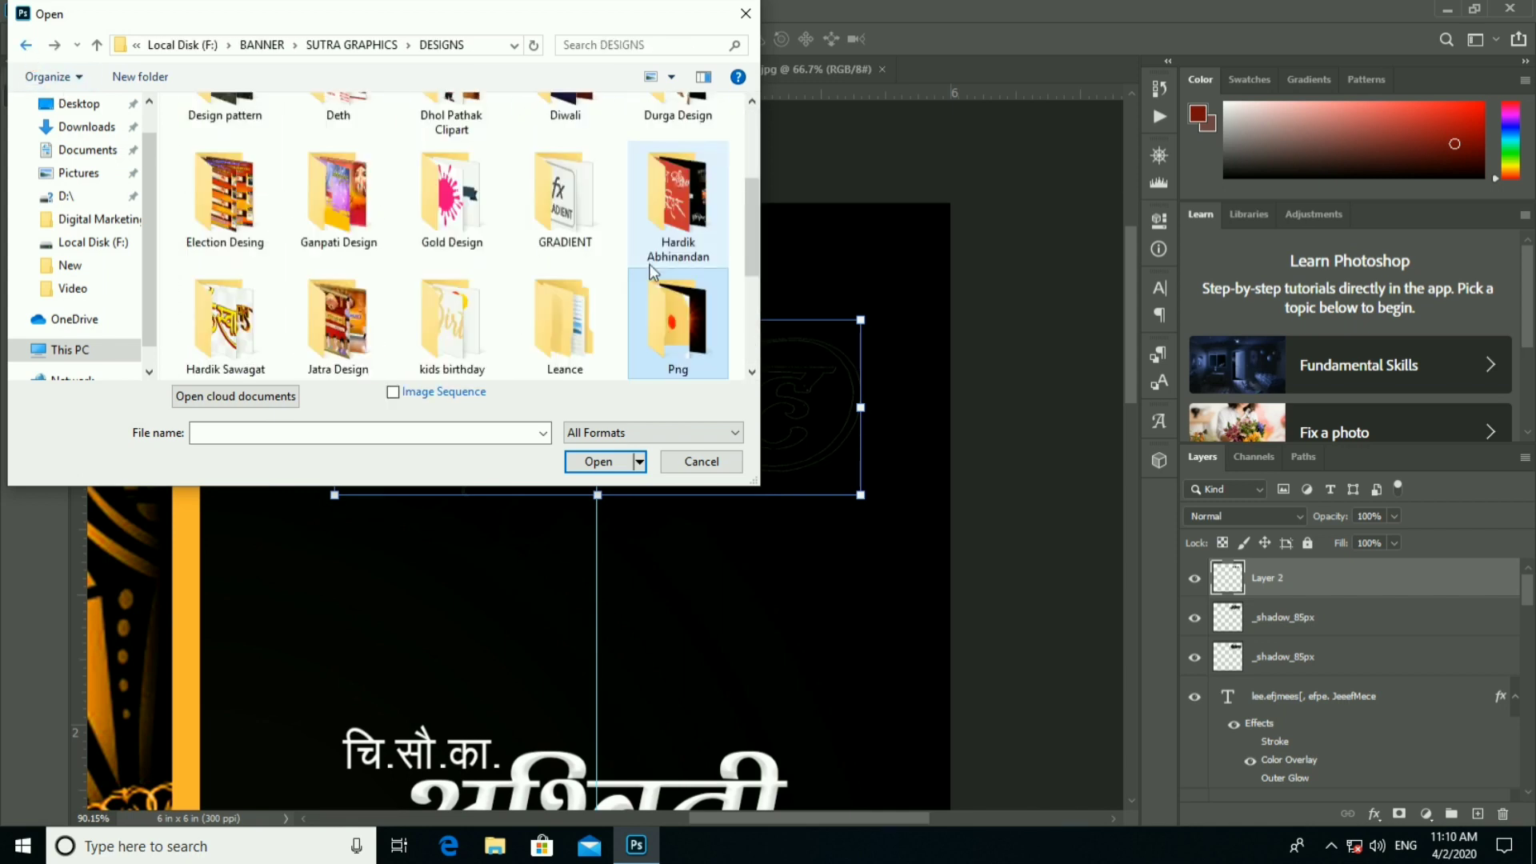
# View the Wedding folder as large icons, then look through the Gold Design folder.
pyautogui.scroll(-1, 664, 304)
pyautogui.doubleClick(676, 344)
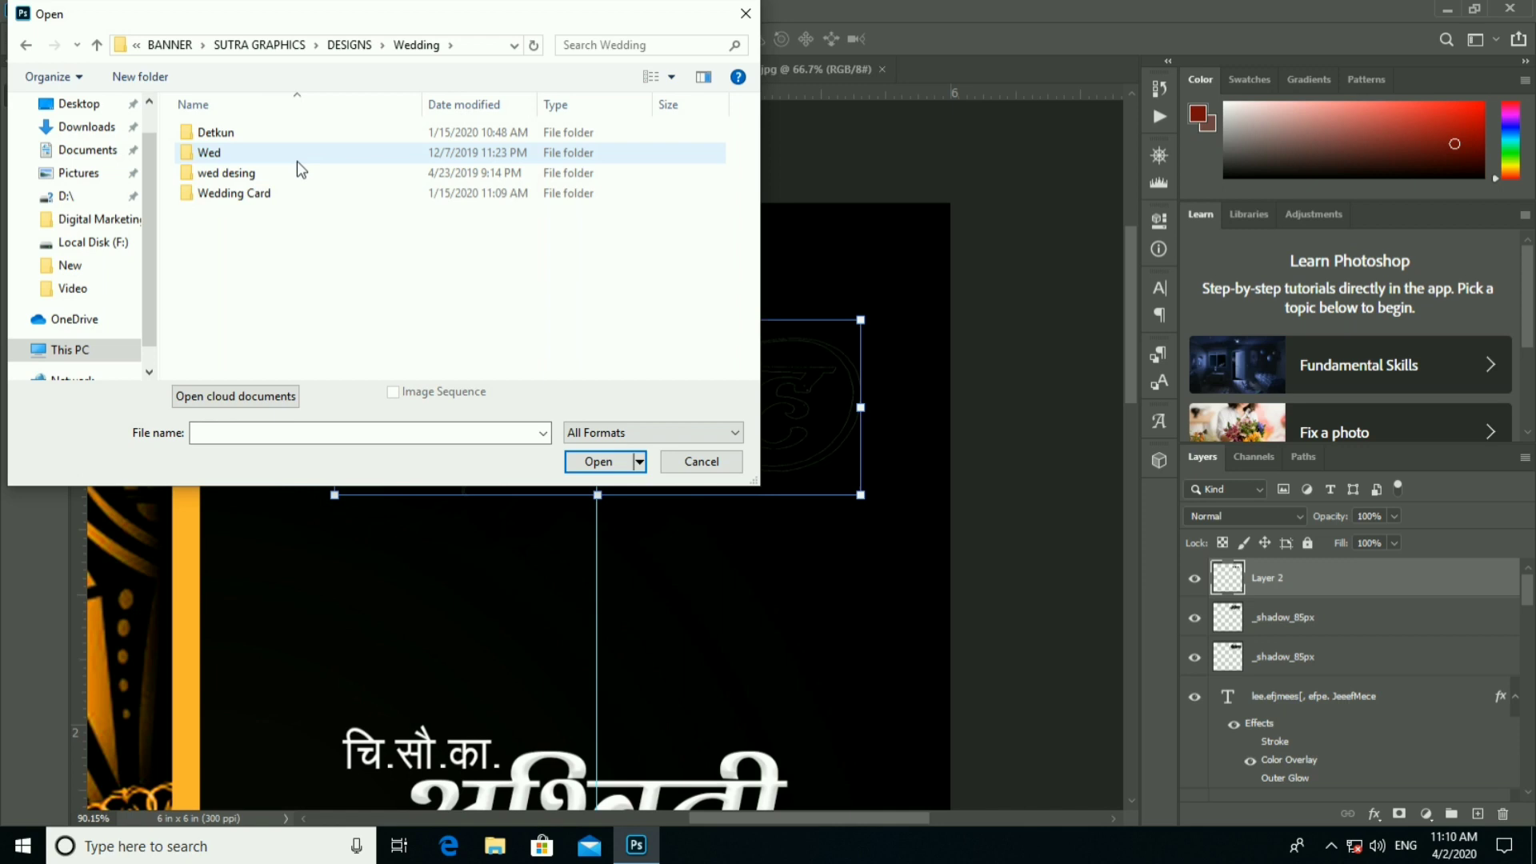
pyautogui.click(672, 78)
pyautogui.click(704, 120)
pyautogui.click(25, 44)
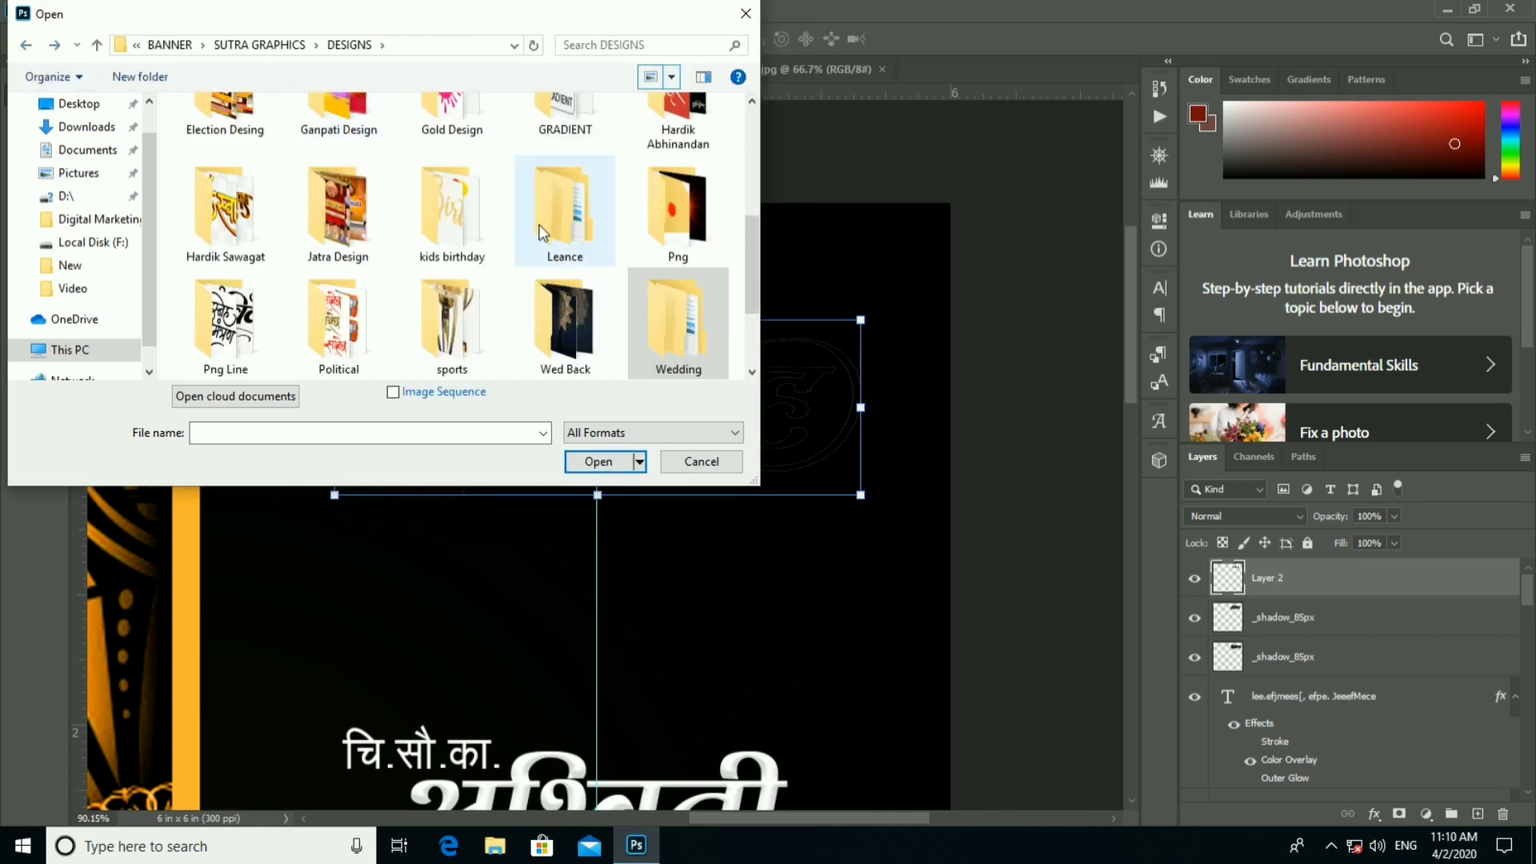
pyautogui.scroll(1, 549, 224)
pyautogui.click(466, 162)
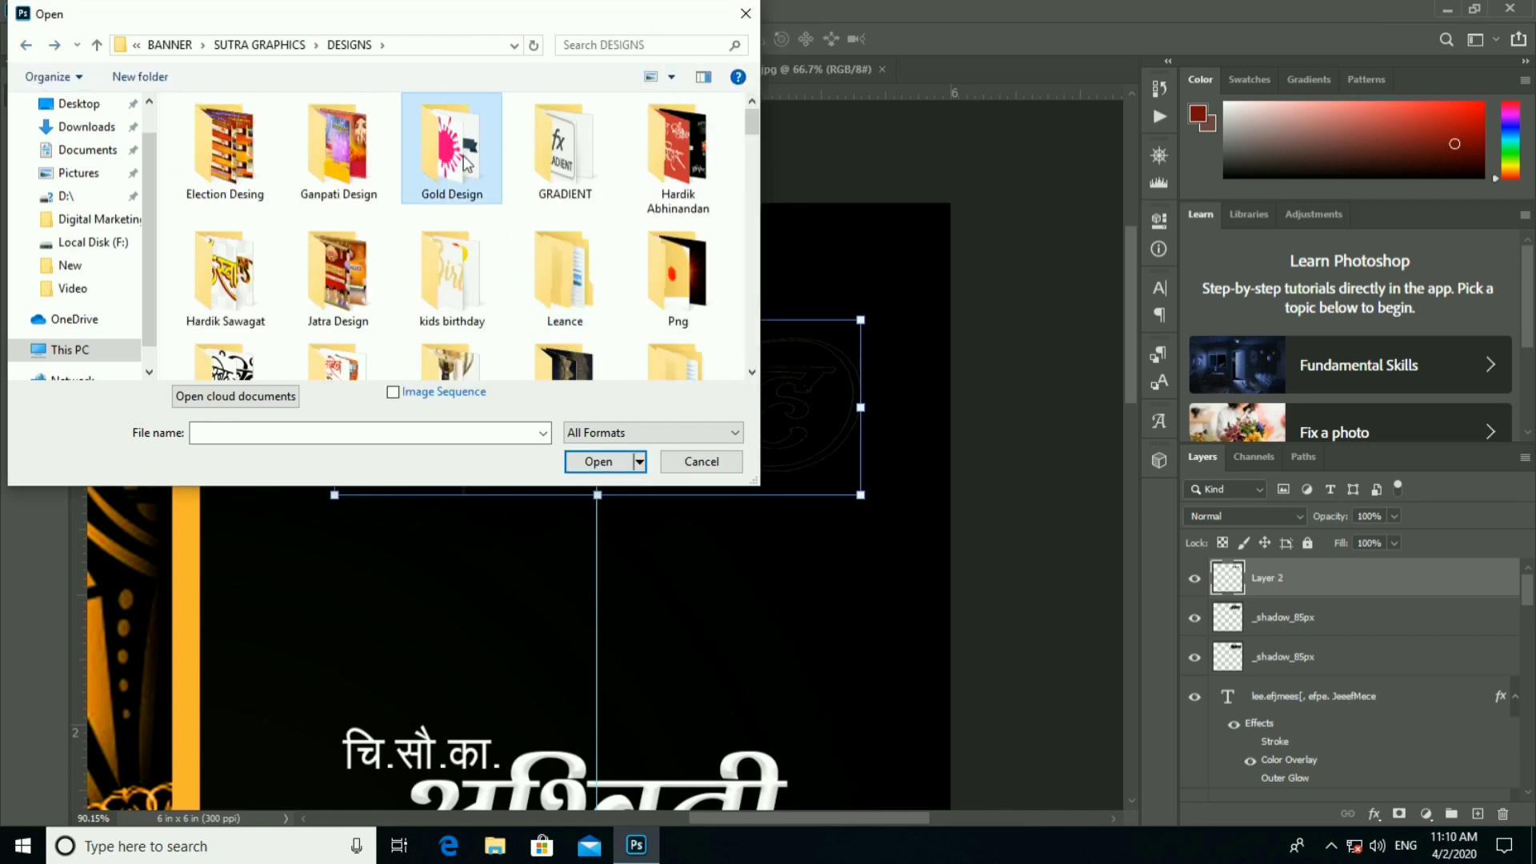
pyautogui.doubleClick(466, 163)
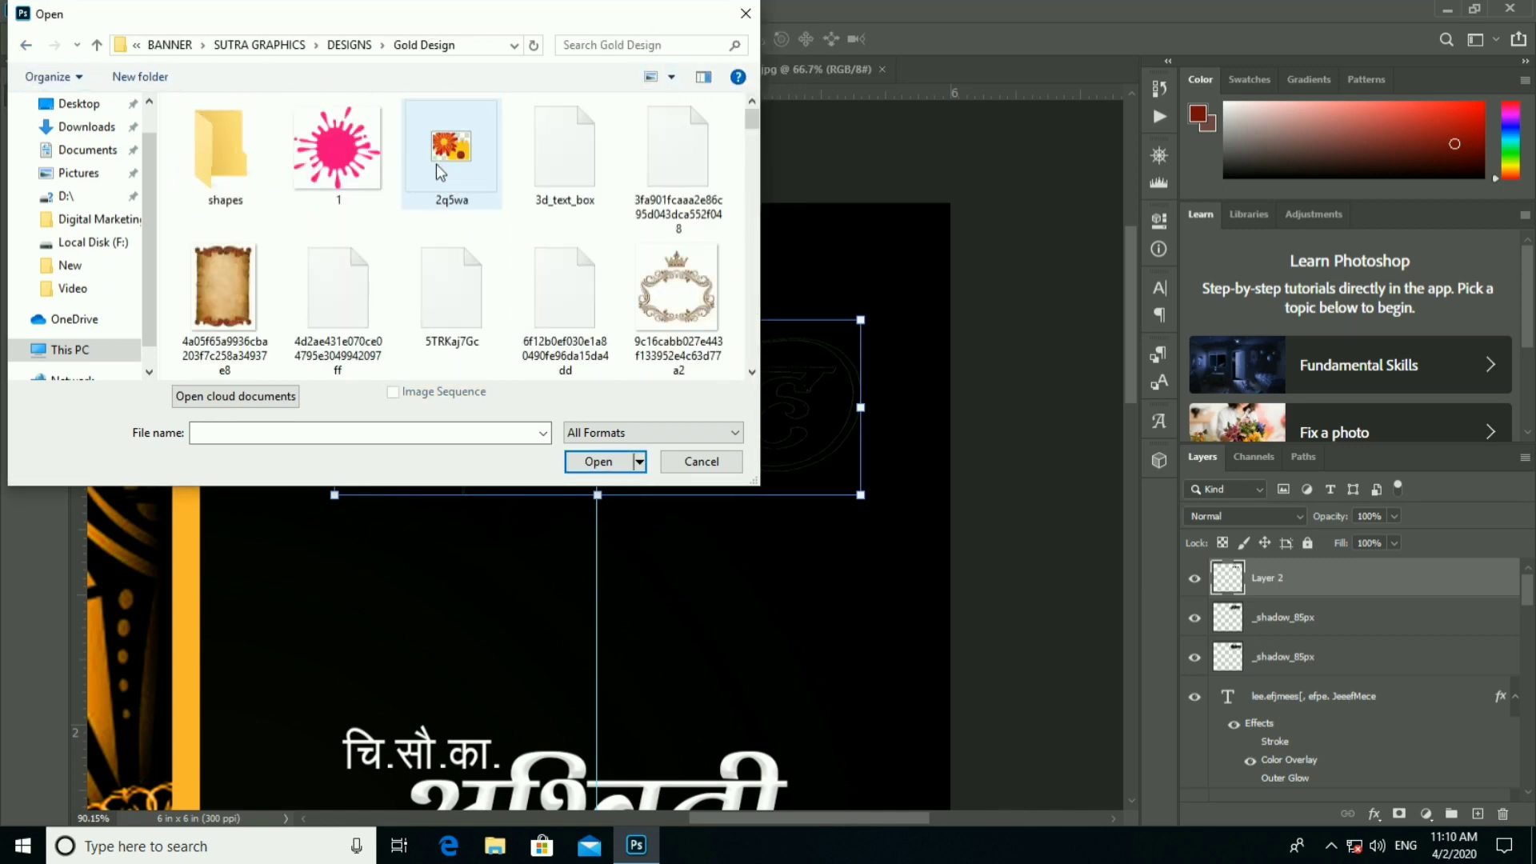
pyautogui.click(26, 46)
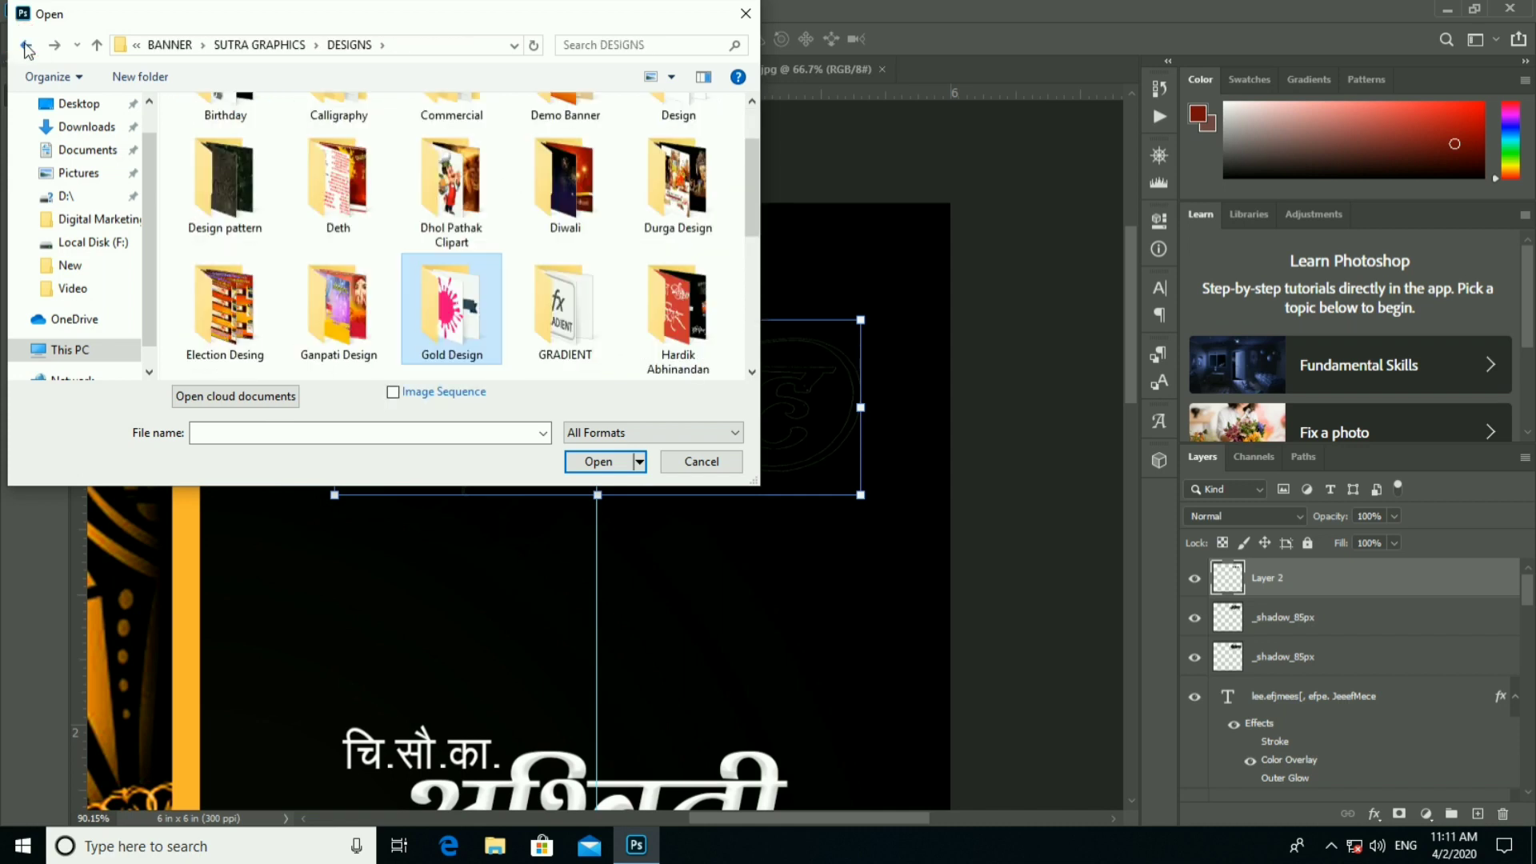
pyautogui.click(27, 46)
# Open fsgf.psd from the Youtube > Desing folder after checking Shivjayanti.
pyautogui.doubleClick(459, 264)
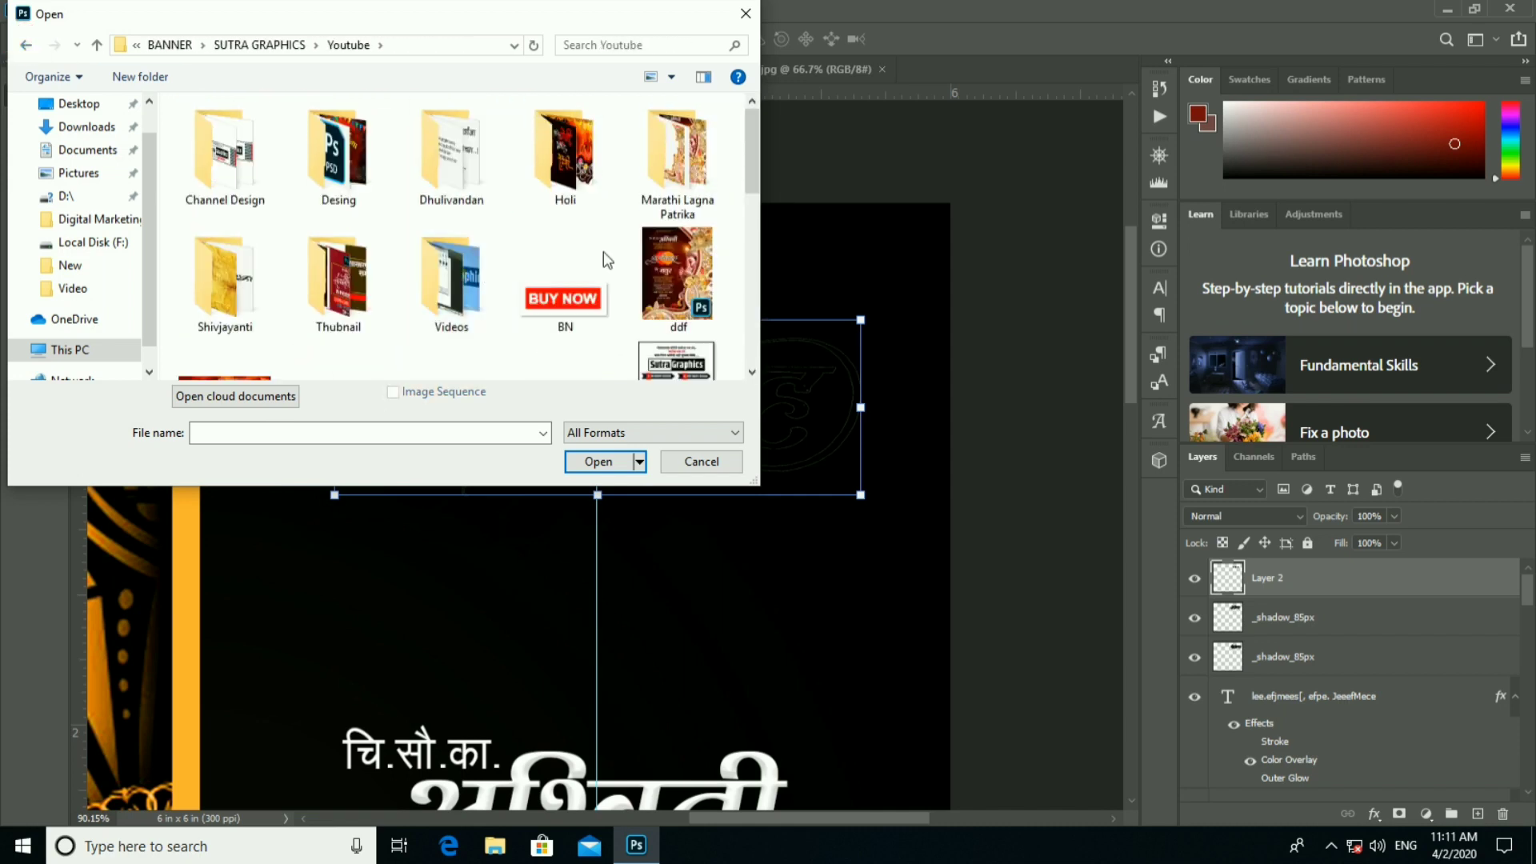
pyautogui.doubleClick(216, 278)
pyautogui.scroll(-1, 261, 296)
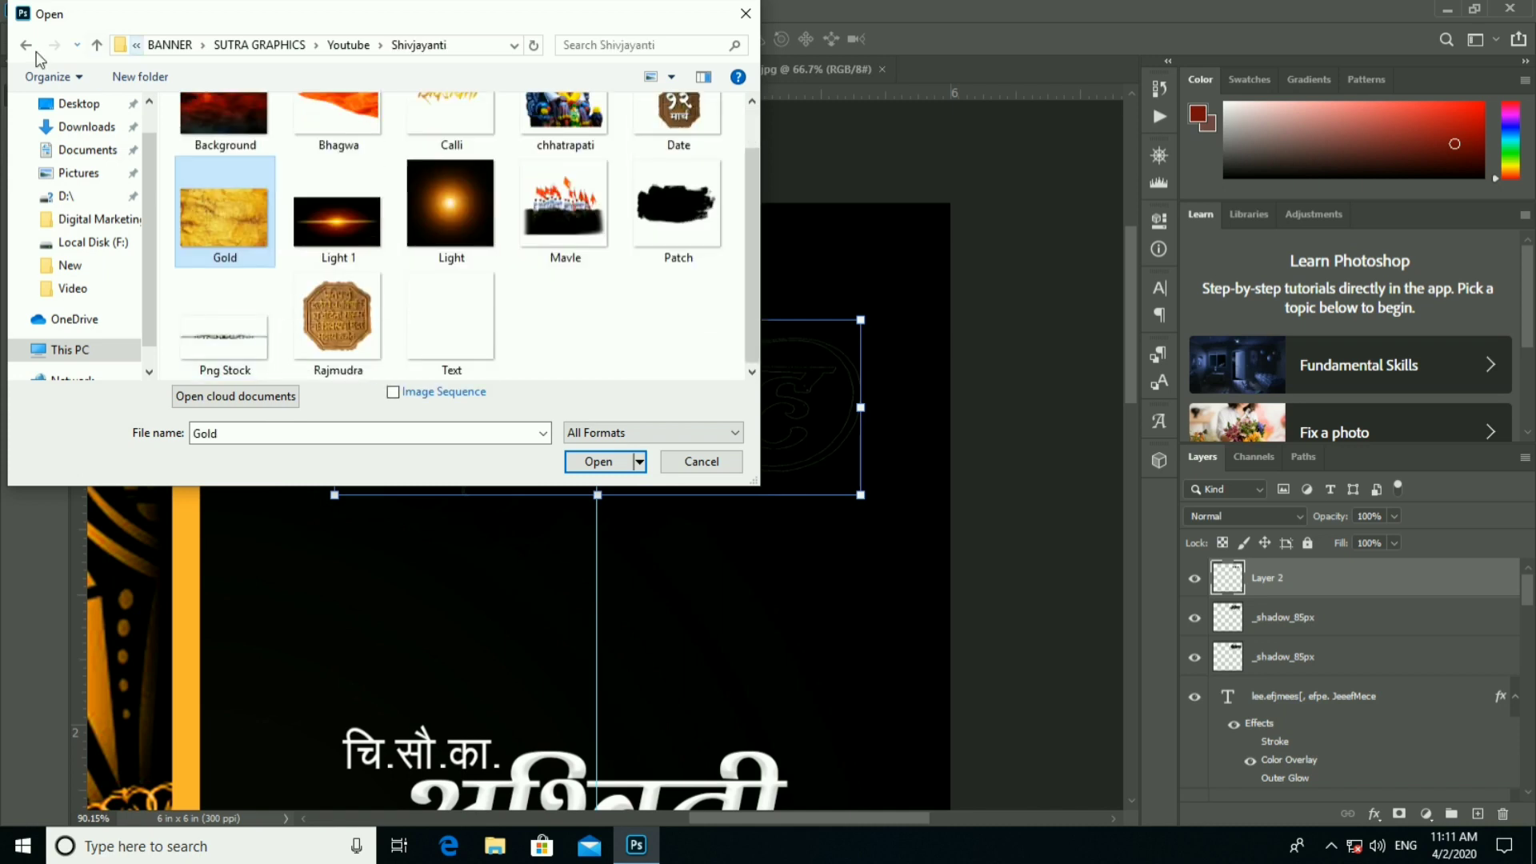
pyautogui.click(26, 44)
pyautogui.doubleClick(329, 171)
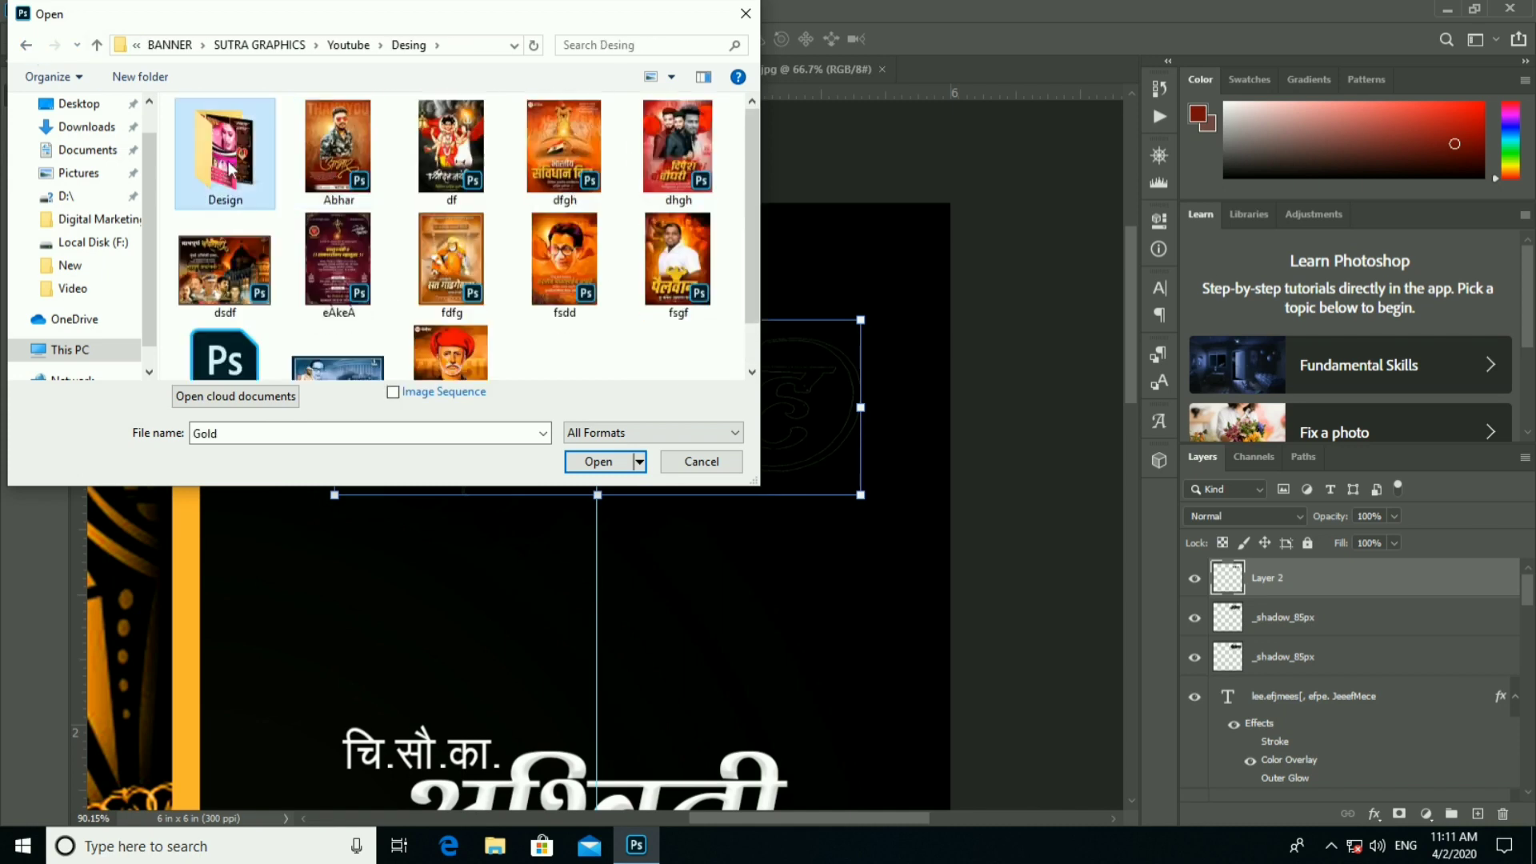
pyautogui.click(606, 470)
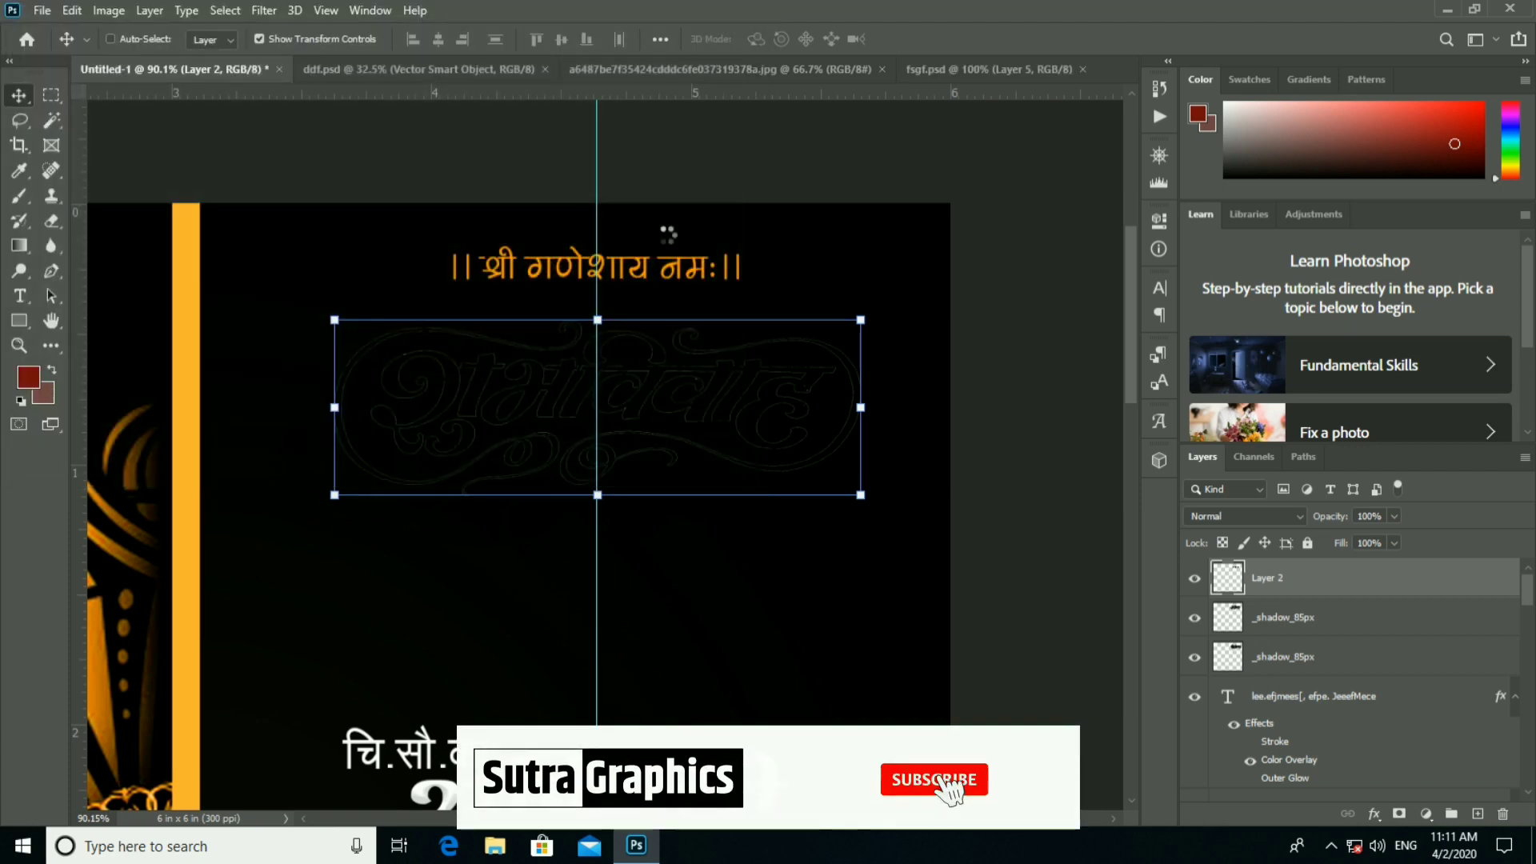
# Unlink the gold glitter layer in fsgf.psd and drag it into Untitled-1.
pyautogui.press('Return')
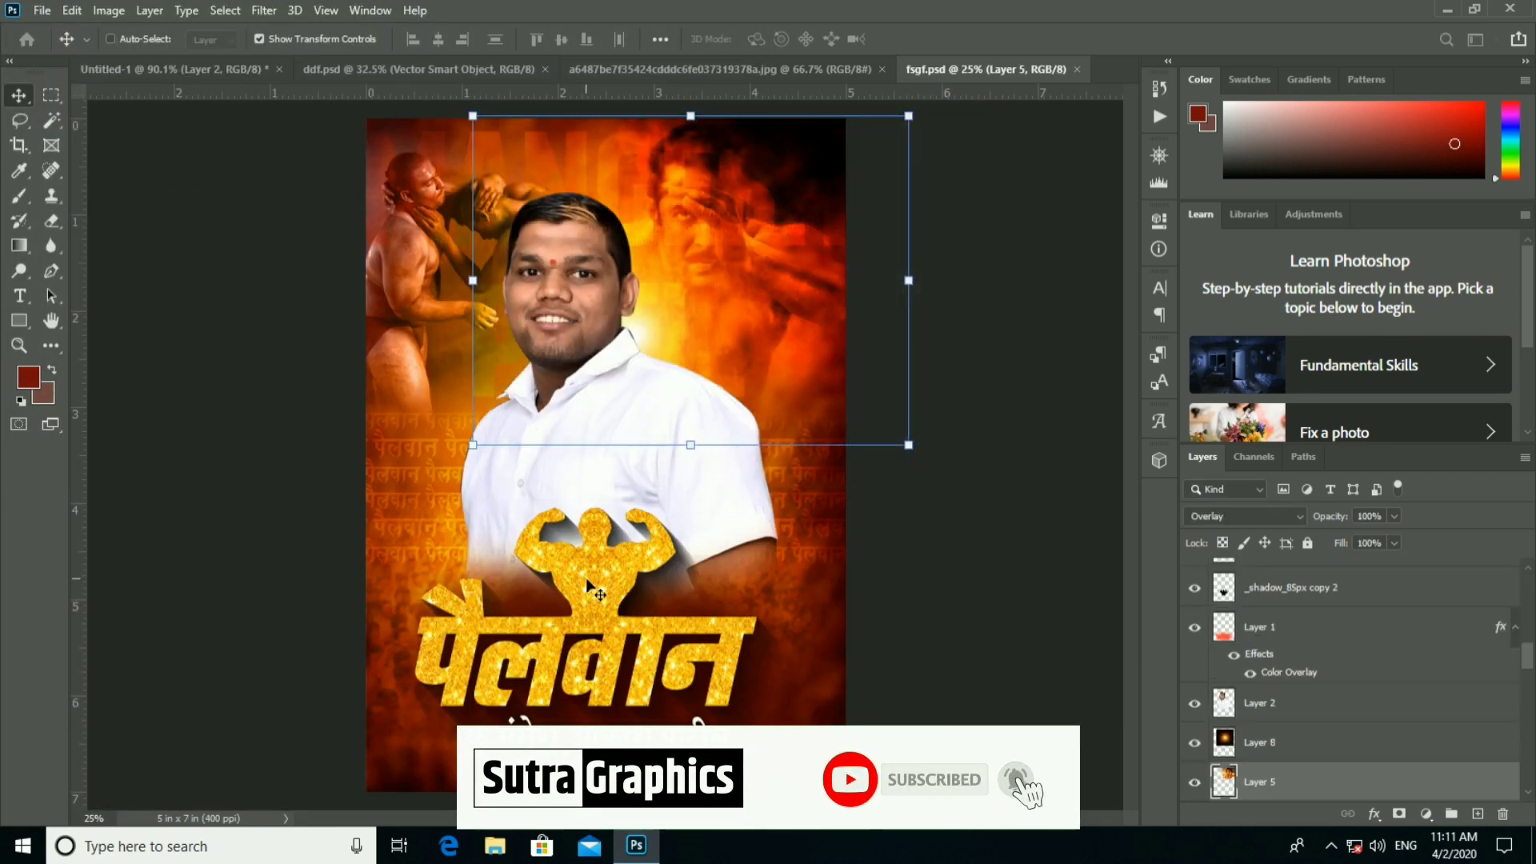
pyautogui.keyDown('ctrl'); pyautogui.click(602, 561); pyautogui.keyUp('ctrl')
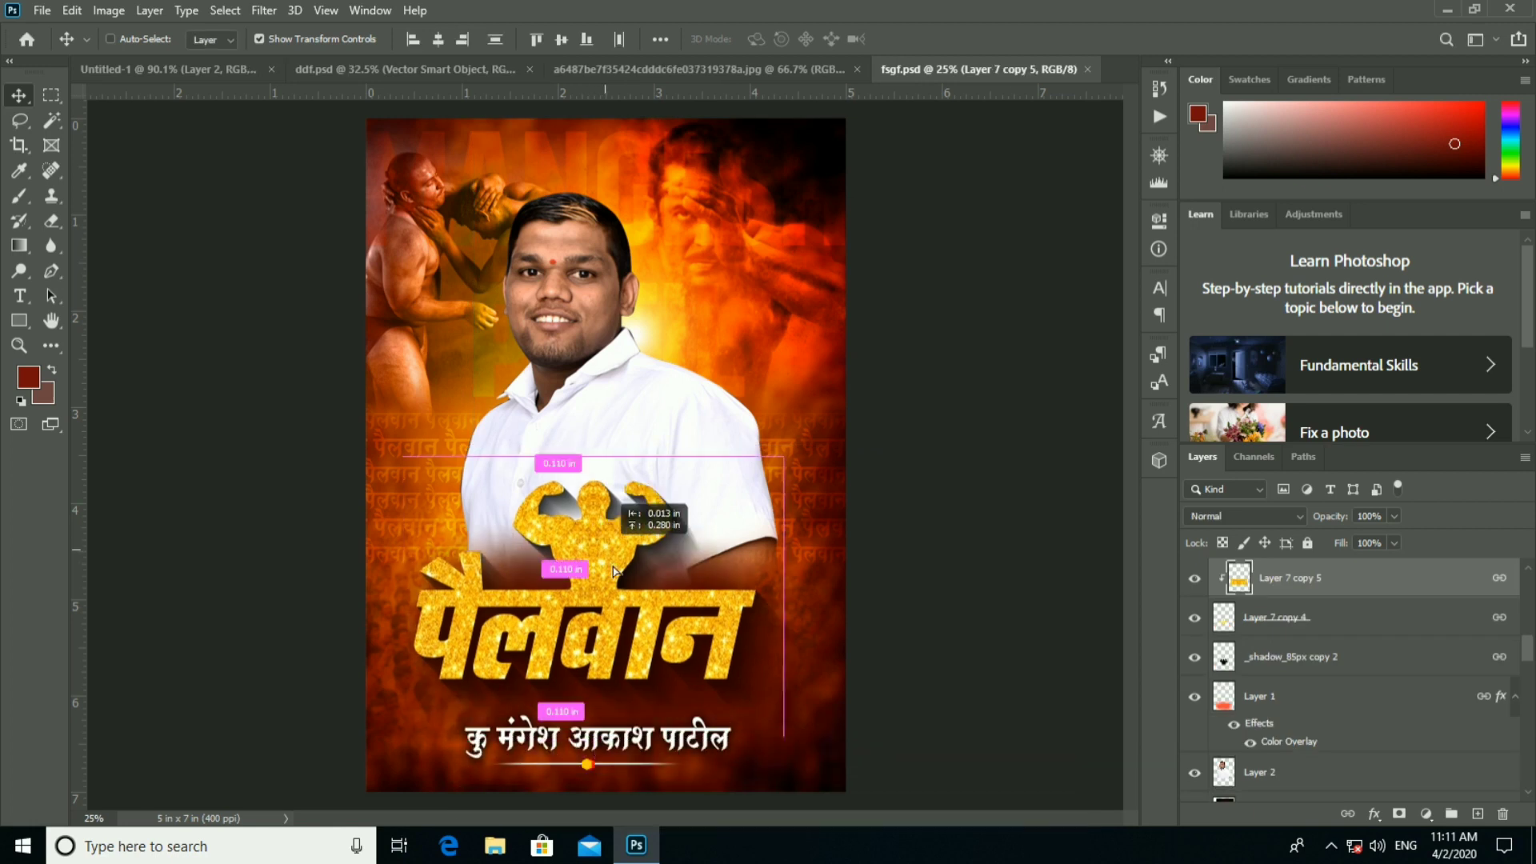
pyautogui.rightClick(612, 565)
pyautogui.click(652, 735)
pyautogui.rightClick(605, 540)
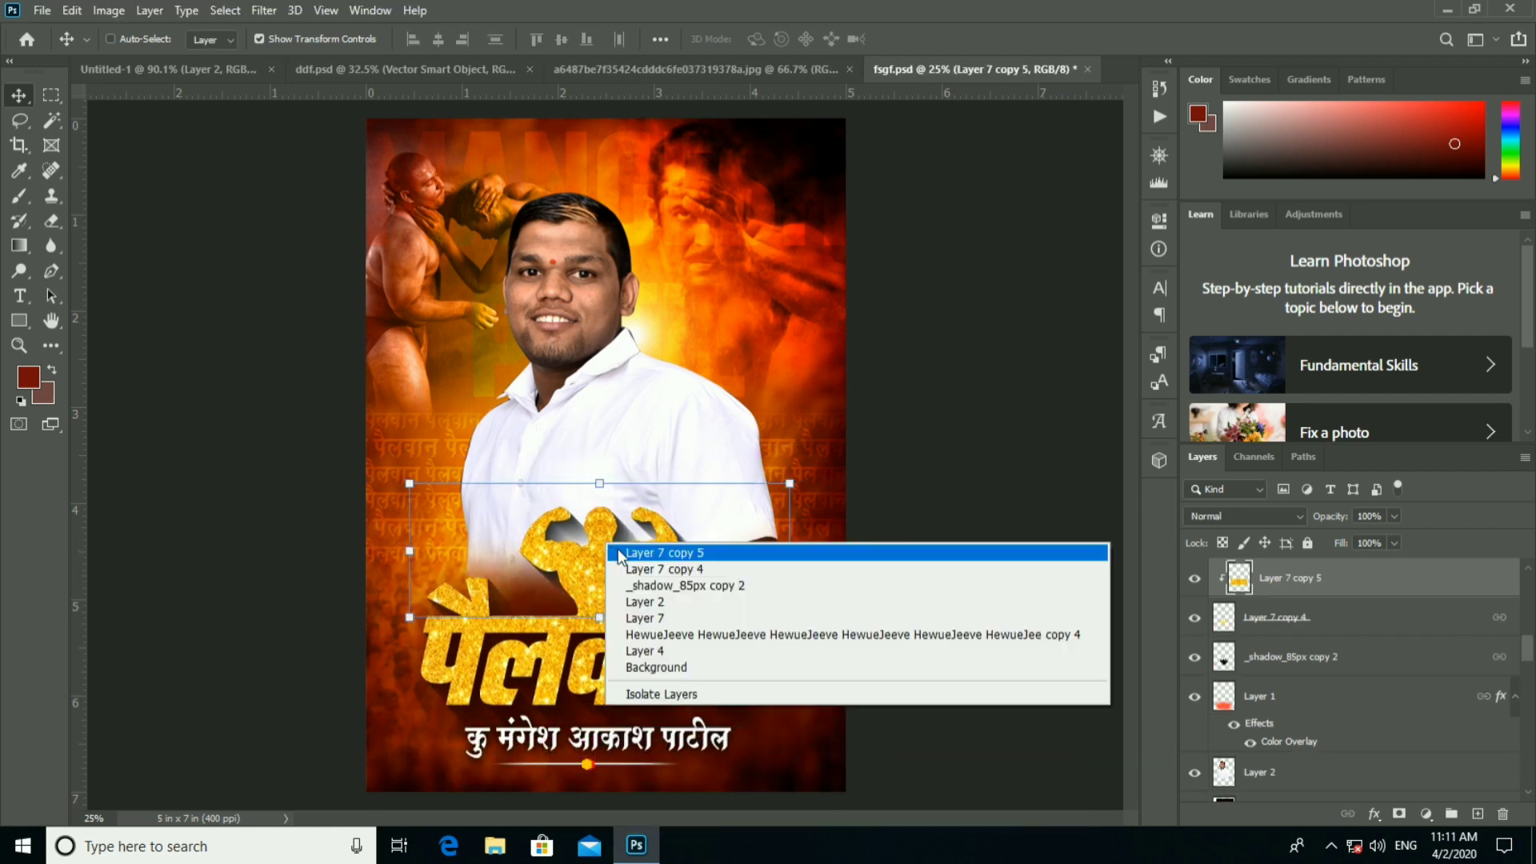
pyautogui.moveTo(618, 544); pyautogui.dragTo(661, 554)
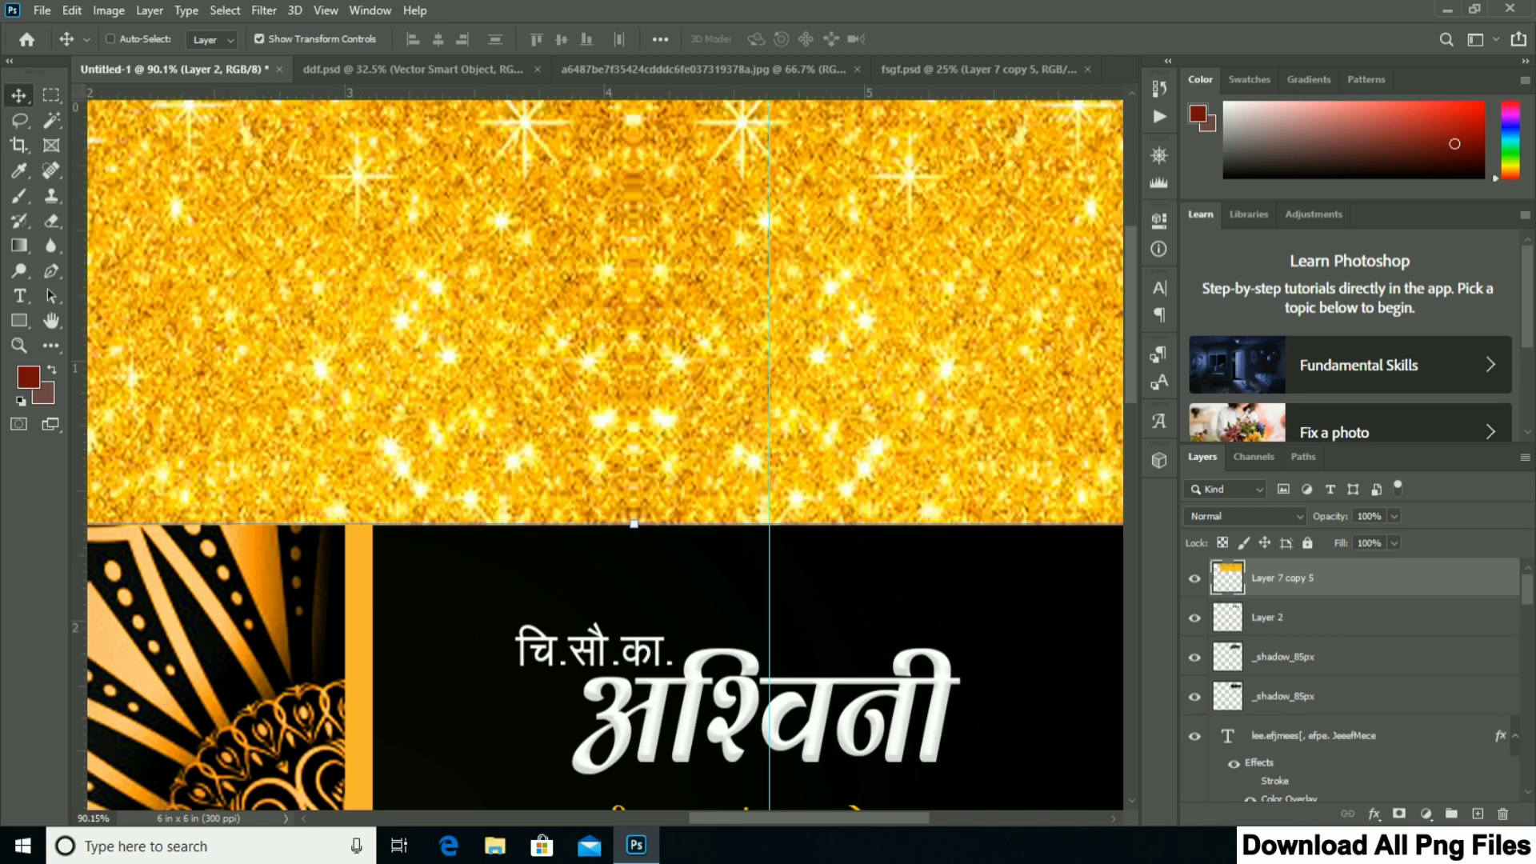
pyautogui.moveTo(132, 88); pyautogui.dragTo(811, 362)
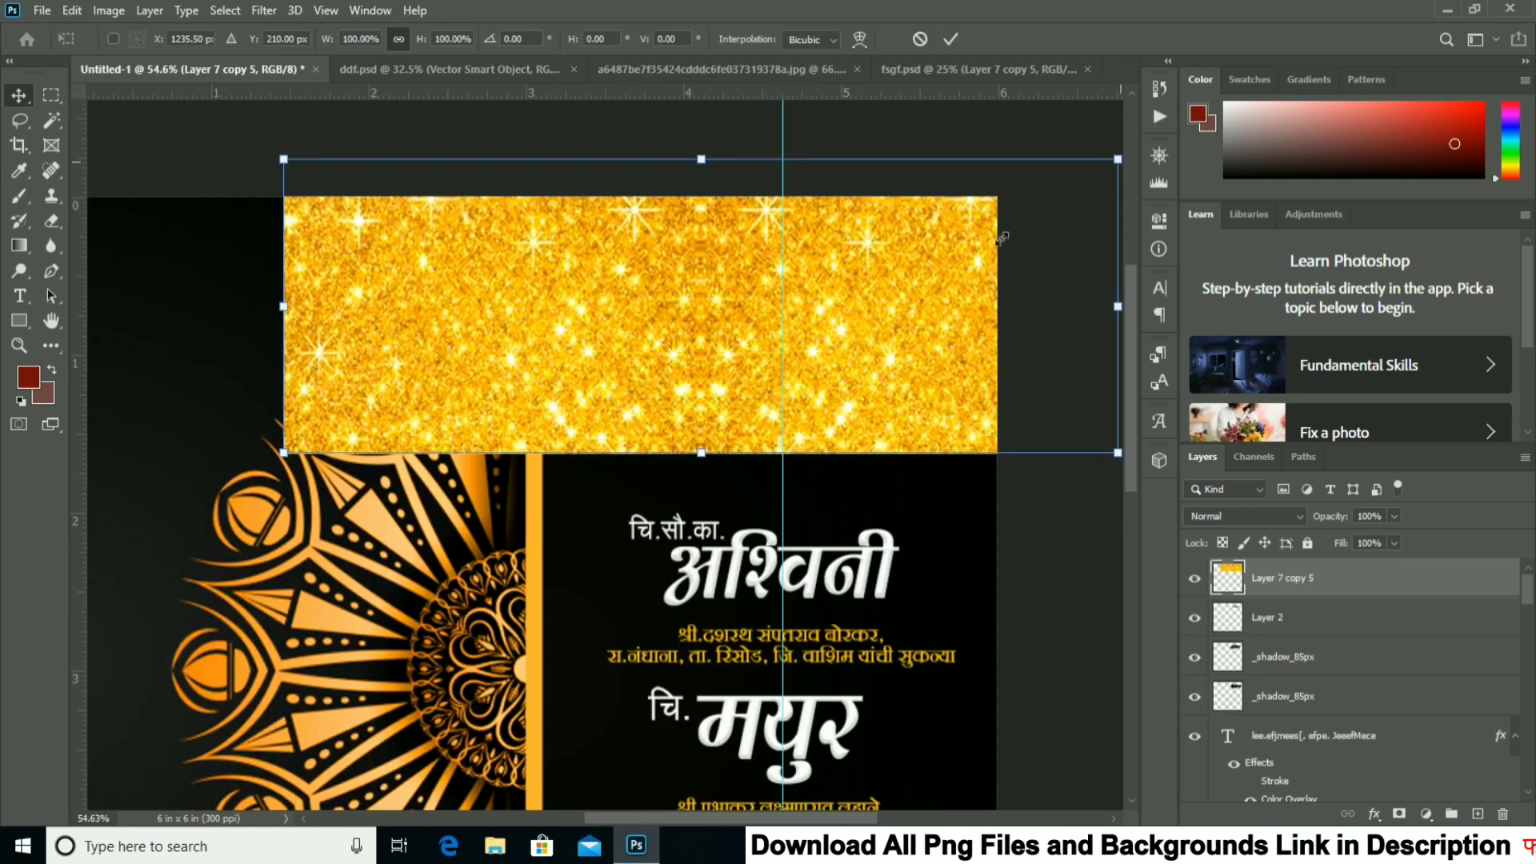
# Scale the glitter to 42.3% over Shubh Vivah and clip it to the calligraphy.
pyautogui.moveTo(1117, 452); pyautogui.dragTo(953, 382)
pyautogui.click(950, 38)
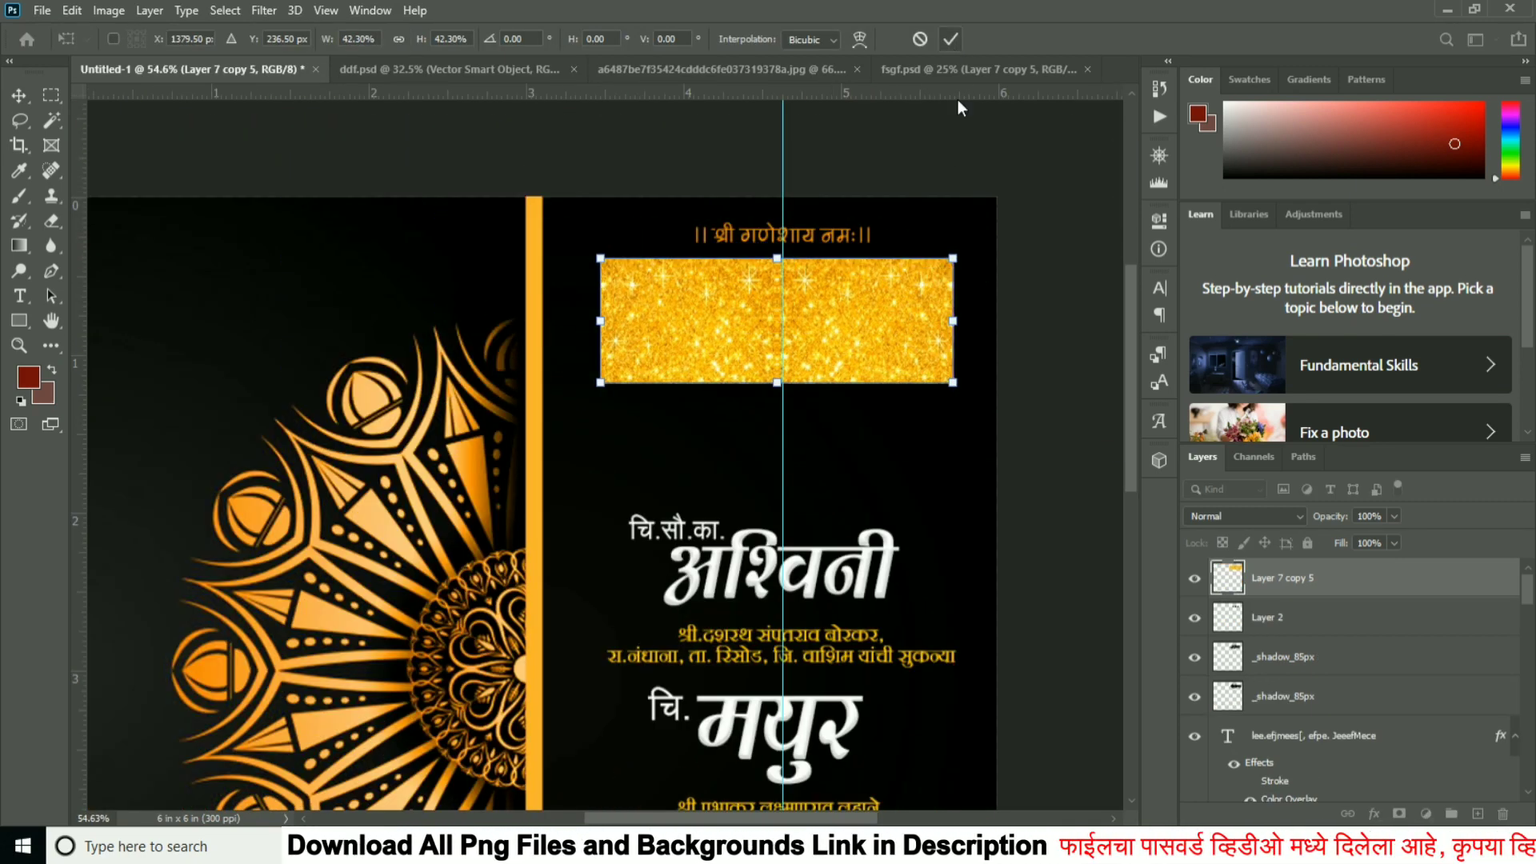
pyautogui.rightClick(1392, 592)
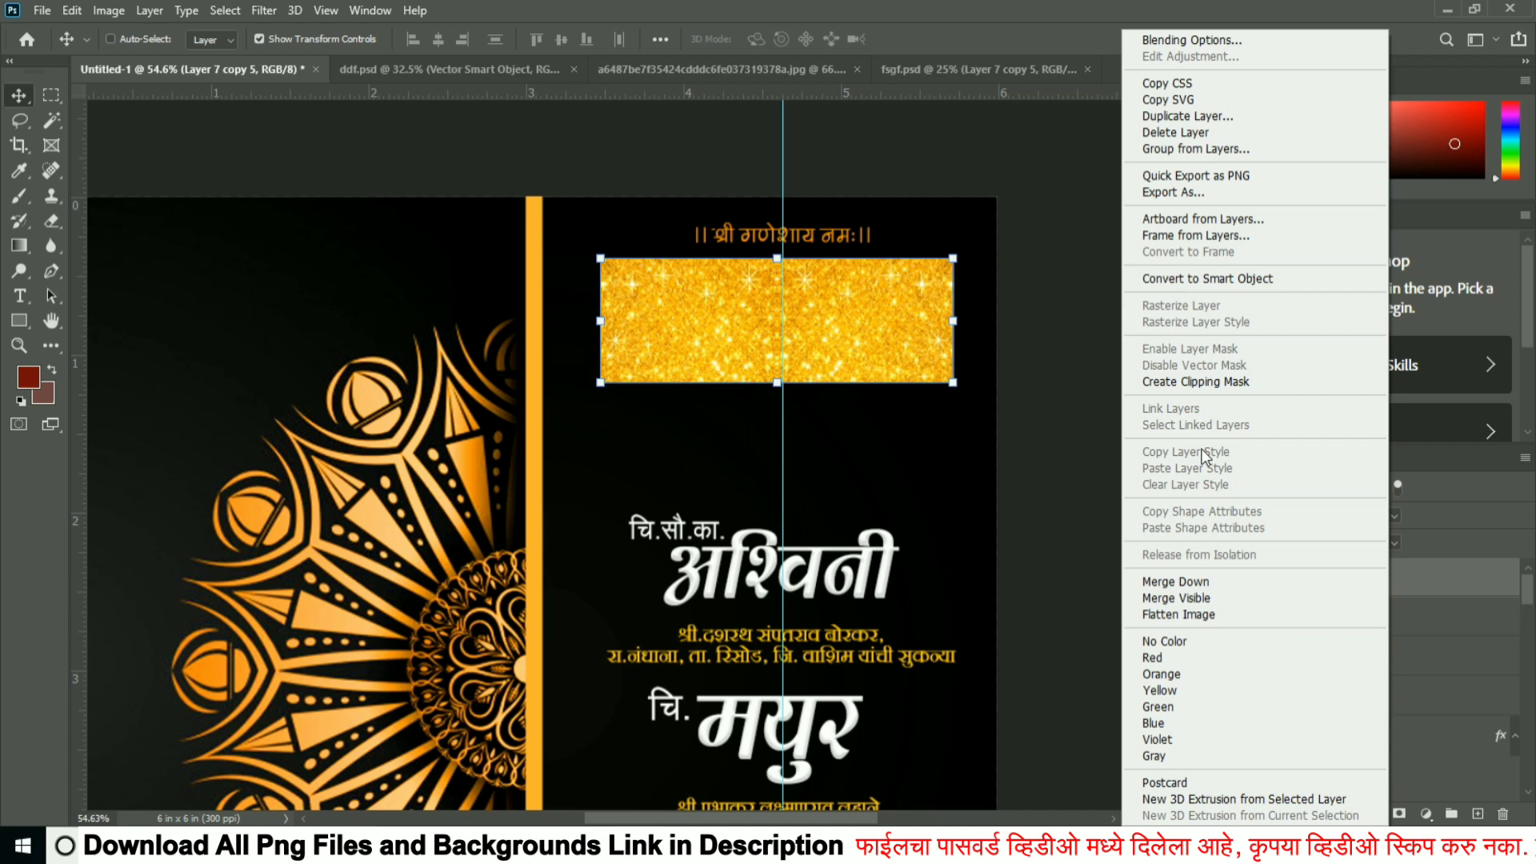
pyautogui.click(1196, 382)
pyautogui.scroll(2, 884, 315)
# Select calligraphy Layer 2 and stretch it slightly taller with Free Transform.
pyautogui.scroll(1, 884, 314)
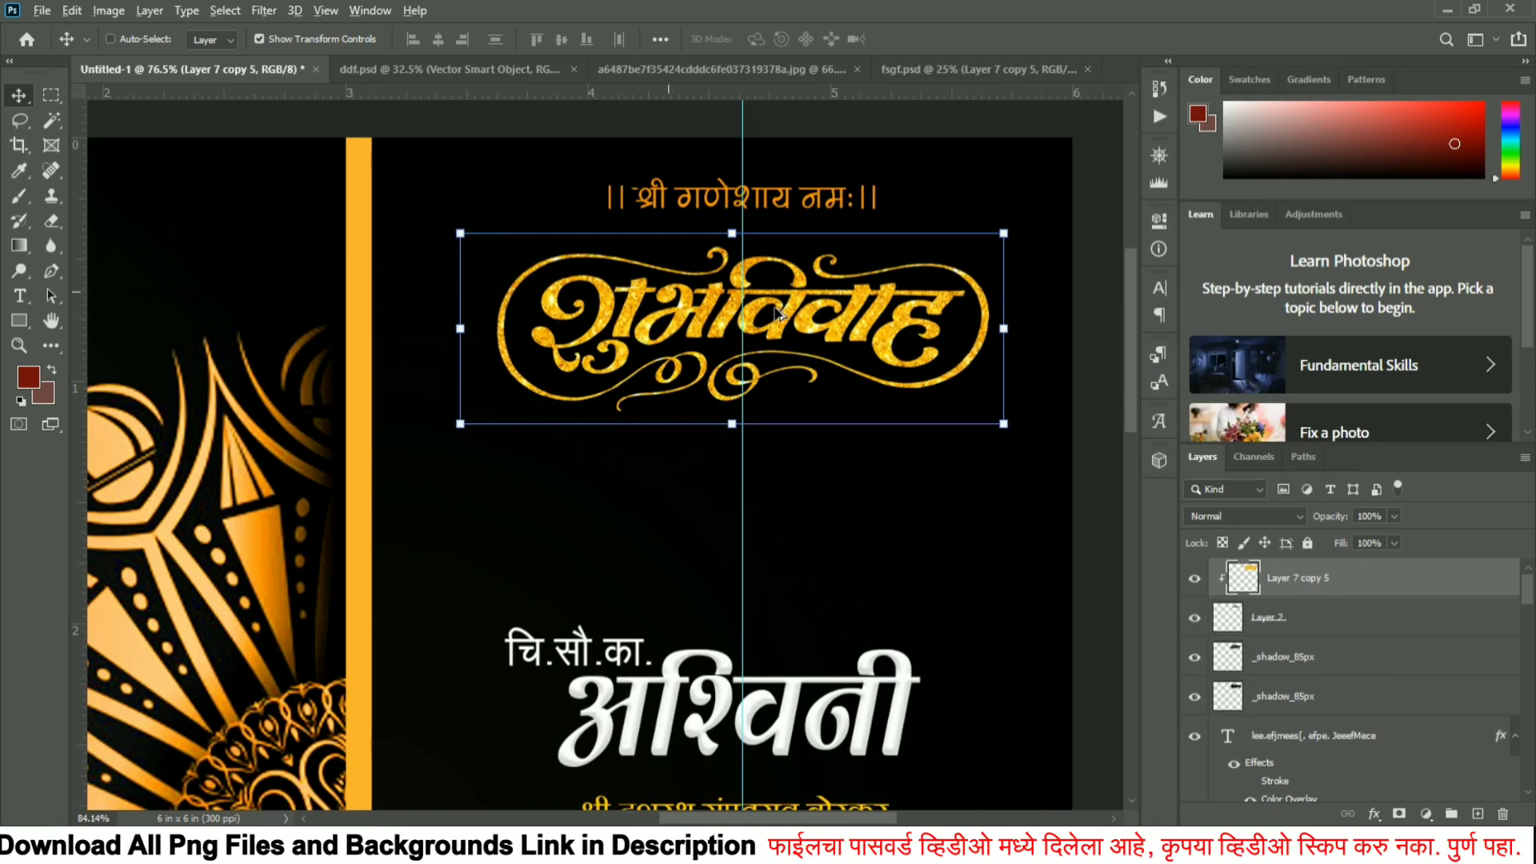
pyautogui.scroll(1, 884, 315)
pyautogui.rightClick(711, 337)
pyautogui.click(734, 364)
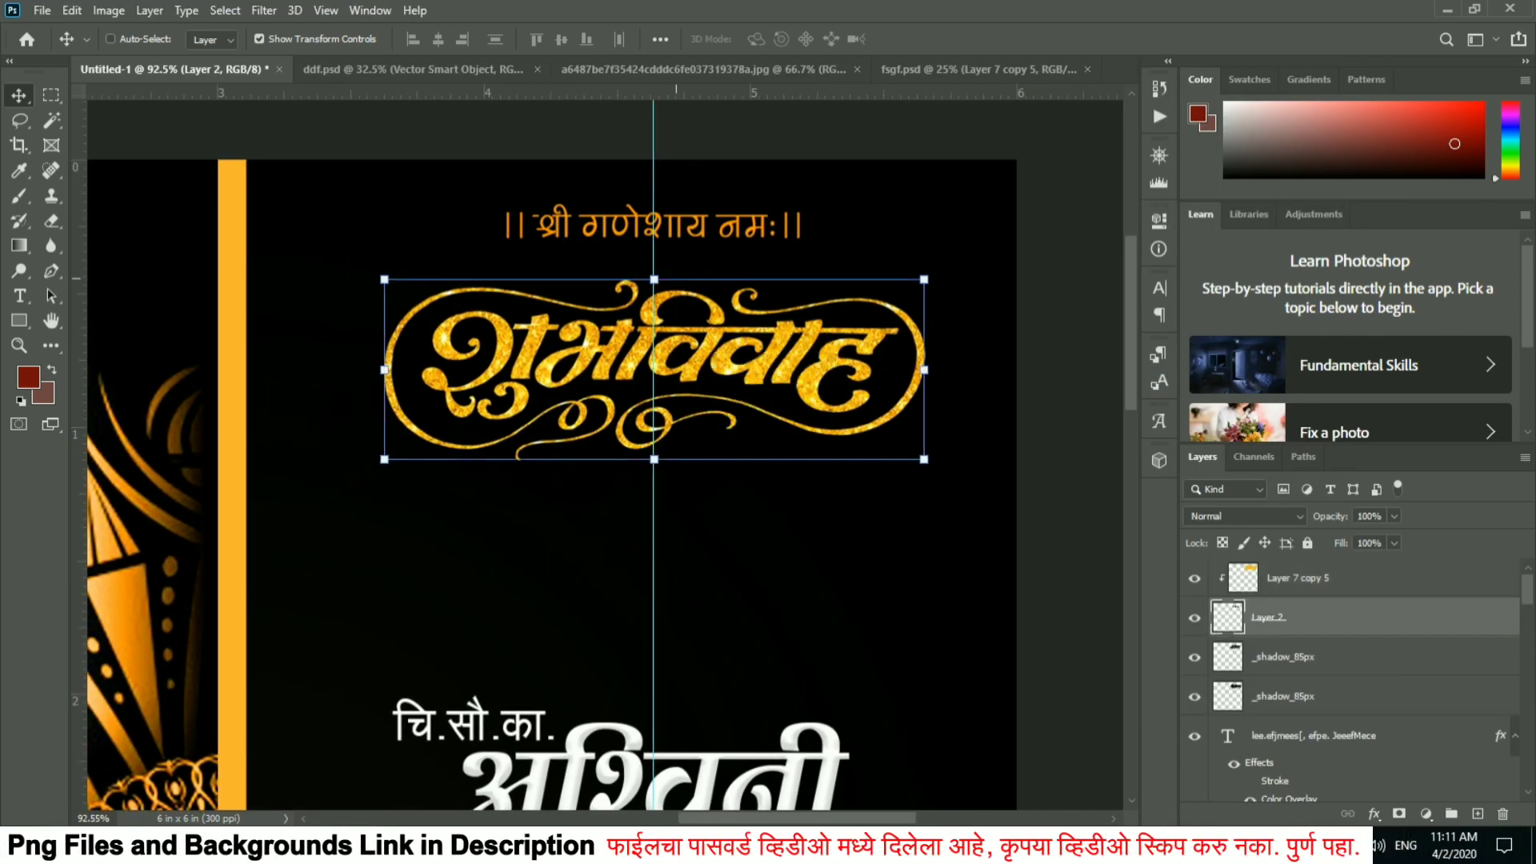
pyautogui.rightClick(712, 308)
pyautogui.click(714, 332)
pyautogui.rightClick(711, 280)
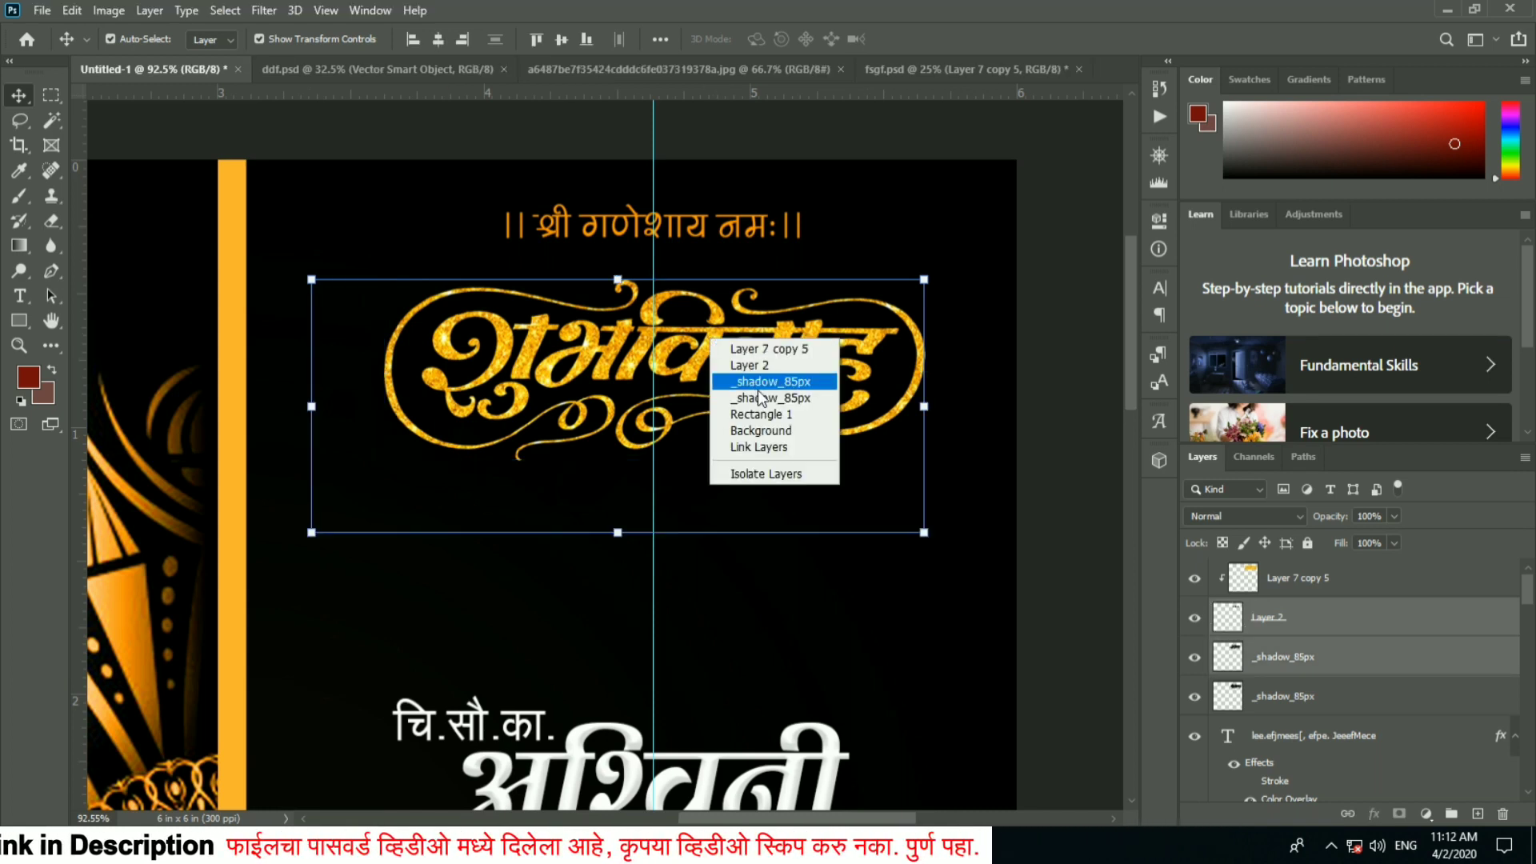
pyautogui.click(730, 312)
pyautogui.hotkey('ctrl', 't')
pyautogui.moveTo(654, 279); pyautogui.dragTo(669, 261)
pyautogui.click(950, 40)
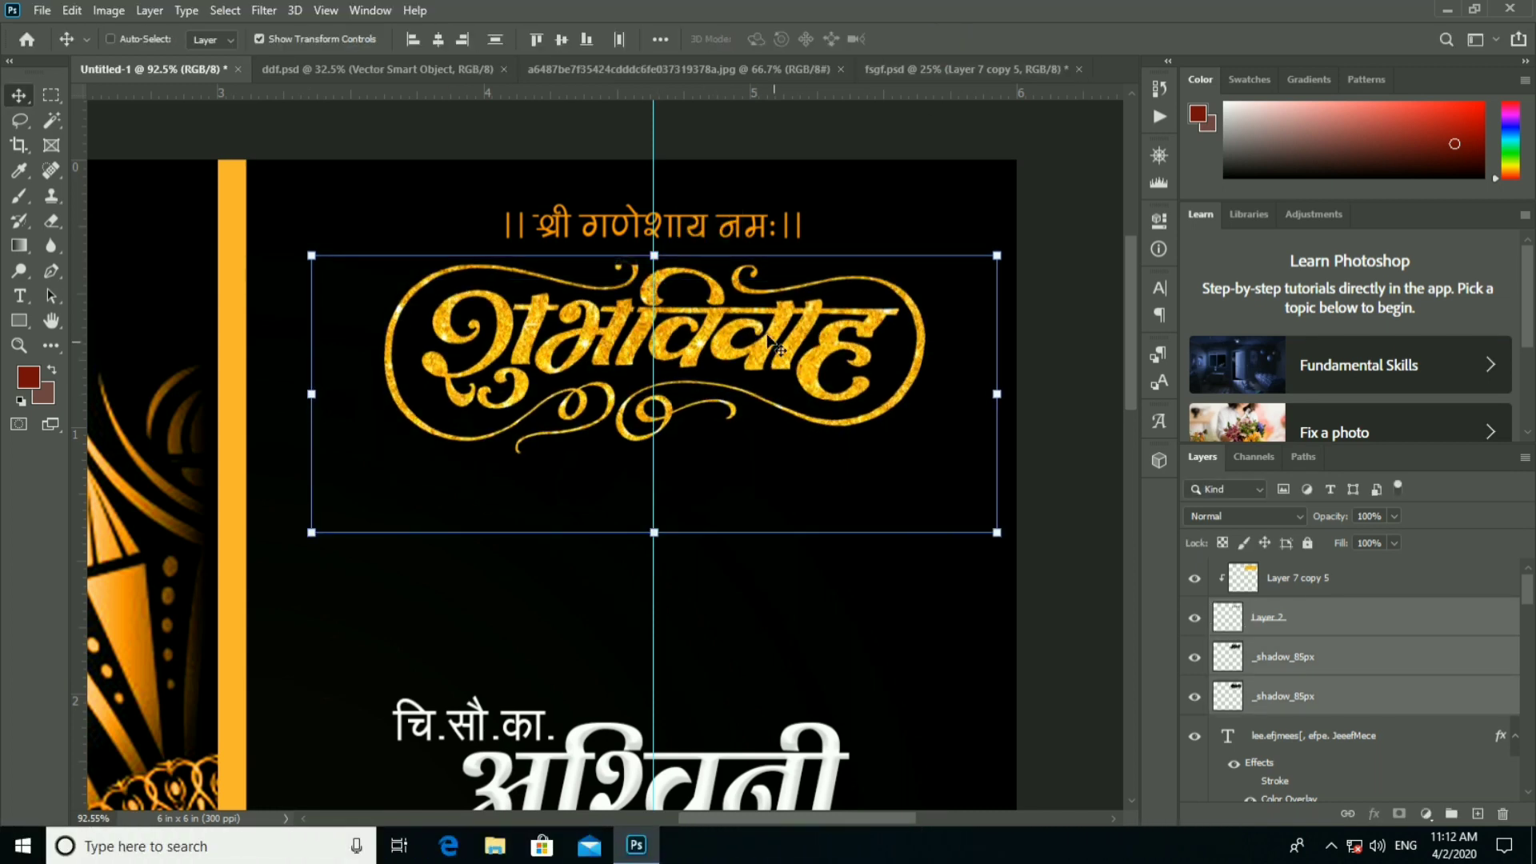
# Nudge the artwork down, then link Layer 2 with its glitter layer Layer 7 copy 5.
pyautogui.hotkey('ctrl', 'z')
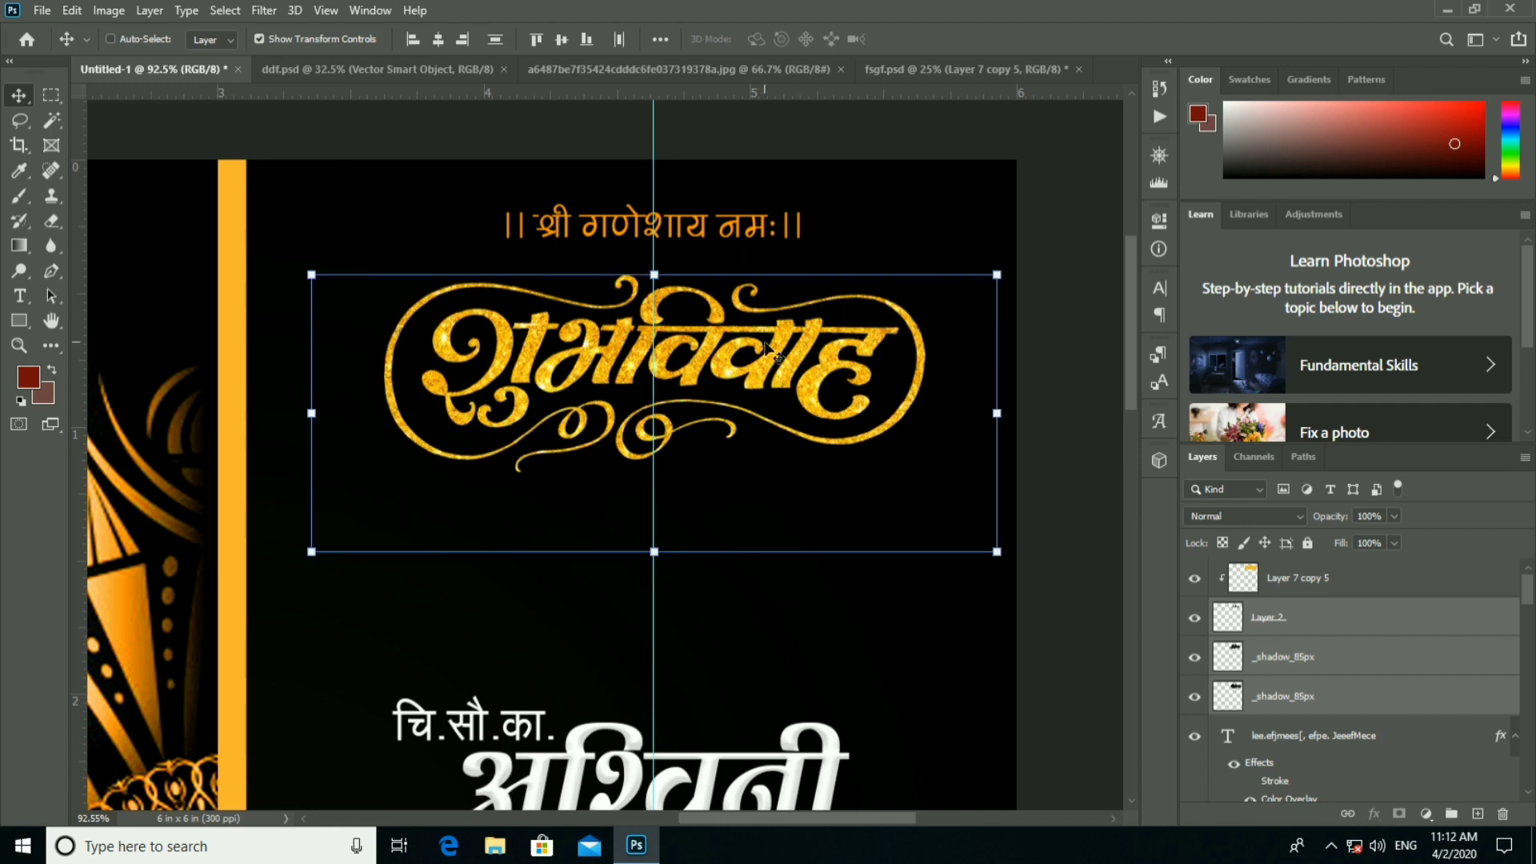
pyautogui.hotkey('ctrl', 'z')
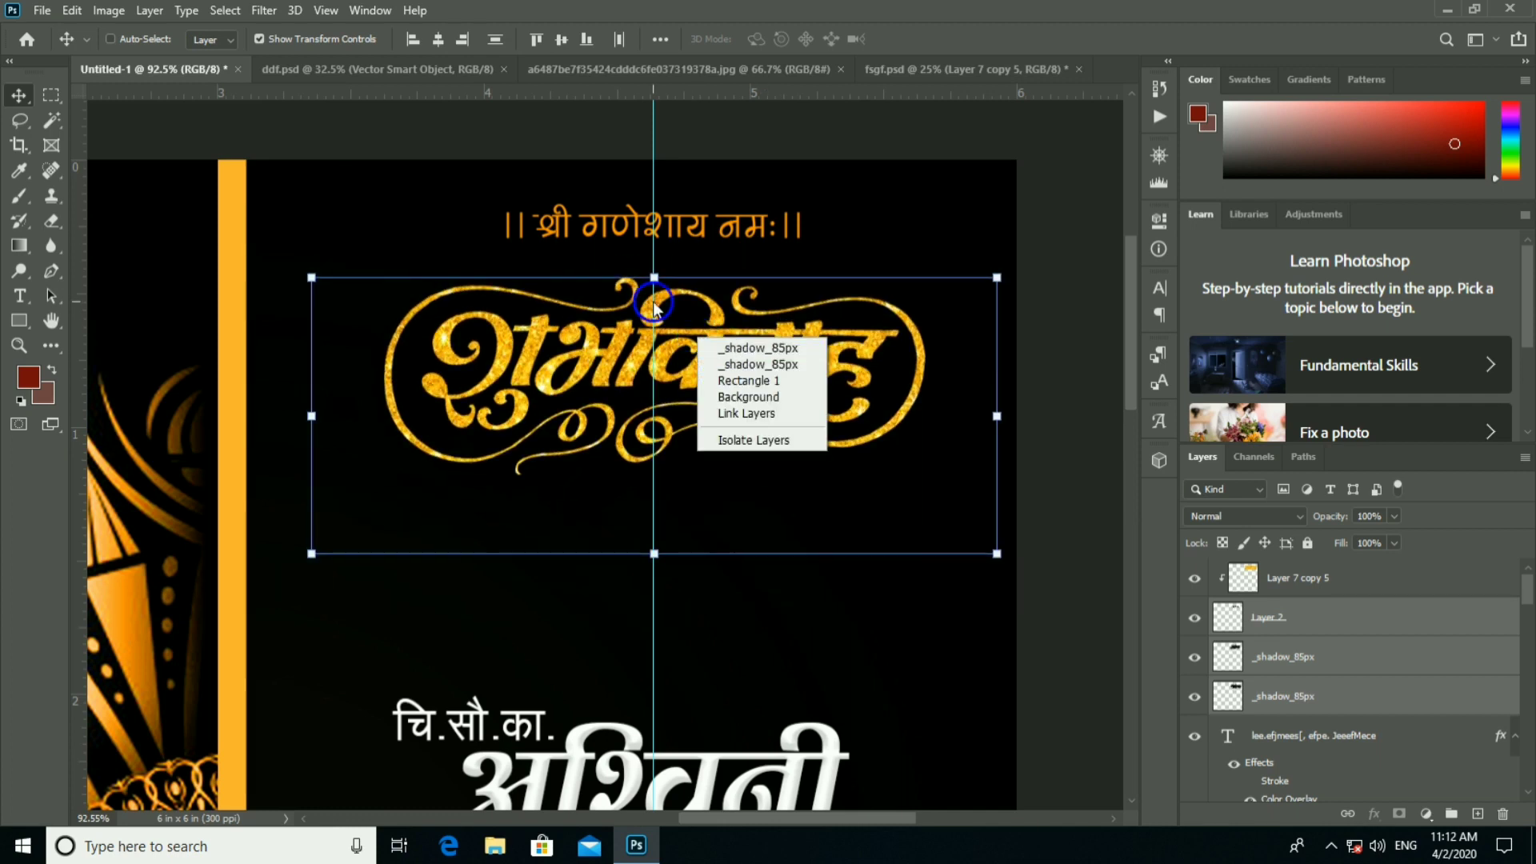
pyautogui.keyDown('ctrl'); pyautogui.click(693, 324); pyautogui.keyUp('ctrl')
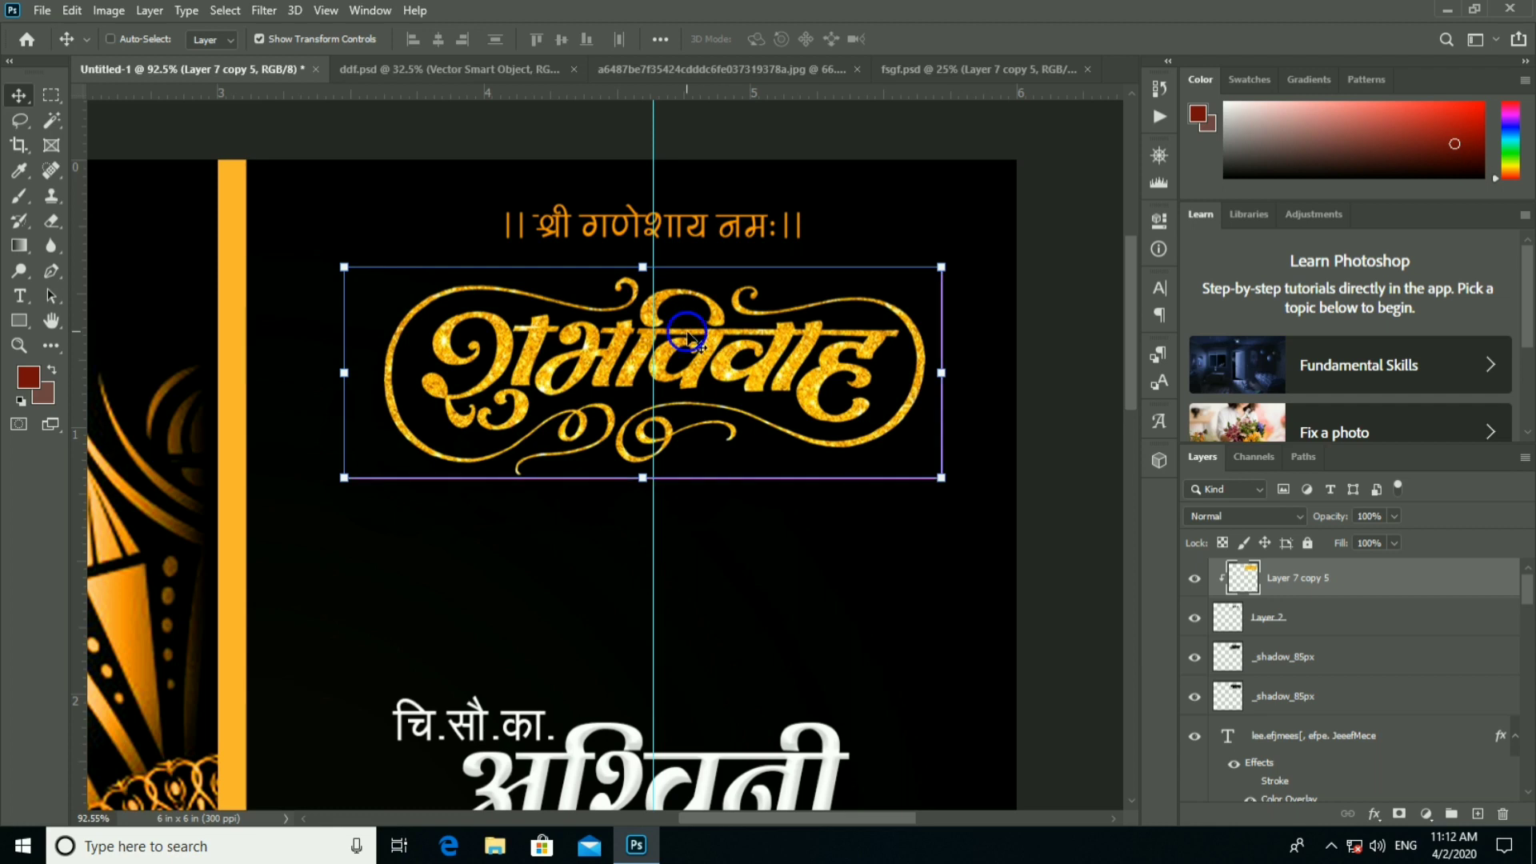
pyautogui.click(726, 375)
pyautogui.rightClick(701, 380)
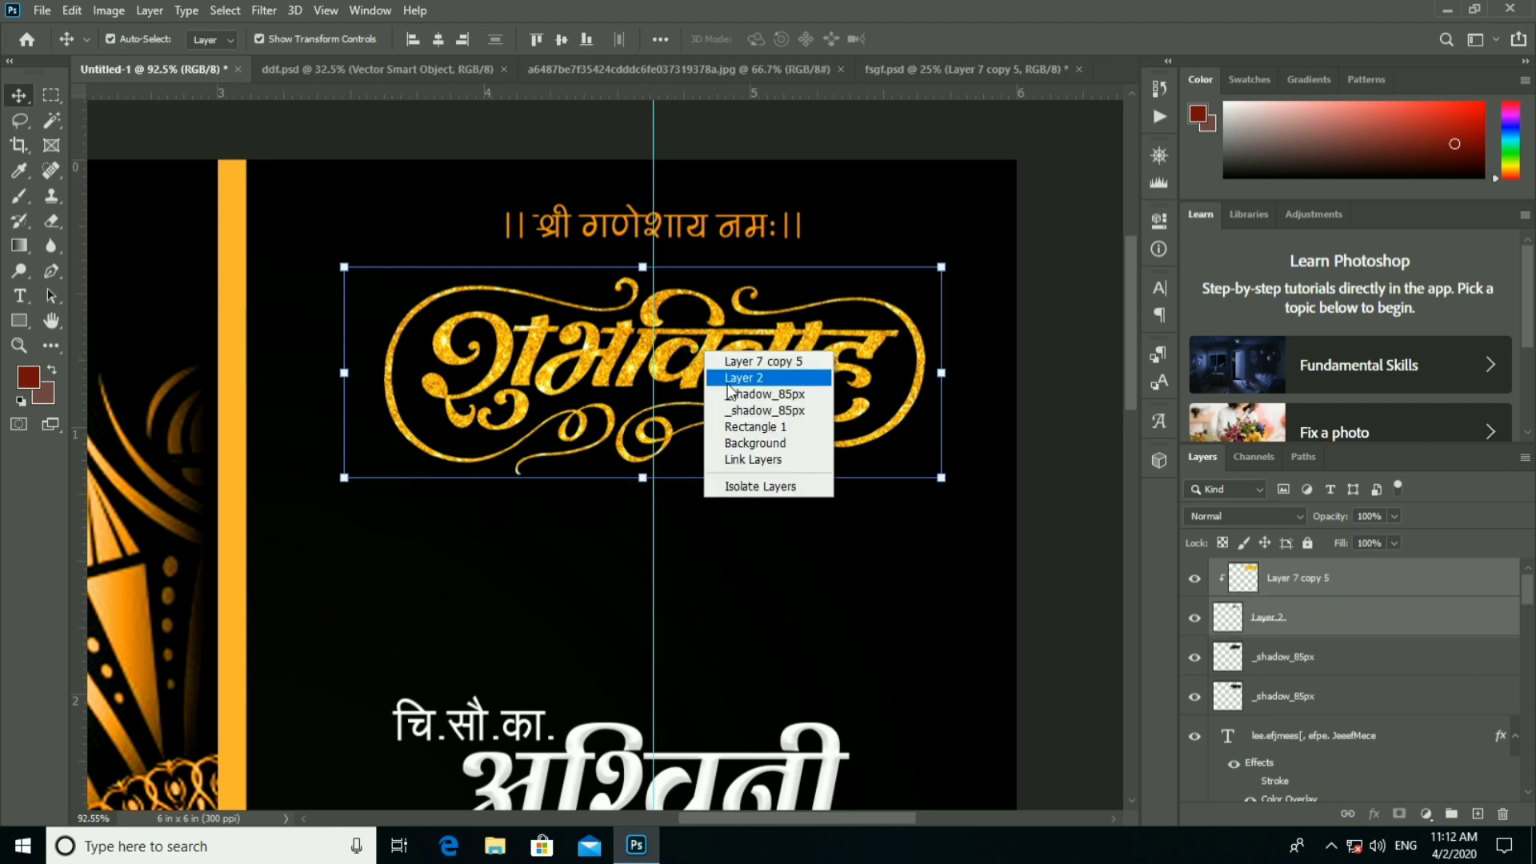
pyautogui.click(744, 414)
pyautogui.rightClick(714, 368)
pyautogui.click(762, 411)
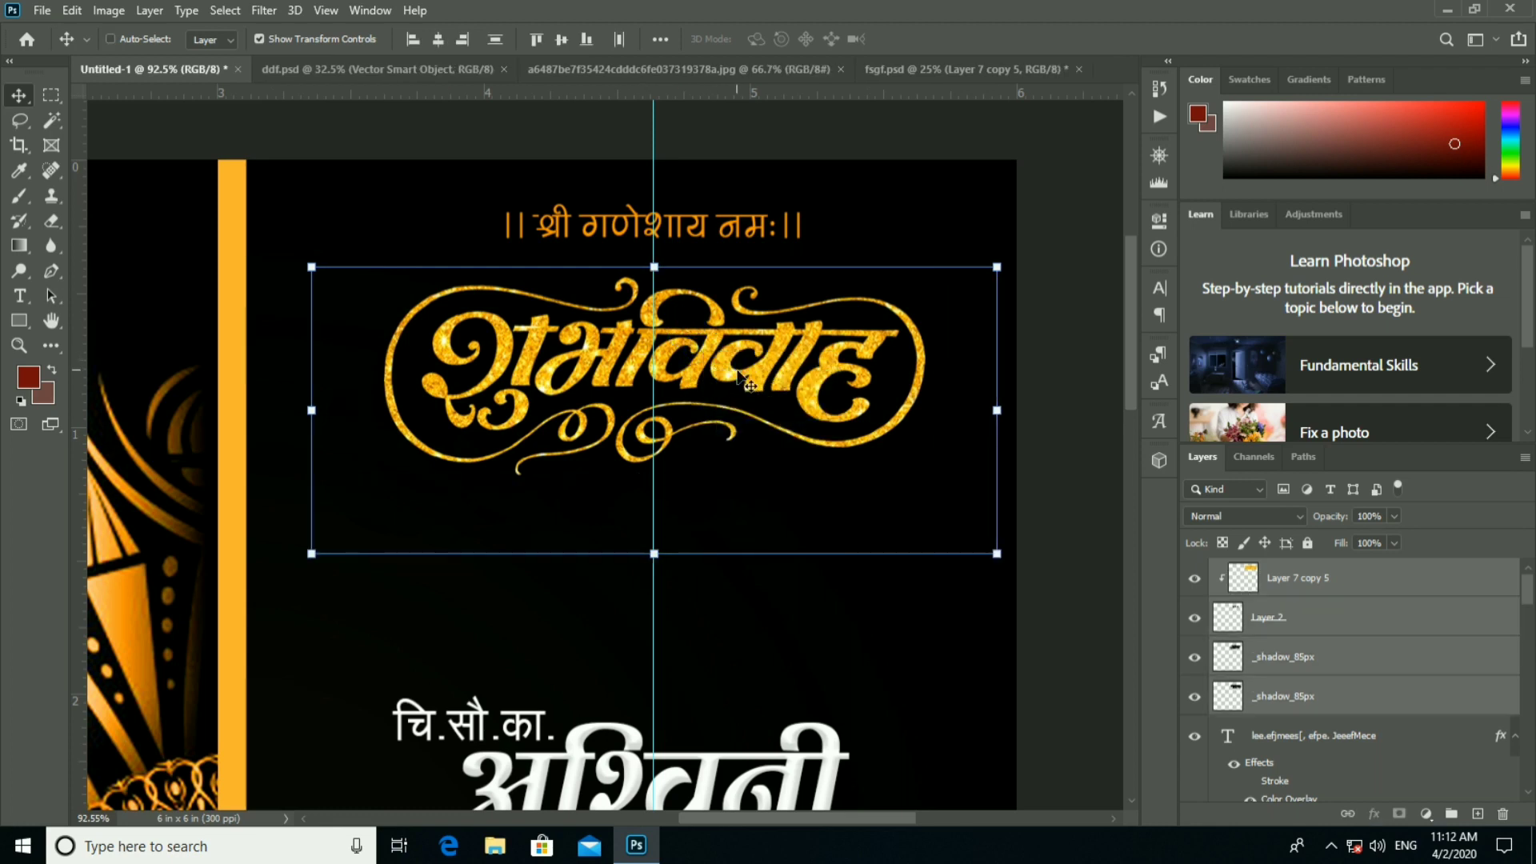
pyautogui.rightClick(742, 378)
pyautogui.click(806, 445)
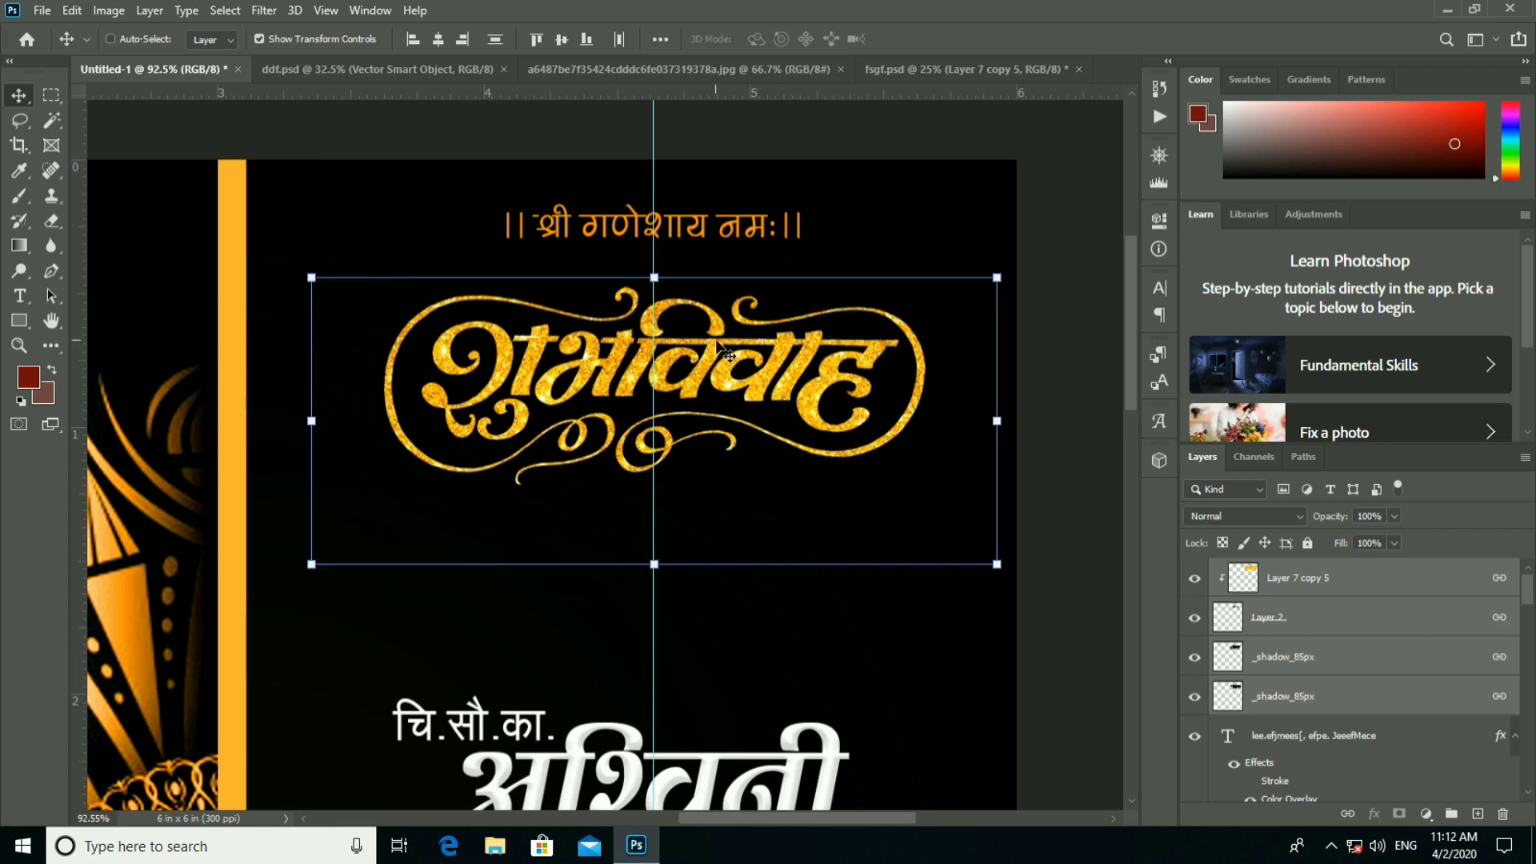
pyautogui.scroll(-3, 720, 351)
pyautogui.keyDown('ctrl'); pyautogui.click(810, 592); pyautogui.keyUp('ctrl')
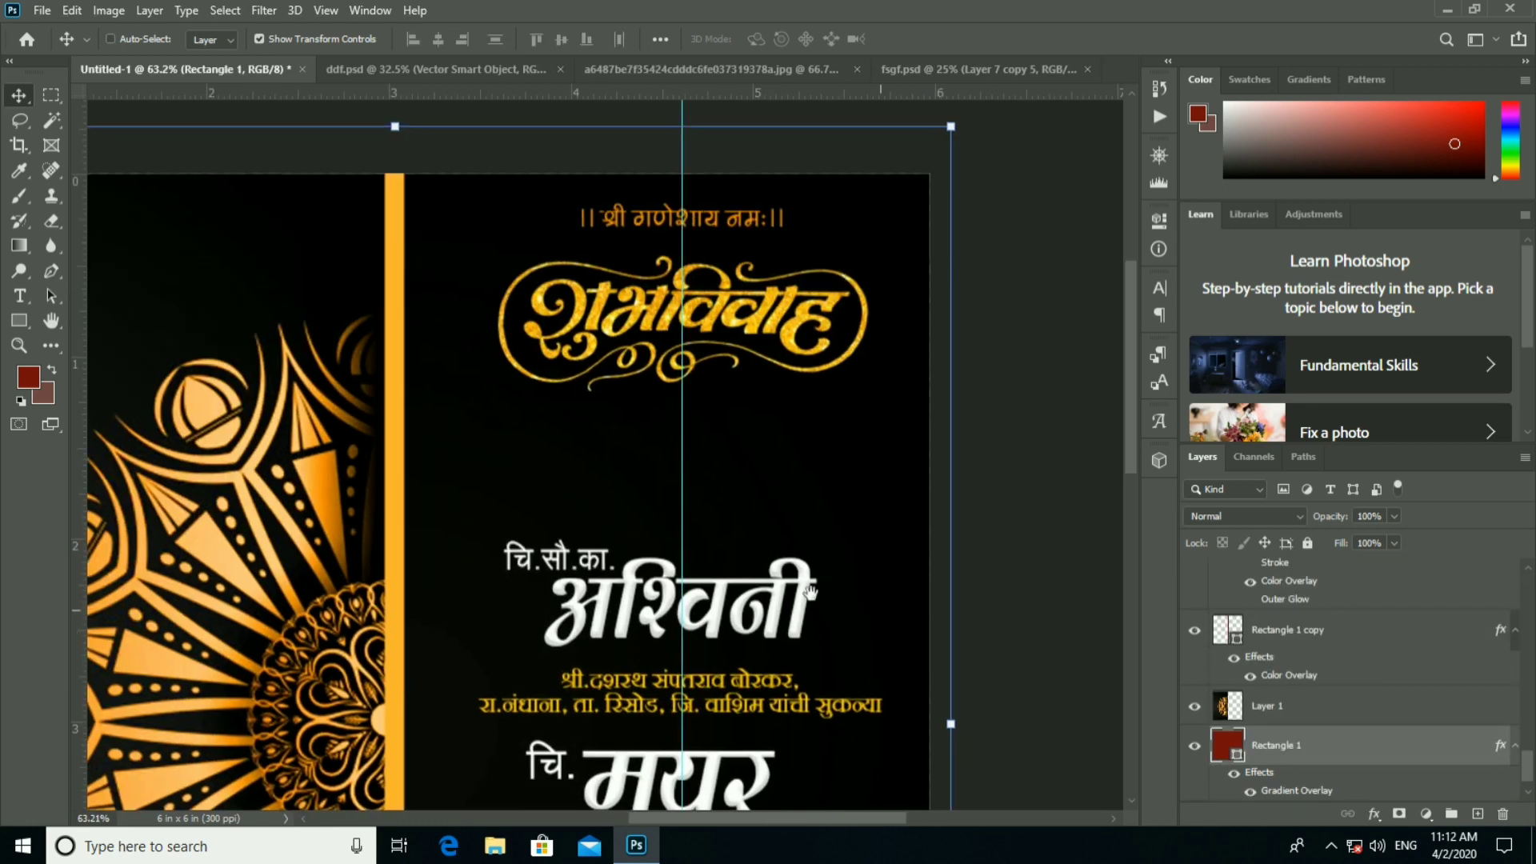
# Move the Shubh Vivah title lower beneath the Ganesh heading and review the lower text.
pyautogui.moveTo(810, 592); pyautogui.dragTo(805, 592)
pyautogui.moveTo(624, 276); pyautogui.dragTo(674, 387)
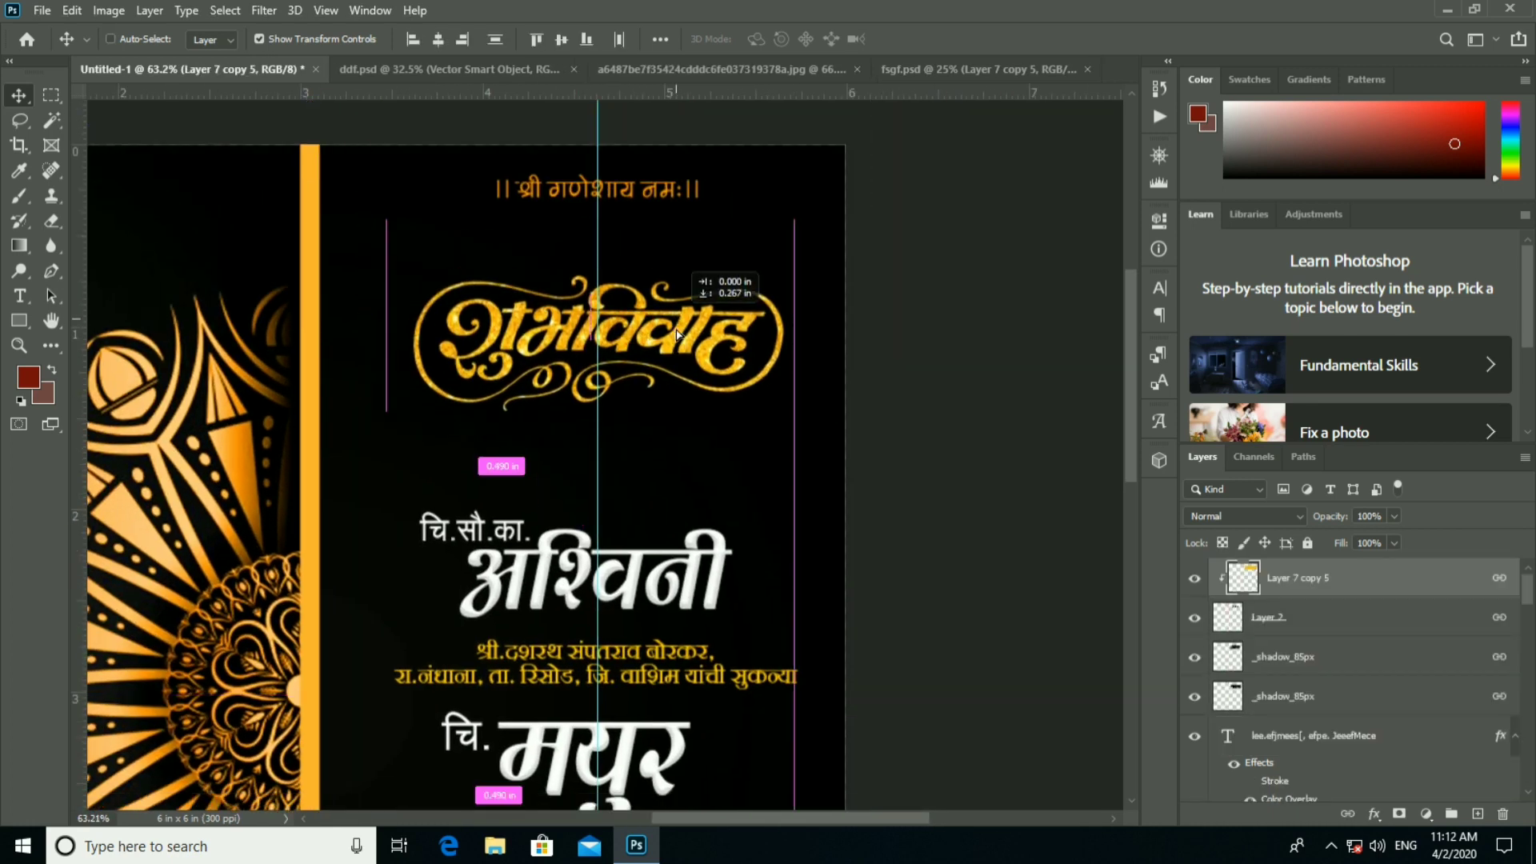
pyautogui.keyDown('ctrl'); pyautogui.click(656, 196); pyautogui.keyUp('ctrl')
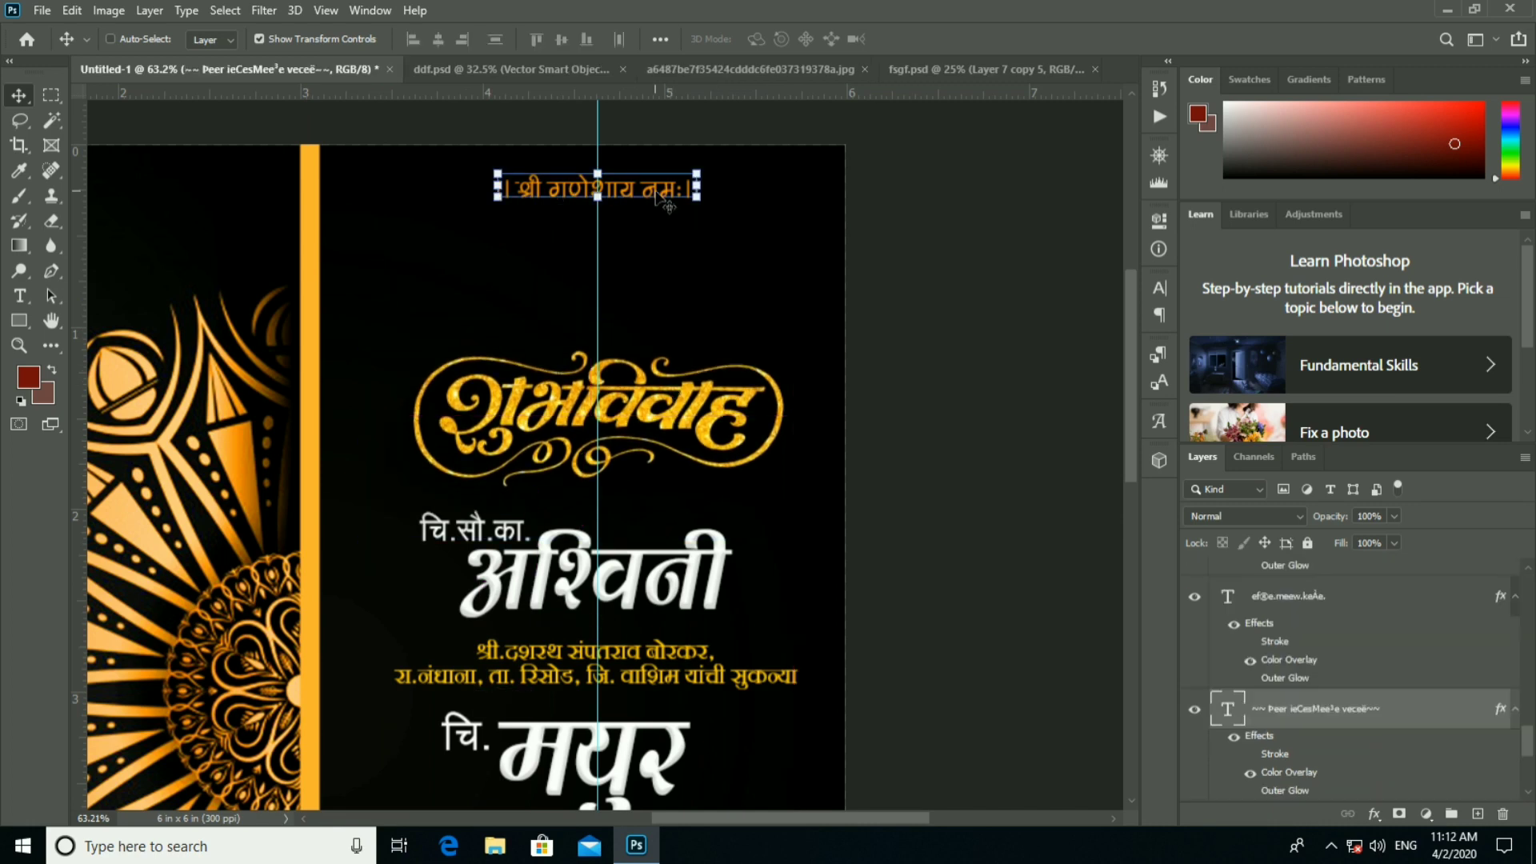
pyautogui.scroll(-4, 668, 252)
pyautogui.scroll(-3, 668, 252)
pyautogui.scroll(-2, 720, 304)
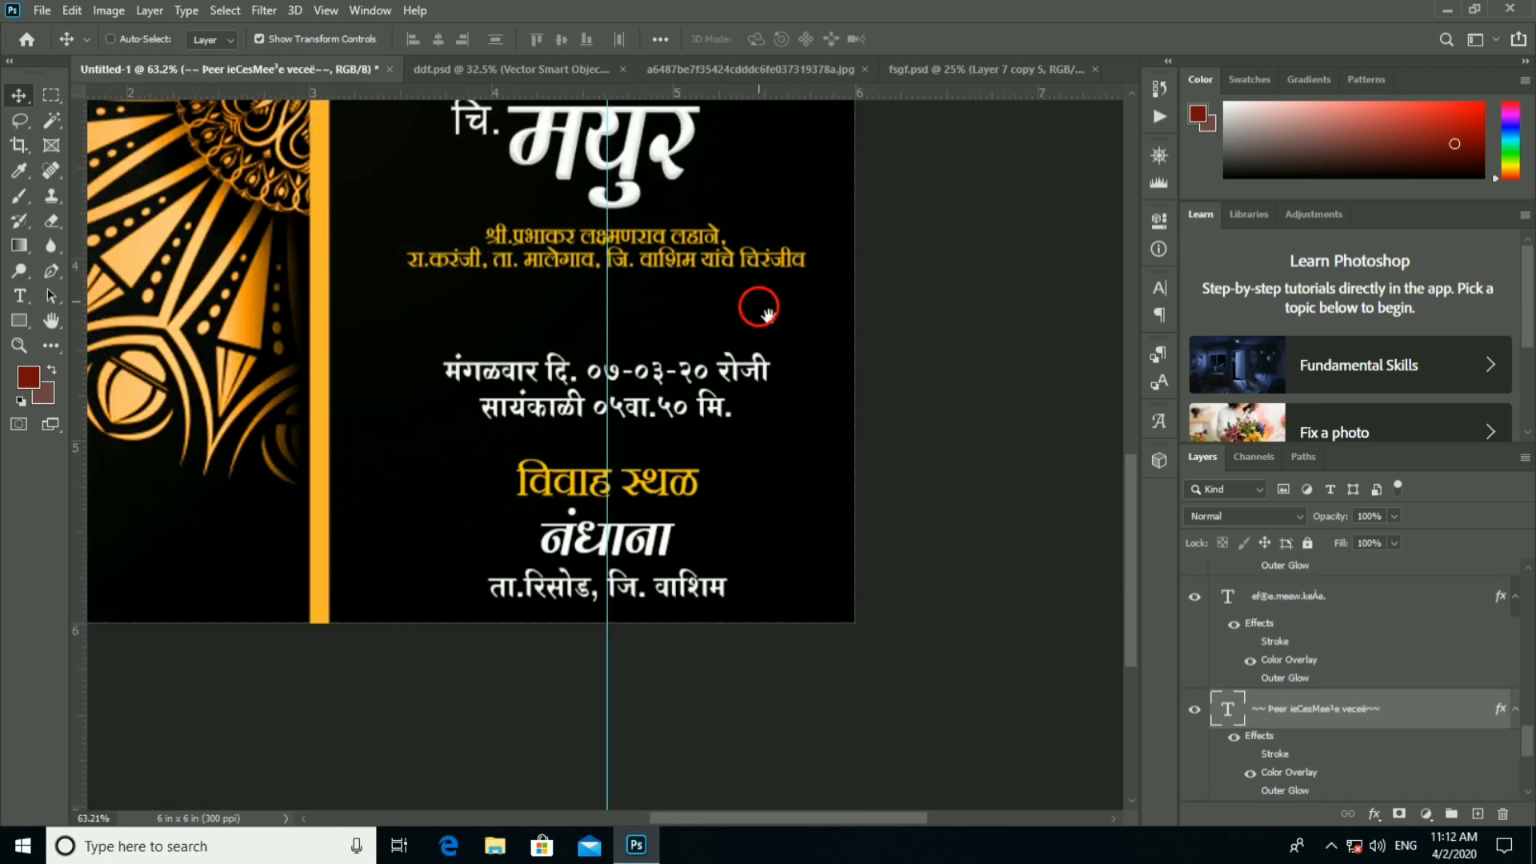
pyautogui.moveTo(761, 309); pyautogui.dragTo(743, 464)
pyautogui.scroll(-3, 697, 427)
pyautogui.scroll(2, 737, 352)
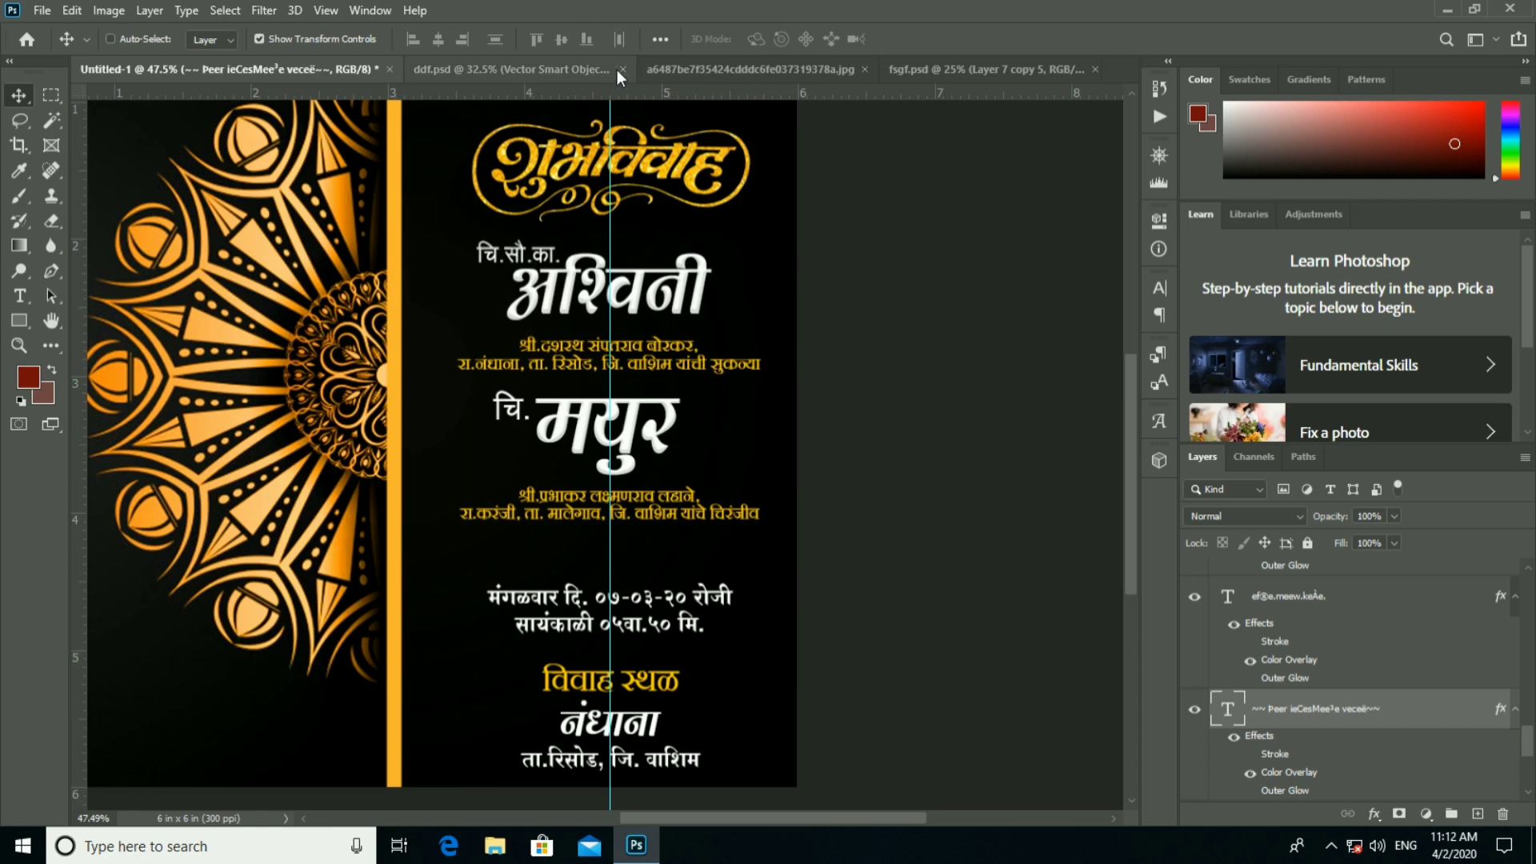
# Close fsgf.psd without saving and open Engged.psd from the Design folder.
pyautogui.click(628, 71)
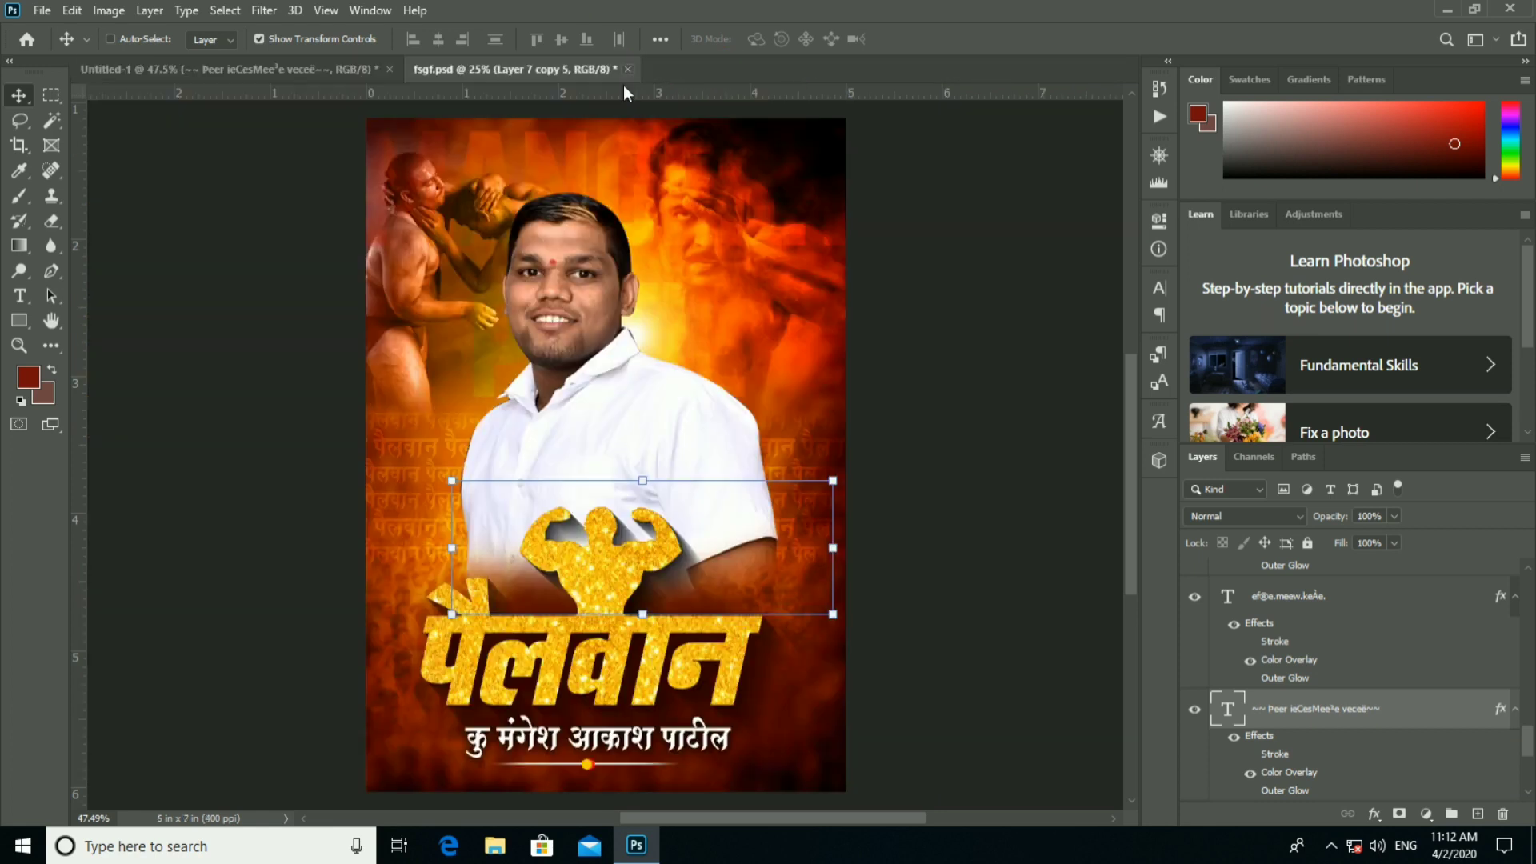
pyautogui.click(760, 318)
pyautogui.scroll(-3, 519, 215)
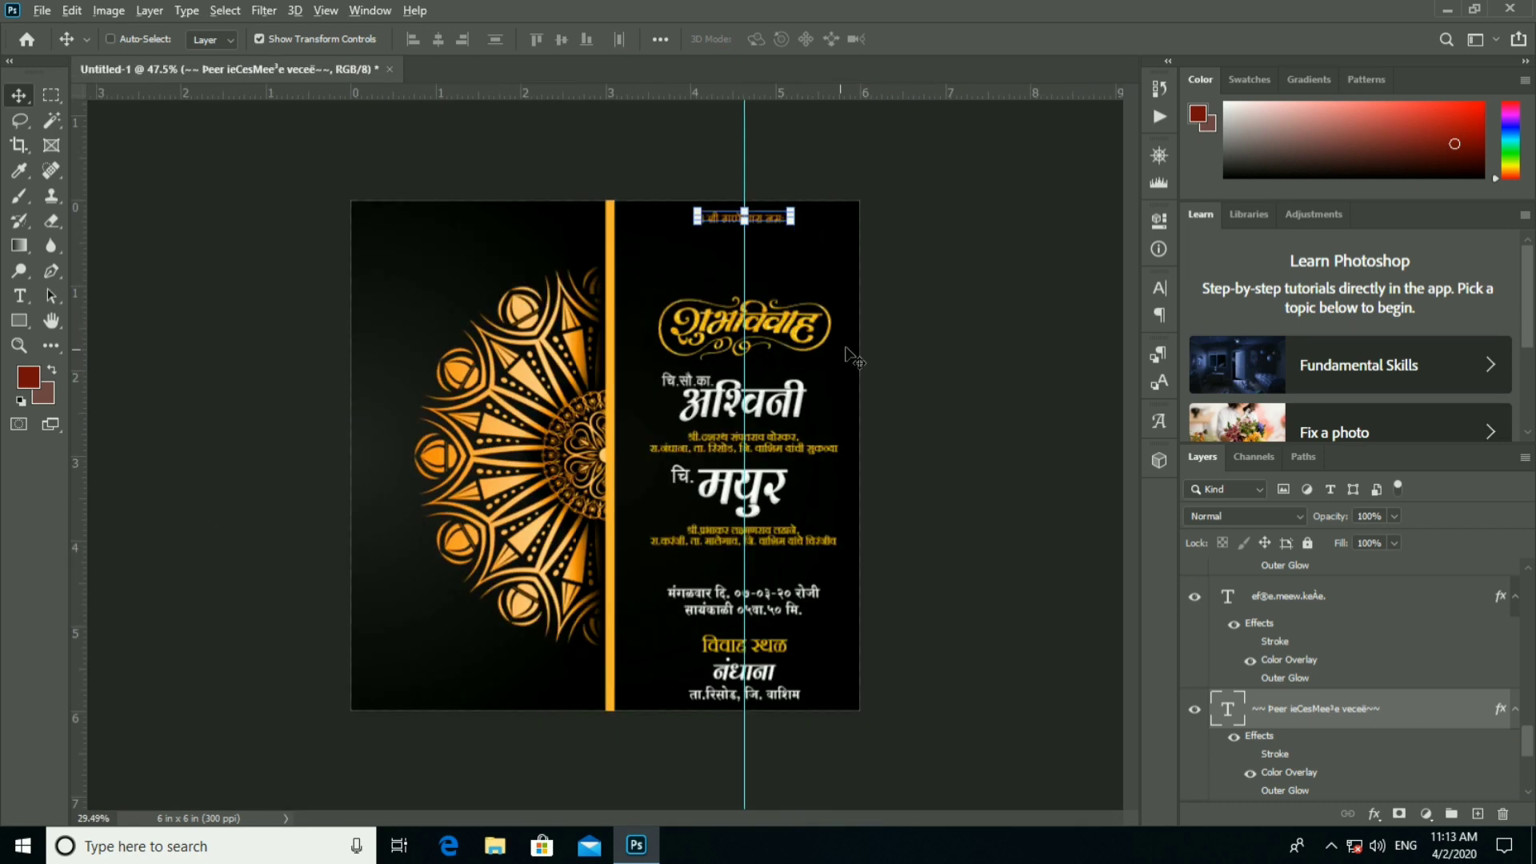
pyautogui.click(41, 9)
pyautogui.click(53, 49)
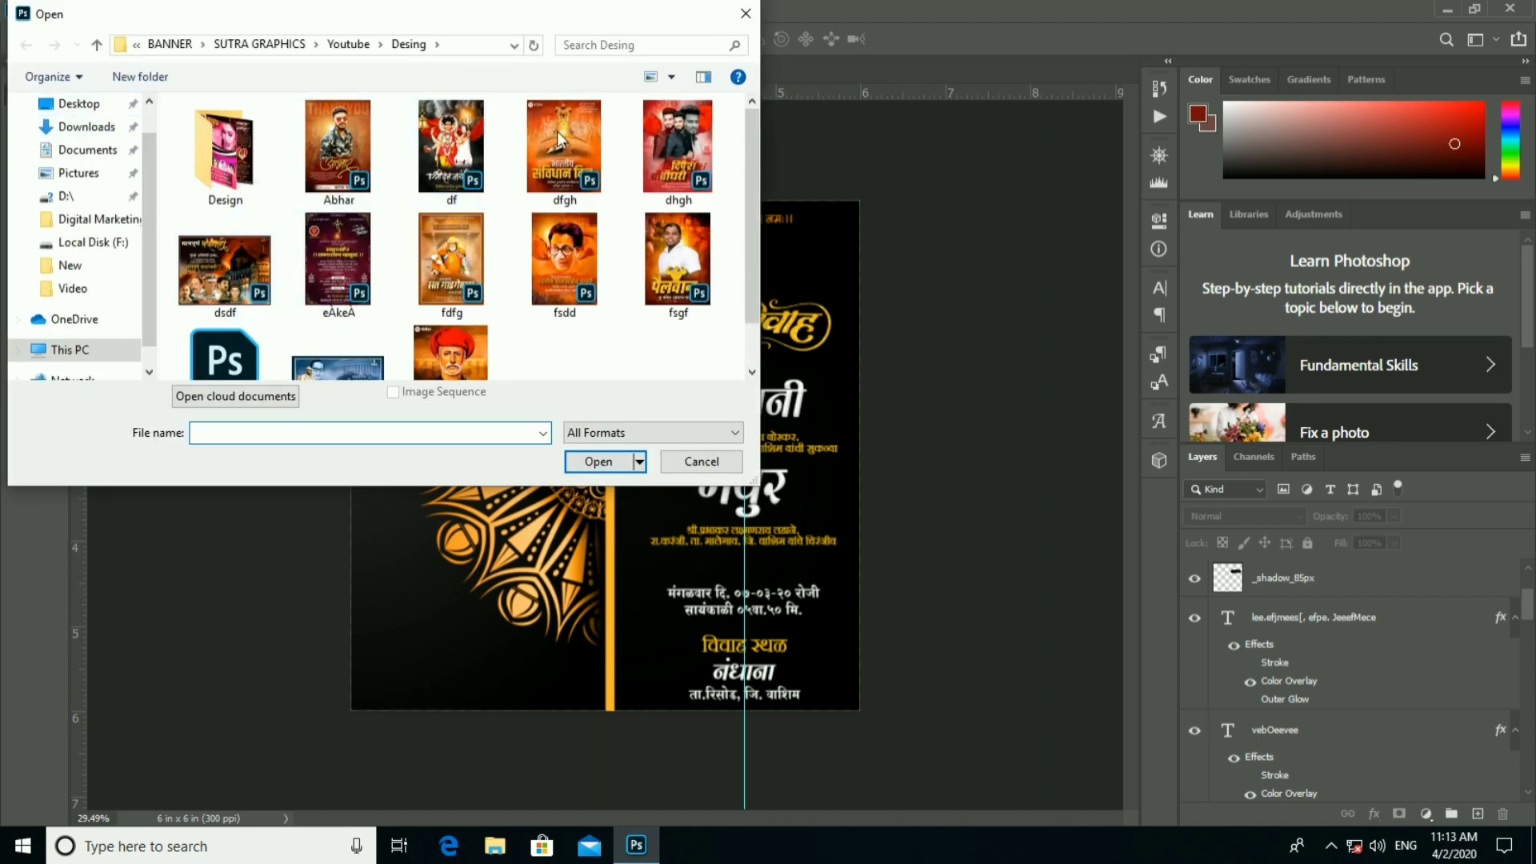
pyautogui.doubleClick(255, 172)
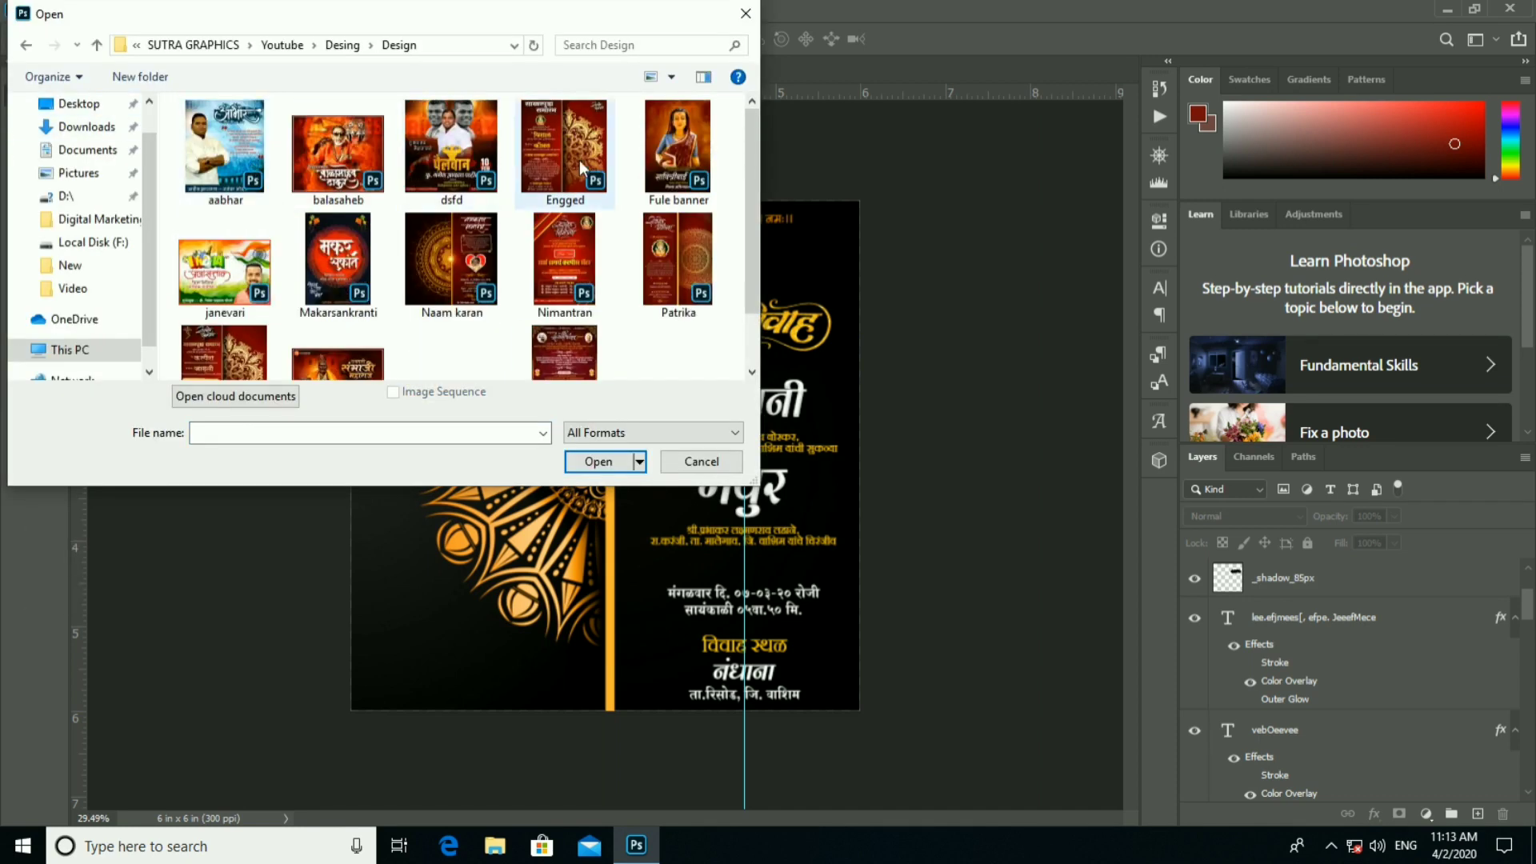
pyautogui.click(594, 463)
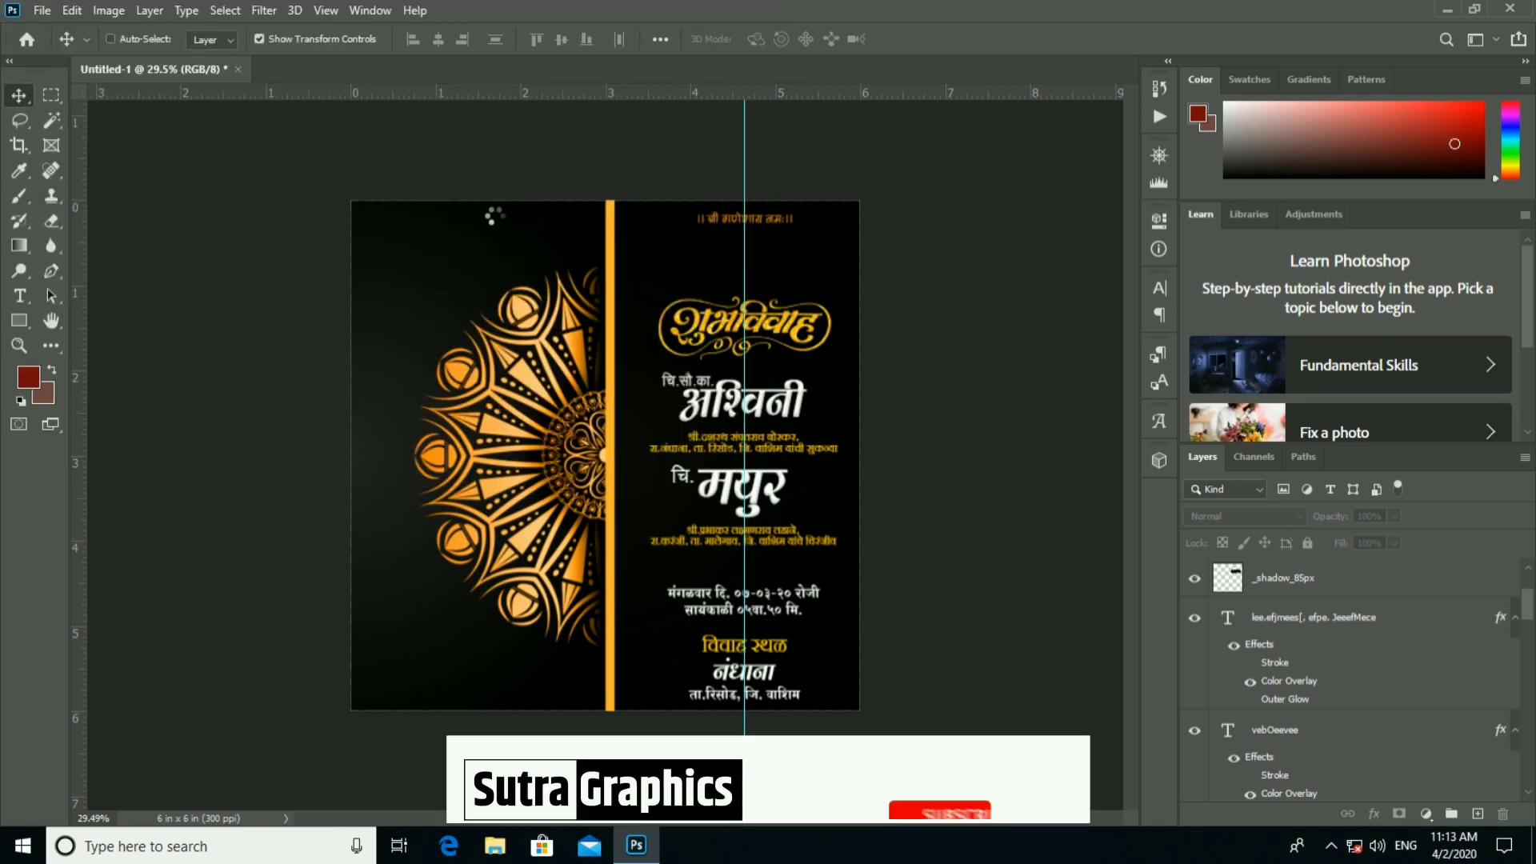
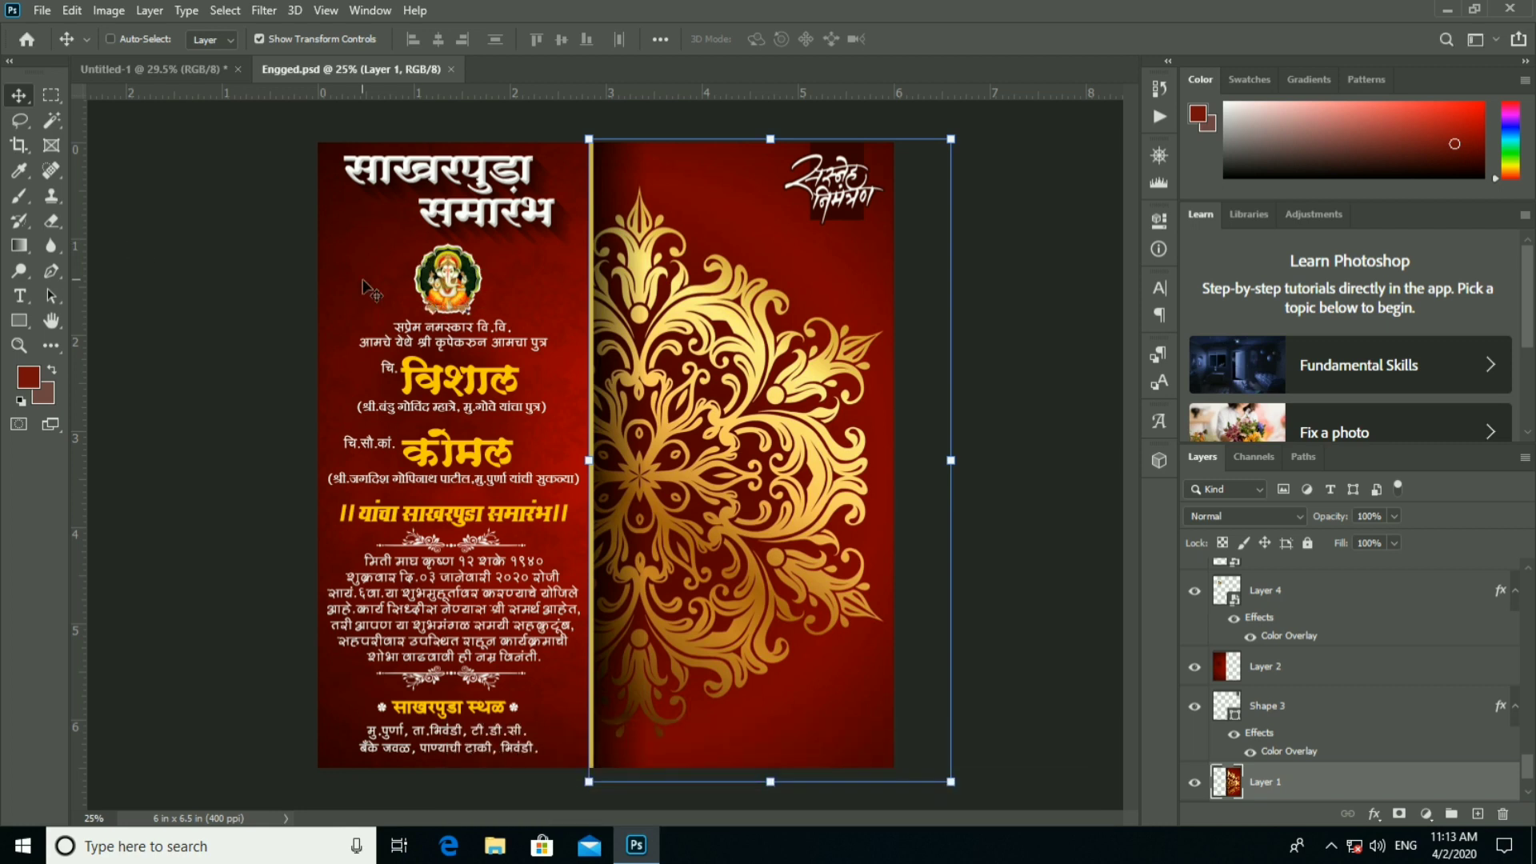
# Drag the Ganesh image layer into the invitation and close Engged.psd.
pyautogui.scroll(5, 448, 281)
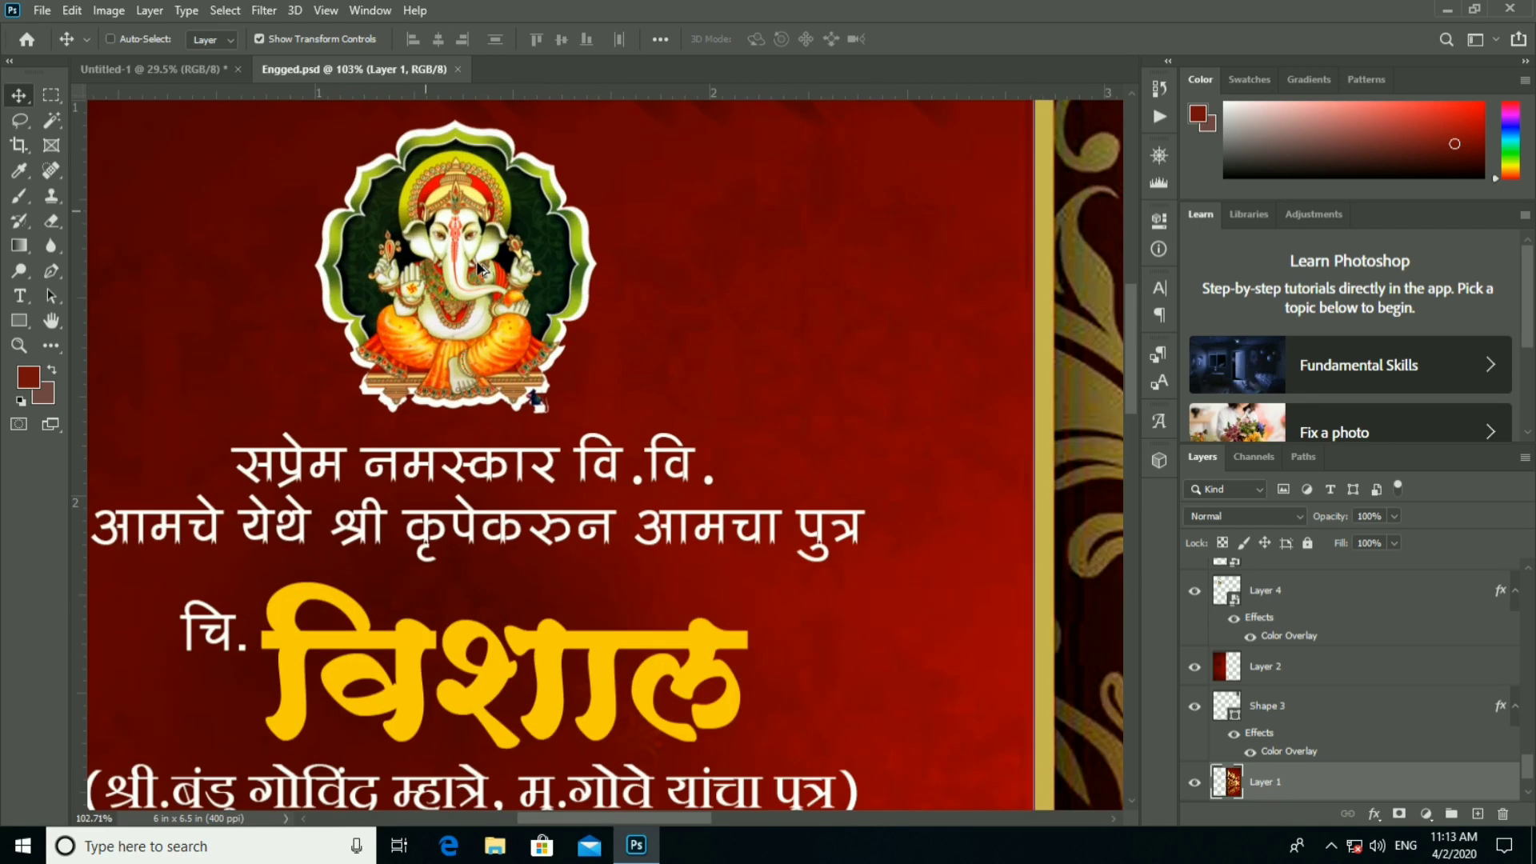
pyautogui.keyDown('ctrl'); pyautogui.click(537, 400); pyautogui.keyUp('ctrl')
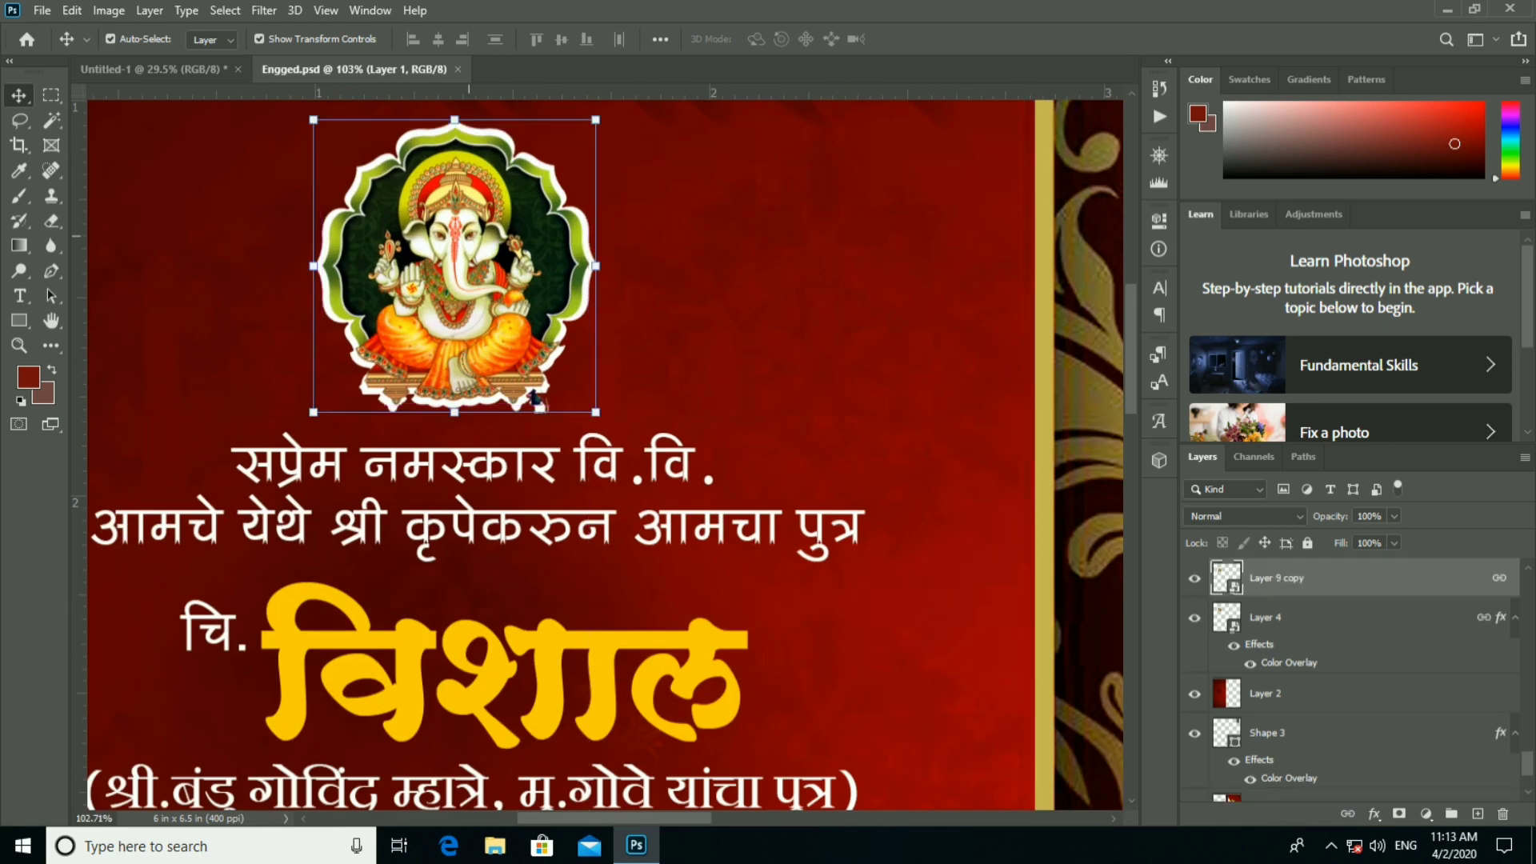
pyautogui.moveTo(537, 400)
pyautogui.mouseDown()
pyautogui.moveTo(214, 84)
pyautogui.moveTo(445, 71)
pyautogui.mouseUp()
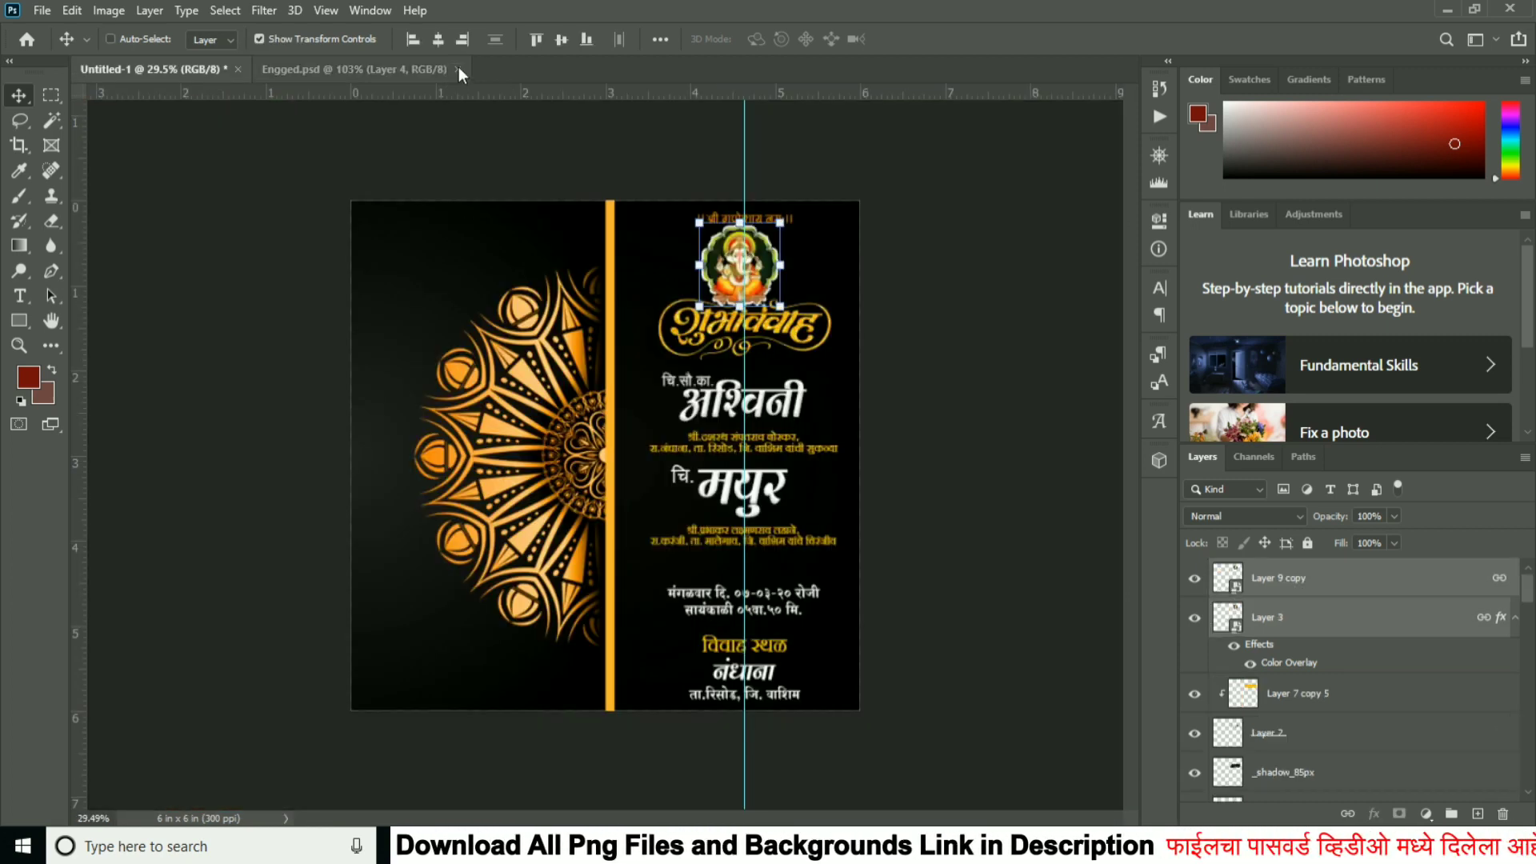
pyautogui.click(459, 69)
pyautogui.scroll(5, 769, 193)
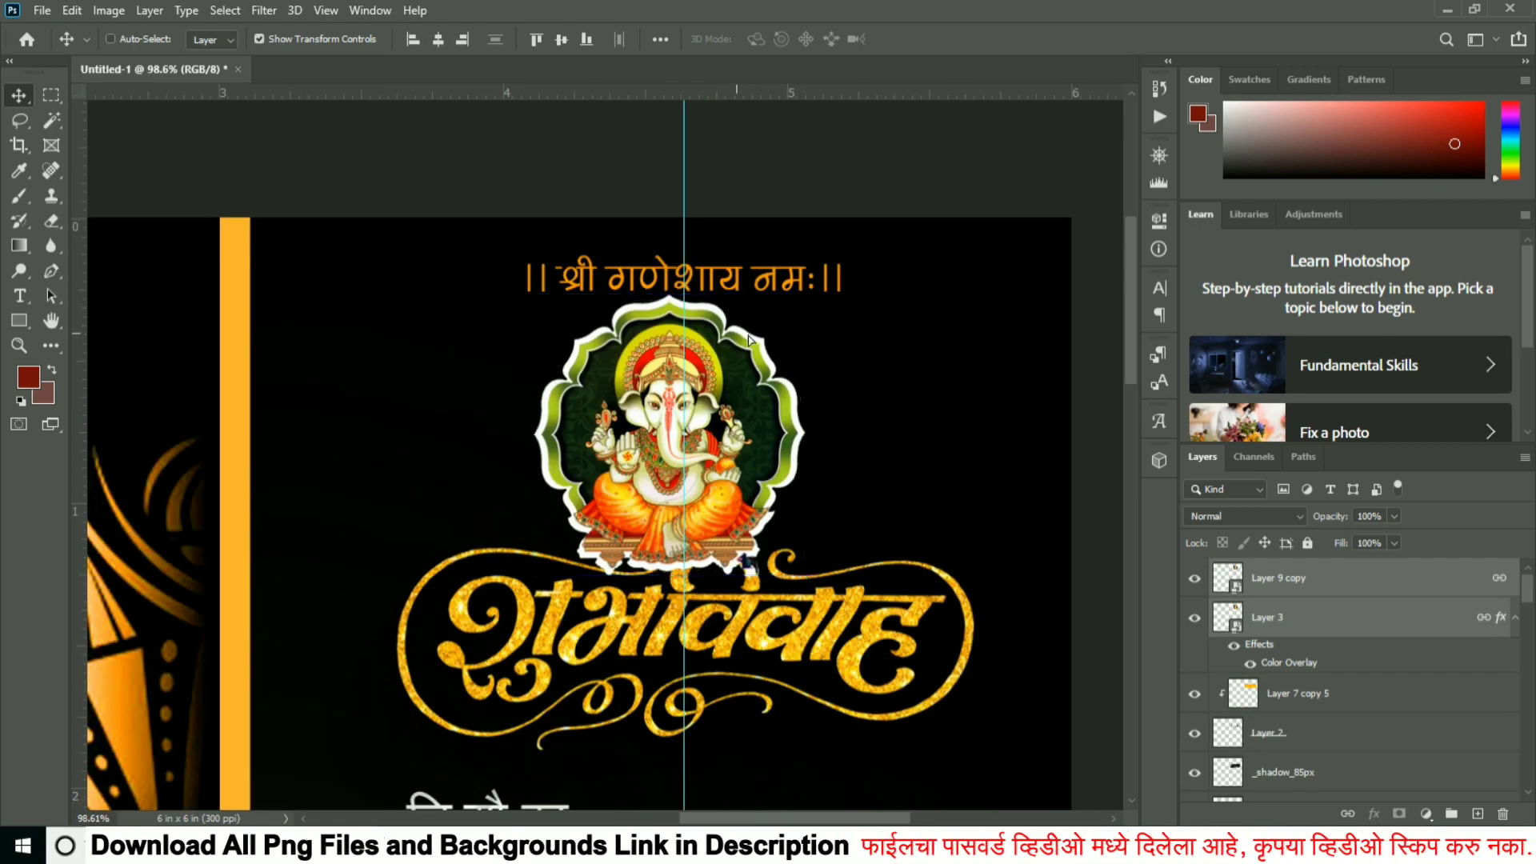
# Scale the Ganesh image to about three quarters and centre it above the शुभविवाह heading.
pyautogui.hotkey('ctrl', 't')
pyautogui.moveTo(832, 296); pyautogui.dragTo(807, 336)
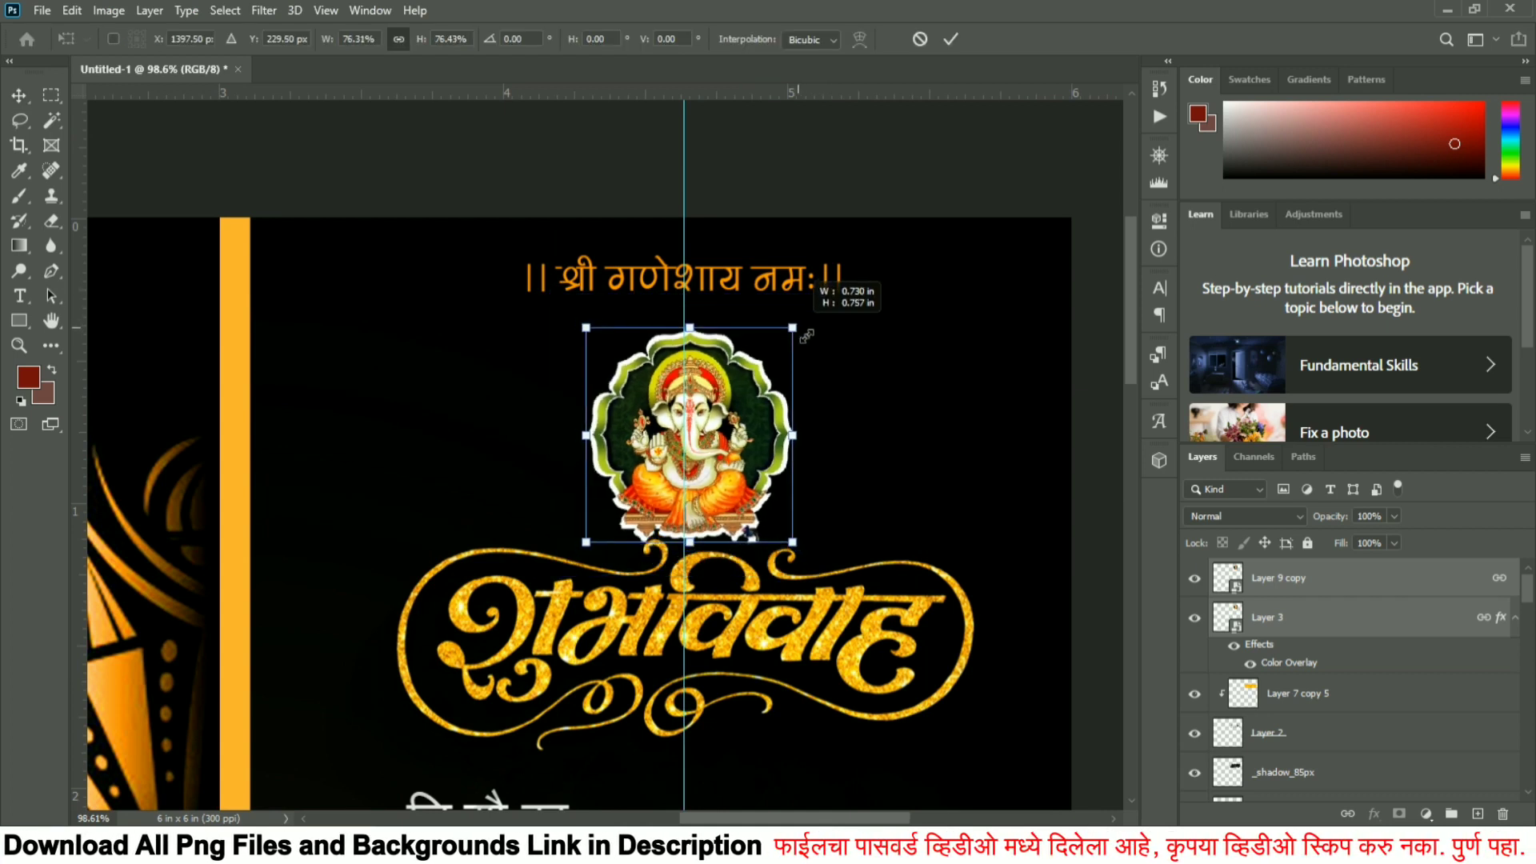
pyautogui.click(950, 38)
pyautogui.rightClick(746, 378)
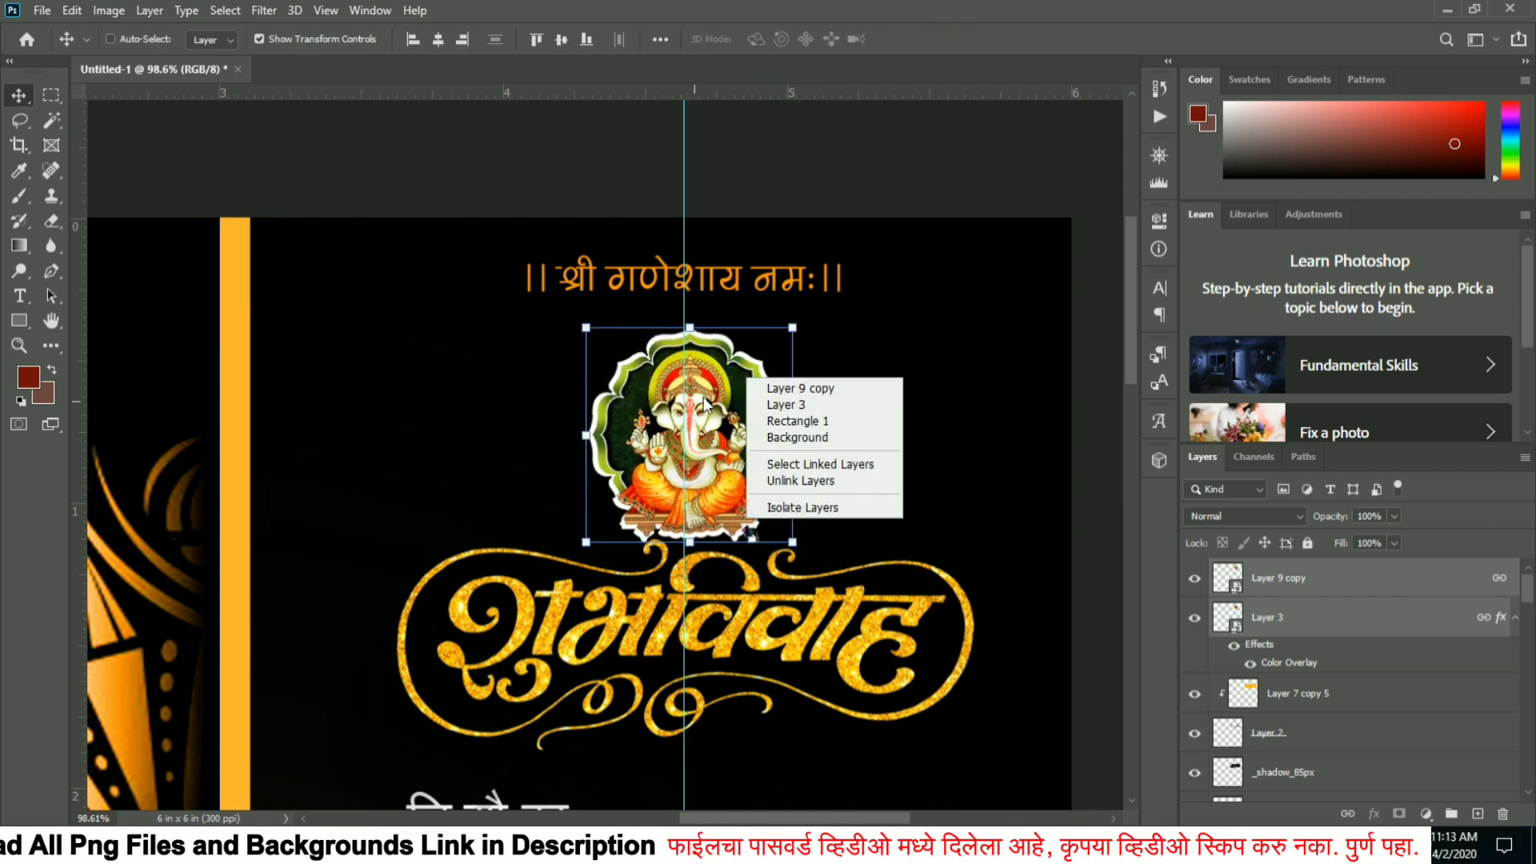
pyautogui.click(800, 388)
pyautogui.moveTo(832, 475); pyautogui.dragTo(824, 460)
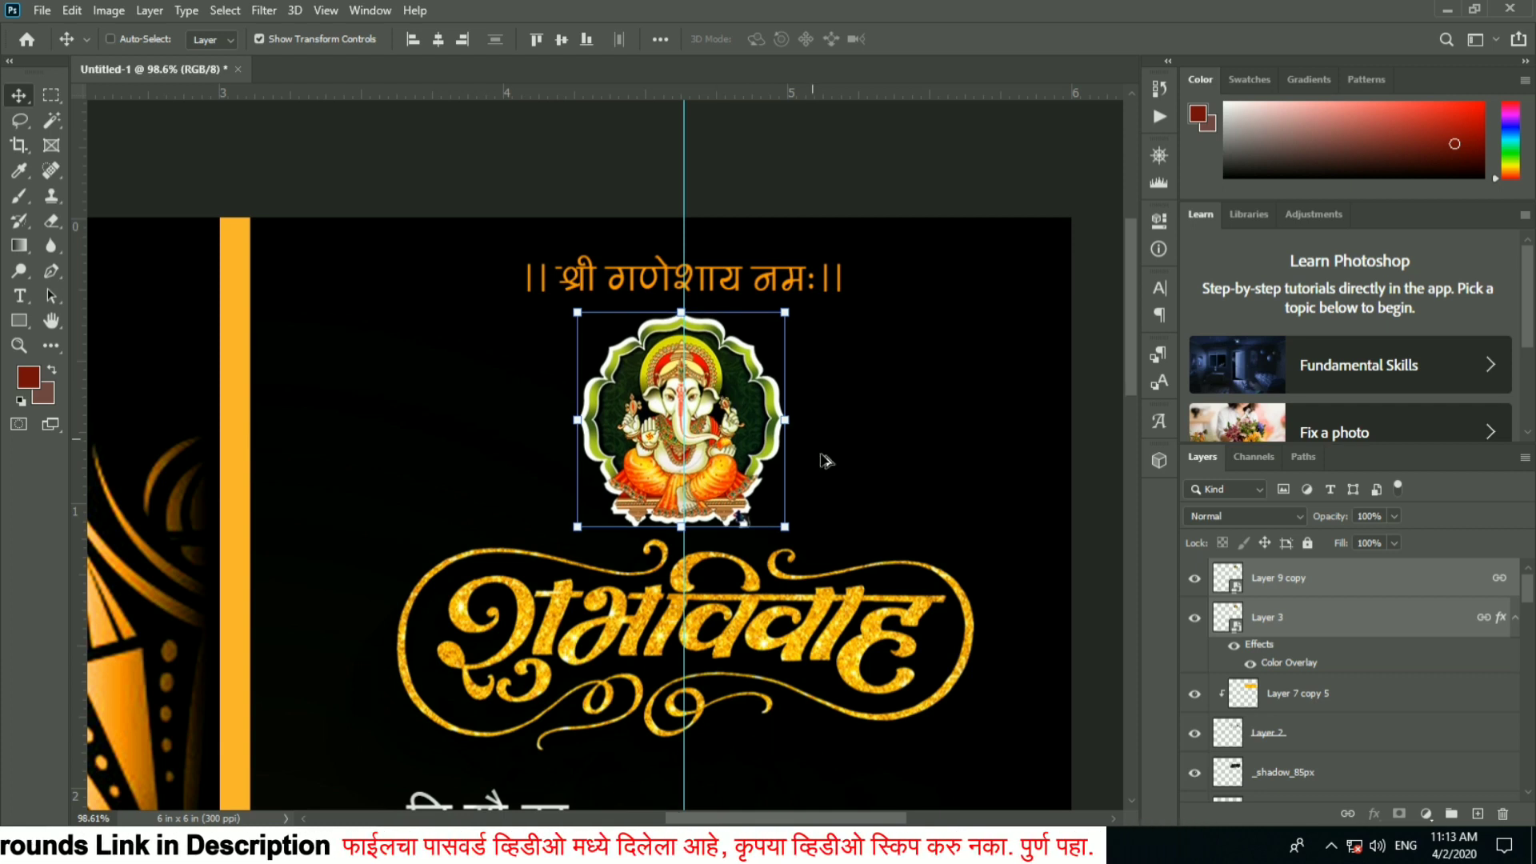
pyautogui.scroll(-3, 826, 460)
pyautogui.scroll(-2, 880, 560)
pyautogui.scroll(-1, 884, 565)
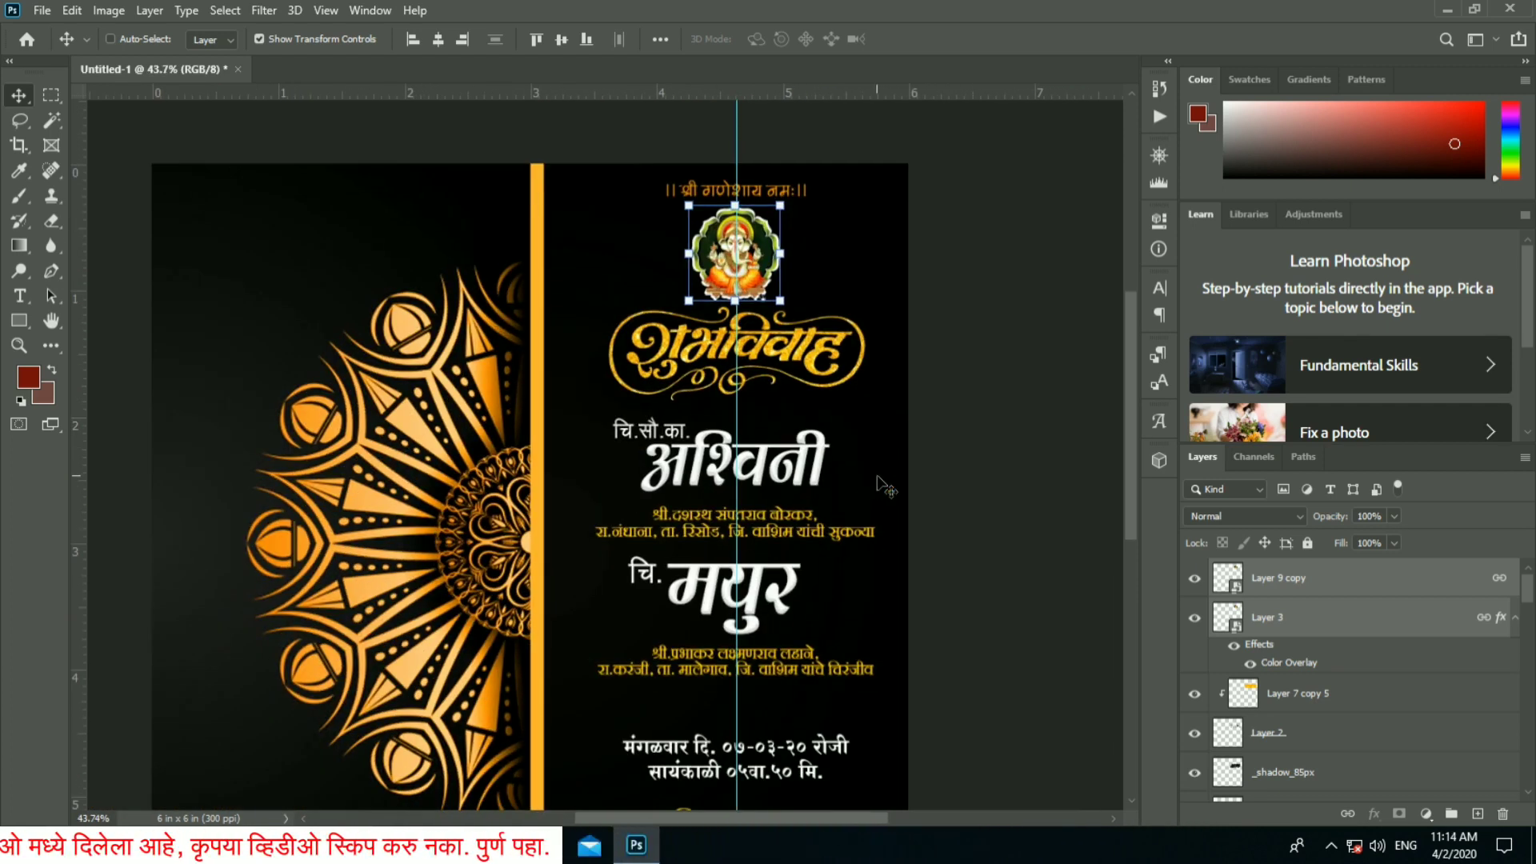
pyautogui.press('Left')
pyautogui.press('Down')
pyautogui.scroll(-3, 856, 666)
# Scale the विवाह स्थळ to ता.रिसोड venue block up slightly and nudge it down.
pyautogui.scroll(2, 768, 480)
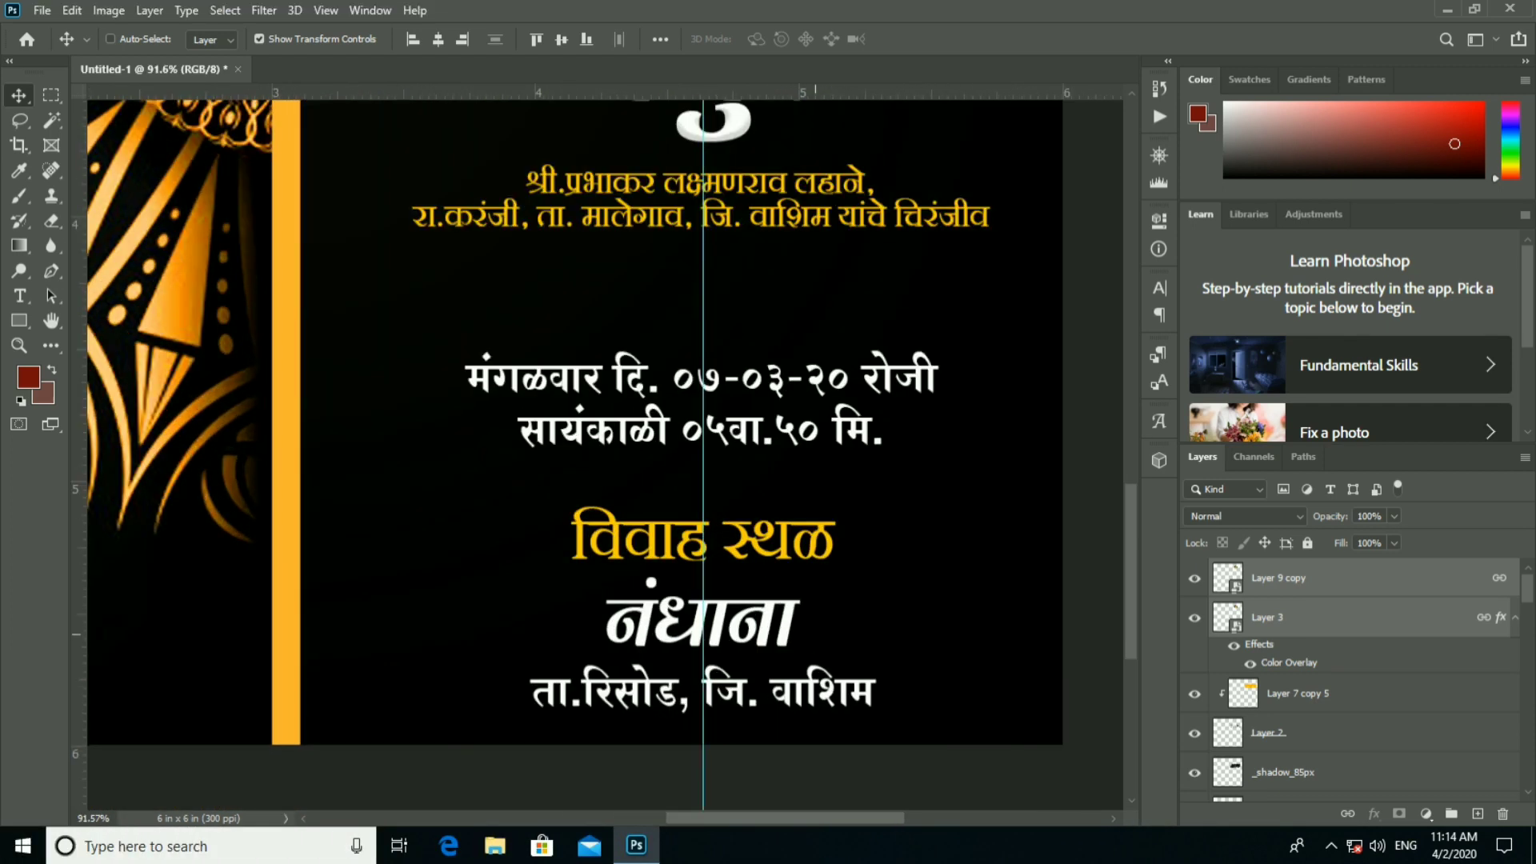
pyautogui.keyDown('ctrl'); pyautogui.click(772, 490); pyautogui.keyUp('ctrl')
pyautogui.keyDown('shift'); pyautogui.click(788, 620); pyautogui.keyUp('shift')
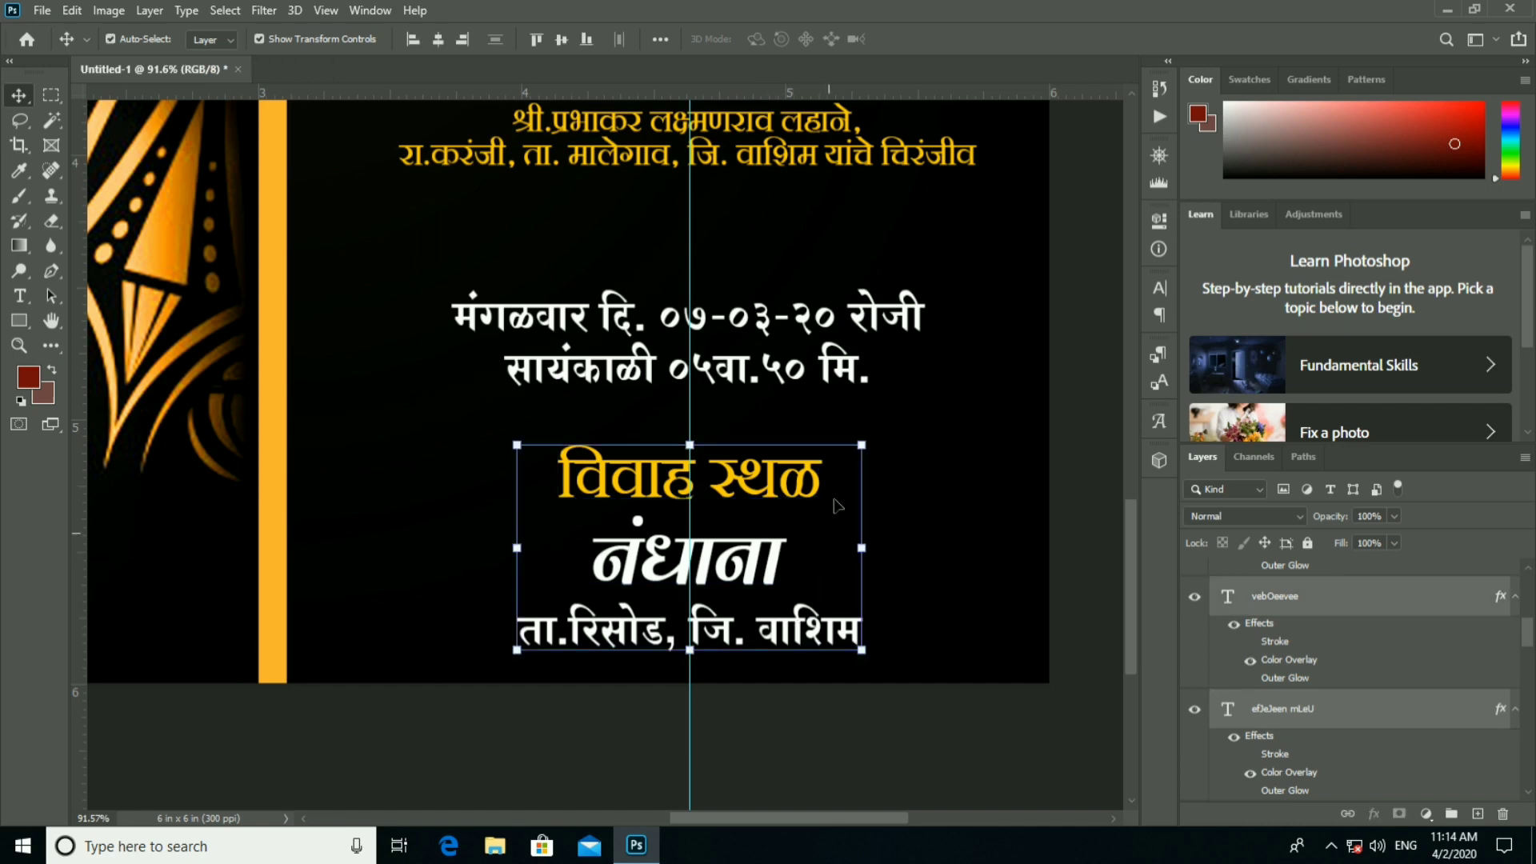
pyautogui.moveTo(864, 477); pyautogui.dragTo(868, 475)
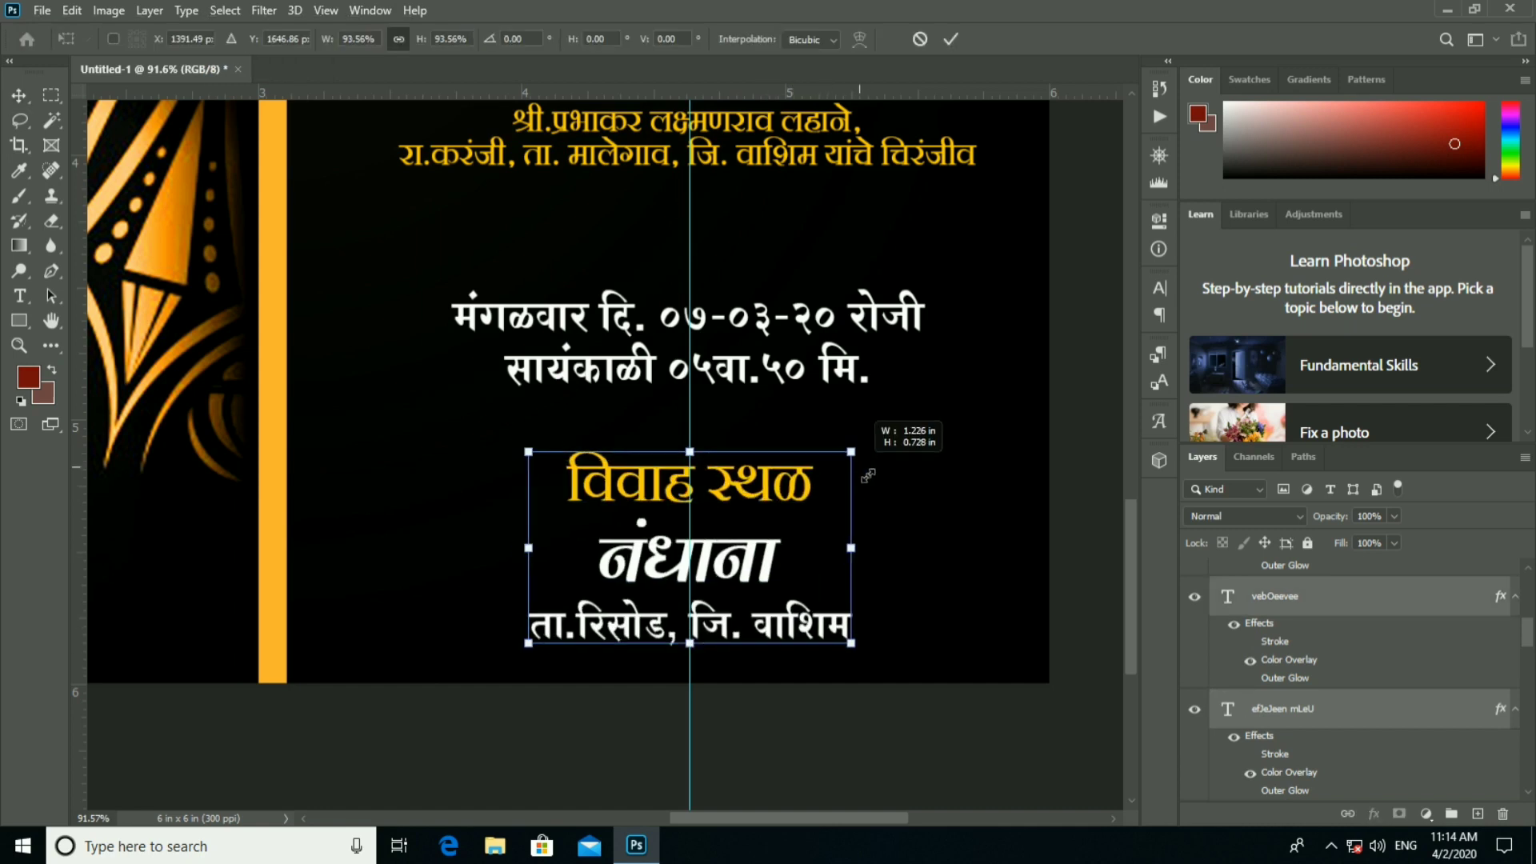
pyautogui.click(952, 40)
pyautogui.hotkey('shift', 'Down')
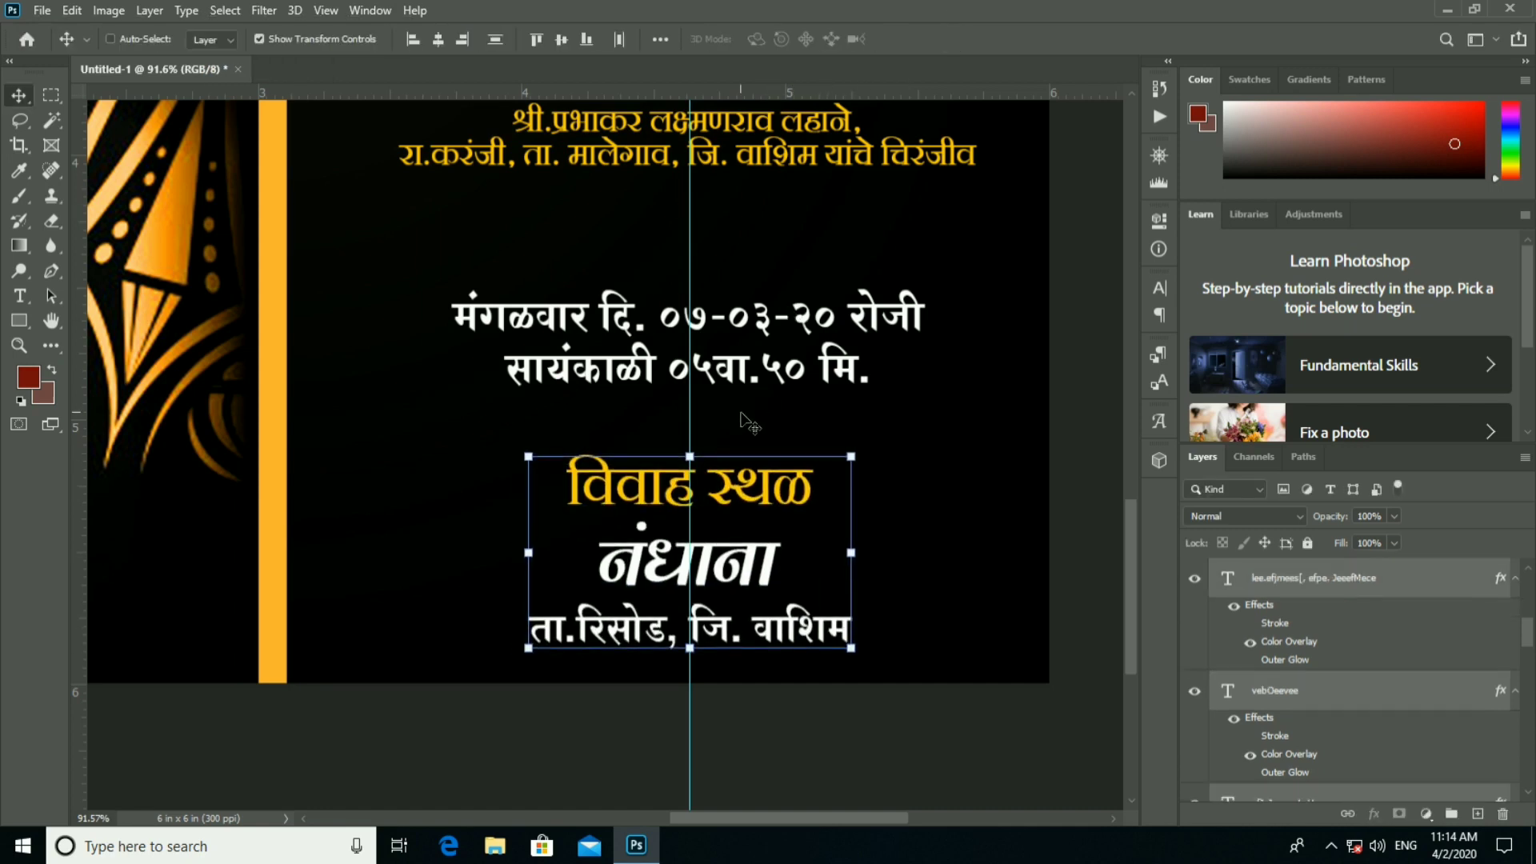
pyautogui.press('Down')
pyautogui.press('Down')
pyautogui.press('Down')
pyautogui.press('Down')
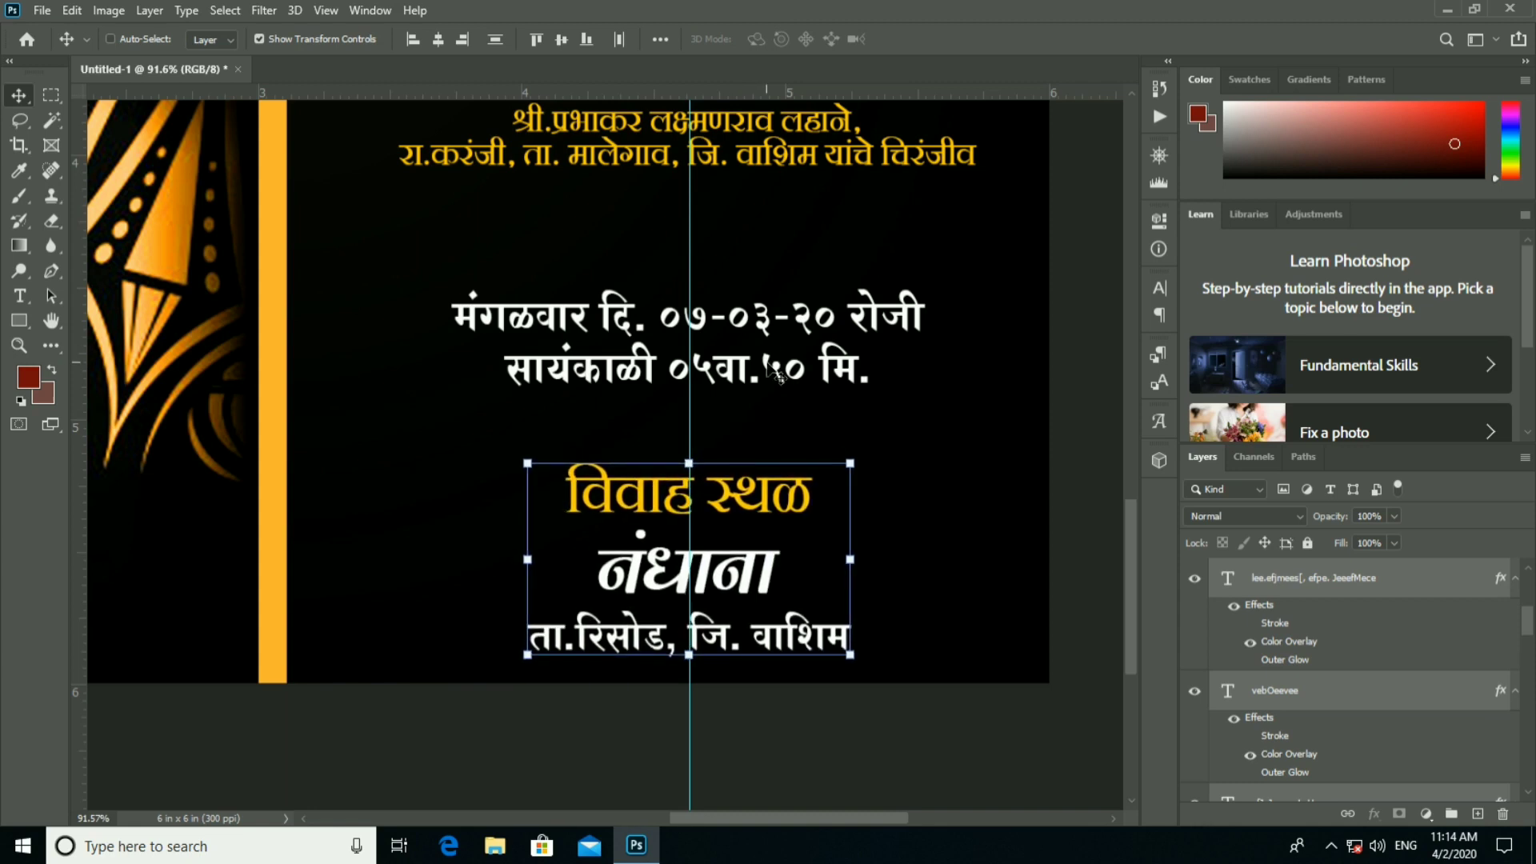
# Select the date and time text layer and pan across the invitation.
pyautogui.click(774, 370)
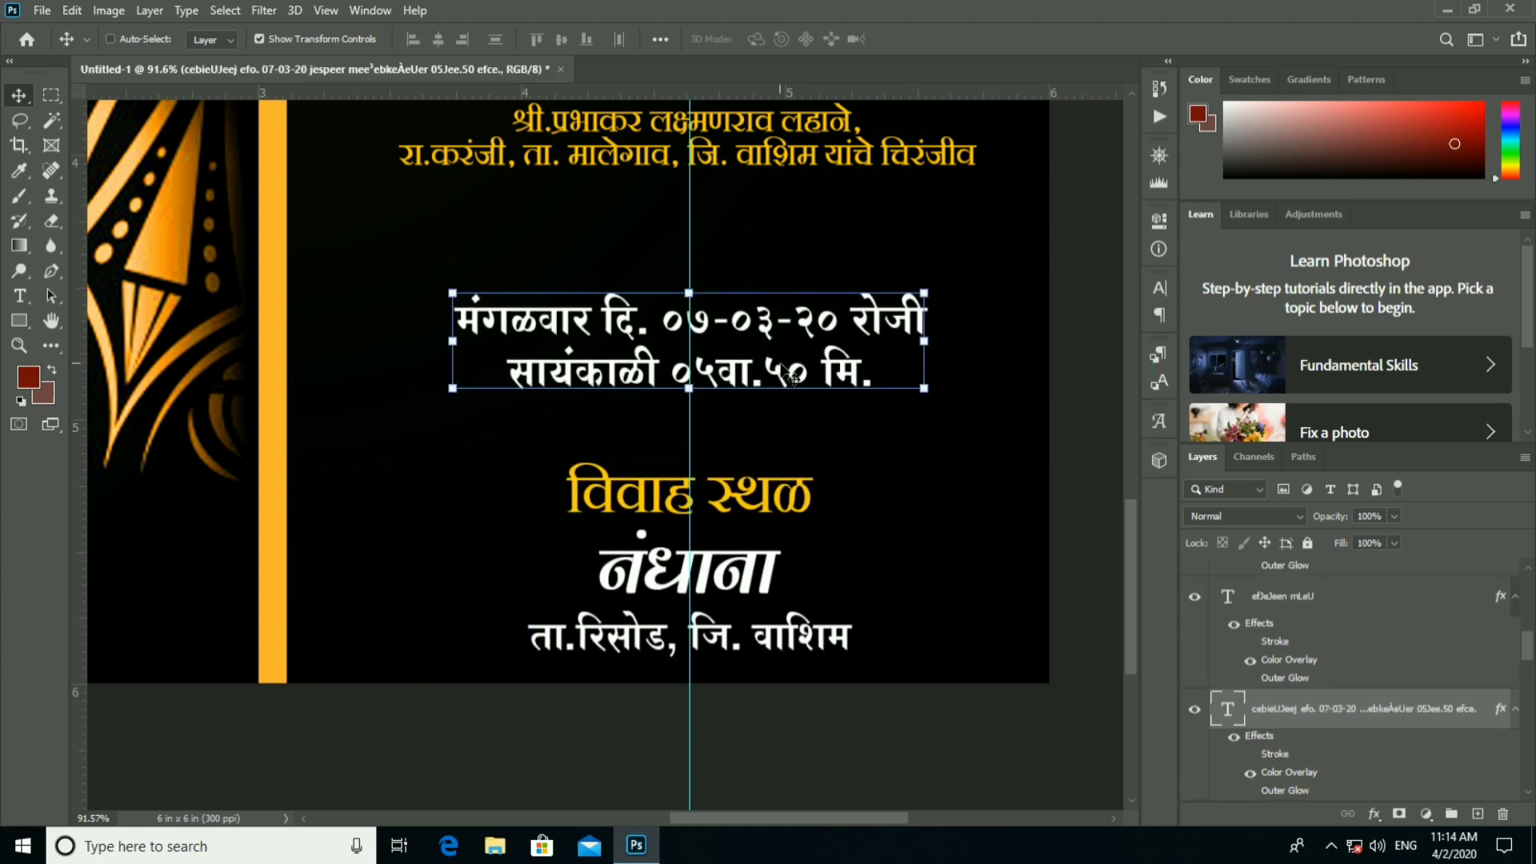
pyautogui.moveTo(822, 286); pyautogui.dragTo(816, 533)
pyautogui.scroll(-3, 817, 534)
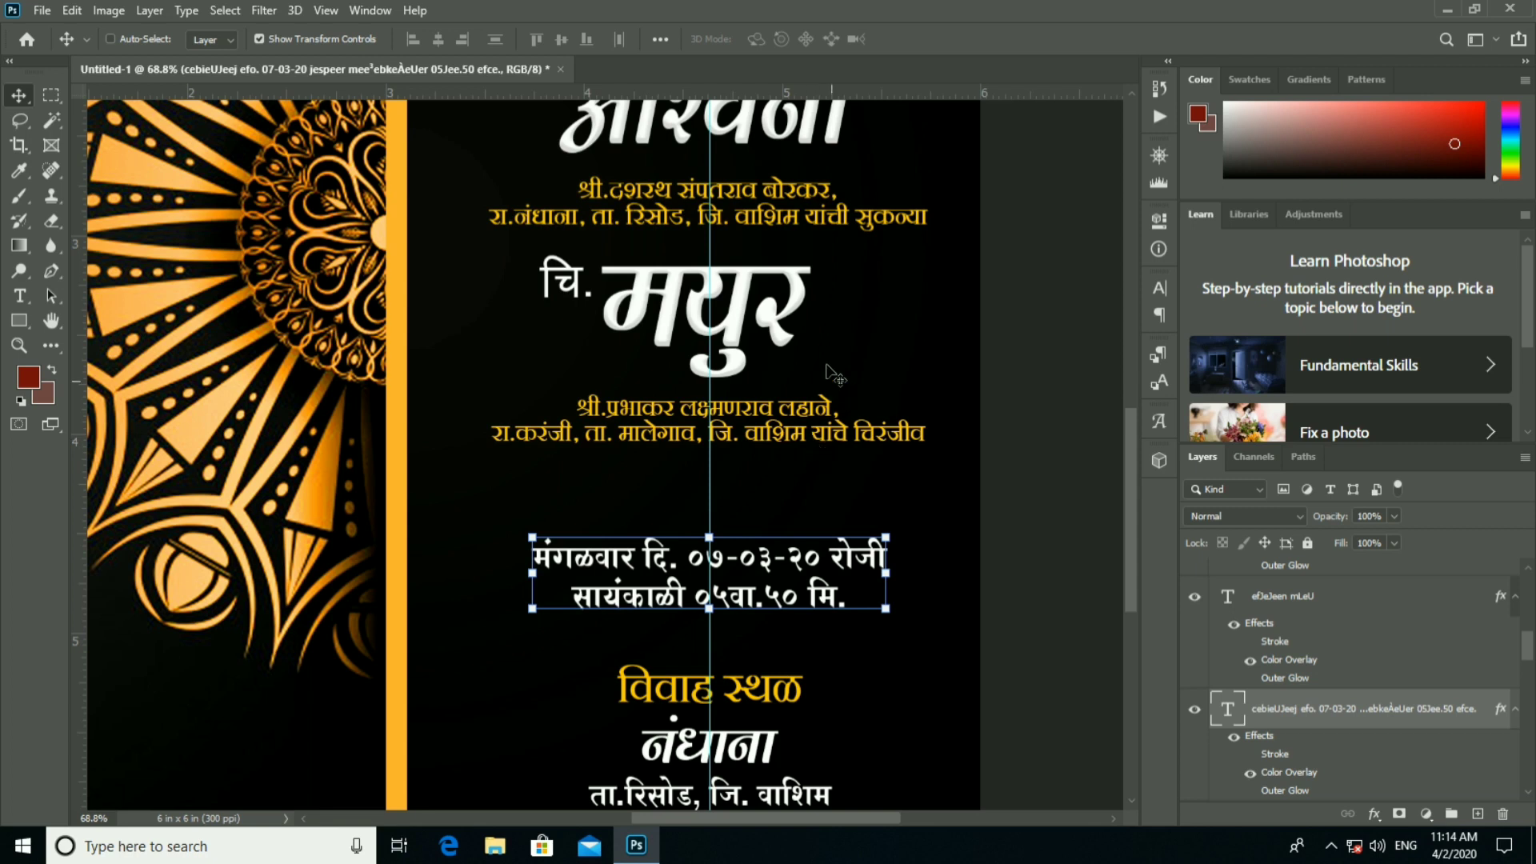
pyautogui.moveTo(826, 537); pyautogui.dragTo(792, 455)
# Open several ornament PNGs from F:\BANNER\SUTRA GRAPHICS\DESIGNS\Png Line.
pyautogui.click(40, 10)
pyautogui.click(48, 46)
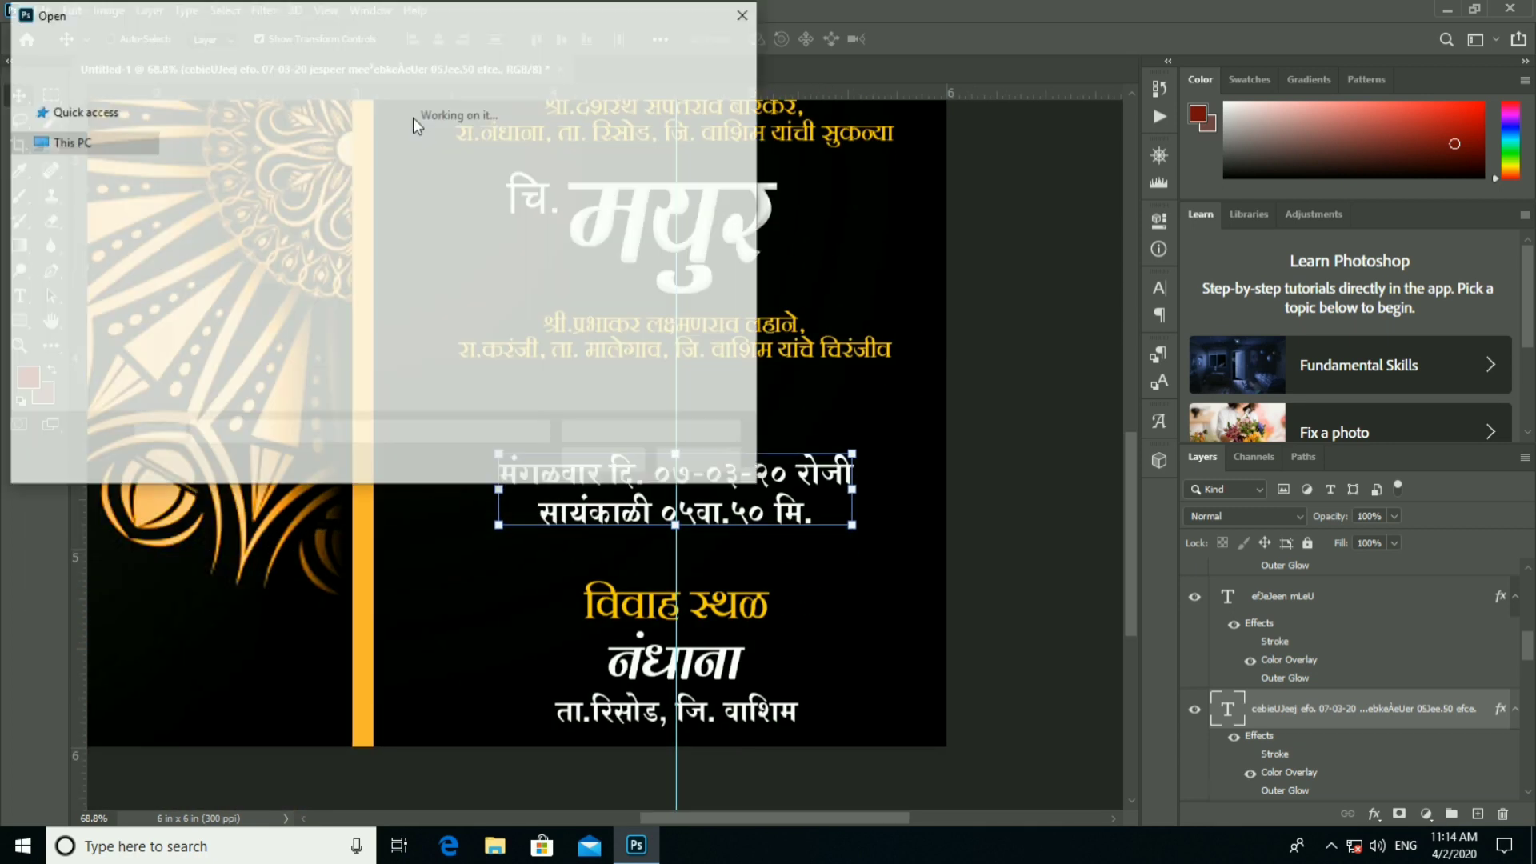
pyautogui.doubleClick(678, 276)
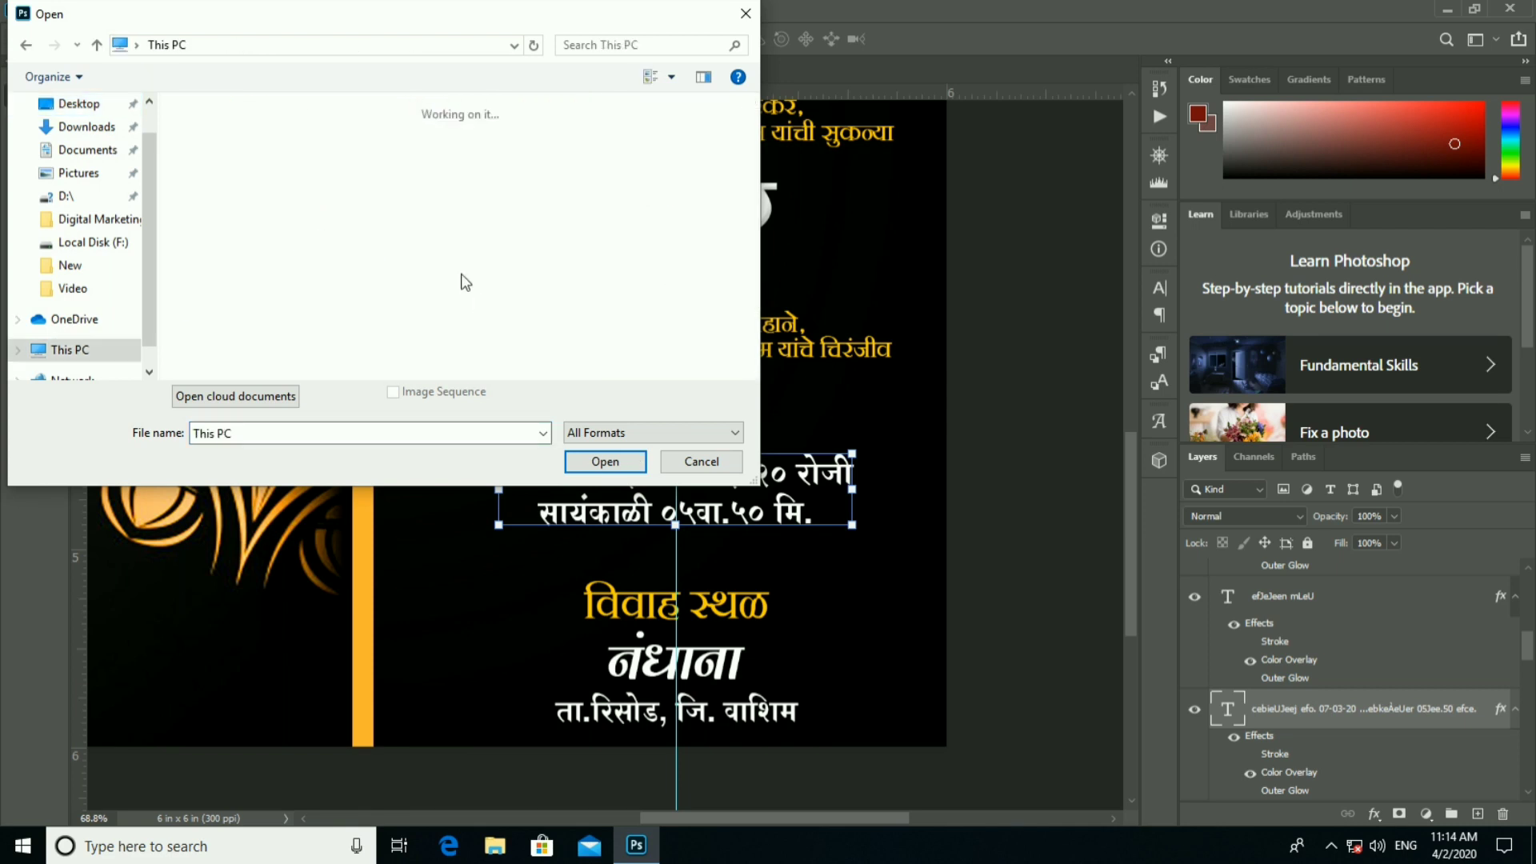
pyautogui.doubleClick(305, 360)
pyautogui.doubleClick(448, 156)
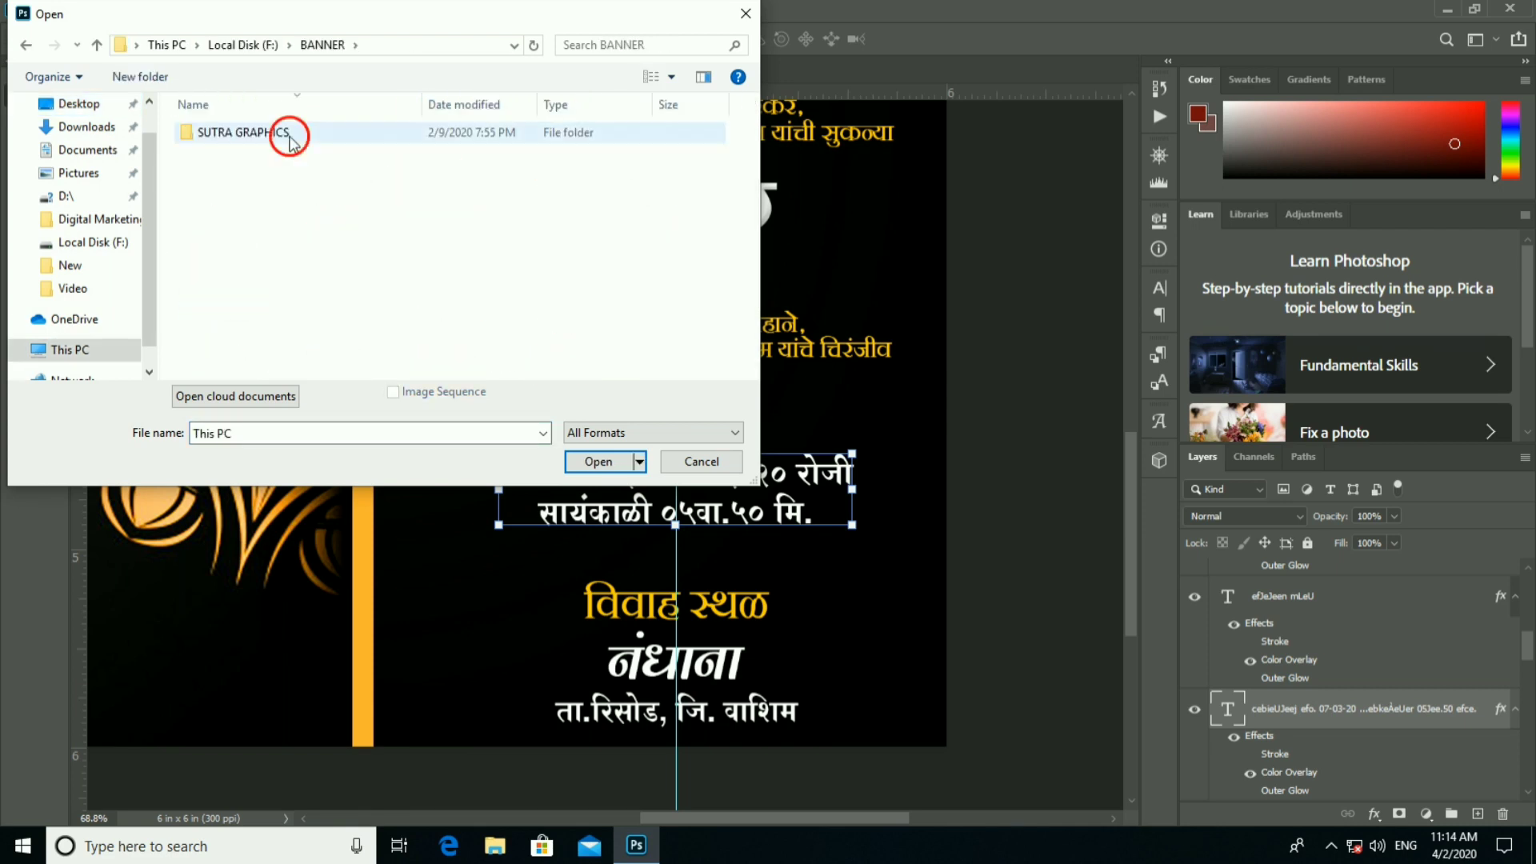
pyautogui.doubleClick(284, 137)
pyautogui.doubleClick(456, 154)
pyautogui.scroll(-3, 350, 328)
pyautogui.scroll(-3, 349, 328)
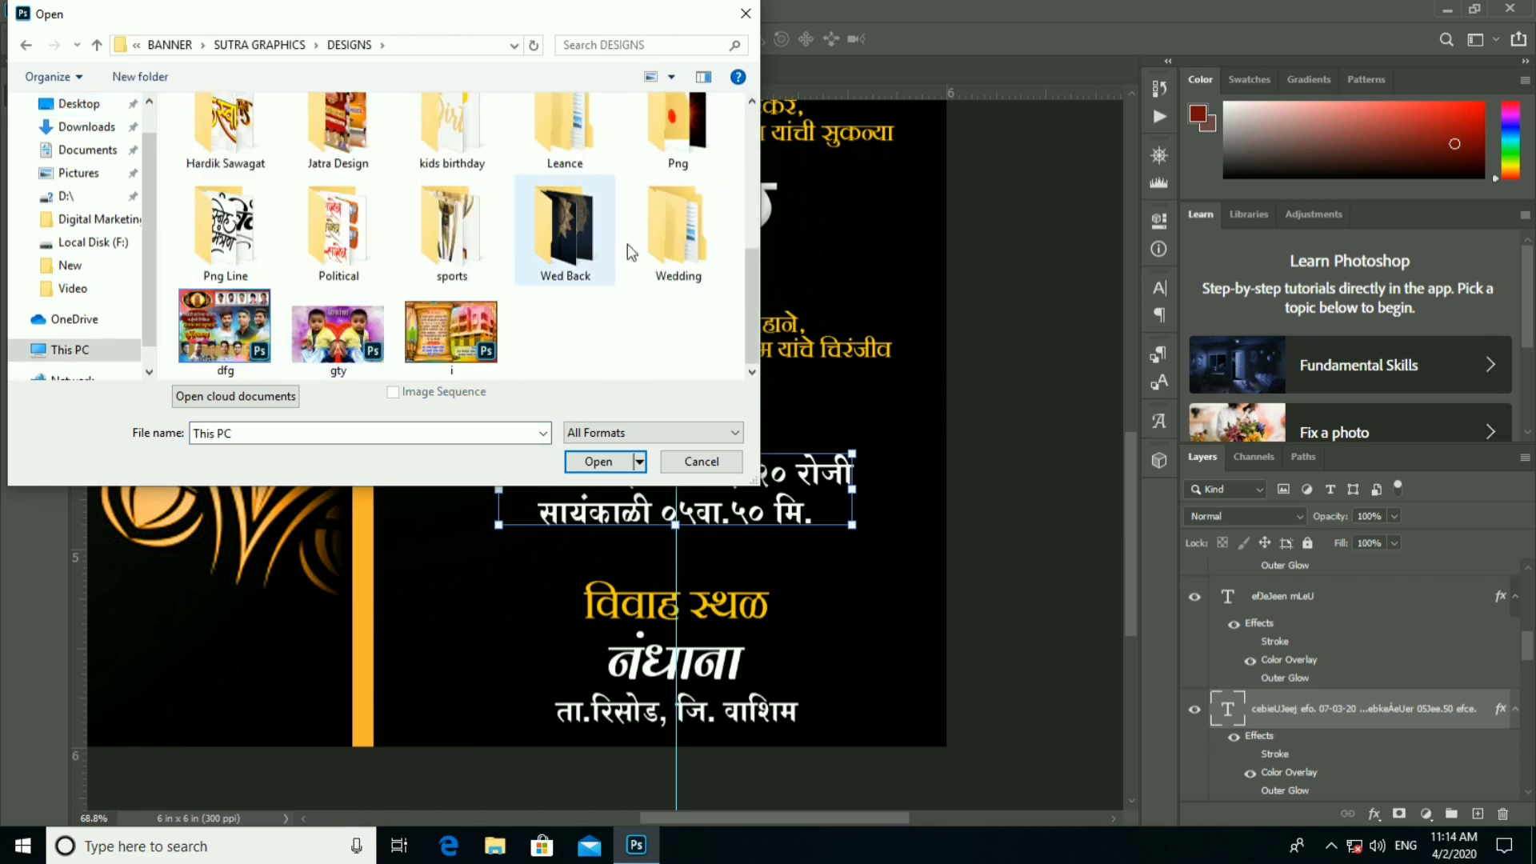
pyautogui.doubleClick(225, 228)
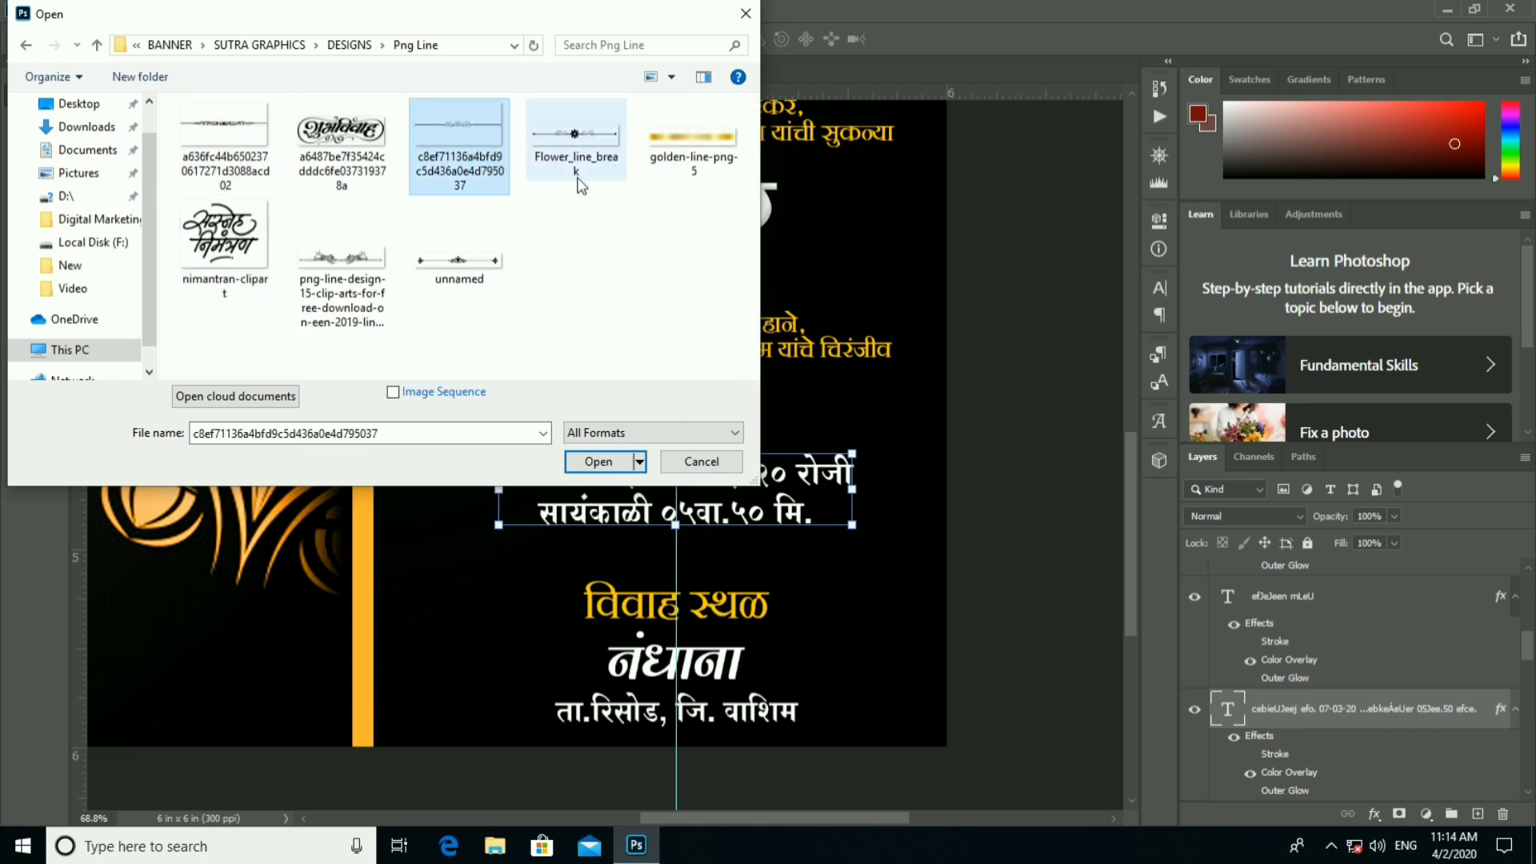
pyautogui.keyDown('ctrl'); pyautogui.click(459, 260); pyautogui.keyUp('ctrl')
pyautogui.keyDown('ctrl'); pyautogui.click(341, 257); pyautogui.keyUp('ctrl')
pyautogui.click(598, 461)
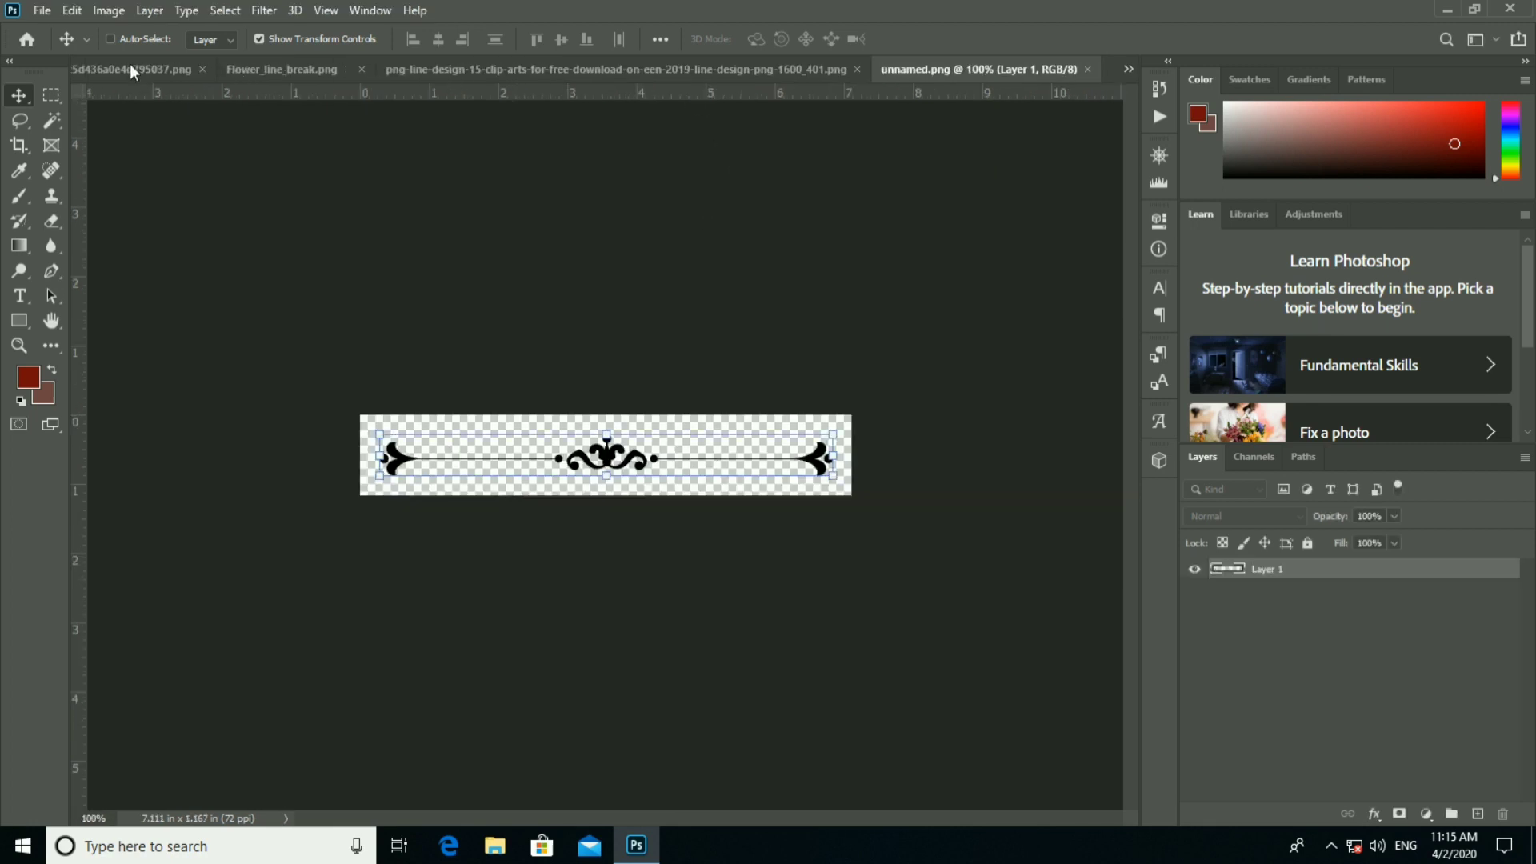
# Close the curled line, png-line-design and unnamed.png ornaments, keeping Flower_line_break and the swirl divider.
pyautogui.click(130, 69)
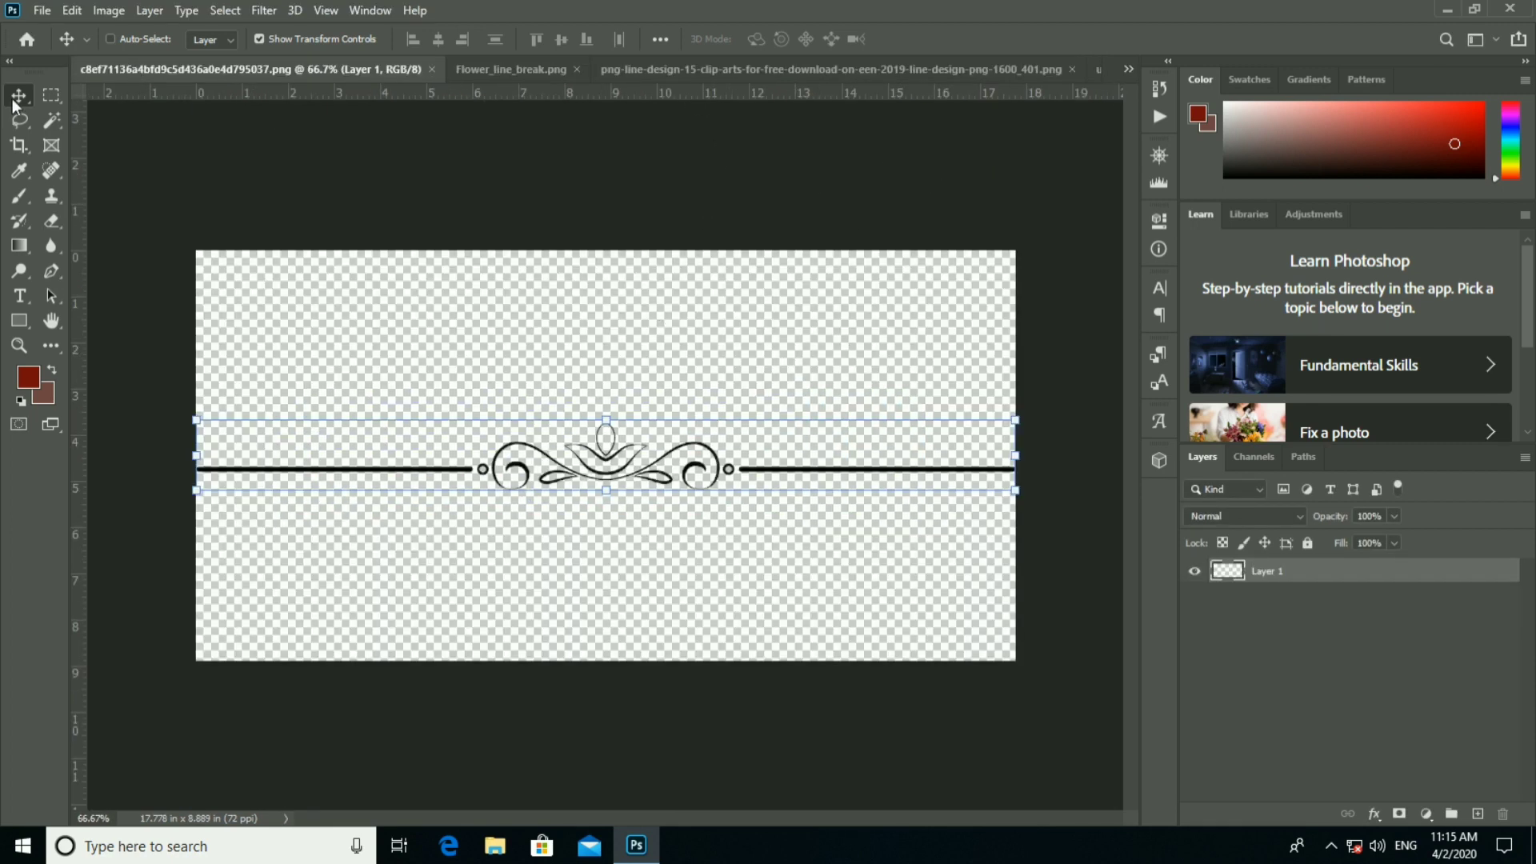
pyautogui.click(536, 71)
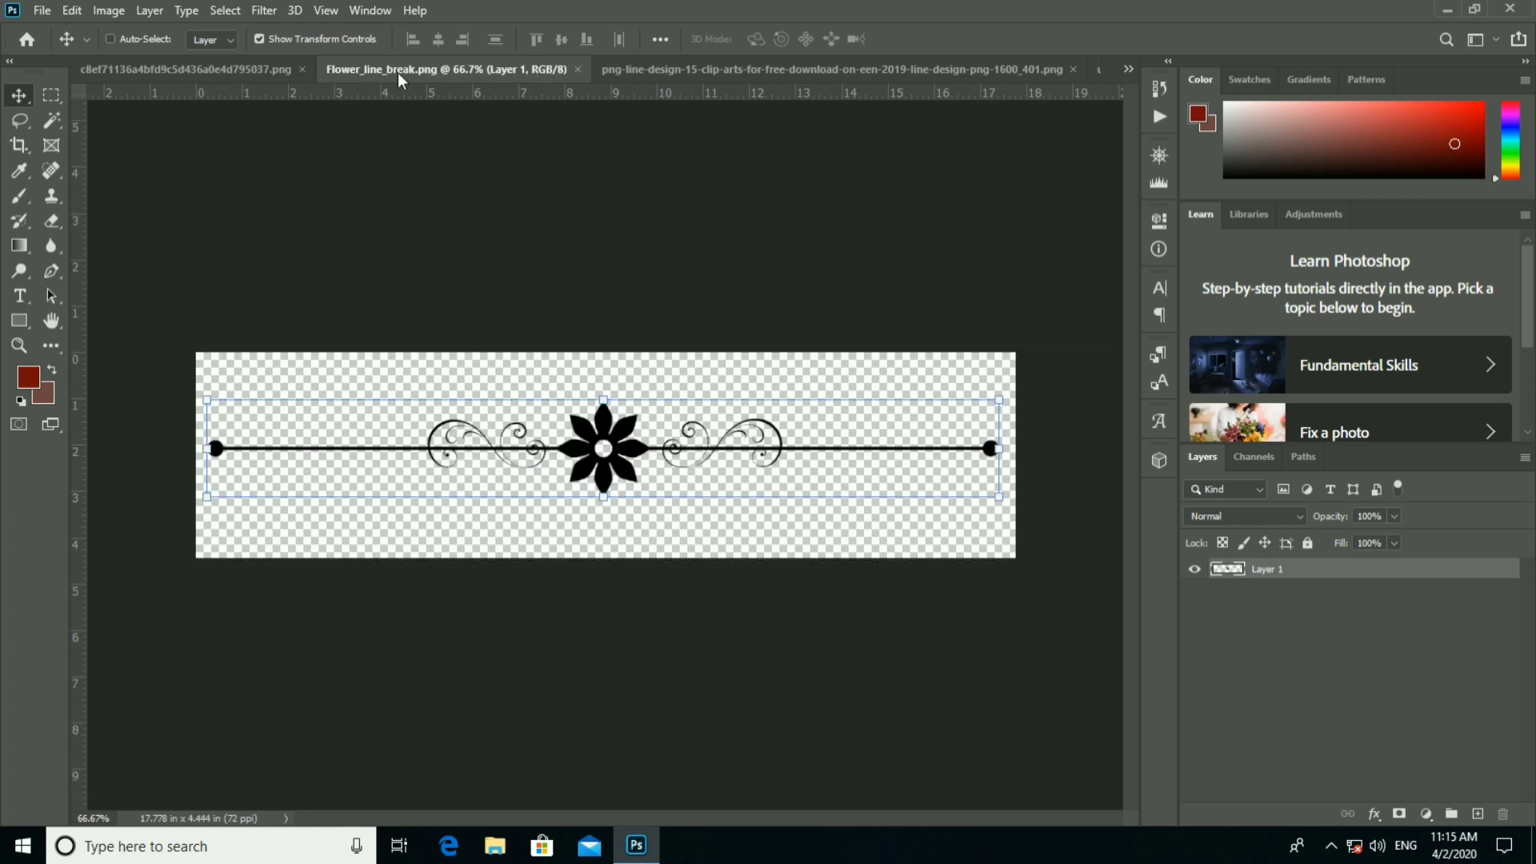
pyautogui.click(306, 69)
pyautogui.click(228, 69)
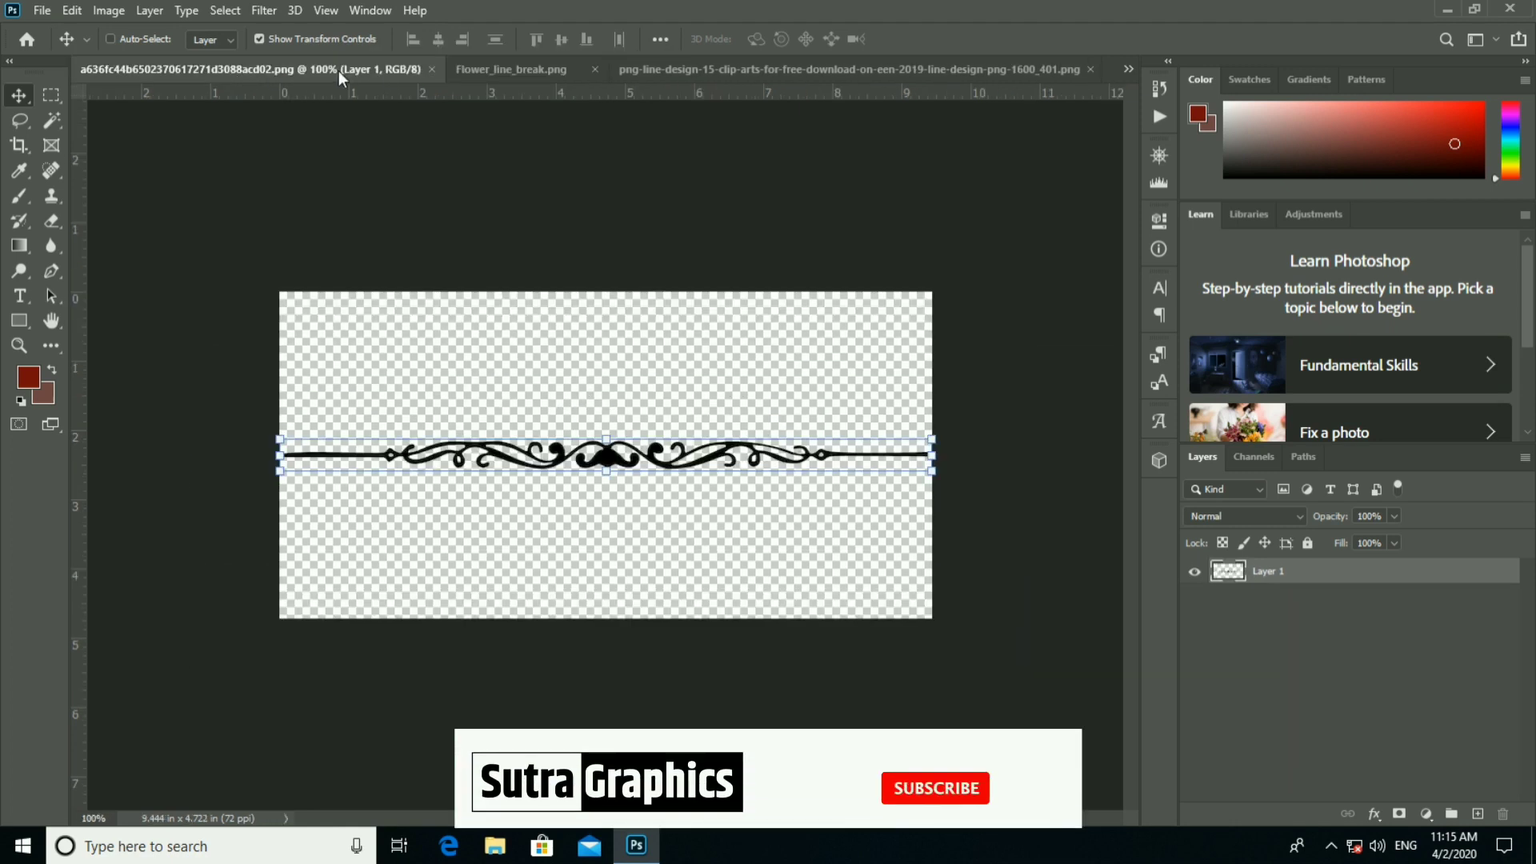
pyautogui.click(748, 71)
pyautogui.click(1090, 70)
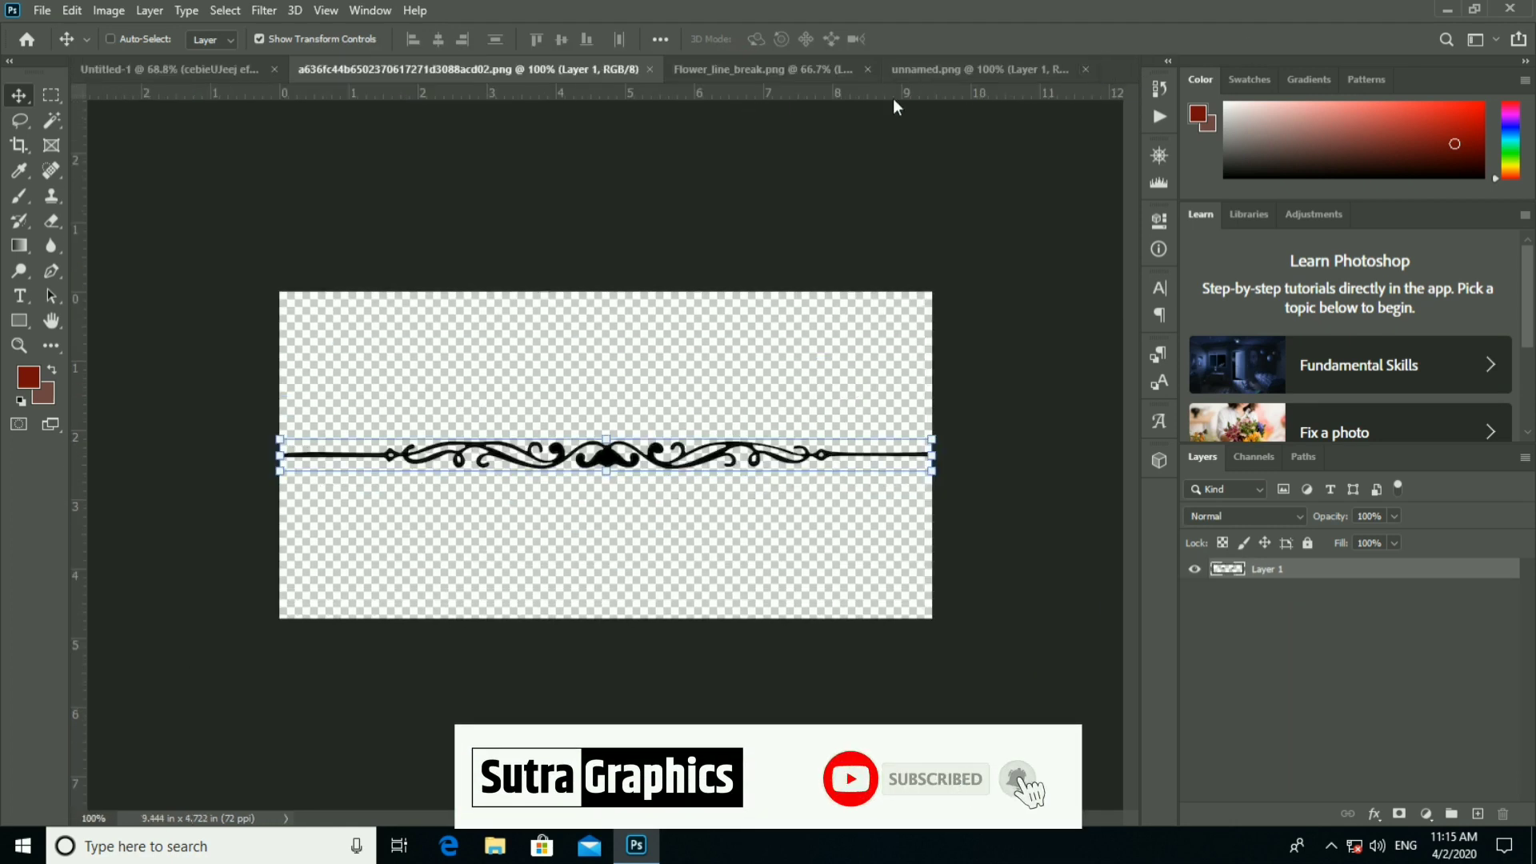
pyautogui.click(986, 68)
pyautogui.click(1088, 70)
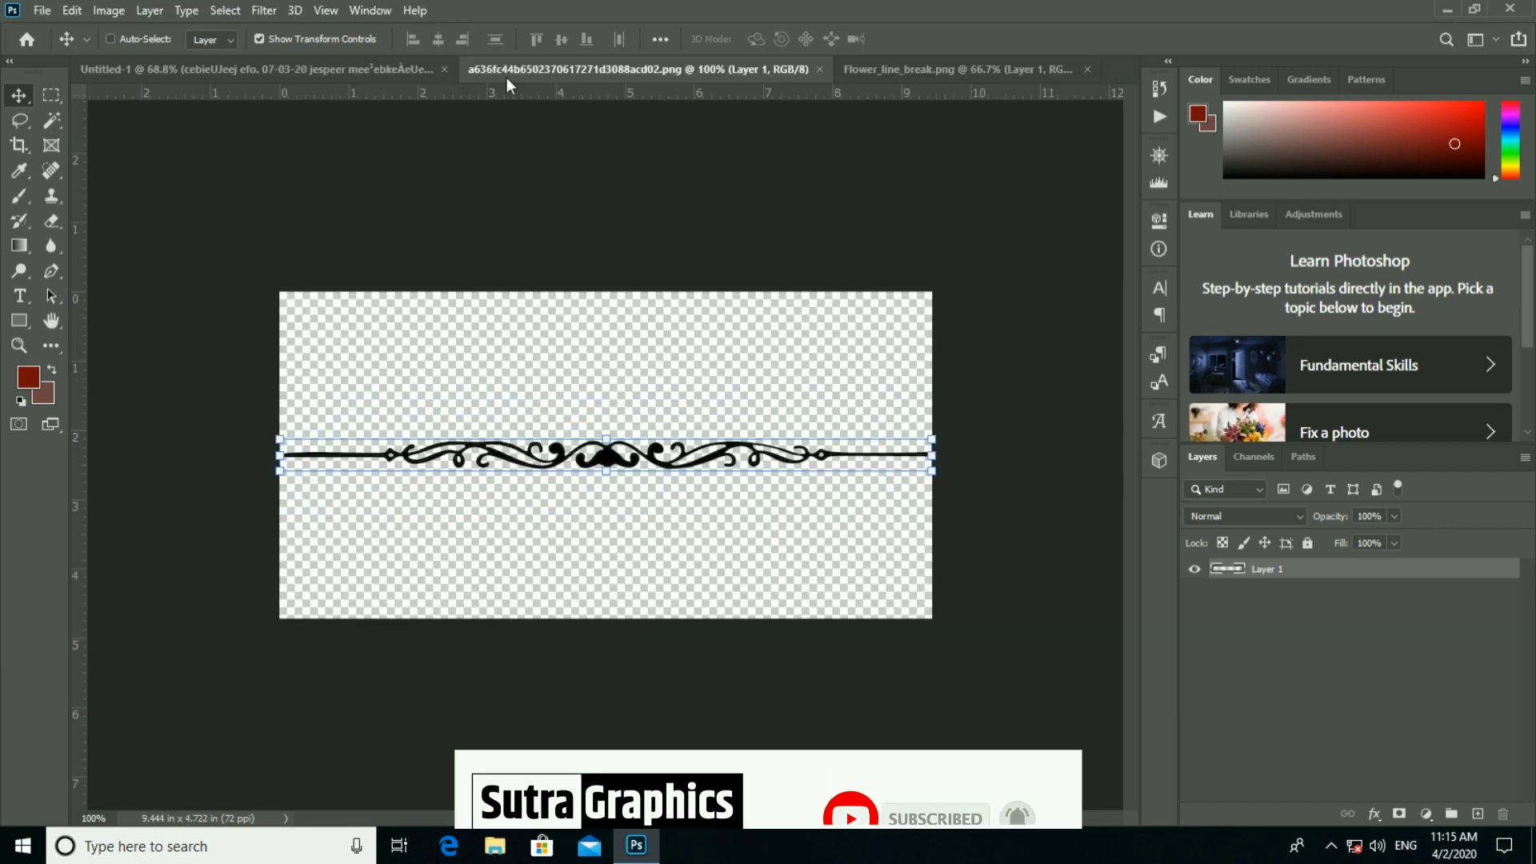
pyautogui.click(318, 67)
pyautogui.scroll(-1, 886, 376)
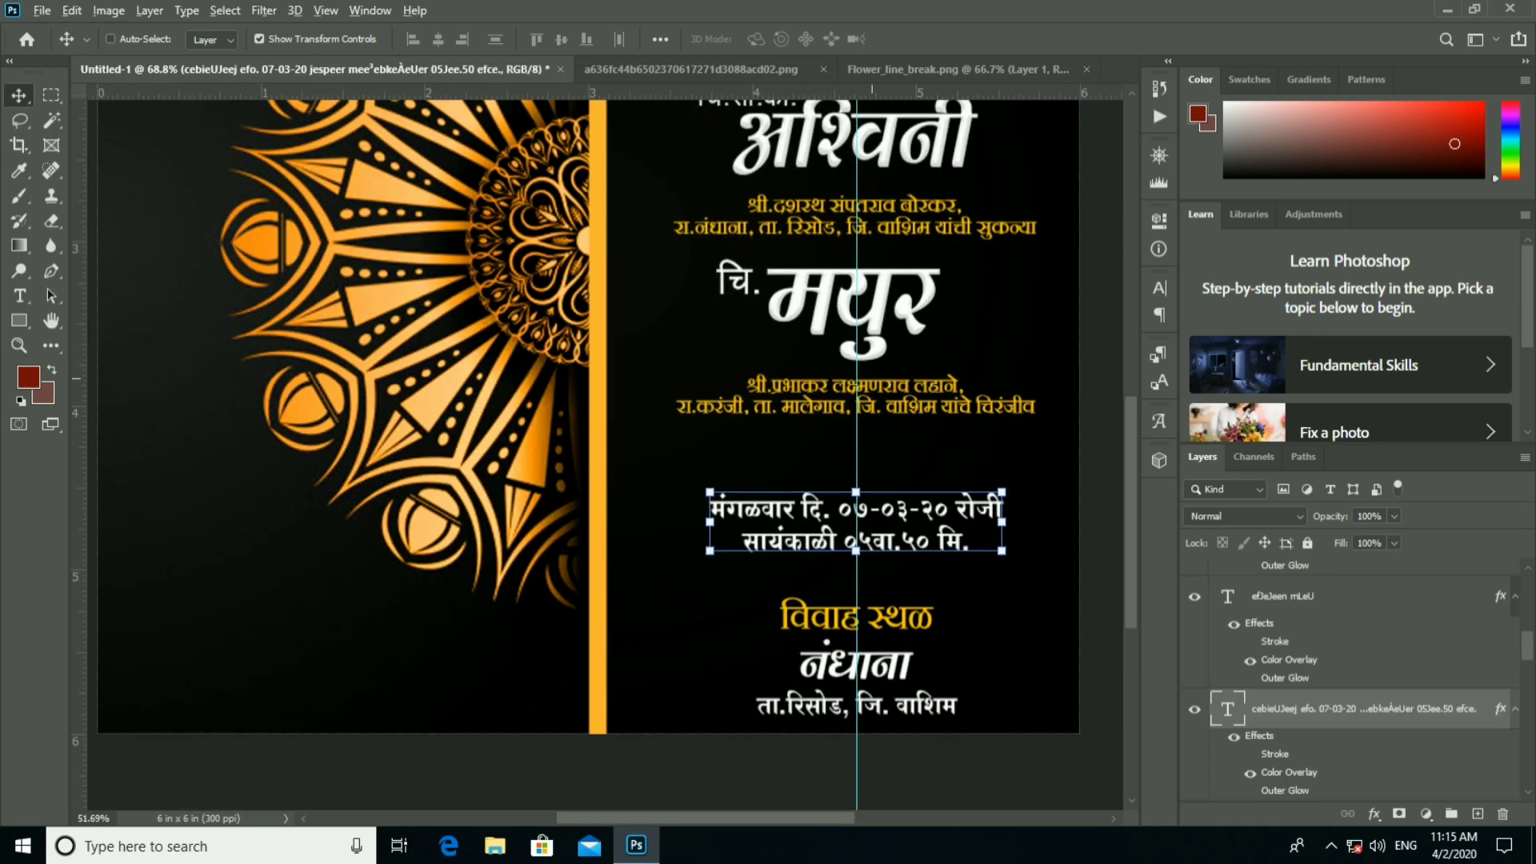
pyautogui.scroll(-1, 880, 352)
pyautogui.scroll(-2, 891, 306)
# Bring the swirl divider into the invitation and shrink it to a narrower width.
pyautogui.click(718, 74)
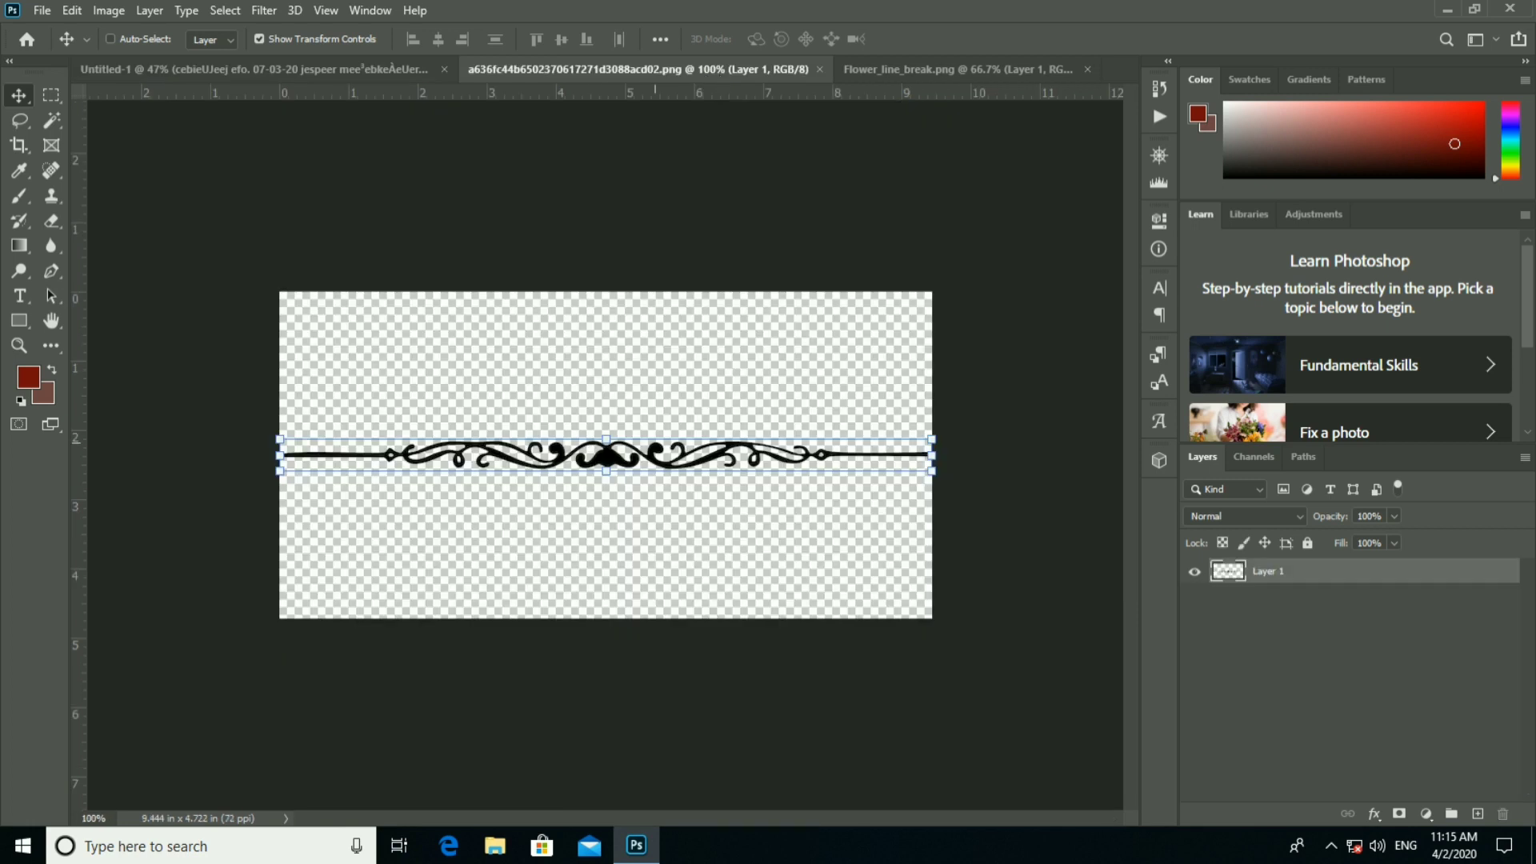
pyautogui.moveTo(768, 446); pyautogui.dragTo(910, 422)
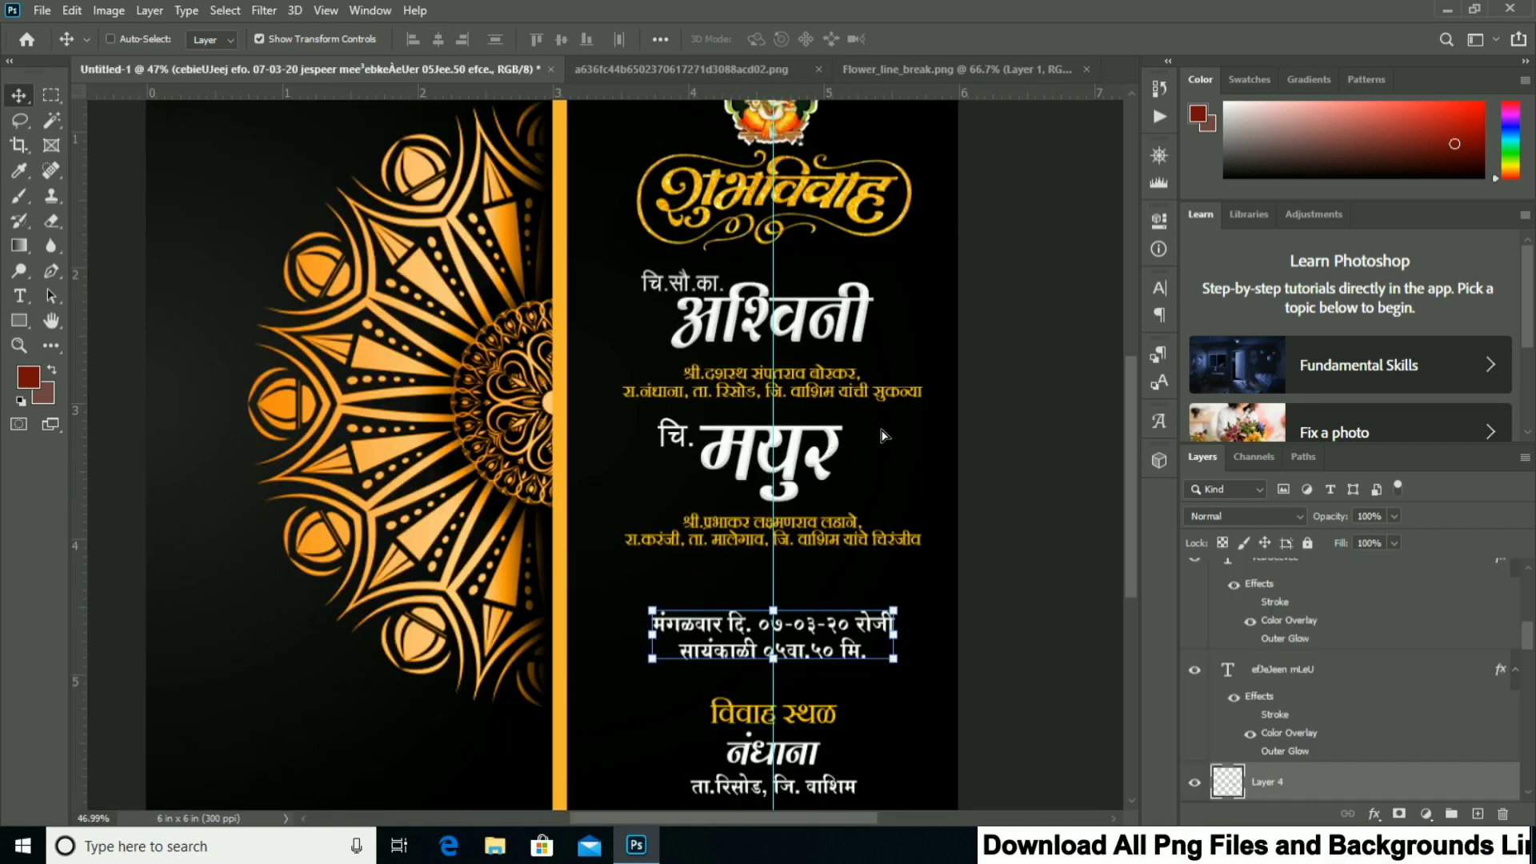
pyautogui.scroll(1, 750, 422)
pyautogui.scroll(2, 750, 422)
pyautogui.scroll(1, 749, 421)
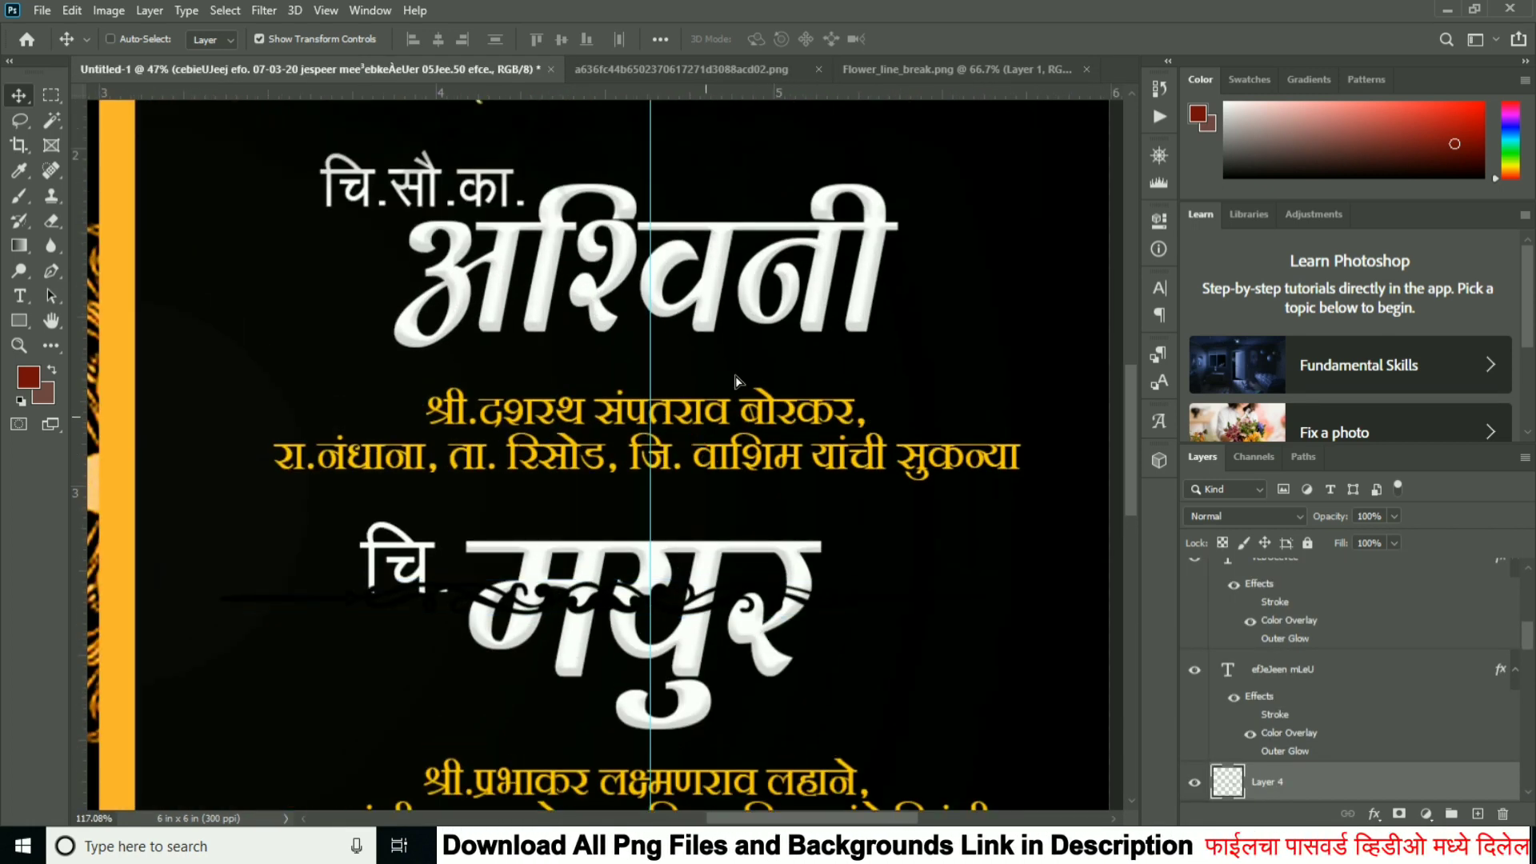
pyautogui.hotkey('shift', 'Up')
pyautogui.hotkey('shift', 'Up')
pyautogui.hotkey('shift', 'Up')
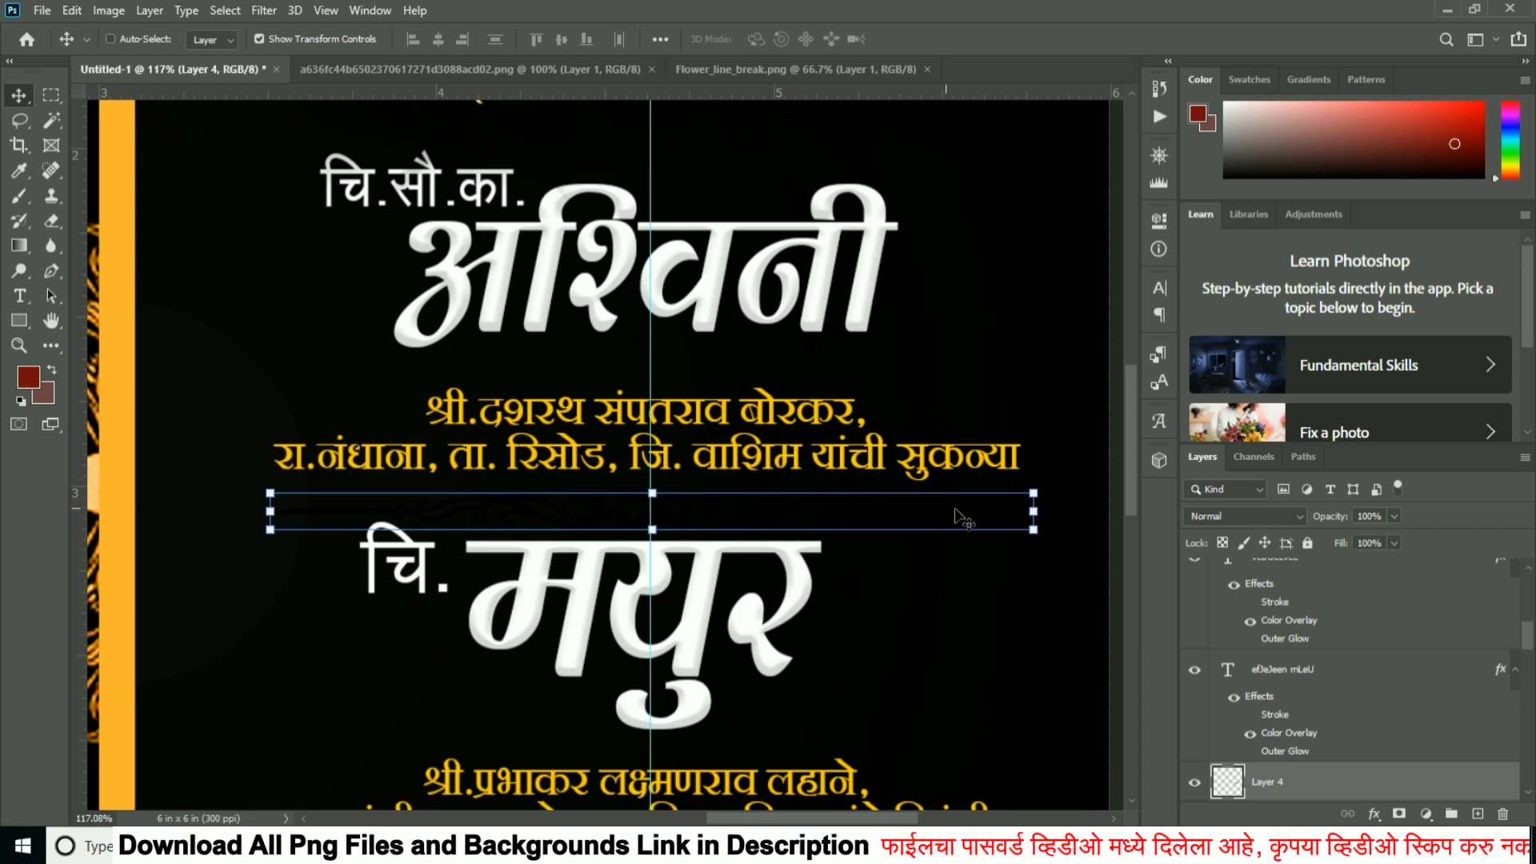
pyautogui.moveTo(1038, 530); pyautogui.dragTo(888, 516)
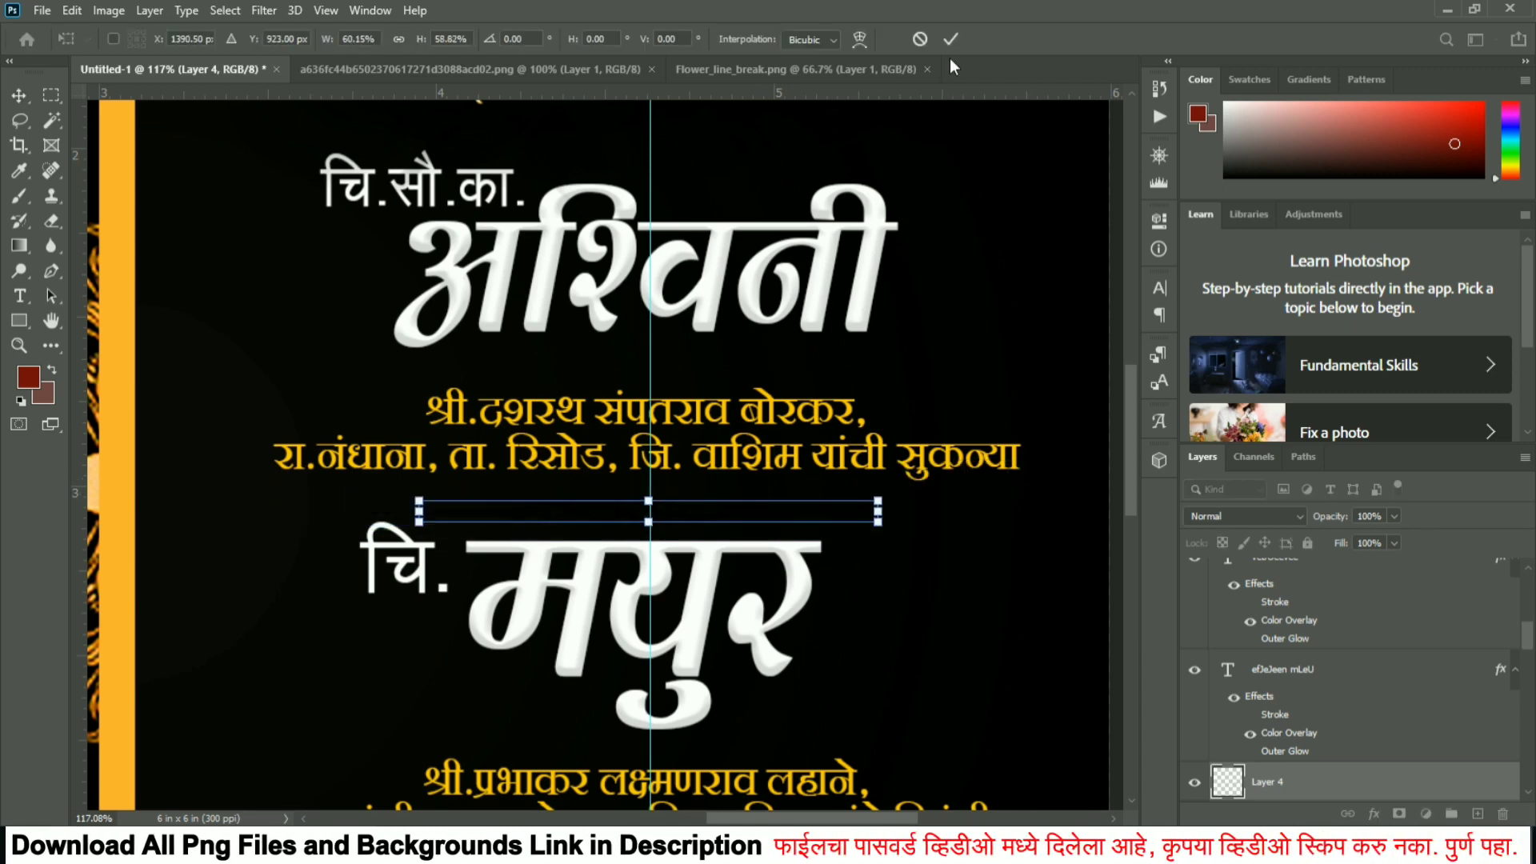
pyautogui.press('Return')
# Give the divider a white Color Overlay and place it between the bride's family line and चि. मयुर.
pyautogui.doubleClick(1391, 791)
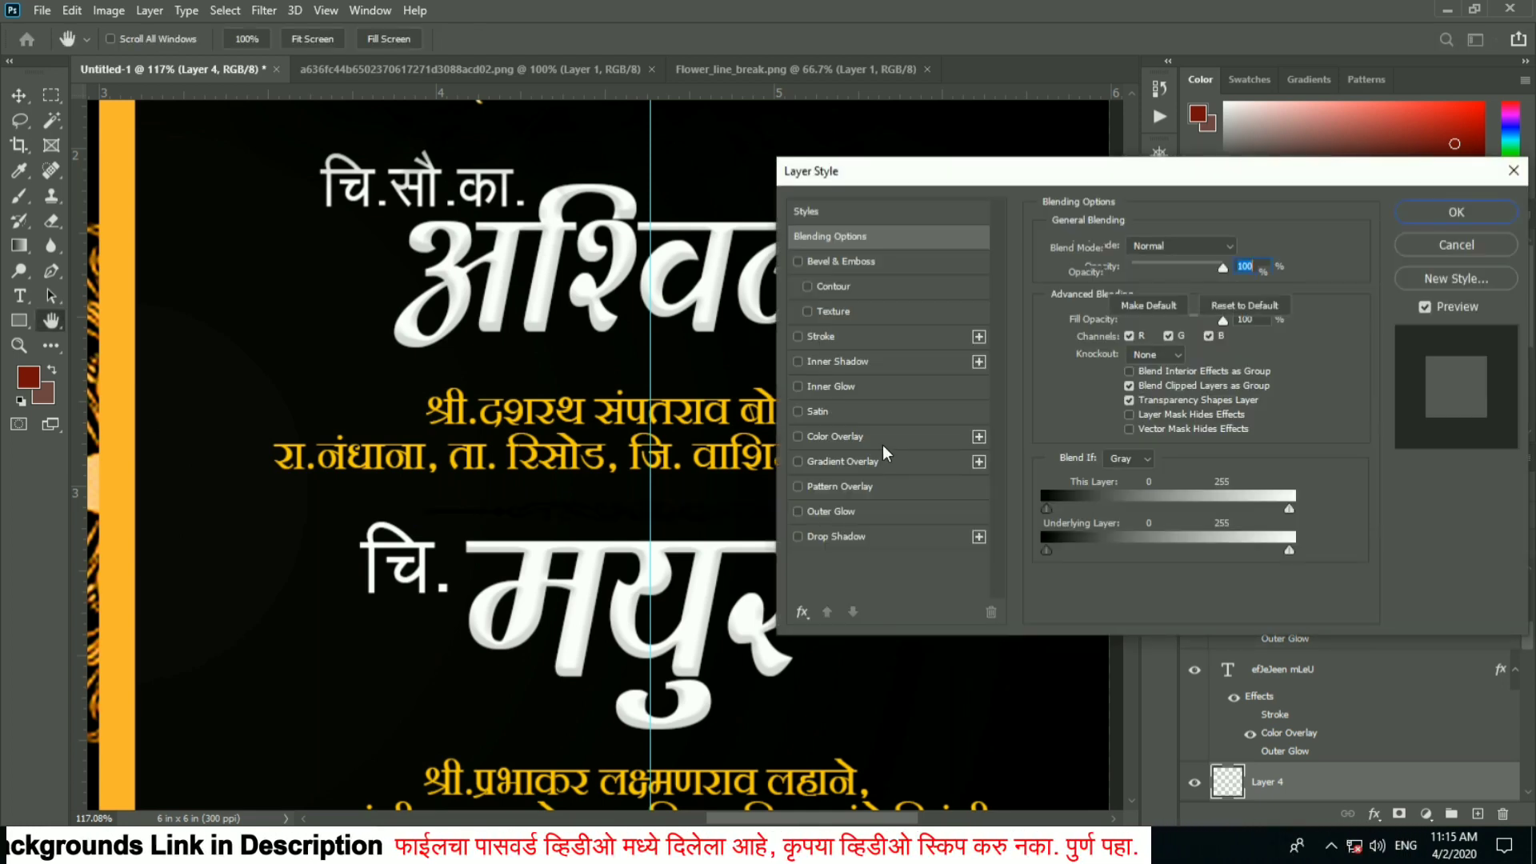
pyautogui.click(882, 444)
pyautogui.click(1199, 250)
pyautogui.write('ffffff')
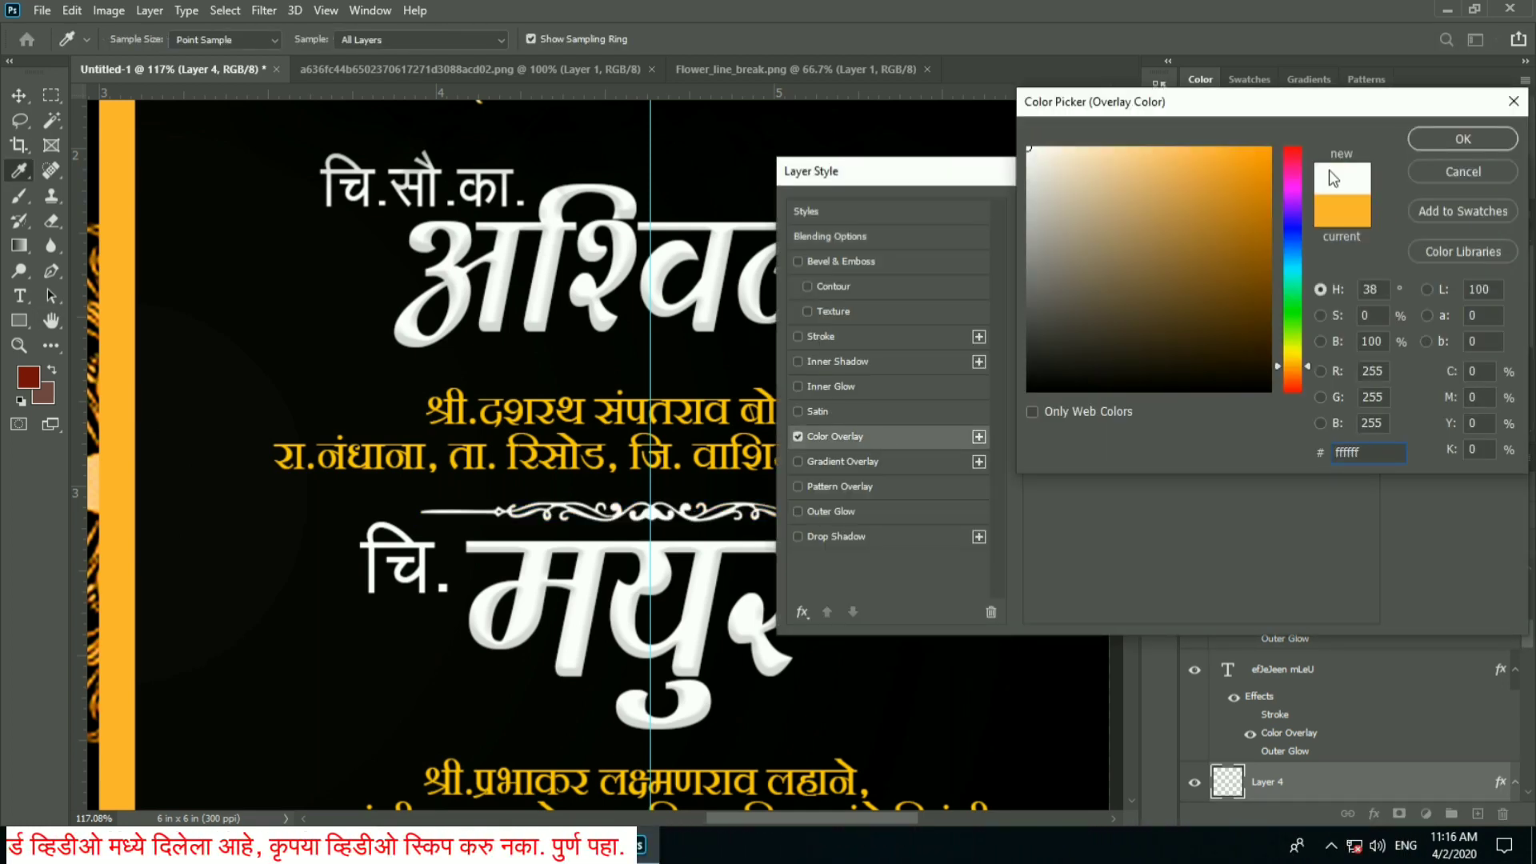
pyautogui.press('Return')
pyautogui.click(1454, 218)
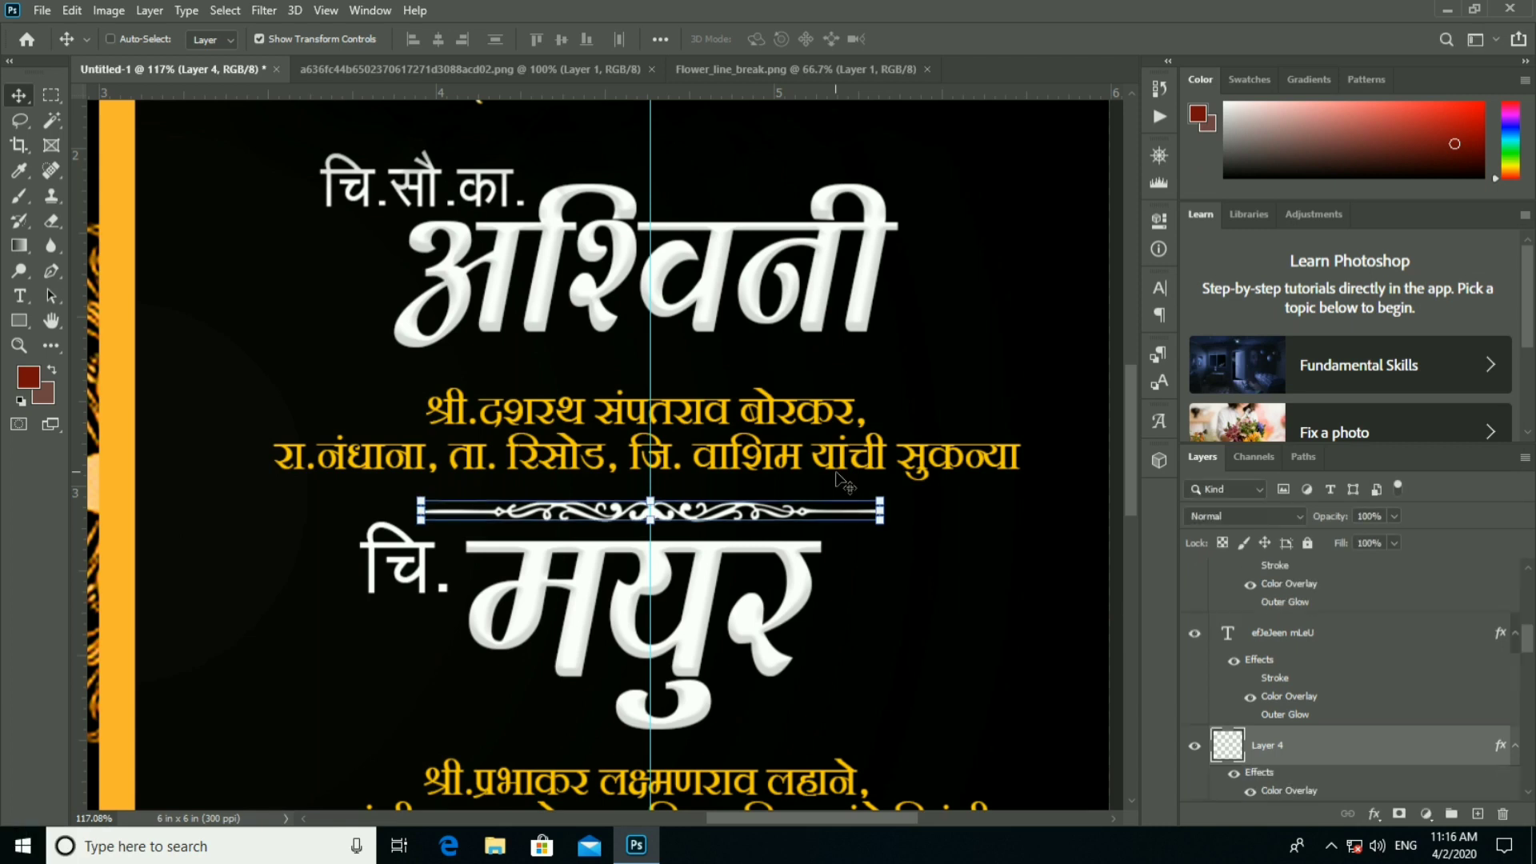
pyautogui.press('v')
pyautogui.moveTo(792, 657); pyautogui.dragTo(766, 517)
# Move the चि. मयुर name and groom's parents' lines slightly lower together.
pyautogui.click(379, 442)
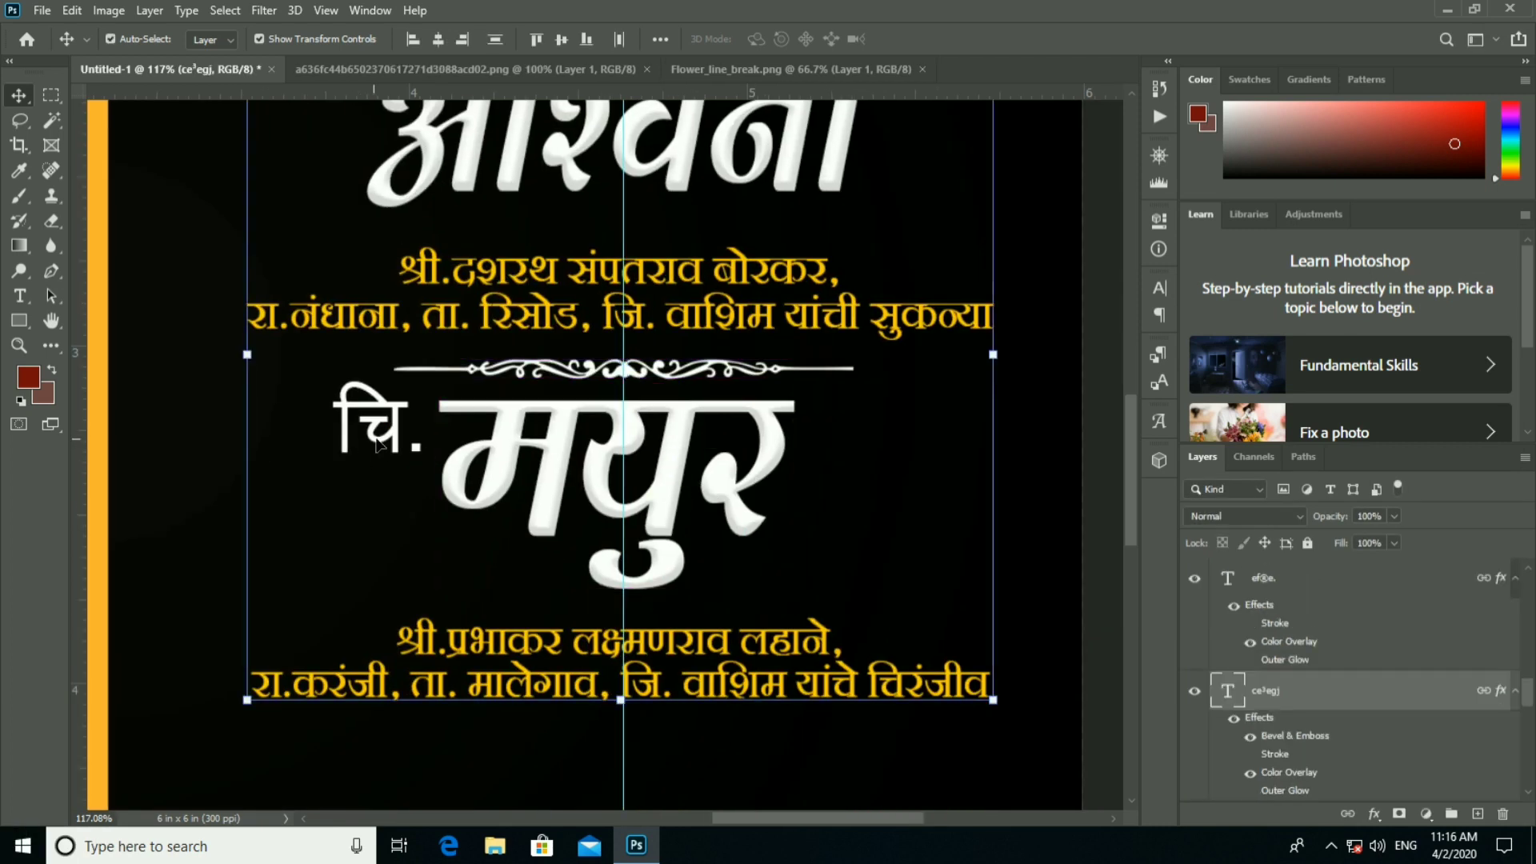
pyautogui.rightClick(569, 455)
pyautogui.click(549, 484)
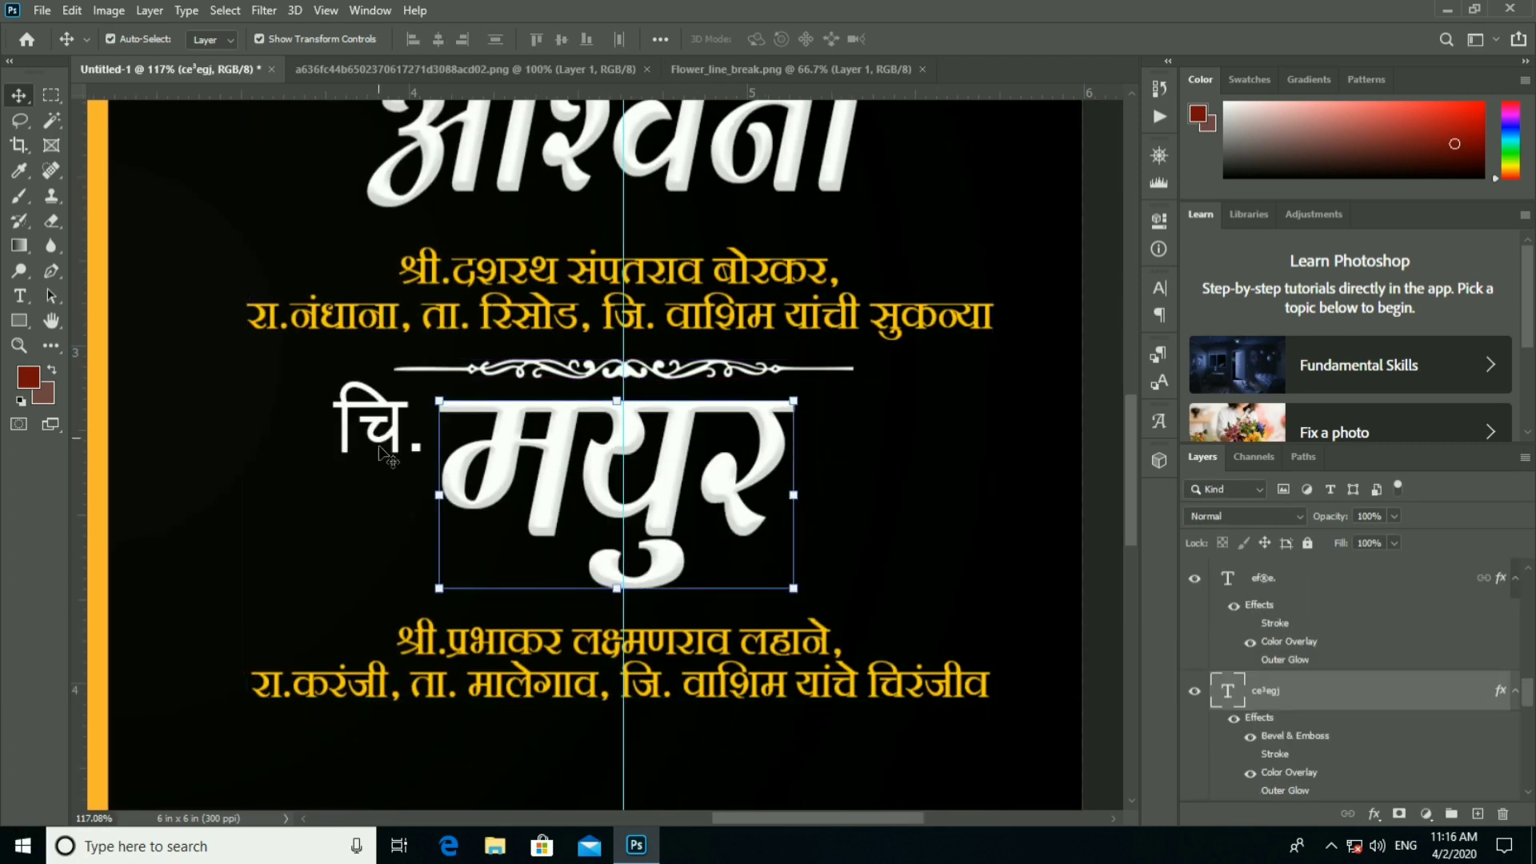
pyautogui.keyDown('shift'); pyautogui.click(501, 504); pyautogui.keyUp('shift')
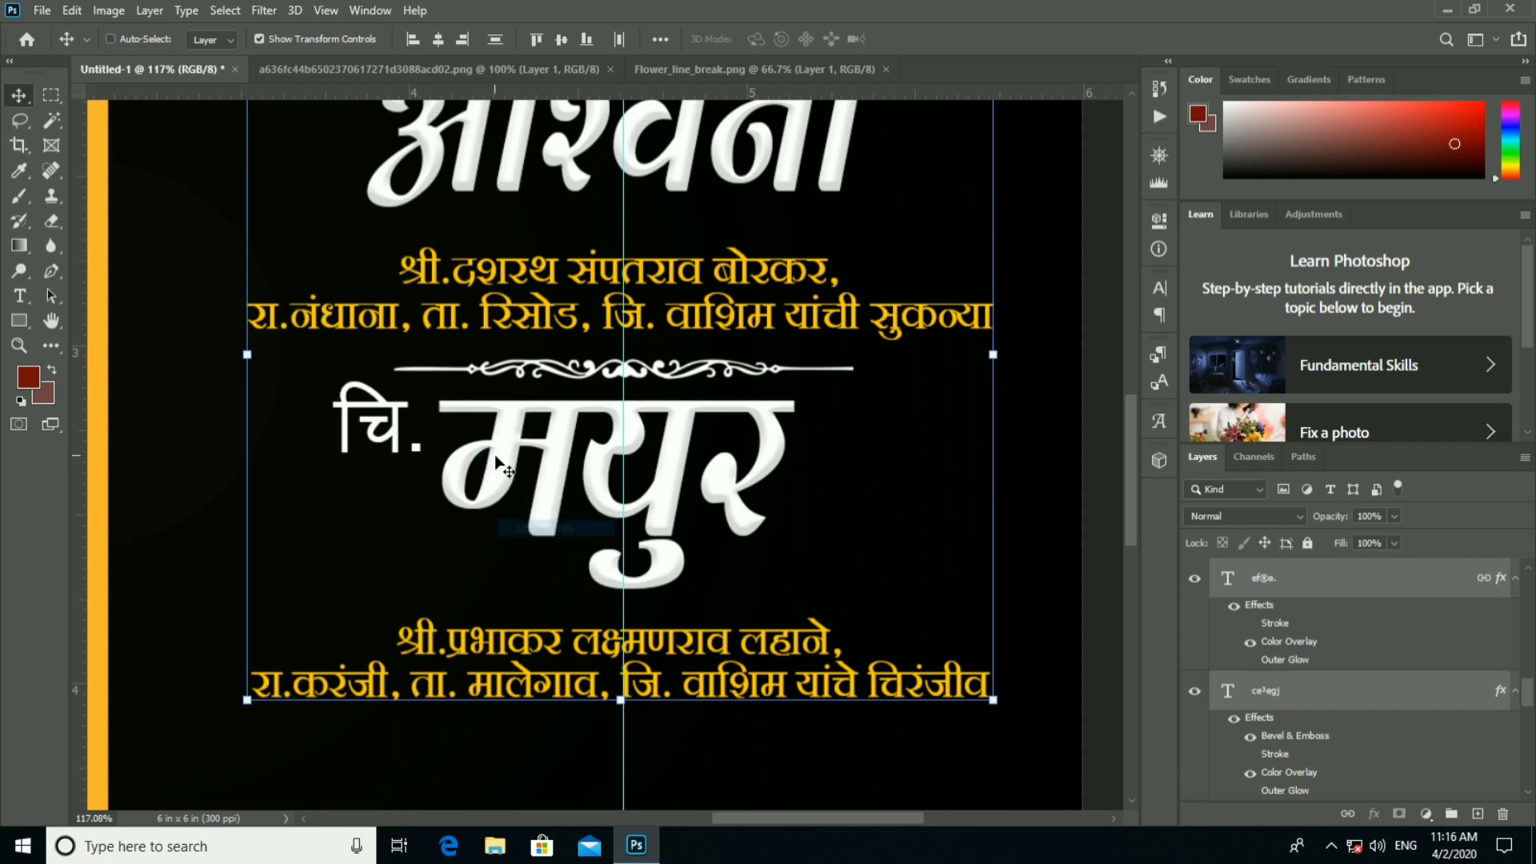
pyautogui.keyDown('ctrl'); pyautogui.click(501, 468); pyautogui.keyUp('ctrl')
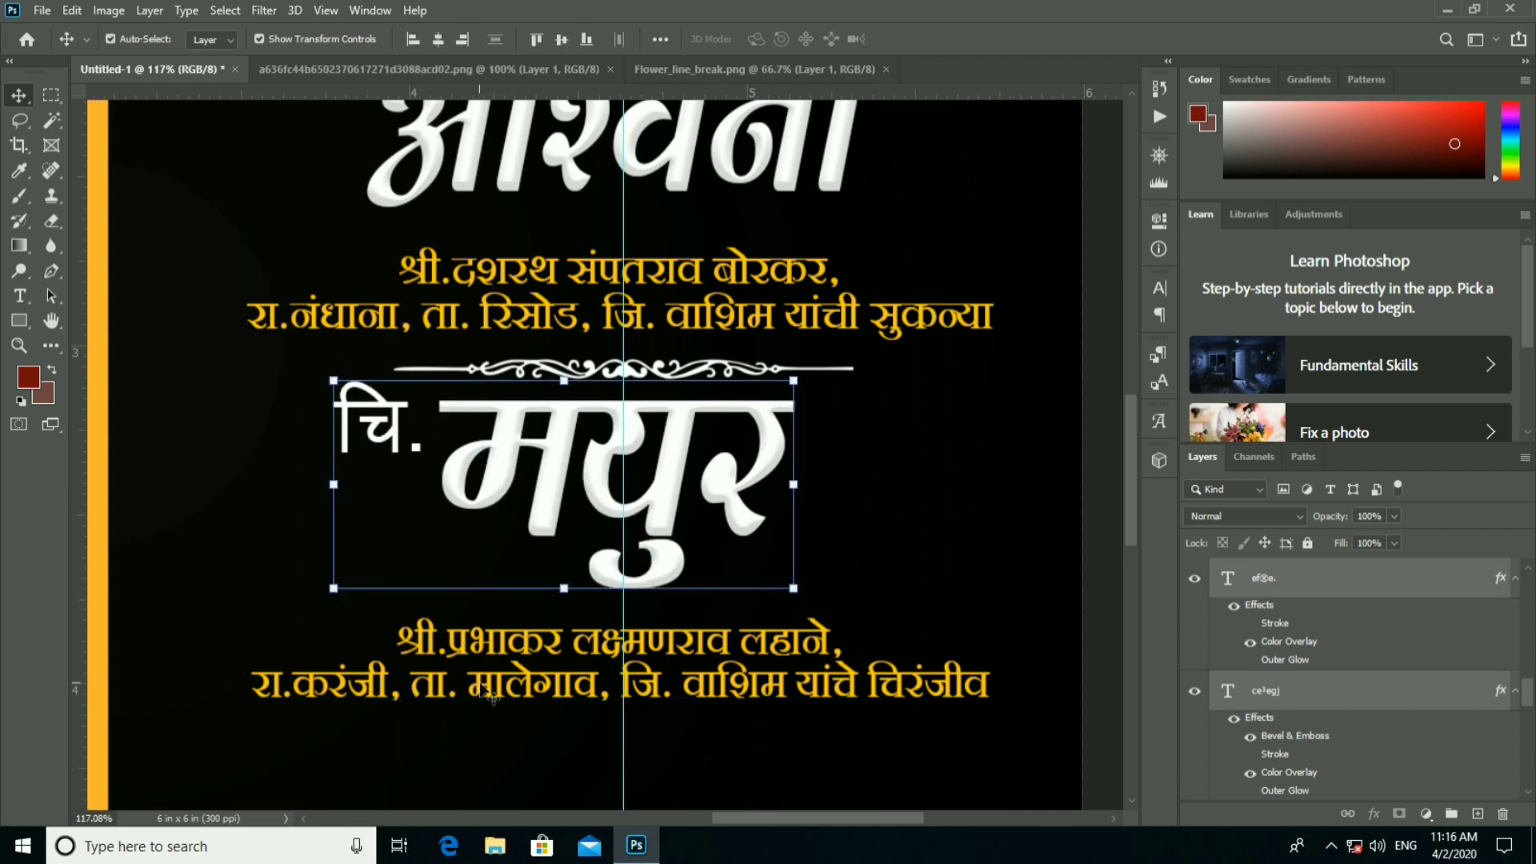
pyautogui.rightClick(724, 671)
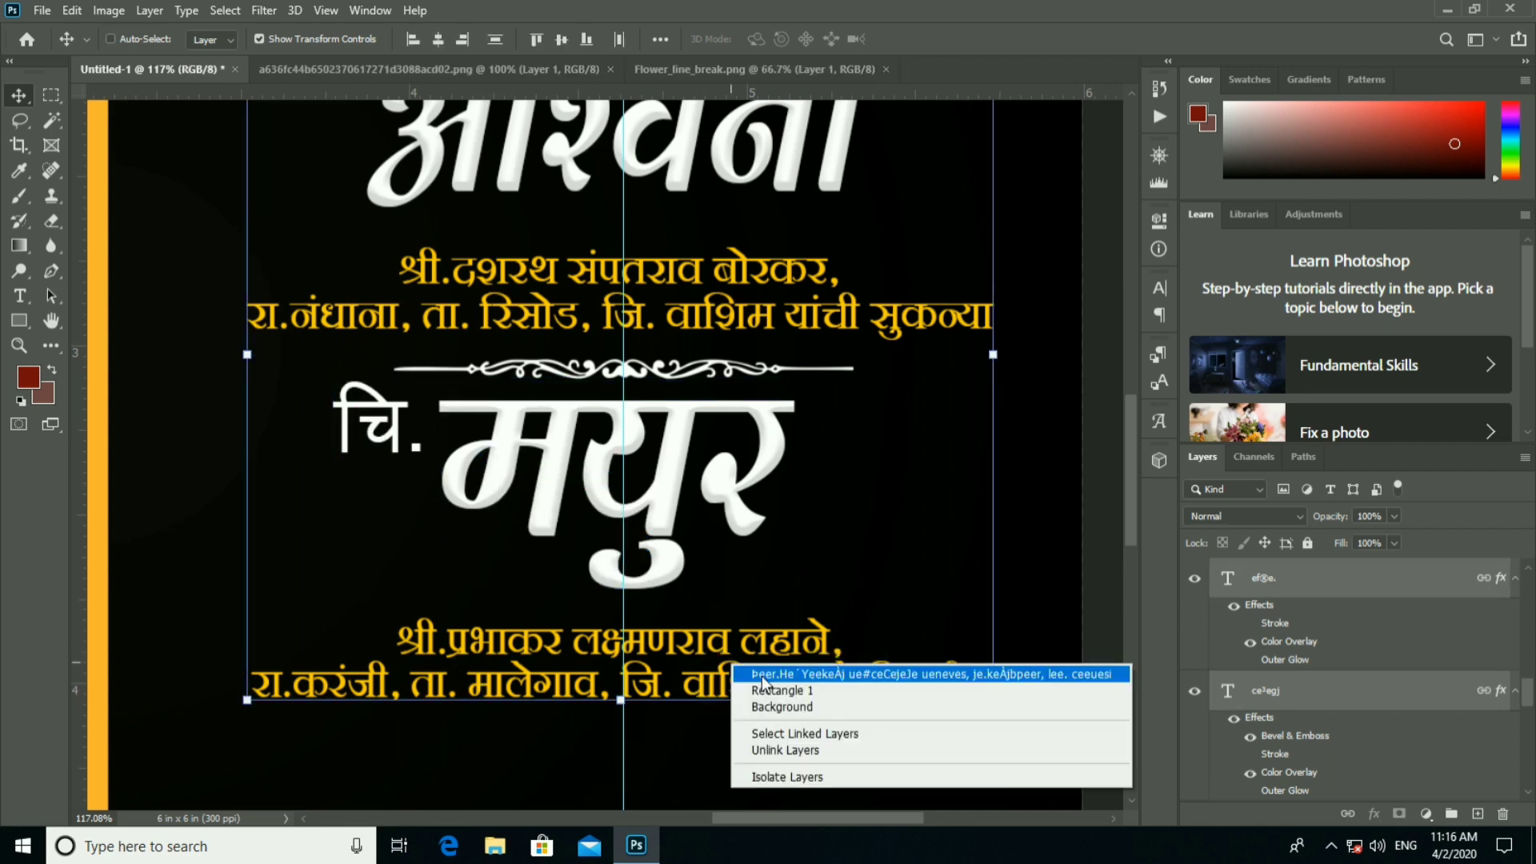
pyautogui.click(780, 750)
pyautogui.rightClick(752, 665)
pyautogui.click(800, 674)
pyautogui.keyDown('shift'); pyautogui.click(685, 439); pyautogui.keyUp('shift')
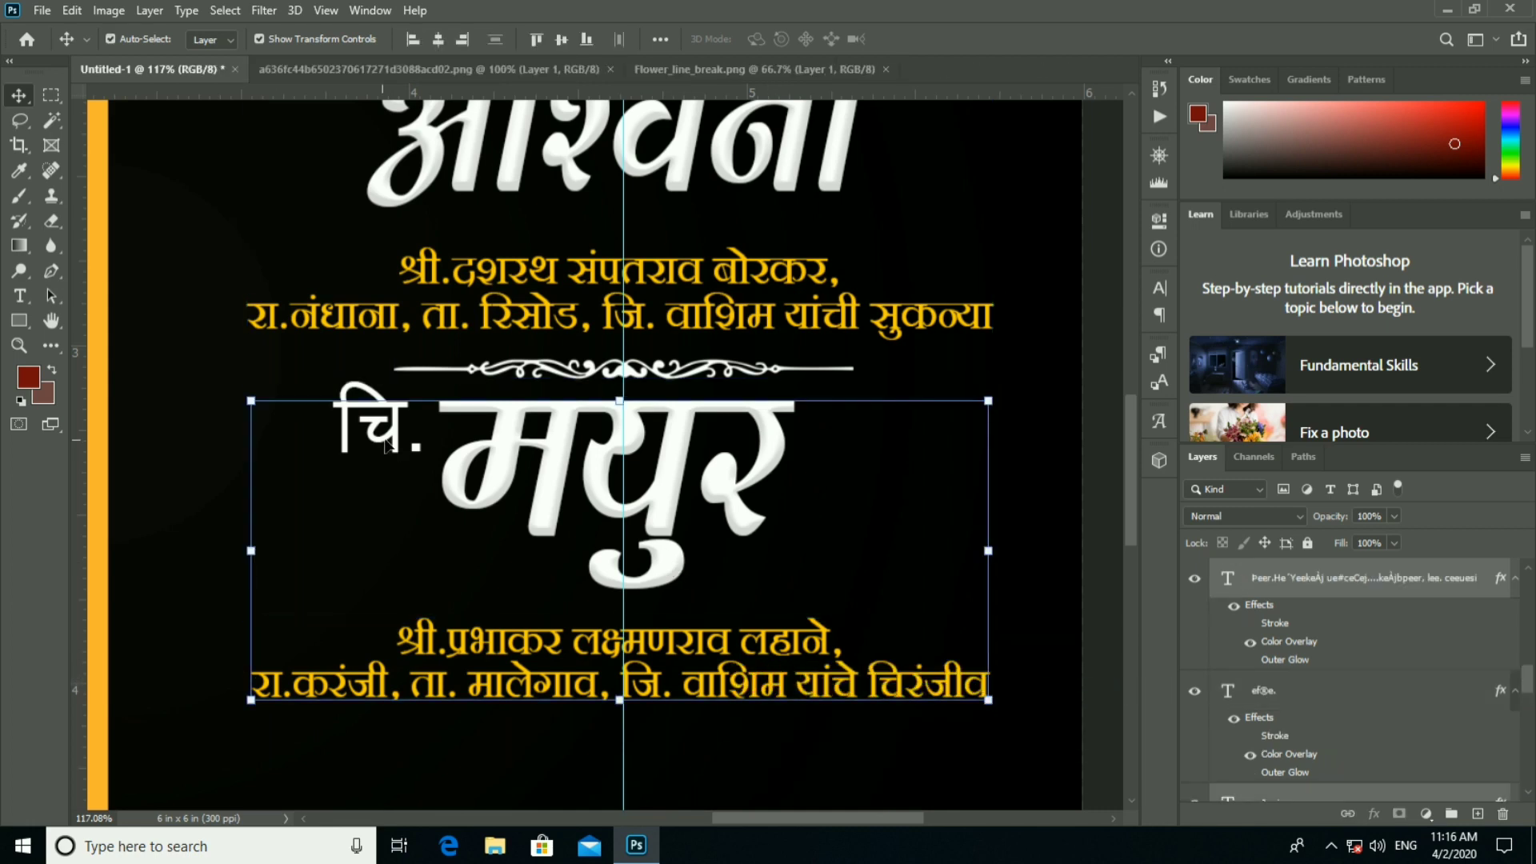
pyautogui.moveTo(686, 438); pyautogui.dragTo(688, 468)
pyautogui.scroll(-3, 723, 498)
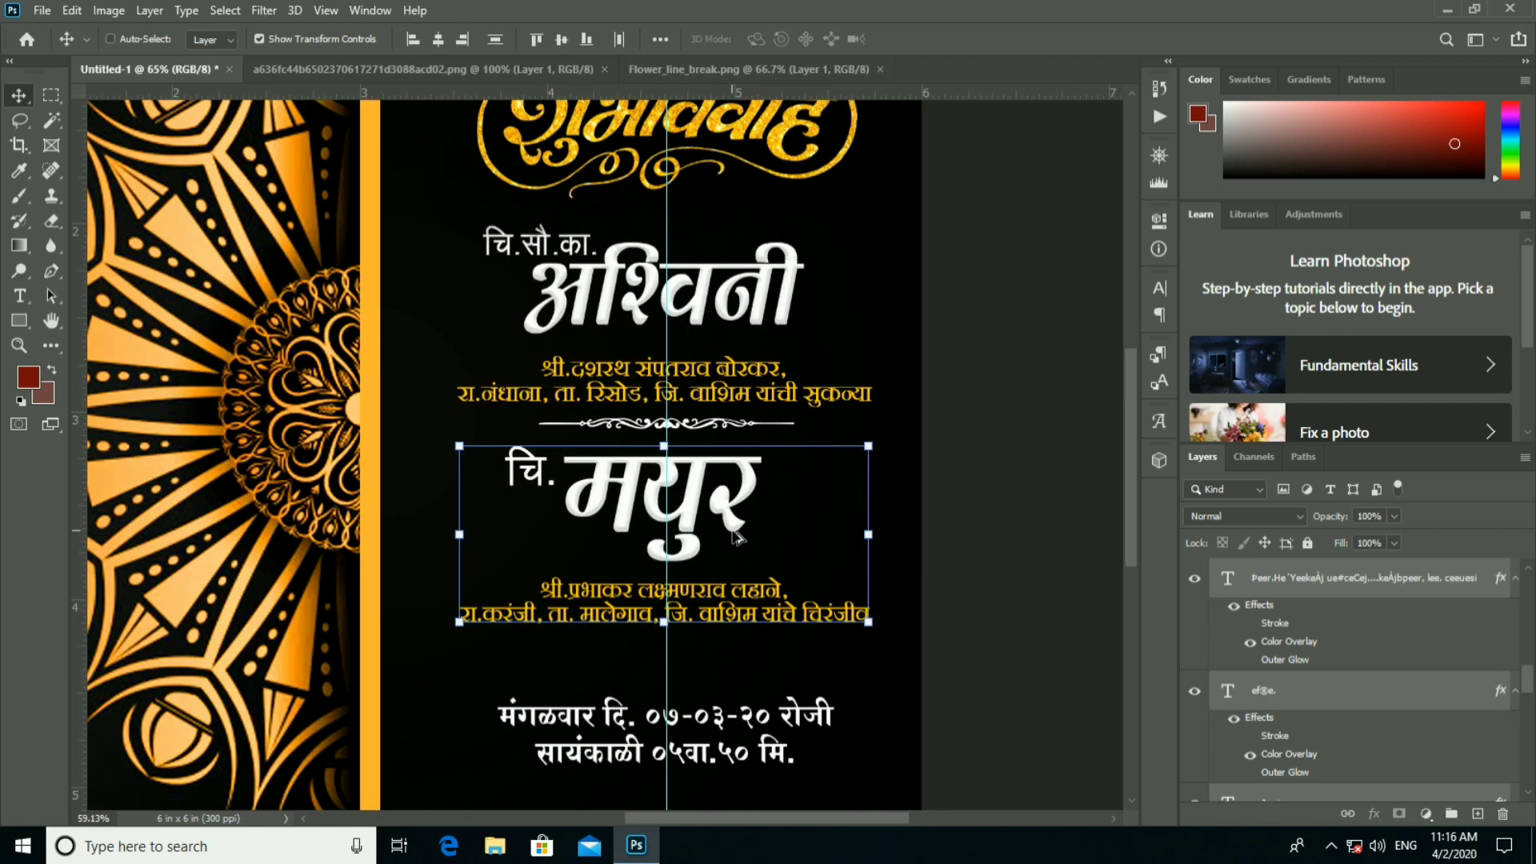
# Nudge the अश्विनी name and bride's parents' lines up slightly.
pyautogui.click(696, 364)
pyautogui.keyDown('shift'); pyautogui.click(672, 288); pyautogui.keyUp('shift')
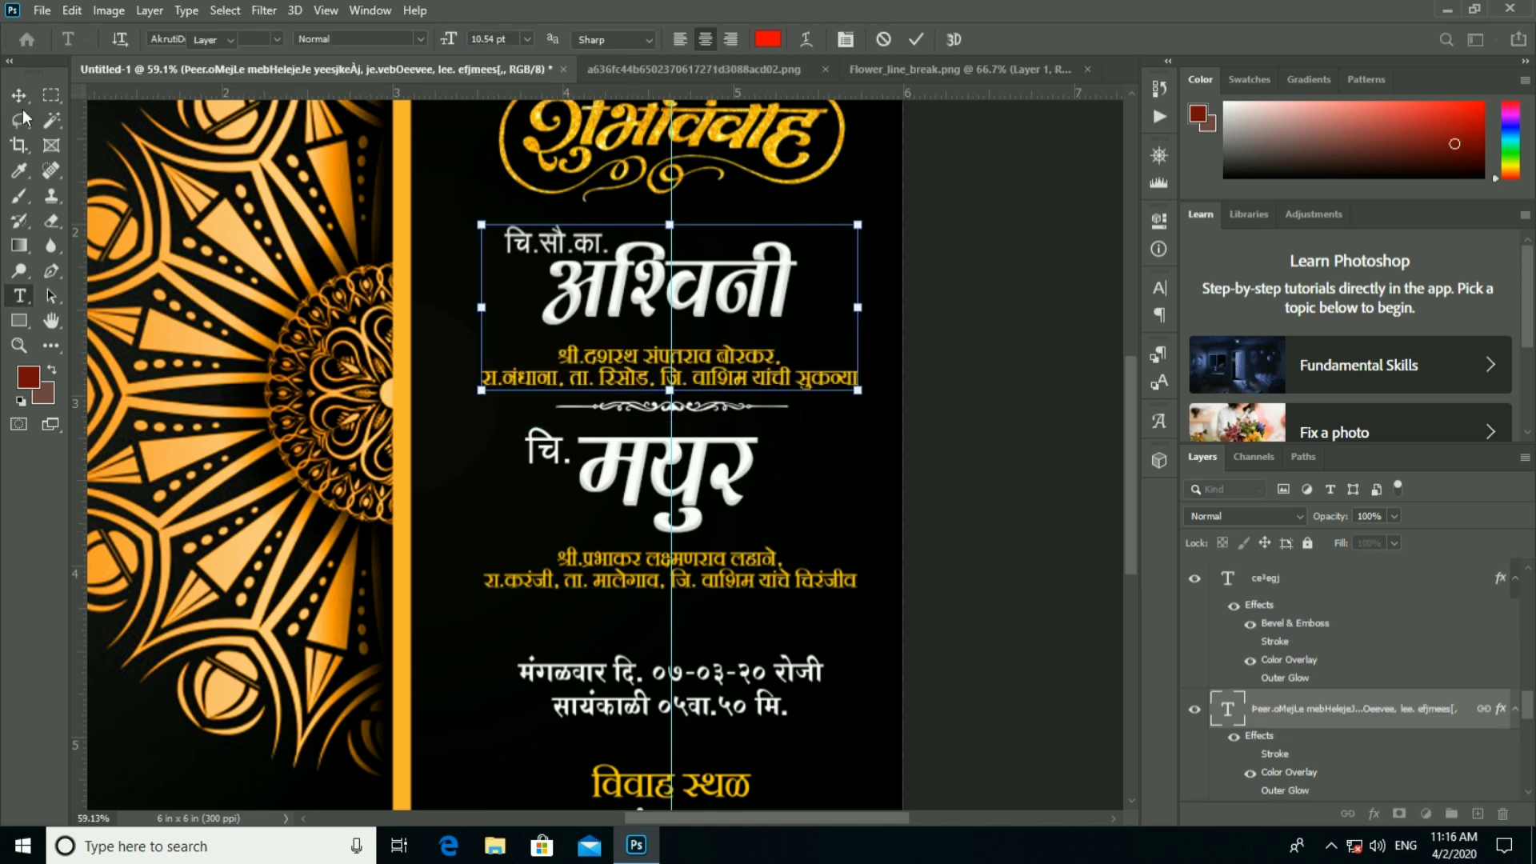
pyautogui.press('Up')
pyautogui.press('Up')
pyautogui.press('Up')
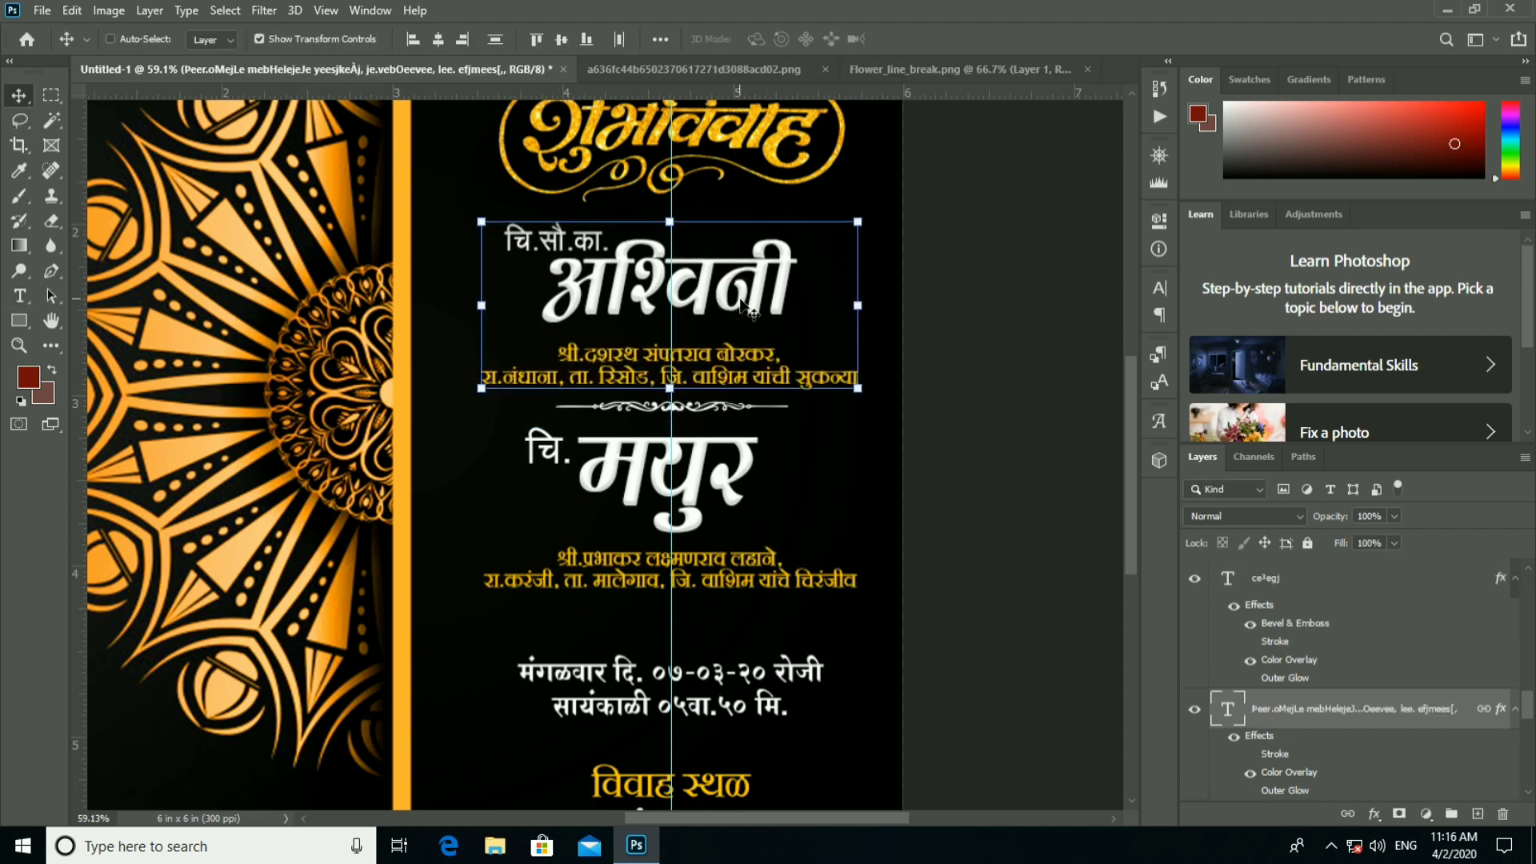
pyautogui.moveTo(749, 312); pyautogui.dragTo(727, 351)
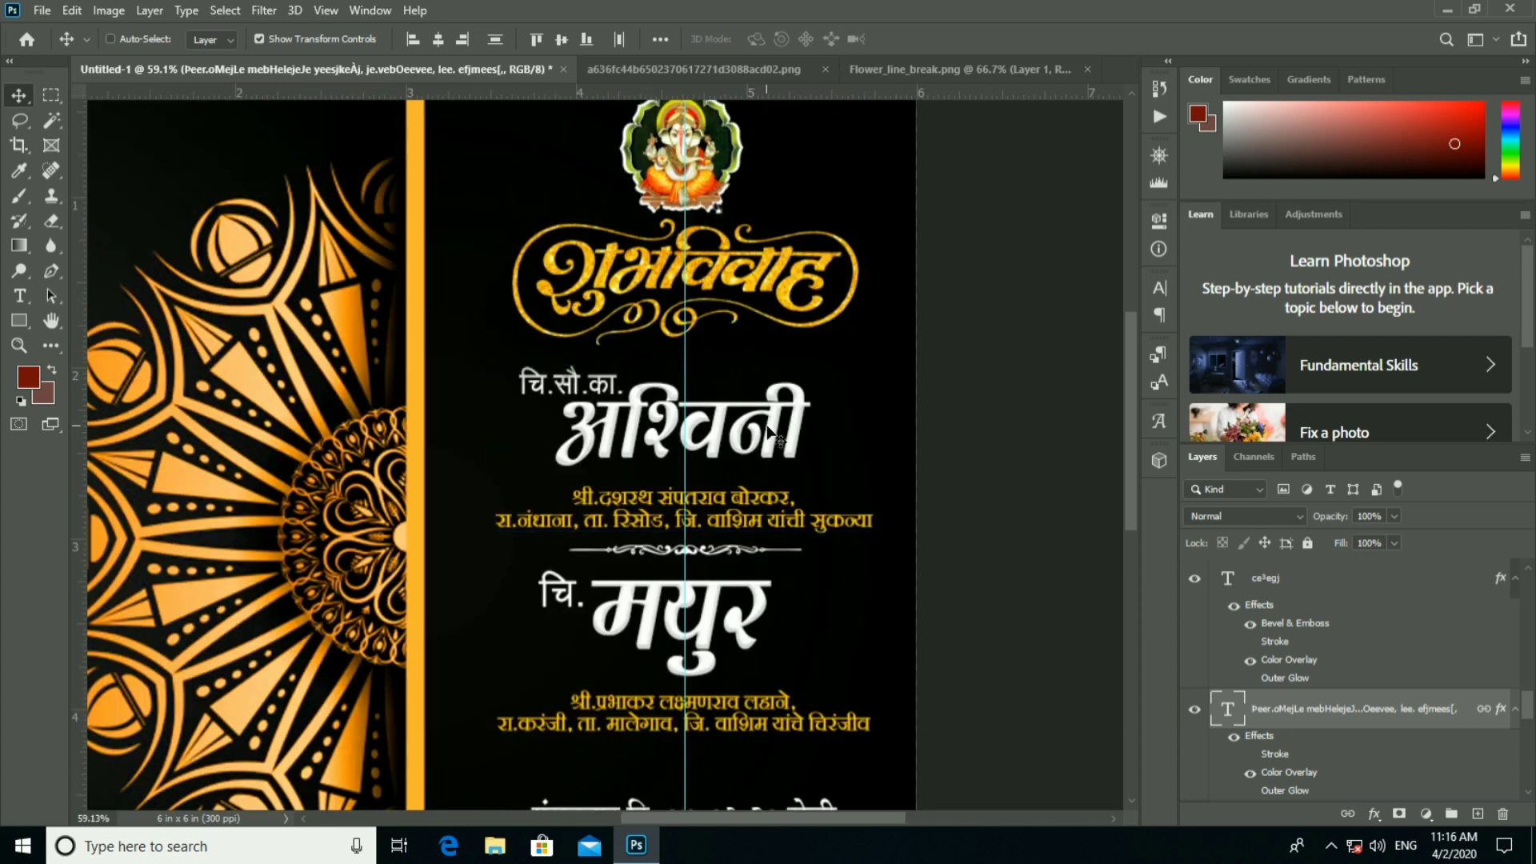
pyautogui.keyDown('ctrl'); pyautogui.click(664, 452); pyautogui.keyUp('ctrl')
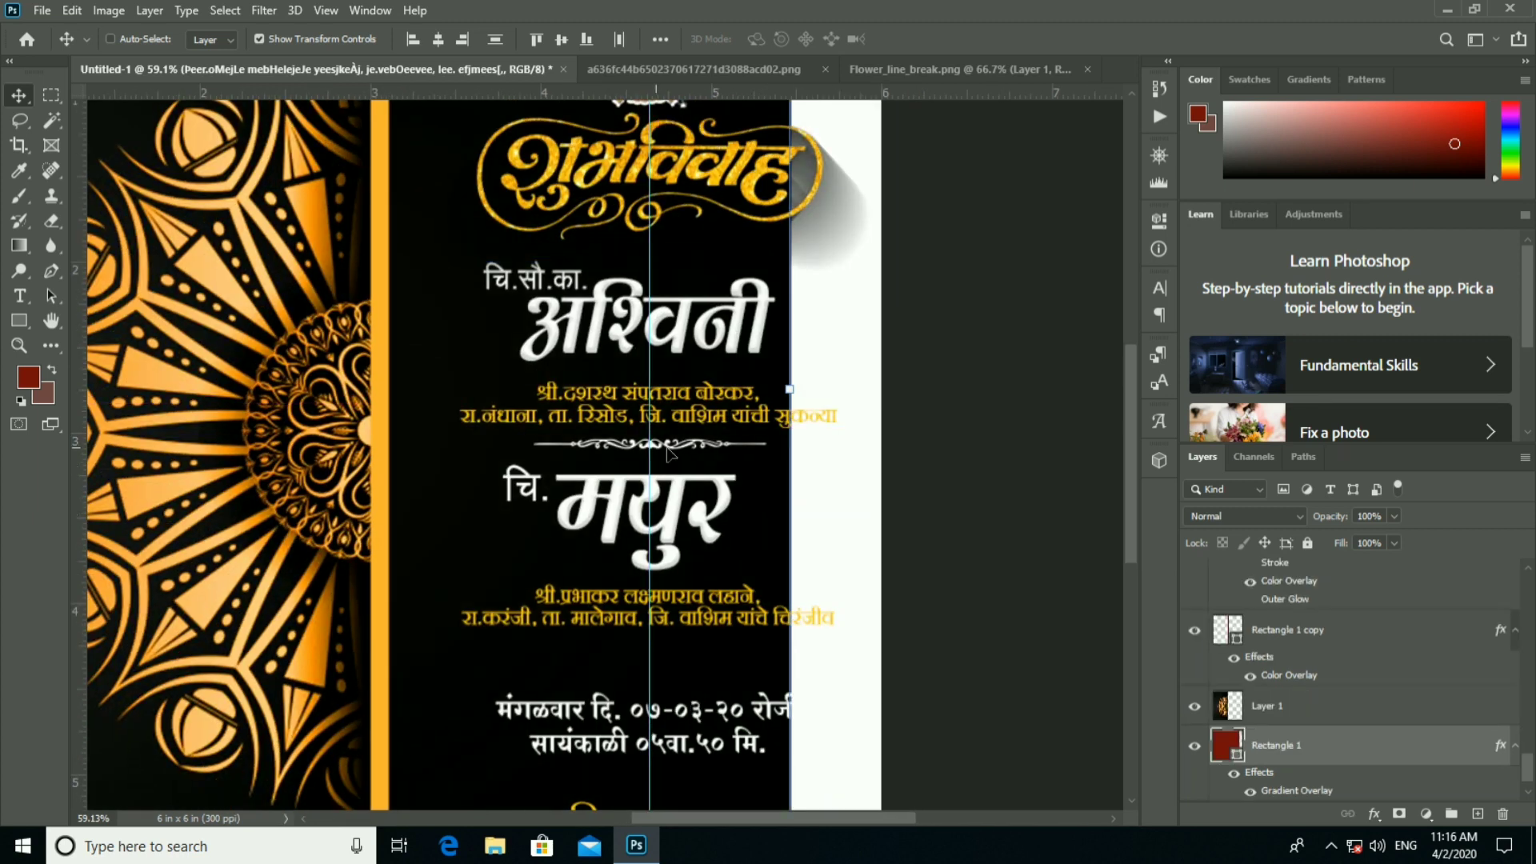
# Close the unused a636fc44 divider image.
pyautogui.keyDown('ctrl'); pyautogui.click(661, 450); pyautogui.keyUp('ctrl')
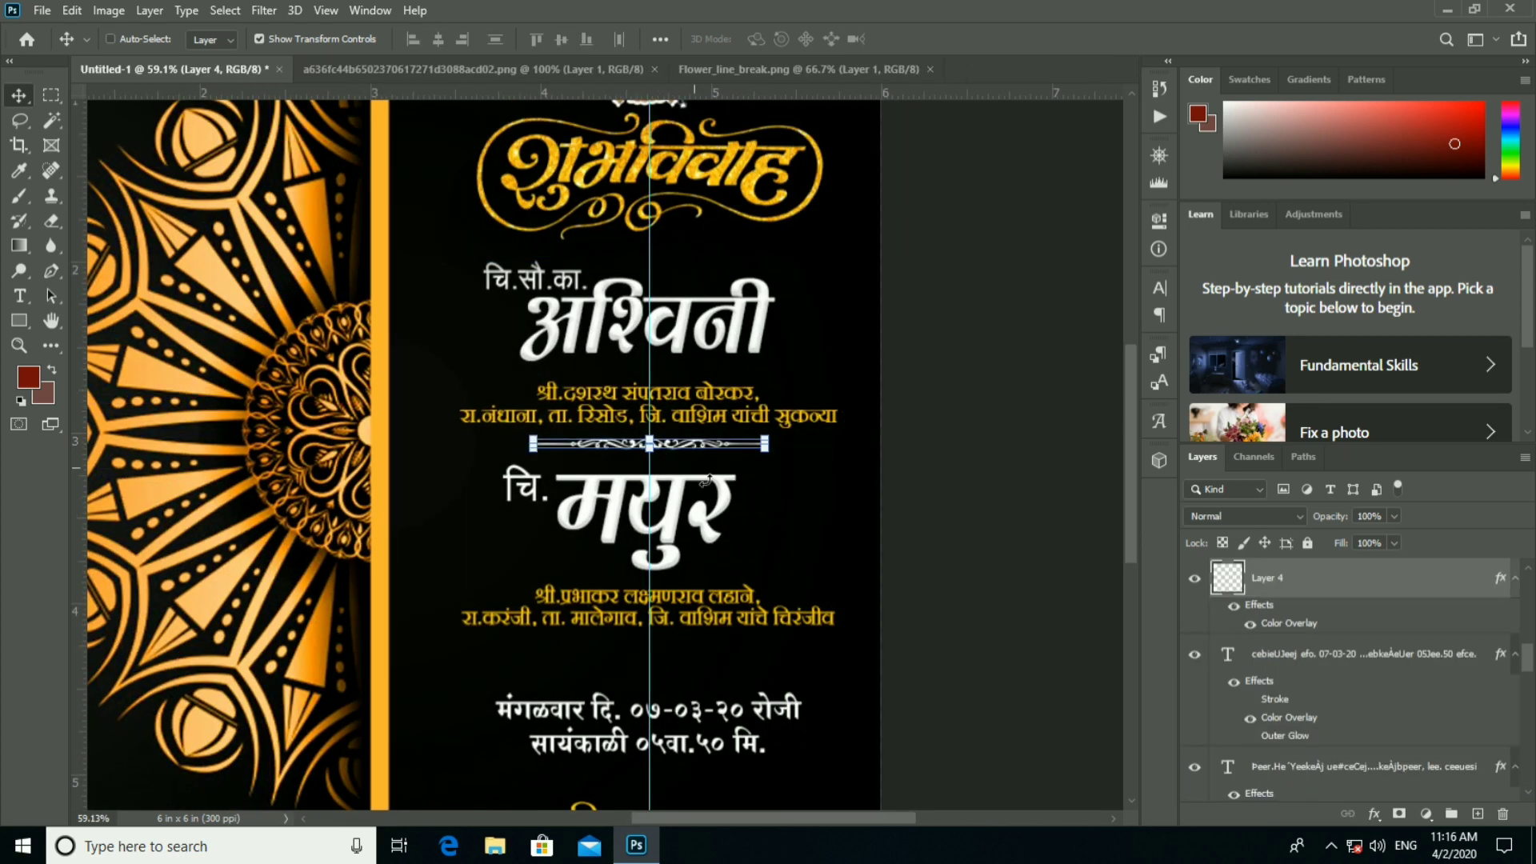
pyautogui.moveTo(820, 515); pyautogui.dragTo(817, 436)
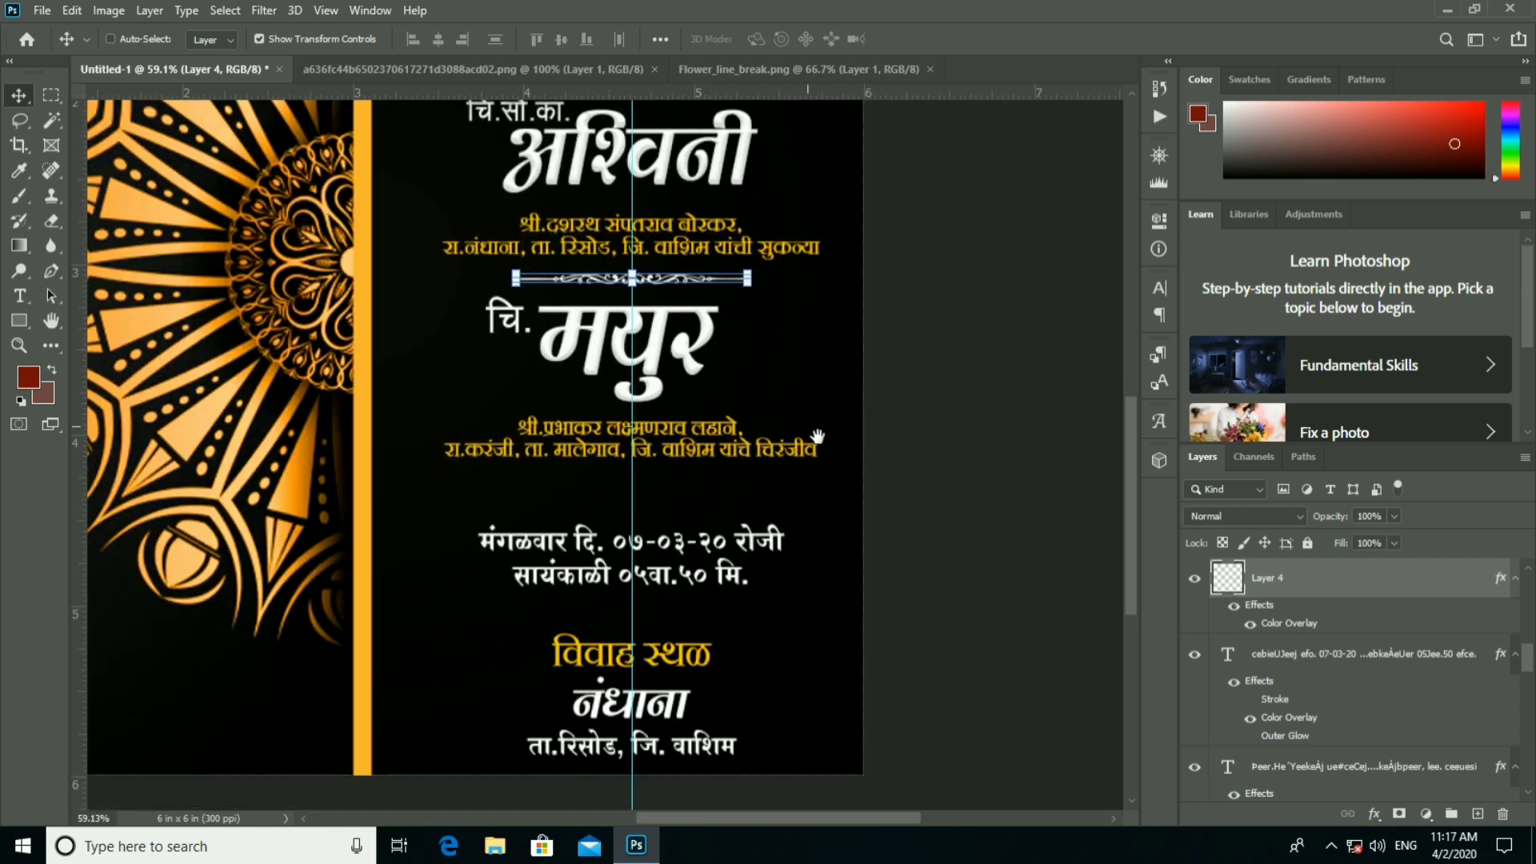
pyautogui.click(795, 69)
pyautogui.click(493, 68)
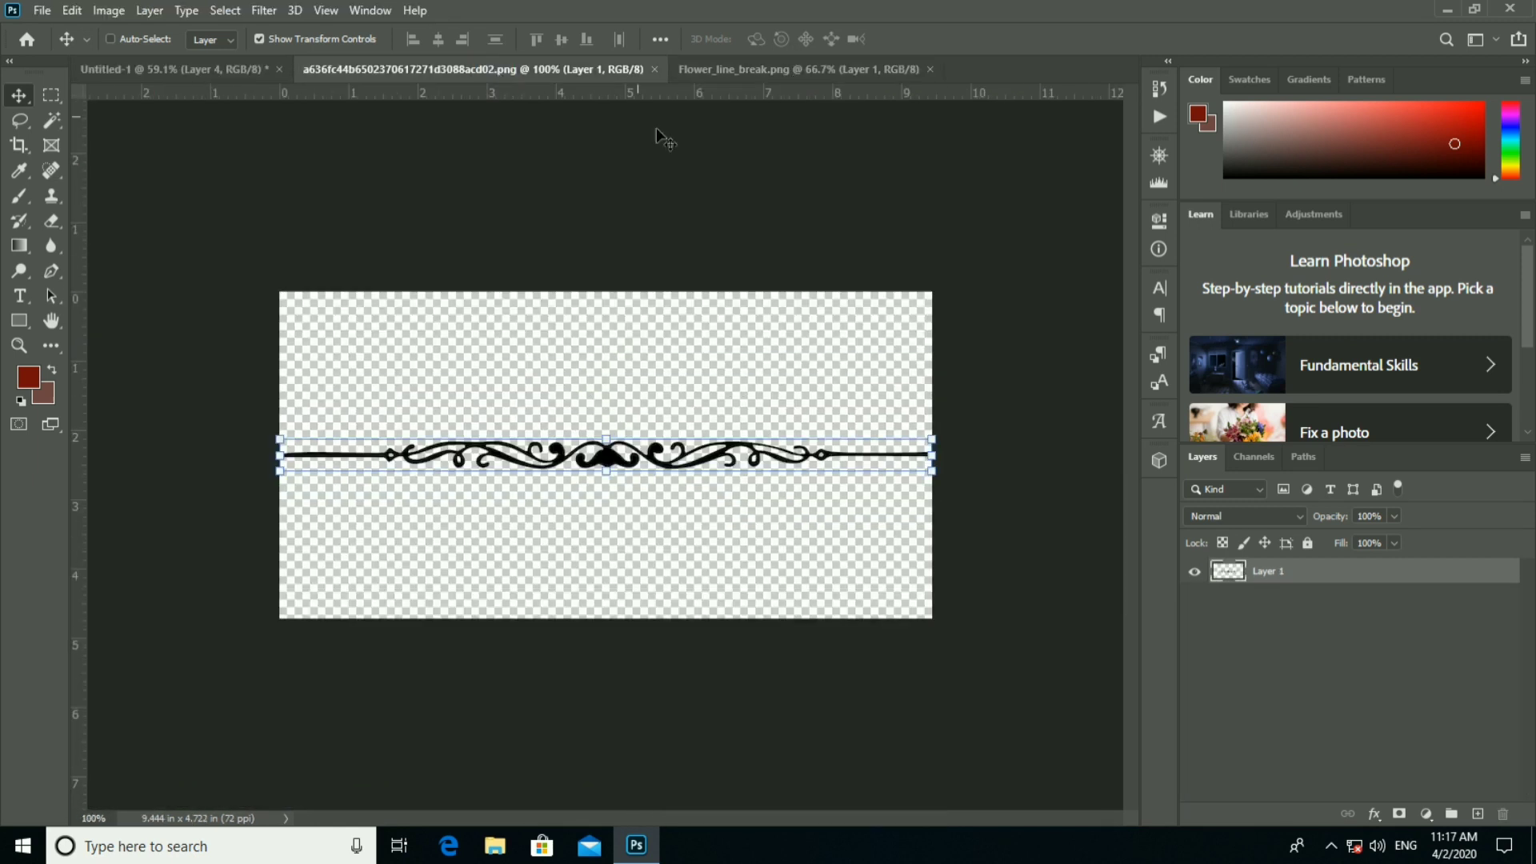
pyautogui.click(654, 70)
pyautogui.click(241, 69)
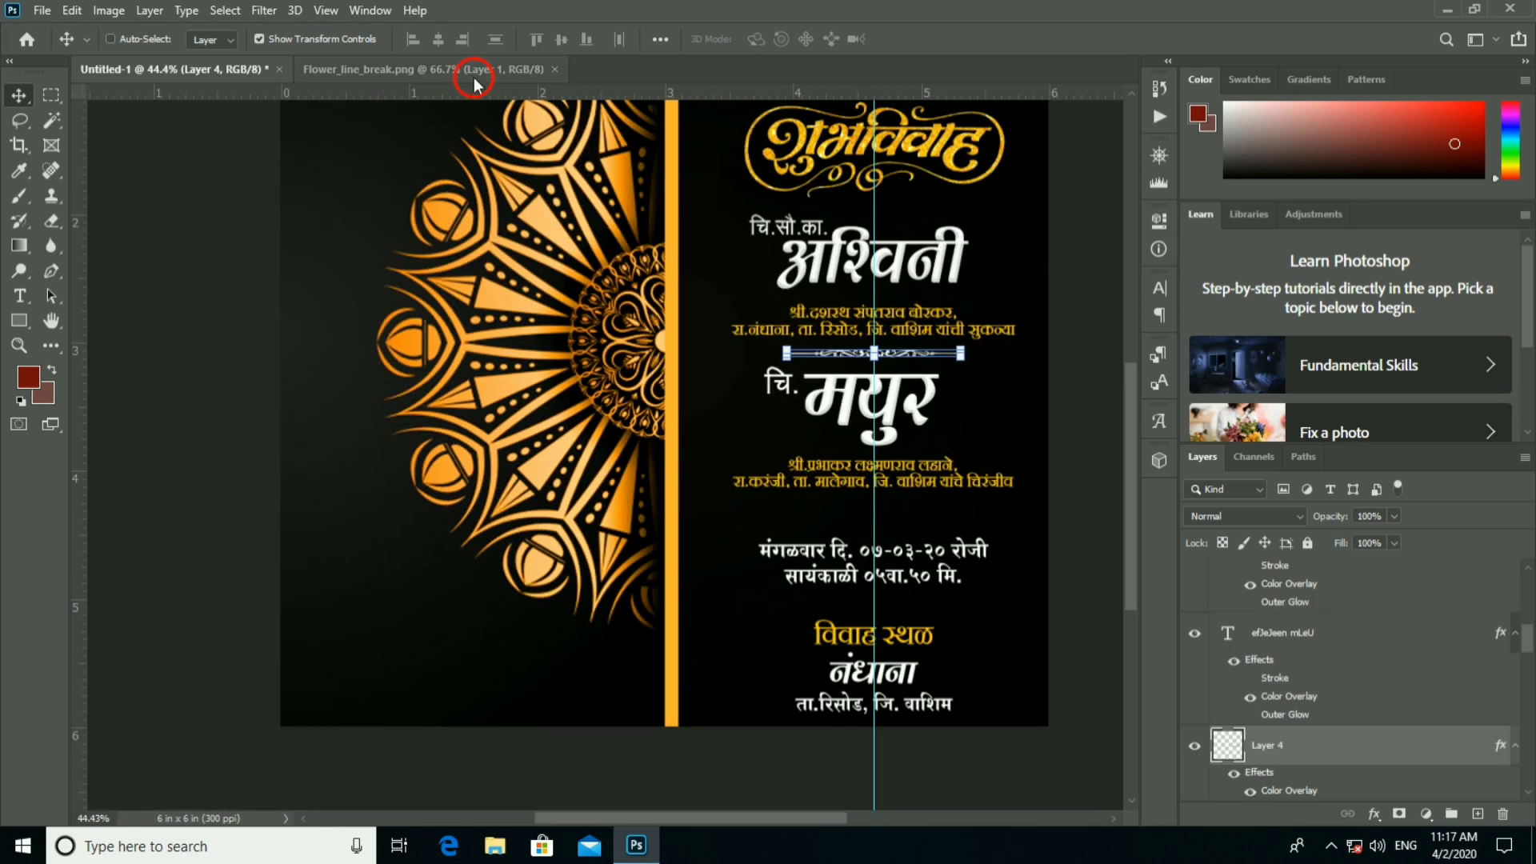
# Copy the Flower_line_break.png divider onto the invitation above the date lines.
pyautogui.click(474, 71)
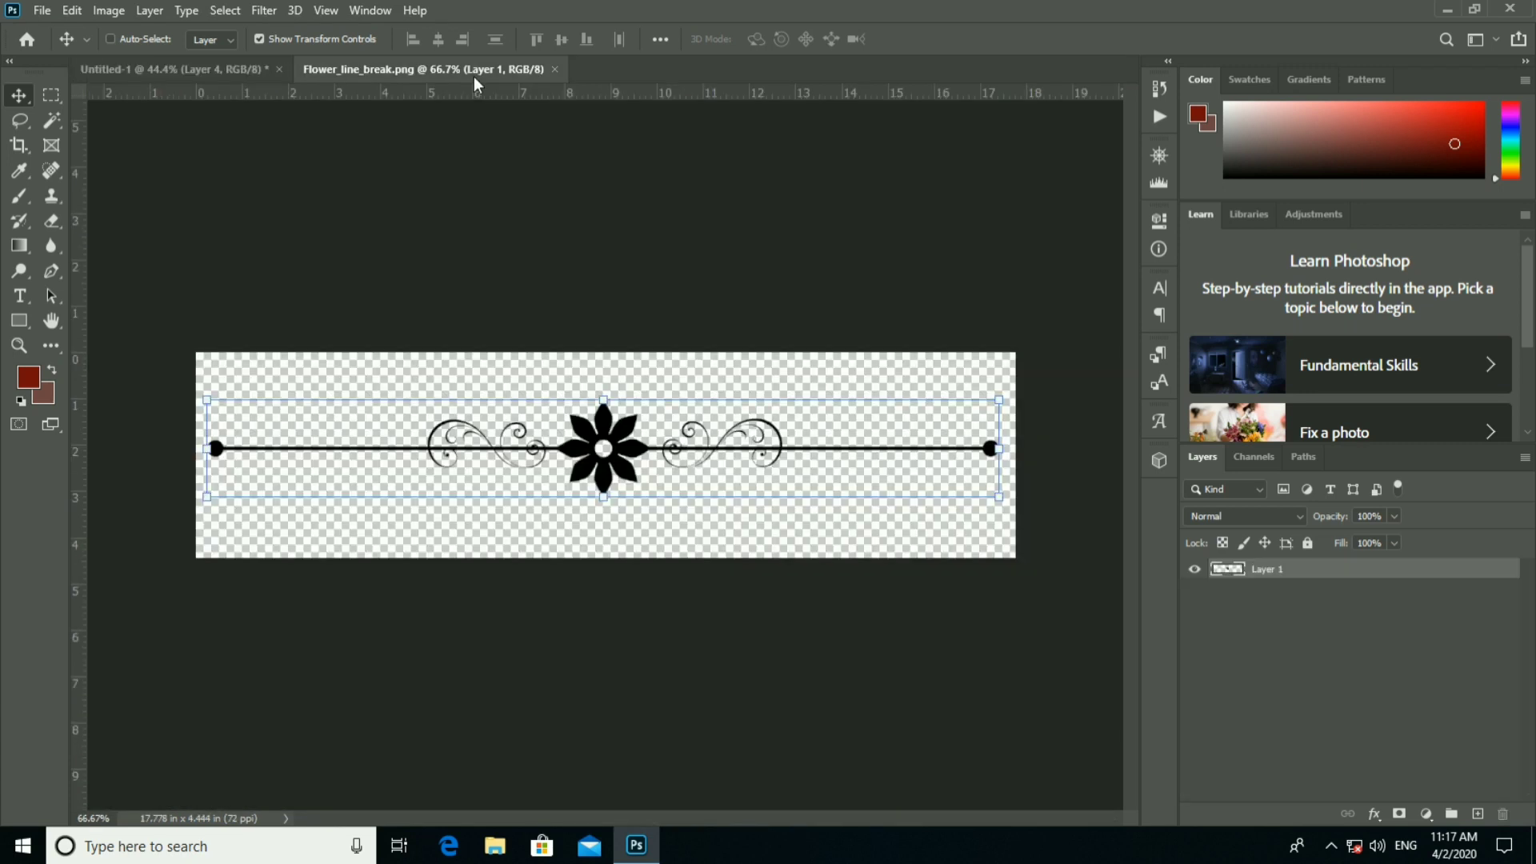
pyautogui.click(198, 68)
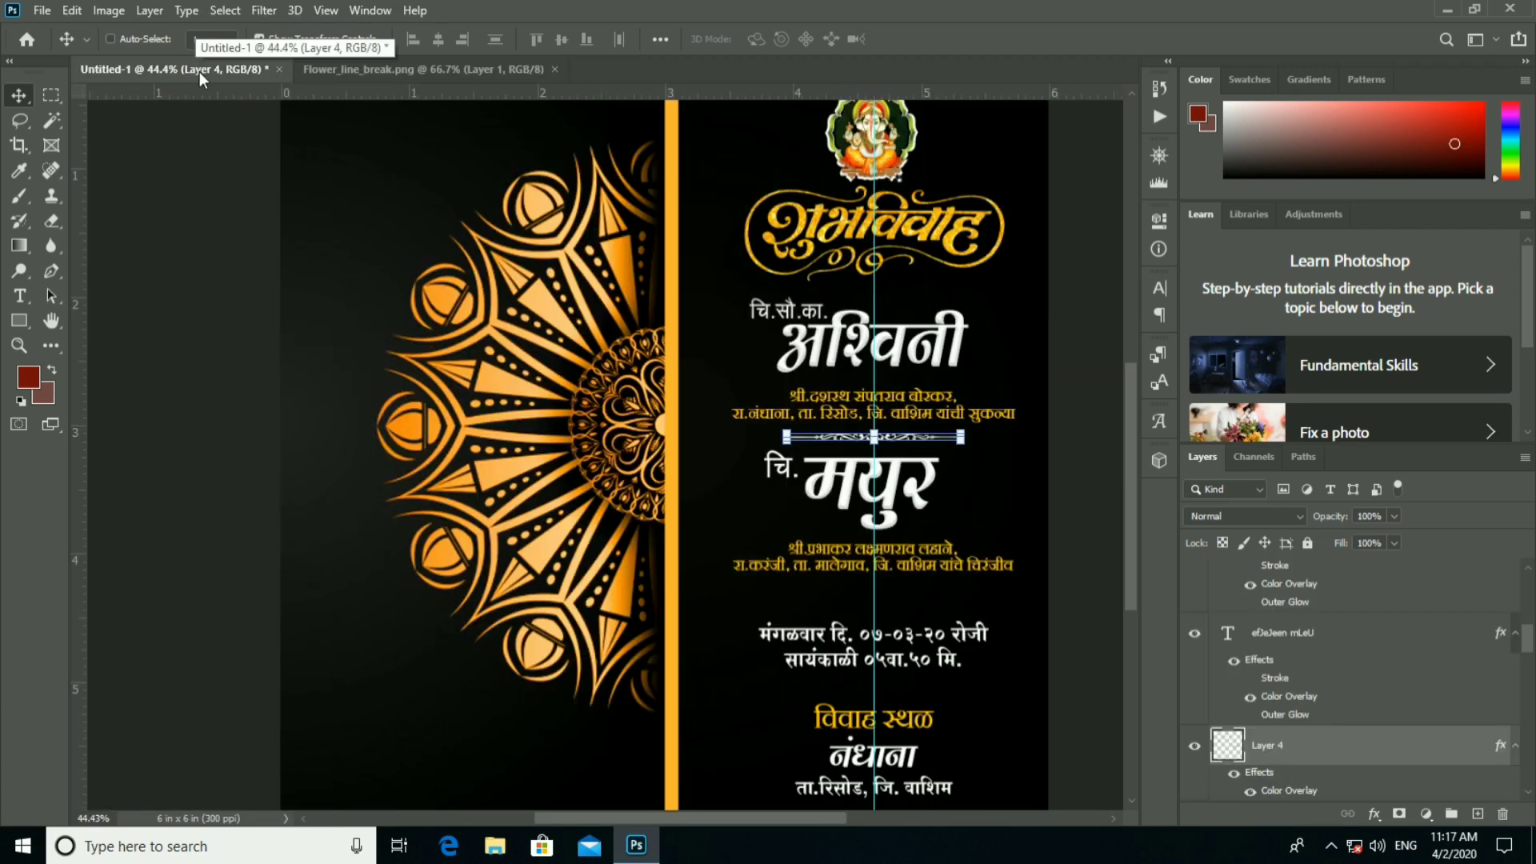
pyautogui.click(420, 71)
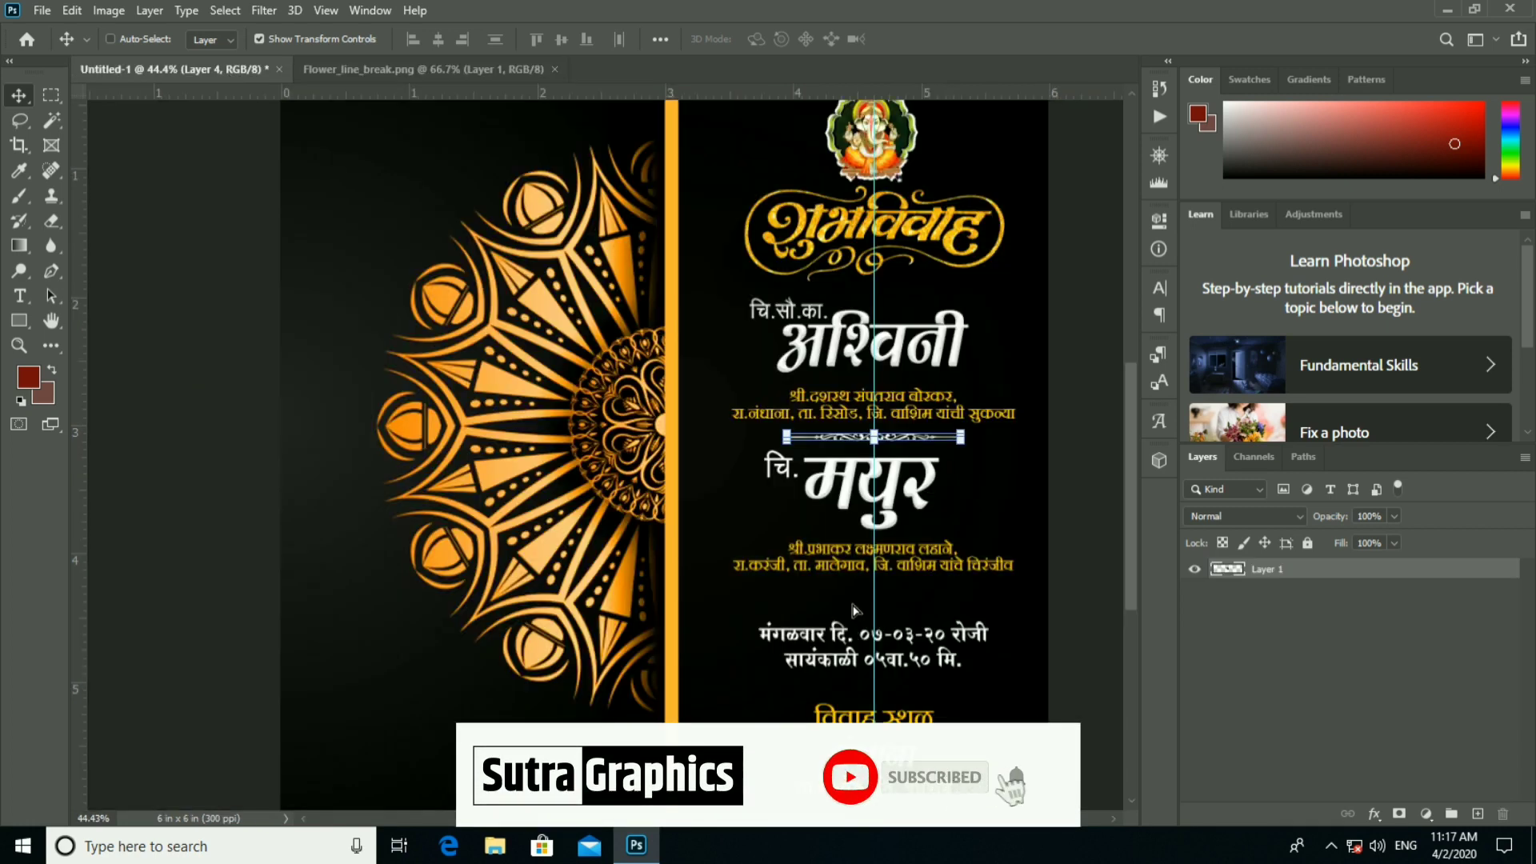
pyautogui.moveTo(344, 184); pyautogui.dragTo(978, 610)
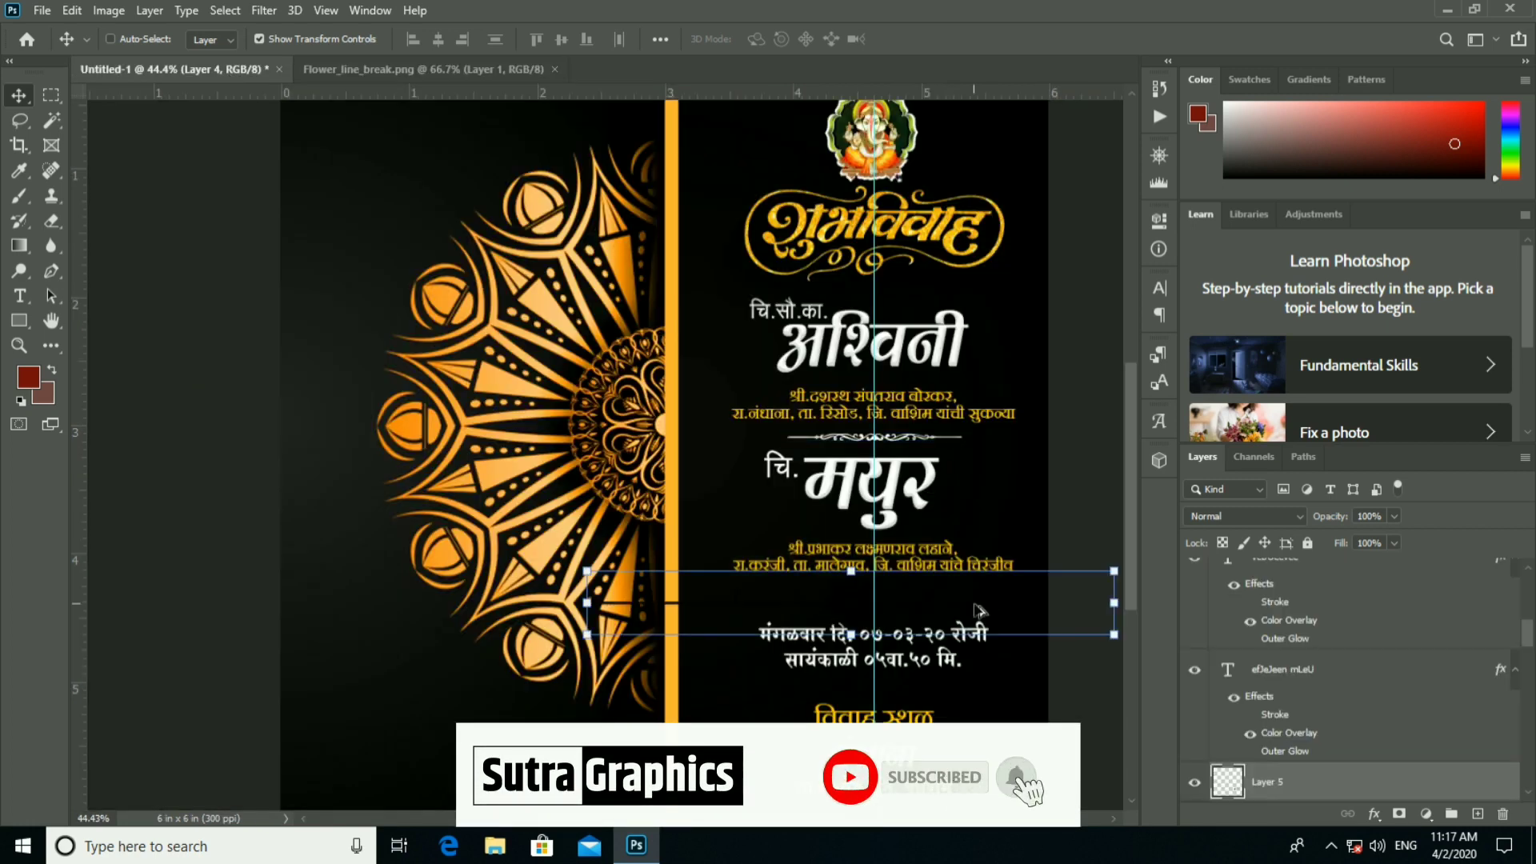
pyautogui.scroll(1, 977, 609)
pyautogui.scroll(1, 886, 536)
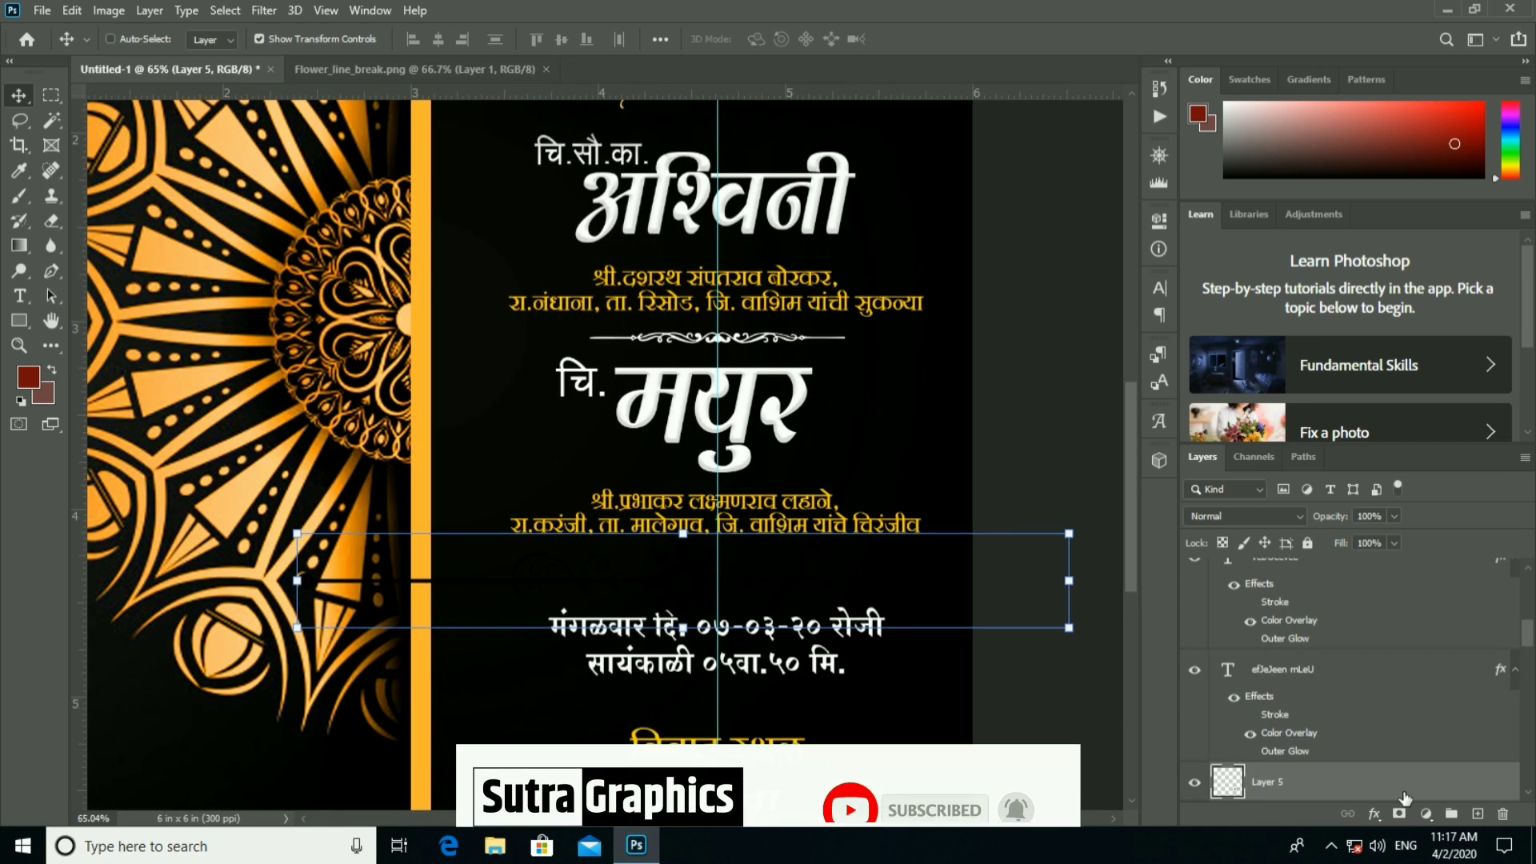
# Give the flower divider an orange #ffa303 Color Overlay.
pyautogui.doubleClick(1376, 782)
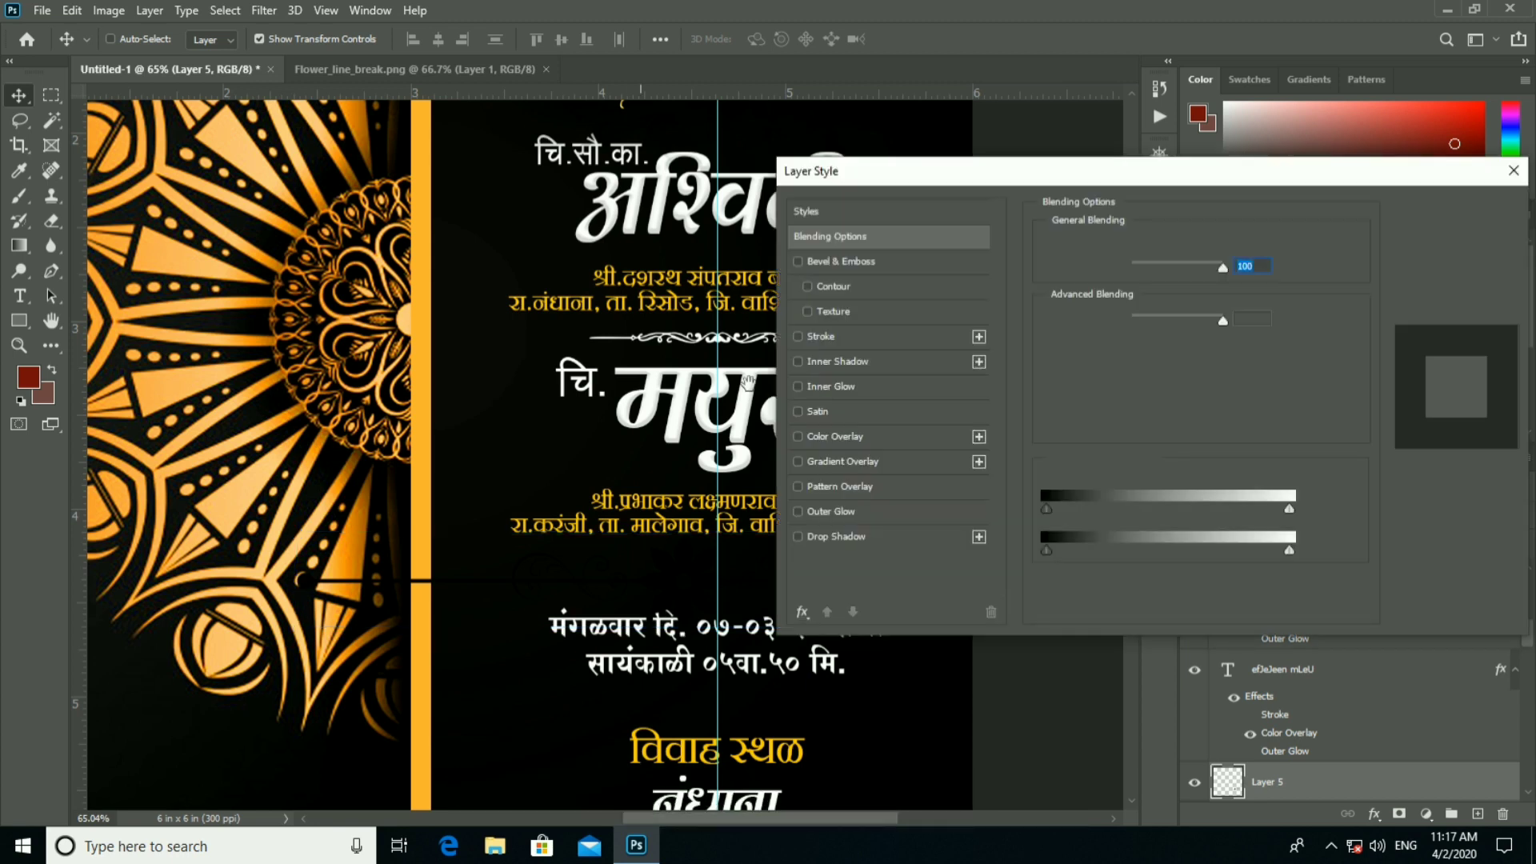
pyautogui.click(834, 436)
pyautogui.click(1247, 251)
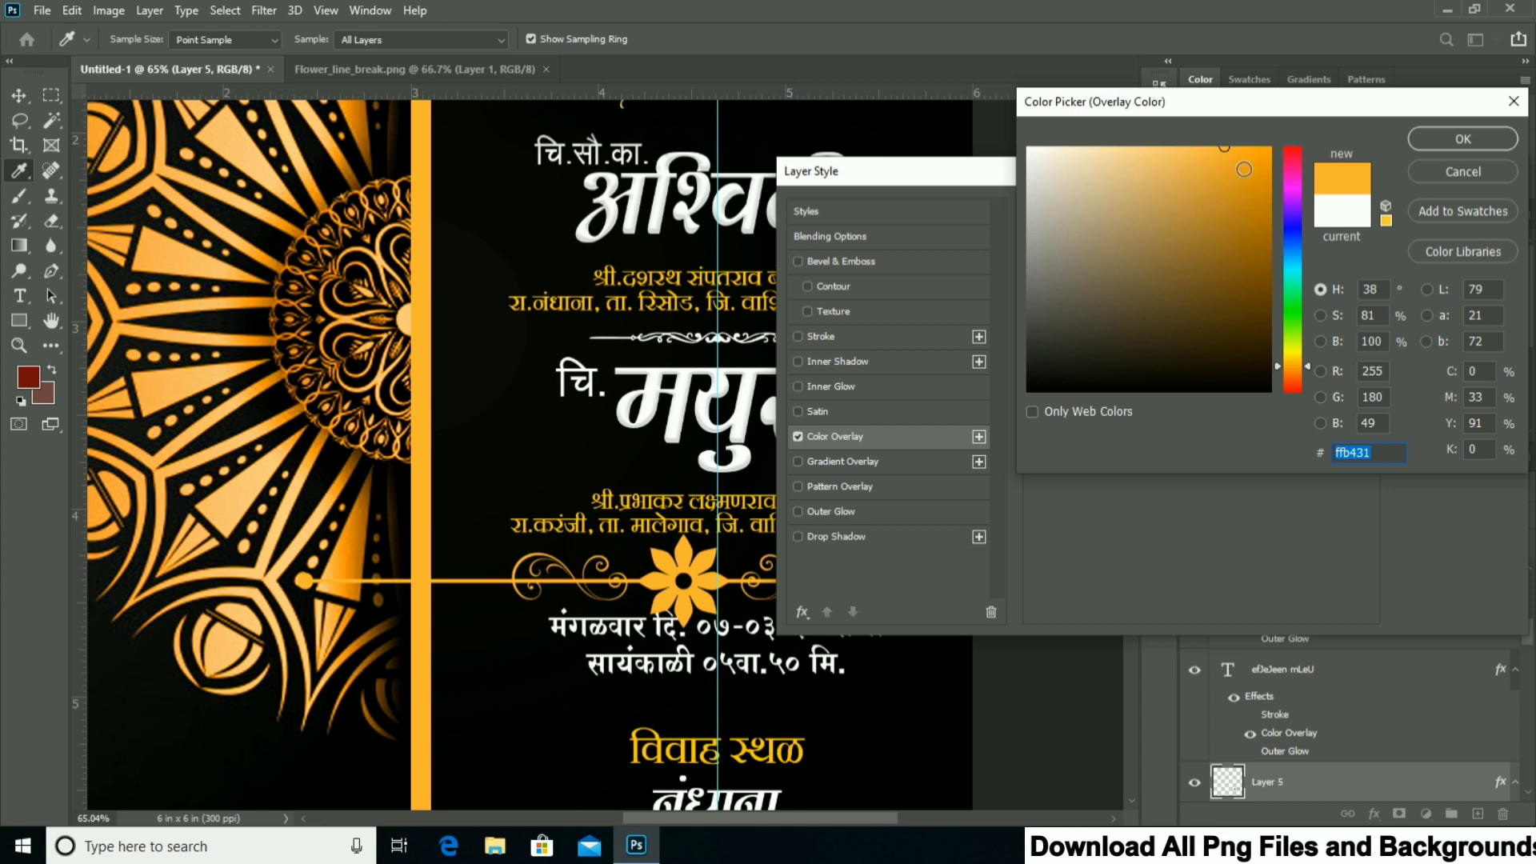
pyautogui.moveTo(1244, 169); pyautogui.dragTo(1277, 158)
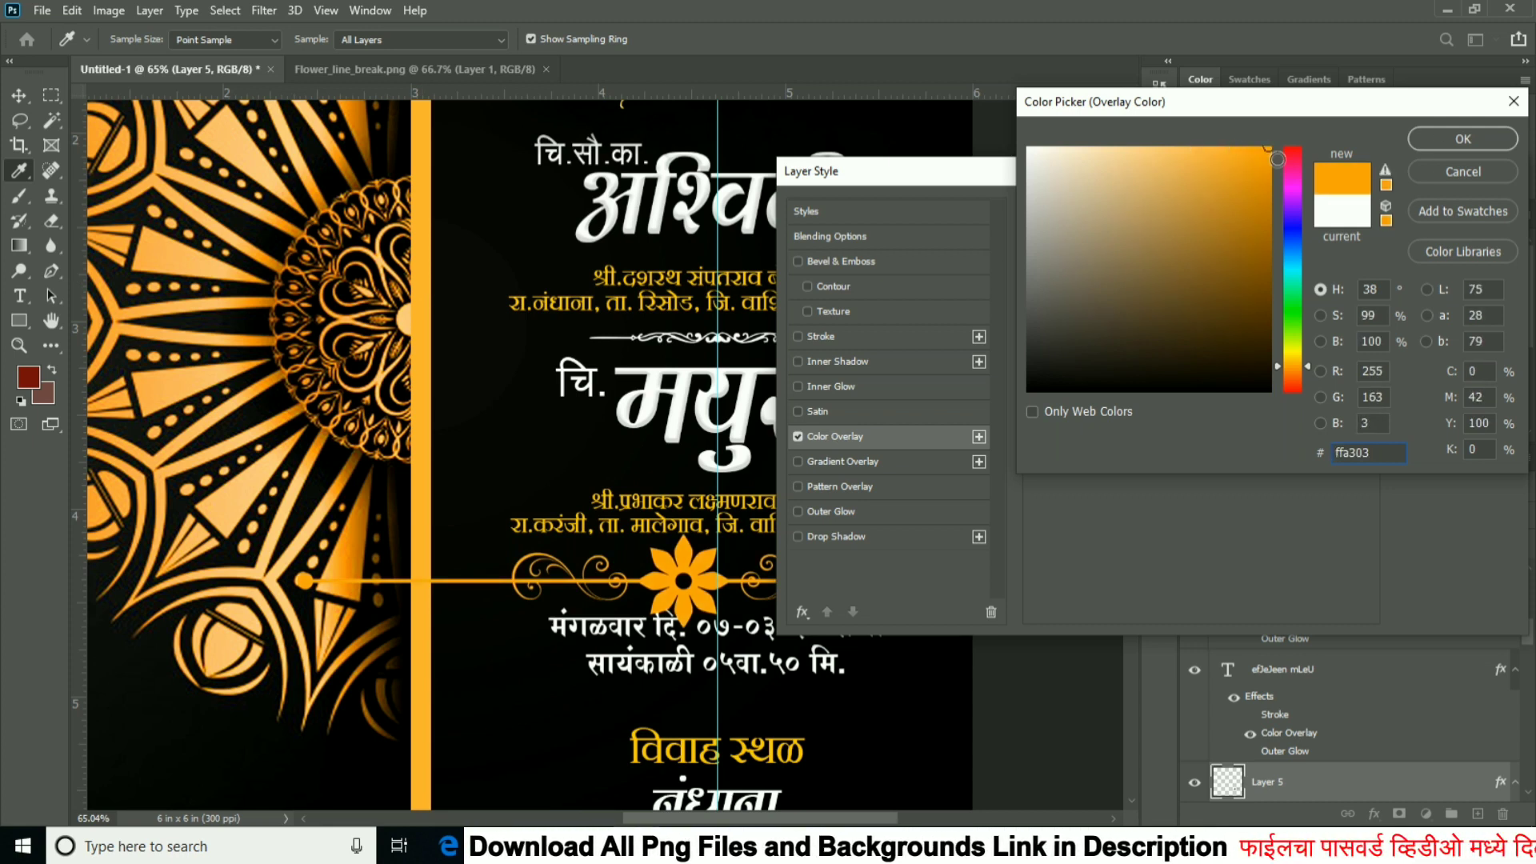
pyautogui.click(1462, 140)
pyautogui.click(1457, 212)
# Shrink the flower divider to about half, then smaller, and centre it on the guide.
pyautogui.hotkey('ctrl', 't')
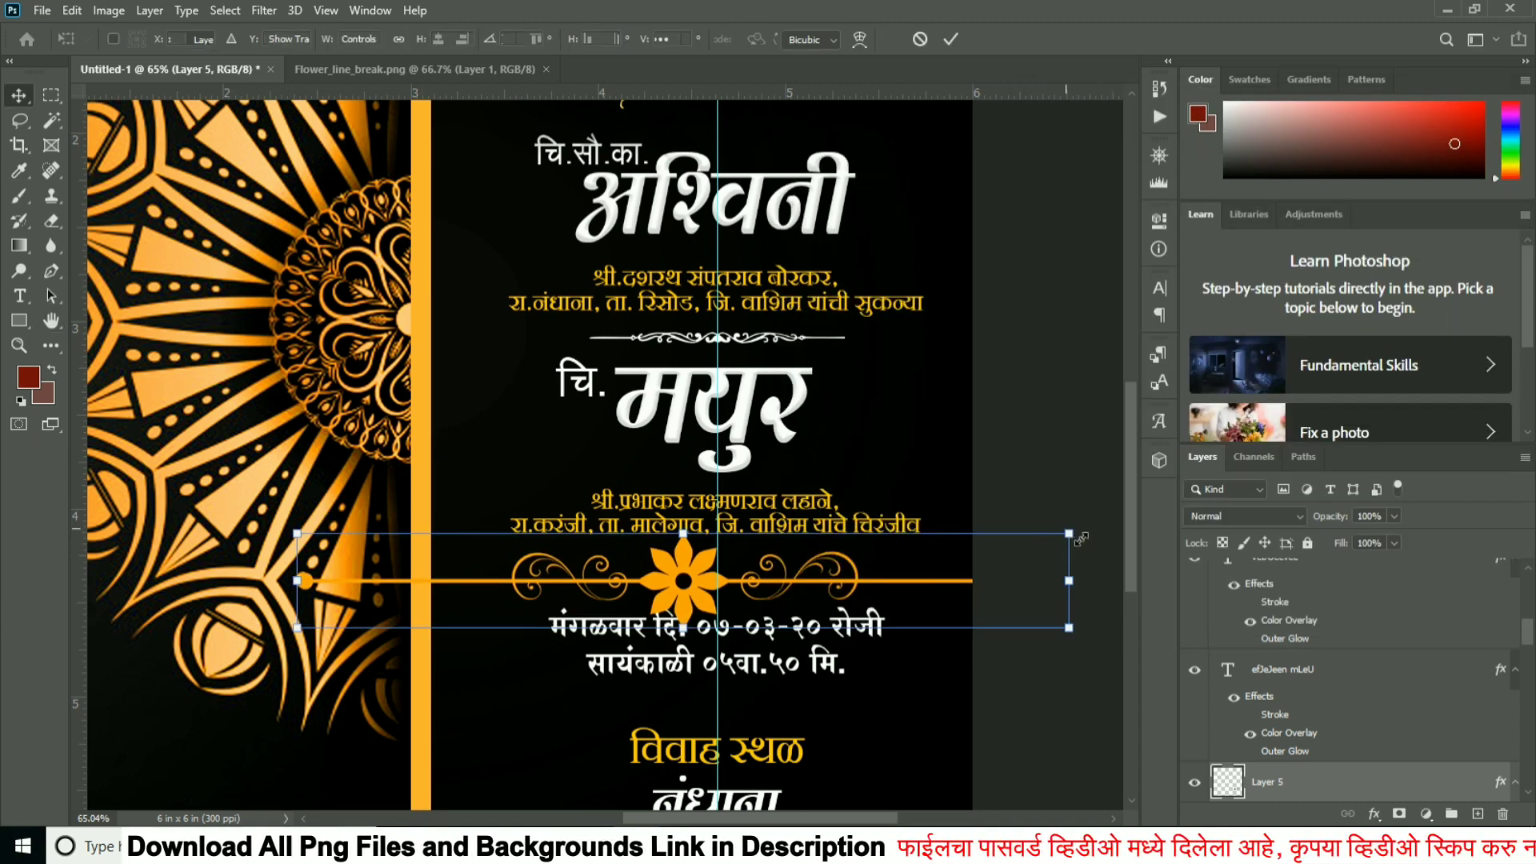
pyautogui.moveTo(1080, 538); pyautogui.dragTo(884, 564)
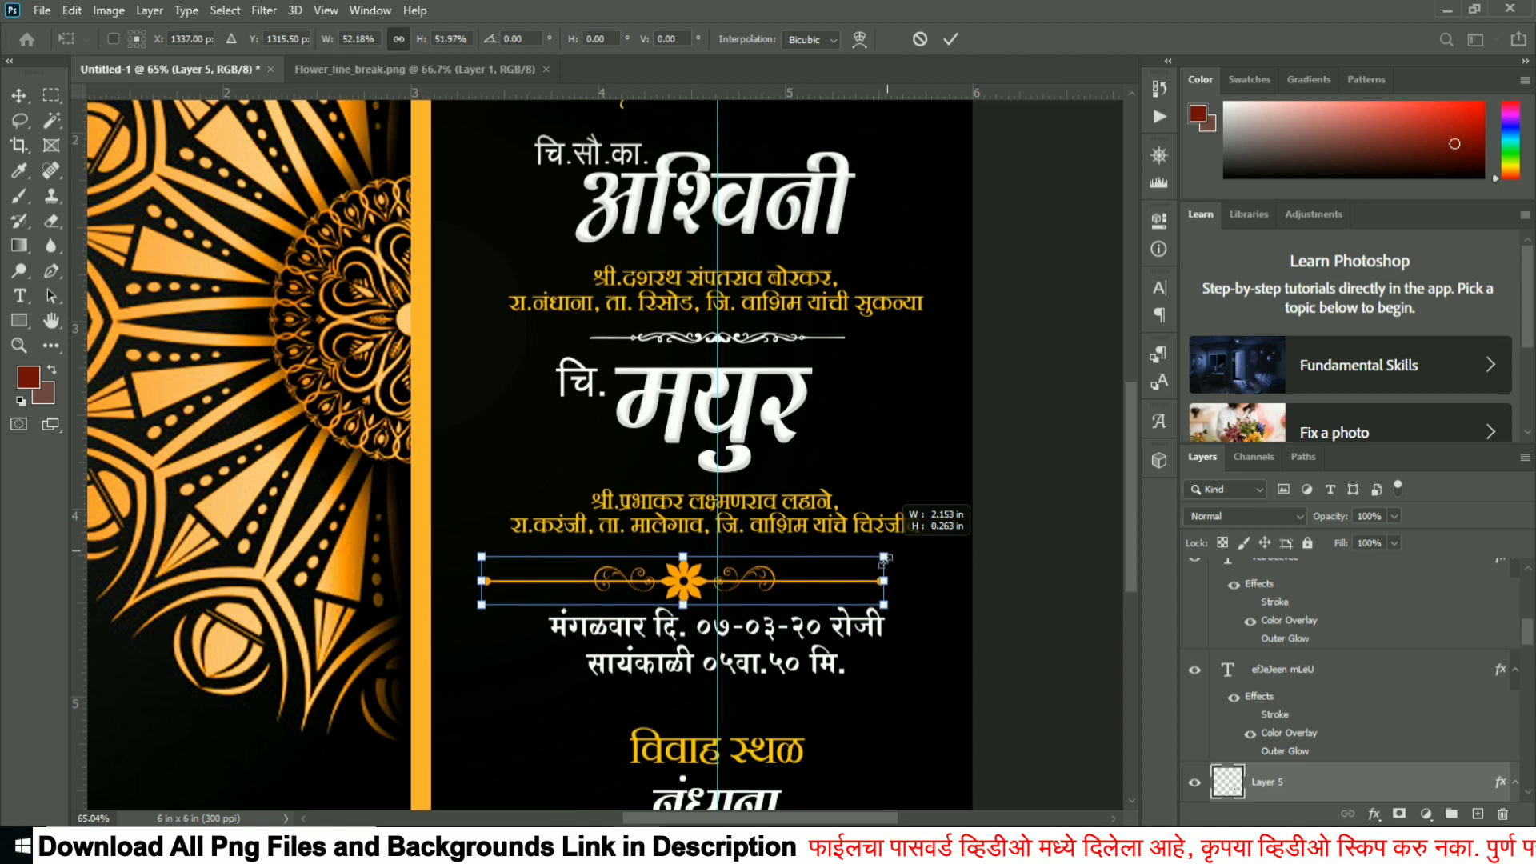
pyautogui.click(950, 39)
pyautogui.moveTo(696, 416); pyautogui.dragTo(728, 412)
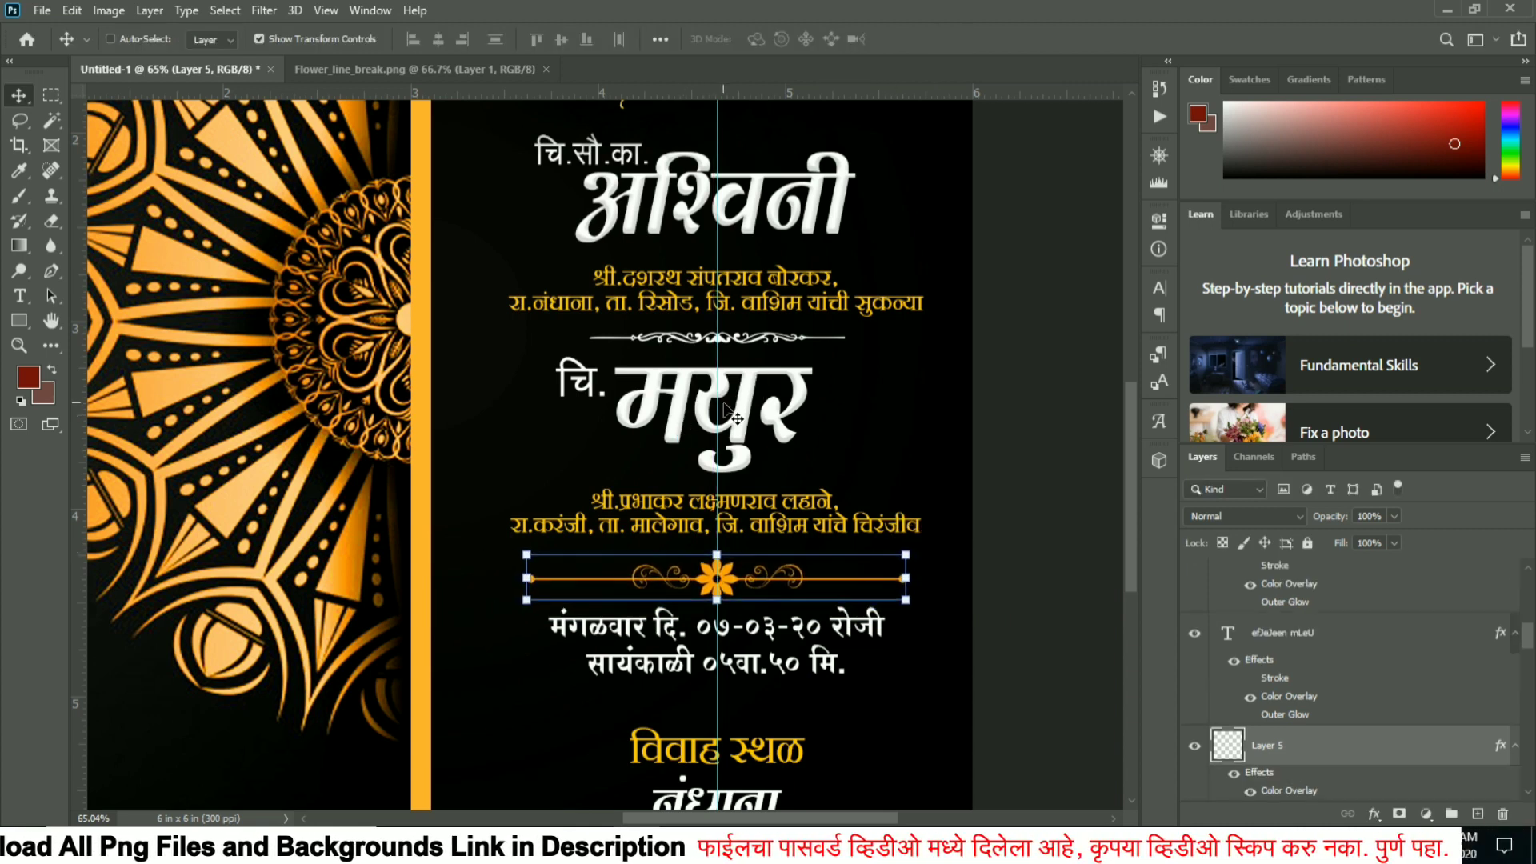
pyautogui.moveTo(905, 576); pyautogui.dragTo(857, 577)
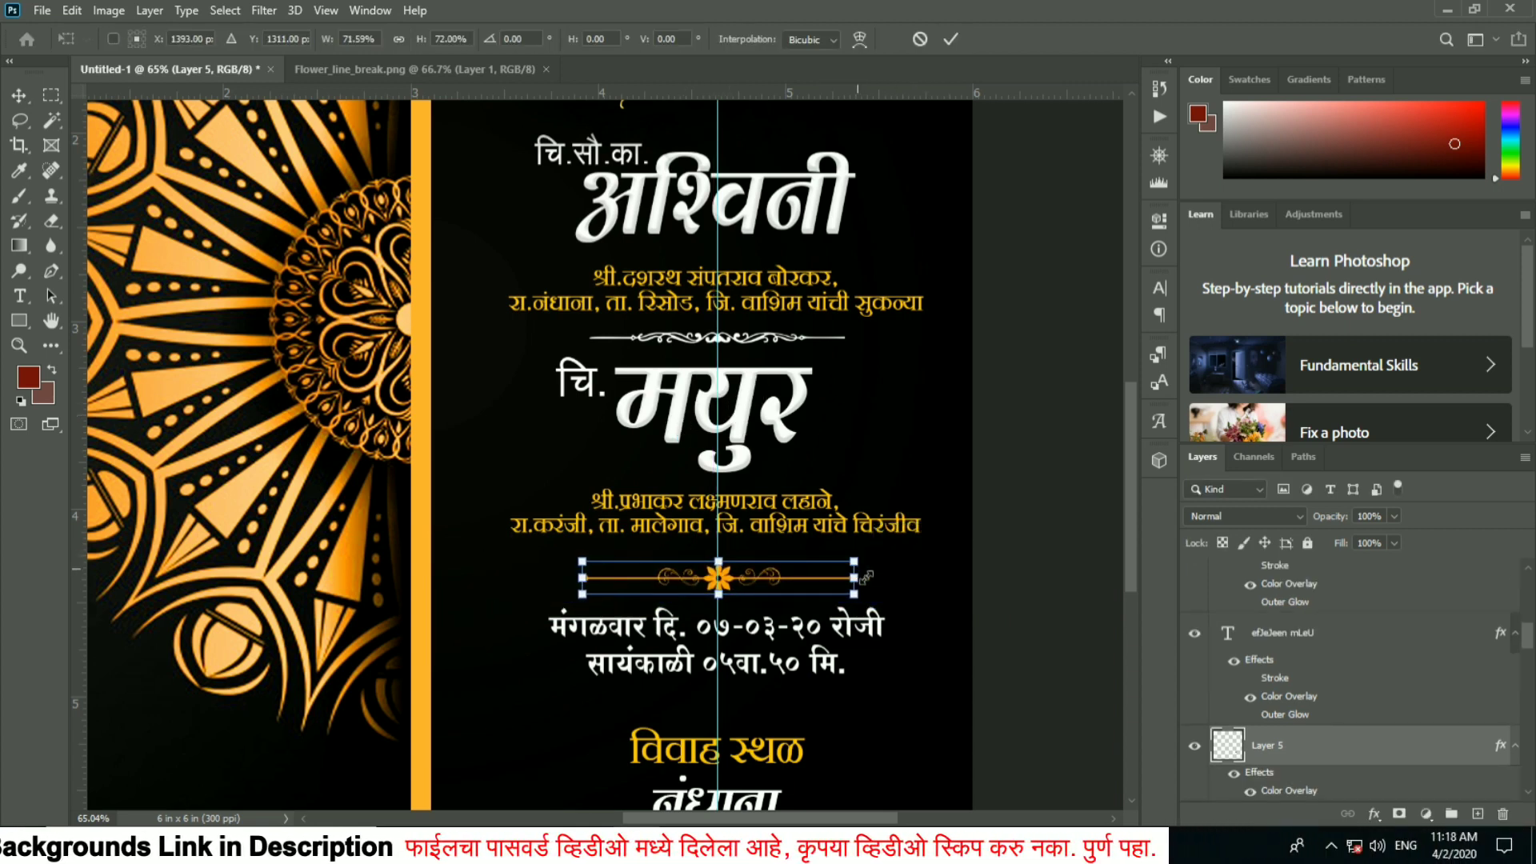
pyautogui.click(951, 39)
pyautogui.scroll(3, 821, 400)
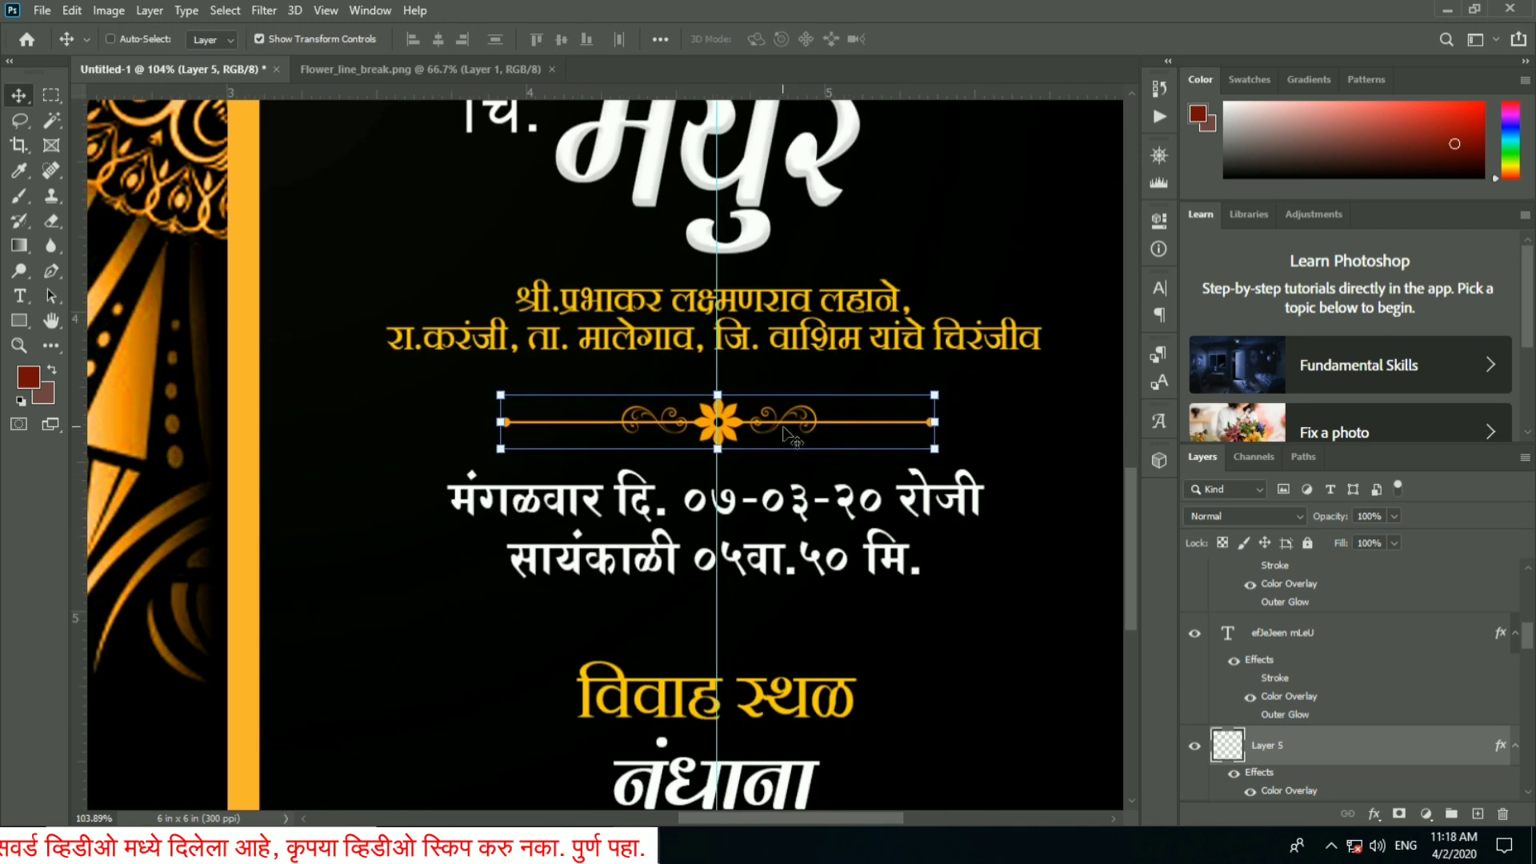
# Alt-drag a copy of the flower divider below the time line.
pyautogui.moveTo(788, 436); pyautogui.dragTo(788, 636)
pyautogui.rightClick(788, 512)
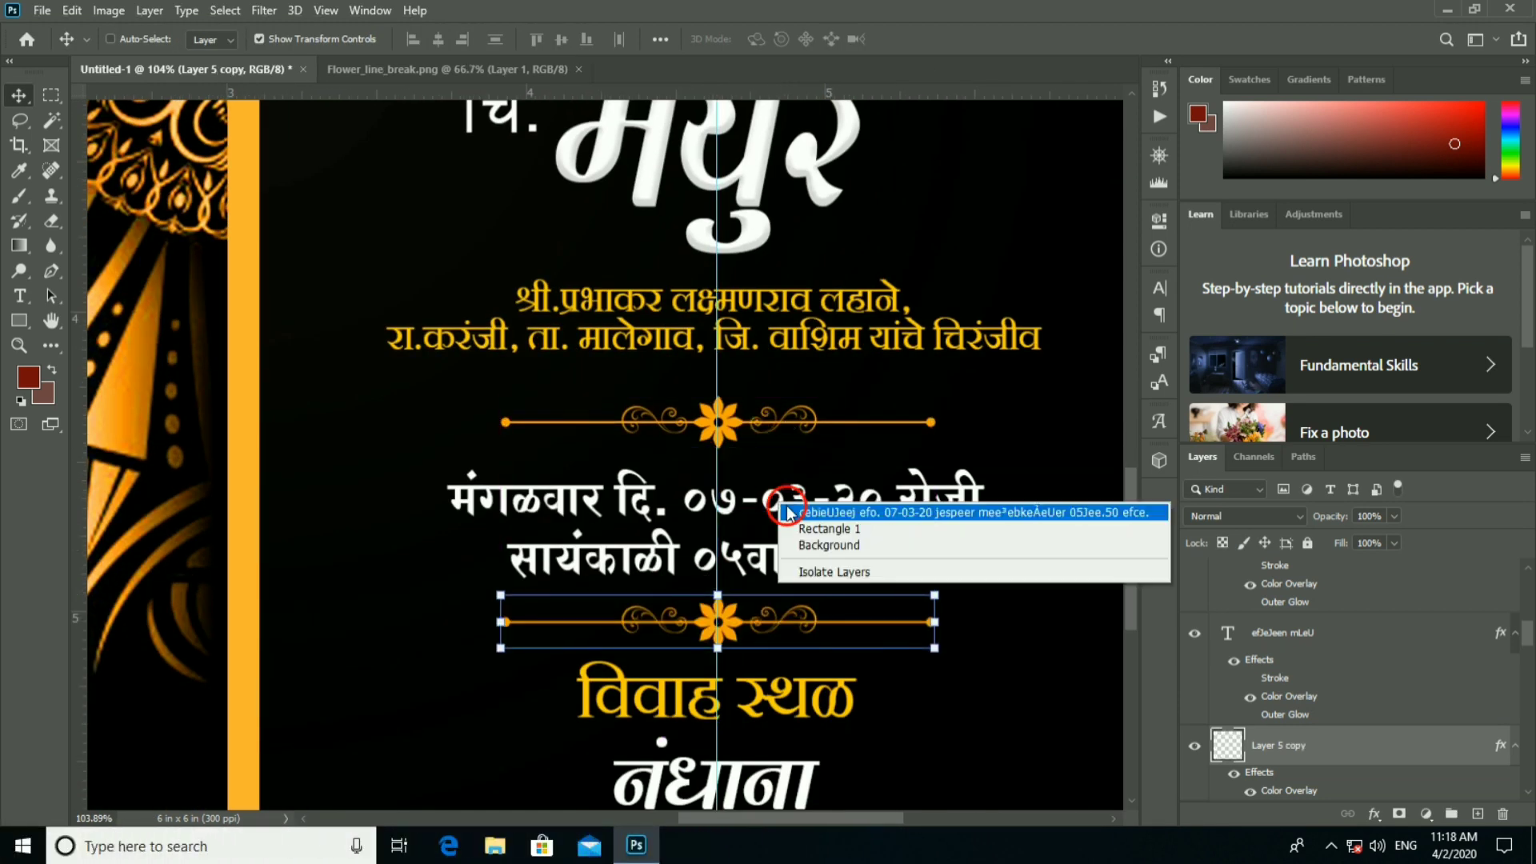
pyautogui.click(788, 512)
pyautogui.scroll(-3, 810, 635)
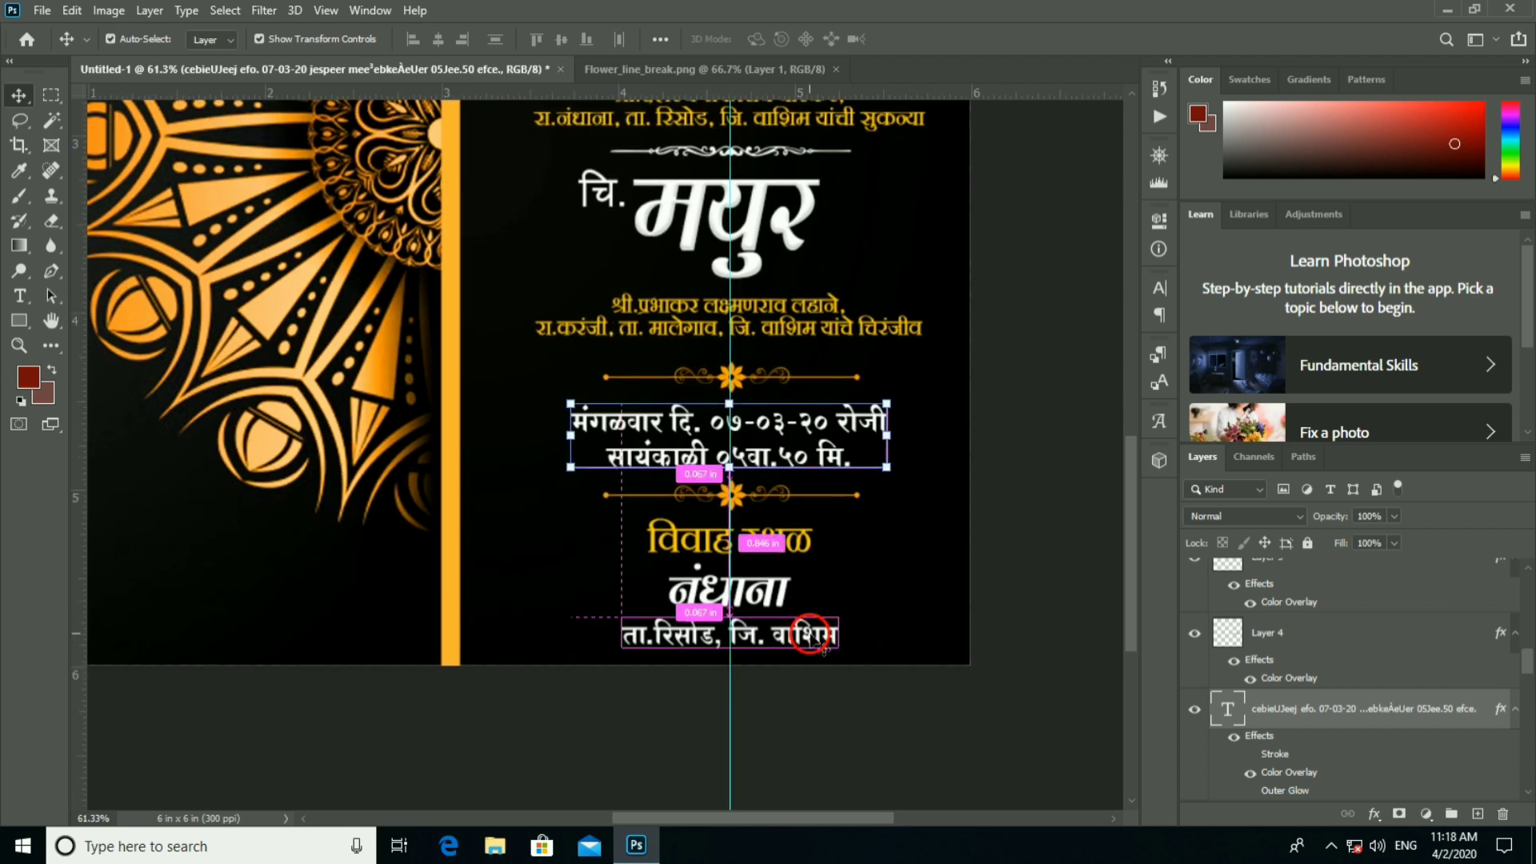
# Check the venue text layers around the new divider, then return to Flower_line_break.png.
pyautogui.click(809, 634)
pyautogui.keyDown('shift'); pyautogui.click(772, 588); pyautogui.keyUp('shift')
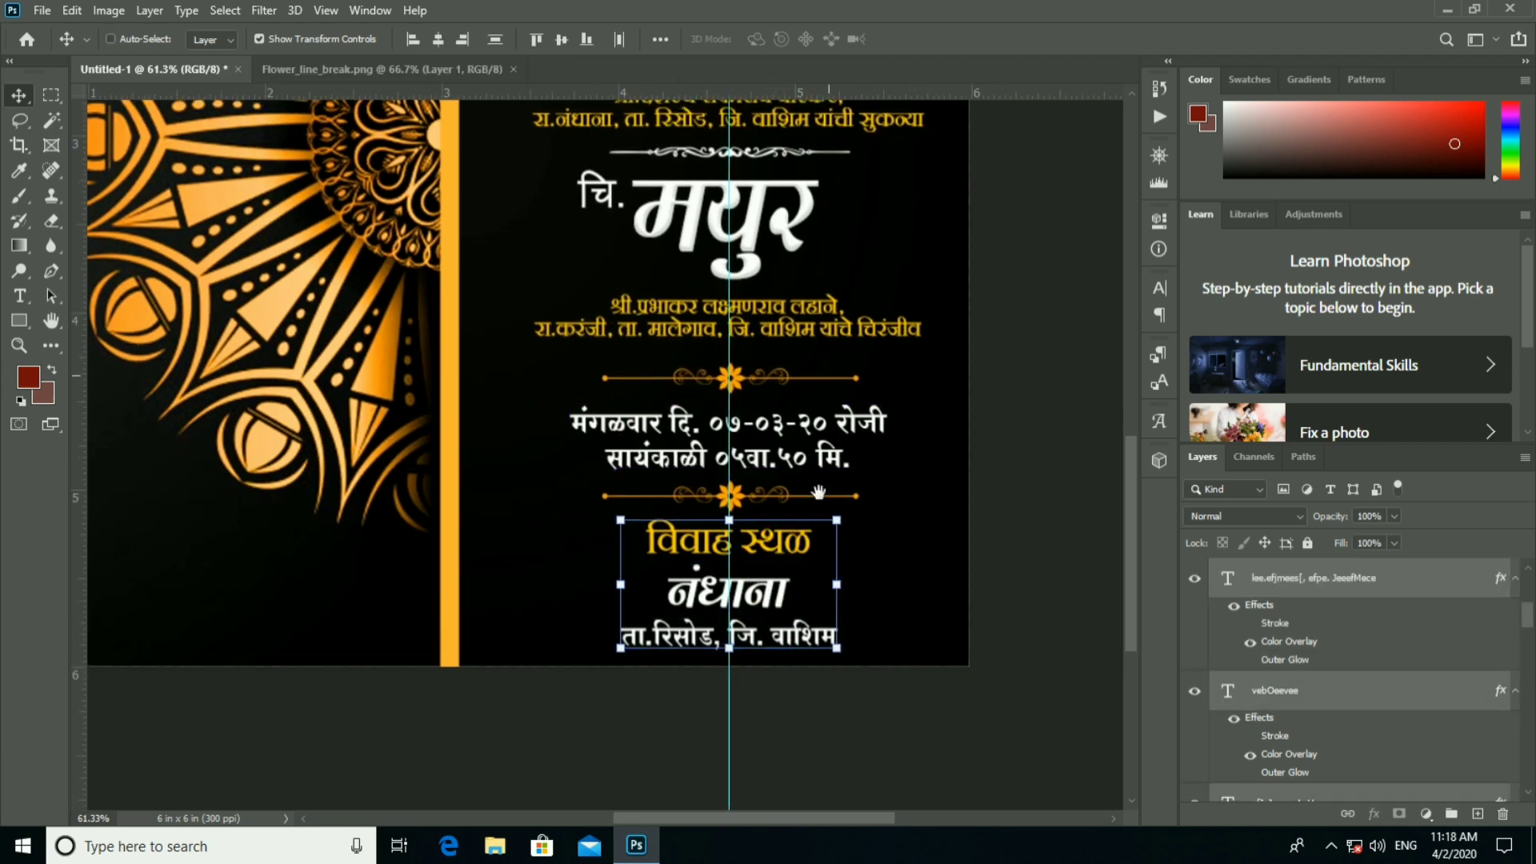
pyautogui.scroll(-3, 782, 546)
pyautogui.scroll(-5, 780, 504)
pyautogui.scroll(-3, 778, 468)
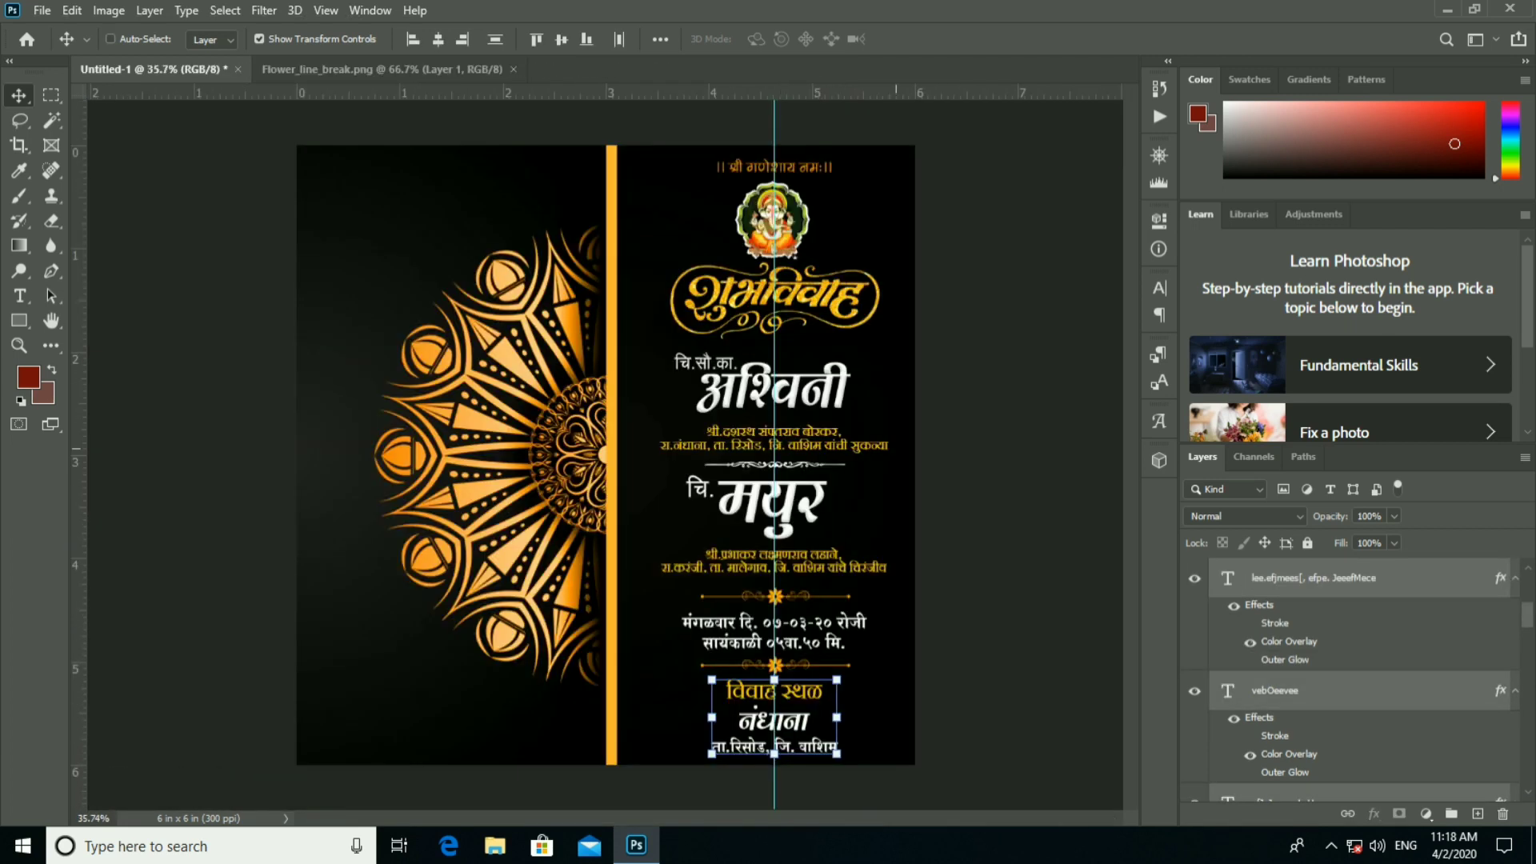
pyautogui.click(1005, 370)
pyautogui.scroll(2, 908, 412)
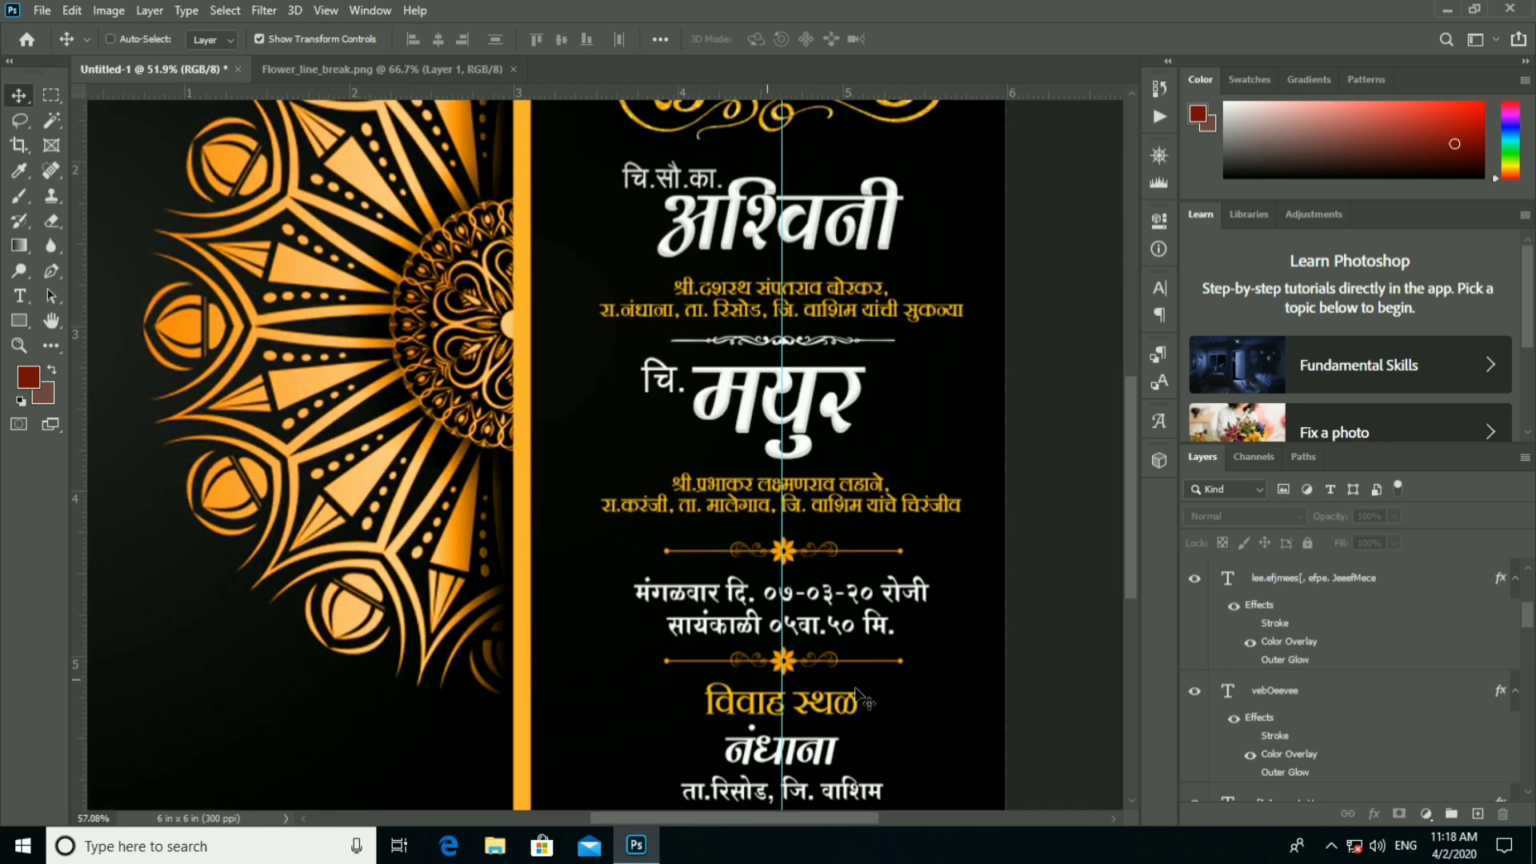
pyautogui.scroll(2, 781, 566)
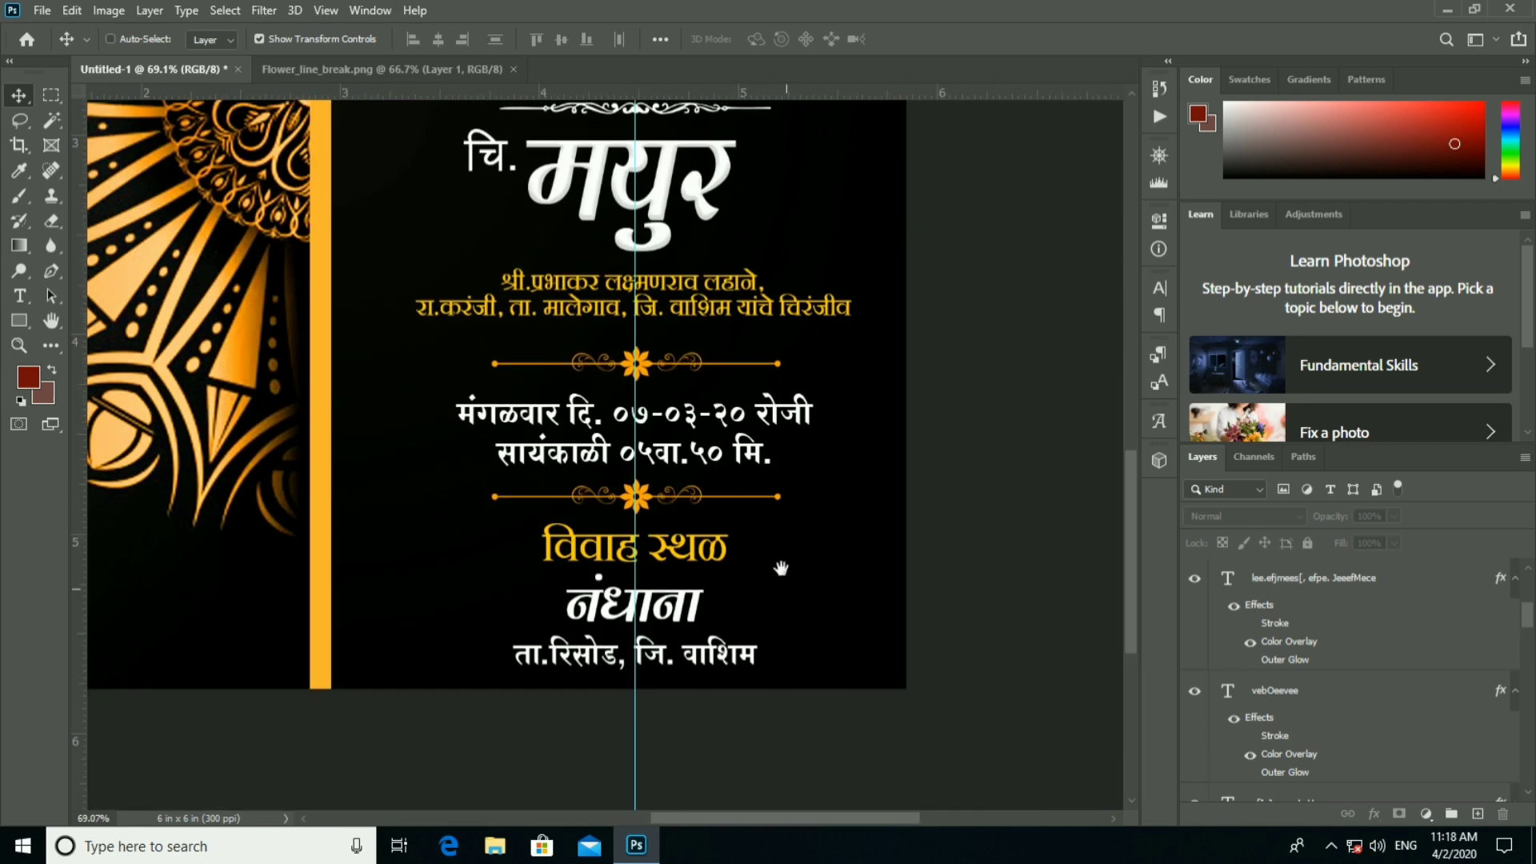
pyautogui.click(358, 69)
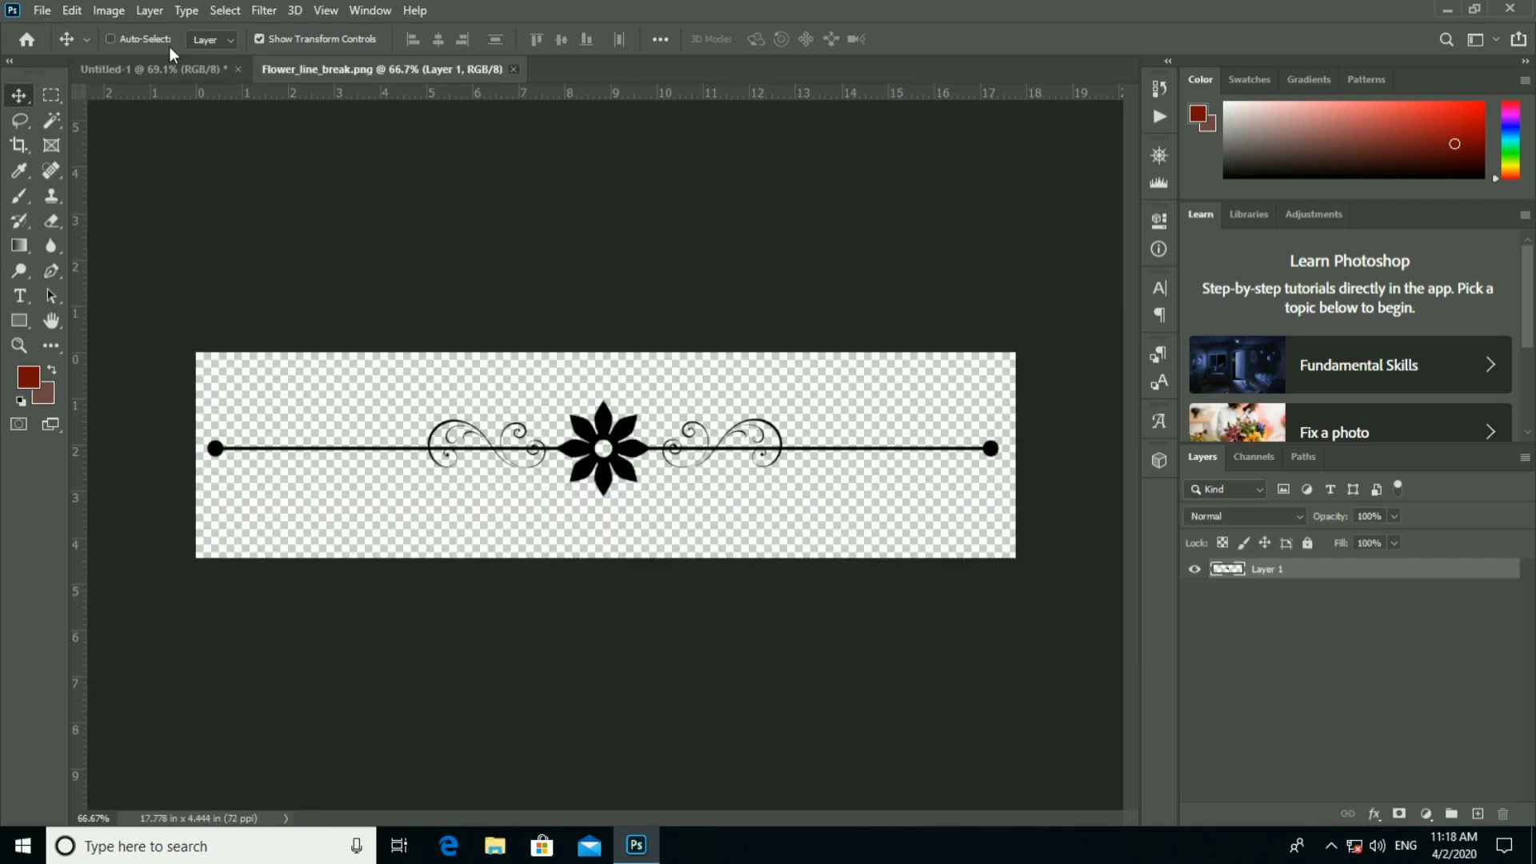
# Open the png-line-design ornament PNG from Png Line and drag it toward the invitation.
pyautogui.click(152, 69)
pyautogui.click(41, 10)
pyautogui.click(56, 55)
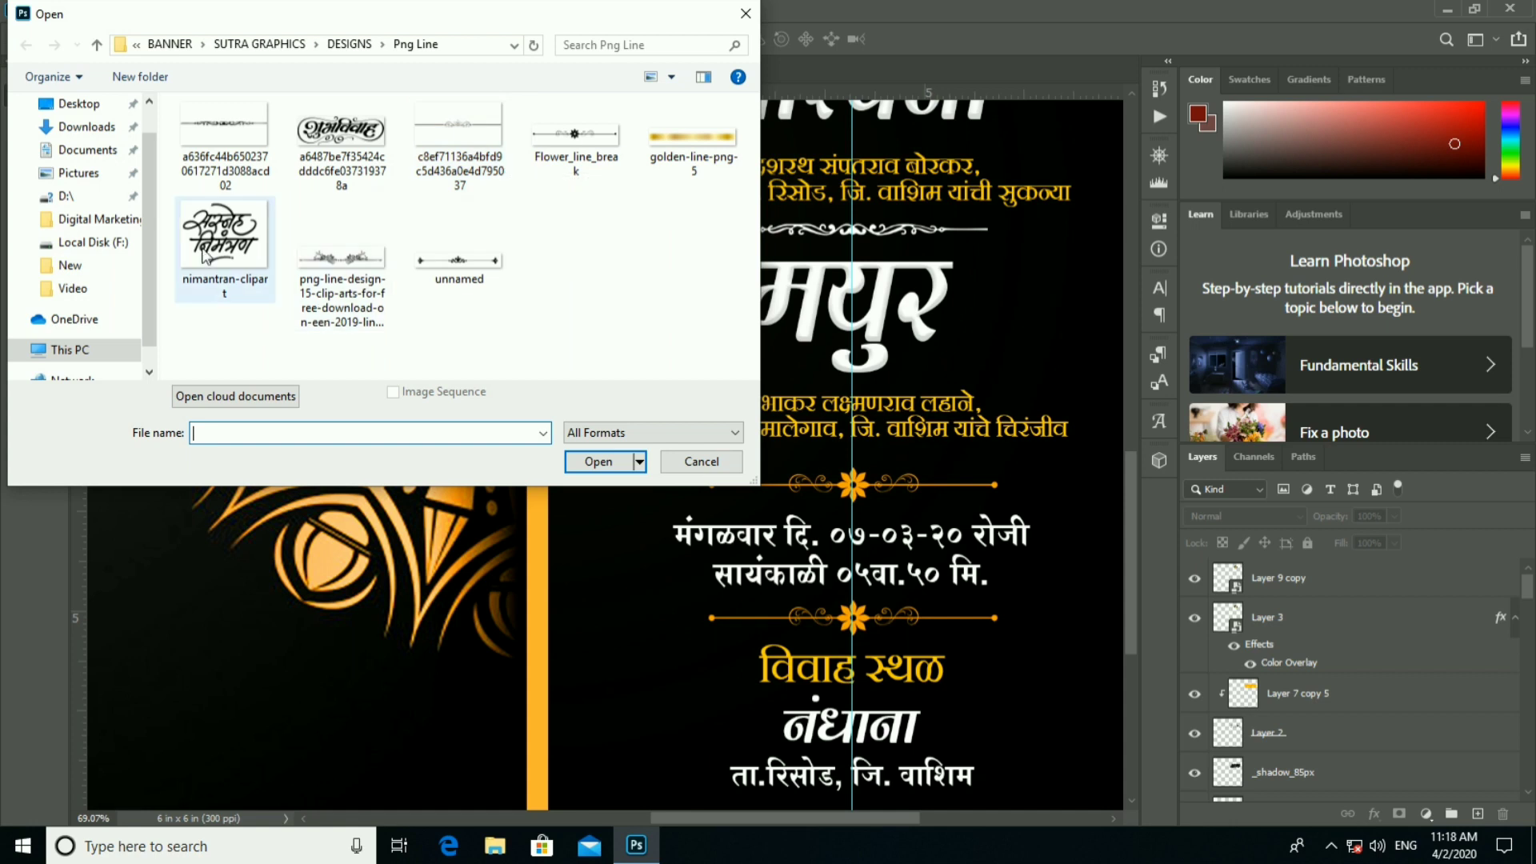
pyautogui.click(342, 256)
pyautogui.click(602, 461)
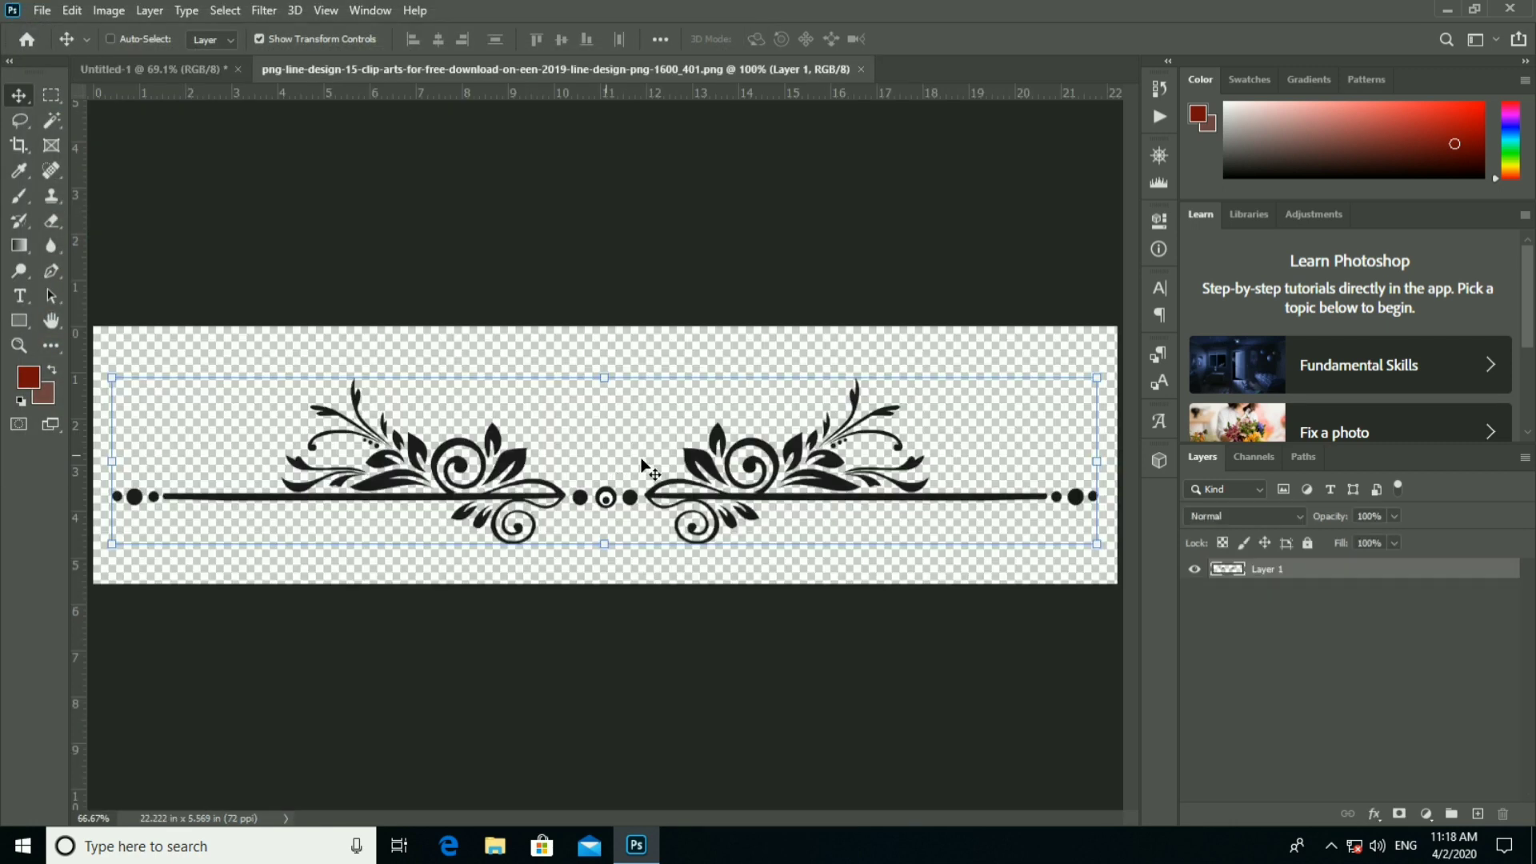
pyautogui.moveTo(644, 465); pyautogui.dragTo(347, 298)
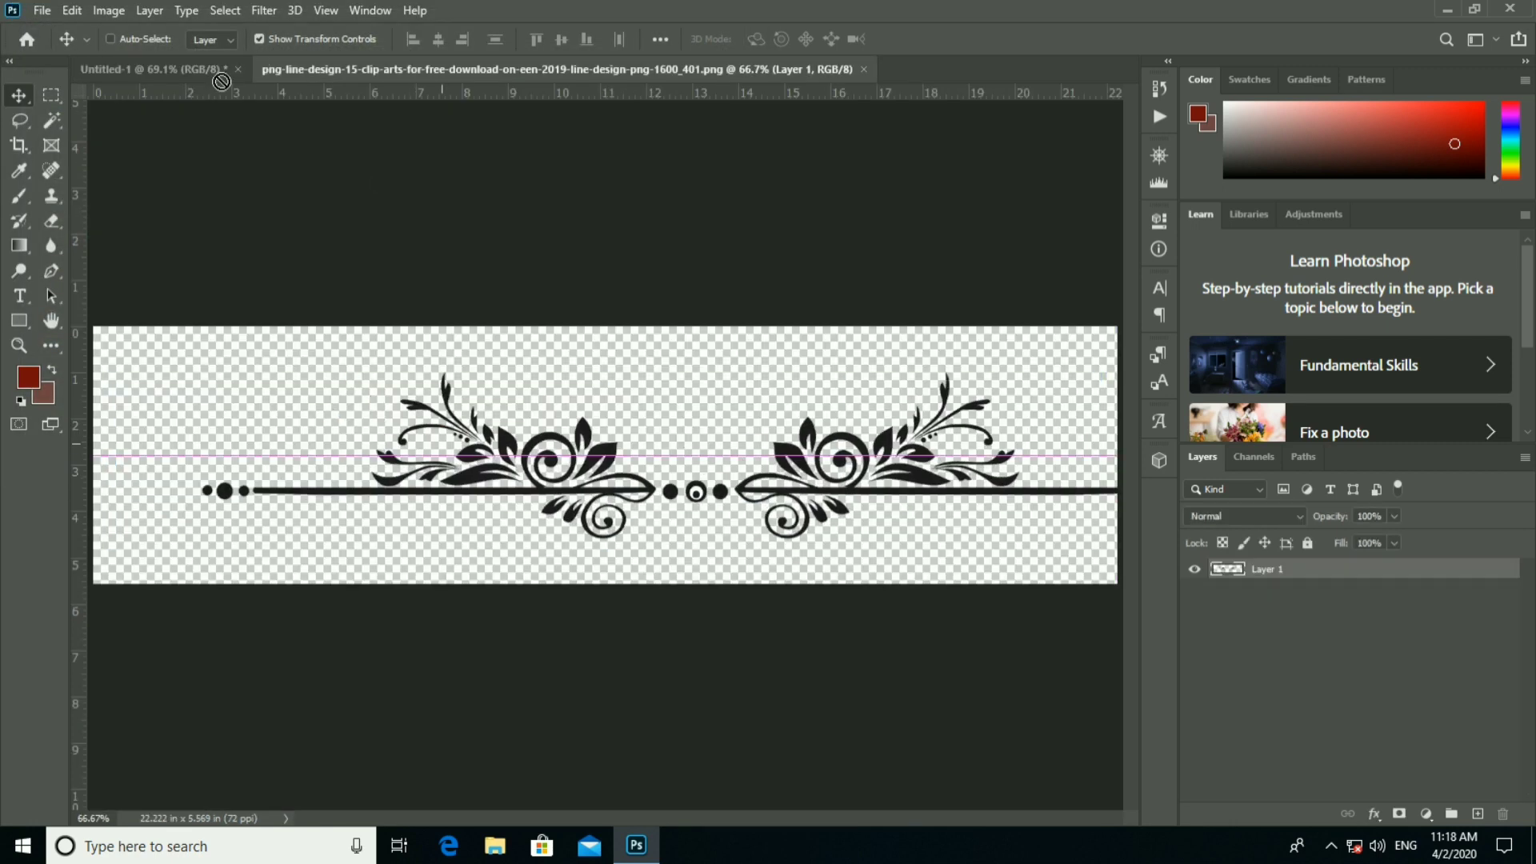
# Move the ornament down to the venue area and erase its left part with a marquee.
pyautogui.scroll(-2, 346, 298)
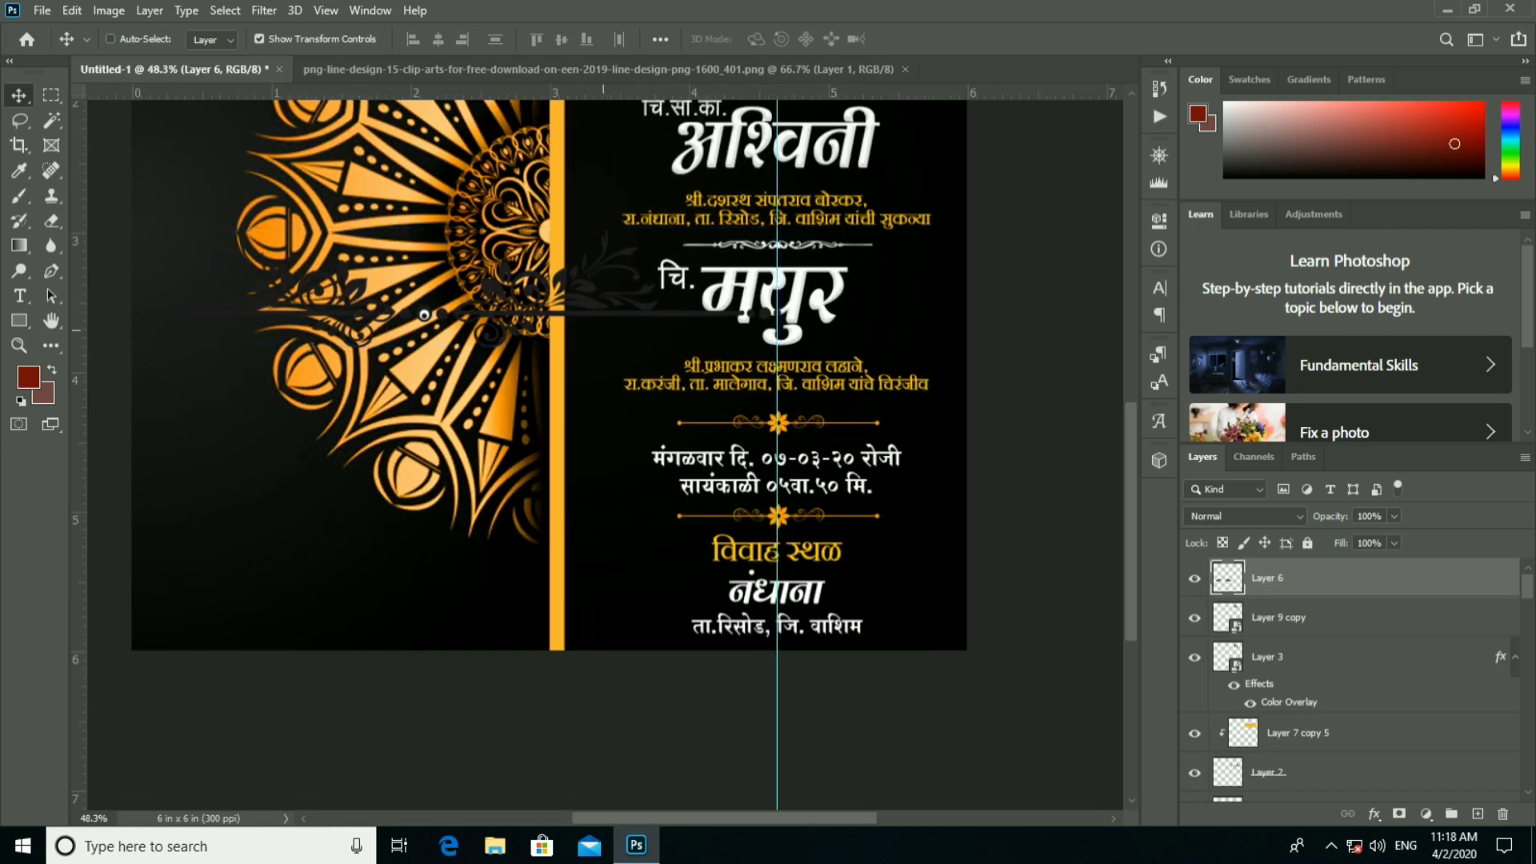
pyautogui.moveTo(768, 320); pyautogui.dragTo(840, 720)
pyautogui.scroll(1, 844, 594)
pyautogui.scroll(1, 844, 594)
pyautogui.scroll(1, 836, 568)
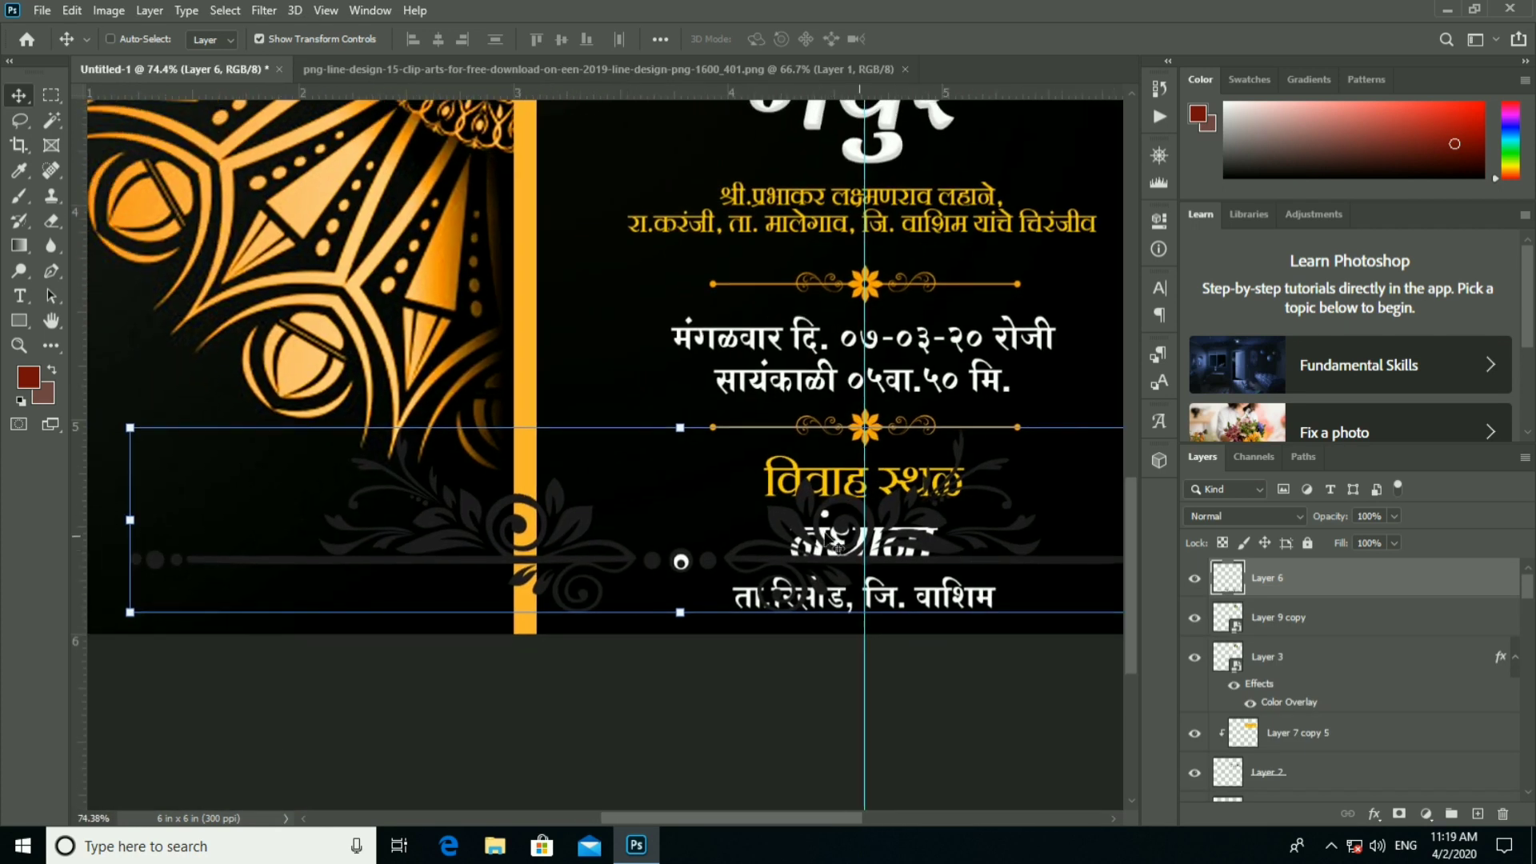
pyautogui.scroll(1, 832, 556)
pyautogui.click(51, 94)
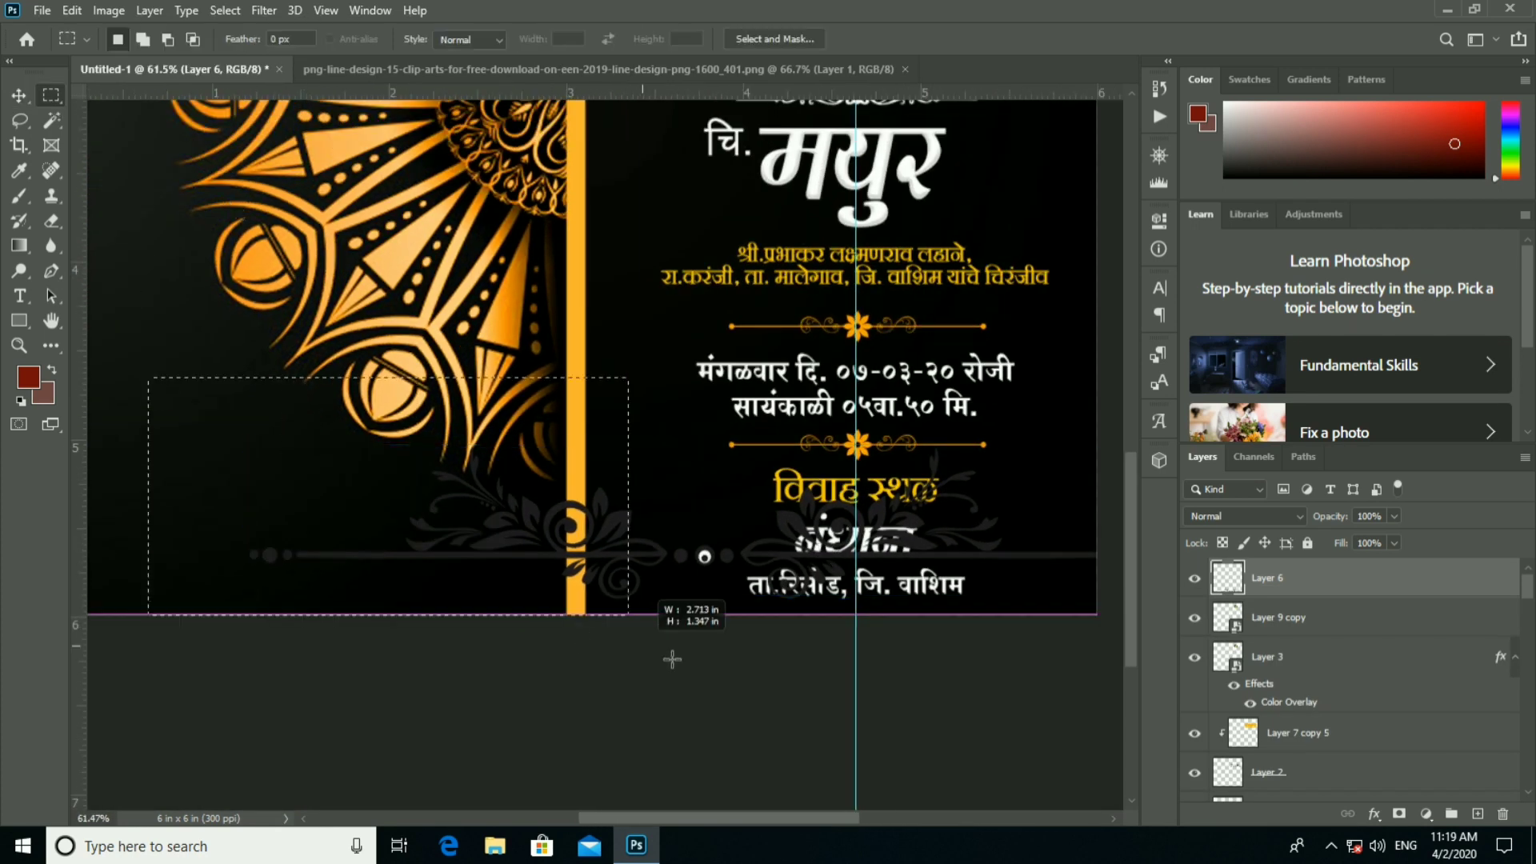
pyautogui.press('Delete')
pyautogui.hotkey('ctrl', 'd')
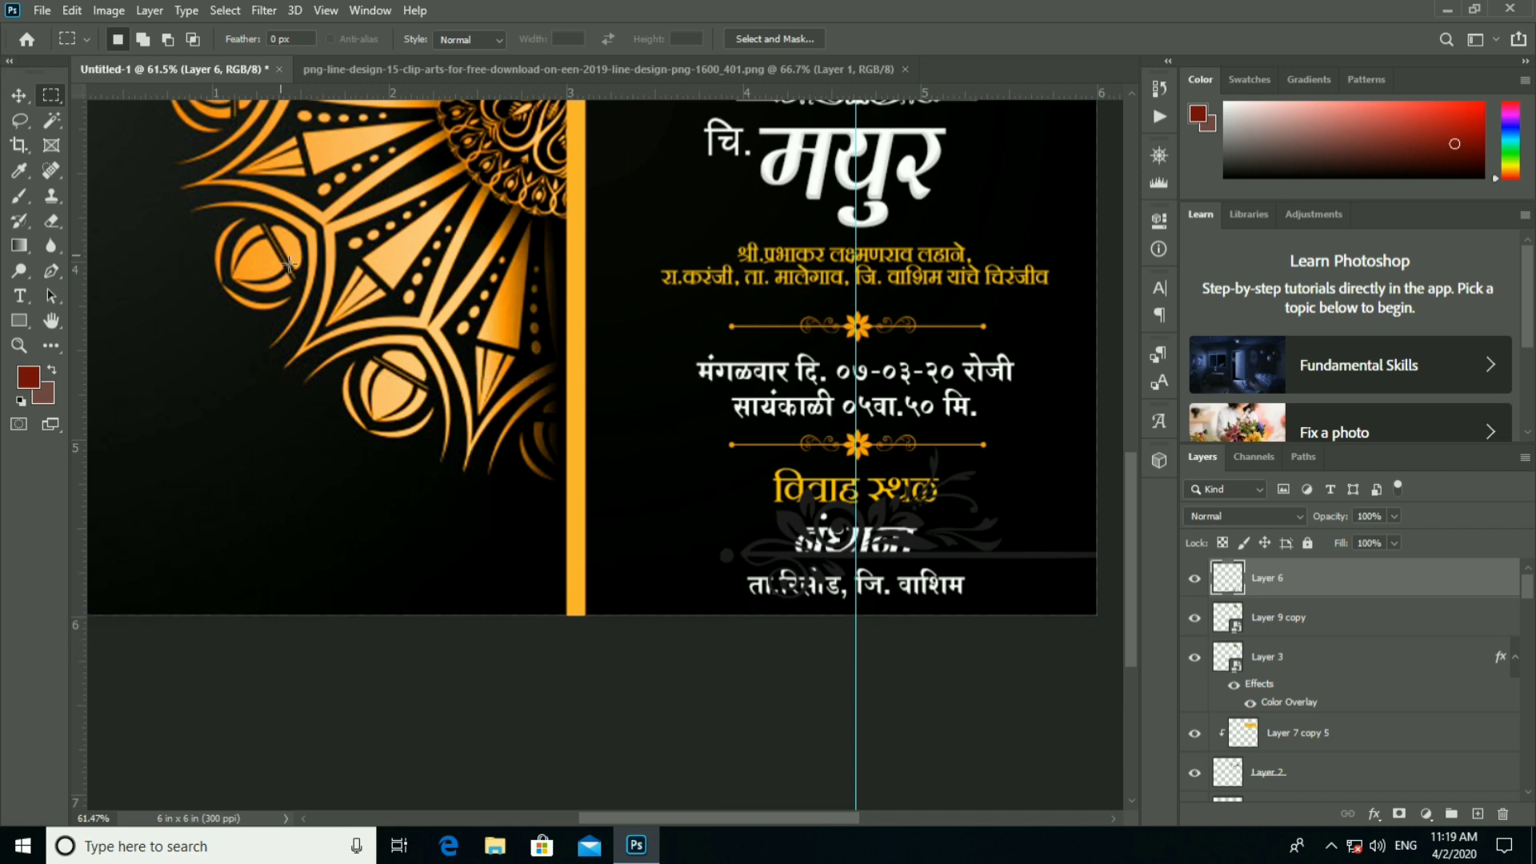
# Scale the ornament to about 28% and place it beside the विवाह स्थळ heading.
pyautogui.scroll(5, 956, 536)
pyautogui.scroll(-2, 967, 521)
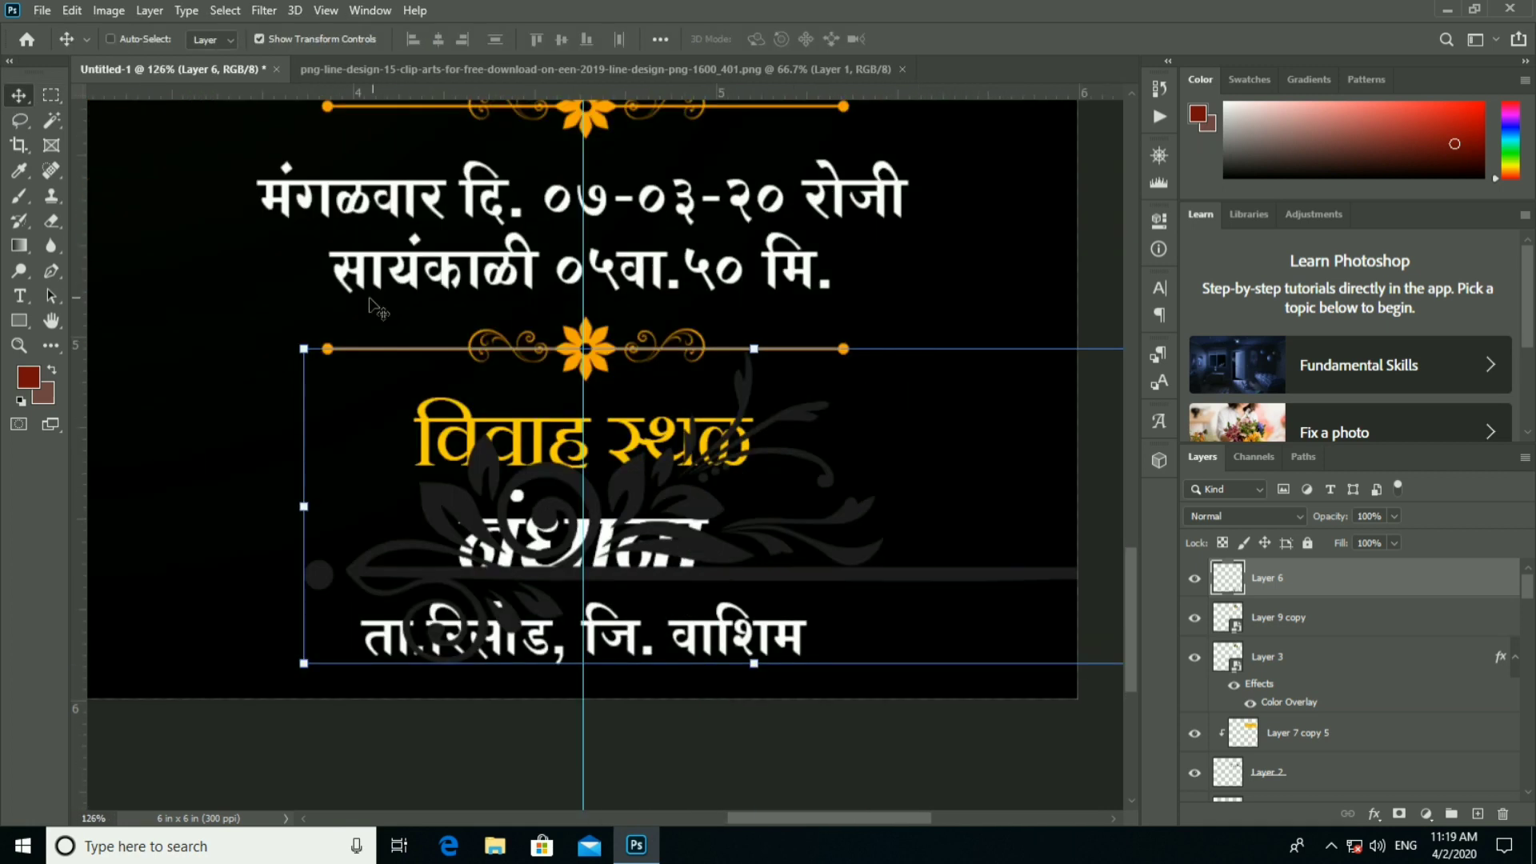
pyautogui.moveTo(305, 350); pyautogui.dragTo(628, 576)
pyautogui.moveTo(692, 620); pyautogui.dragTo(768, 500)
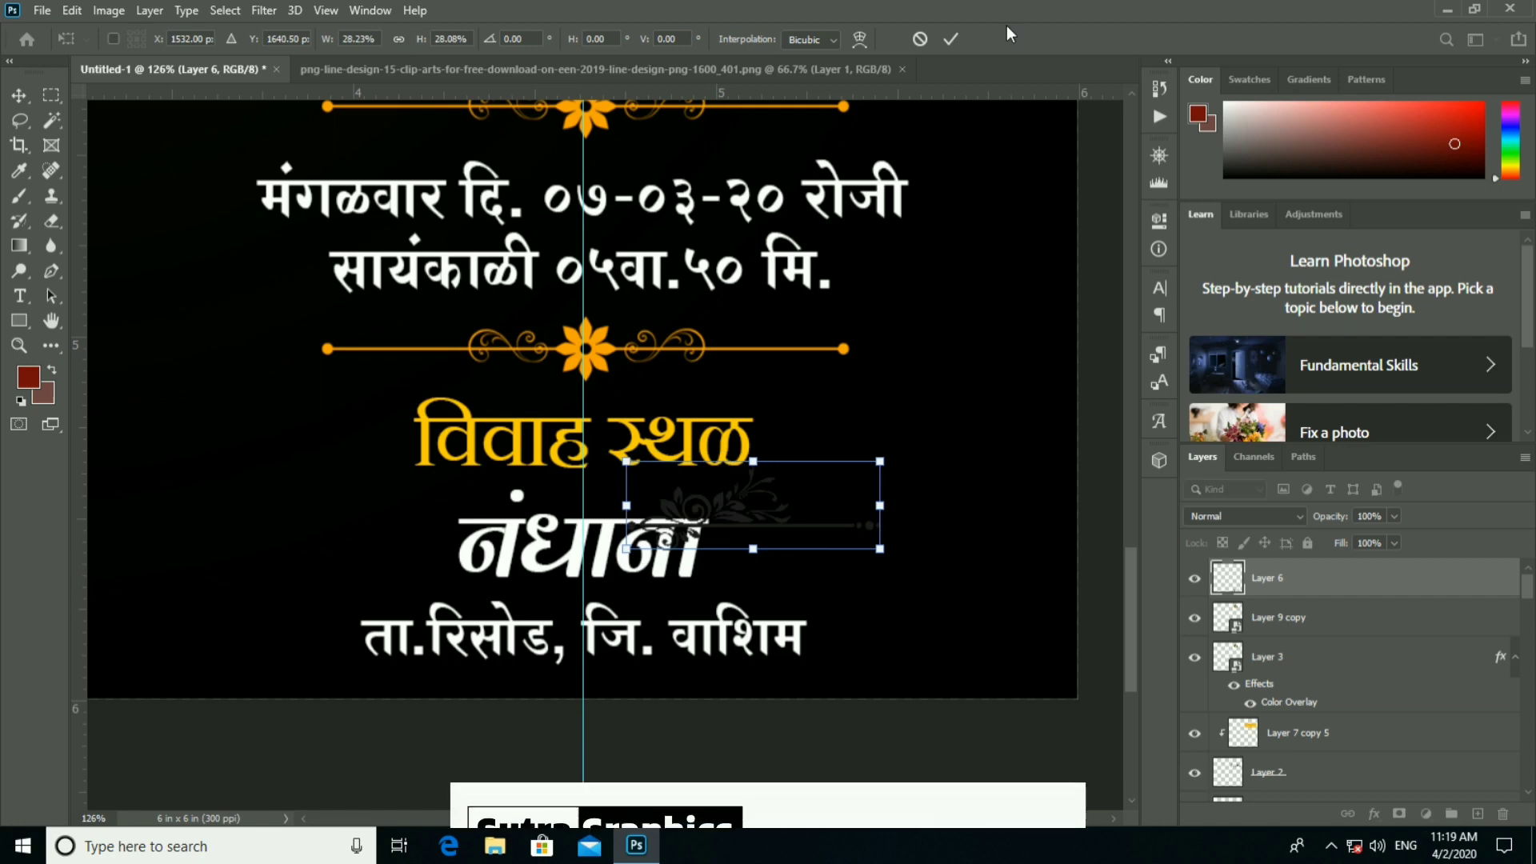
pyautogui.click(949, 39)
pyautogui.moveTo(738, 362); pyautogui.dragTo(890, 282)
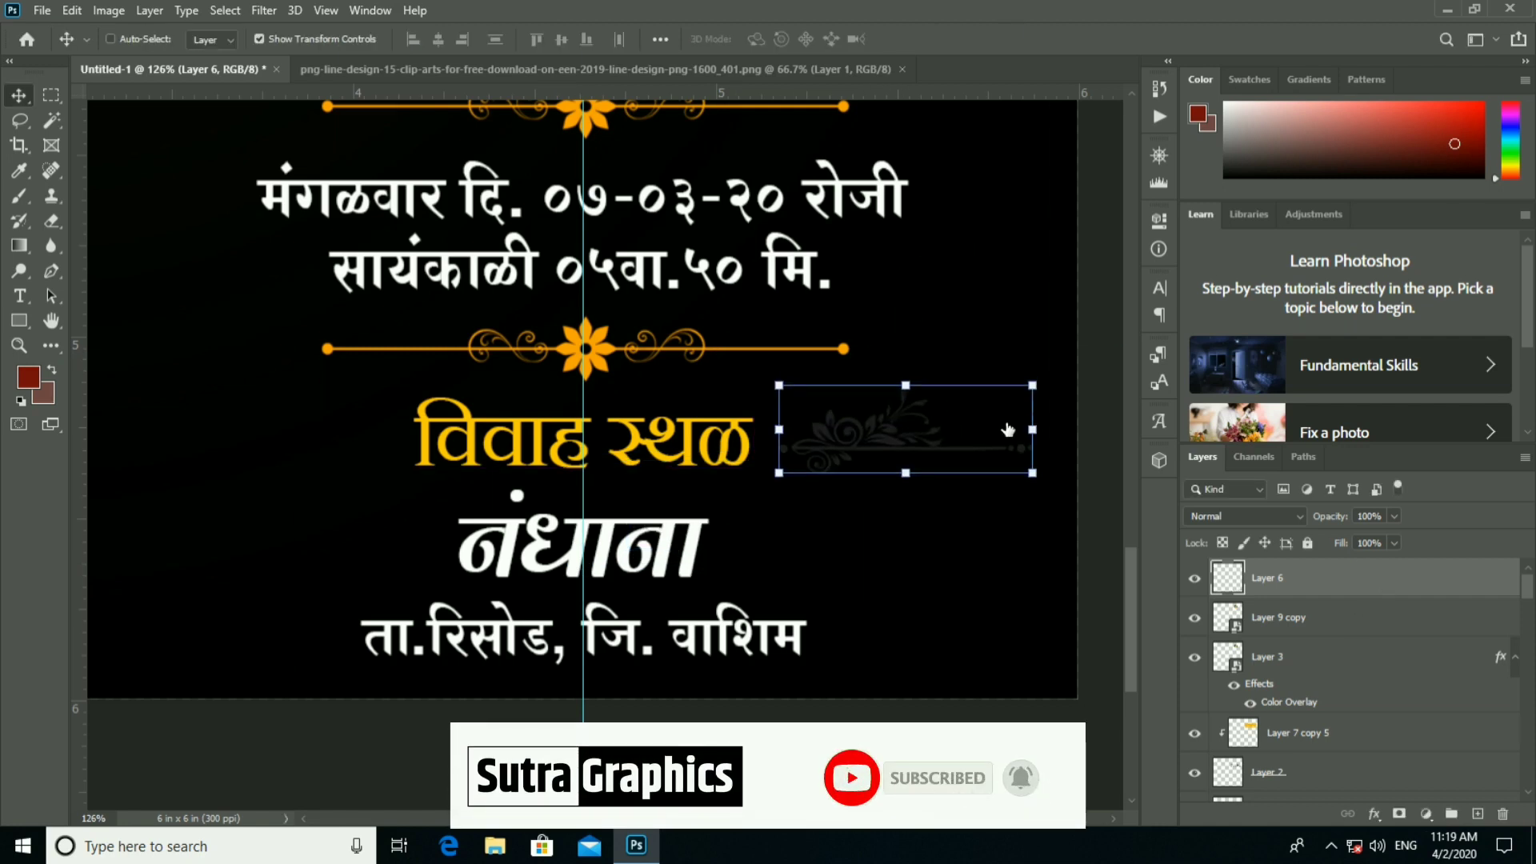
# Give the ornament a yellow ffcc00 Color Overlay and shrink it slightly.
pyautogui.doubleClick(1008, 430)
pyautogui.click(835, 436)
pyautogui.click(1231, 247)
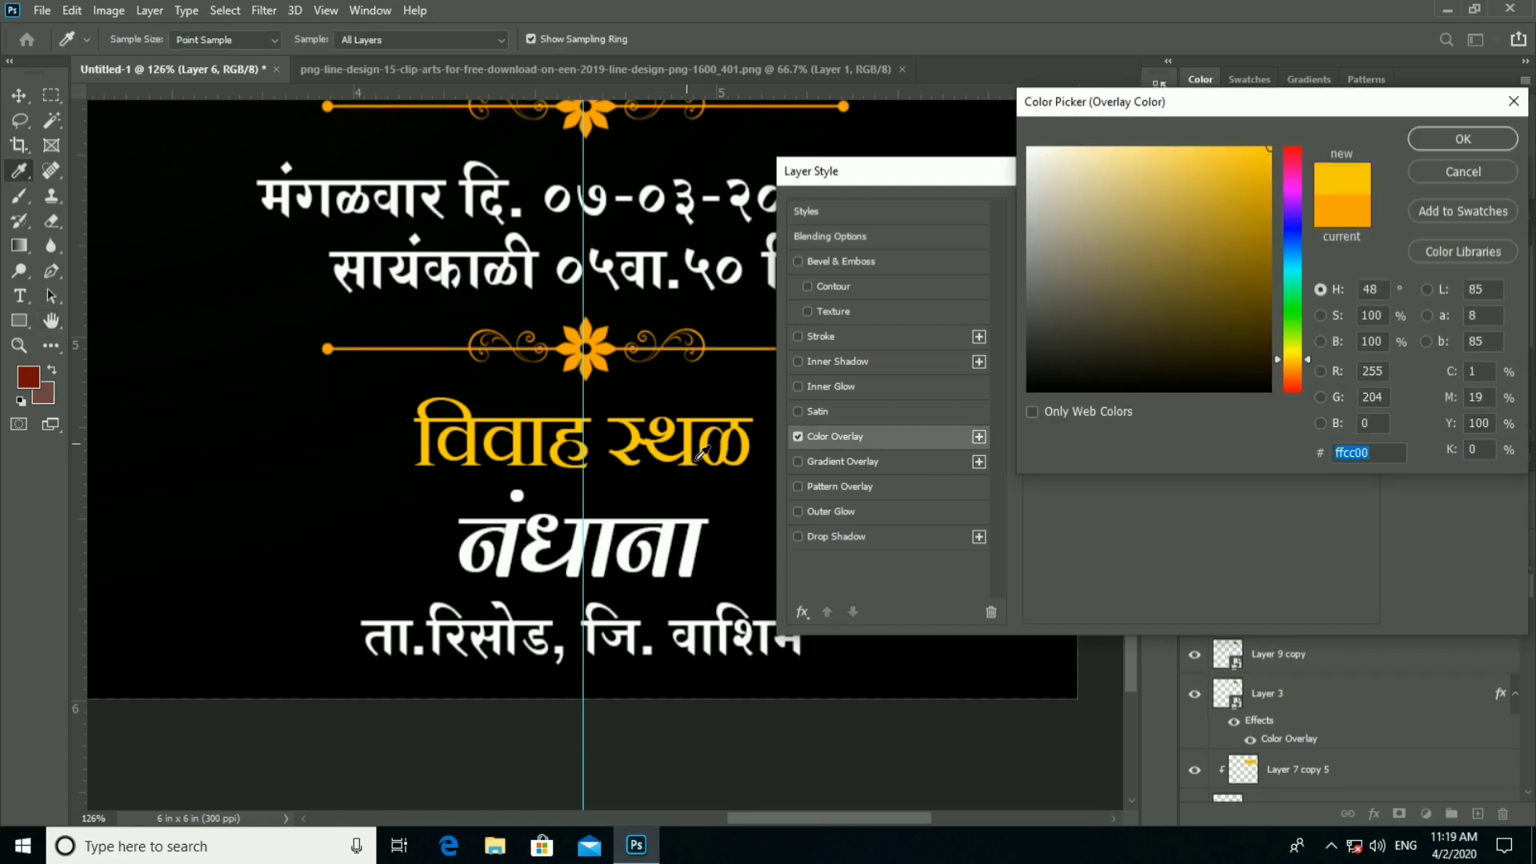
pyautogui.click(1418, 139)
pyautogui.click(1440, 210)
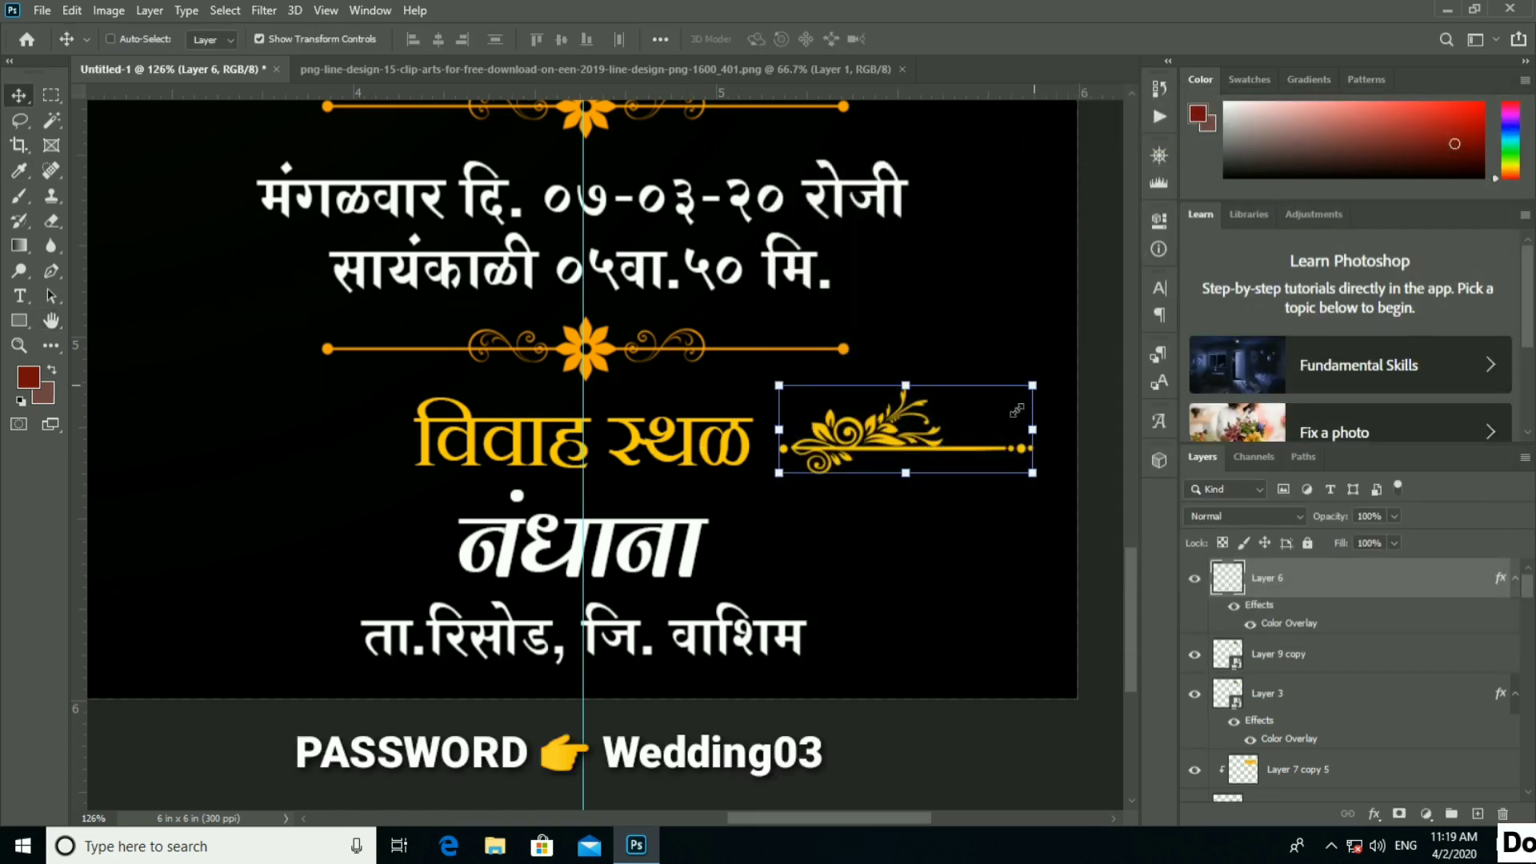
pyautogui.moveTo(1016, 411)
pyautogui.mouseDown()
pyautogui.moveTo(862, 440)
pyautogui.moveTo(332, 412)
pyautogui.mouseUp()
pyautogui.click(954, 42)
# Flip the ornament copy horizontally for the left side of the heading.
pyautogui.hotkey('ctrl', 't')
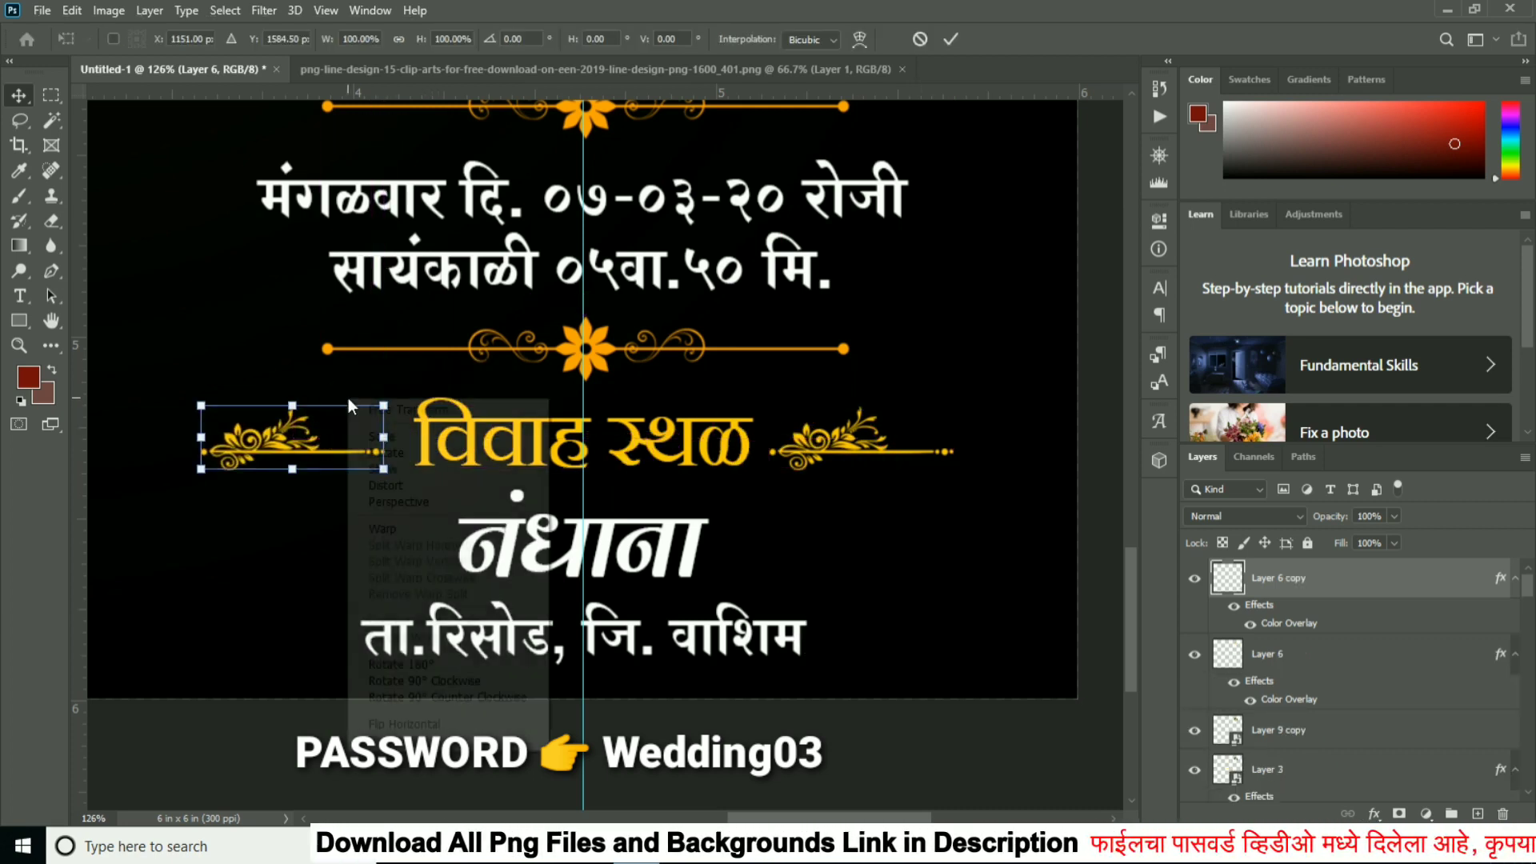
pyautogui.rightClick(348, 398)
pyautogui.click(384, 720)
pyautogui.click(950, 38)
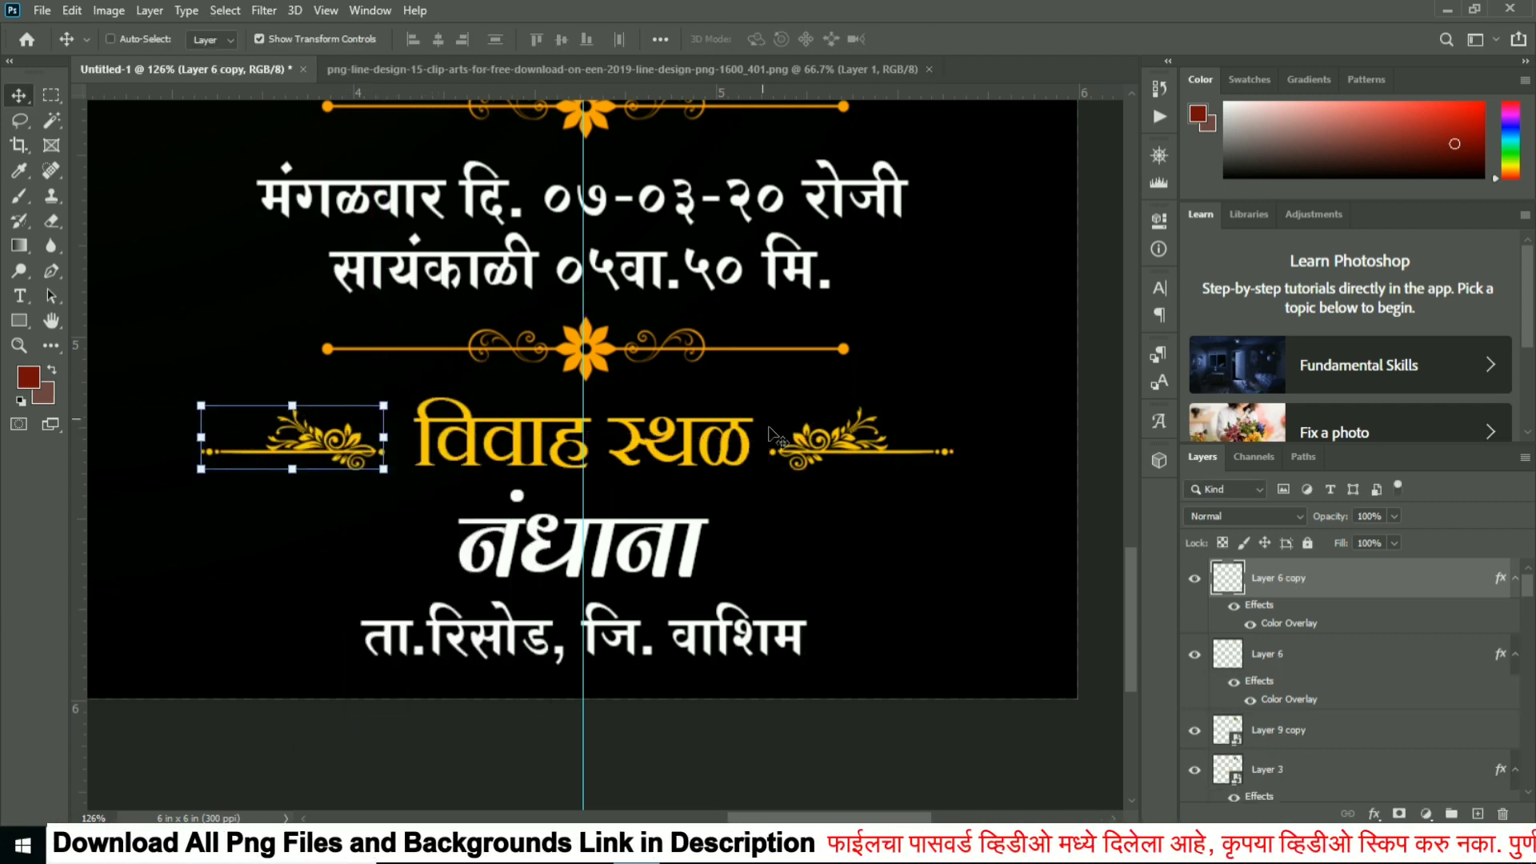
pyautogui.press('Right')
pyautogui.press('Right')
pyautogui.press('Right')
pyautogui.keyDown('ctrl'); pyautogui.click(689, 544); pyautogui.keyUp('ctrl')
# Enlarge the golden शुभविवाह title artwork to about 105%.
pyautogui.scroll(-3, 849, 436)
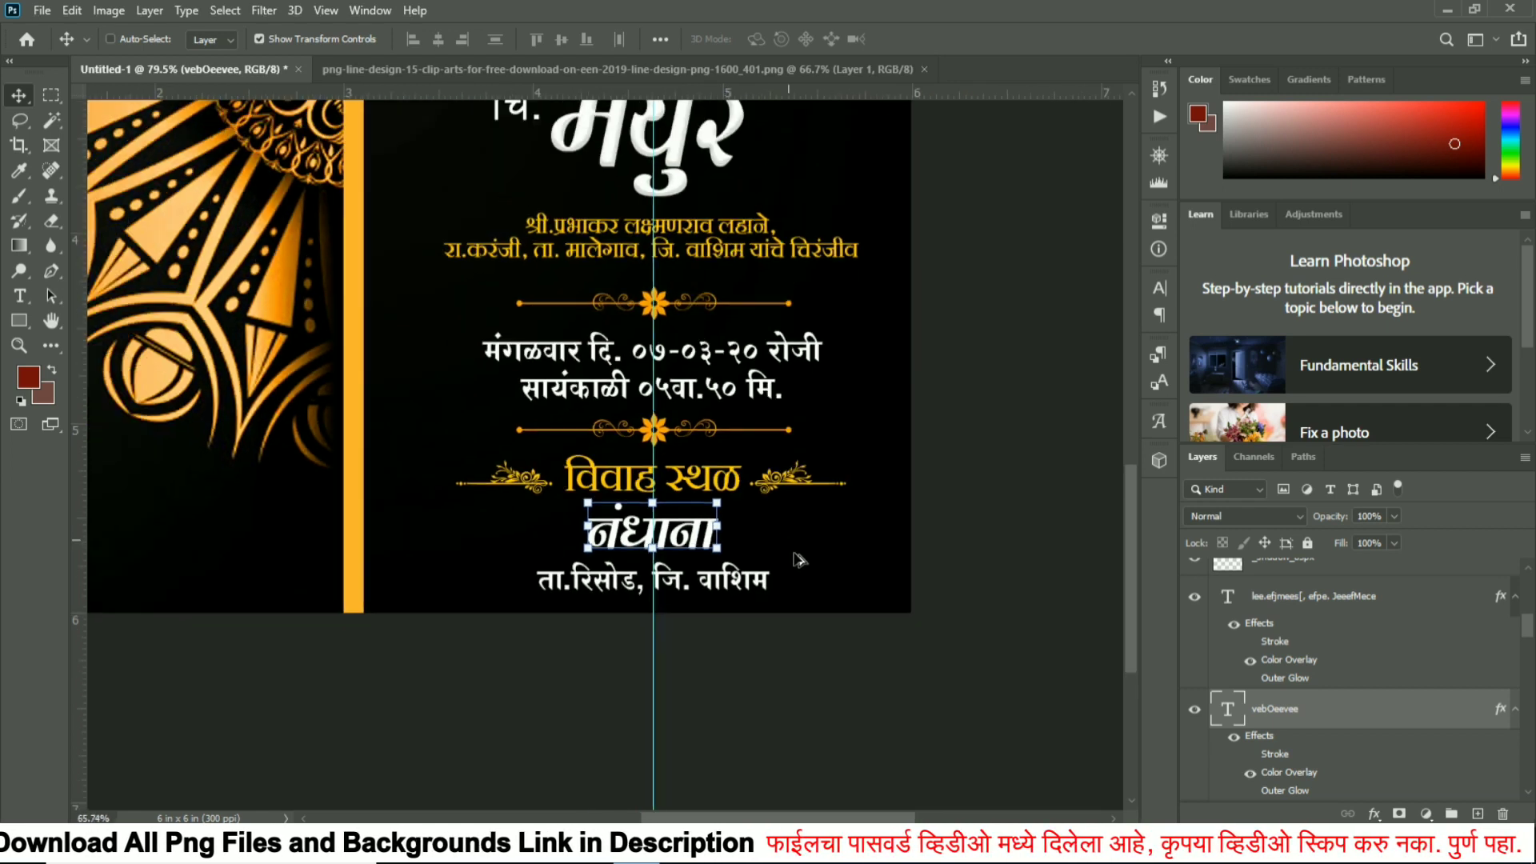
pyautogui.scroll(-3, 850, 436)
pyautogui.scroll(-2, 849, 436)
pyautogui.keyDown('ctrl'); pyautogui.click(880, 320); pyautogui.keyUp('ctrl')
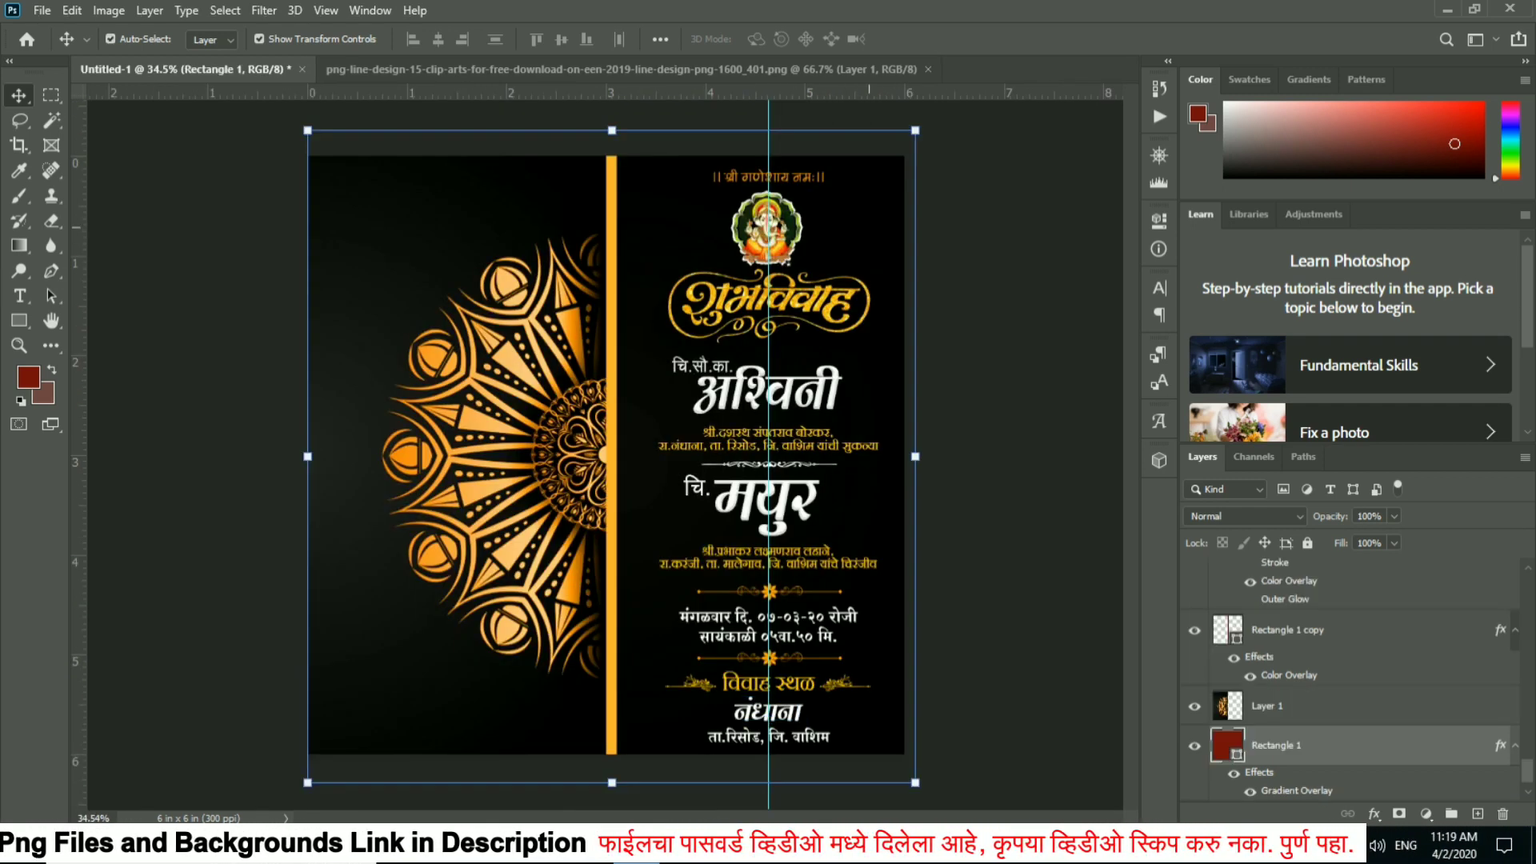
pyautogui.scroll(3, 908, 298)
pyautogui.scroll(1, 908, 298)
pyautogui.keyDown('ctrl'); pyautogui.click(893, 324); pyautogui.keyUp('ctrl')
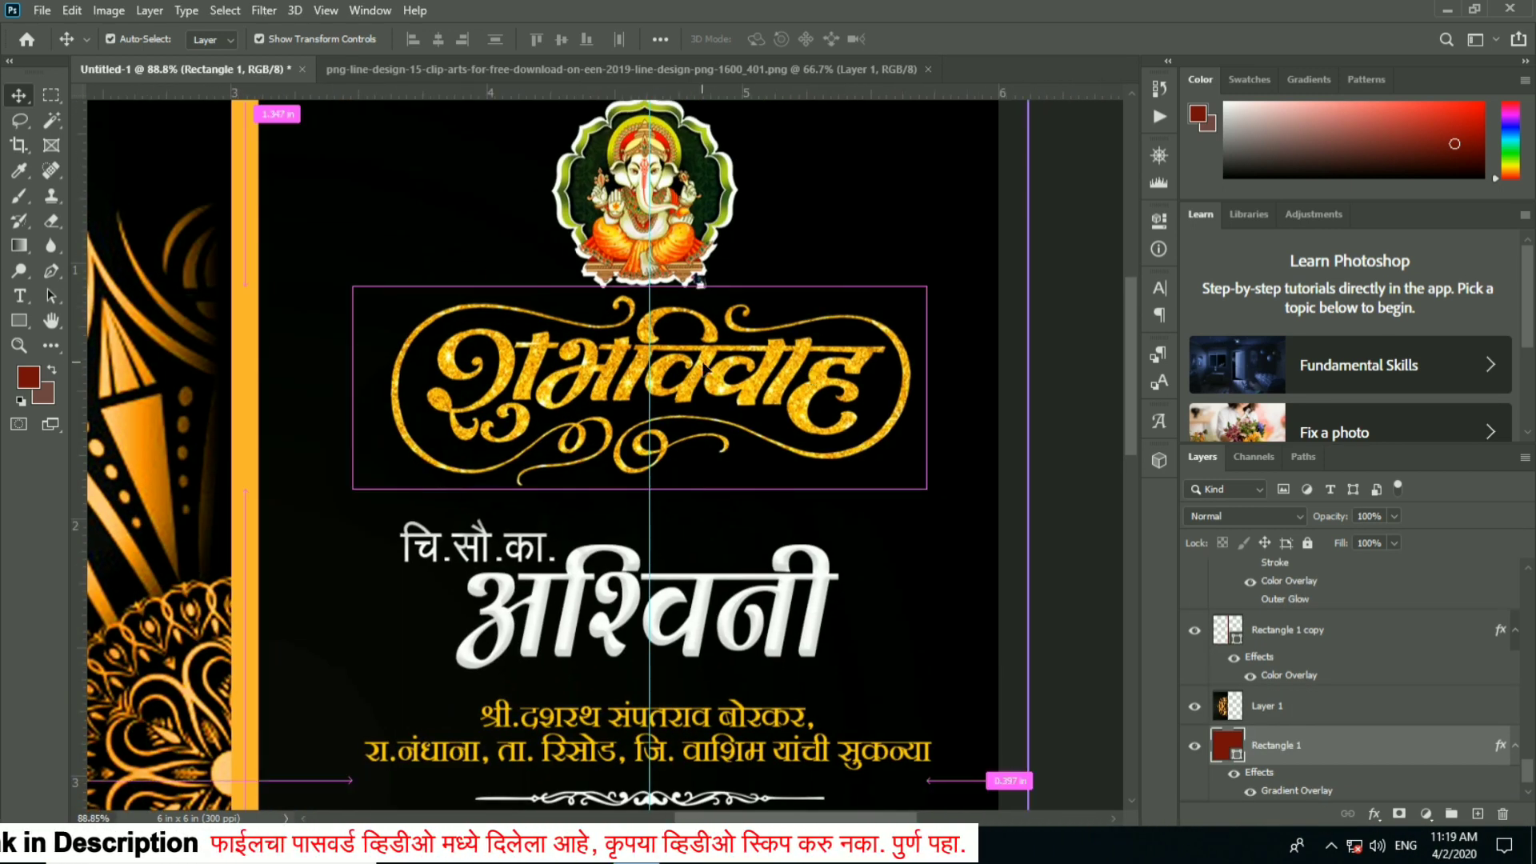
pyautogui.moveTo(979, 304); pyautogui.dragTo(995, 297)
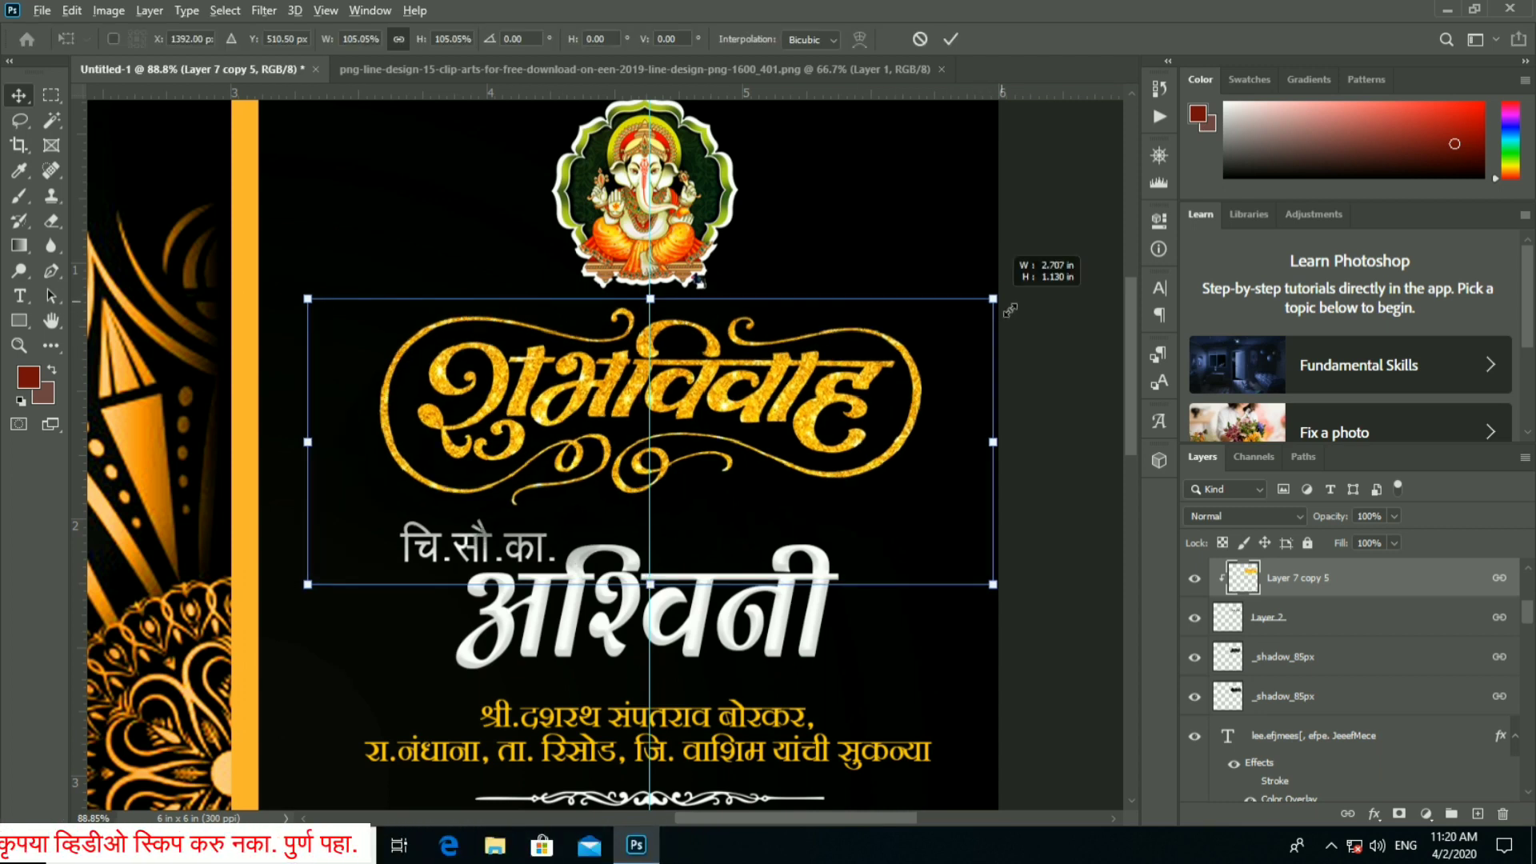
pyautogui.click(949, 39)
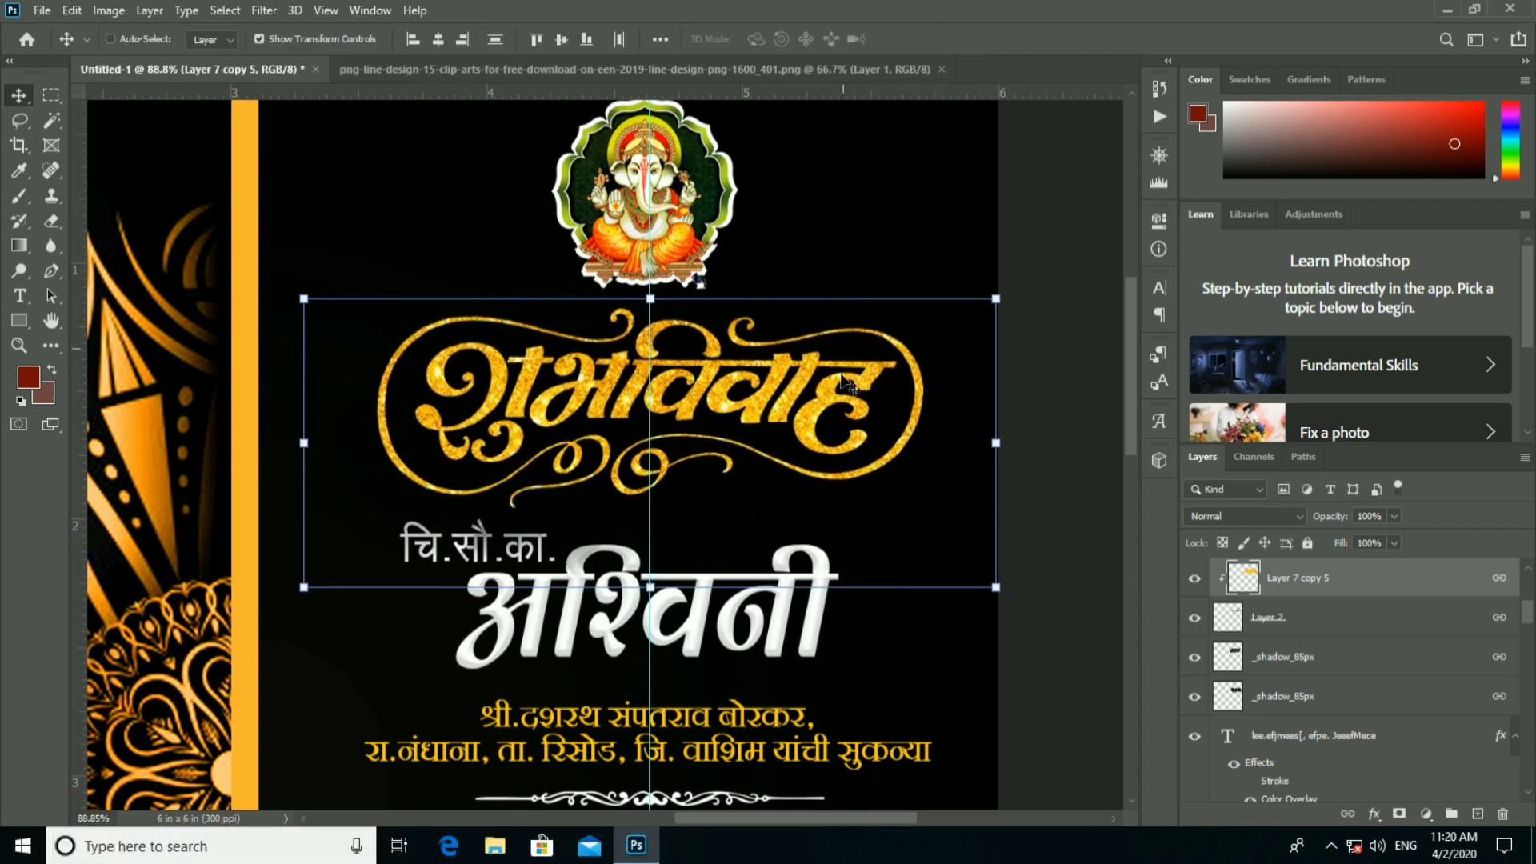
# Select the bevelled white name text layer from the stacked layers under the name.
pyautogui.keyDown('ctrl'); pyautogui.click(429, 555); pyautogui.keyUp('ctrl')
pyautogui.rightClick(430, 555)
pyautogui.click(496, 558)
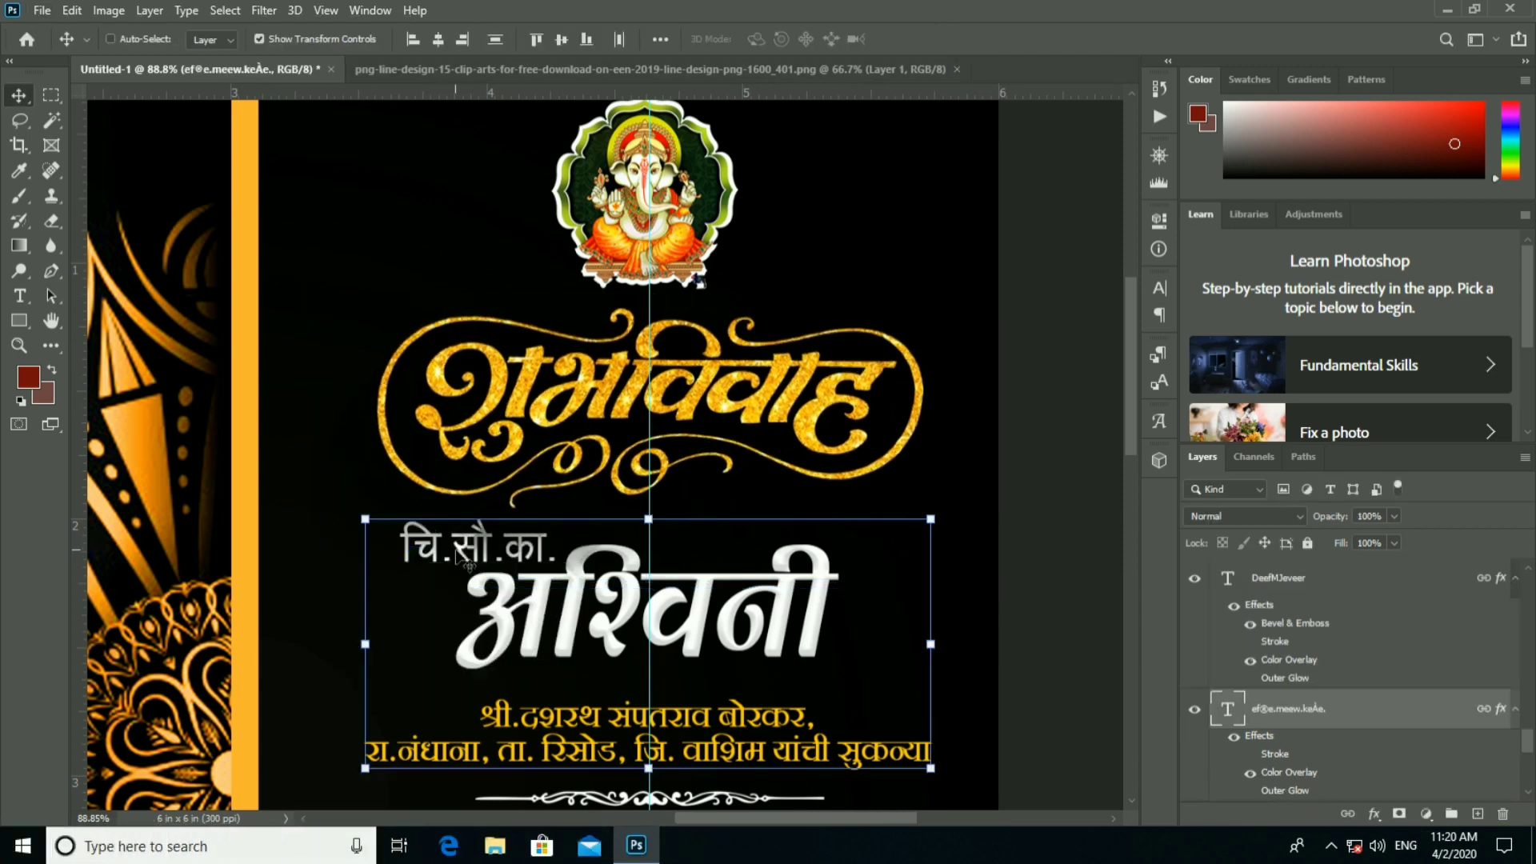
pyautogui.rightClick(471, 544)
pyautogui.click(512, 558)
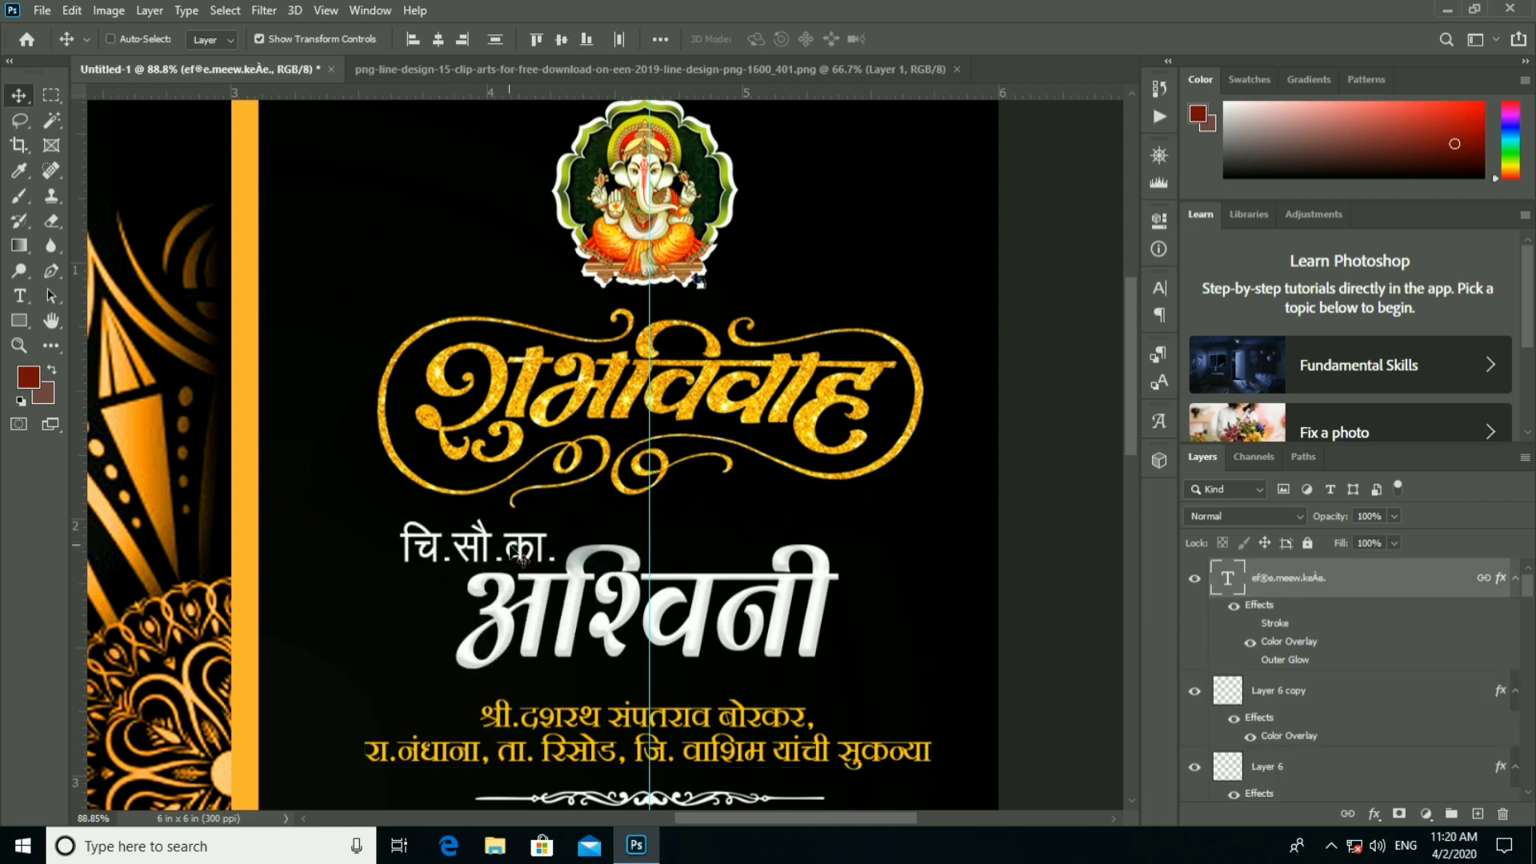
pyautogui.rightClick(578, 610)
pyautogui.click(596, 618)
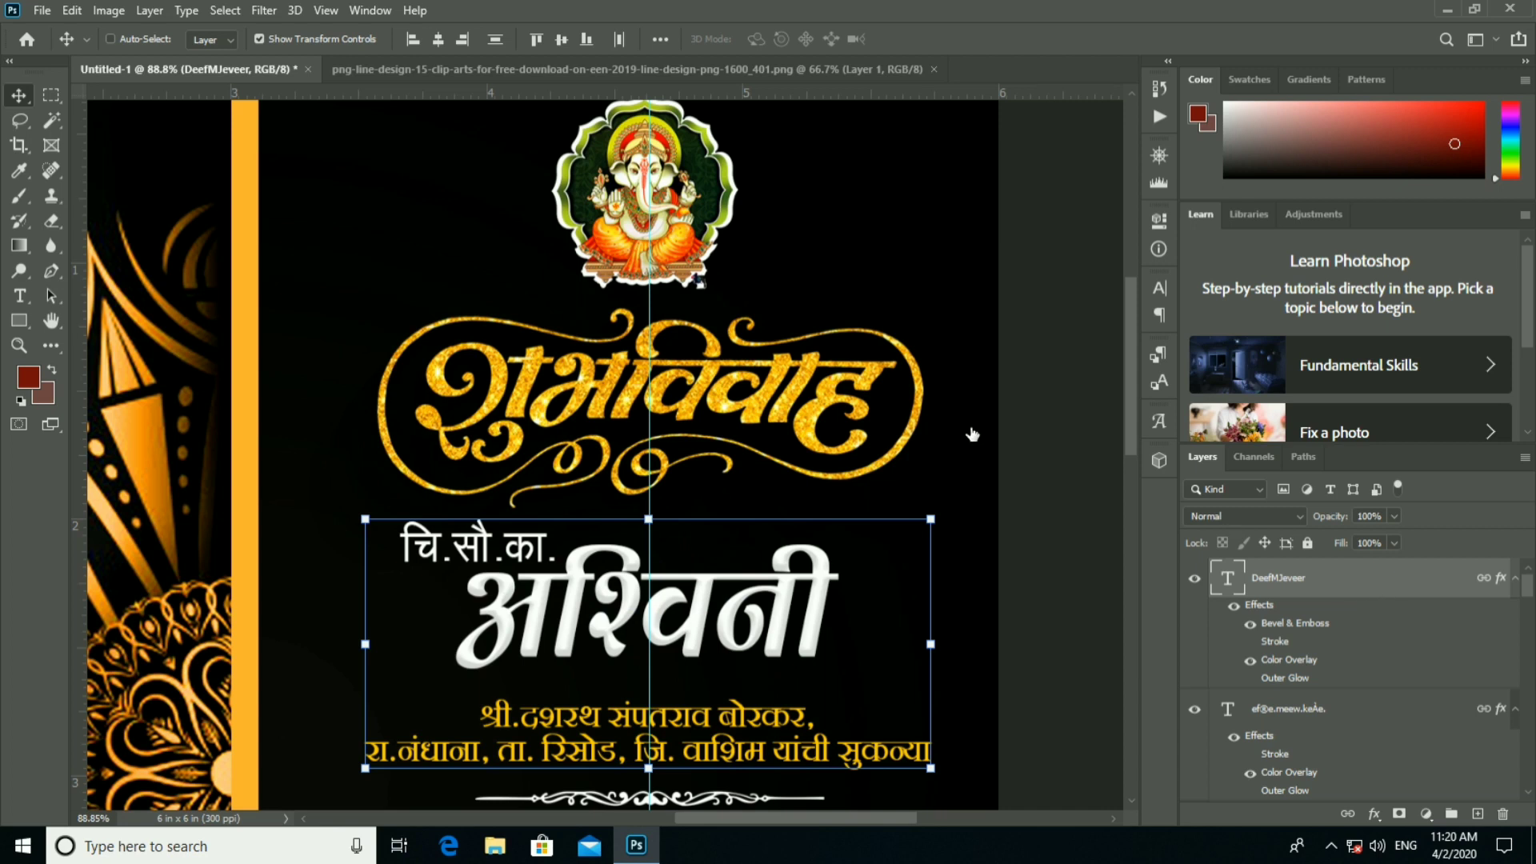
# Check the name's bevel highlight and shadow colours and raise Bevel & Emboss depth to 334%.
pyautogui.click(821, 261)
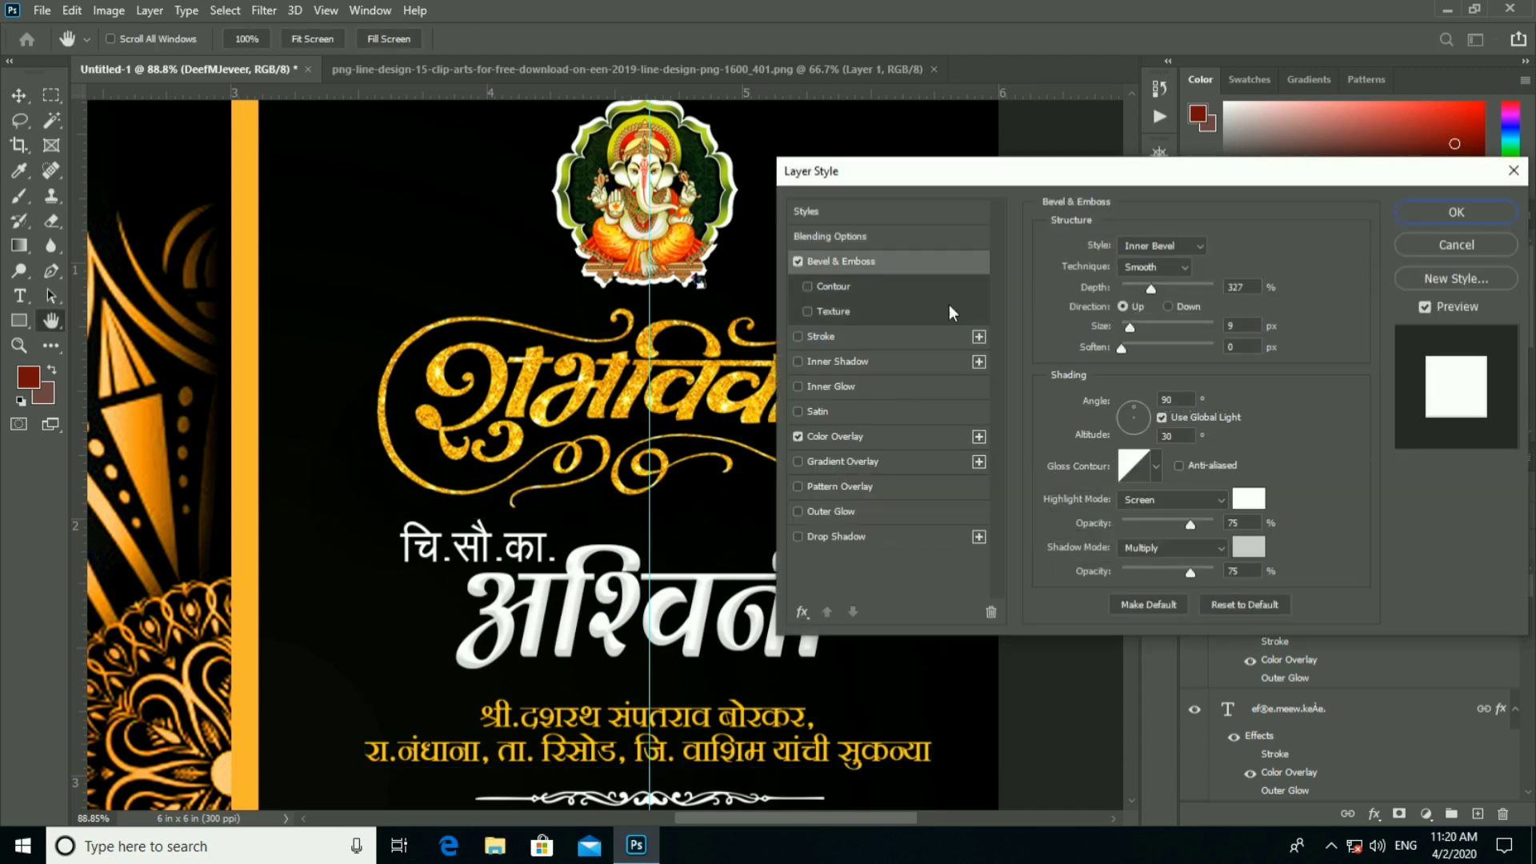
pyautogui.click(835, 436)
pyautogui.click(863, 261)
pyautogui.click(1248, 499)
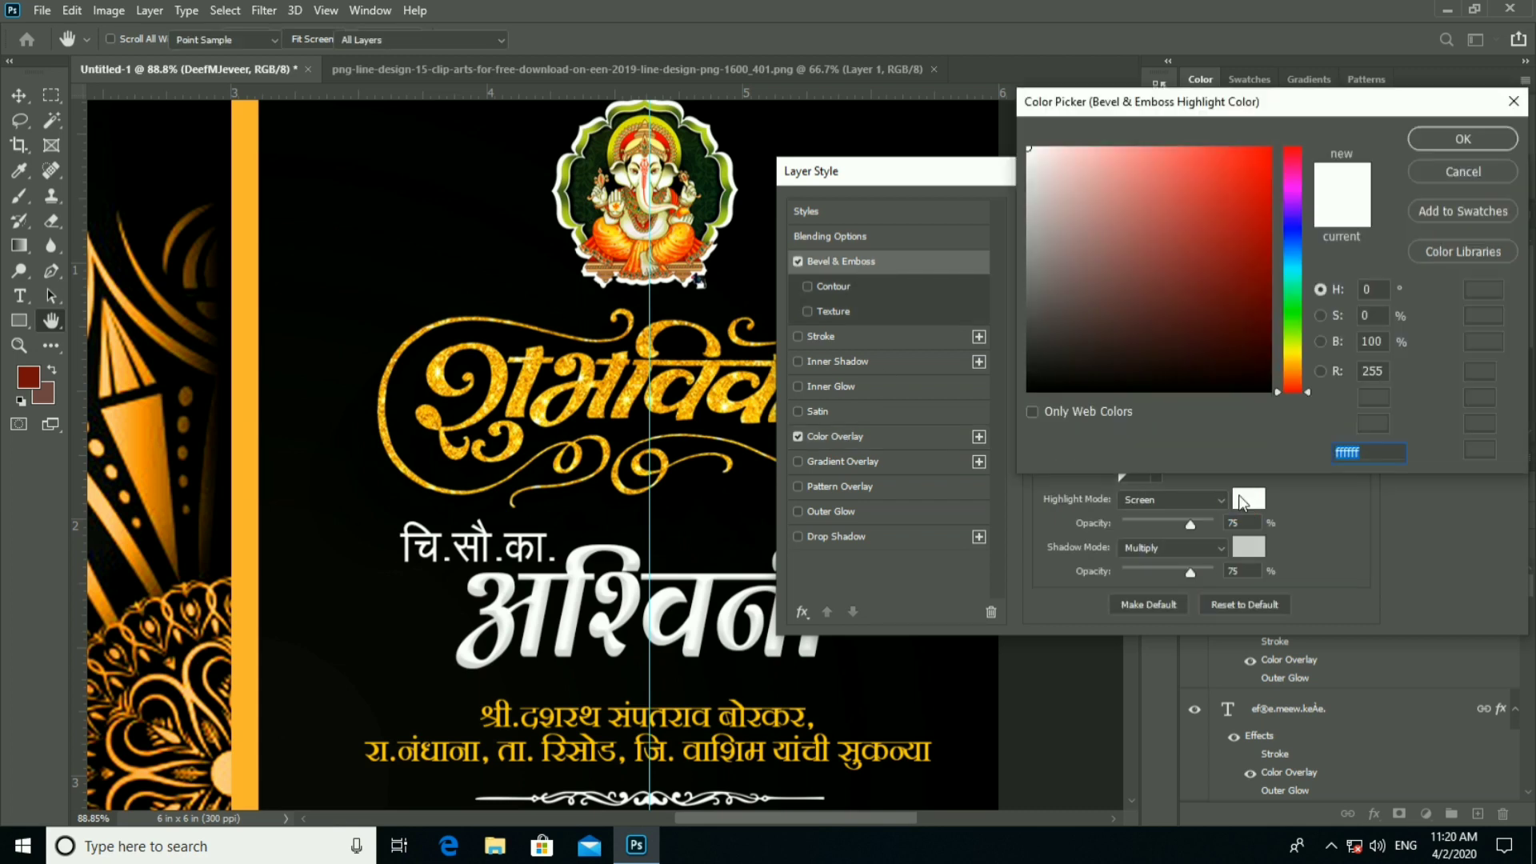
pyautogui.click(1432, 140)
pyautogui.click(1248, 547)
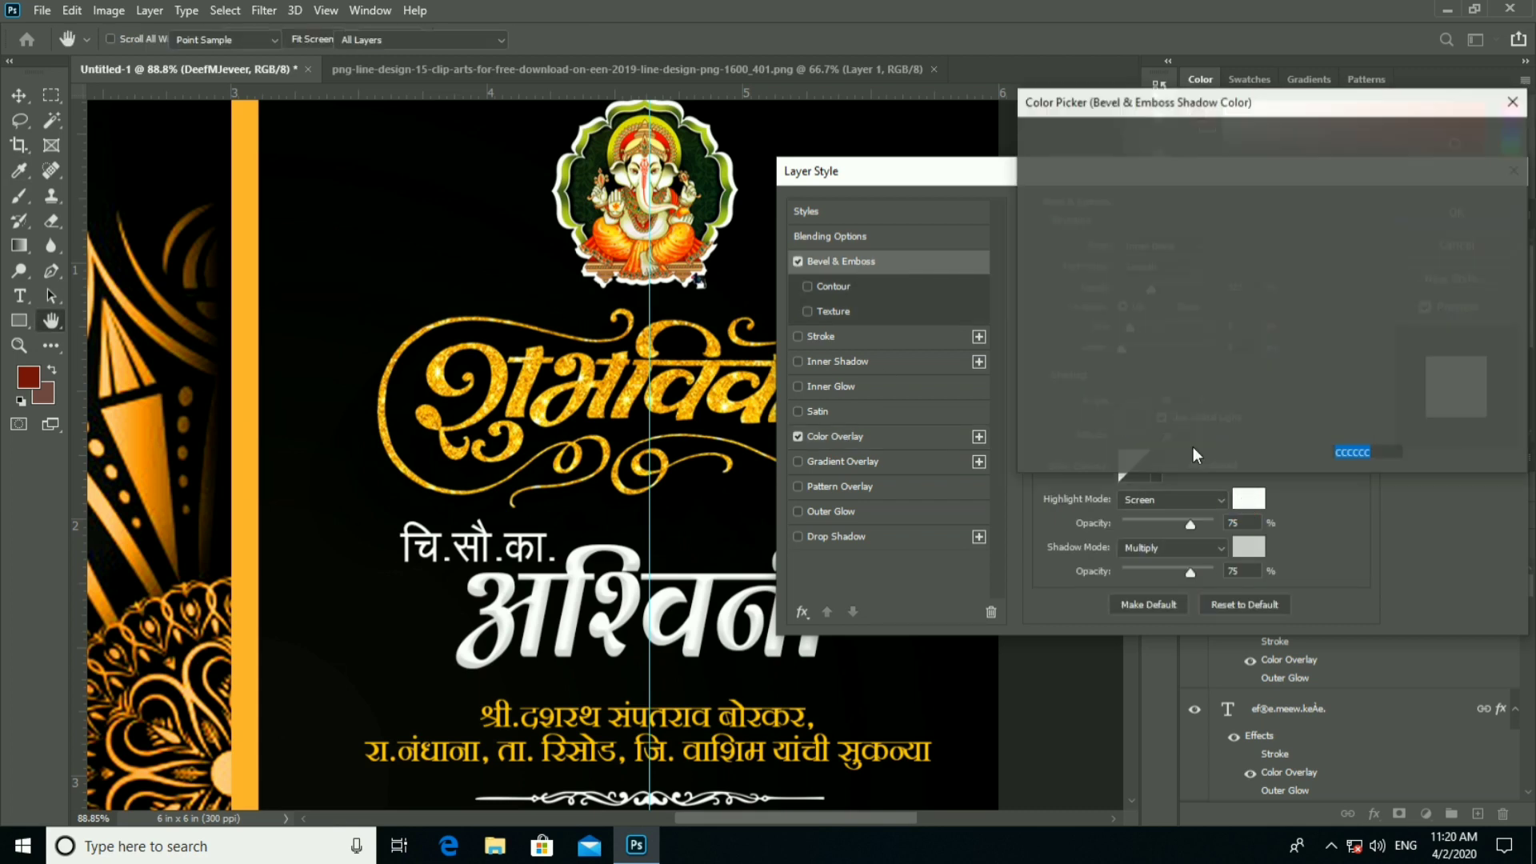
pyautogui.click(1462, 138)
pyautogui.moveTo(1149, 296); pyautogui.dragTo(1153, 289)
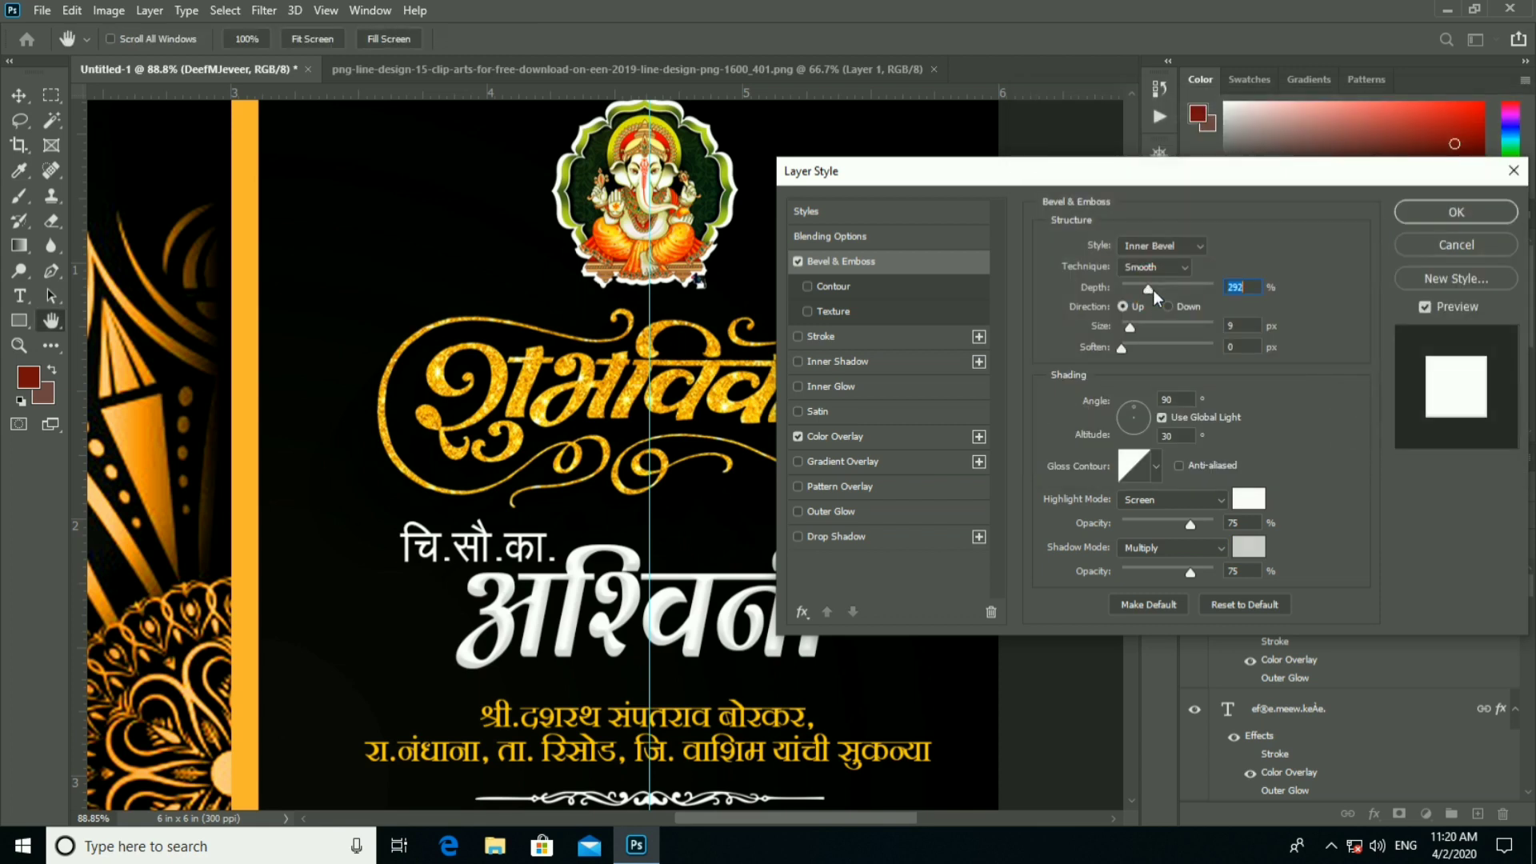
pyautogui.click(1449, 210)
pyautogui.scroll(-10, 804, 472)
# Open the nimantran-clipart.jpg calligraphy image.
pyautogui.scroll(-3, 782, 439)
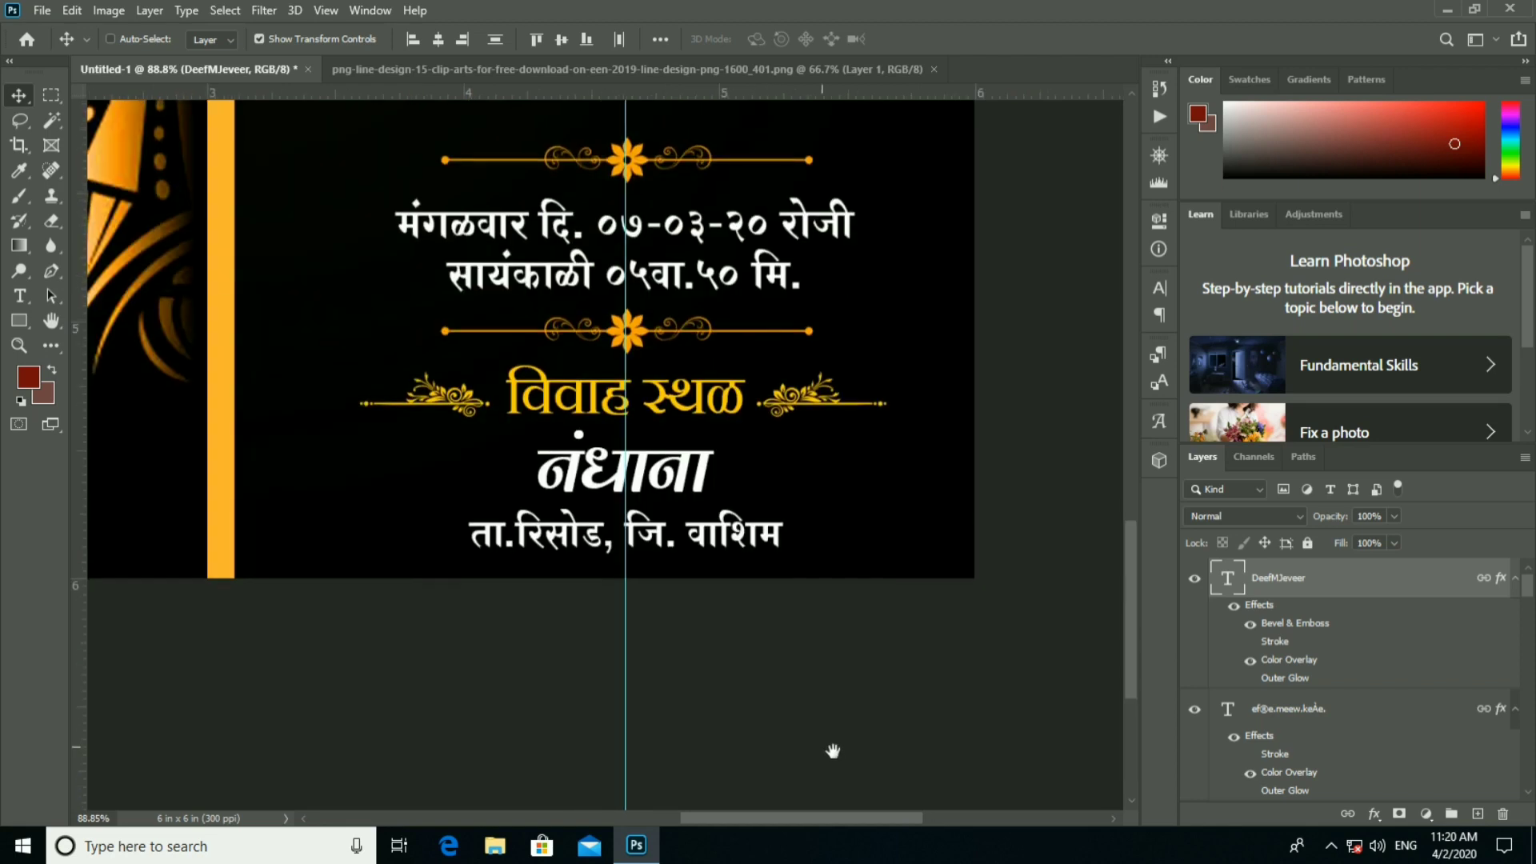
pyautogui.scroll(-3, 834, 748)
pyautogui.scroll(-3, 833, 748)
pyautogui.keyDown('ctrl'); pyautogui.click(834, 748); pyautogui.keyUp('ctrl')
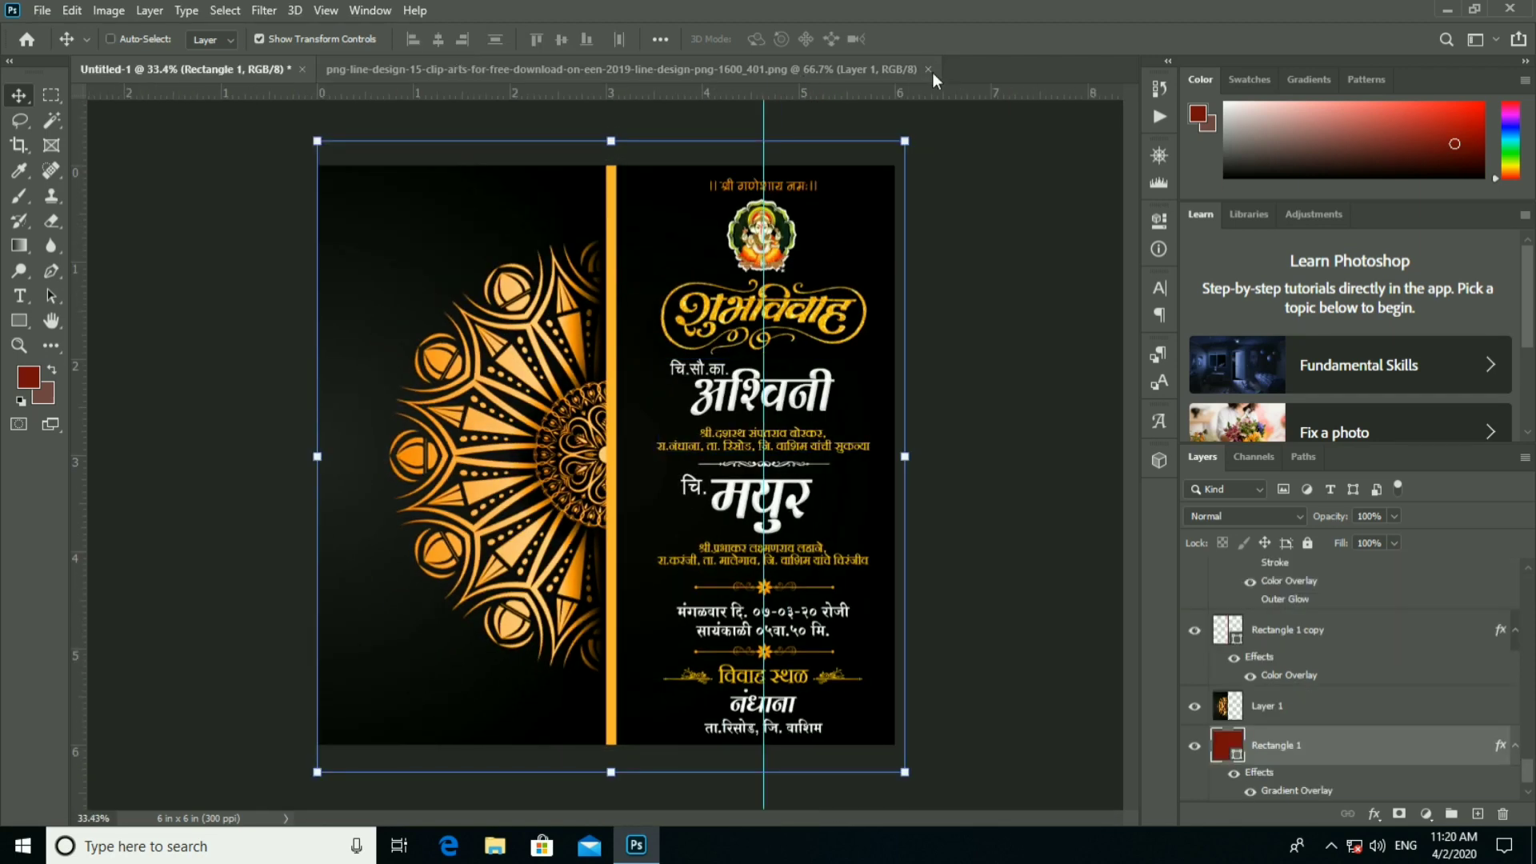
pyautogui.click(42, 10)
pyautogui.click(64, 49)
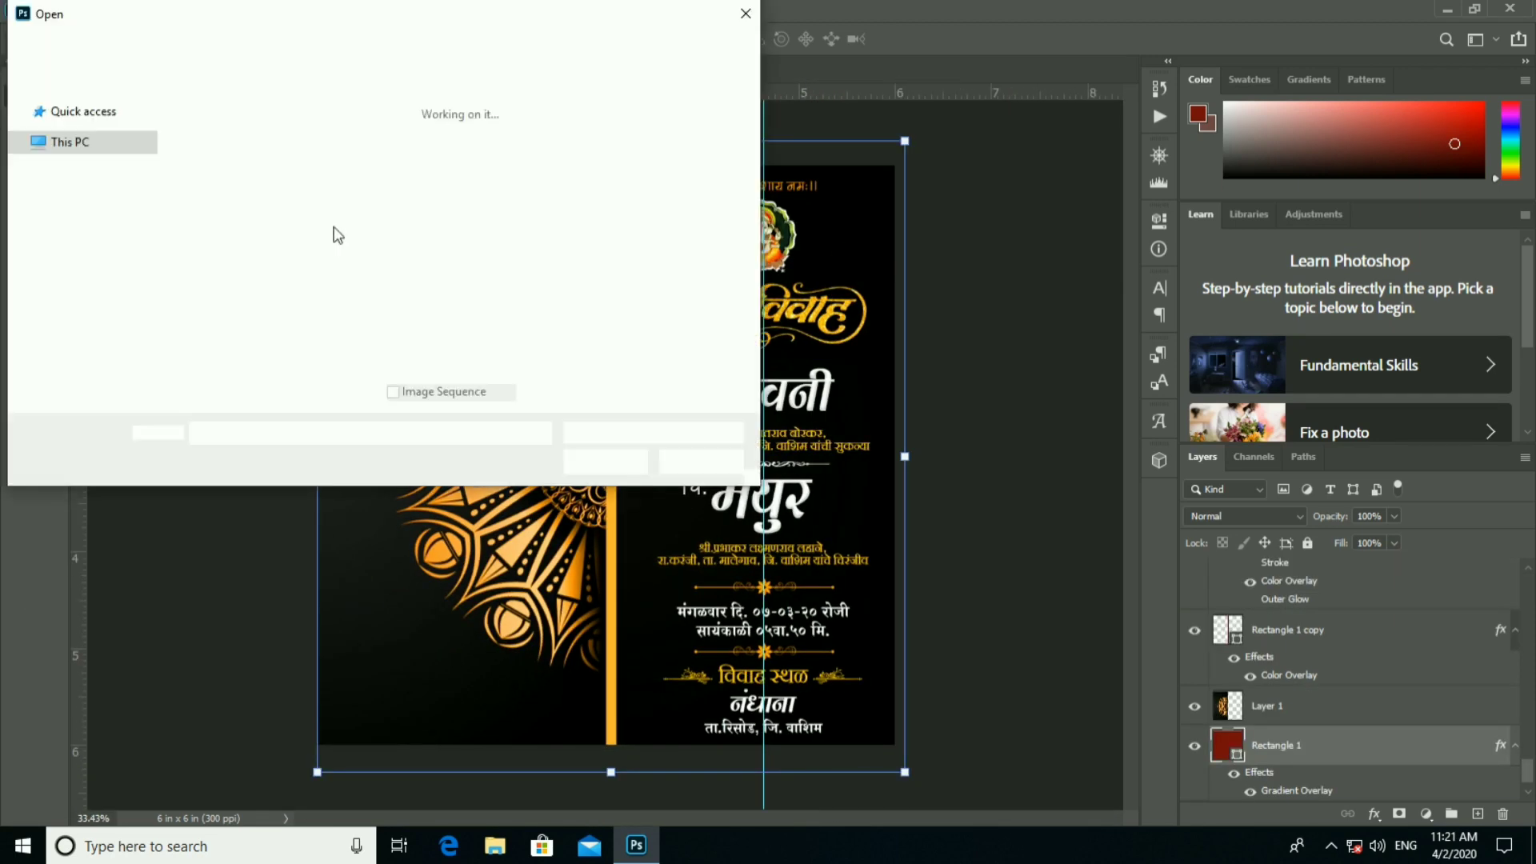
pyautogui.click(709, 461)
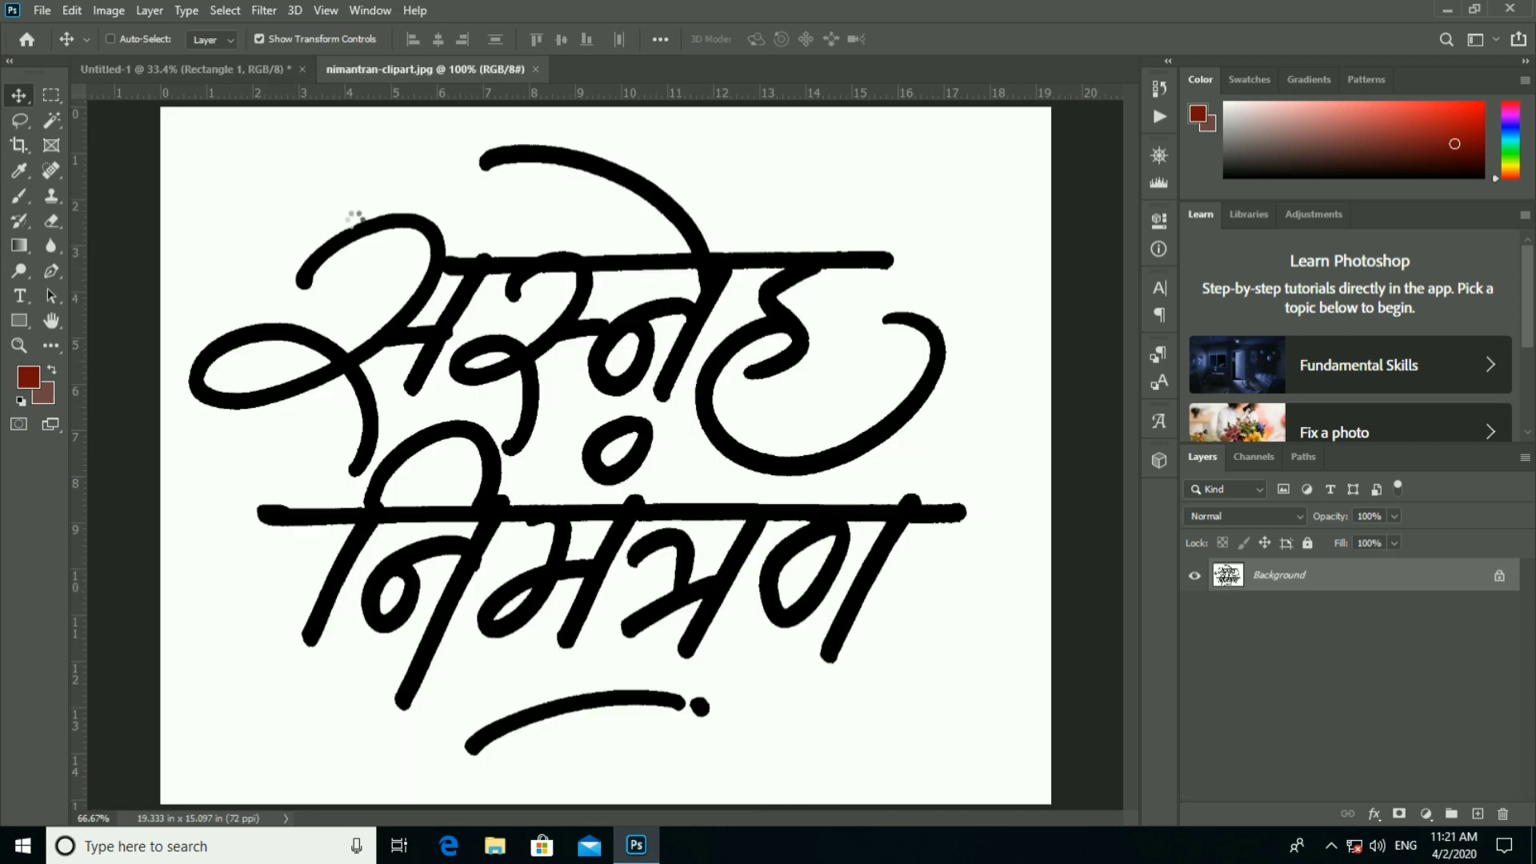
# Drag the calligraphy into the invitation document and bring its layer to the top.
pyautogui.moveTo(242, 64); pyautogui.dragTo(384, 210)
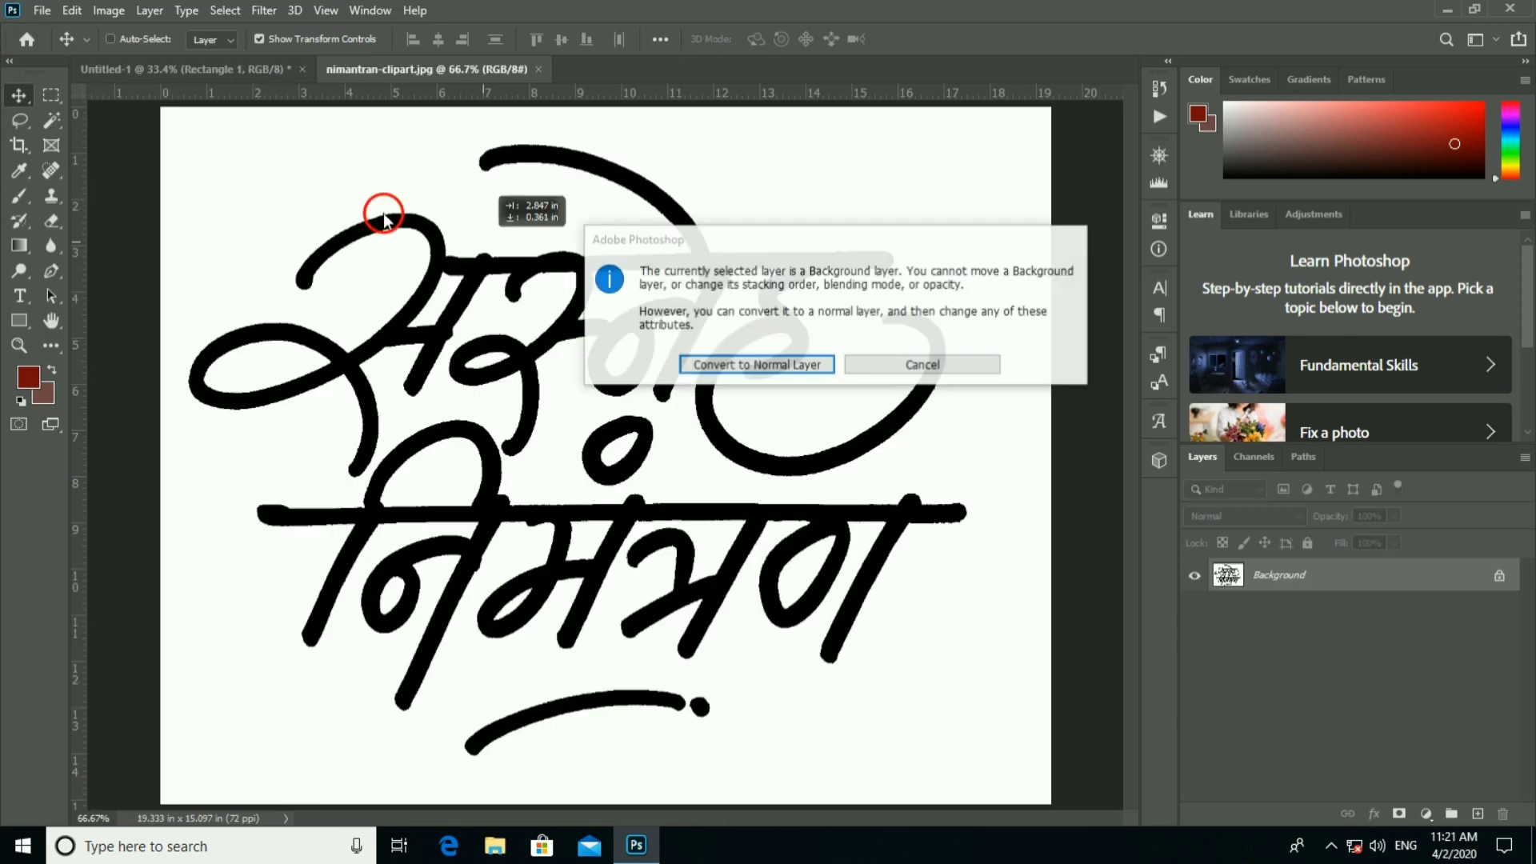
pyautogui.click(919, 364)
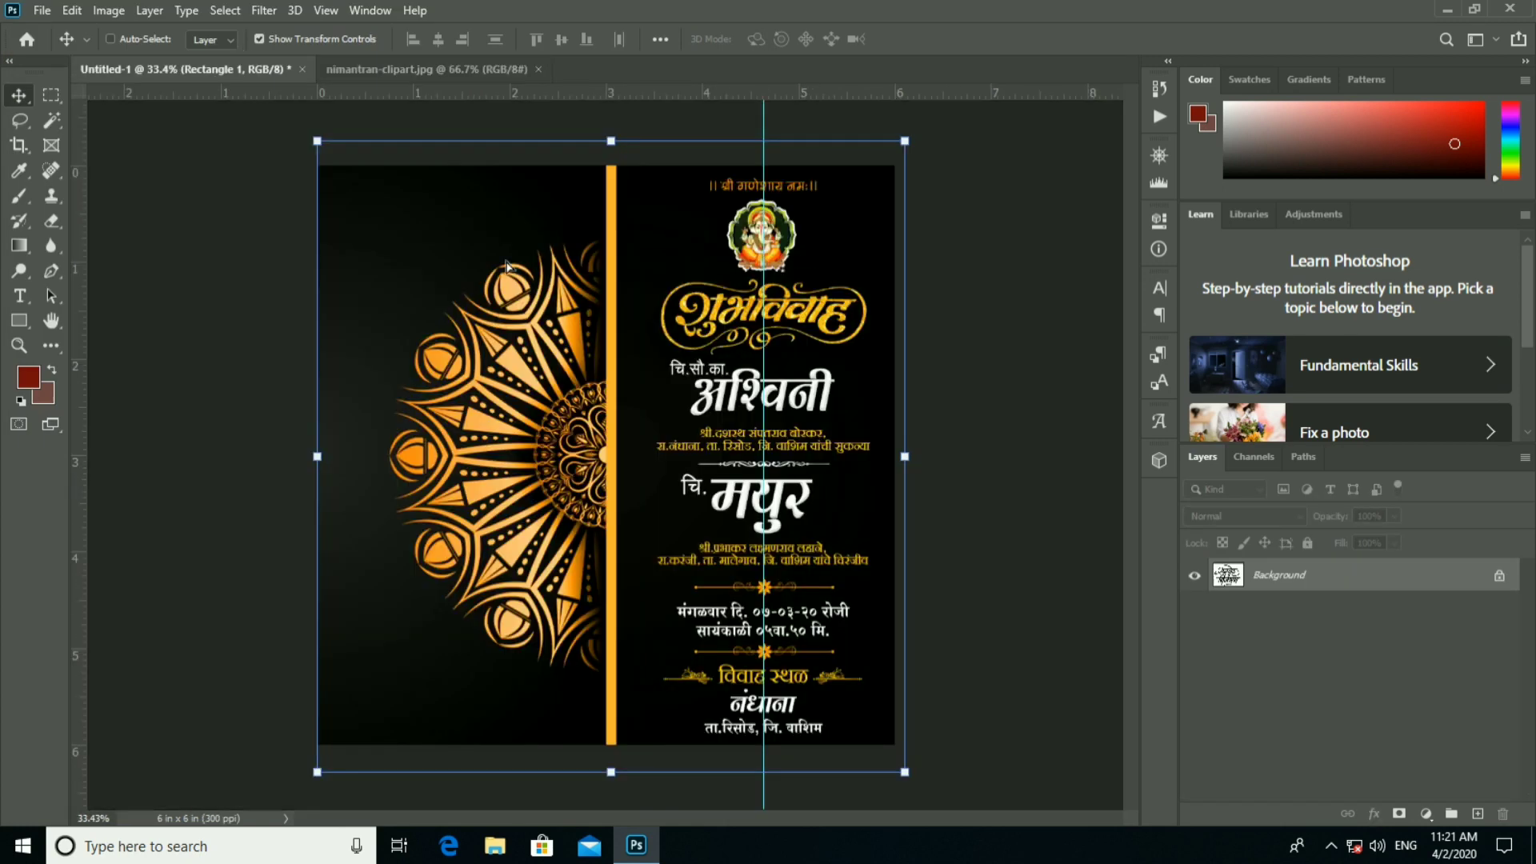
pyautogui.moveTo(234, 120)
pyautogui.mouseDown()
pyautogui.moveTo(638, 240)
pyautogui.moveTo(749, 403)
pyautogui.mouseUp()
pyautogui.hotkey('ctrl', 'shift', ']')
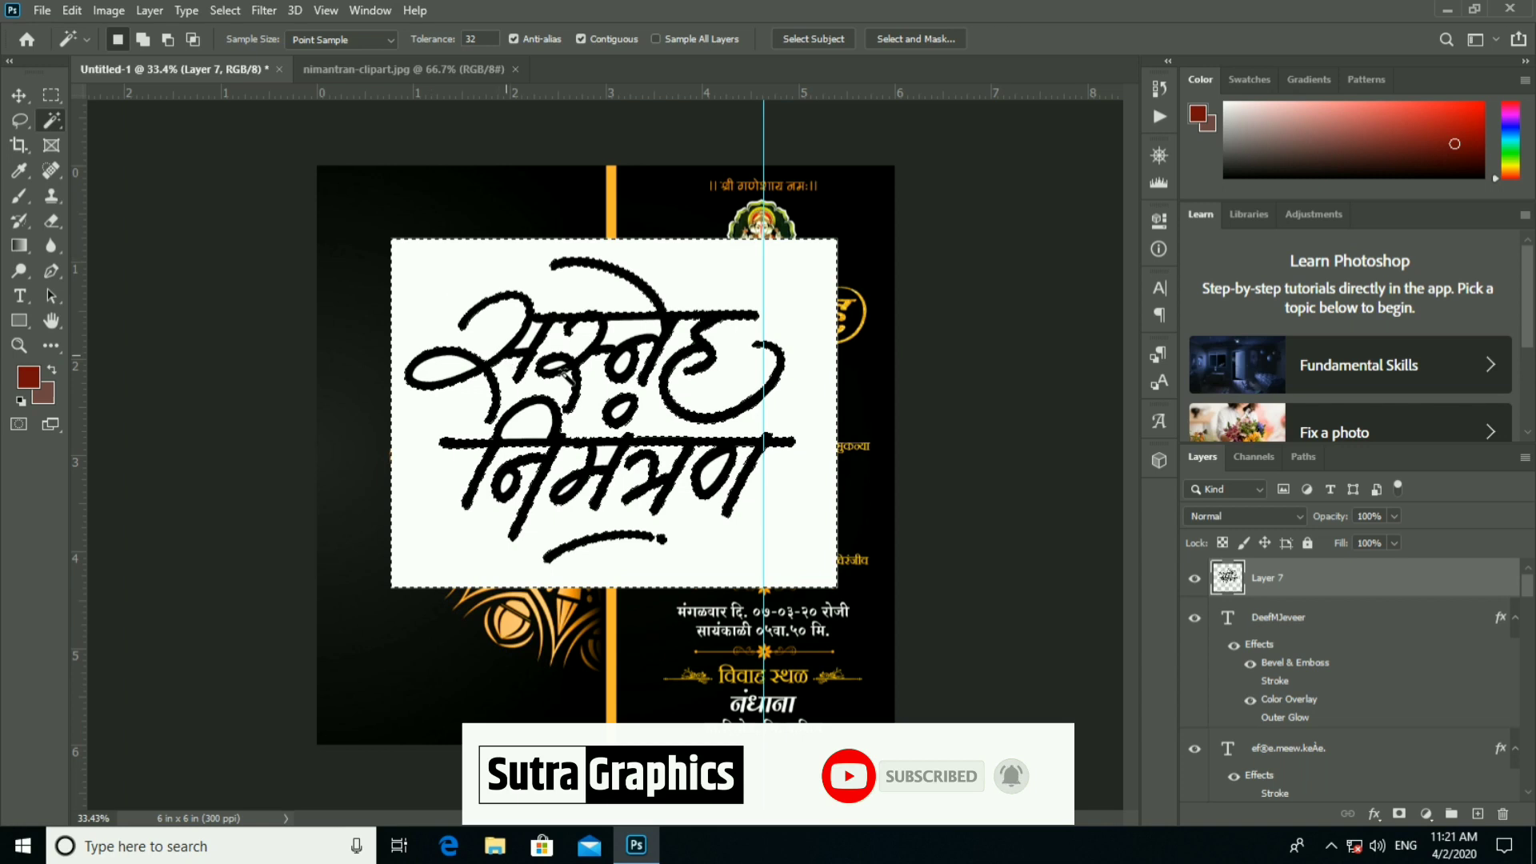
# Delete the calligraphy's white background and four white ovals inside the lettering.
pyautogui.press('Delete')
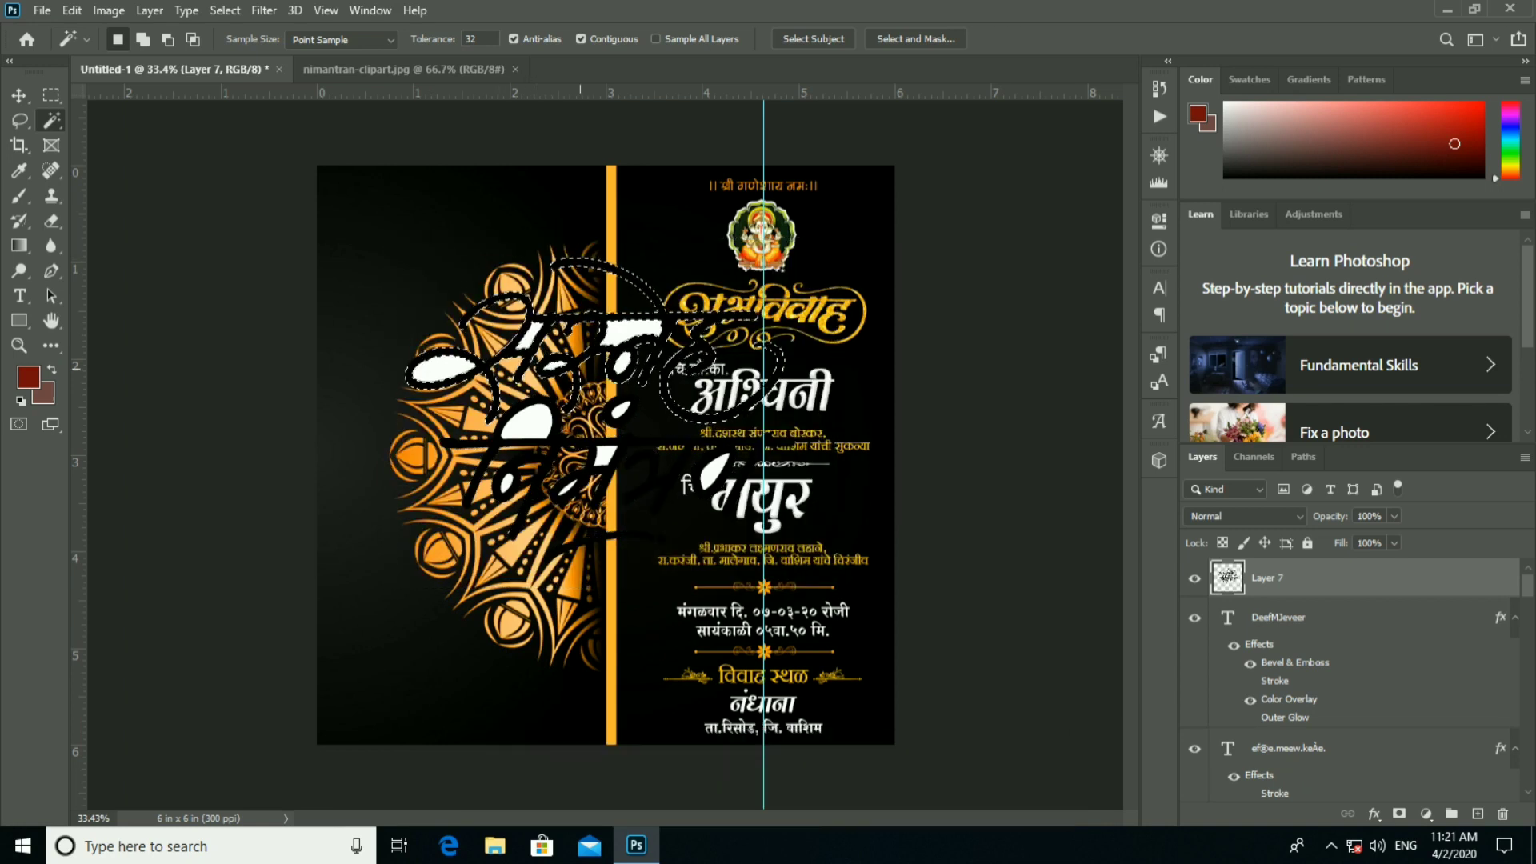
pyautogui.scroll(3, 645, 339)
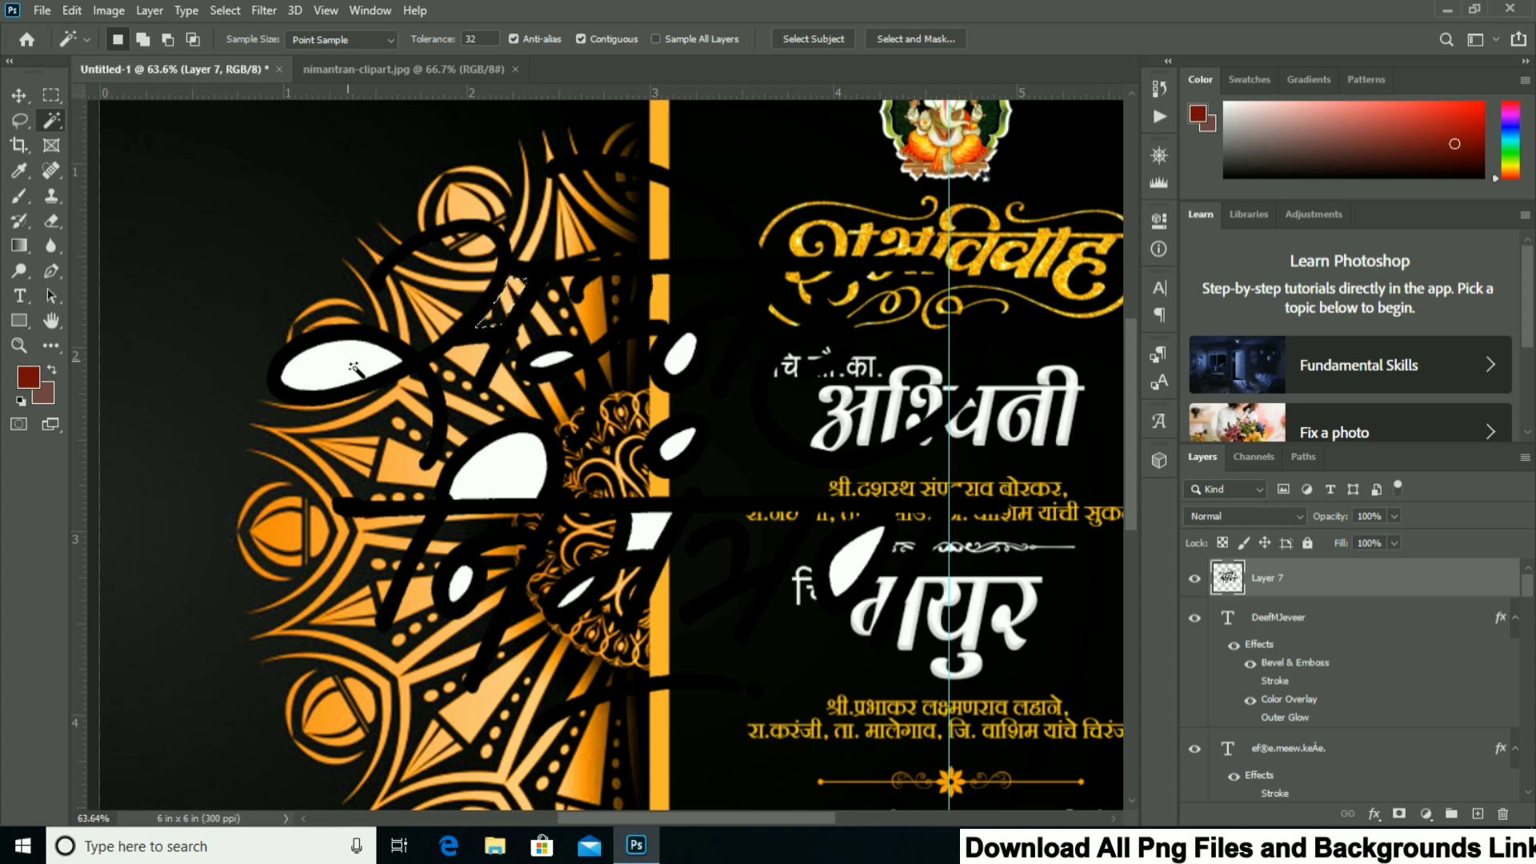
pyautogui.click(355, 368)
pyautogui.press('Delete')
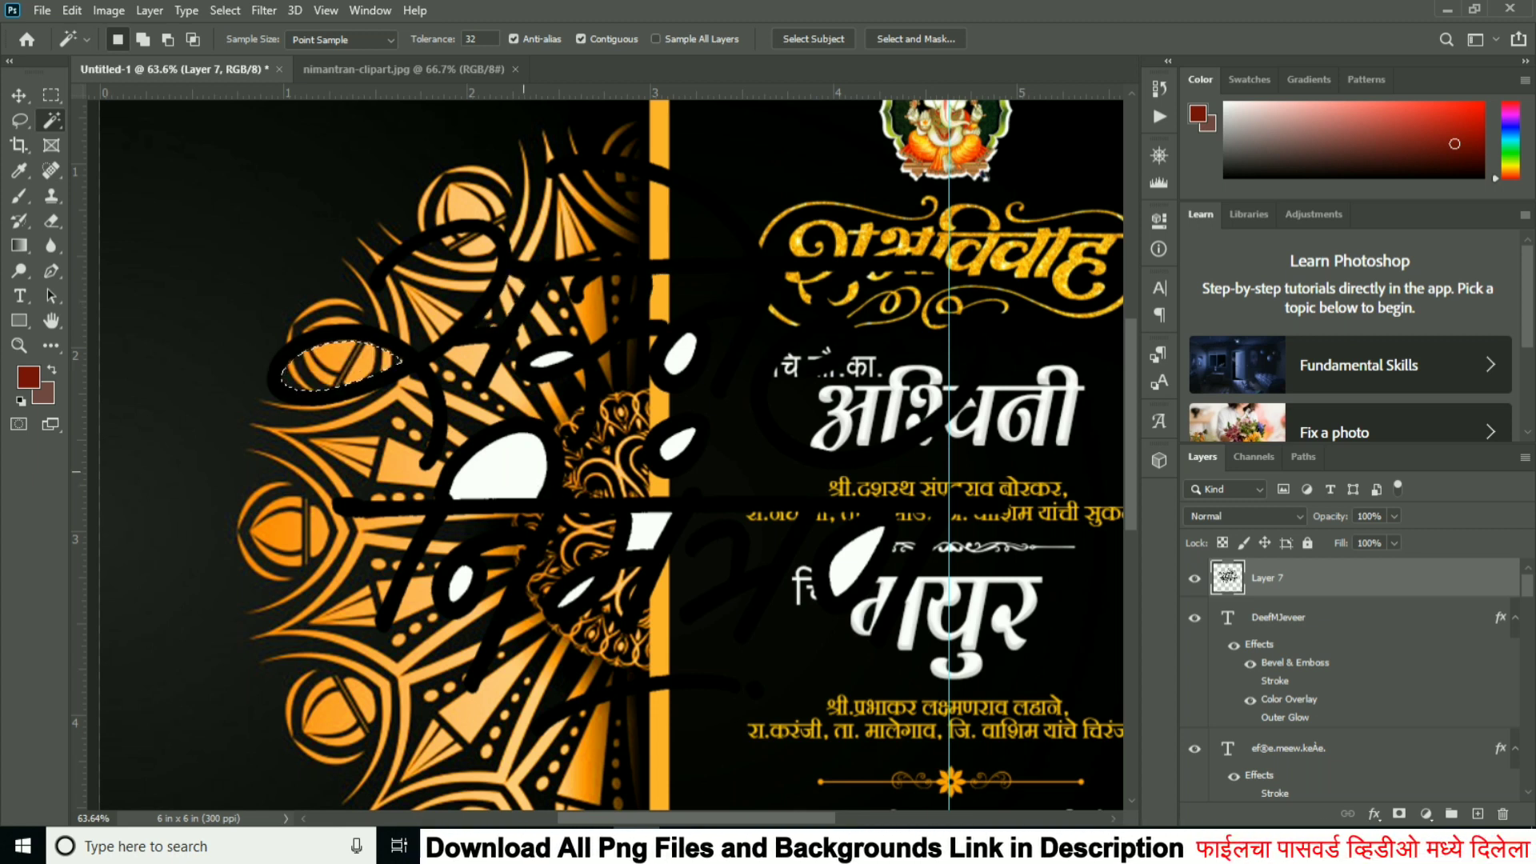
pyautogui.click(496, 464)
pyautogui.press('Delete')
pyautogui.click(556, 362)
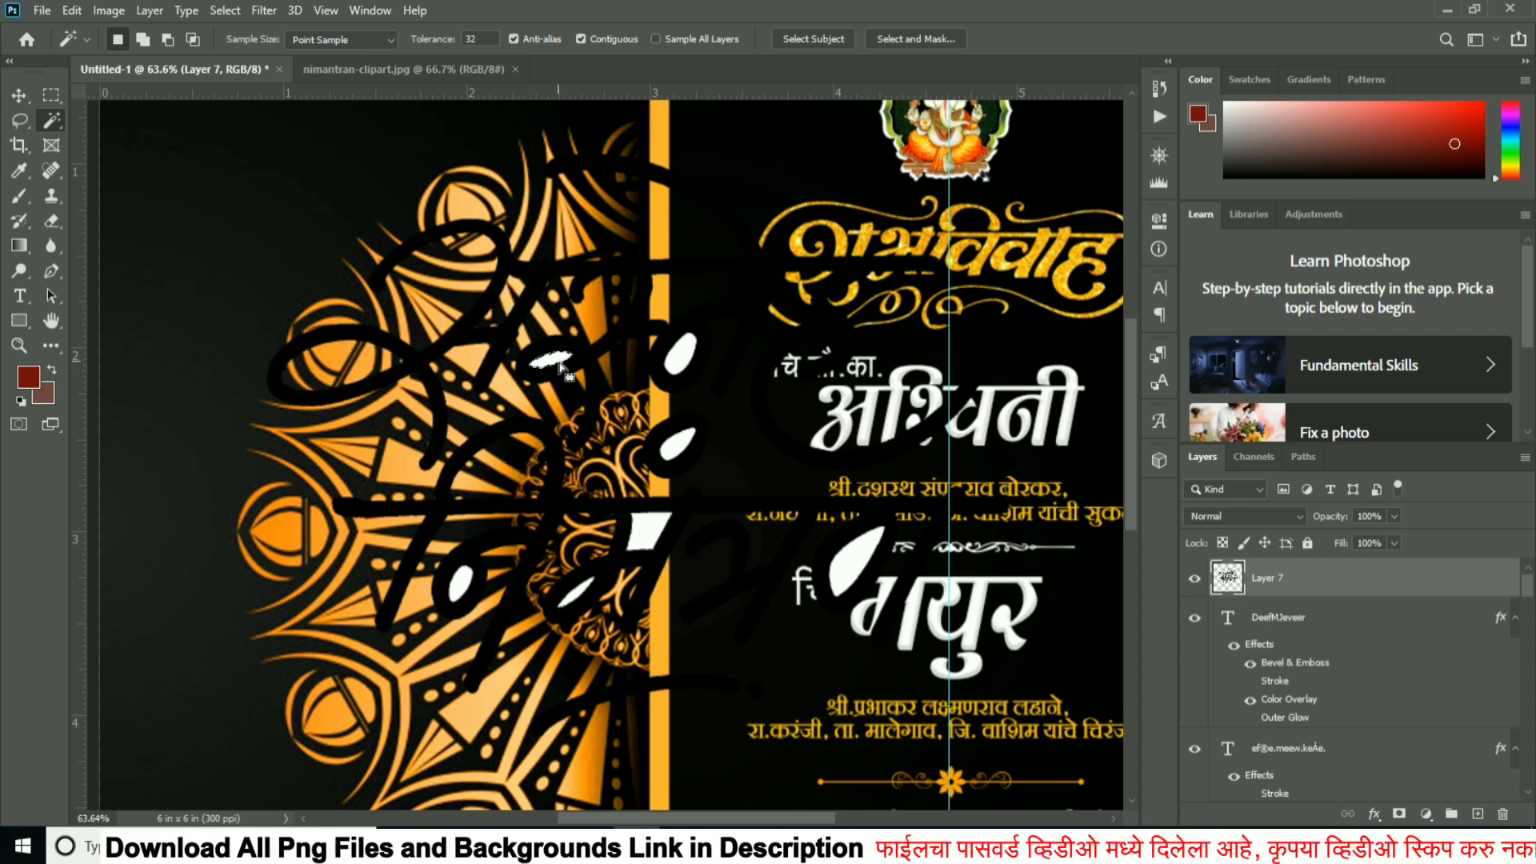
pyautogui.press('Delete')
pyautogui.click(680, 352)
pyautogui.press('Delete')
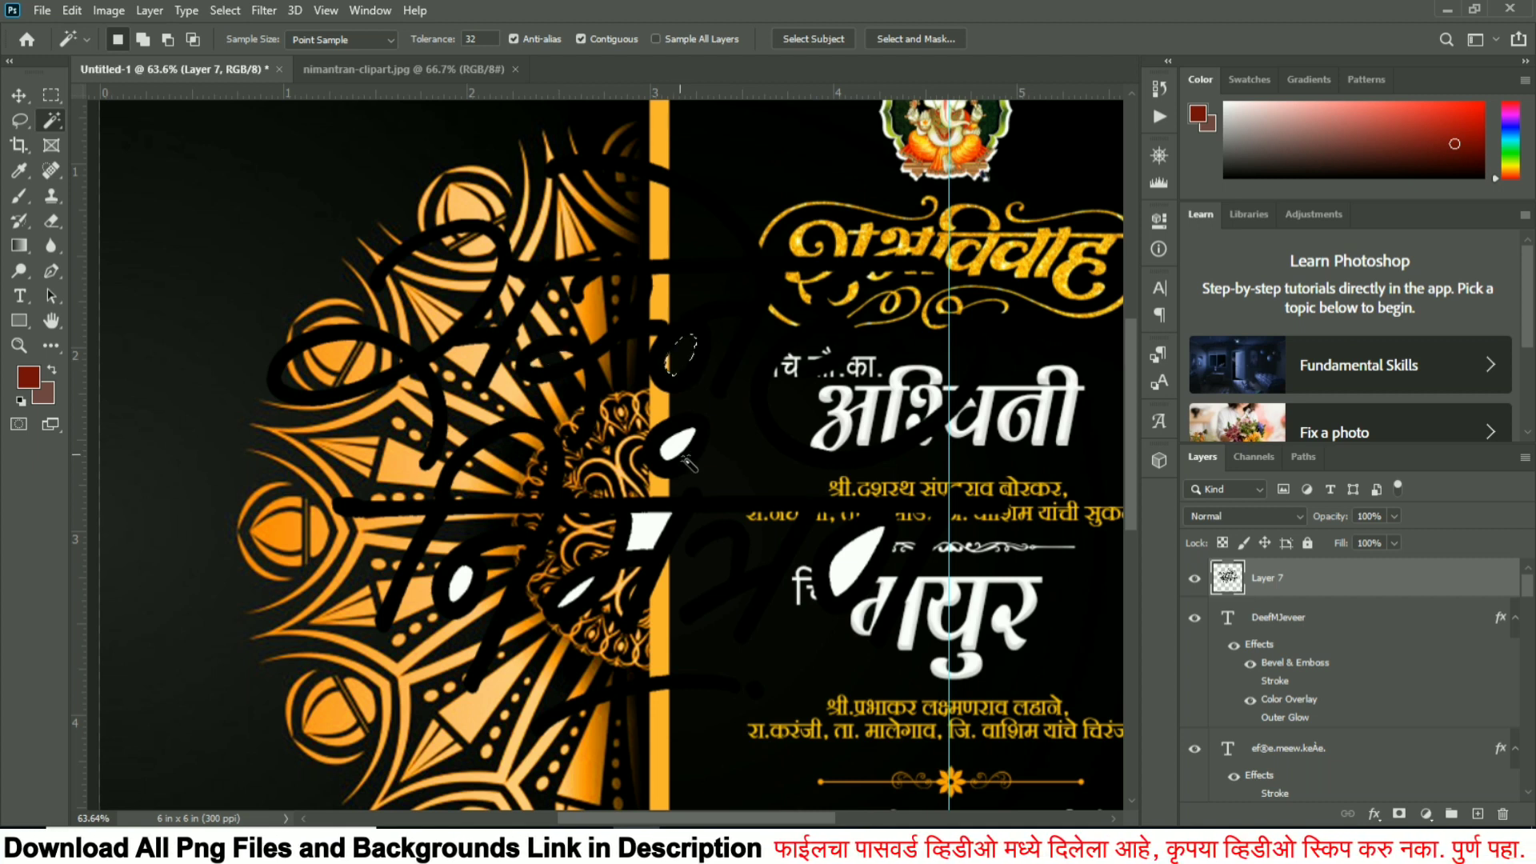
pyautogui.hotkey('ctrl', 'd')
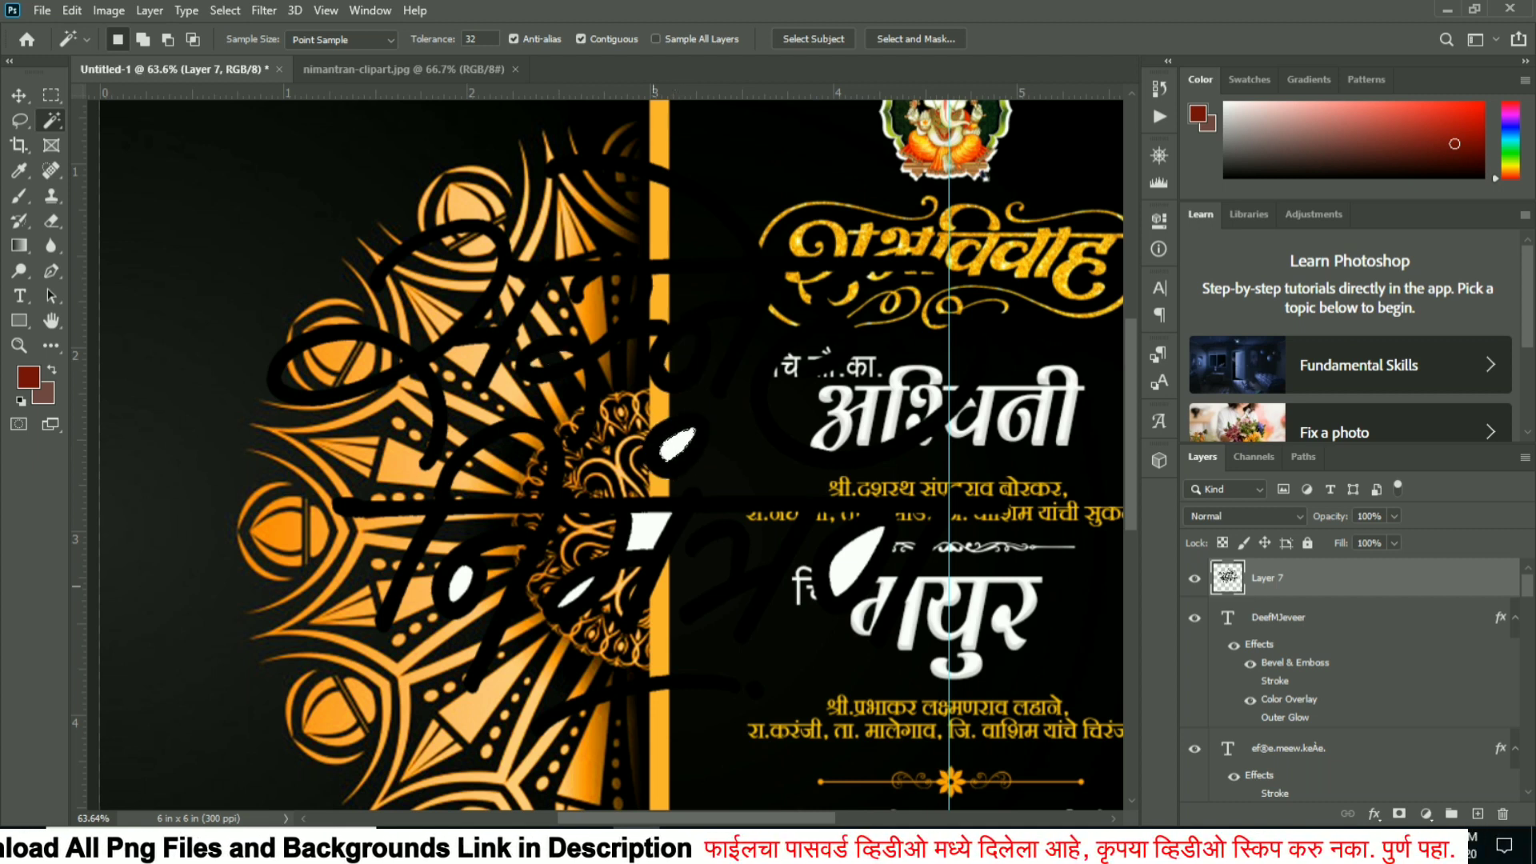
# Delete the remaining white patches, including the large one near मयुर, then deselect.
pyautogui.click(676, 443)
pyautogui.press('Delete')
pyautogui.click(650, 532)
pyautogui.press('Delete')
pyautogui.hotkey('ctrl', 'd')
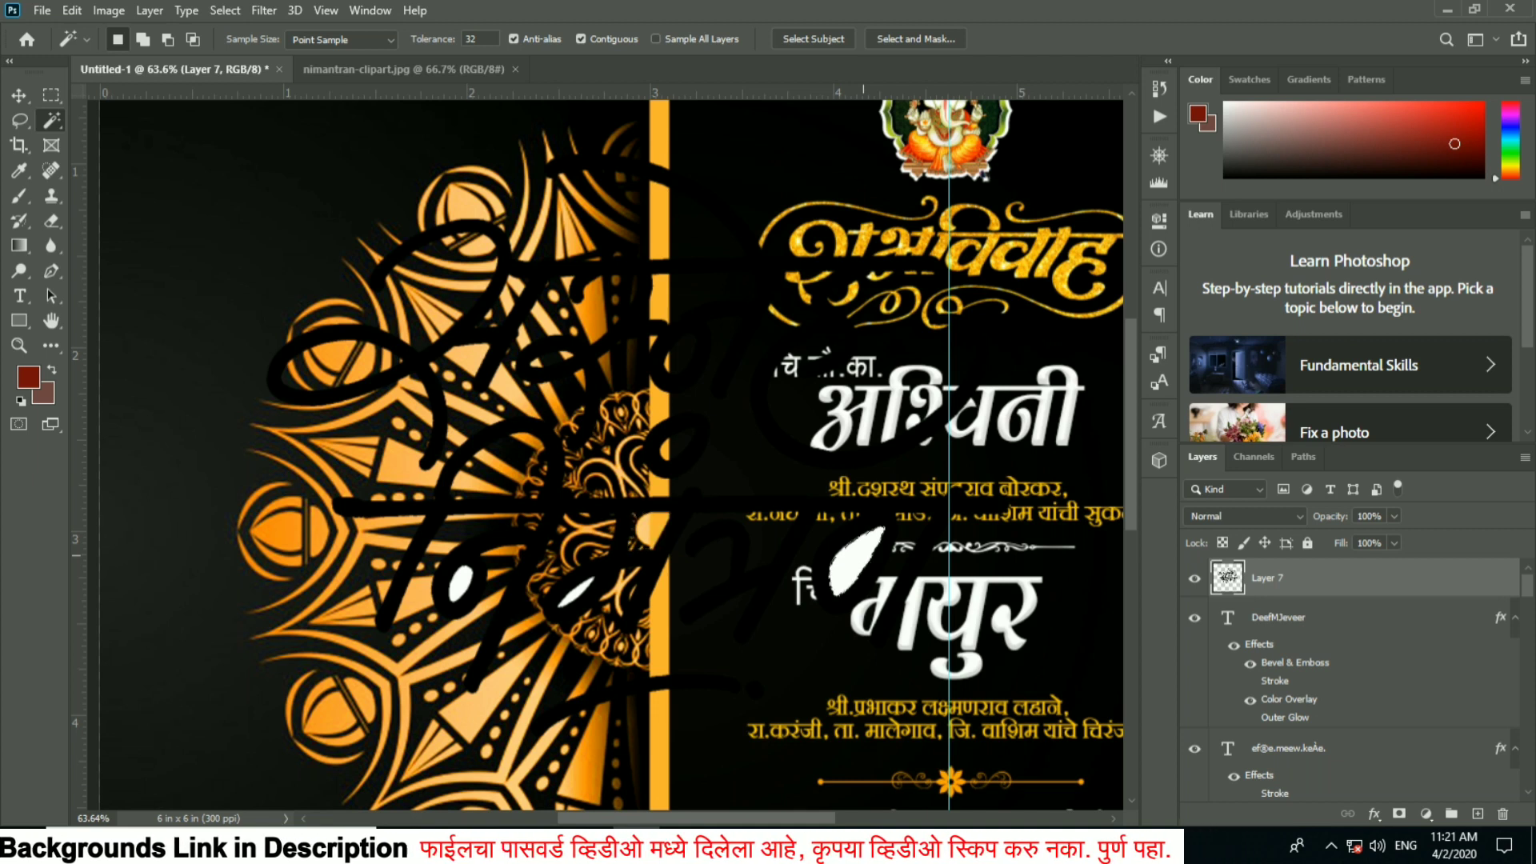
pyautogui.click(856, 560)
pyautogui.press('Delete')
pyautogui.click(576, 592)
pyautogui.press('Delete')
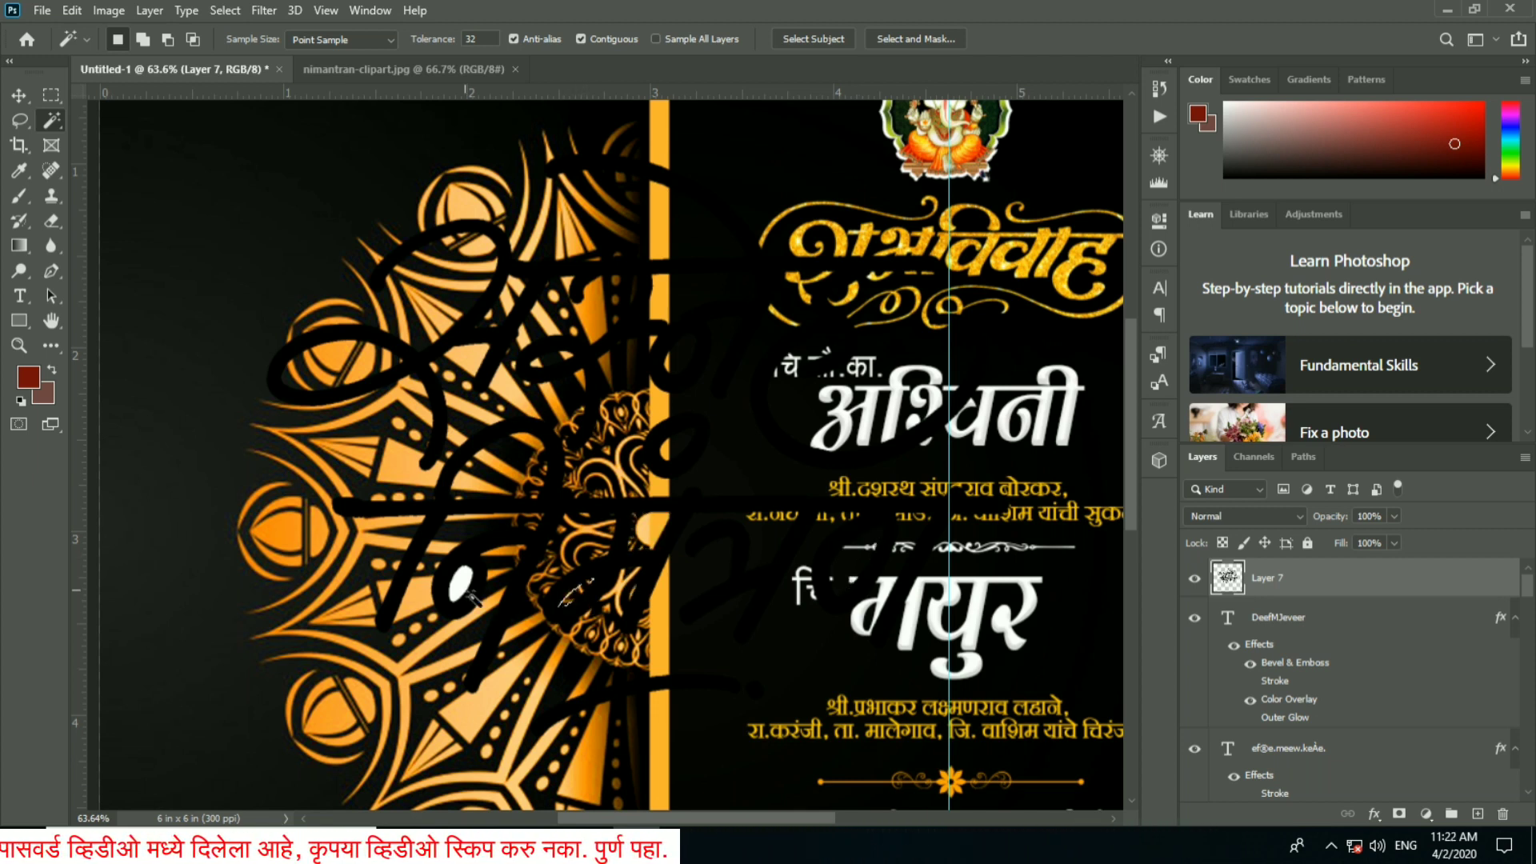
pyautogui.click(469, 593)
pyautogui.press('Delete')
pyautogui.hotkey('ctrl', 'd')
pyautogui.scroll(-5, 468, 596)
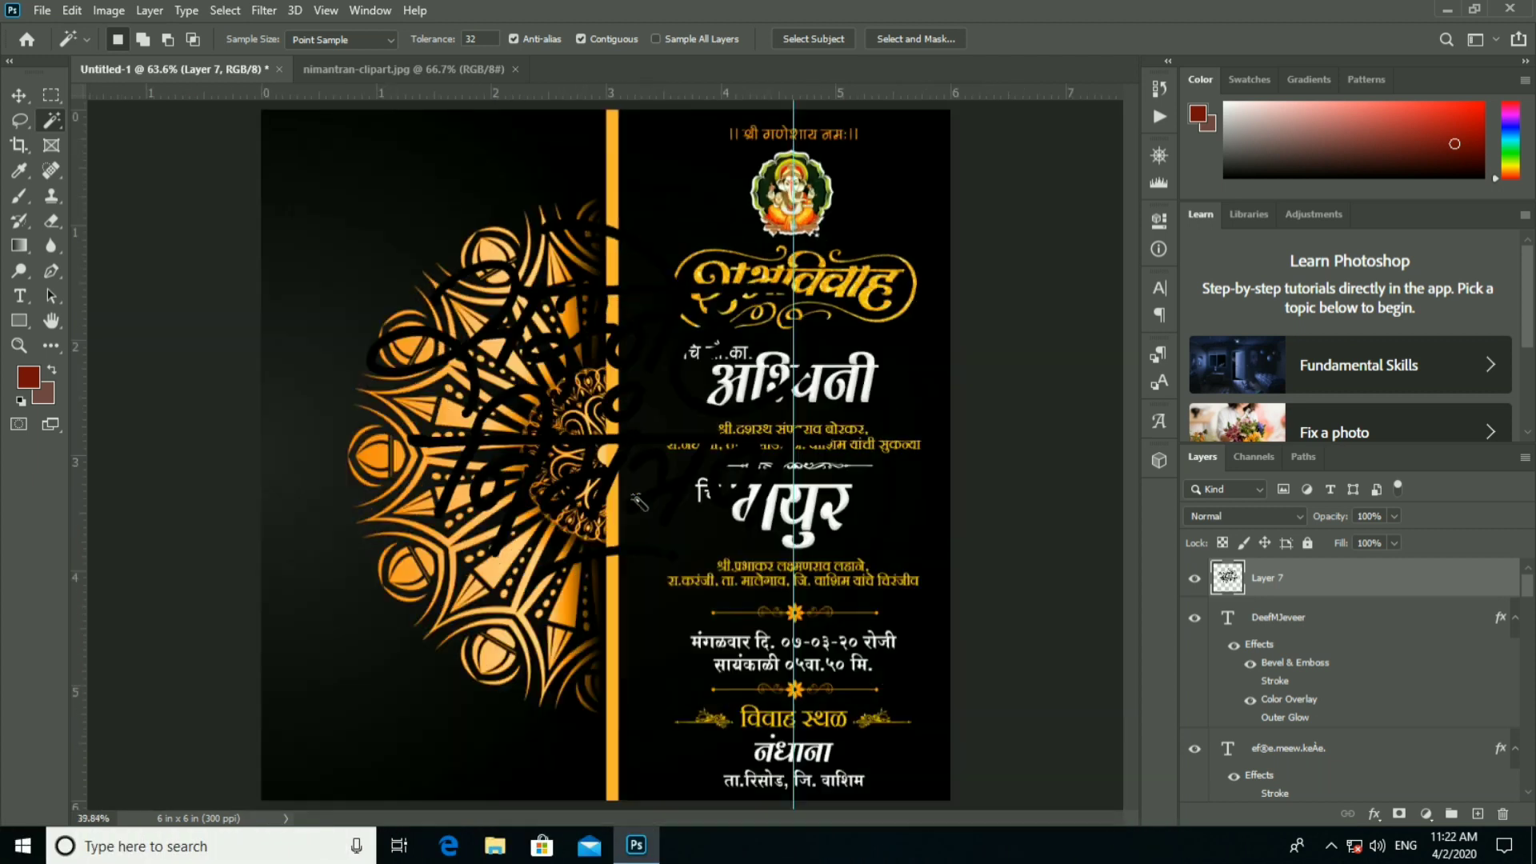
pyautogui.click(18, 96)
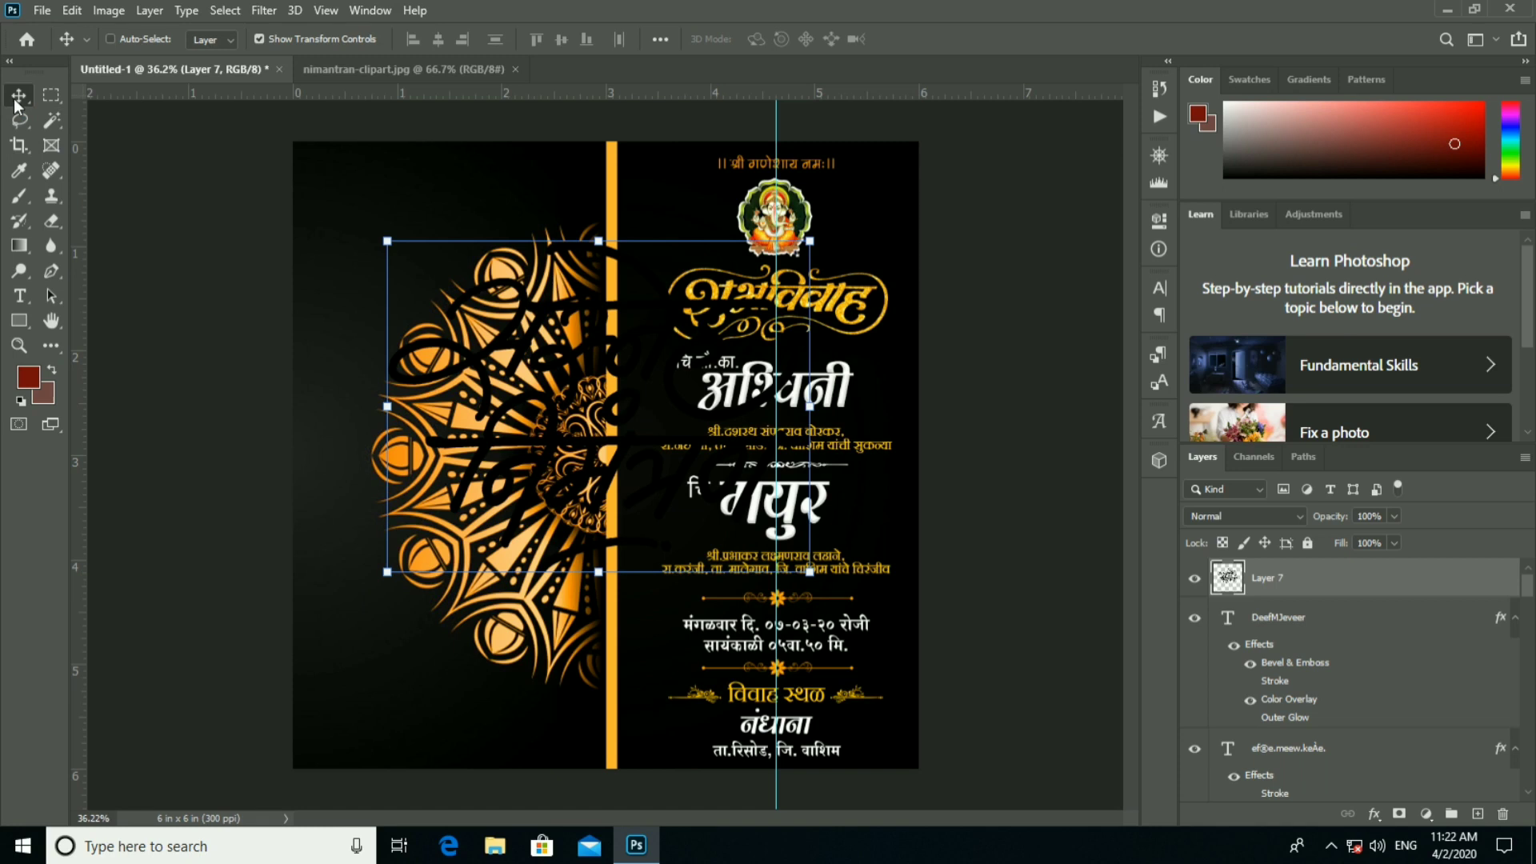
# Draw a red circle with the Ellipse Tool near the top-left corner.
pyautogui.rightClick(22, 322)
pyautogui.click(80, 313)
pyautogui.rightClick(19, 322)
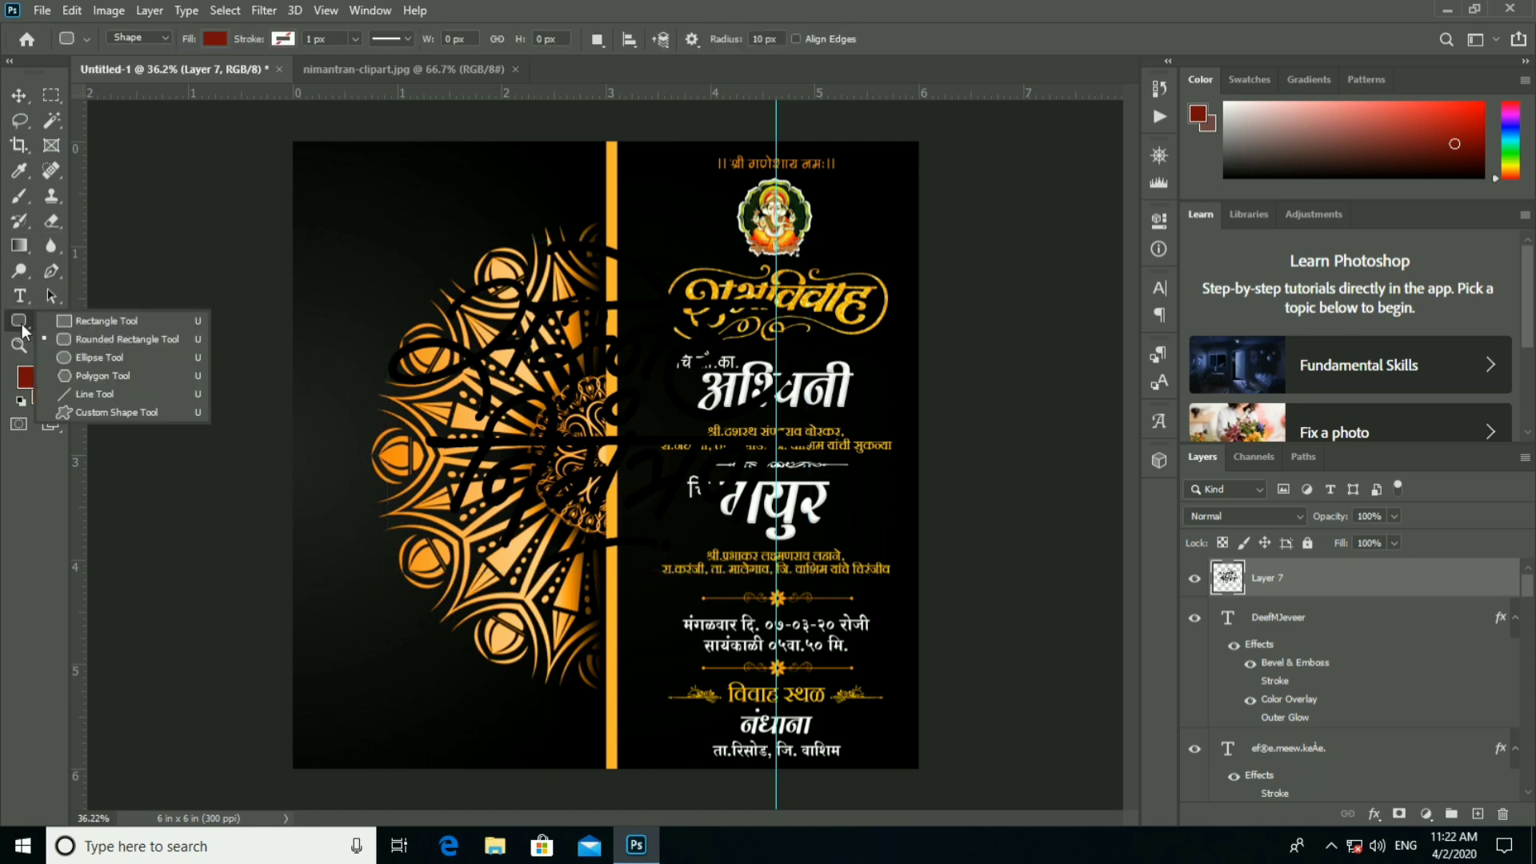
pyautogui.click(80, 336)
pyautogui.rightClick(22, 323)
pyautogui.click(80, 336)
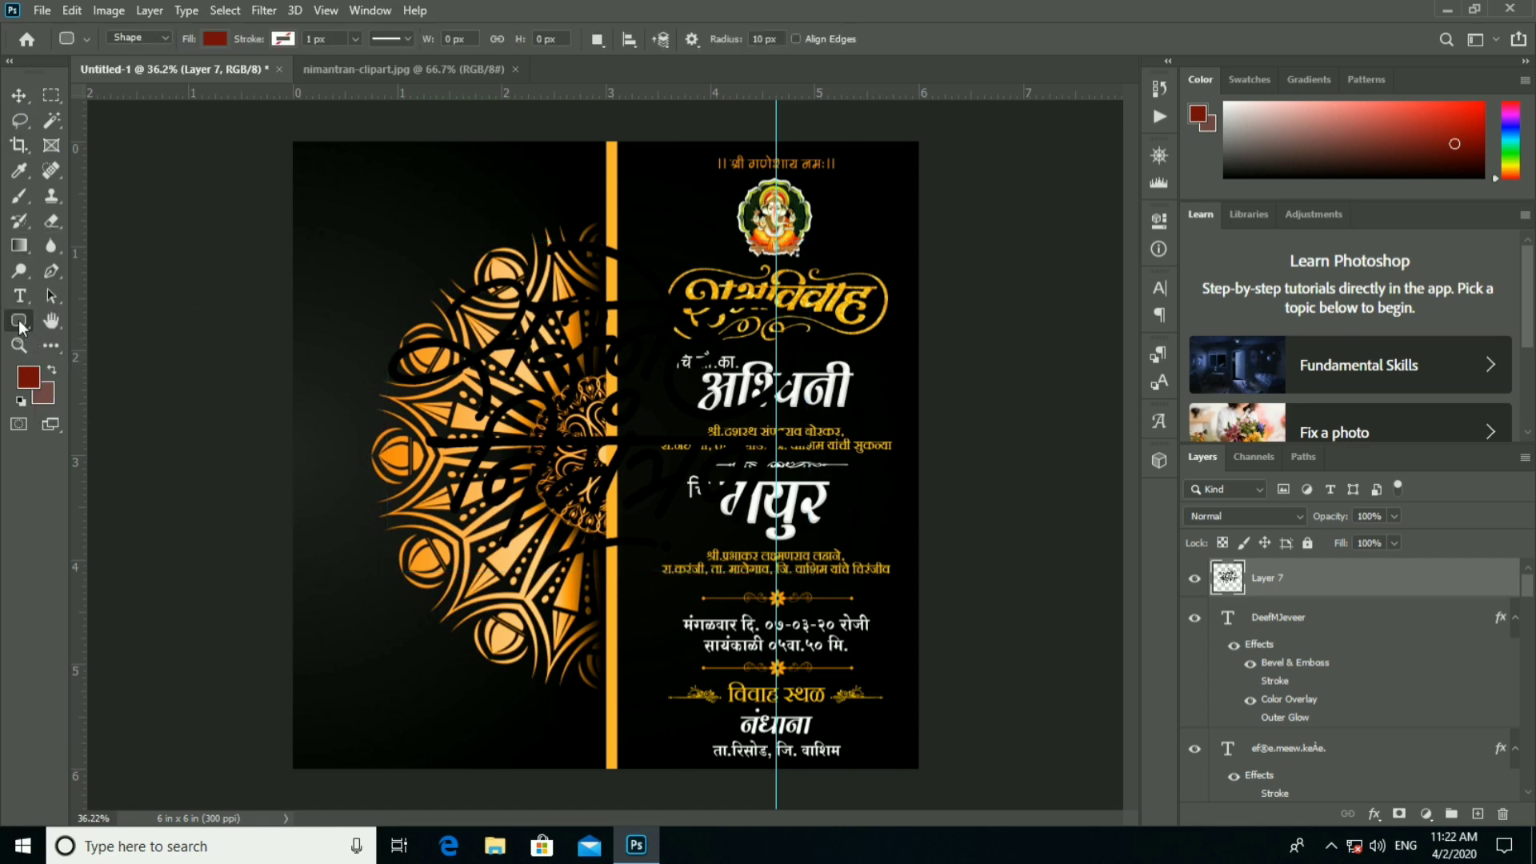
pyautogui.rightClick(21, 325)
pyautogui.press('Escape')
pyautogui.hotkey('shift', 'u')
pyautogui.moveTo(307, 165); pyautogui.dragTo(404, 262)
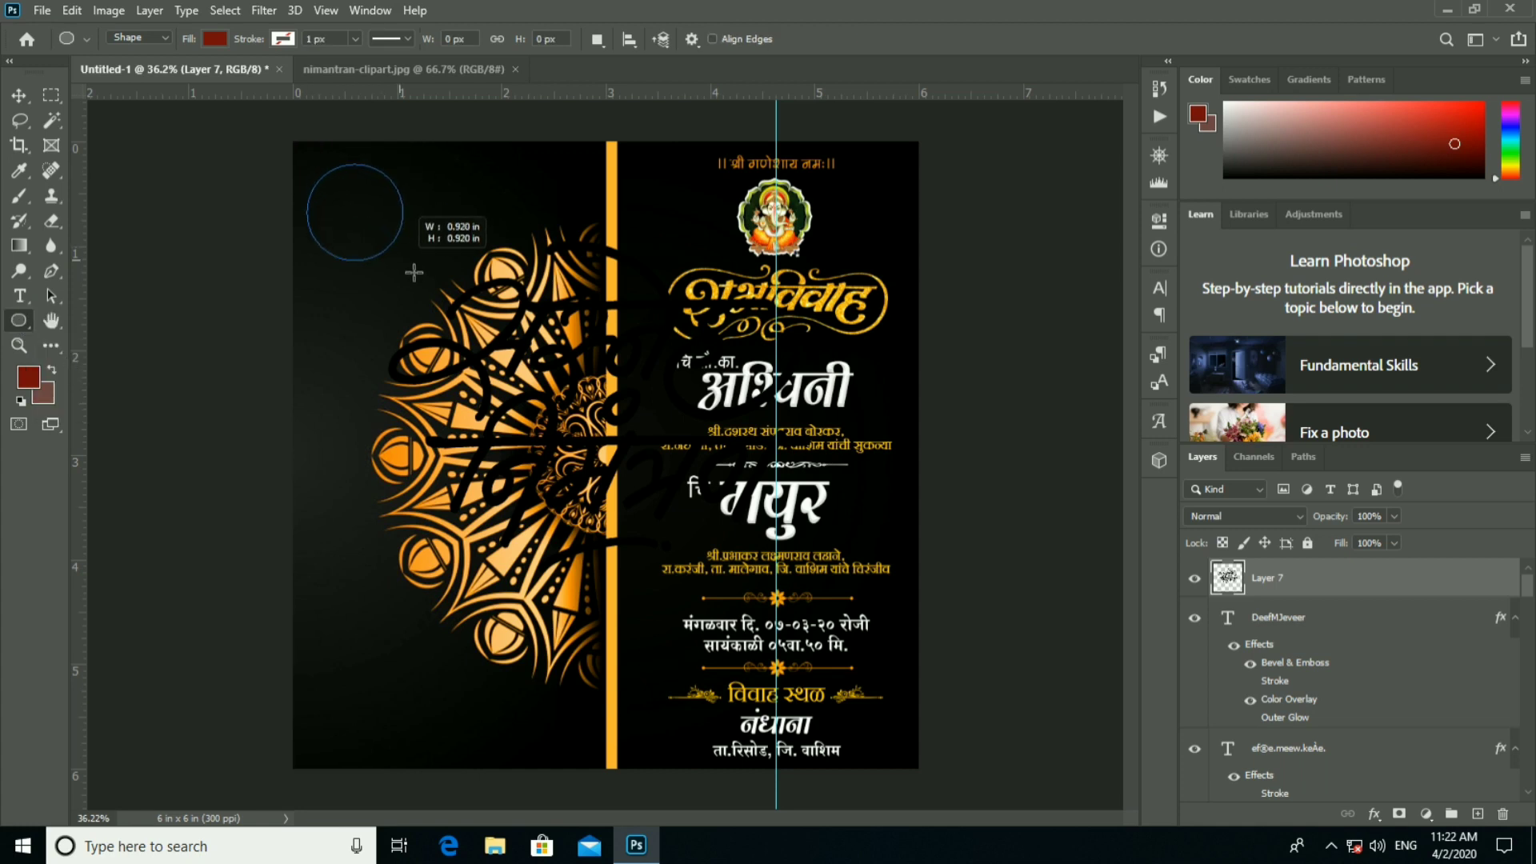
# Move the red circle to the mandala's centre and send its layer to the bottom.
pyautogui.click(16, 101)
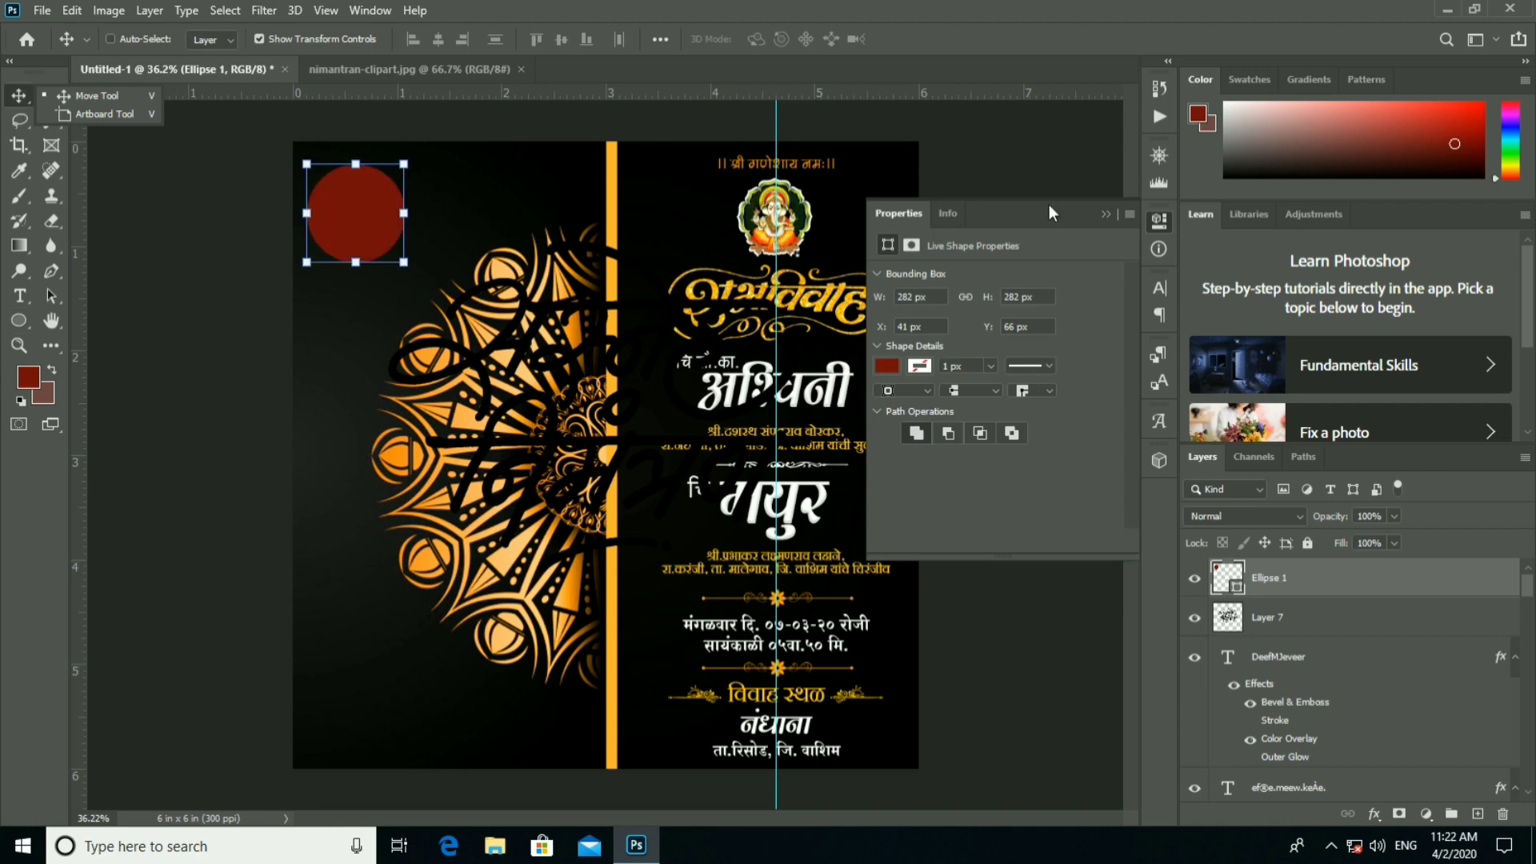
pyautogui.click(1106, 216)
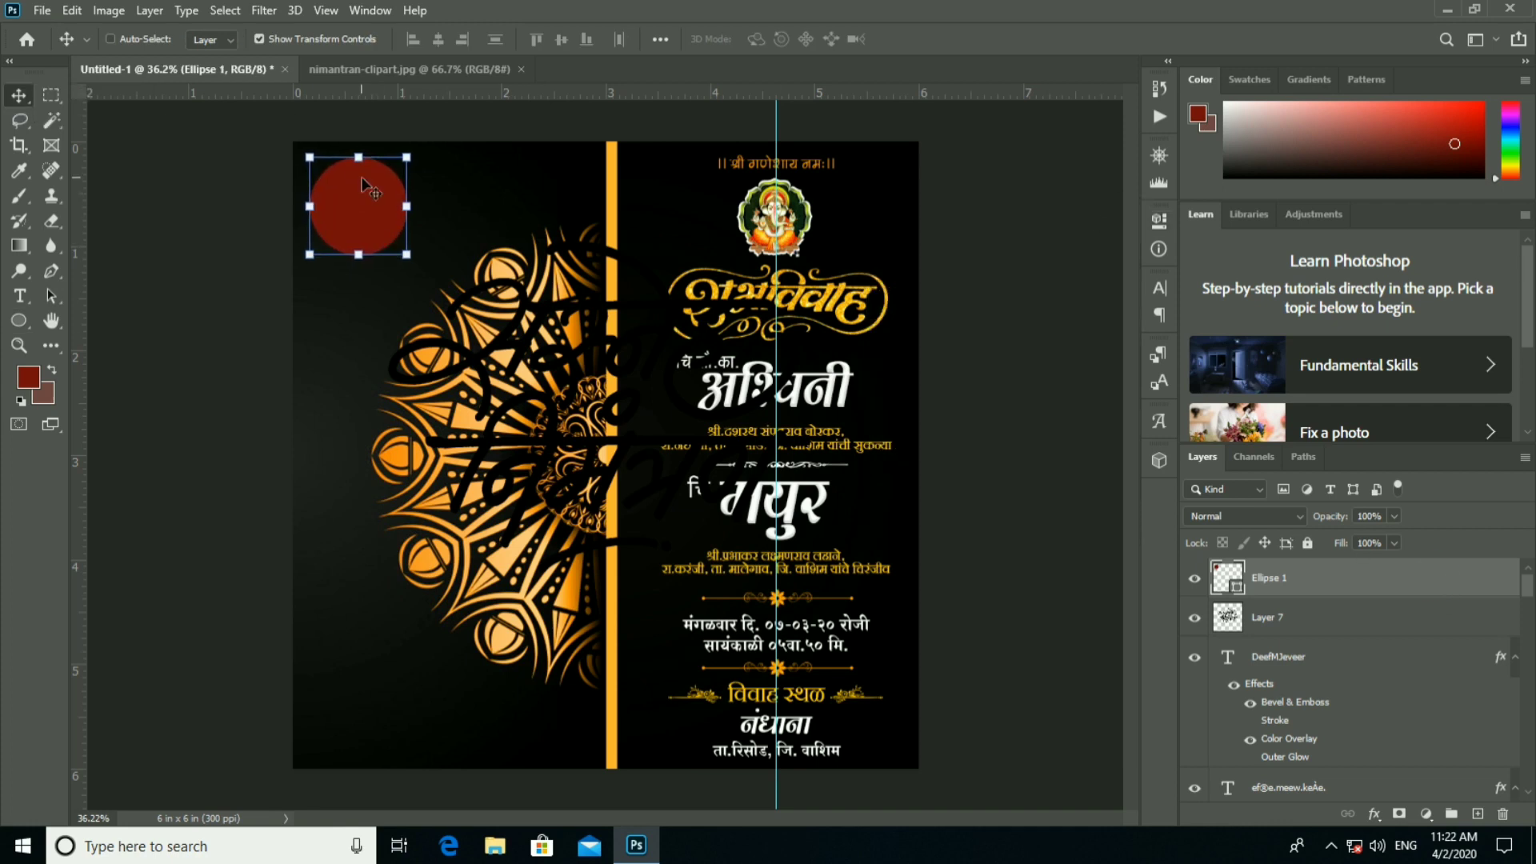
pyautogui.moveTo(370, 183); pyautogui.dragTo(608, 432)
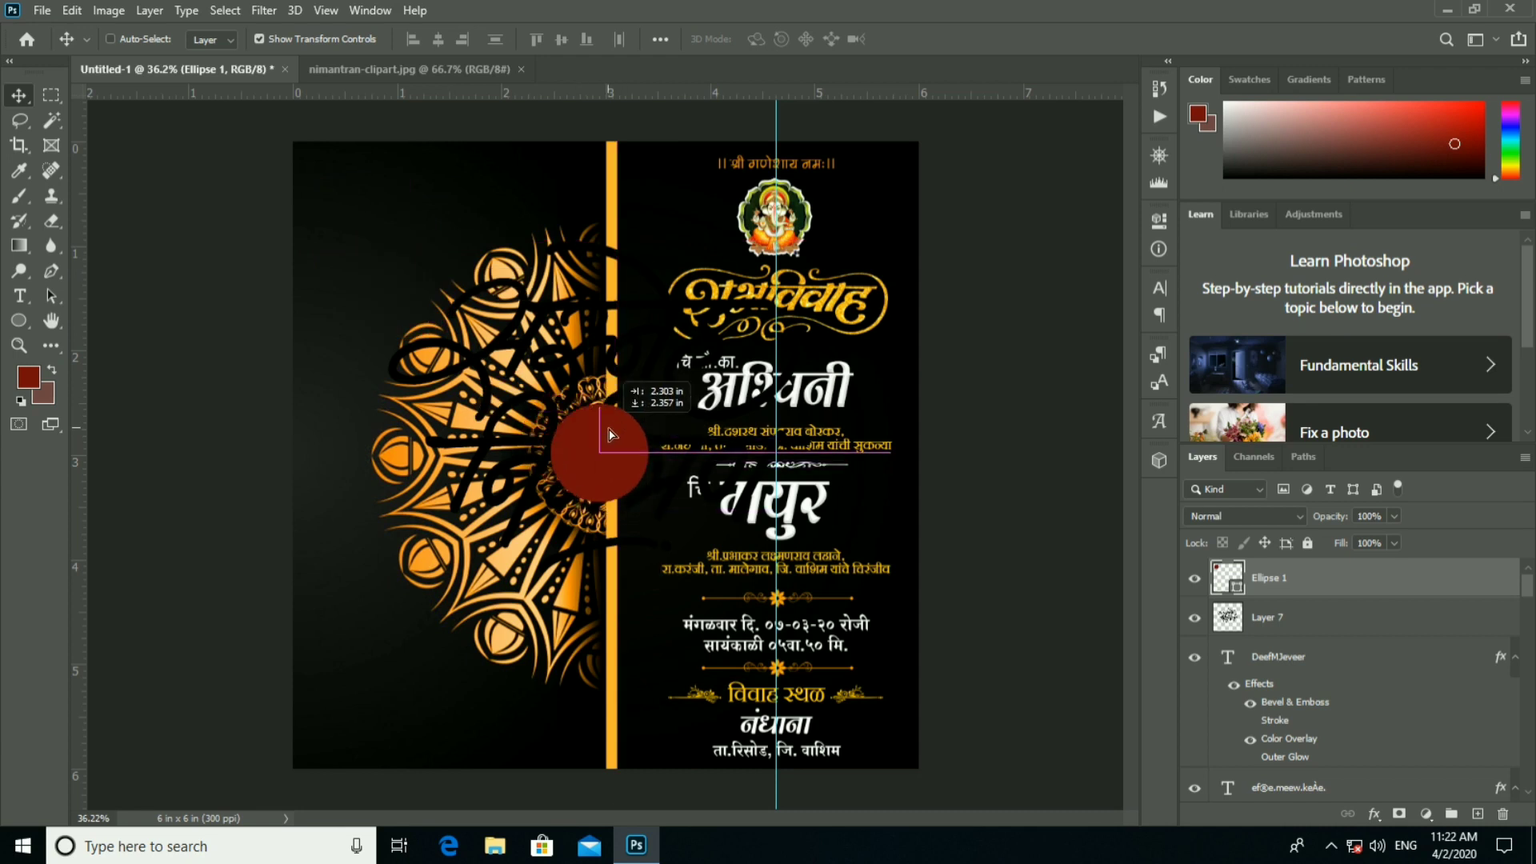
pyautogui.scroll(2, 584, 450)
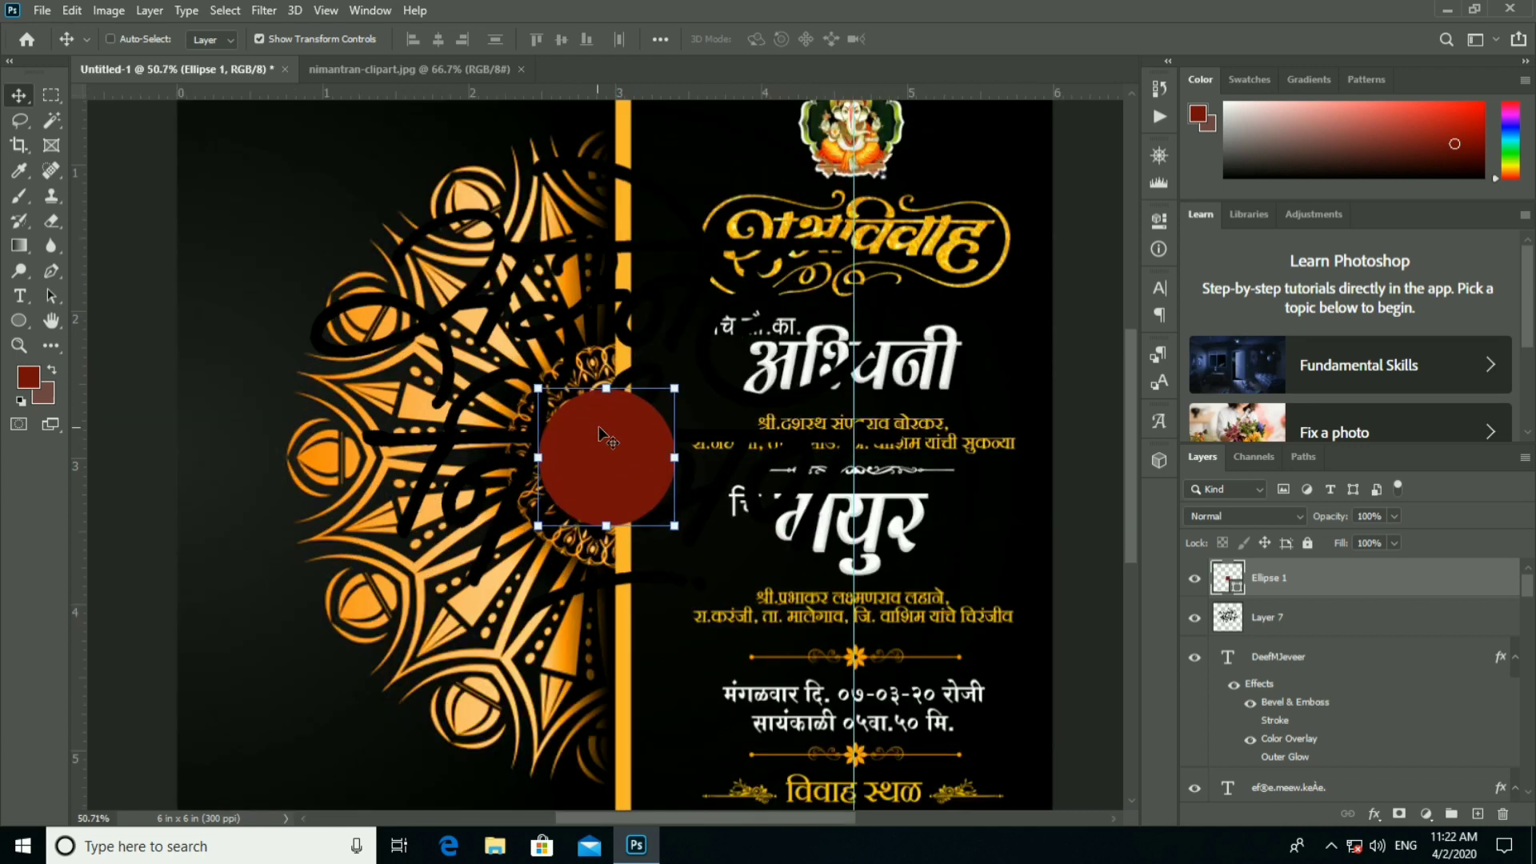
pyautogui.scroll(2, 598, 425)
pyautogui.scroll(2, 640, 417)
pyautogui.moveTo(589, 427); pyautogui.dragTo(602, 430)
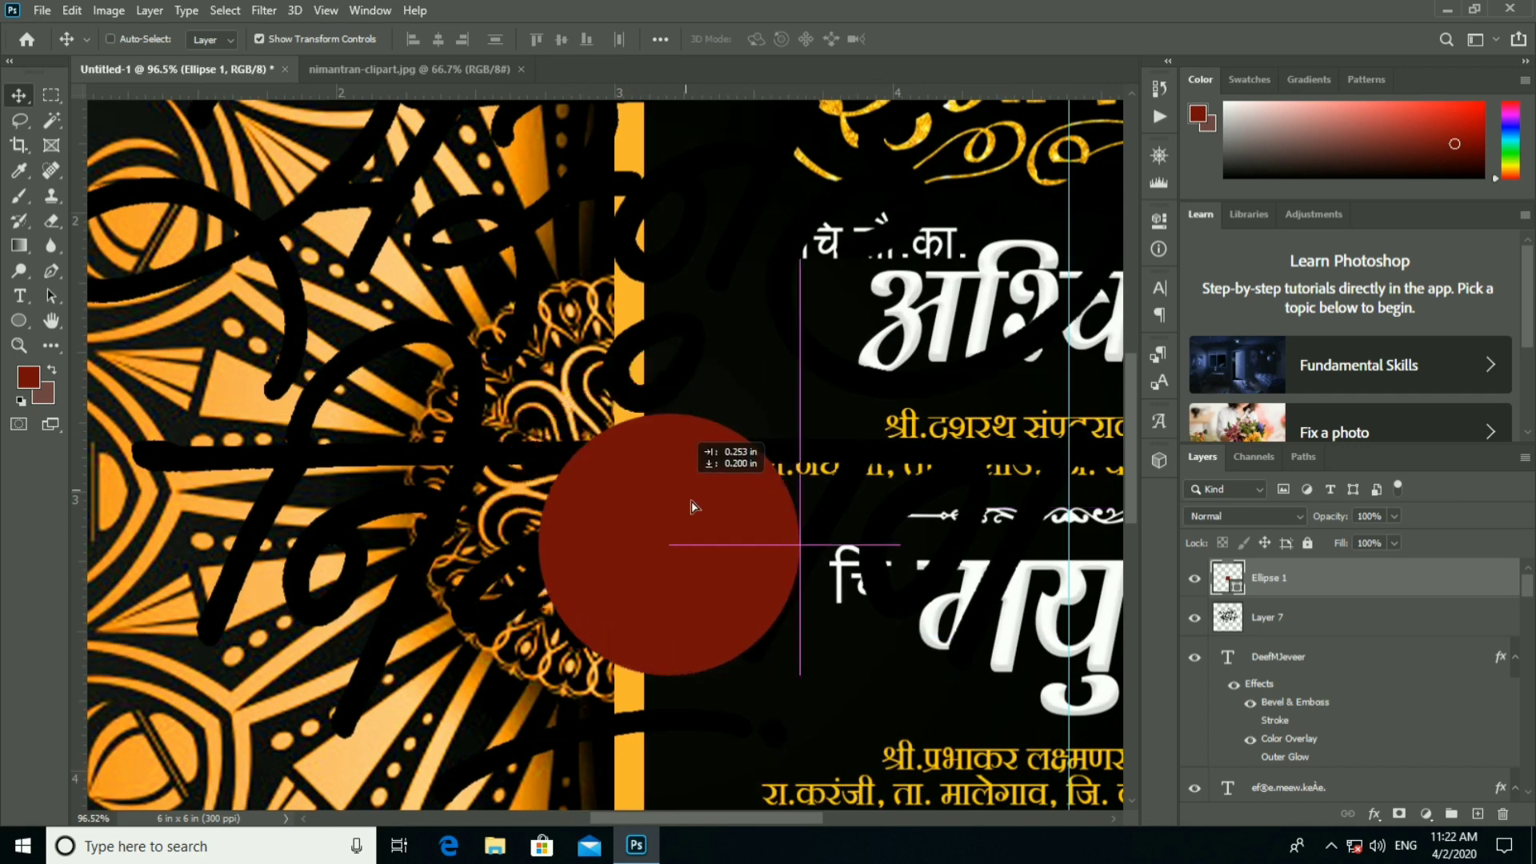
pyautogui.scroll(-3, 259, 312)
pyautogui.scroll(-2, 387, 284)
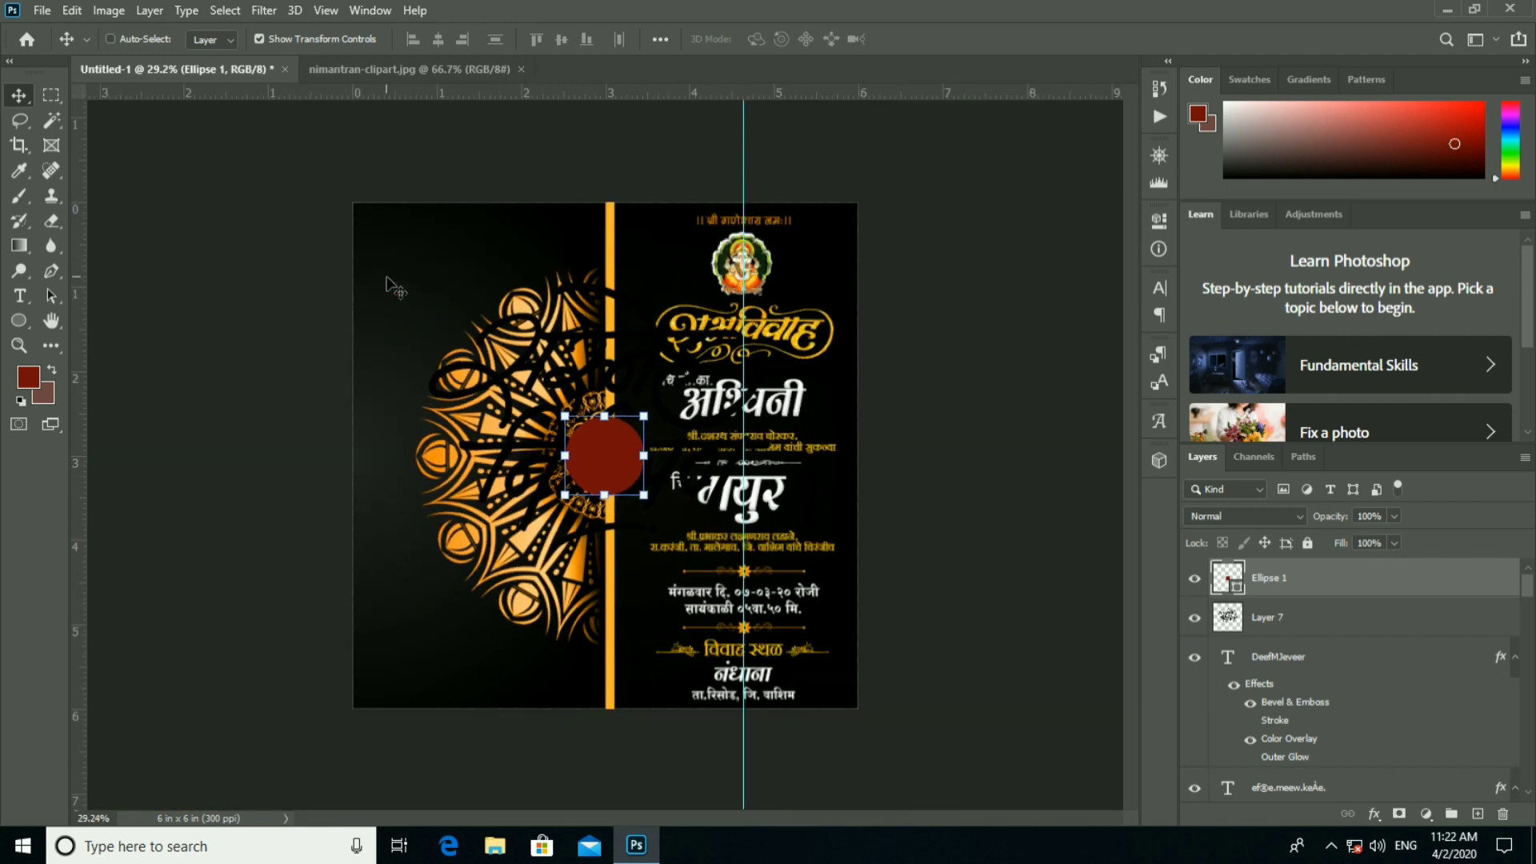
pyautogui.hotkey('ctrl', 'shift', '[')
# Send Rectangle 1 copy, Layer 1 and Rectangle 1 to the back, revealing the red circle.
pyautogui.rightClick(440, 291)
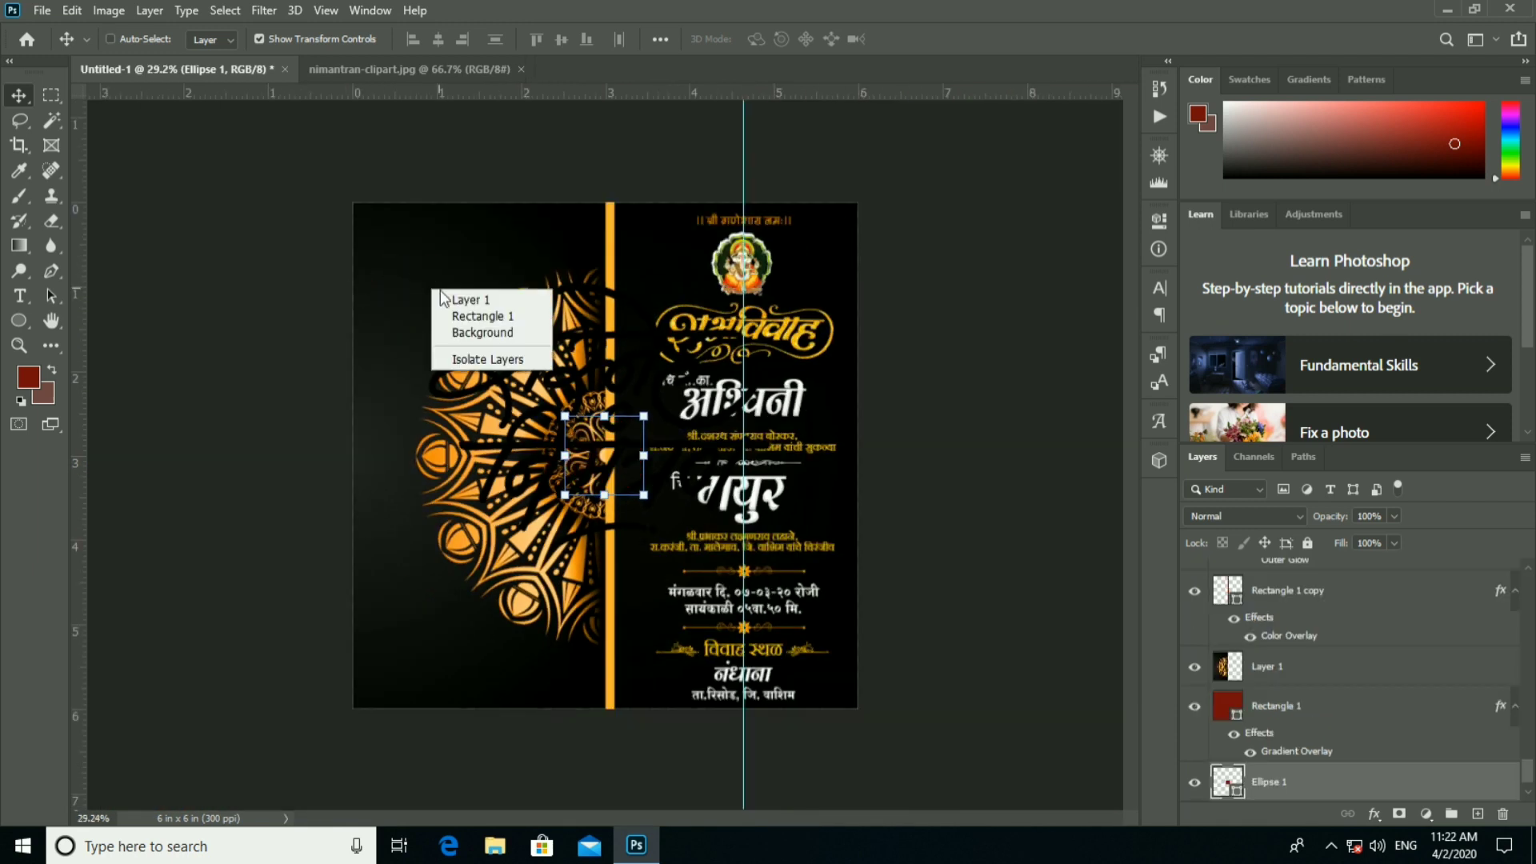
pyautogui.click(444, 297)
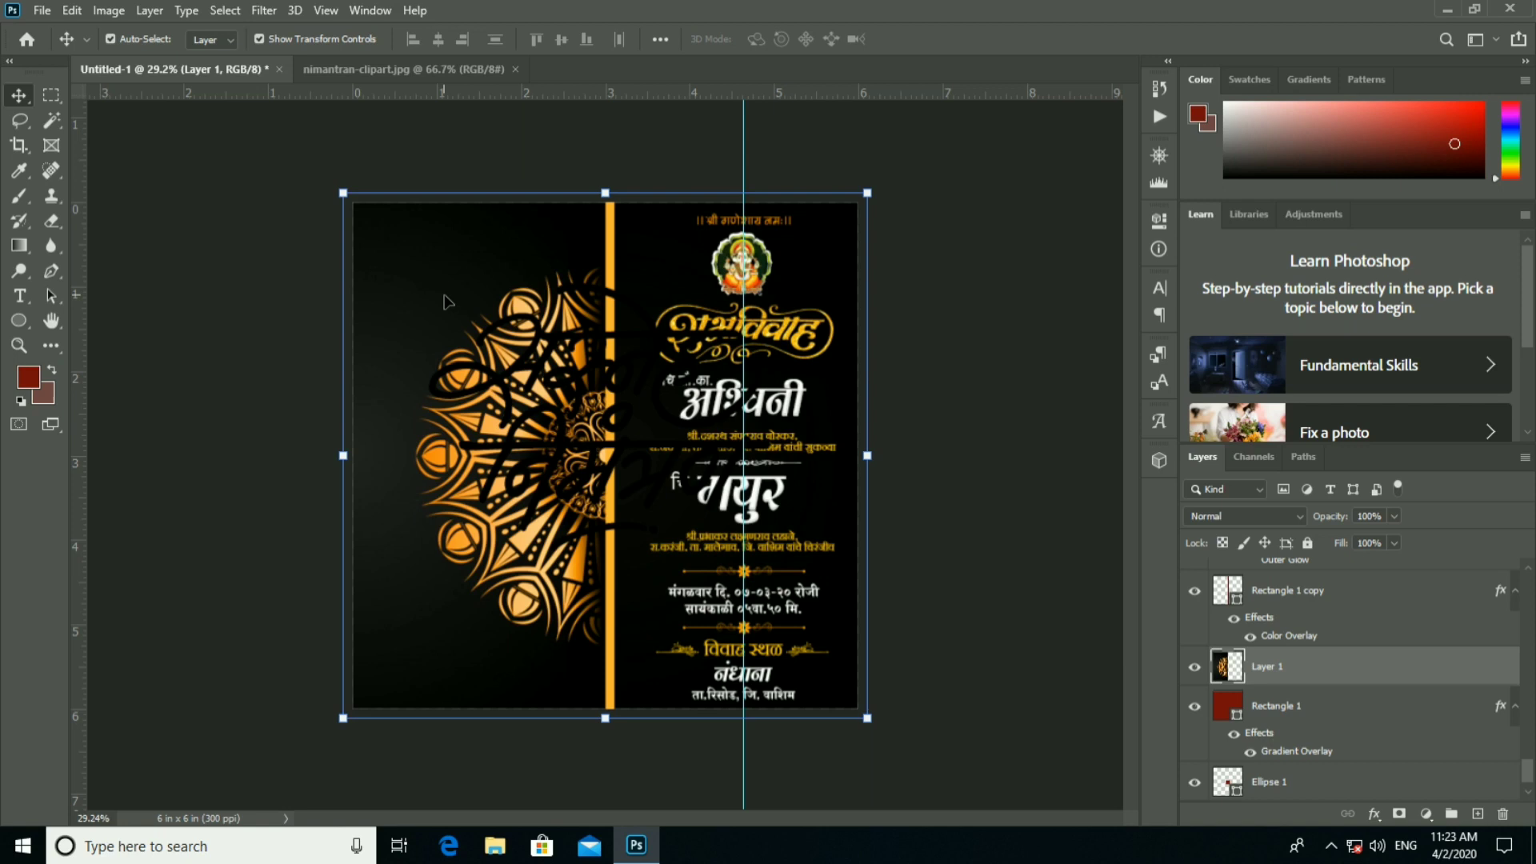
pyautogui.rightClick(607, 276)
pyautogui.click(632, 257)
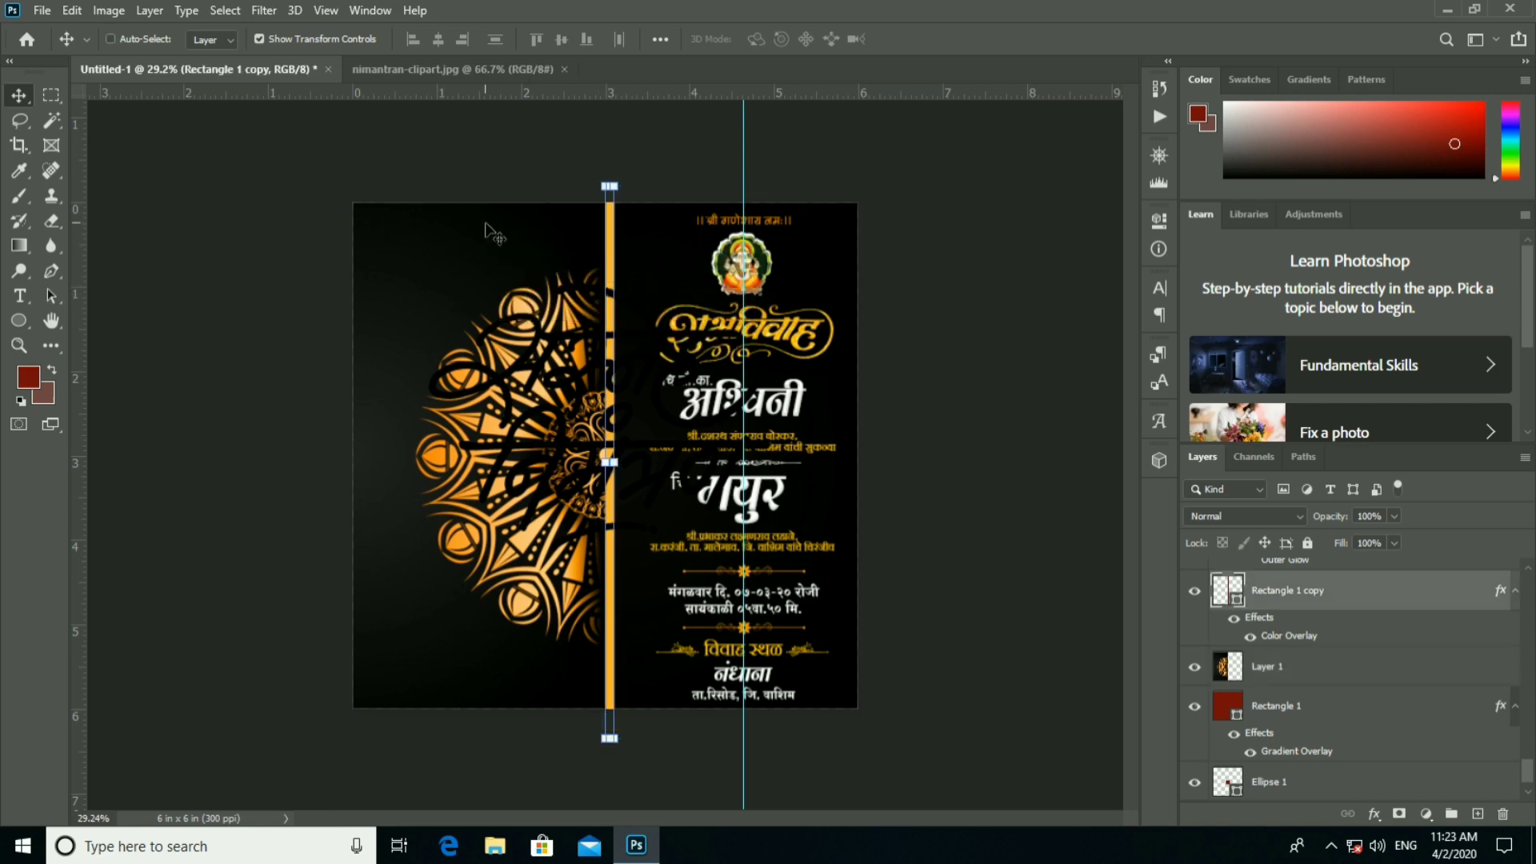
pyautogui.hotkey('ctrl', 'shift', '[')
pyautogui.rightClick(496, 238)
pyautogui.click(505, 267)
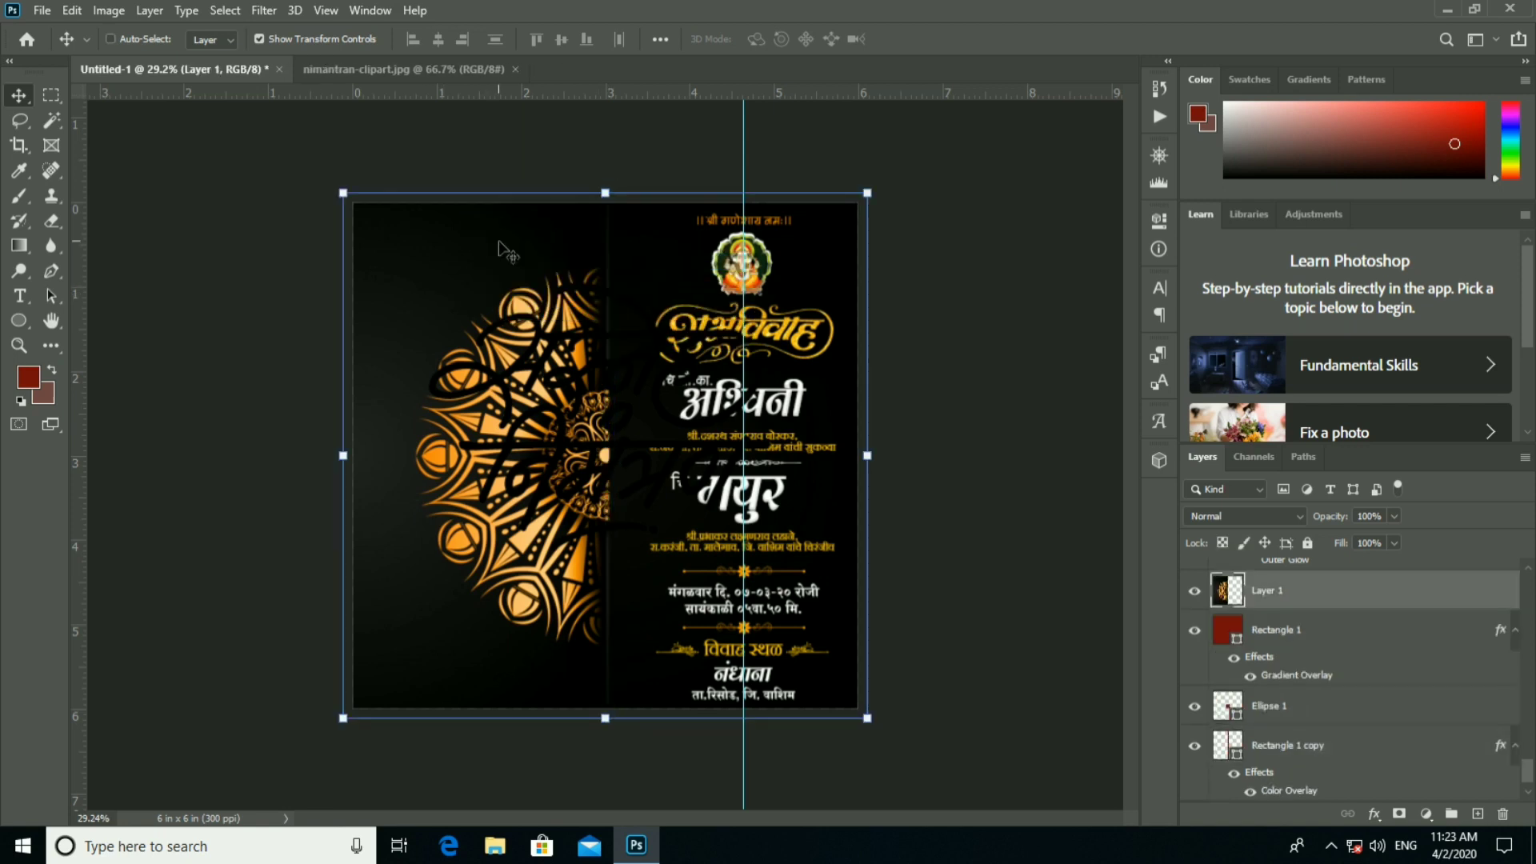
pyautogui.hotkey('ctrl', 'shift', '[')
pyautogui.rightClick(516, 251)
pyautogui.click(516, 257)
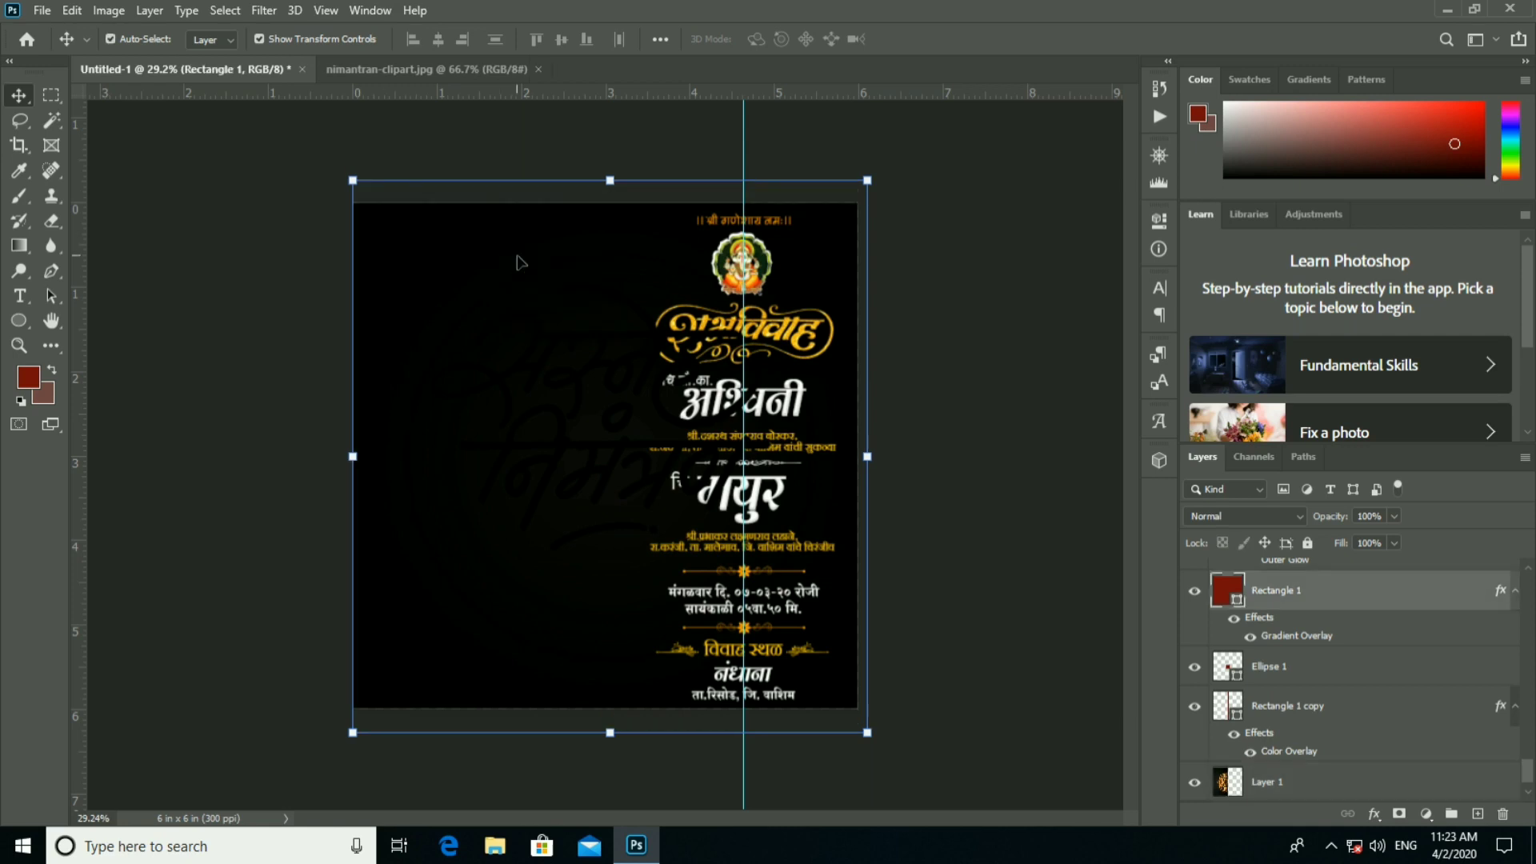
pyautogui.hotkey('ctrl', 'shift', '[')
# Shrink the Layer 7 calligraphy to about 38% and move it to the lower left.
pyautogui.rightClick(596, 382)
pyautogui.click(601, 389)
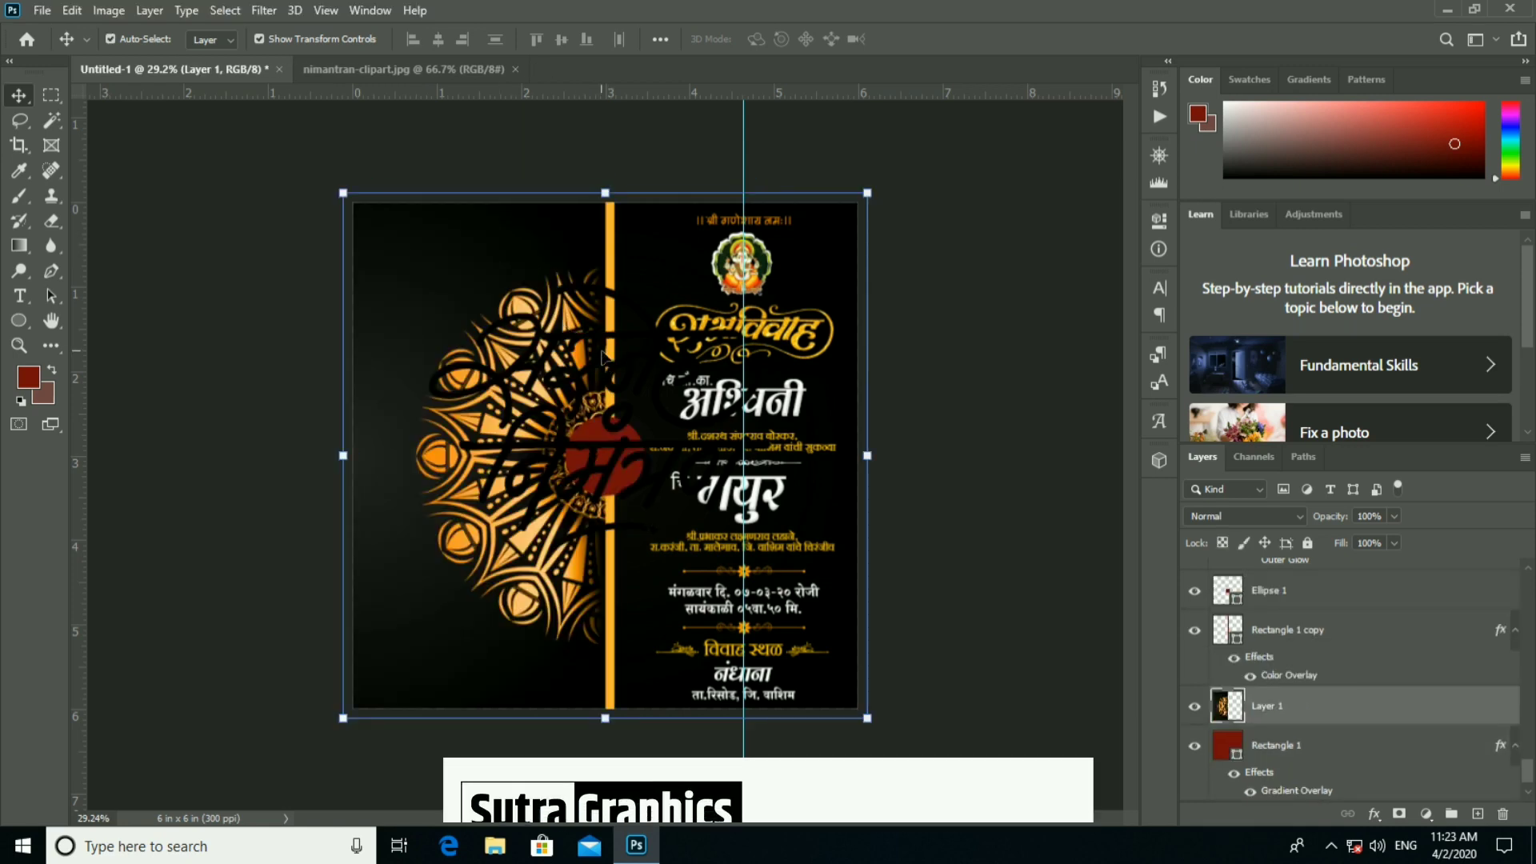
pyautogui.moveTo(690, 372); pyautogui.dragTo(674, 385)
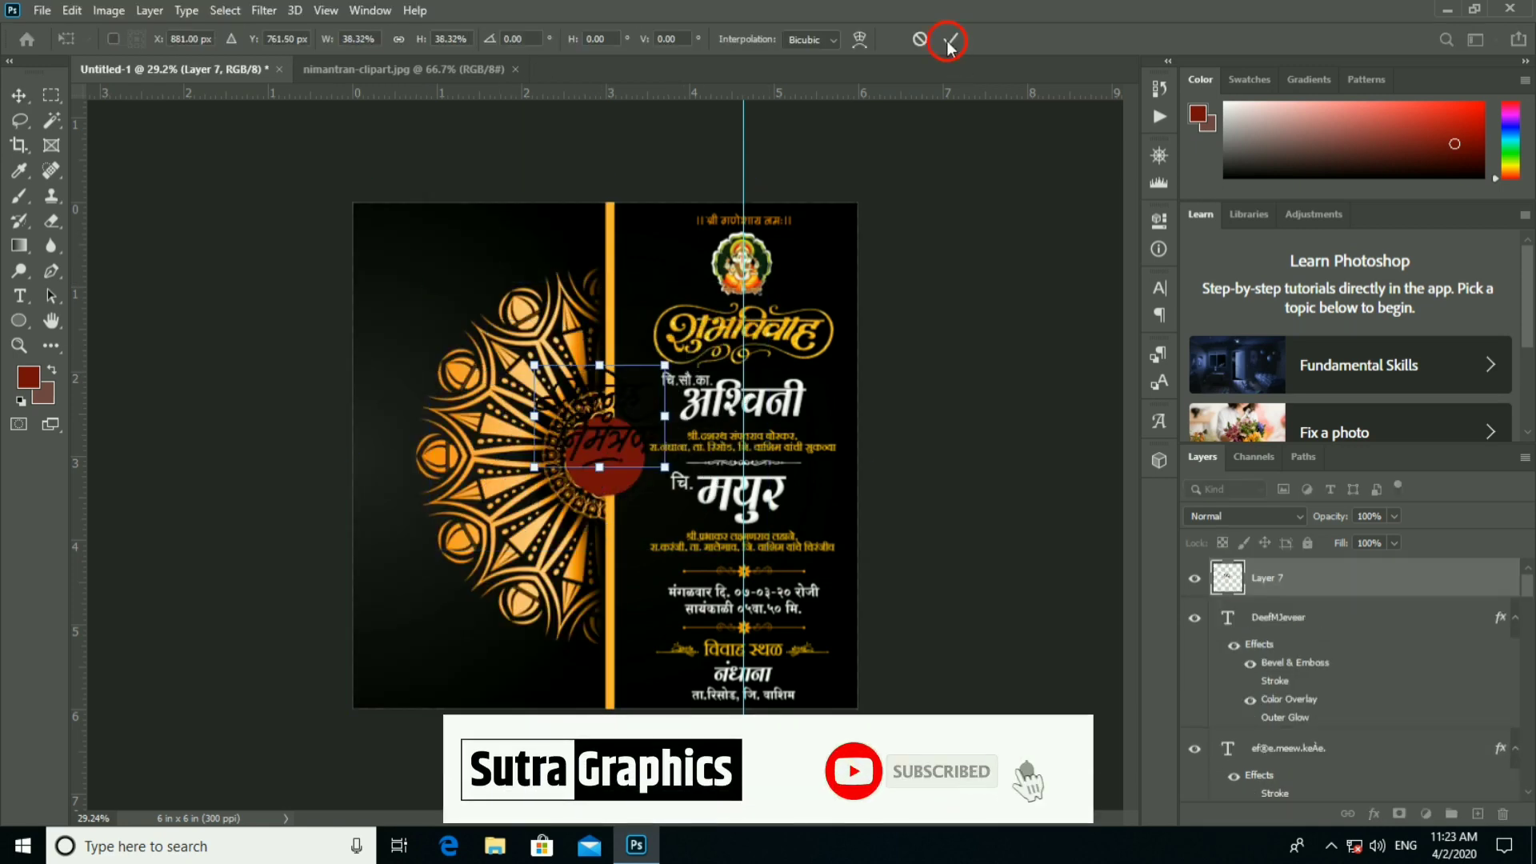
pyautogui.press('Return')
pyautogui.scroll(2, 620, 496)
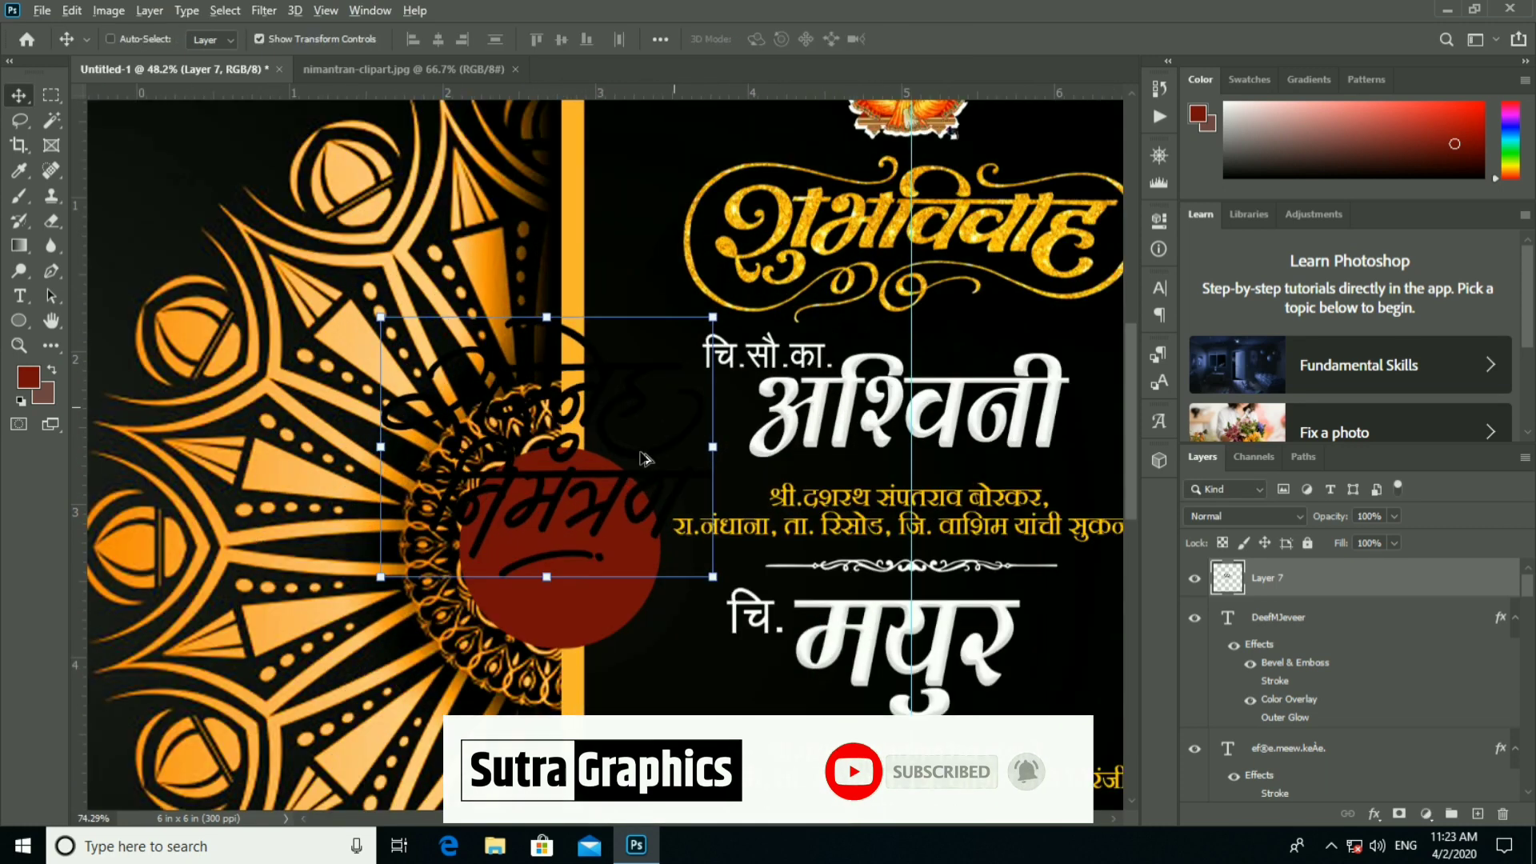
pyautogui.scroll(2, 621, 496)
pyautogui.moveTo(560, 320); pyautogui.dragTo(332, 664)
# Nudge the red circle slightly up-left and shrink it a little.
pyautogui.keyDown('ctrl'); pyautogui.click(616, 388); pyautogui.keyUp('ctrl')
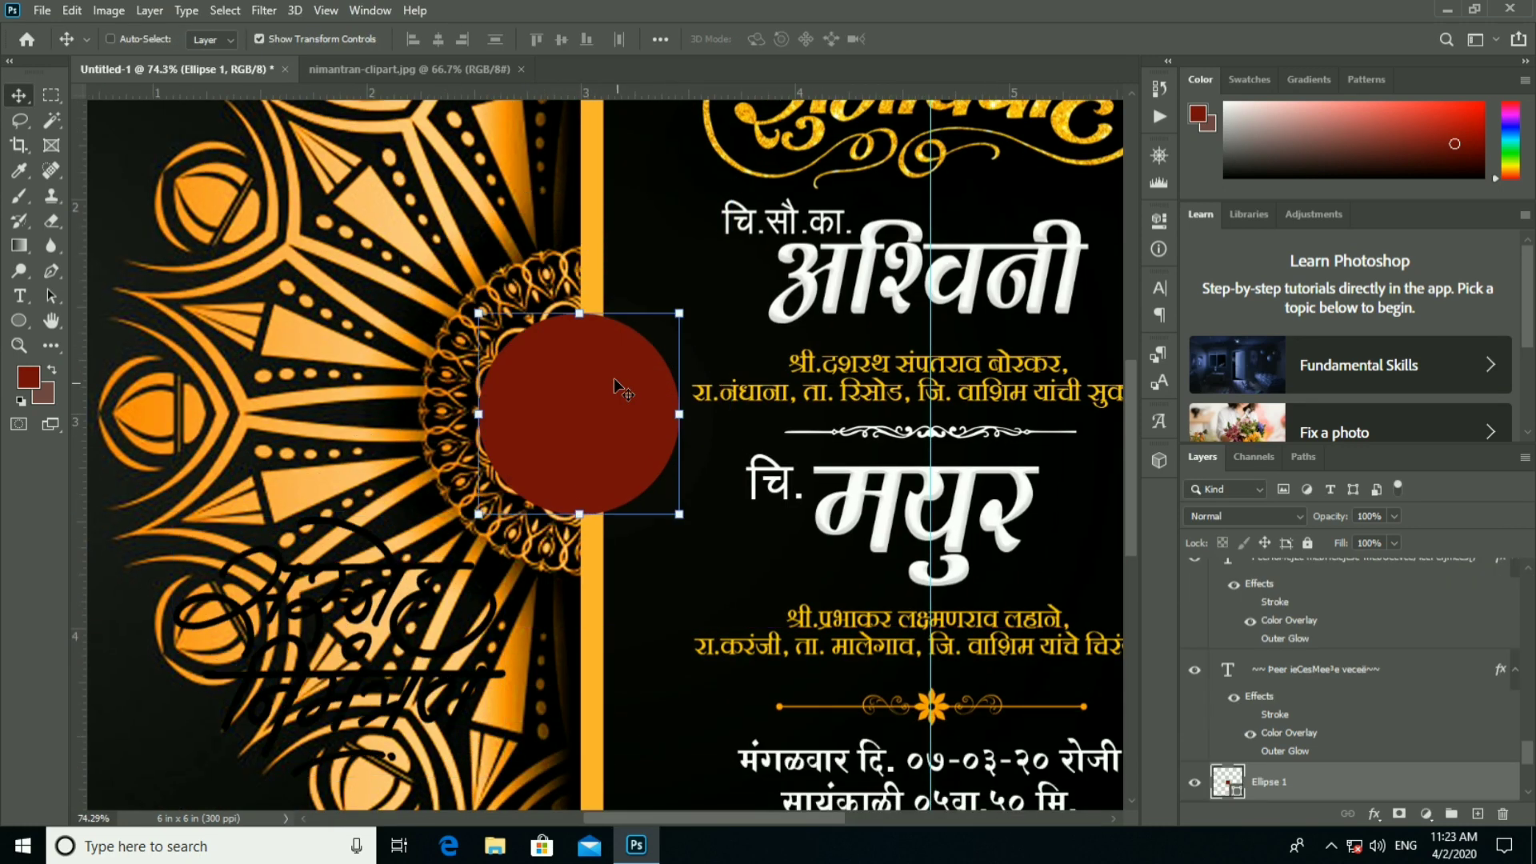
pyautogui.moveTo(626, 385); pyautogui.dragTo(622, 384)
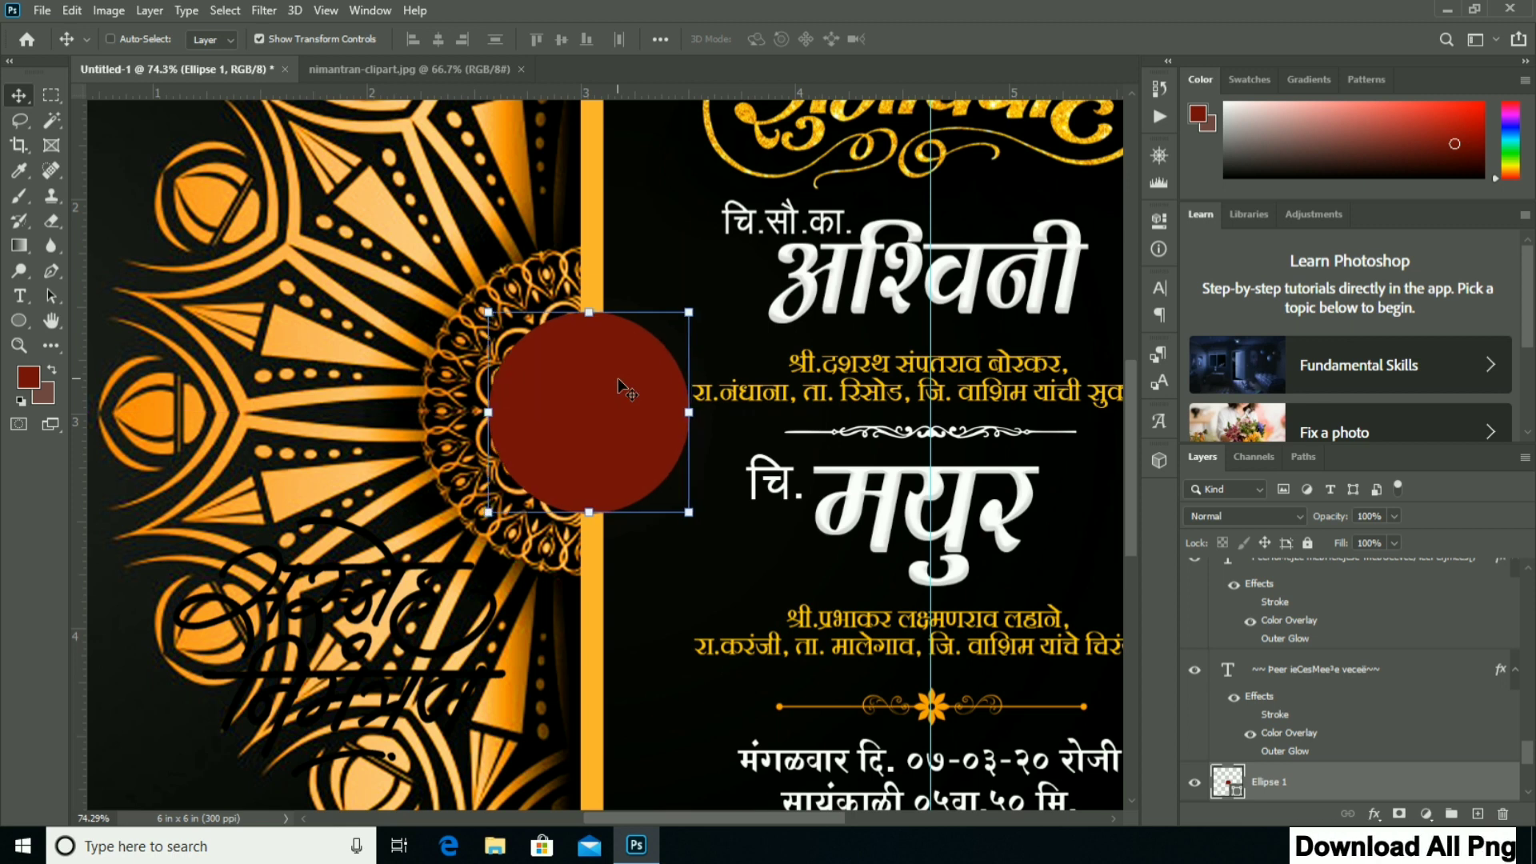
pyautogui.hotkey('ctrl', 't')
pyautogui.moveTo(687, 312); pyautogui.dragTo(678, 321)
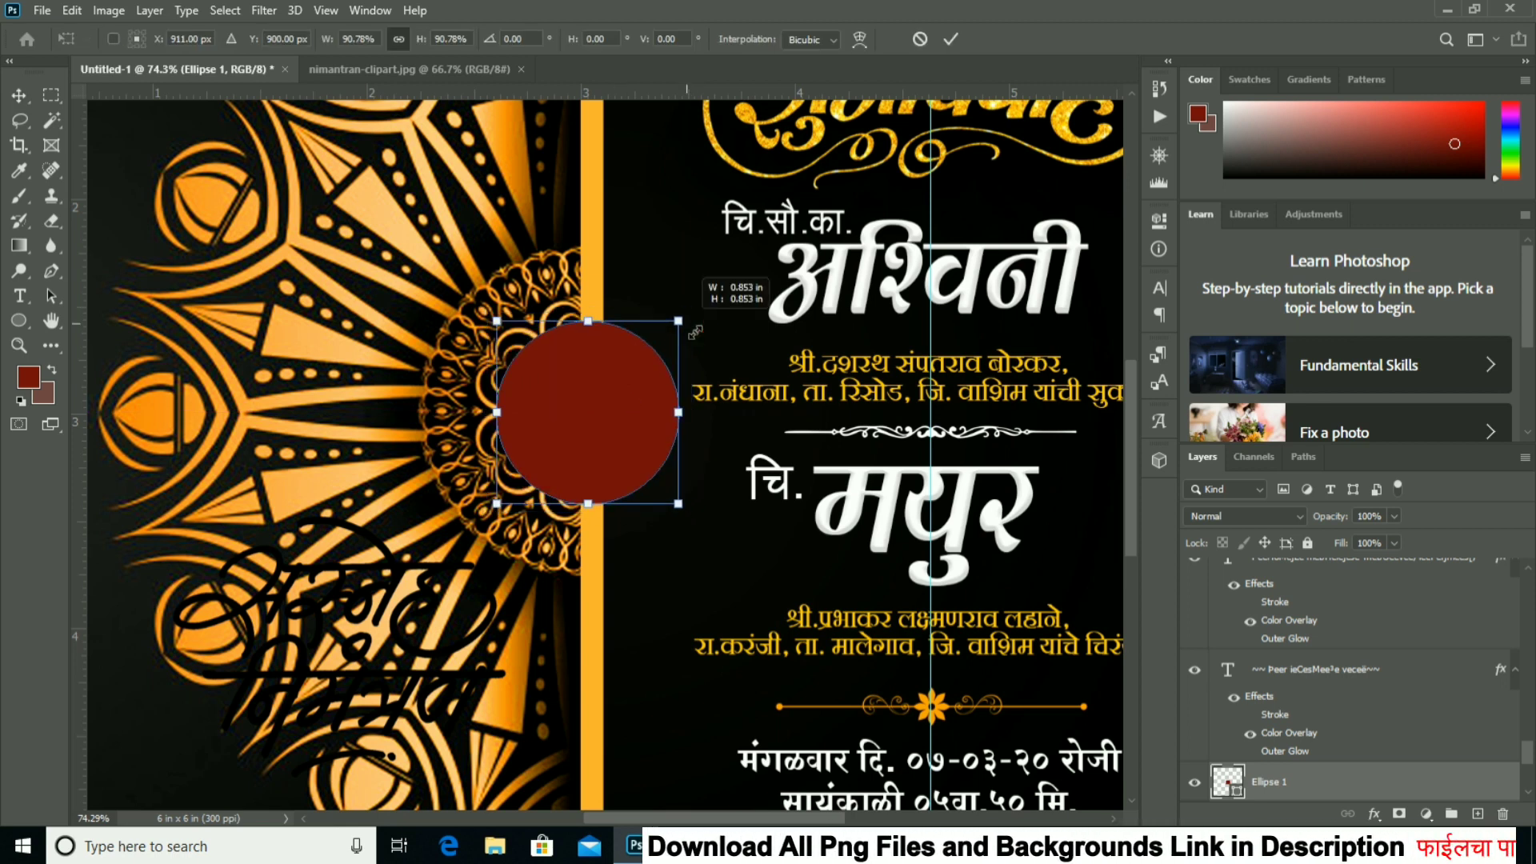
pyautogui.press('Return')
# Duplicate the circle, give the original Ellipse 1 a white colour overlay, and enlarge it into a ring.
pyautogui.hotkey('ctrl', 'j')
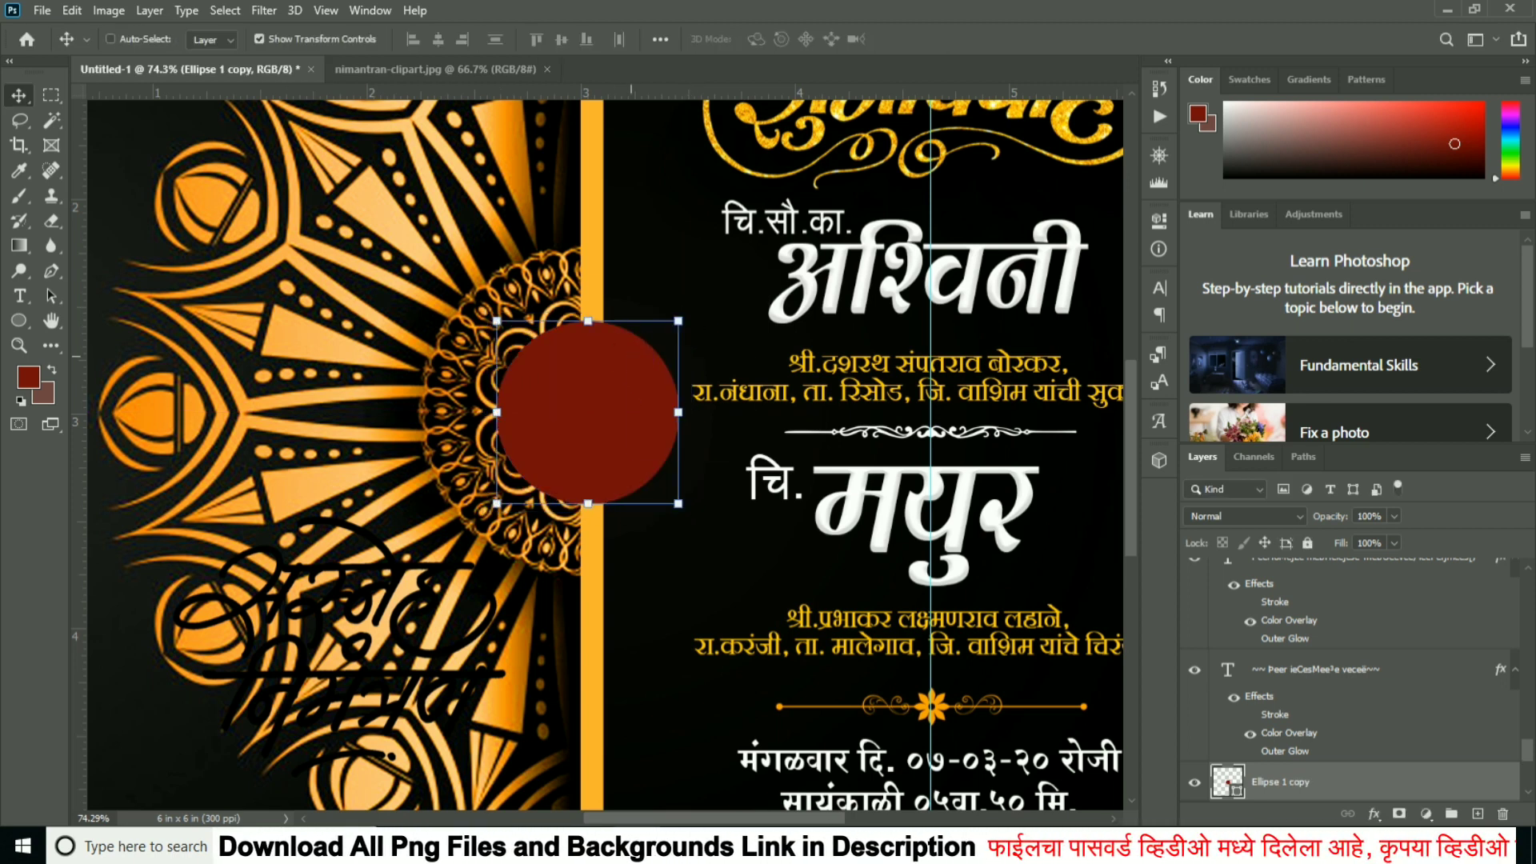
pyautogui.click(1335, 790)
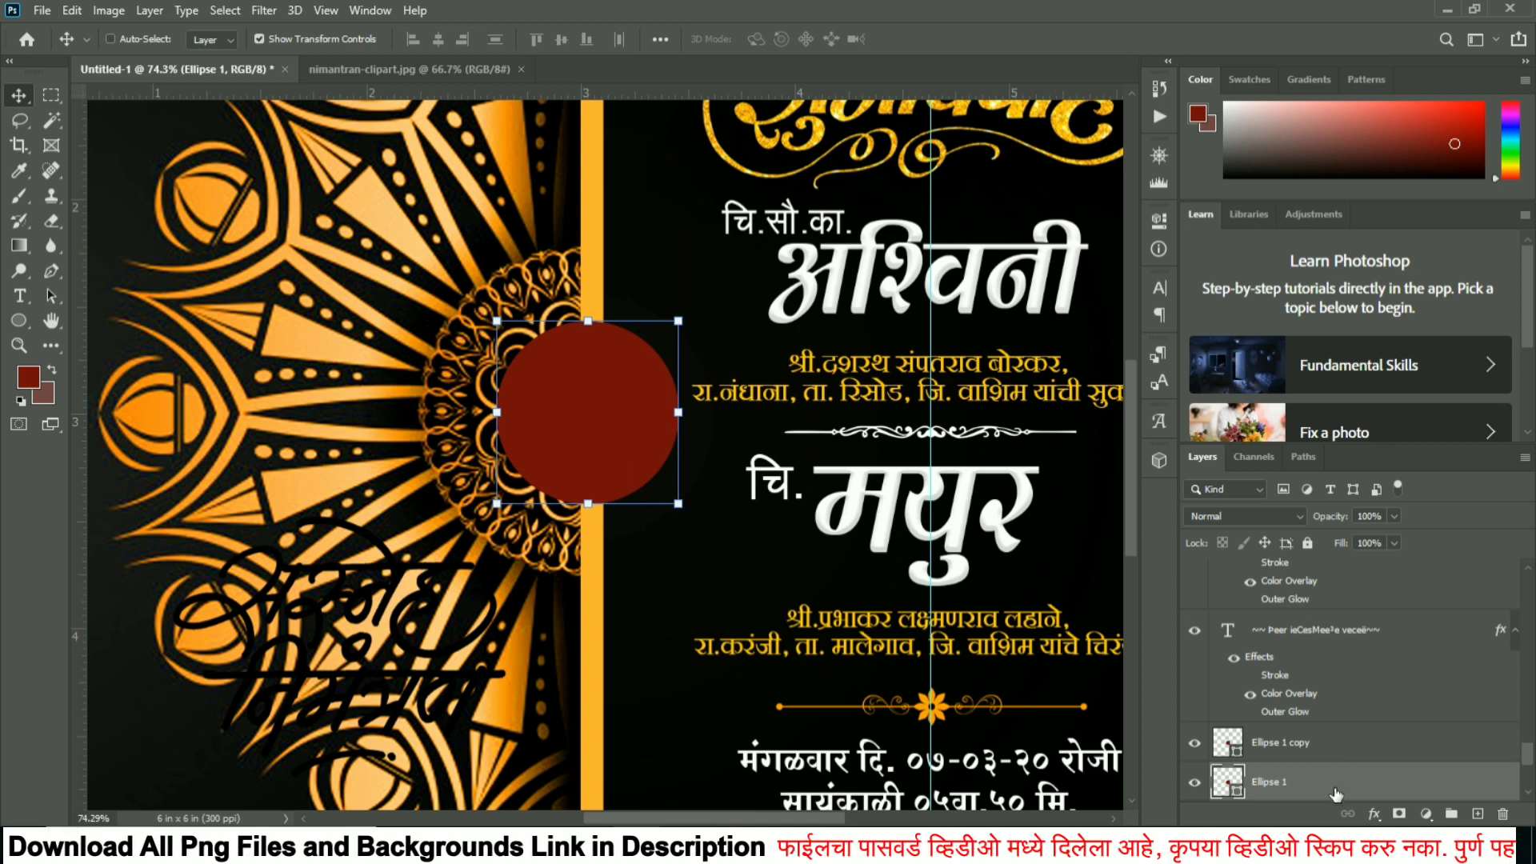
pyautogui.doubleClick(1334, 791)
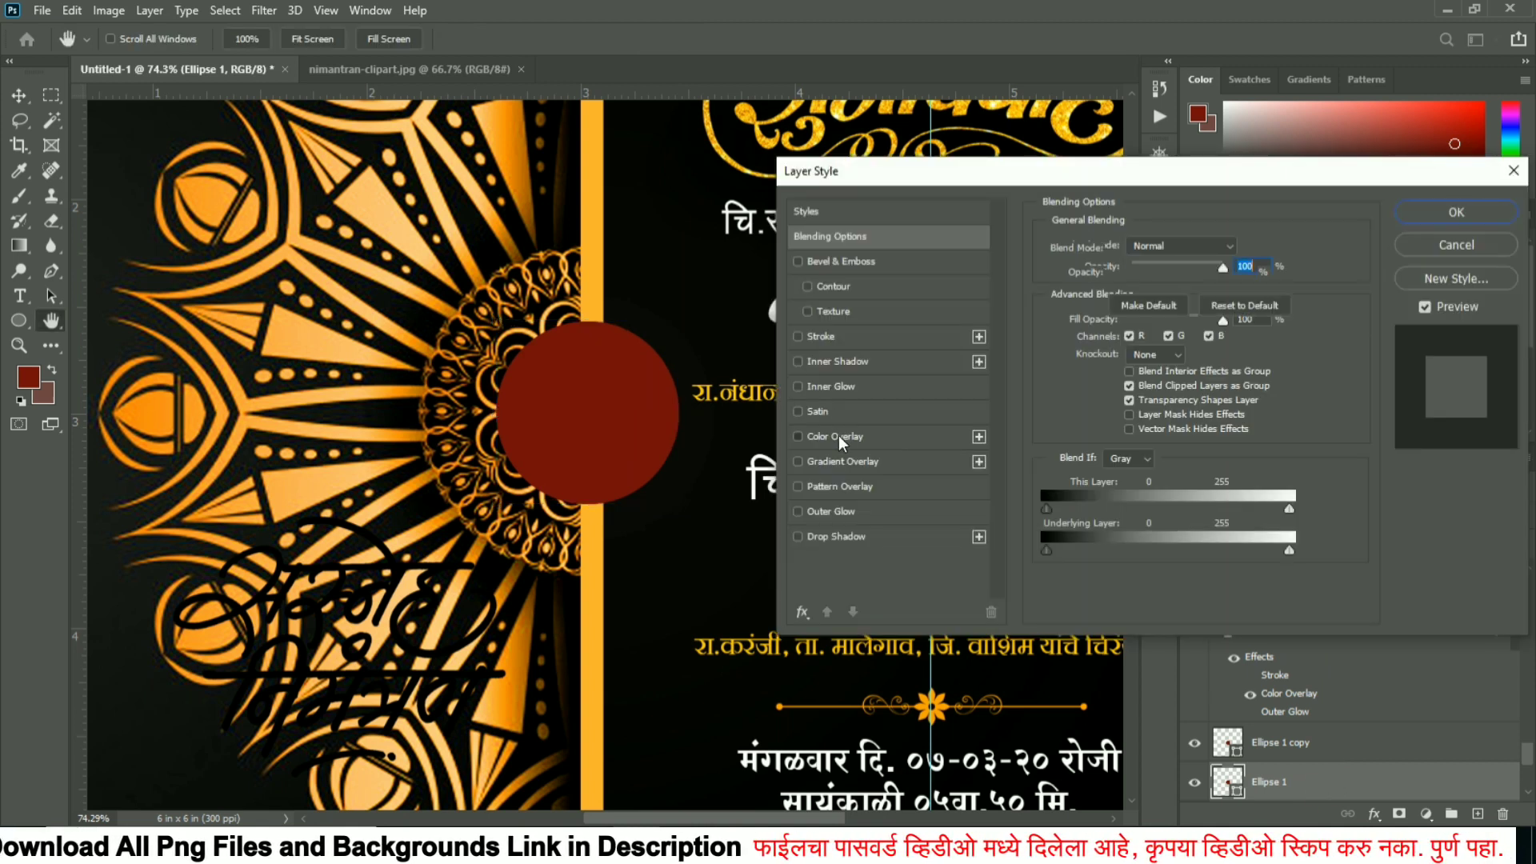
pyautogui.click(824, 432)
pyautogui.click(1500, 210)
pyautogui.hotkey('ctrl', 't')
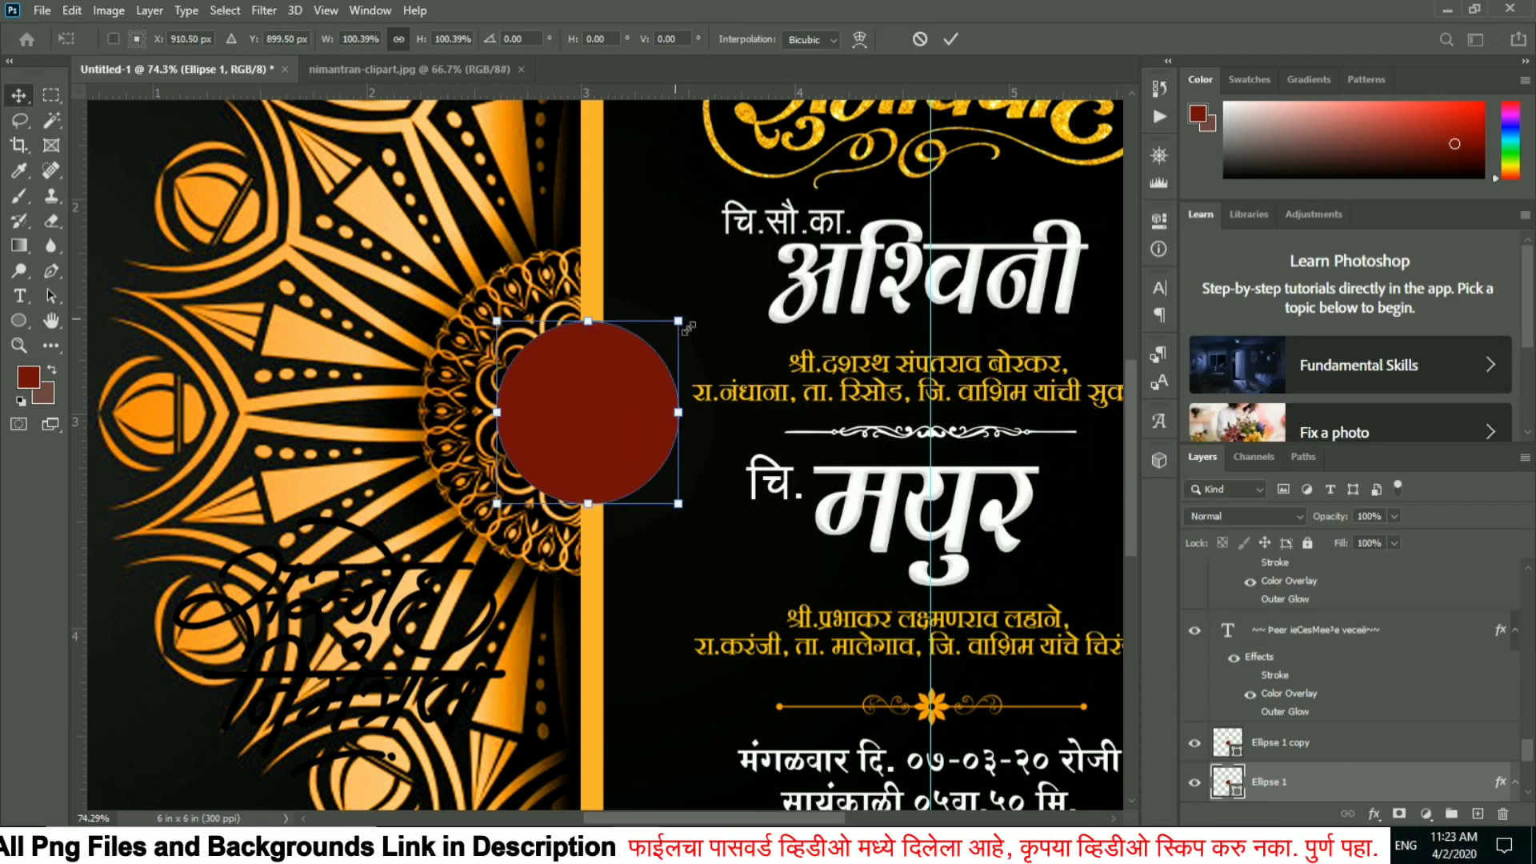
pyautogui.moveTo(678, 323); pyautogui.dragTo(700, 324)
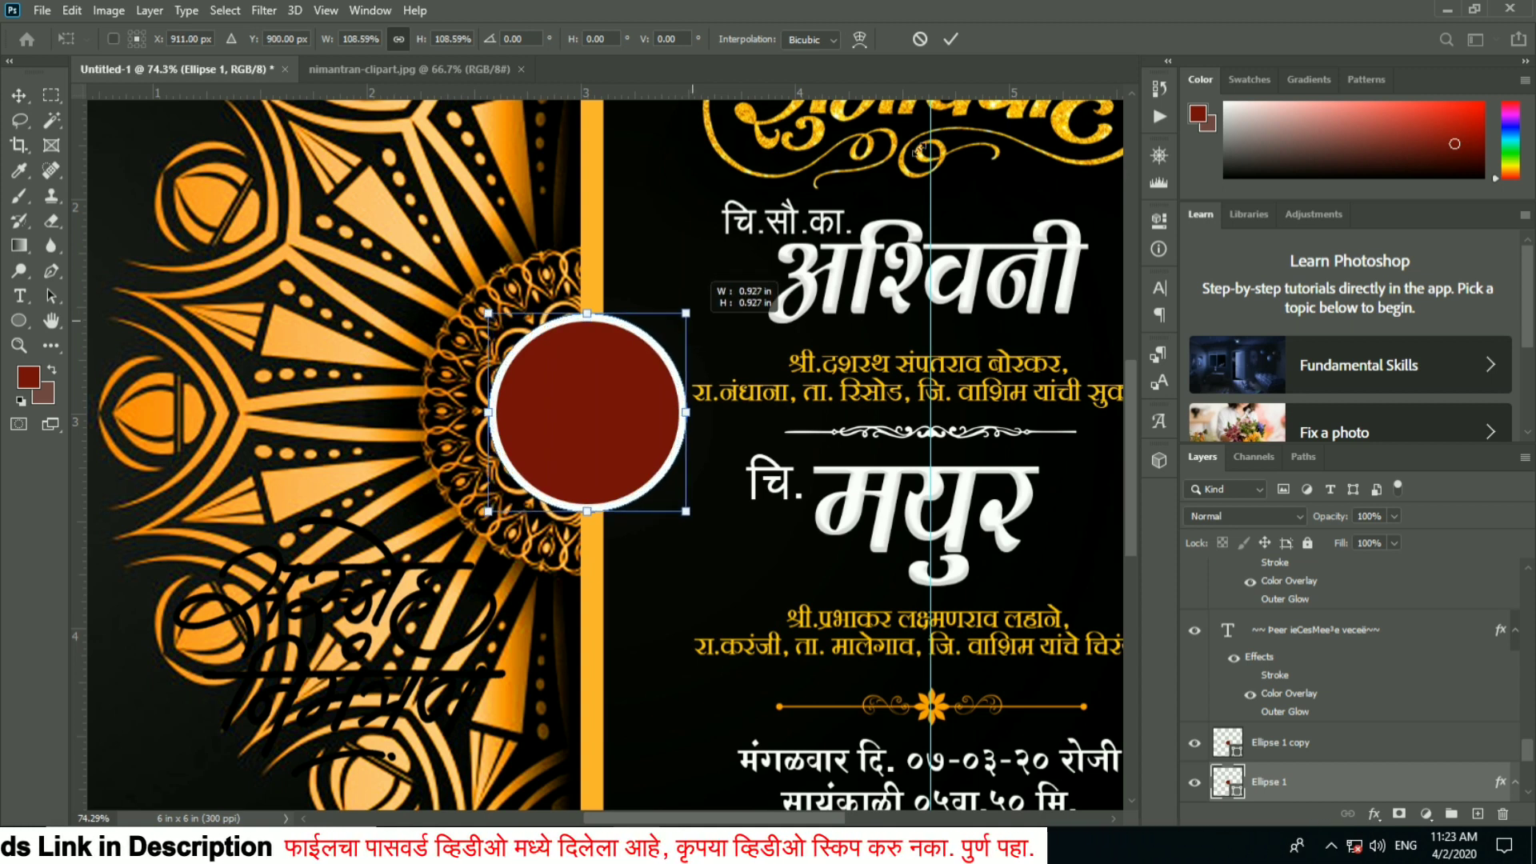
pyautogui.click(951, 39)
pyautogui.click(1404, 740)
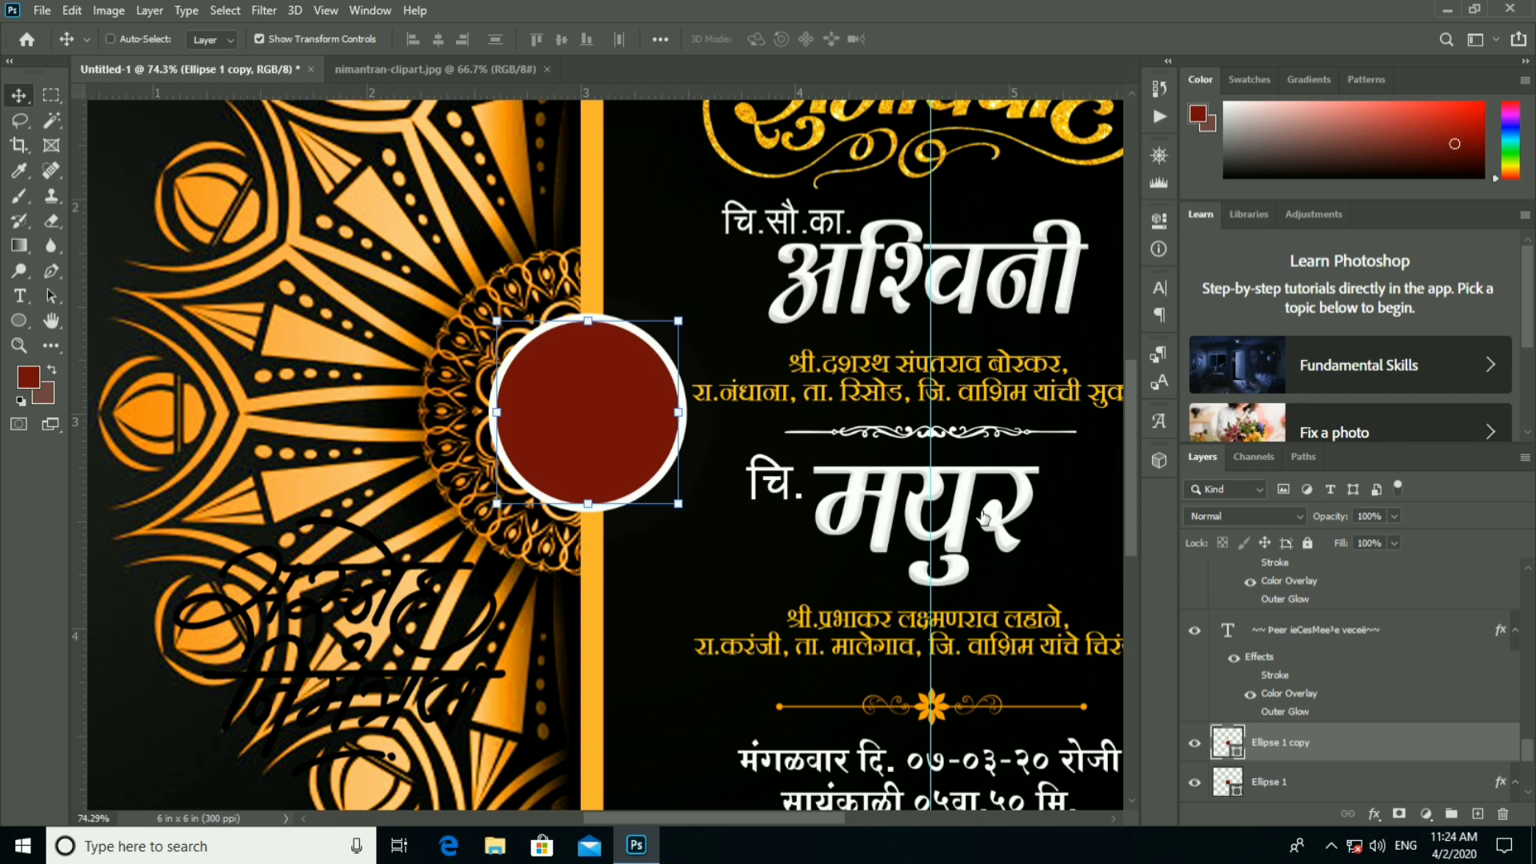
# Add a gradient overlay to Ellipse 1 copy running from dark red to bright red.
pyautogui.click(866, 461)
pyautogui.click(1176, 294)
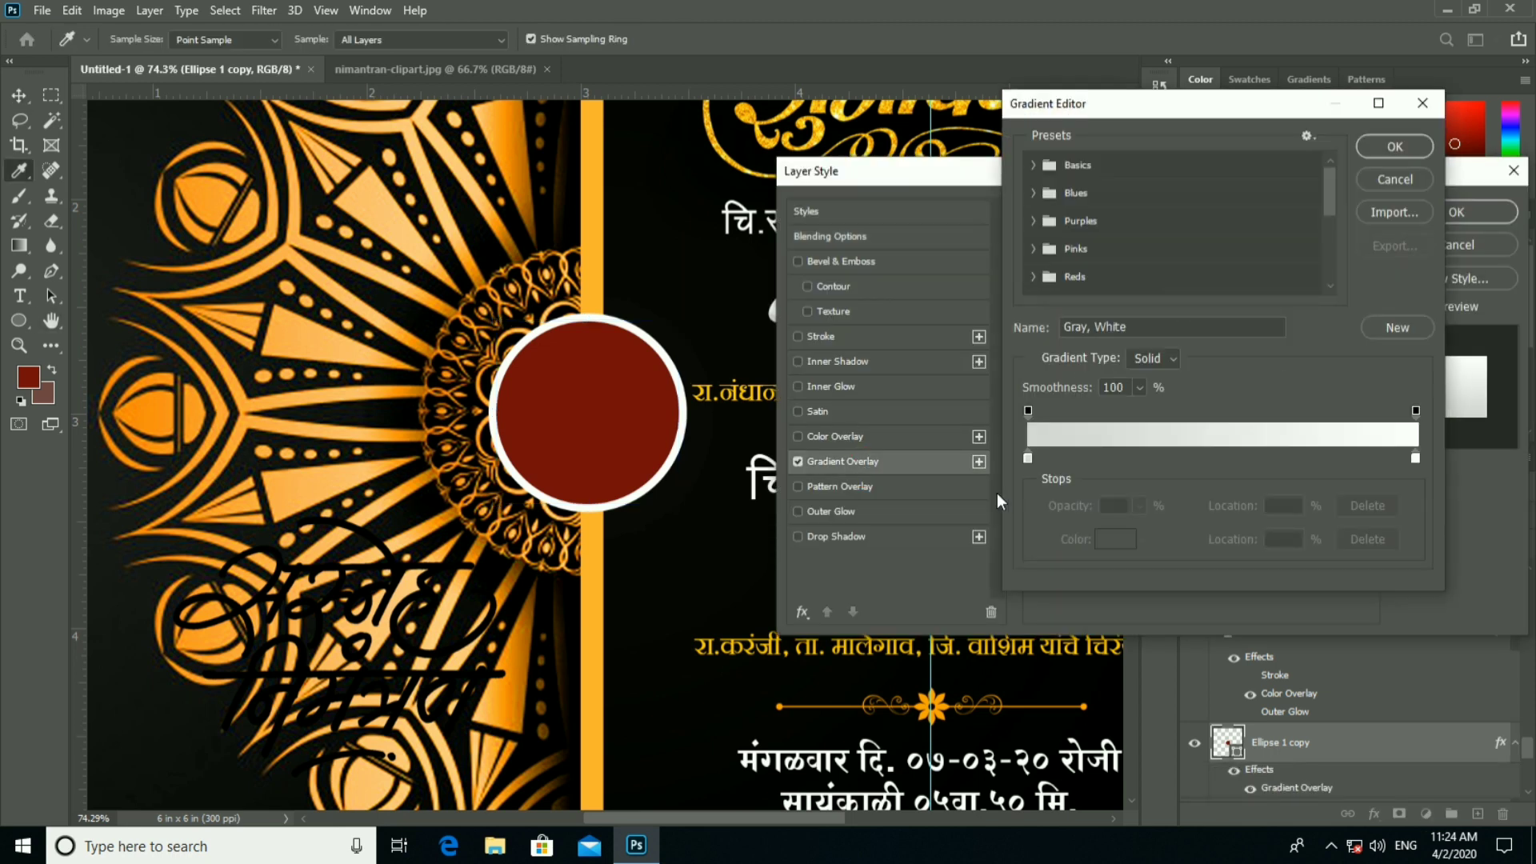
pyautogui.click(1028, 457)
pyautogui.click(1115, 539)
pyautogui.click(1262, 302)
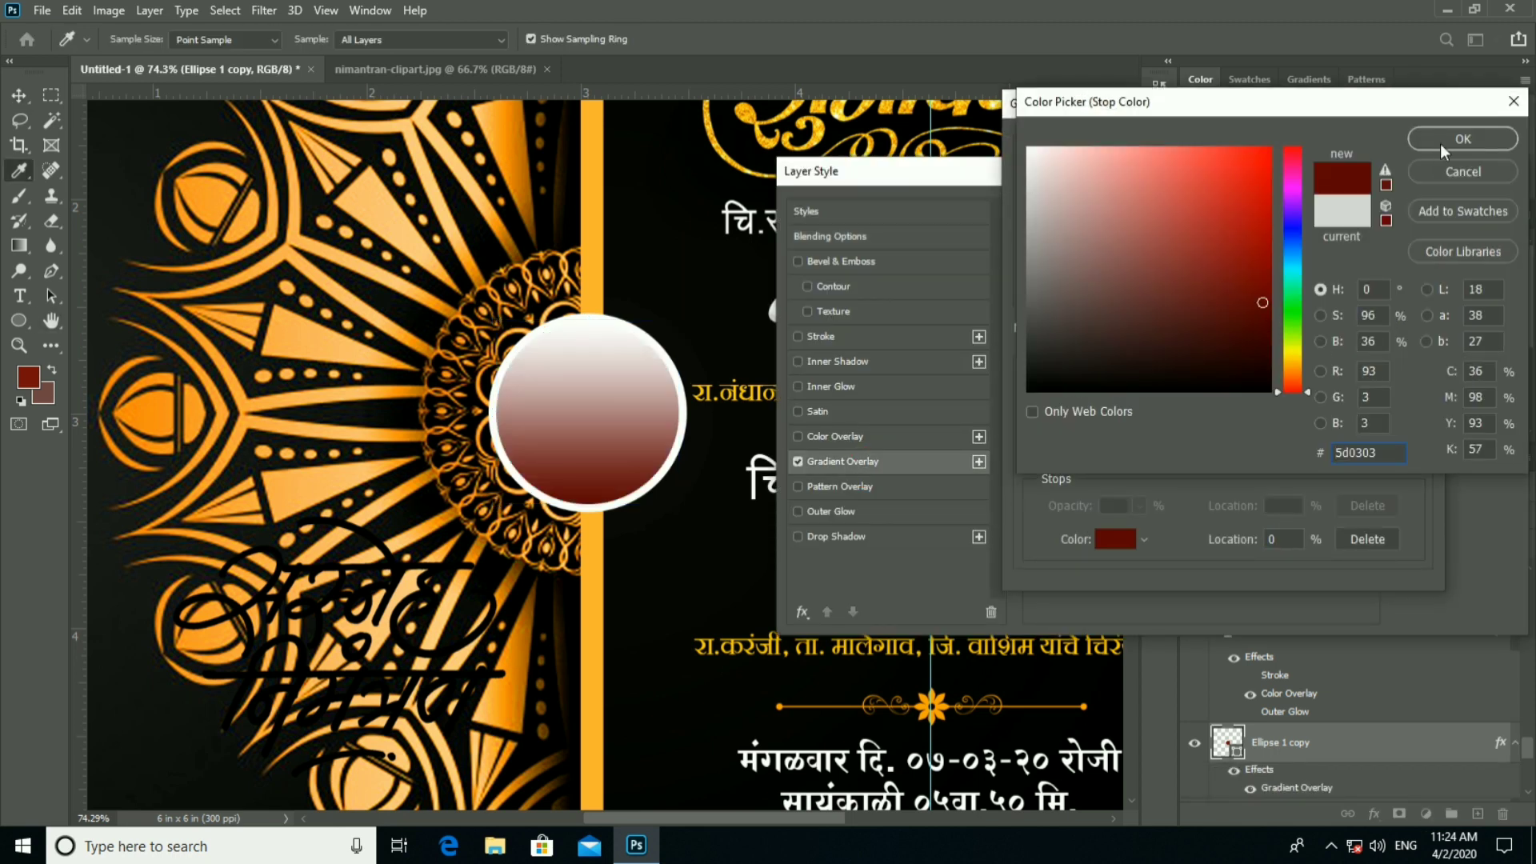
pyautogui.click(1442, 144)
pyautogui.doubleClick(1415, 457)
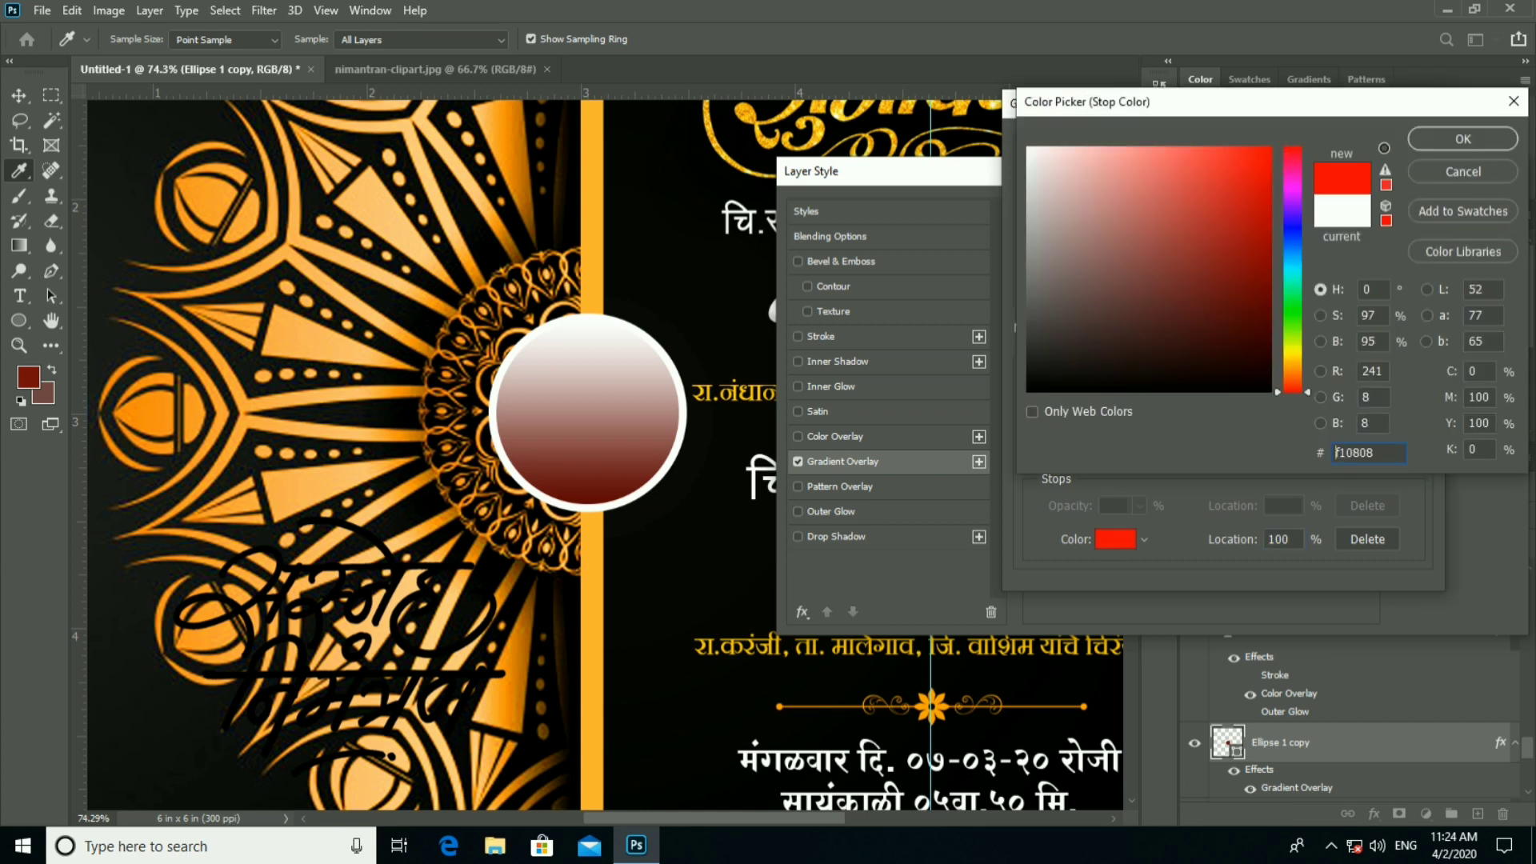
pyautogui.click(1462, 139)
pyautogui.click(1392, 144)
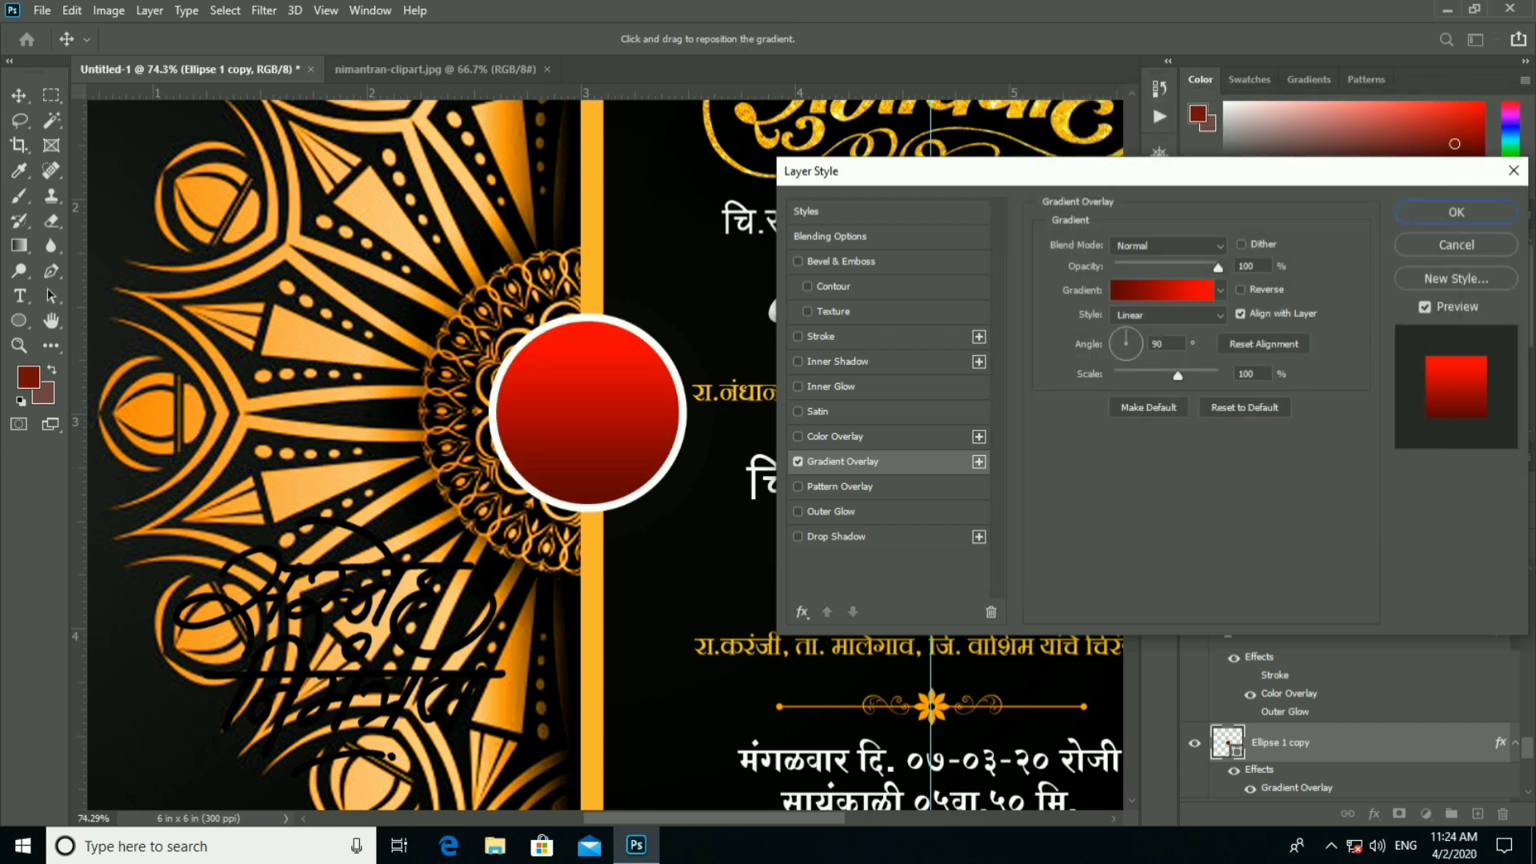
# Make the red gradient radial and reversed, brighten the dark stop slightly, and apply it.
pyautogui.click(1168, 314)
pyautogui.click(1168, 346)
pyautogui.click(1241, 290)
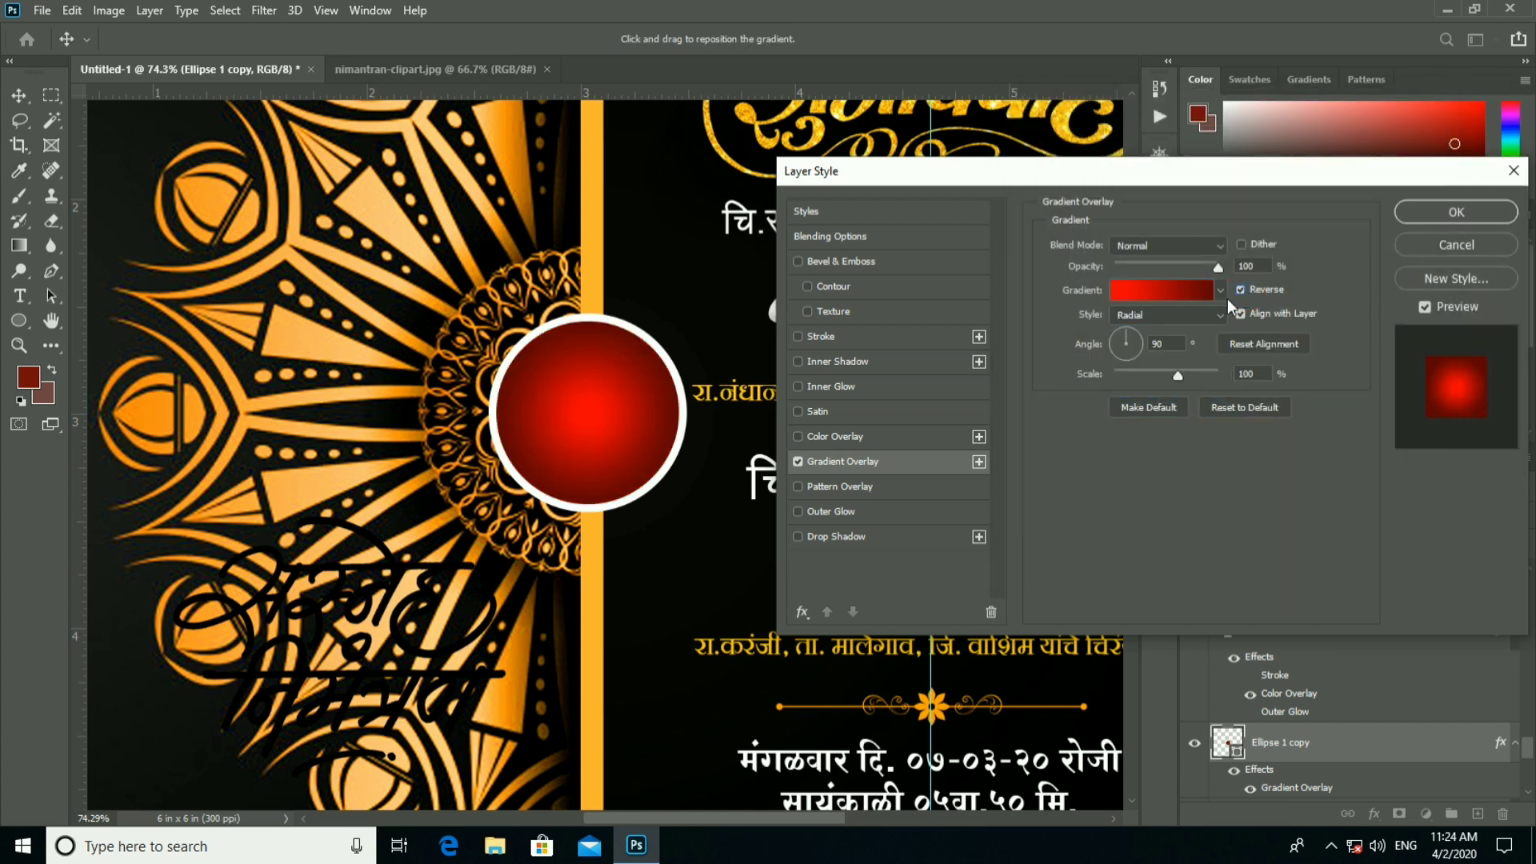
pyautogui.click(1184, 292)
pyautogui.click(1028, 458)
pyautogui.click(1116, 539)
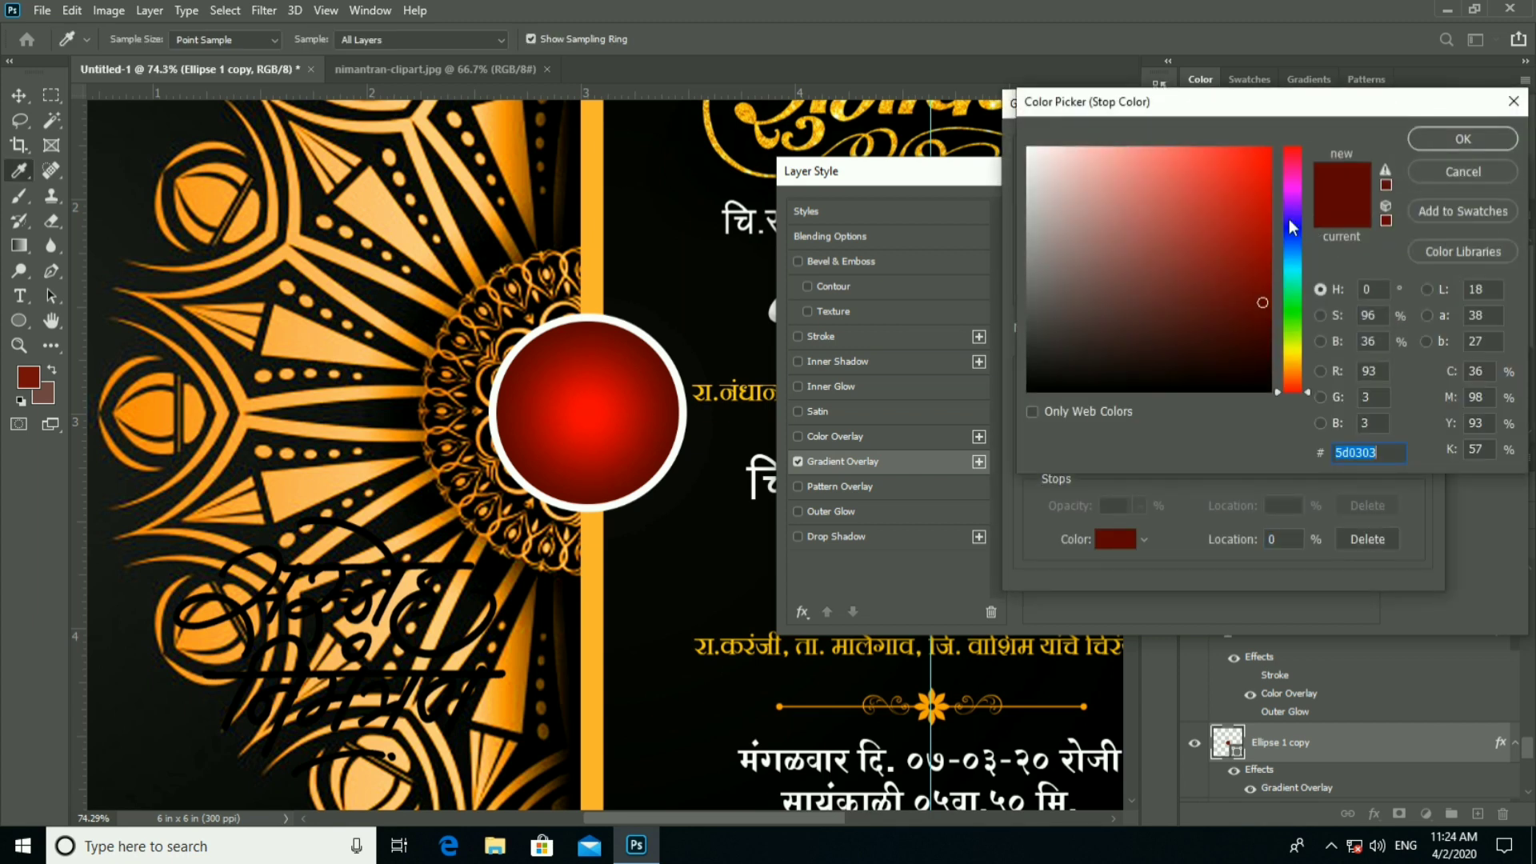
pyautogui.click(1280, 233)
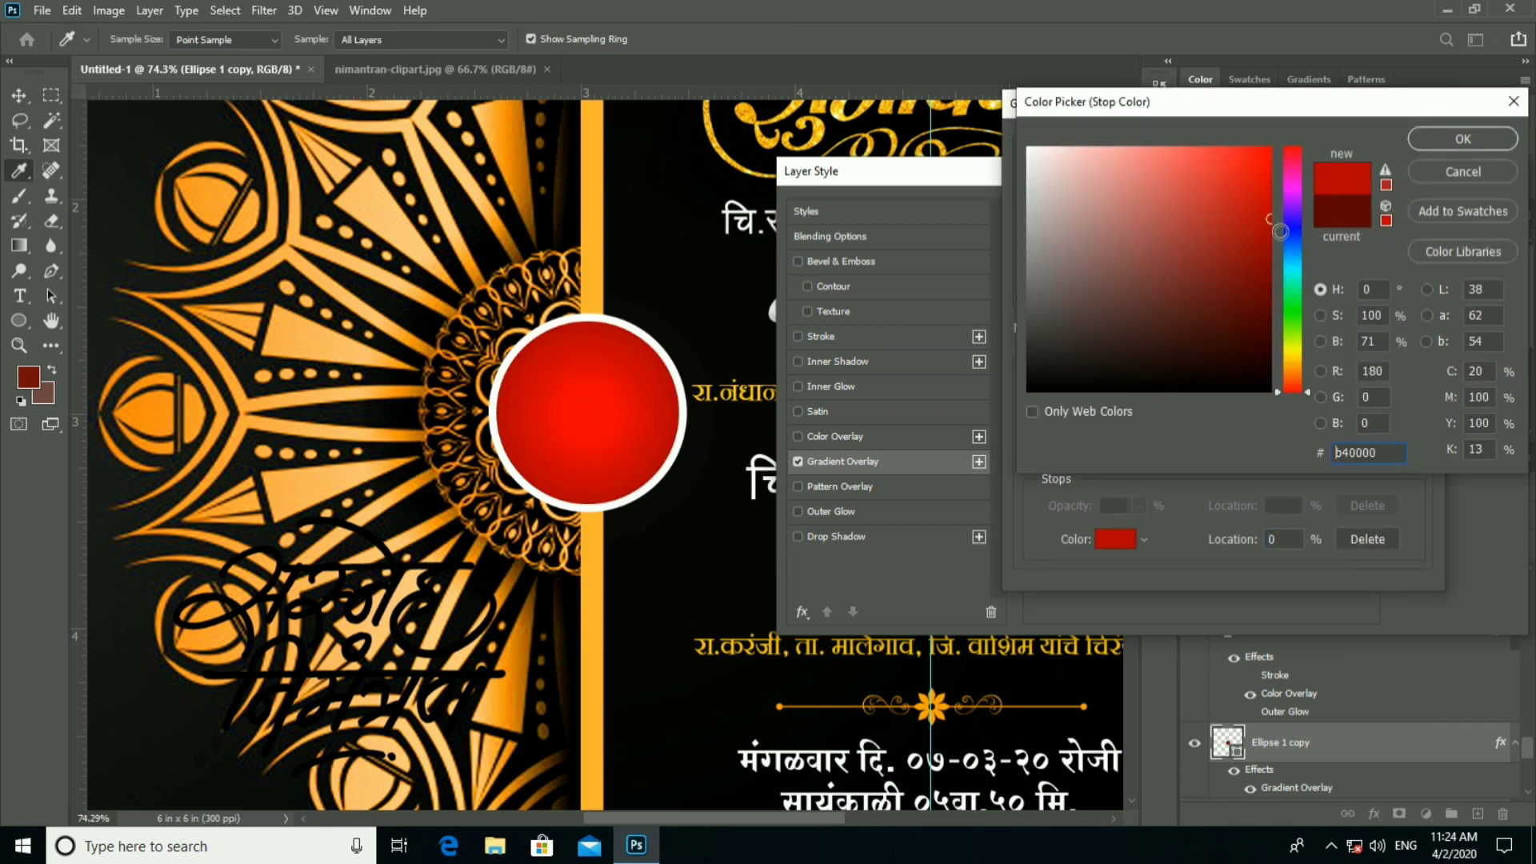
pyautogui.click(1445, 145)
pyautogui.click(1395, 144)
pyautogui.click(1454, 206)
pyautogui.press('v')
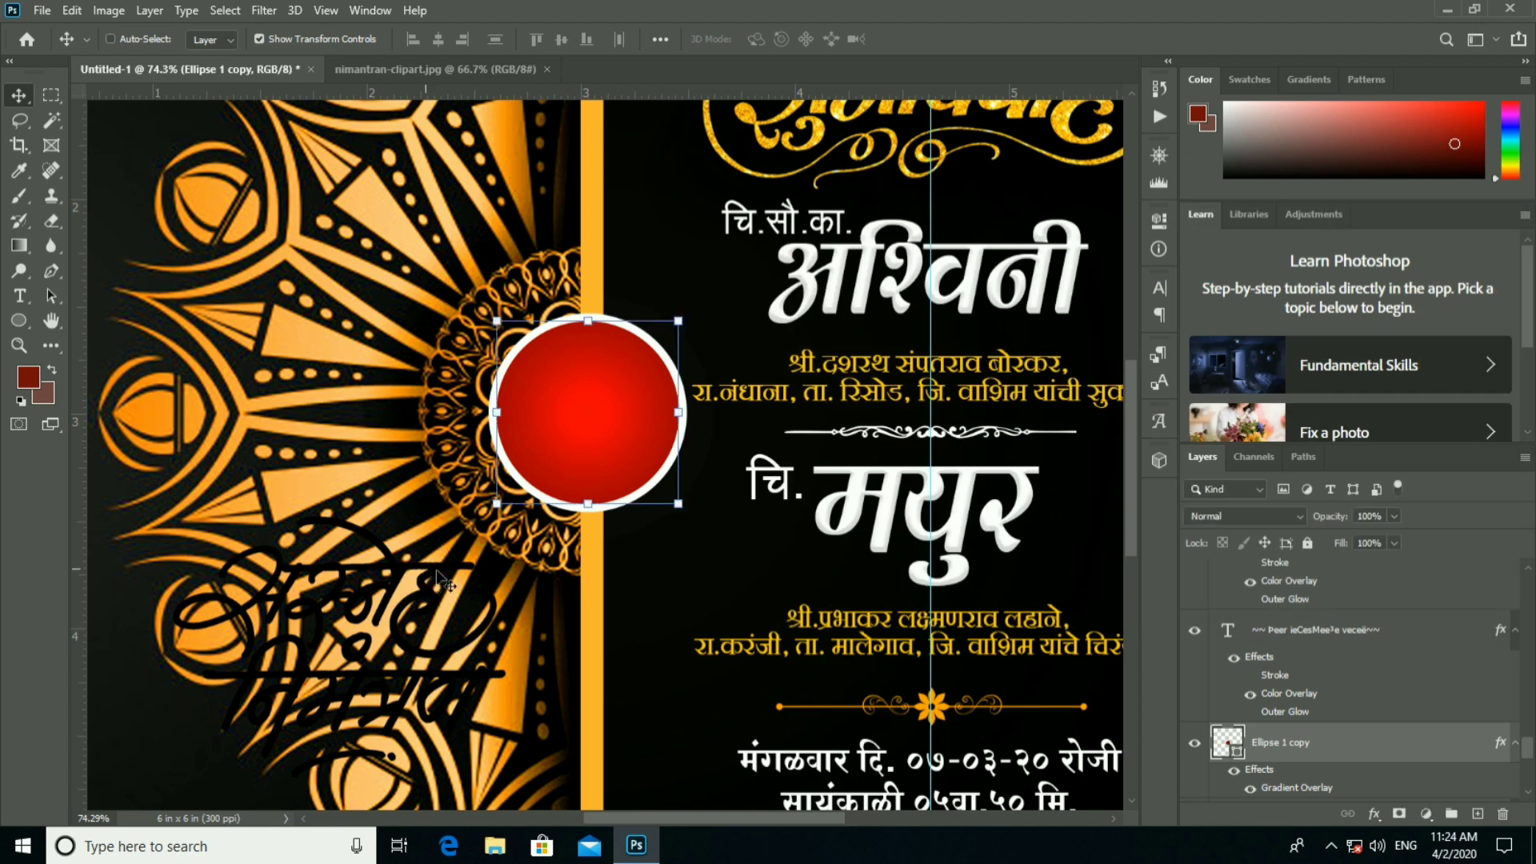
pyautogui.keyDown('ctrl'); pyautogui.click(440, 580); pyautogui.keyUp('ctrl')
# Move the calligraphy onto the red circle and shrink it to fit inside.
pyautogui.moveTo(640, 372); pyautogui.dragTo(664, 436)
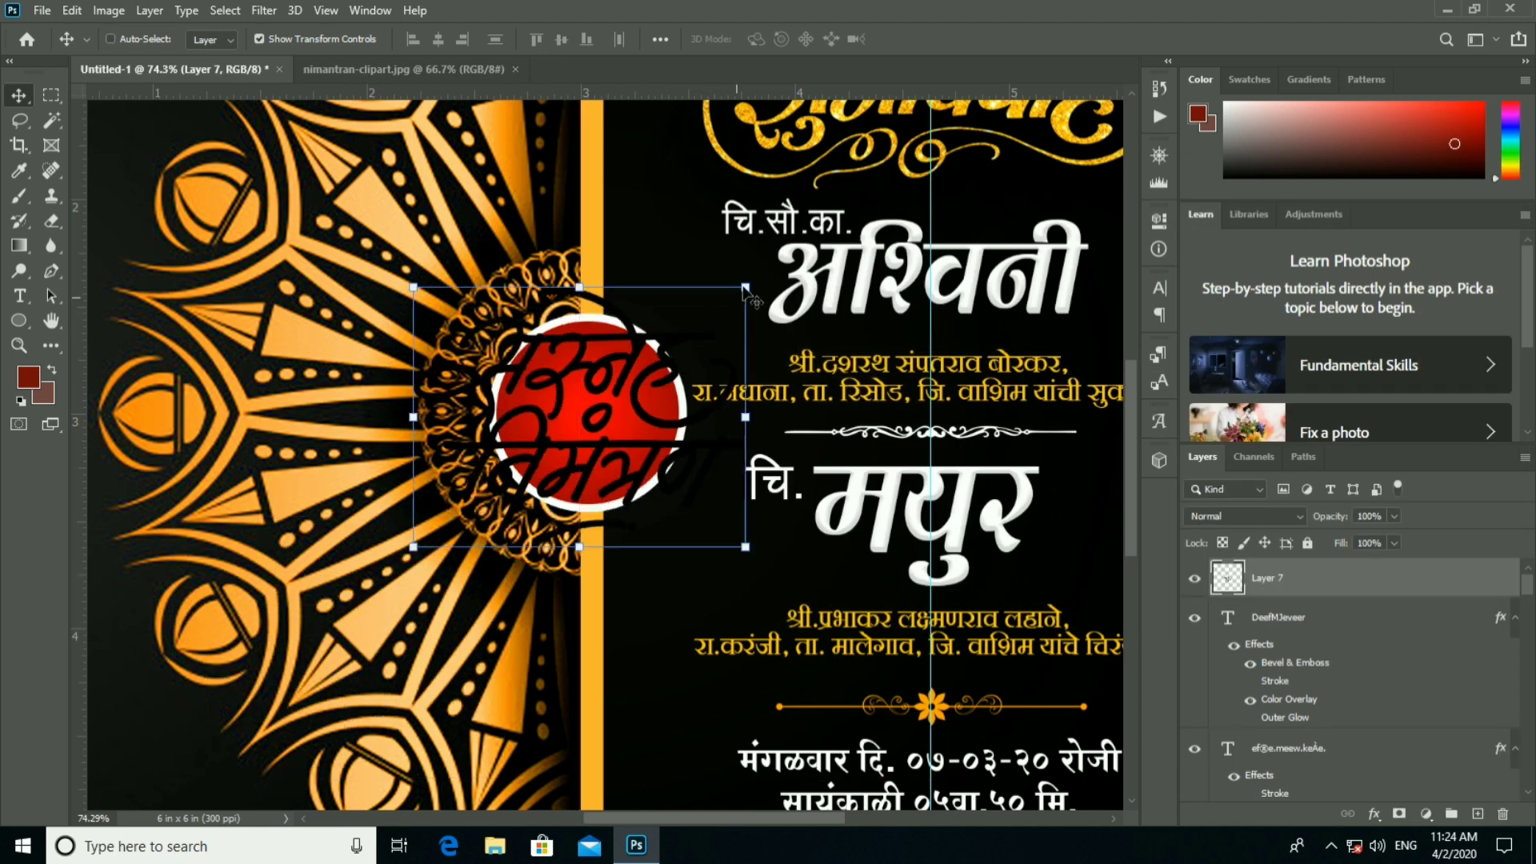
pyautogui.moveTo(752, 292); pyautogui.dragTo(660, 352)
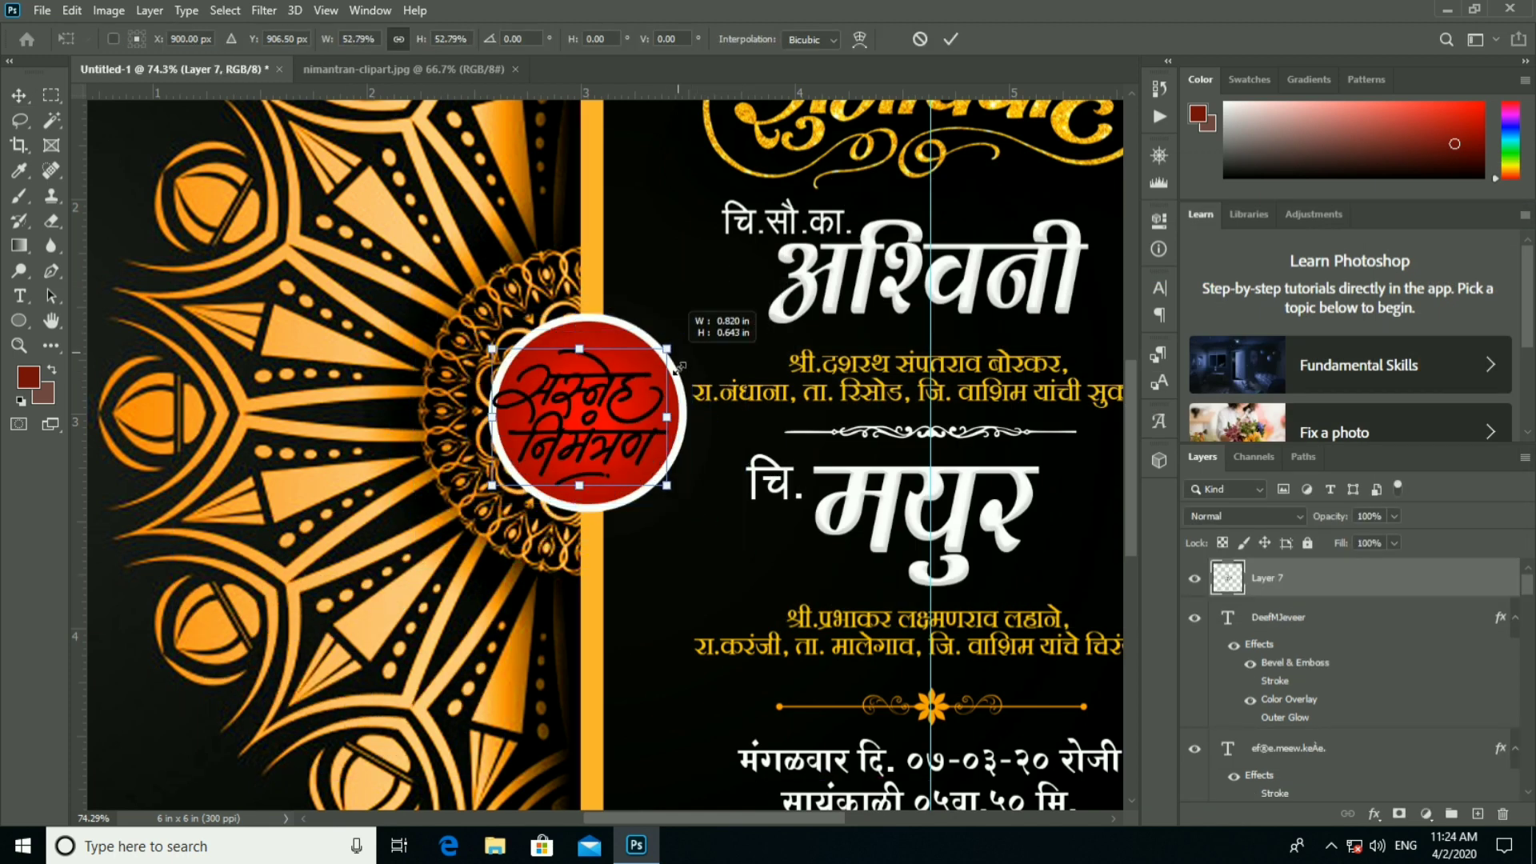
pyautogui.click(950, 39)
pyautogui.scroll(4, 588, 416)
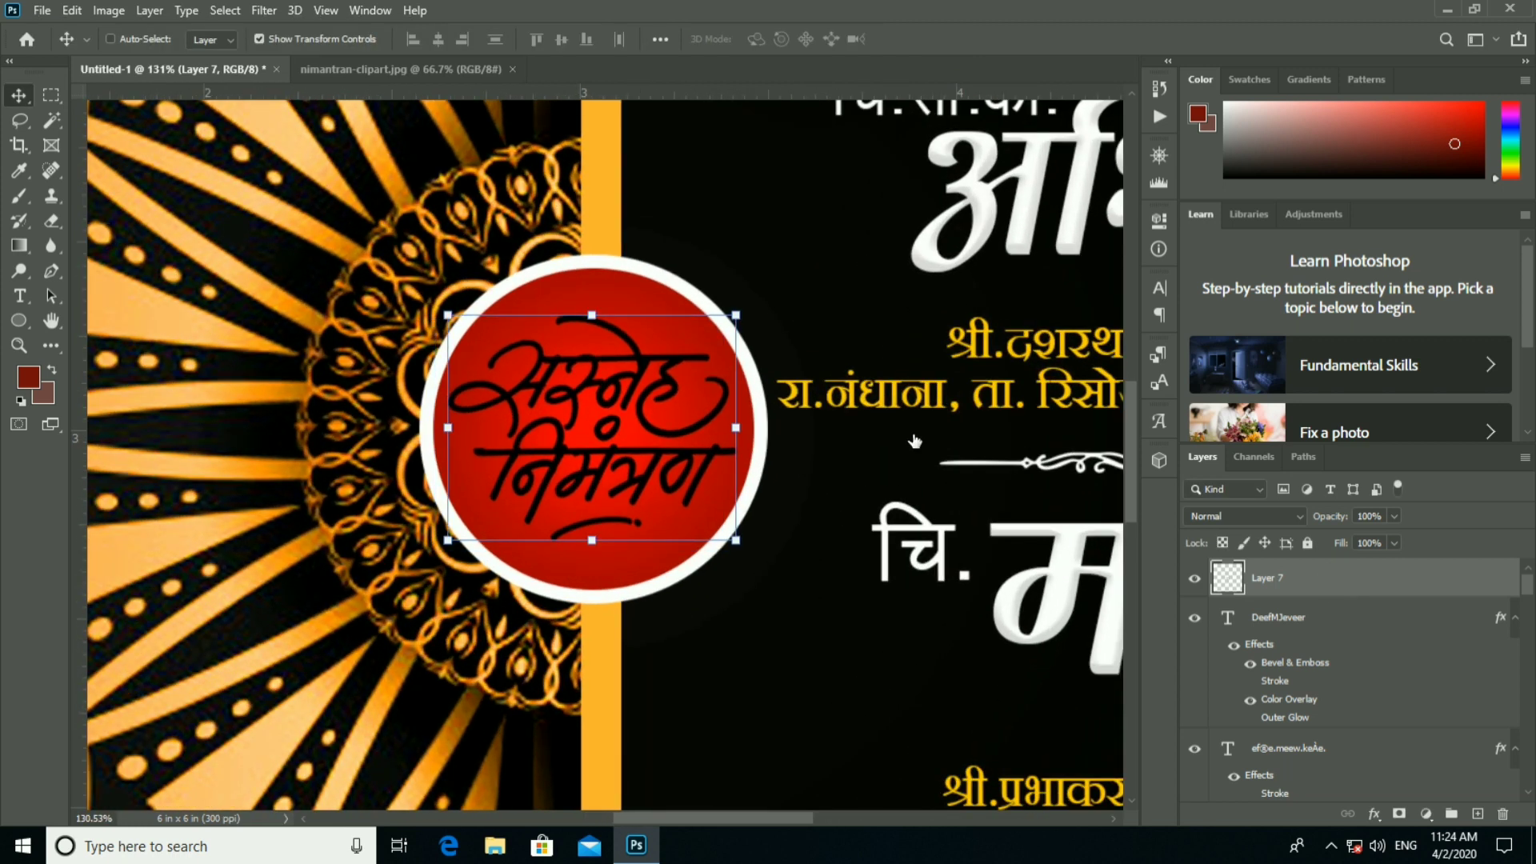
# Give the calligraphy a white colour overlay, bevel and emboss, and drop shadow.
pyautogui.click(840, 436)
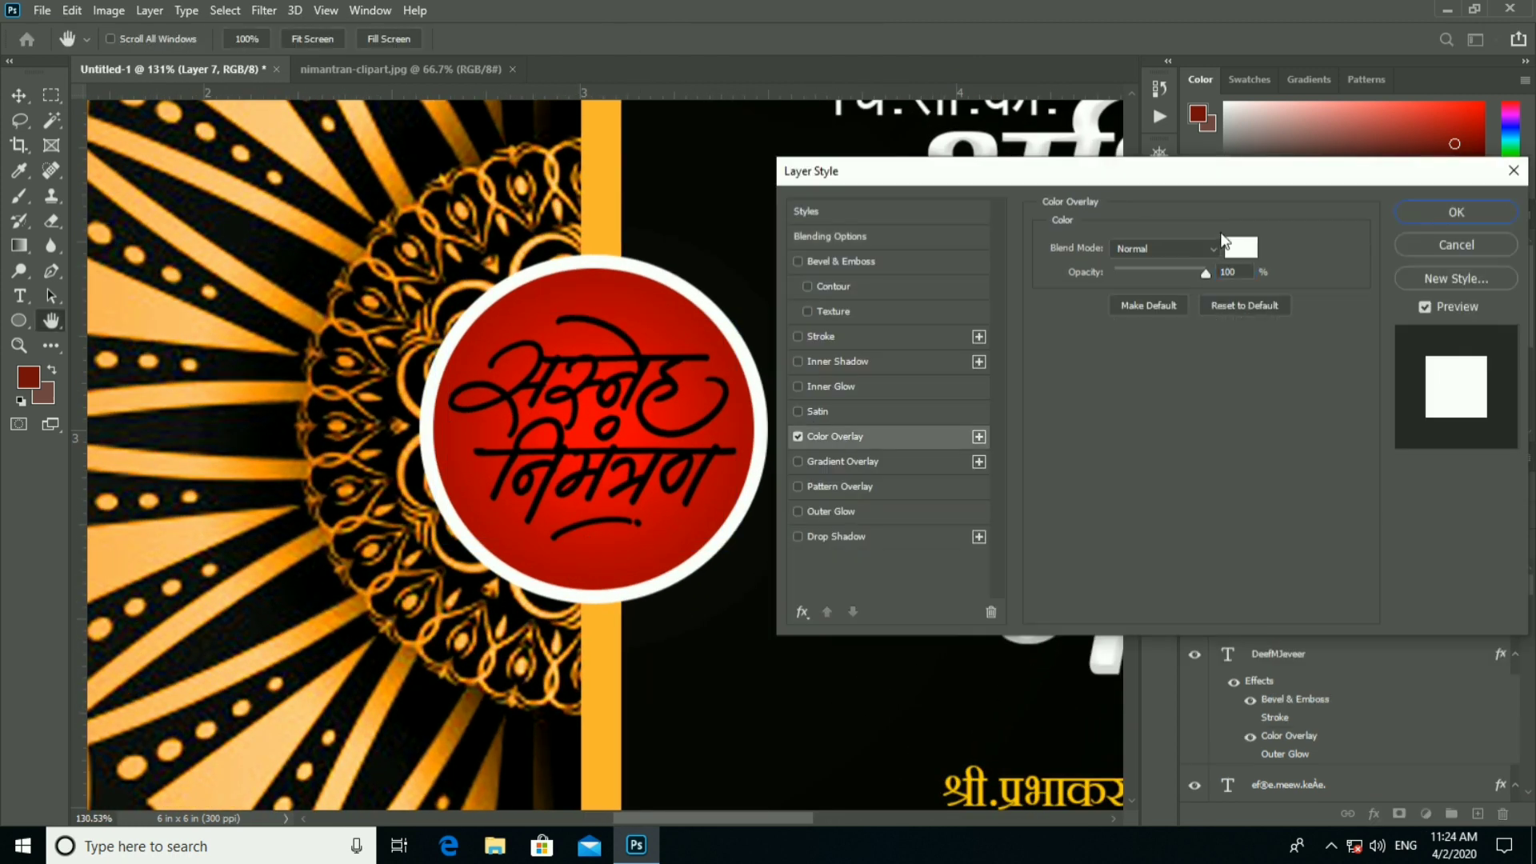
pyautogui.click(861, 258)
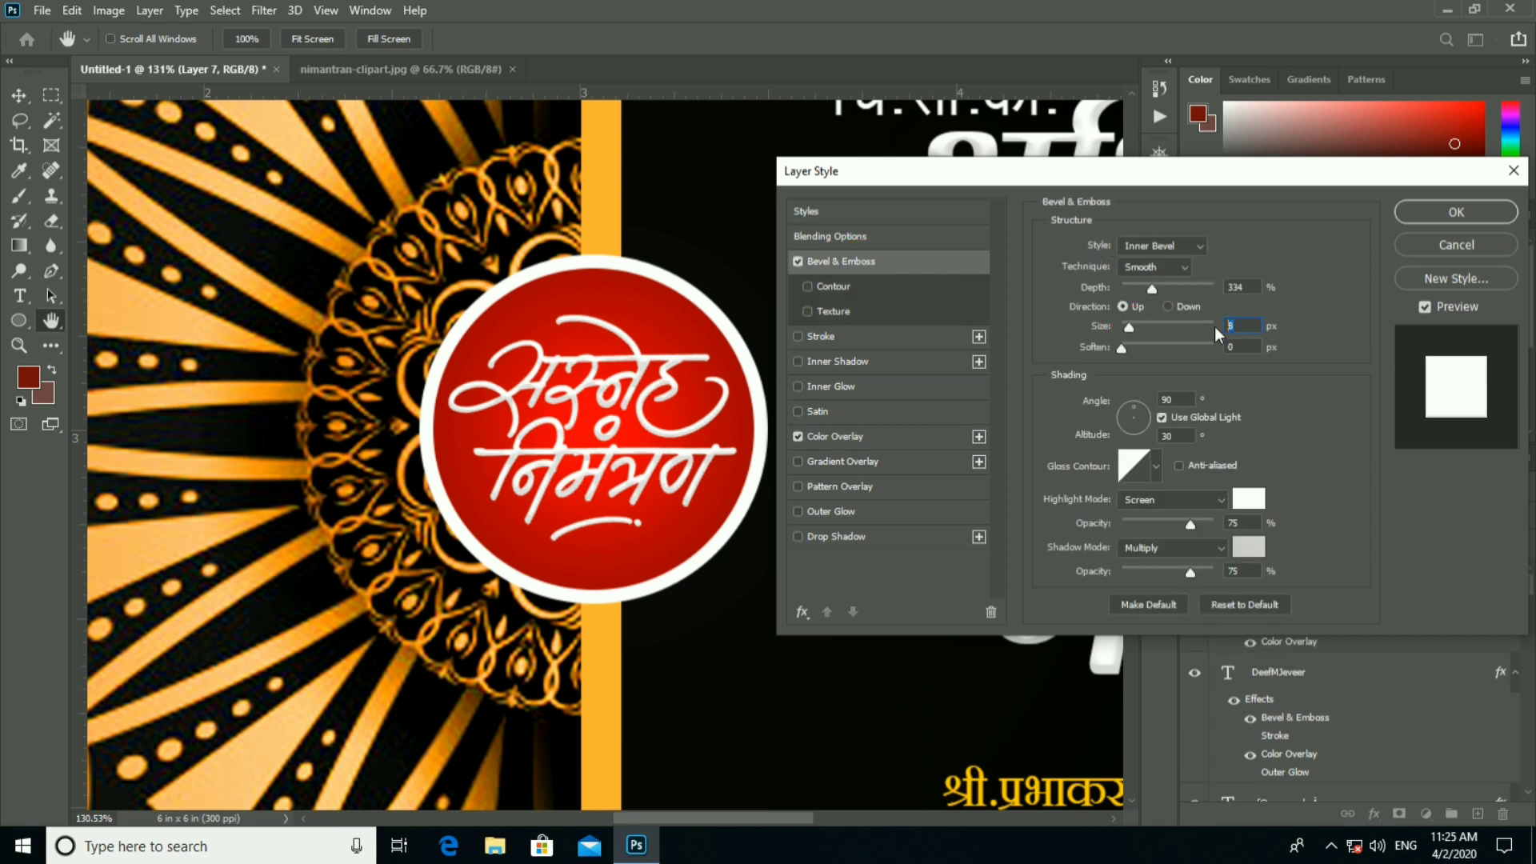
pyautogui.click(832, 536)
pyautogui.click(1448, 212)
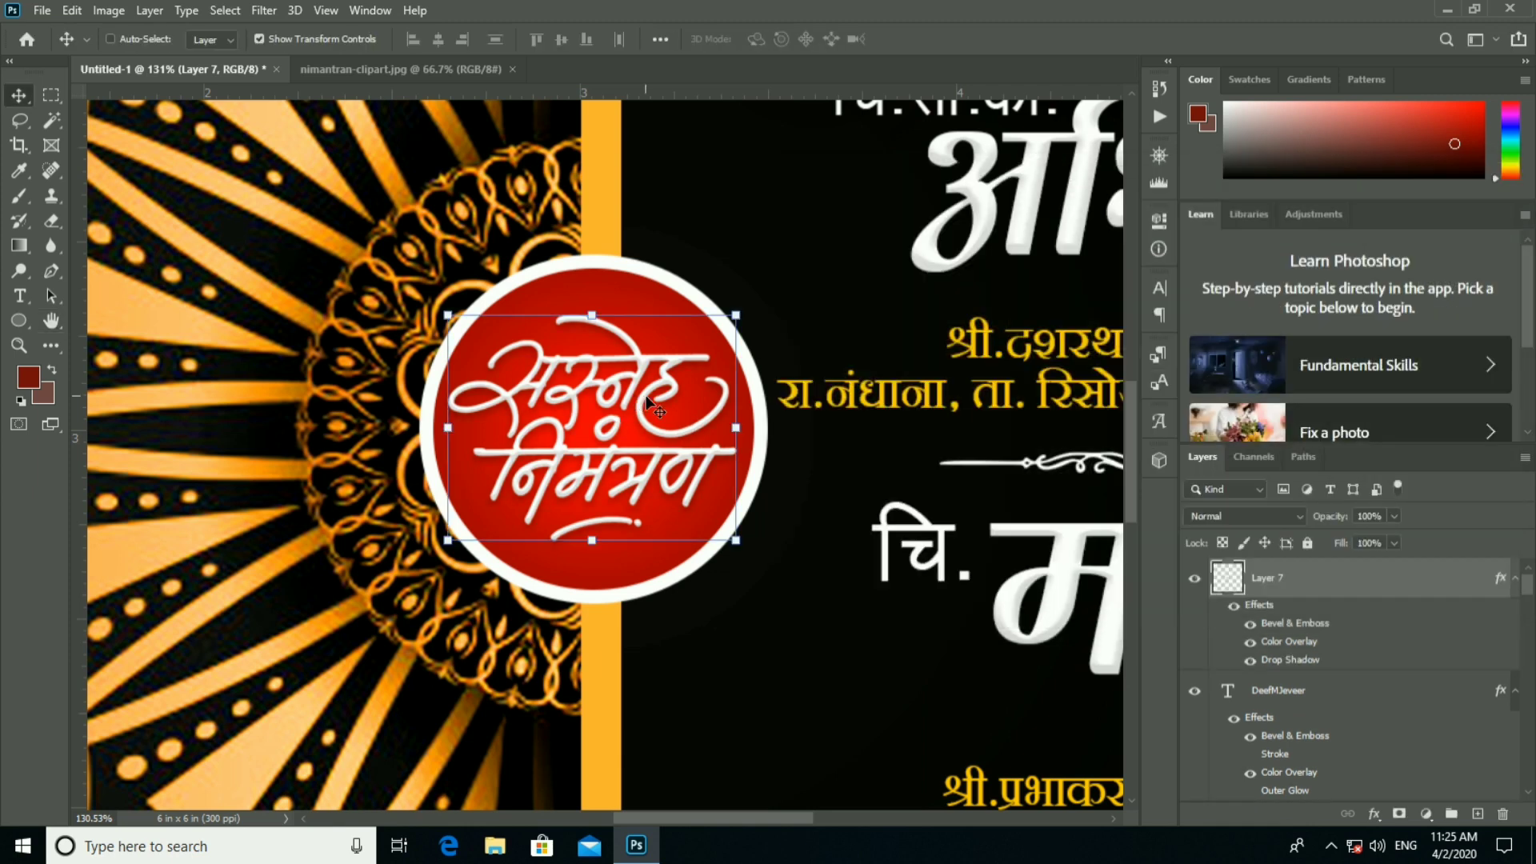
# Select background Layer 1 and bring up the File > Open dialog.
pyautogui.scroll(-3, 794, 484)
pyautogui.scroll(-3, 795, 484)
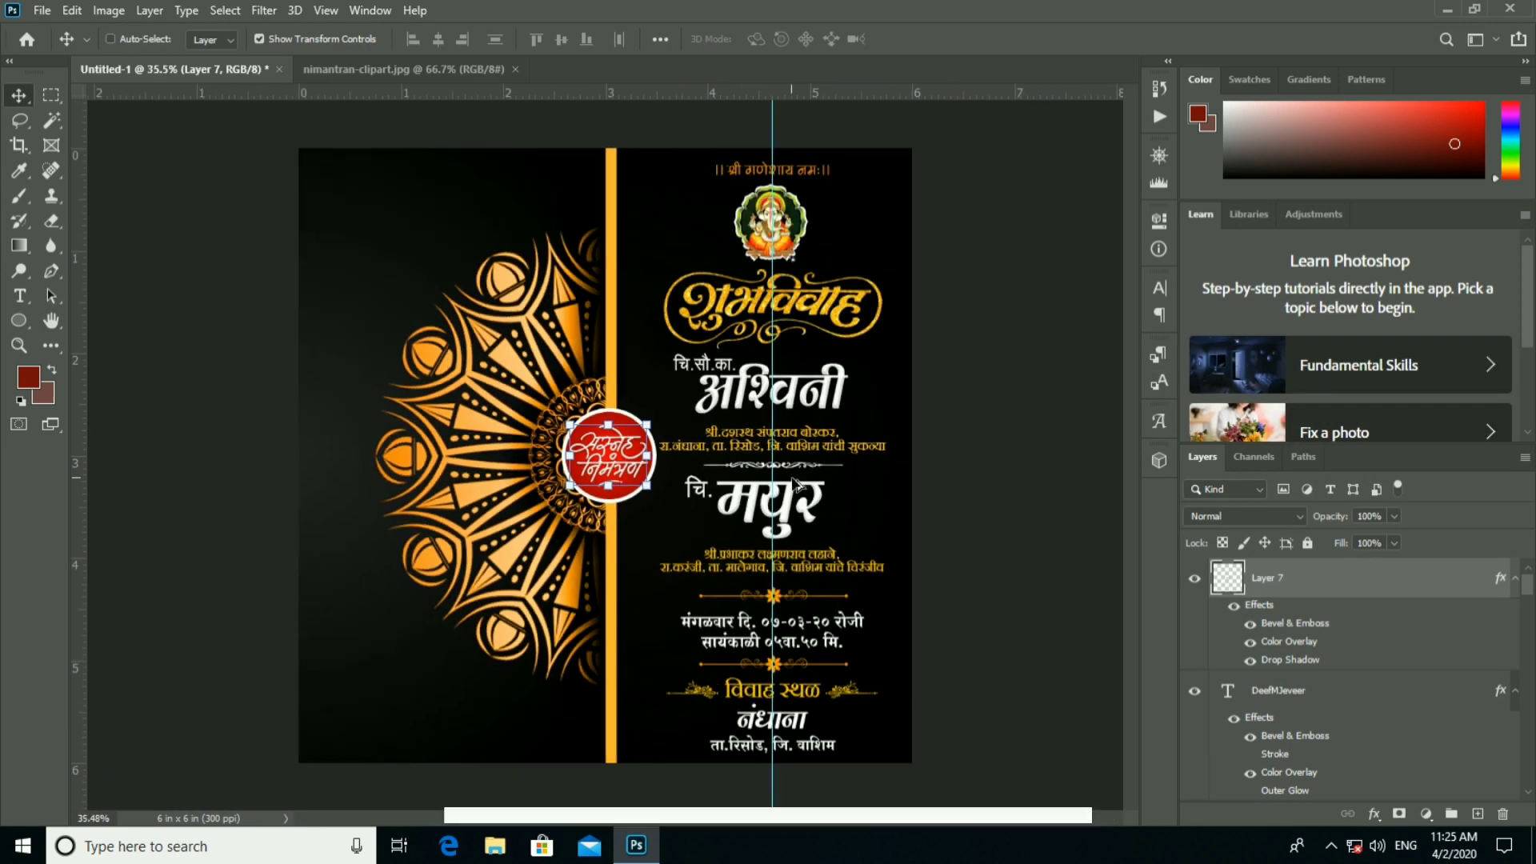
pyautogui.click(1025, 468)
pyautogui.click(440, 182)
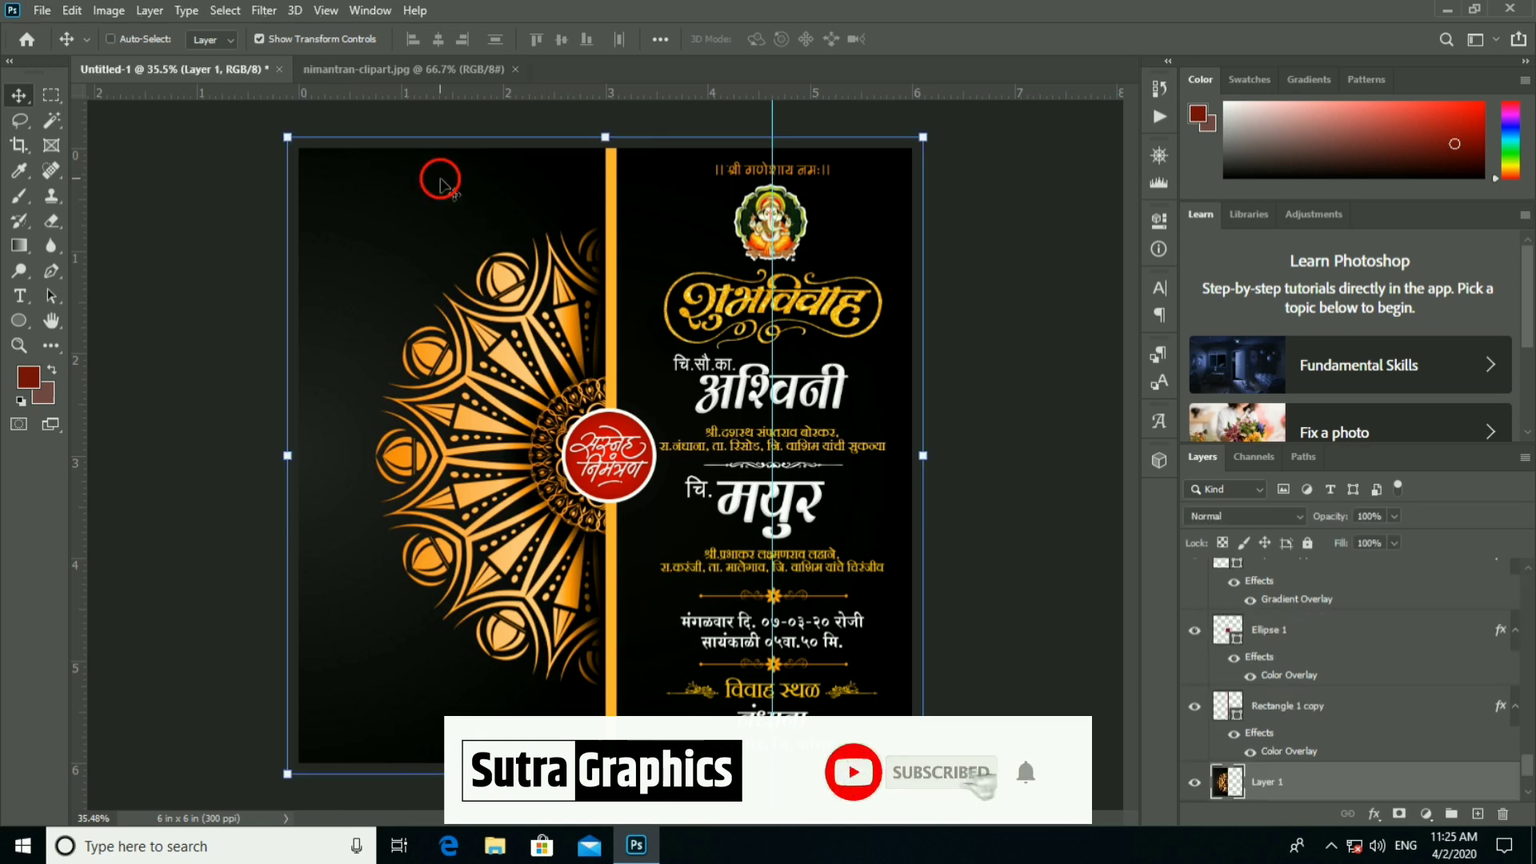
pyautogui.click(42, 11)
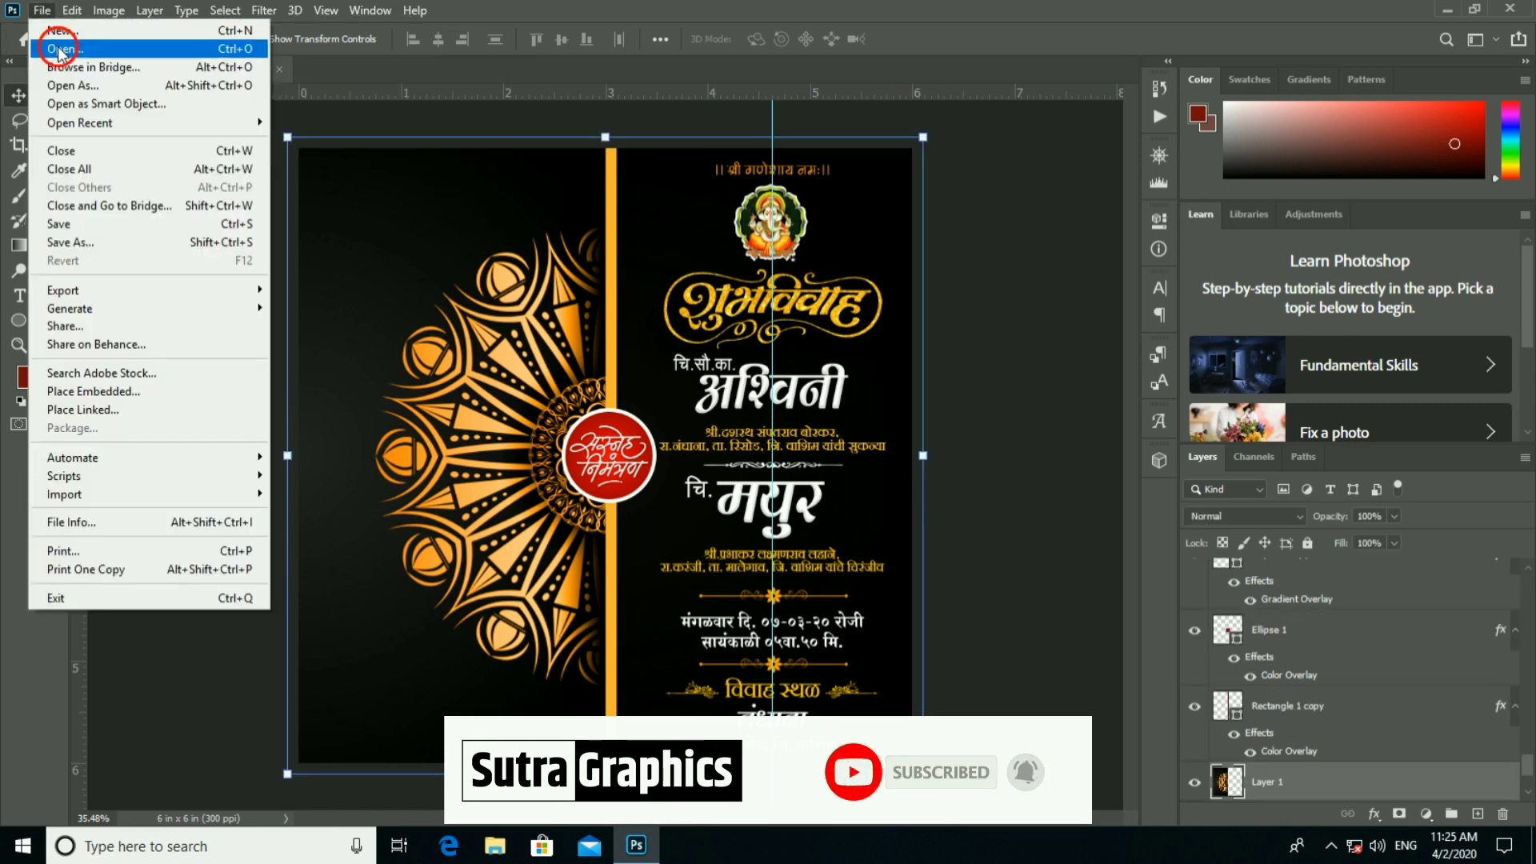
pyautogui.click(60, 38)
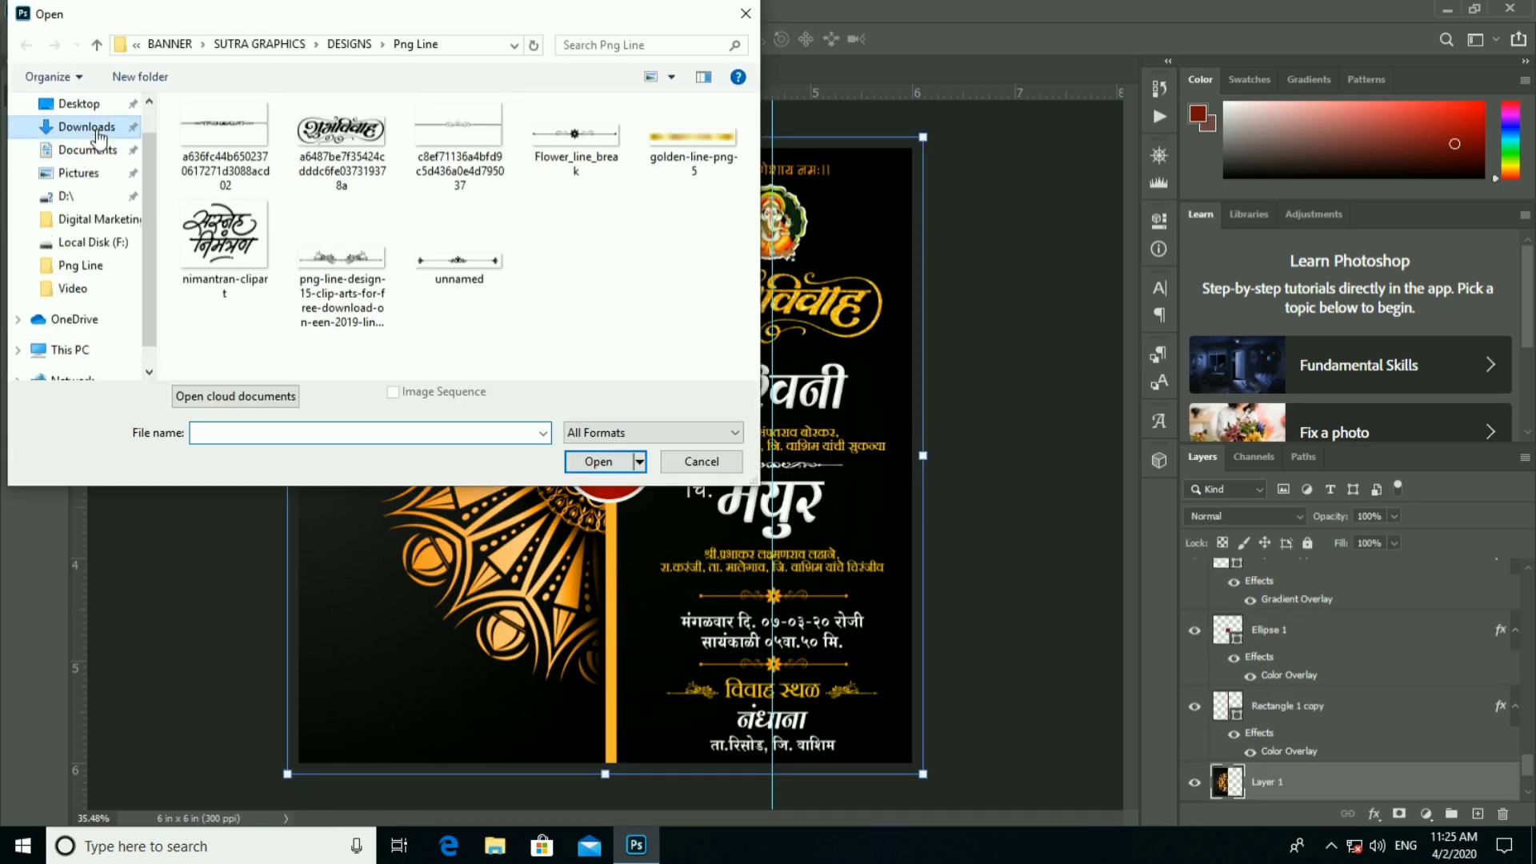
# Open the golden swirl image from Downloads, browsing with large thumbnails.
pyautogui.click(87, 126)
pyautogui.click(671, 77)
pyautogui.click(737, 58)
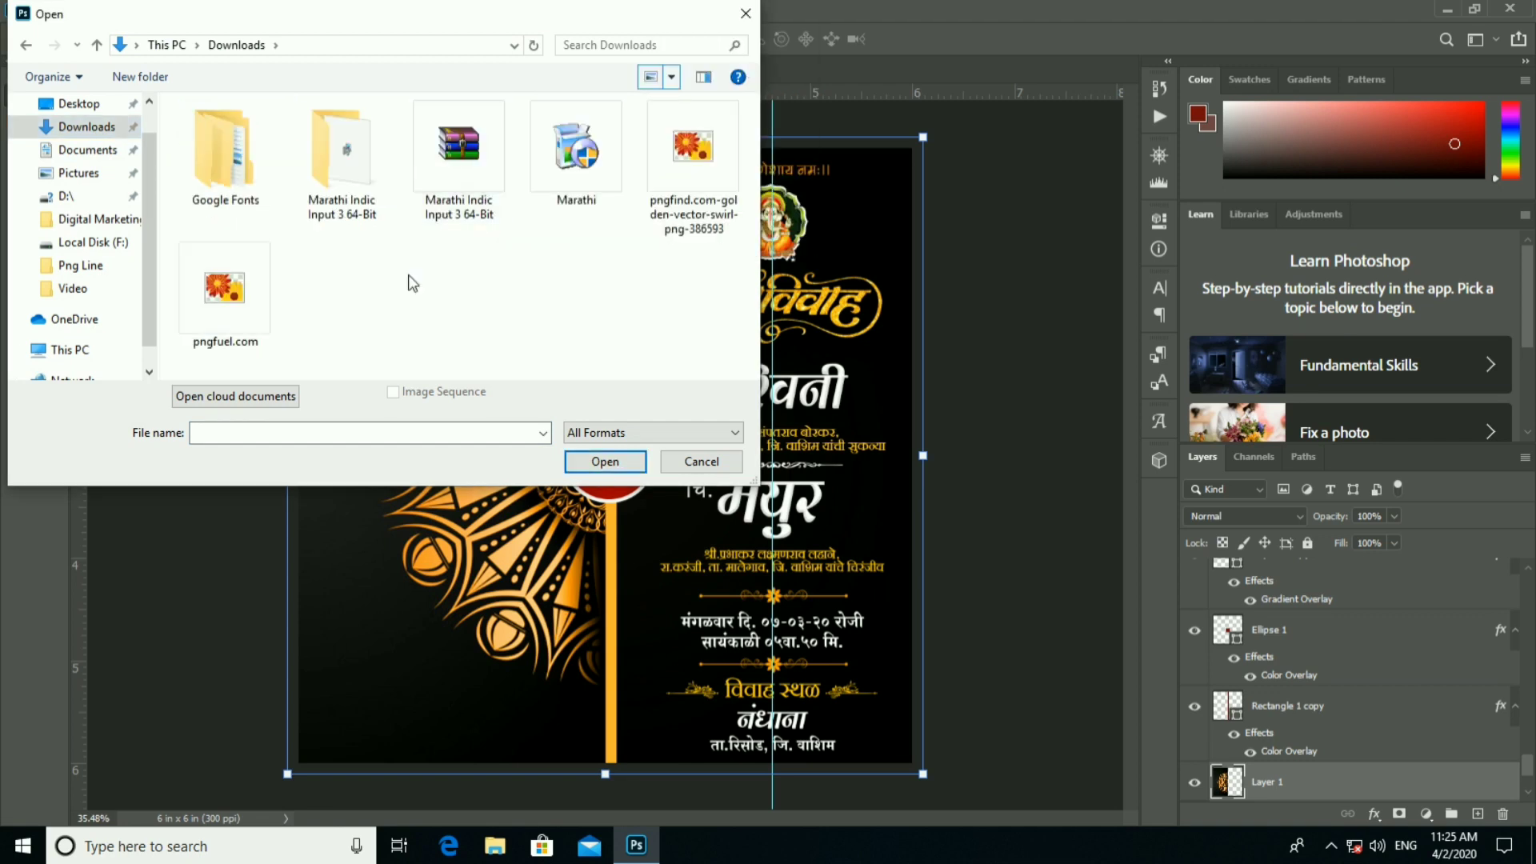
pyautogui.click(686, 186)
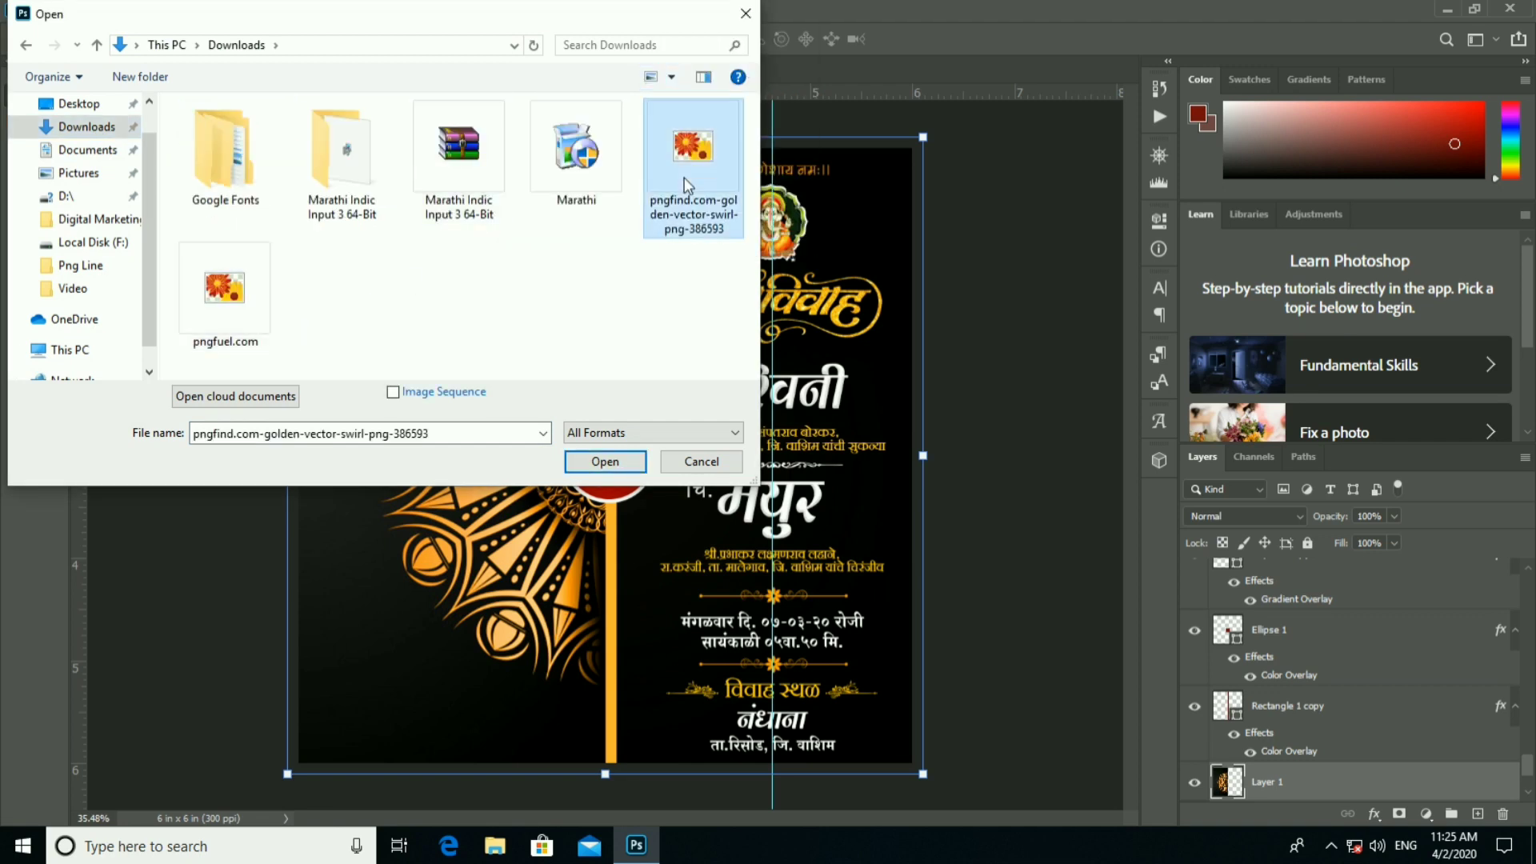
pyautogui.click(615, 463)
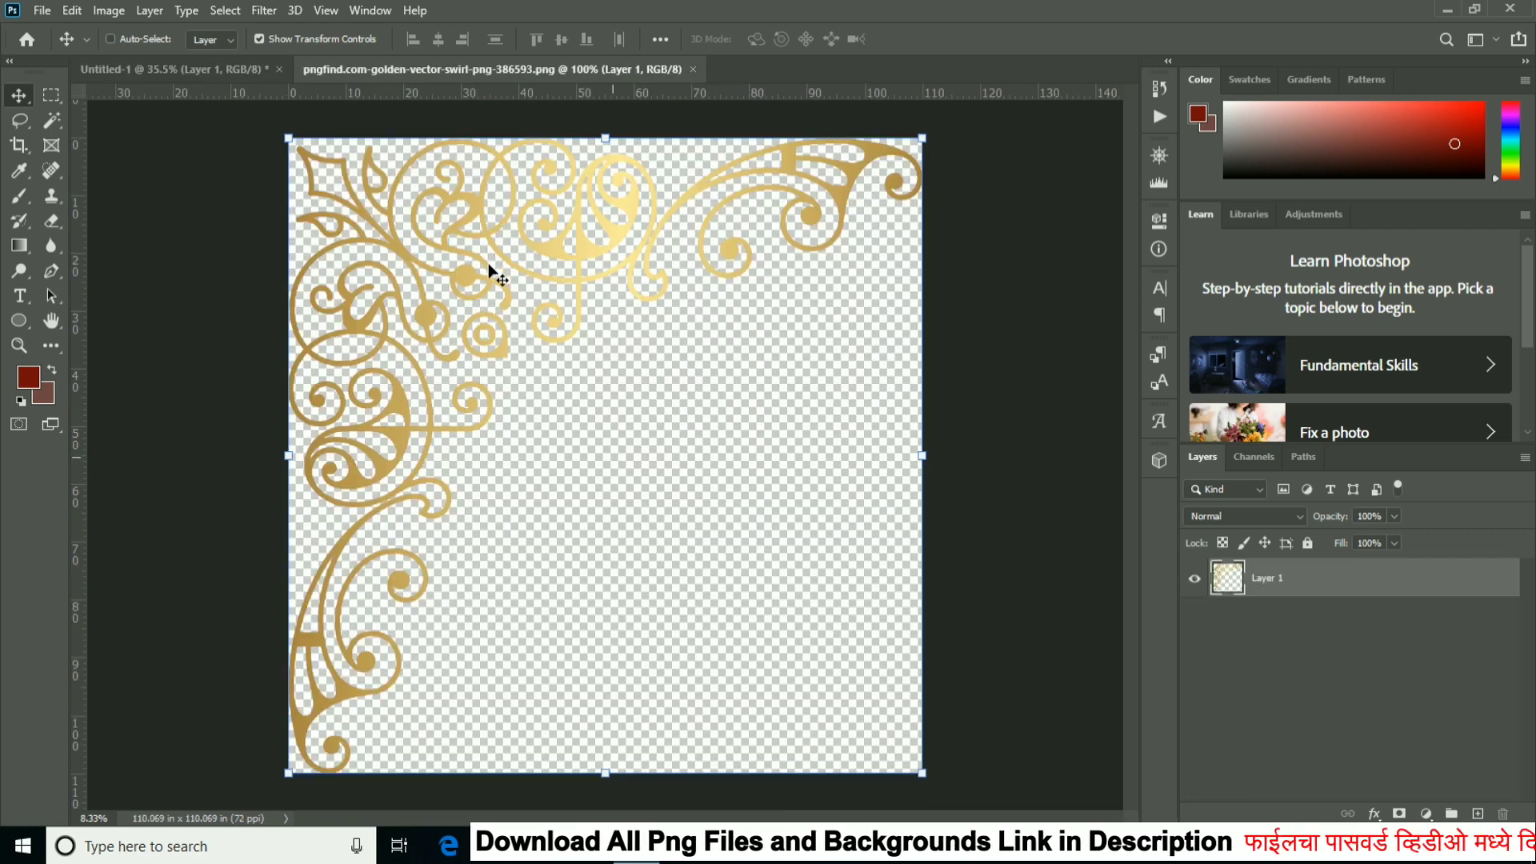
# Drag the swirl into the invitation, bring its layer to the top, and delete empty Layer 8.
pyautogui.moveTo(490, 267)
pyautogui.mouseDown()
pyautogui.moveTo(213, 74)
pyautogui.moveTo(466, 240)
pyautogui.mouseUp()
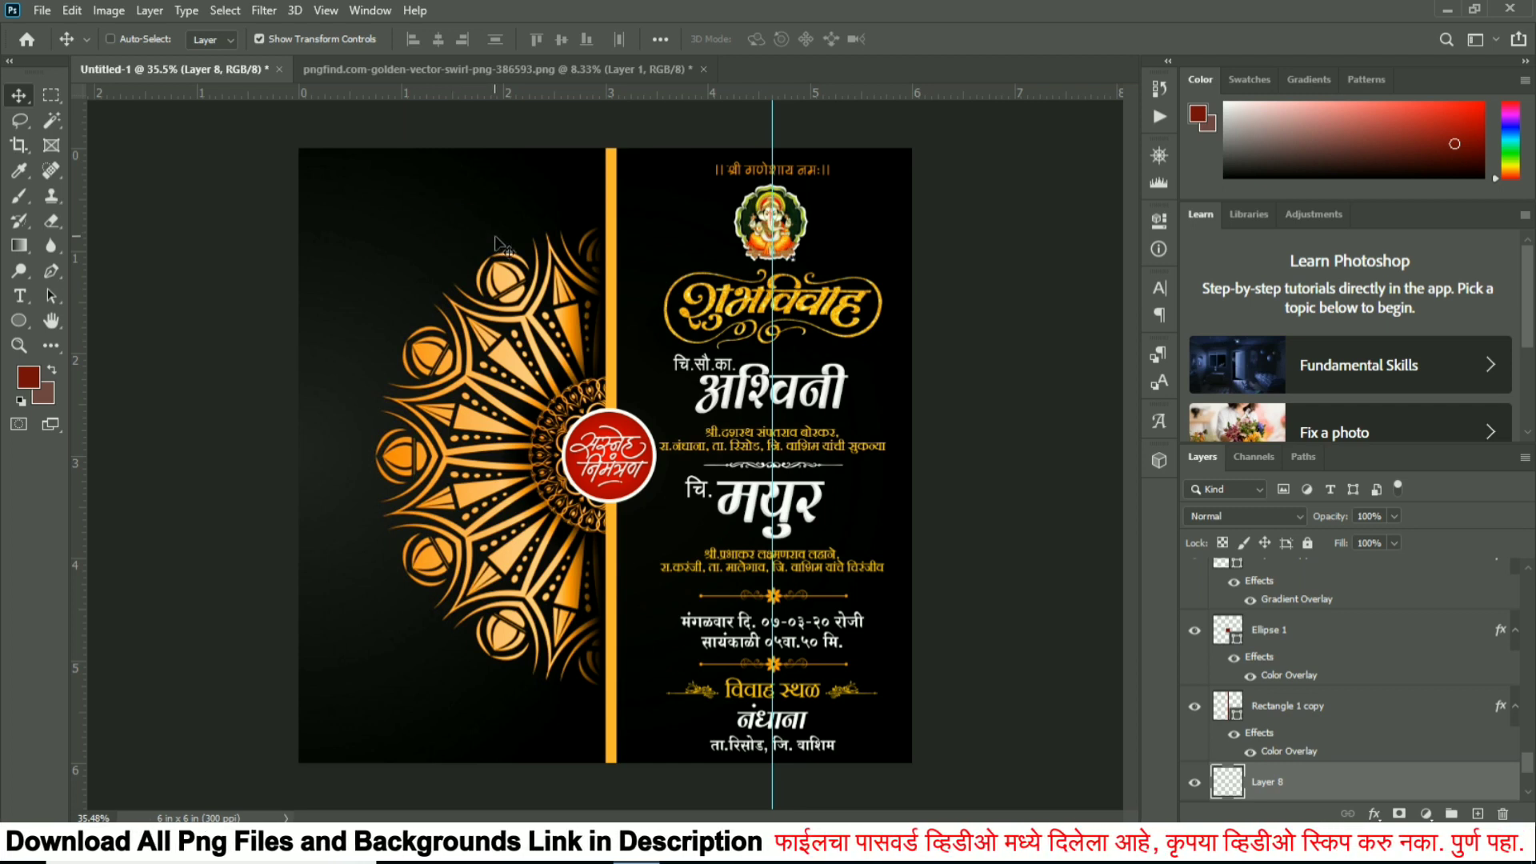
pyautogui.scroll(-1, 520, 301)
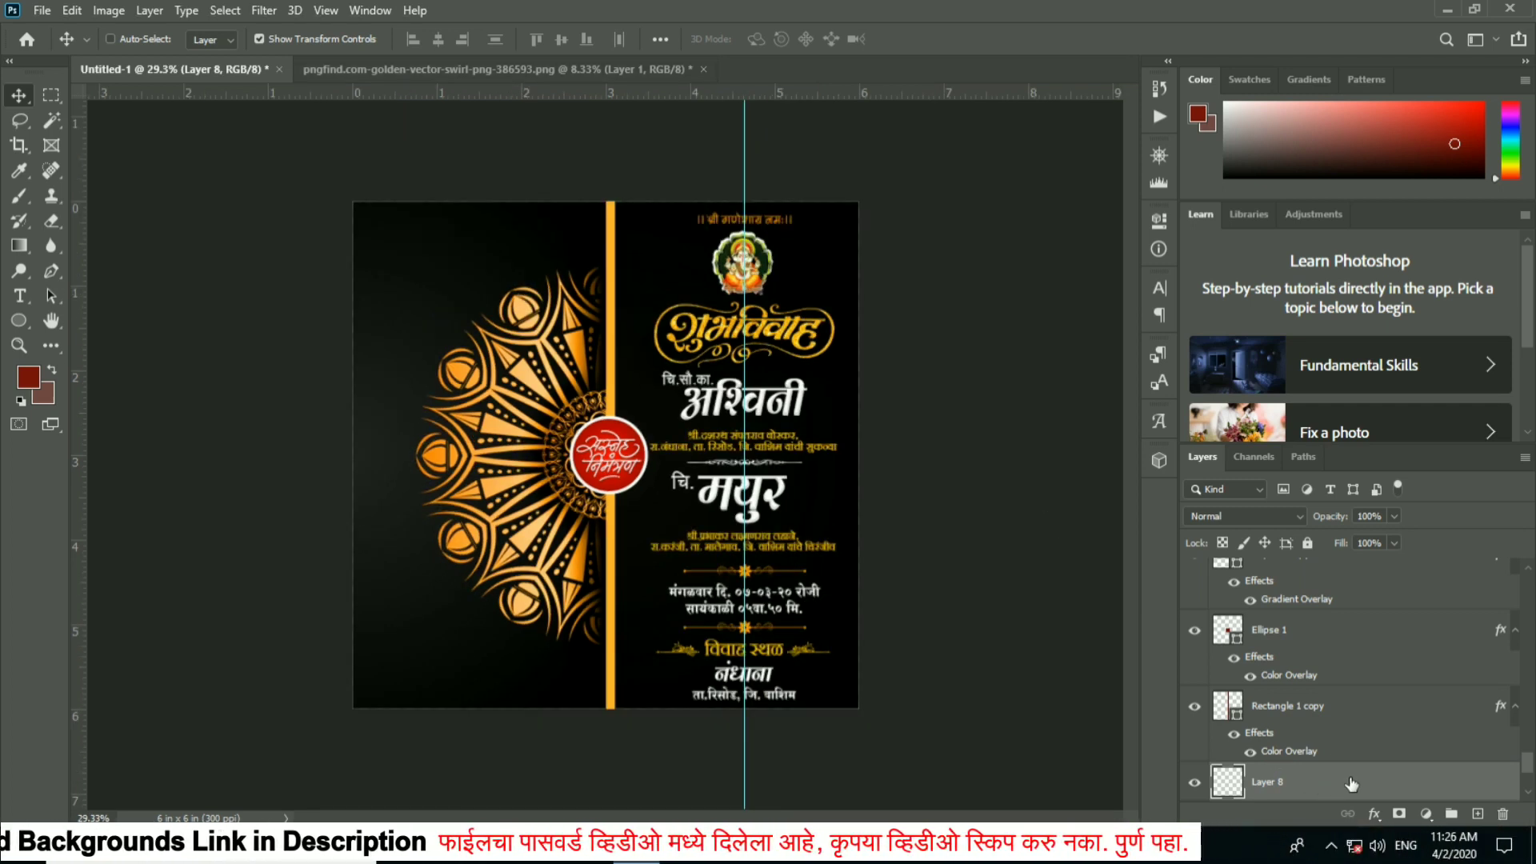
pyautogui.hotkey('ctrl', 'shift', ']')
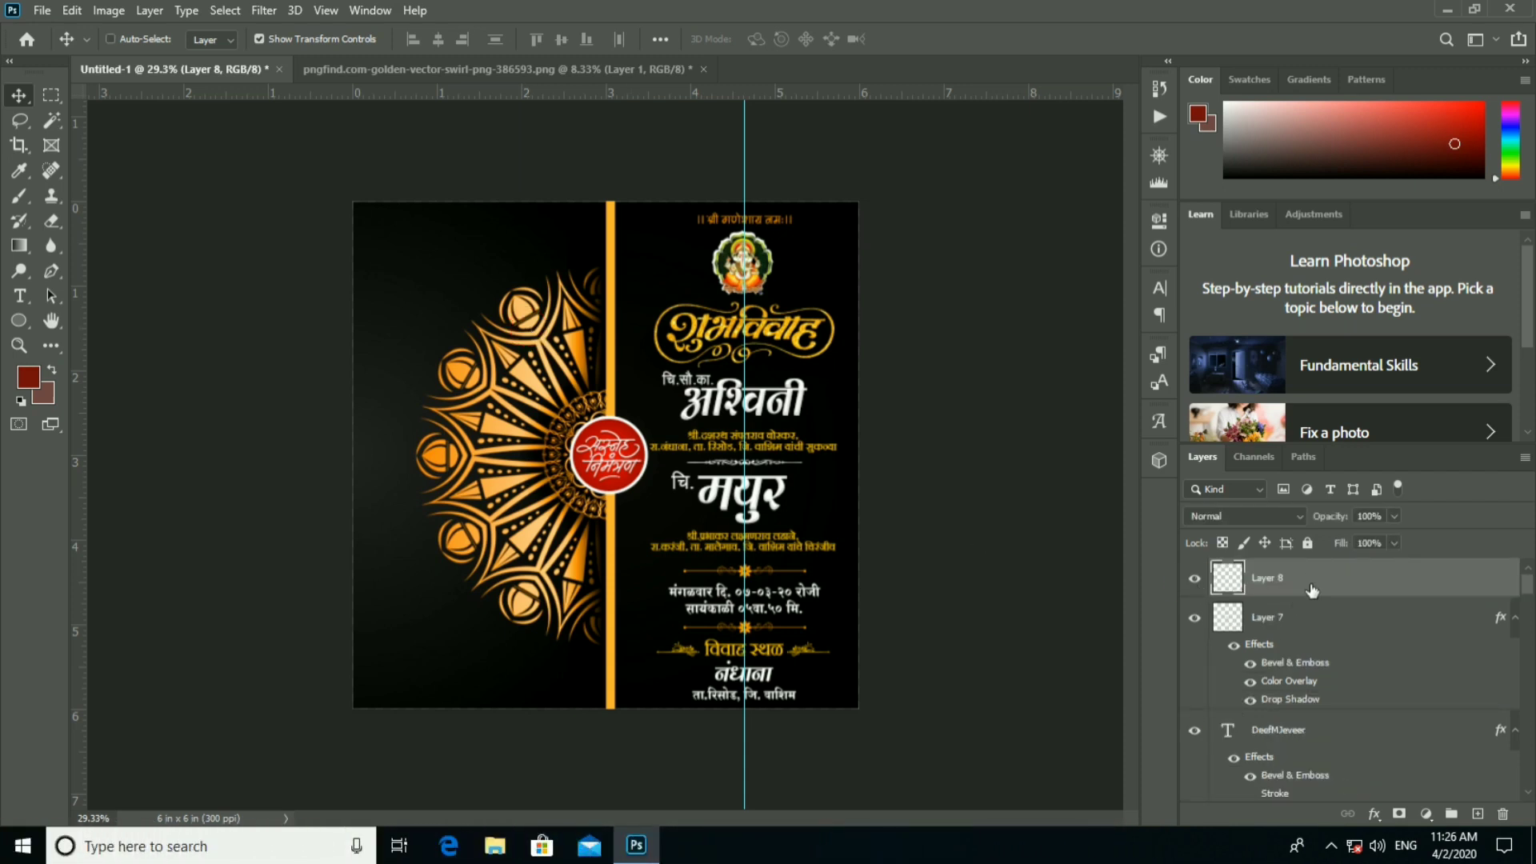
pyautogui.press('Delete')
# Drag the swirl in again, delete the empty Layer 8, and close the swirl image unsaved.
pyautogui.click(458, 69)
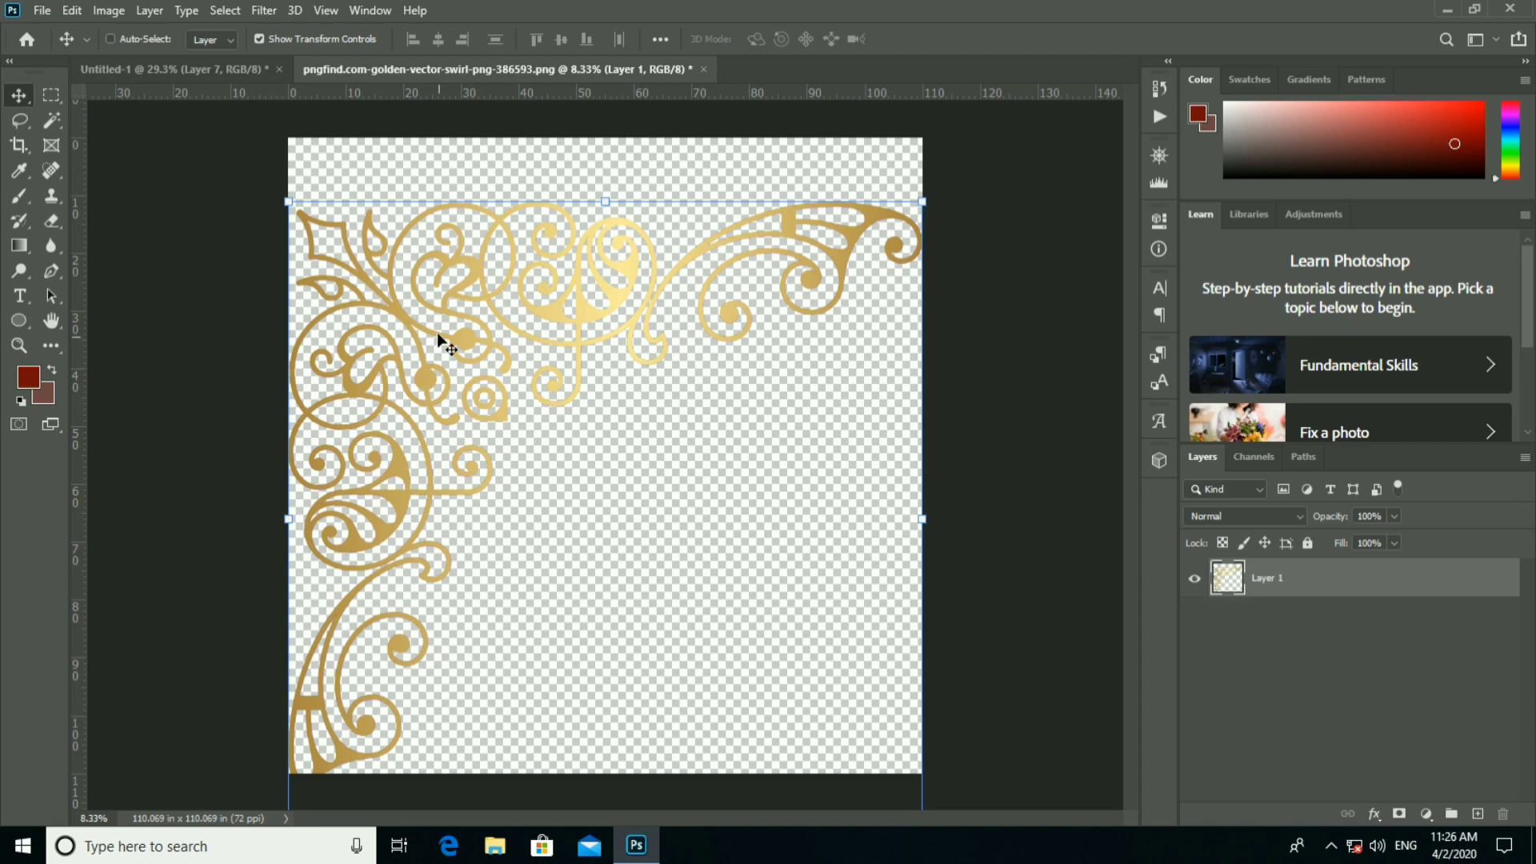
pyautogui.moveTo(445, 336)
pyautogui.mouseDown()
pyautogui.moveTo(214, 69)
pyautogui.moveTo(456, 314)
pyautogui.mouseUp()
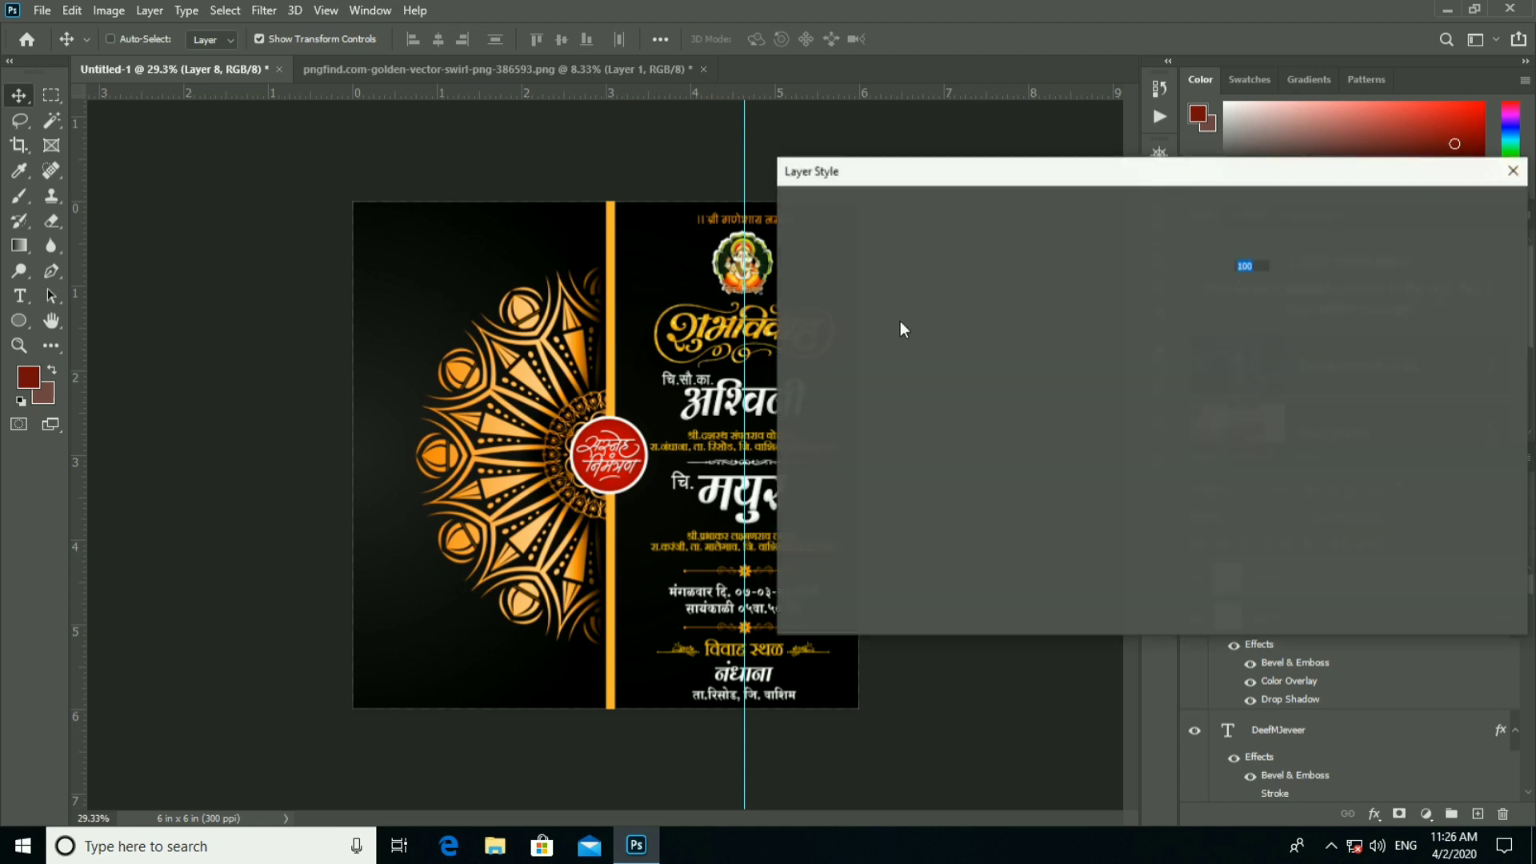
pyautogui.click(838, 436)
pyautogui.click(1432, 245)
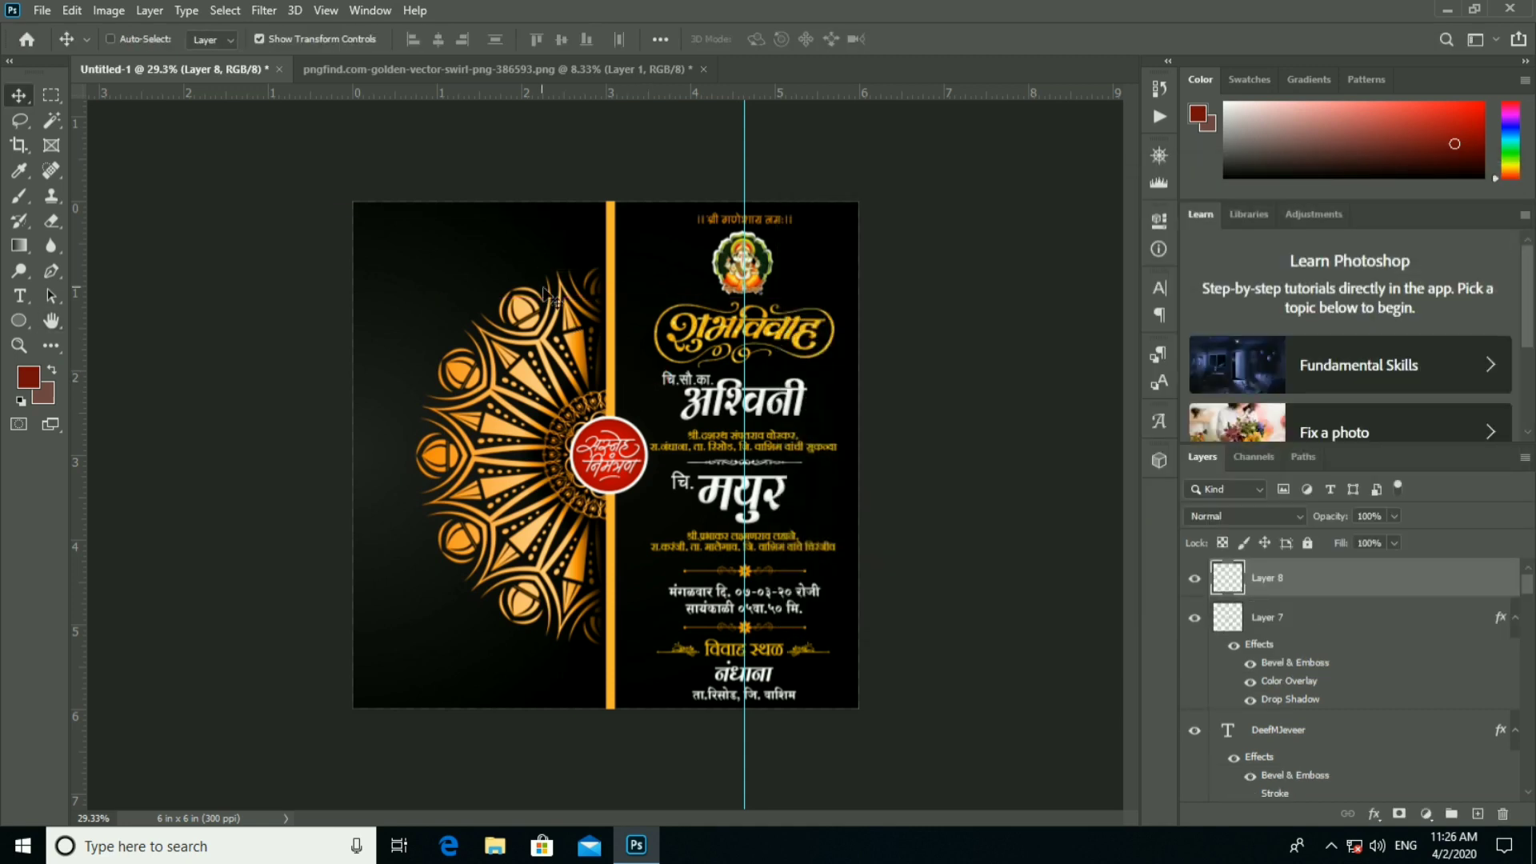
pyautogui.hotkey('ctrl', '-')
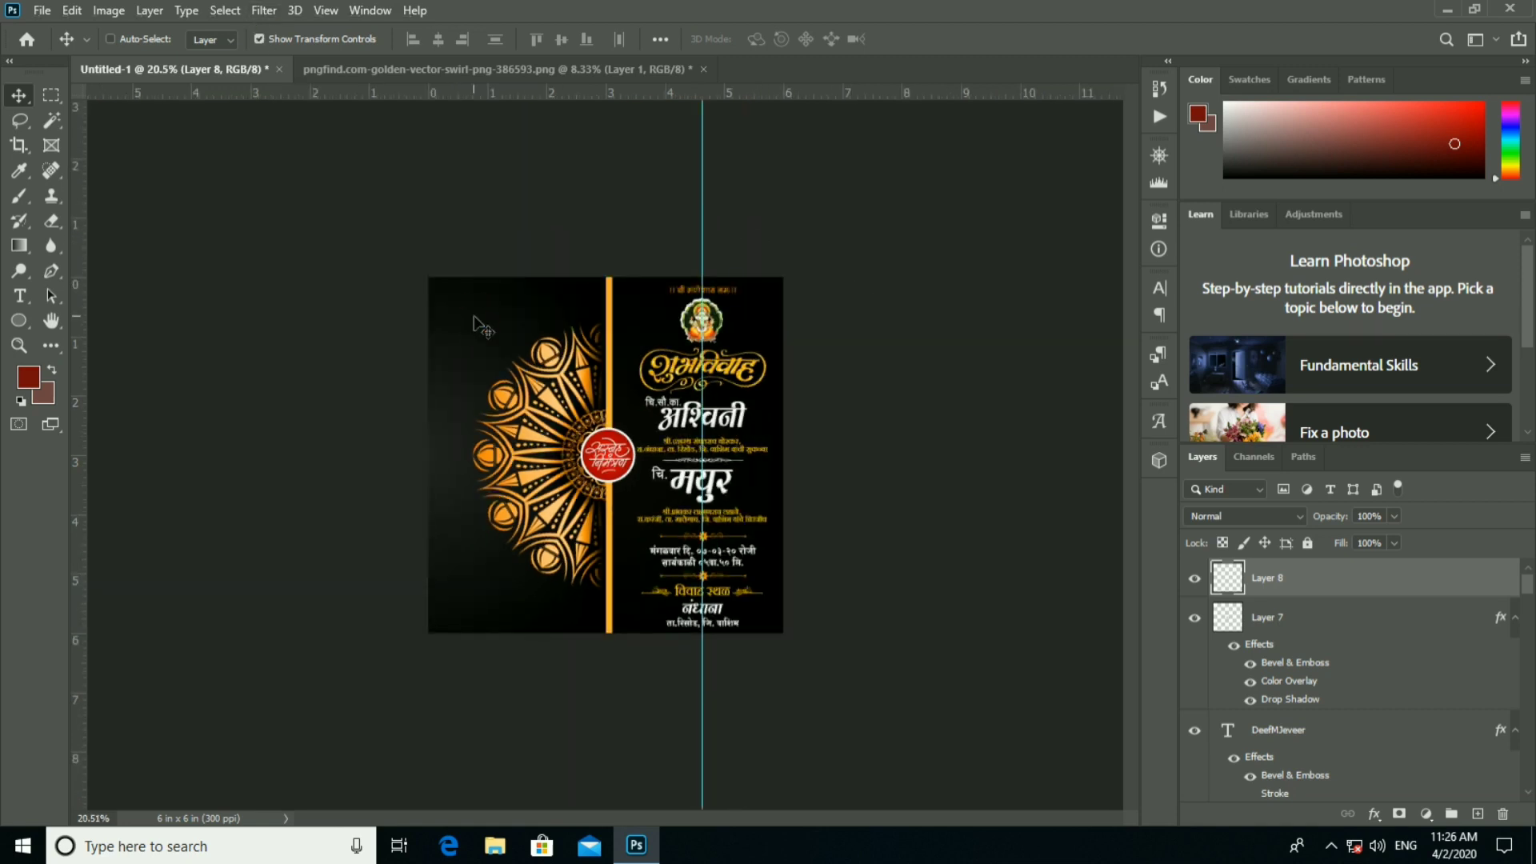
pyautogui.press('Delete')
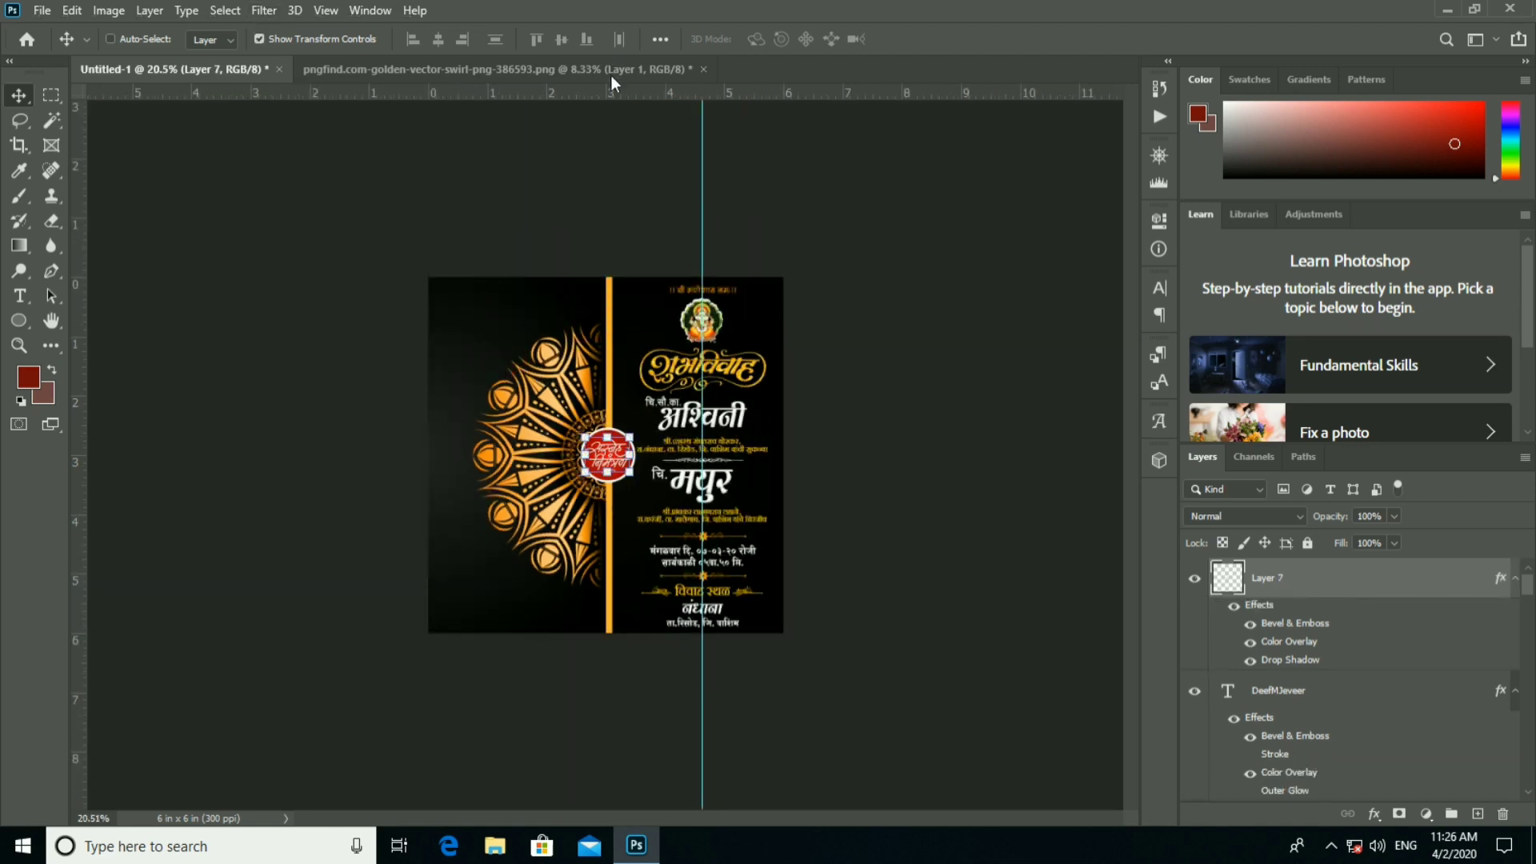
pyautogui.click(611, 75)
pyautogui.click(704, 68)
pyautogui.click(730, 307)
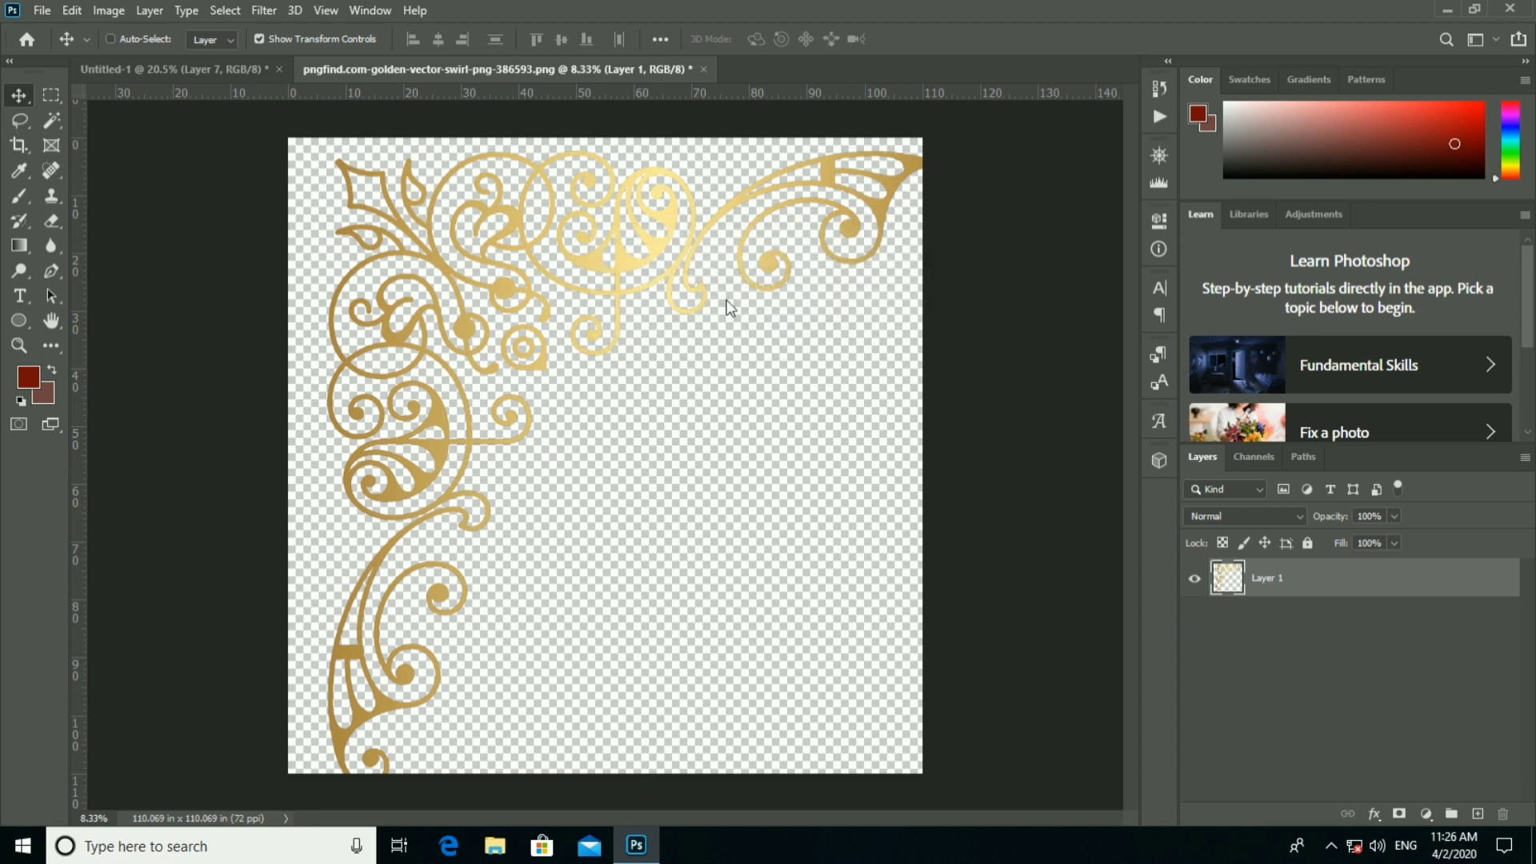
# Open the pngfuel border image, try it in the invitation, then remove it and close it.
pyautogui.click(41, 9)
pyautogui.click(64, 46)
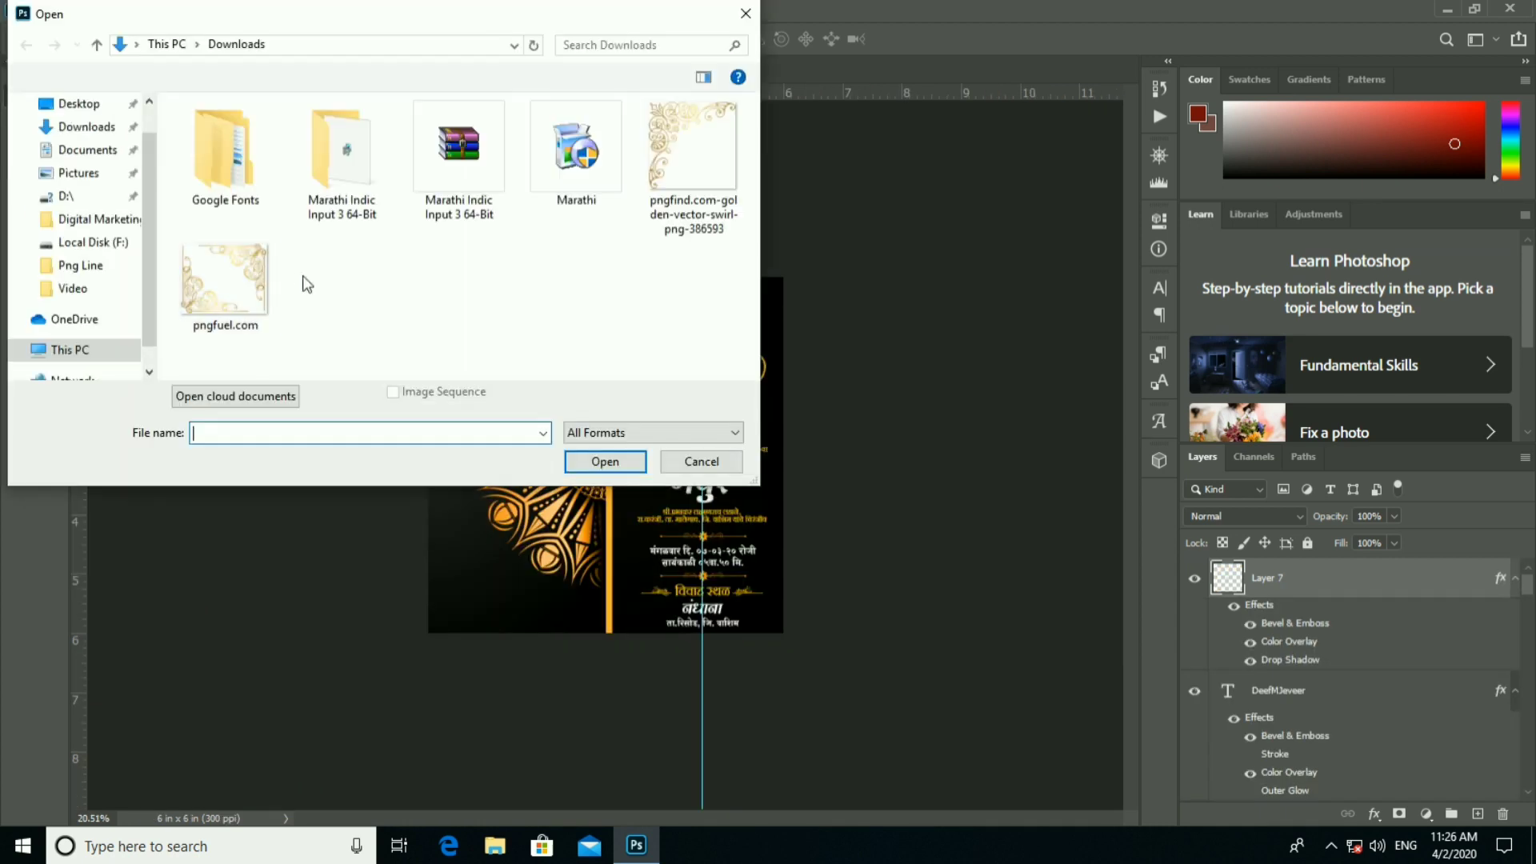
pyautogui.click(596, 464)
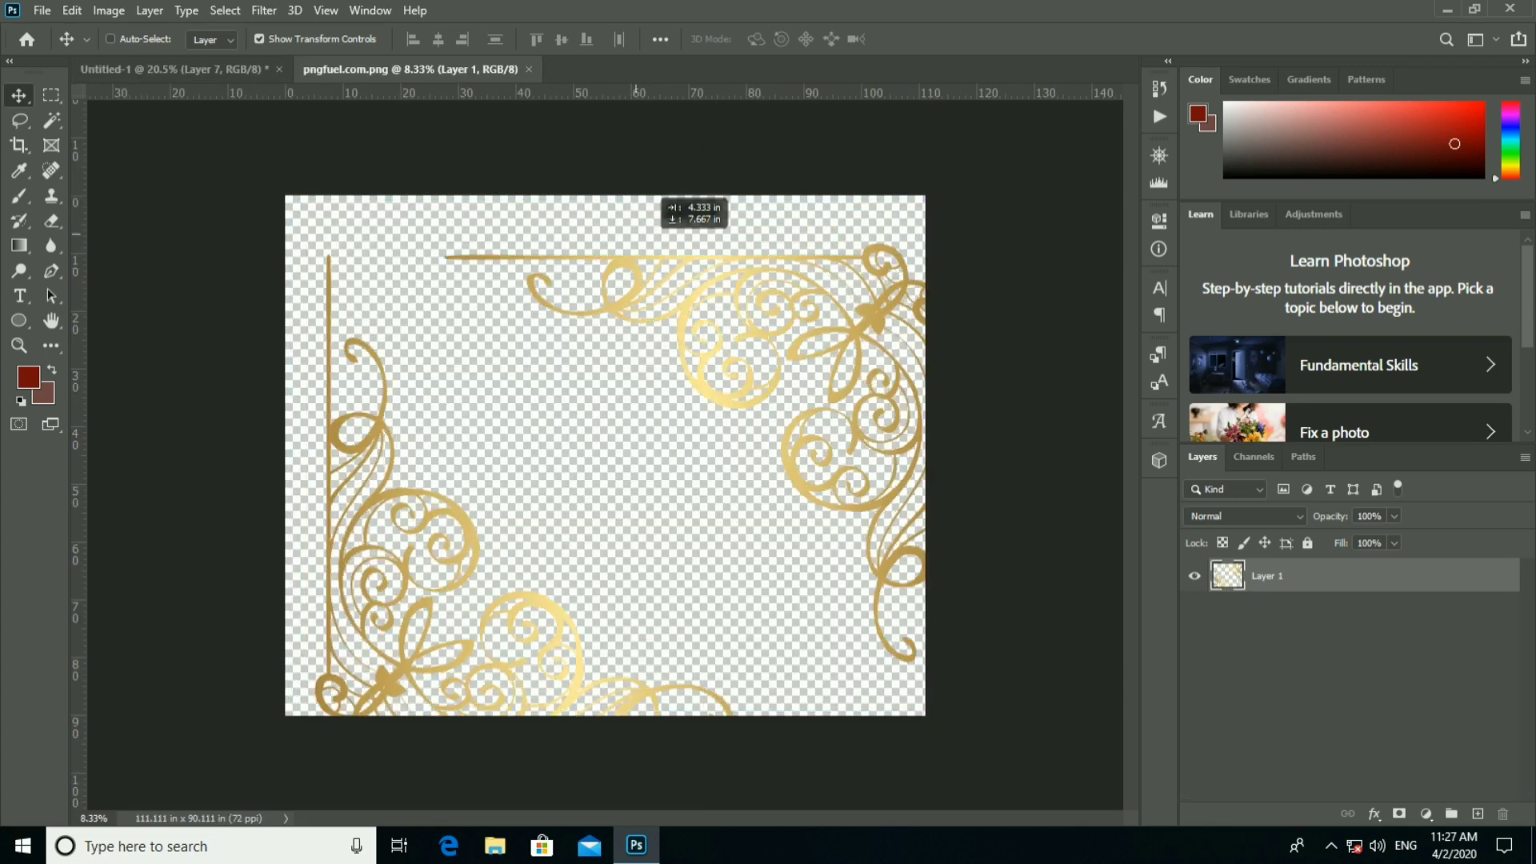
pyautogui.moveTo(596, 260); pyautogui.dragTo(572, 331)
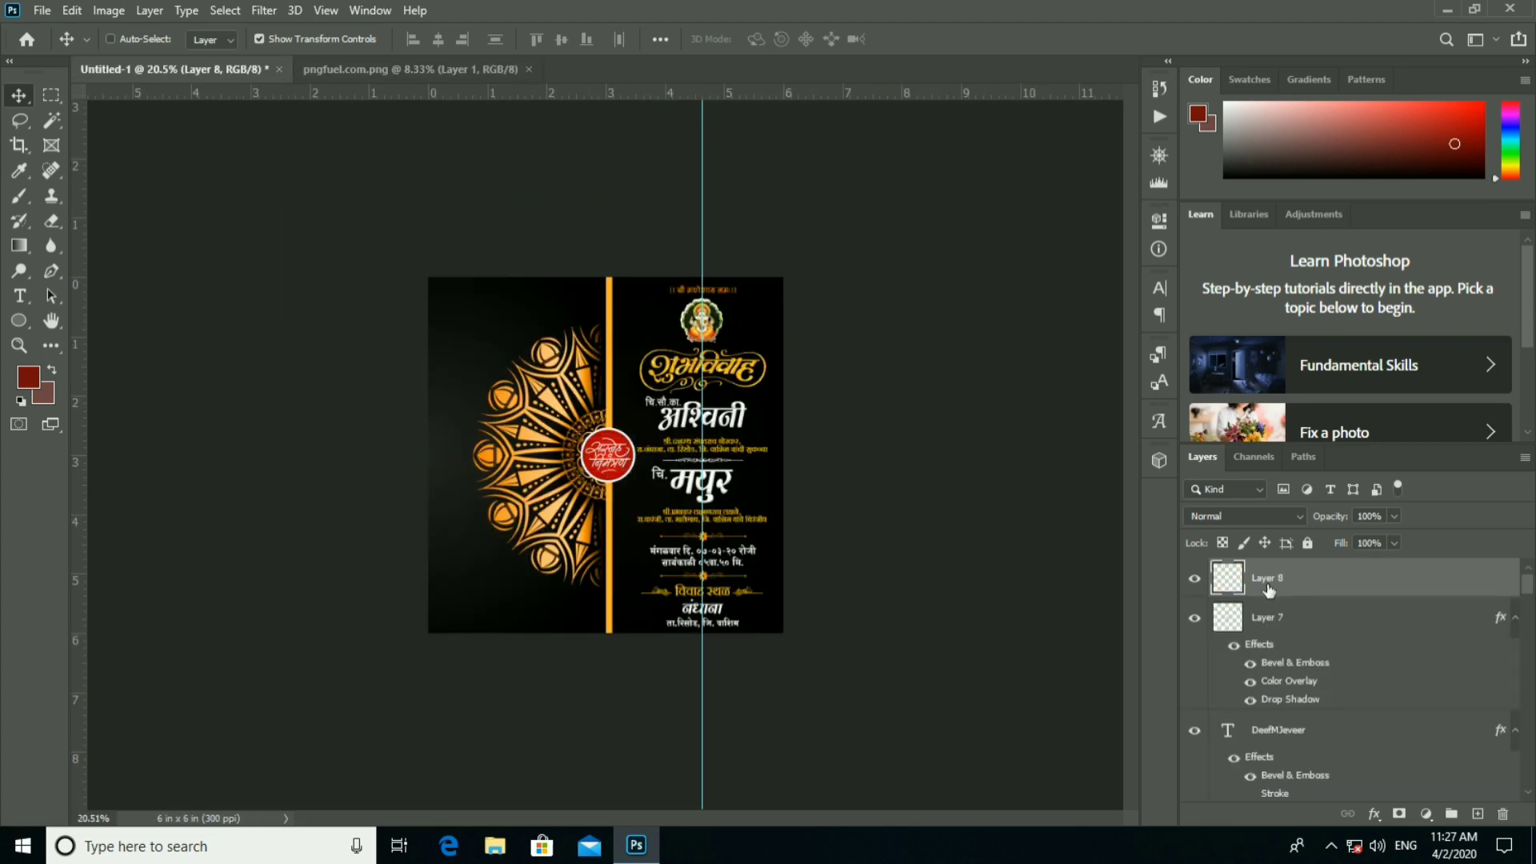
pyautogui.moveTo(604, 412); pyautogui.dragTo(374, 62)
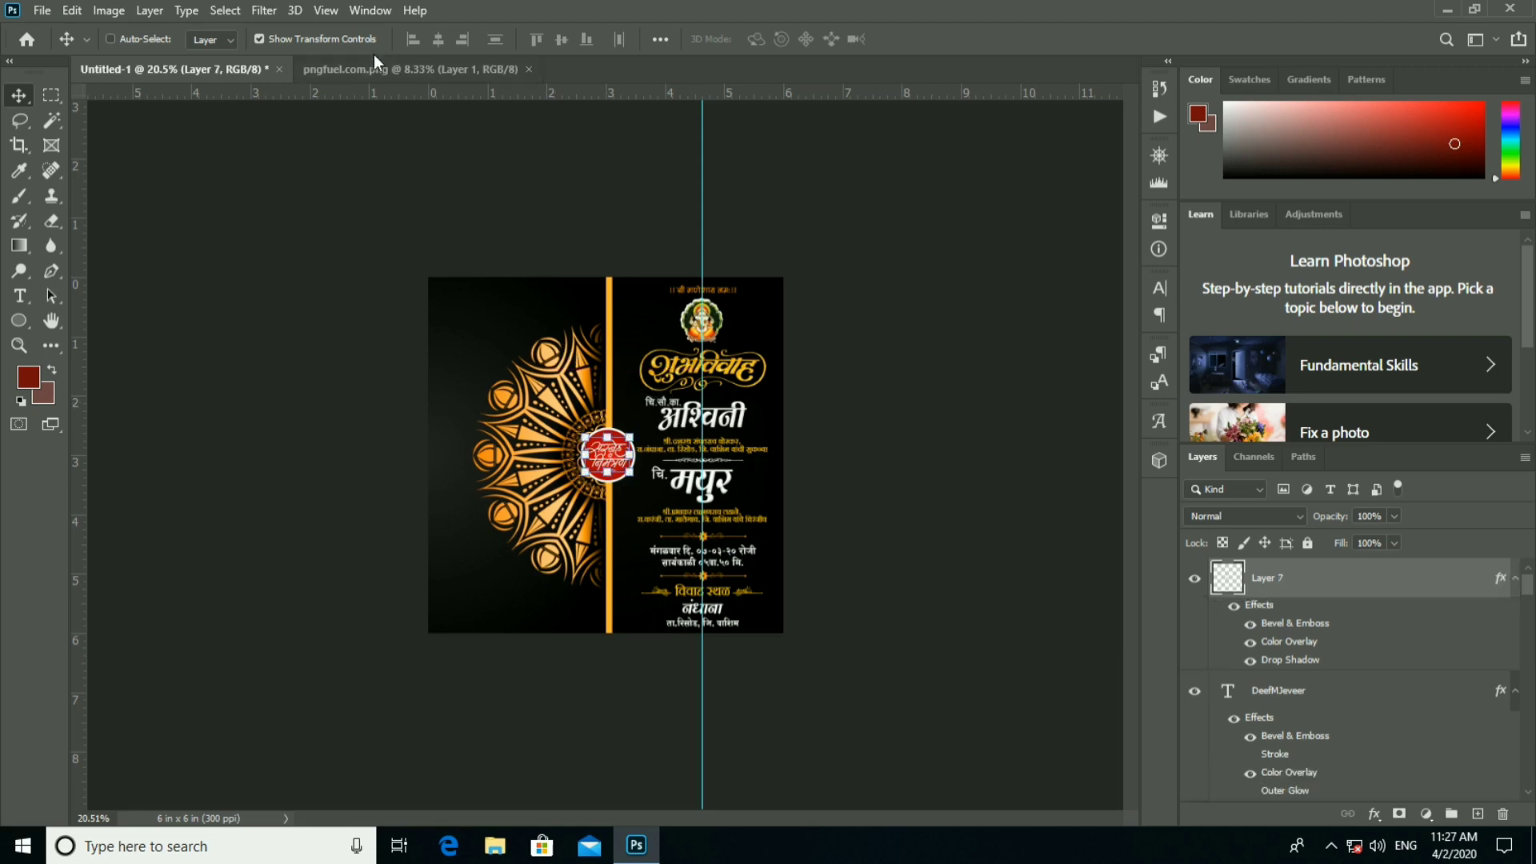
pyautogui.click(374, 70)
pyautogui.click(529, 68)
# Open pngfind.com-golden-vector-swirl-png-386593 from Downloads.
pyautogui.click(42, 10)
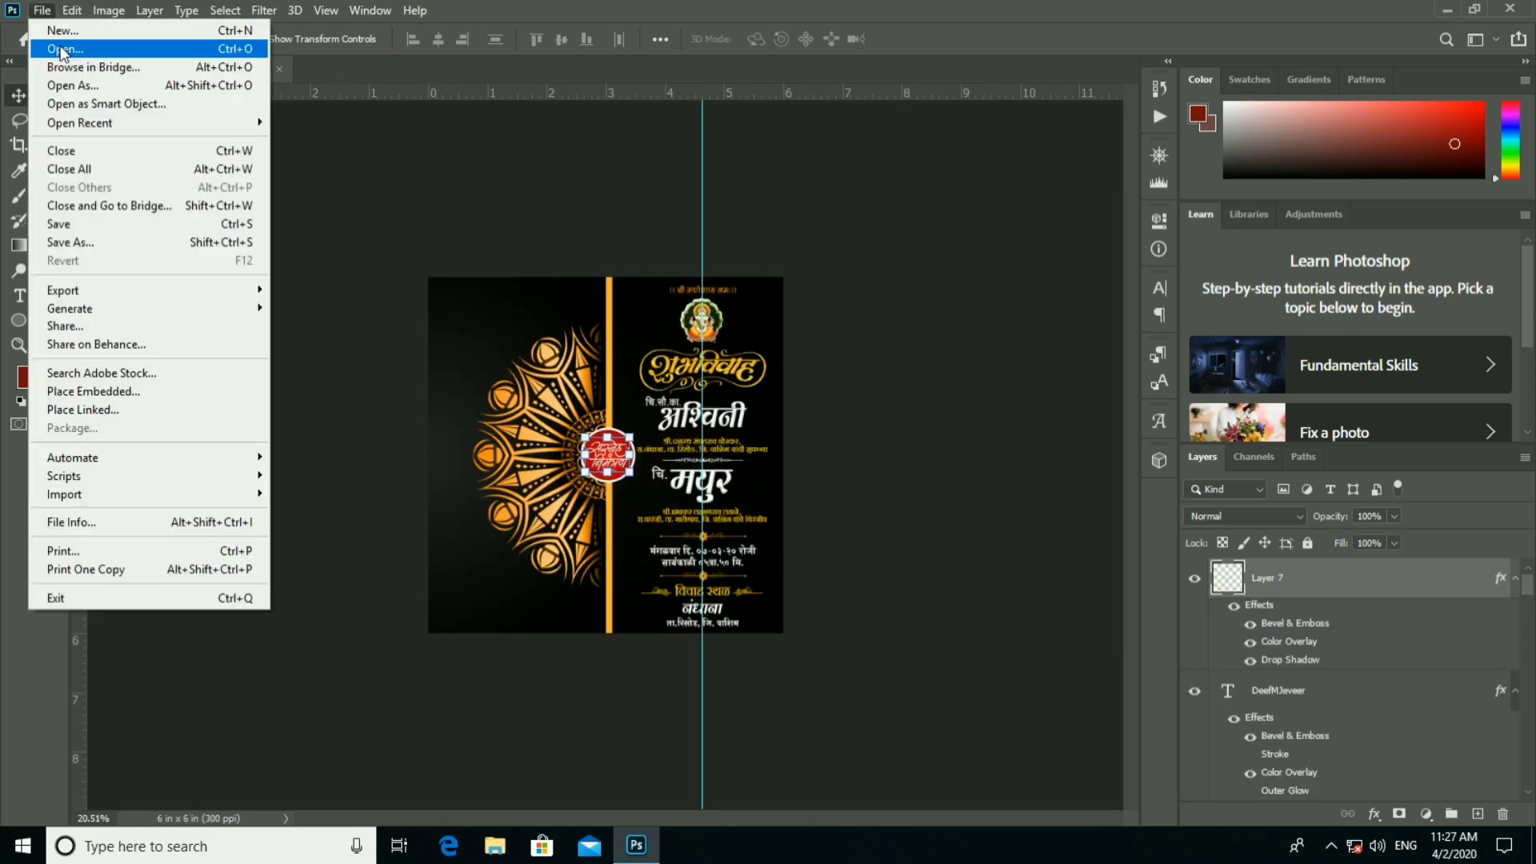
pyautogui.click(328, 176)
pyautogui.click(693, 152)
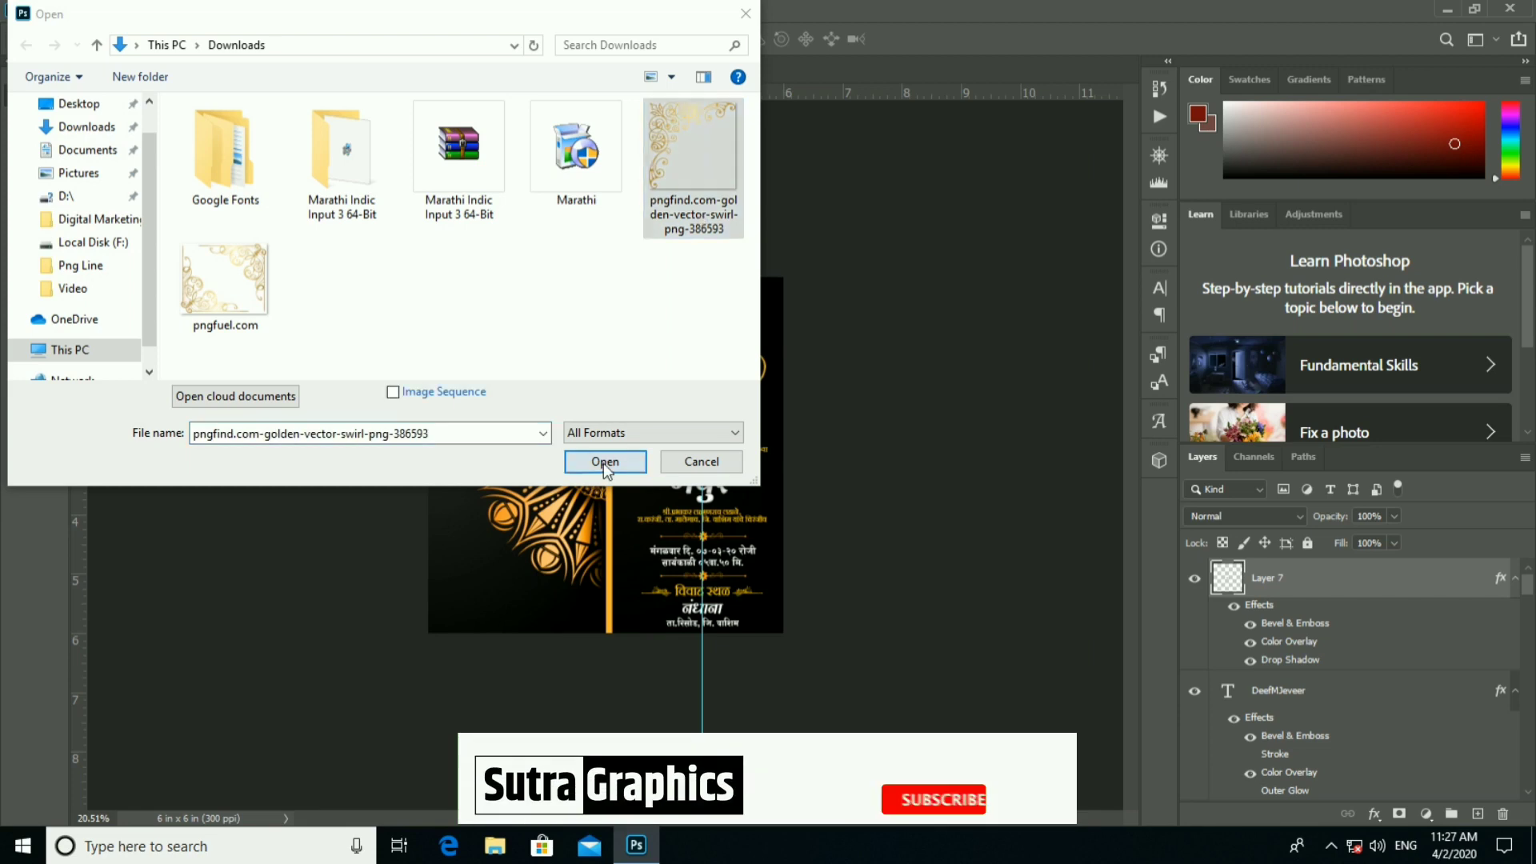
pyautogui.click(603, 461)
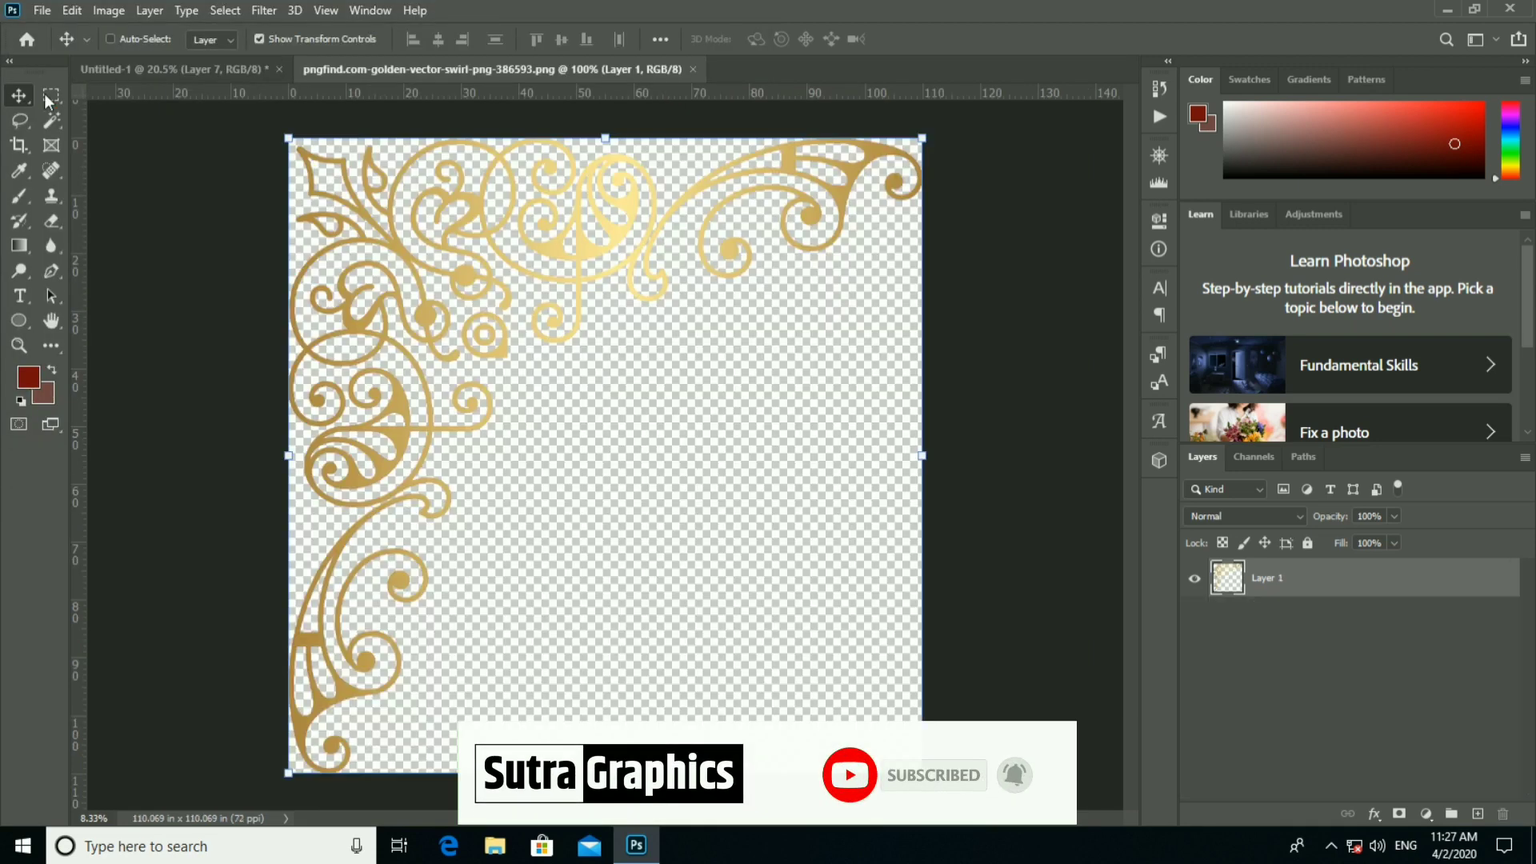
# Select the whole swirl image, paste it into the invitation, and shrink it toward the top-left corner.
pyautogui.click(50, 96)
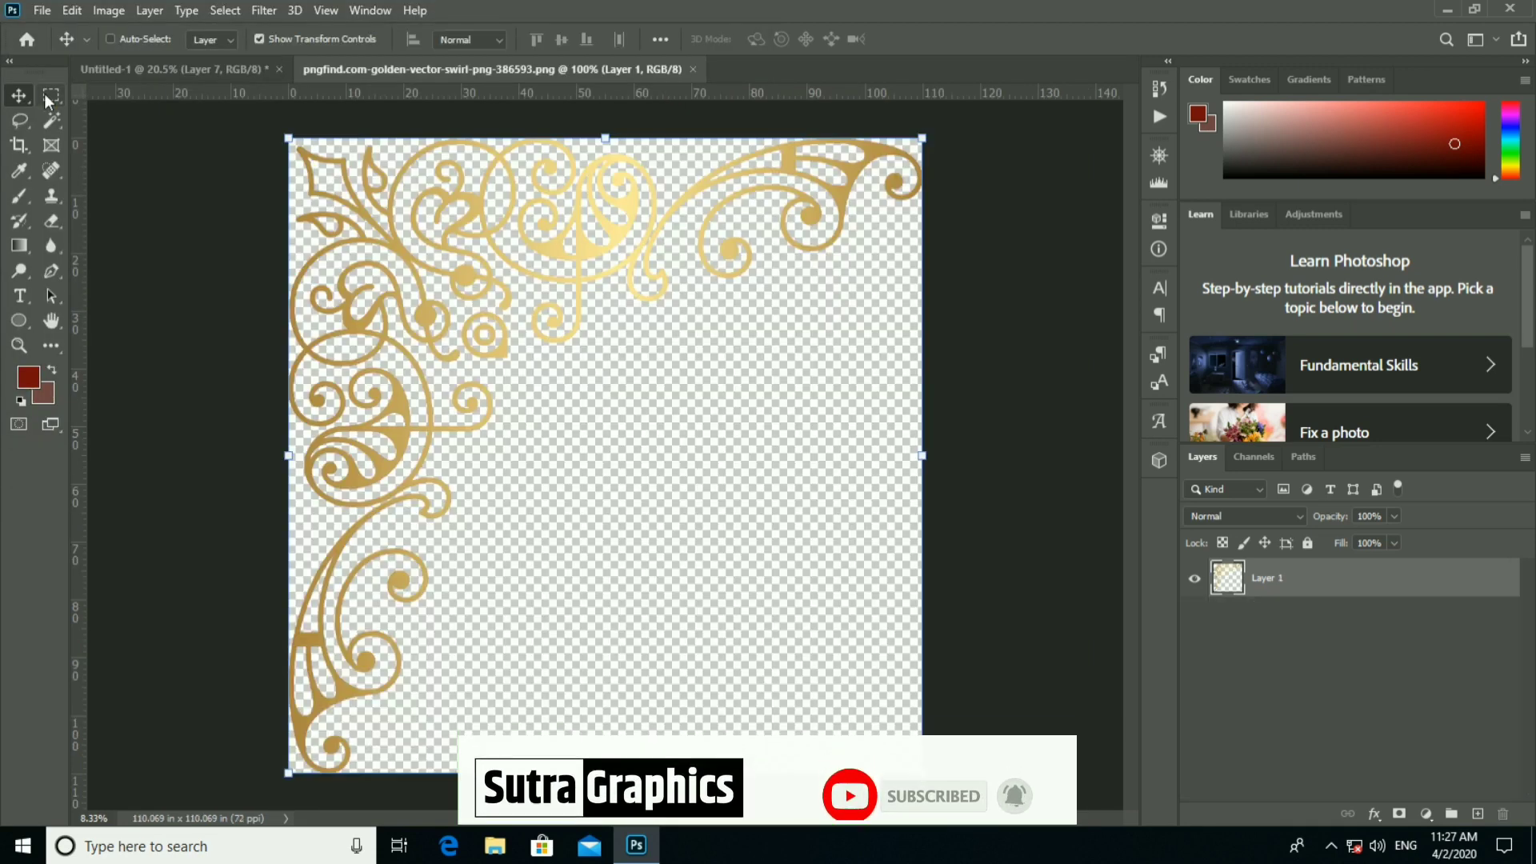
pyautogui.moveTo(288, 137); pyautogui.dragTo(923, 773)
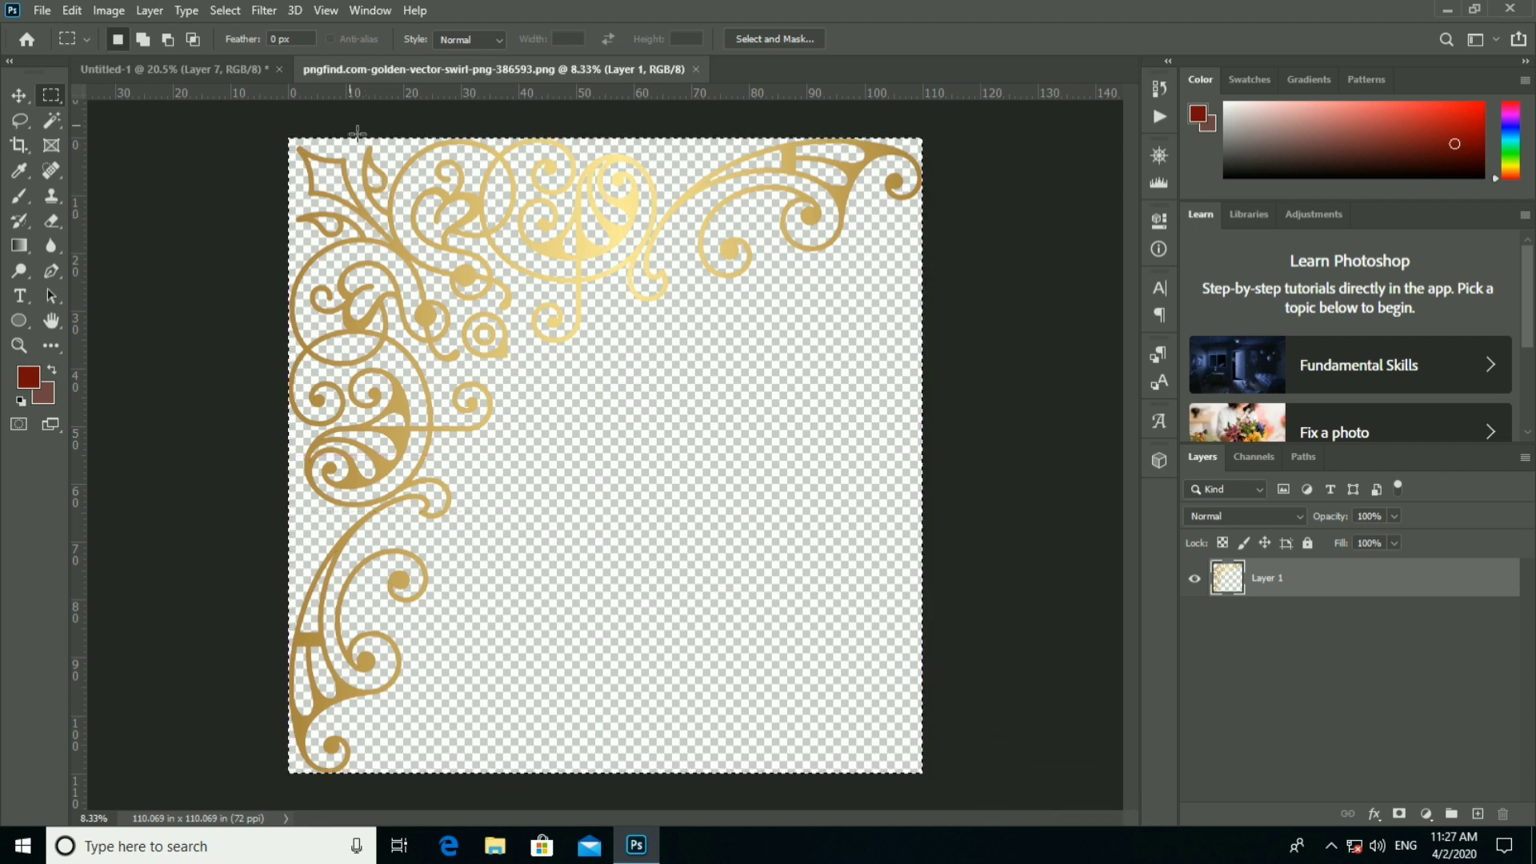
pyautogui.click(216, 70)
pyautogui.hotkey('ctrl', 'v')
pyautogui.click(17, 96)
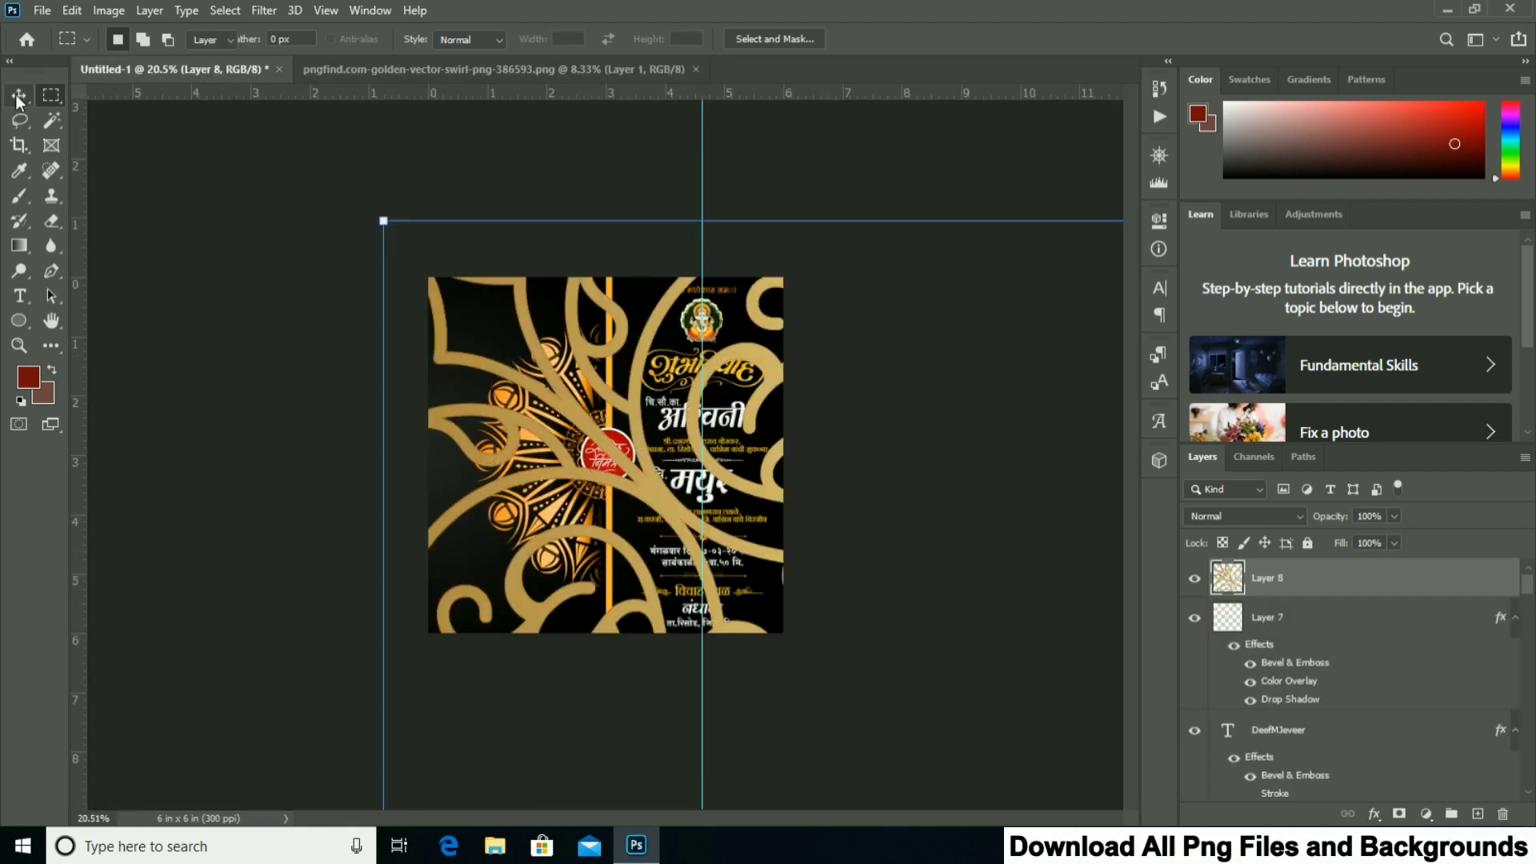
pyautogui.moveTo(383, 221)
pyautogui.mouseDown()
pyautogui.moveTo(576, 412)
pyautogui.moveTo(854, 643)
pyautogui.moveTo(592, 487)
pyautogui.moveTo(704, 596)
pyautogui.mouseUp()
pyautogui.moveTo(760, 688); pyautogui.dragTo(492, 348)
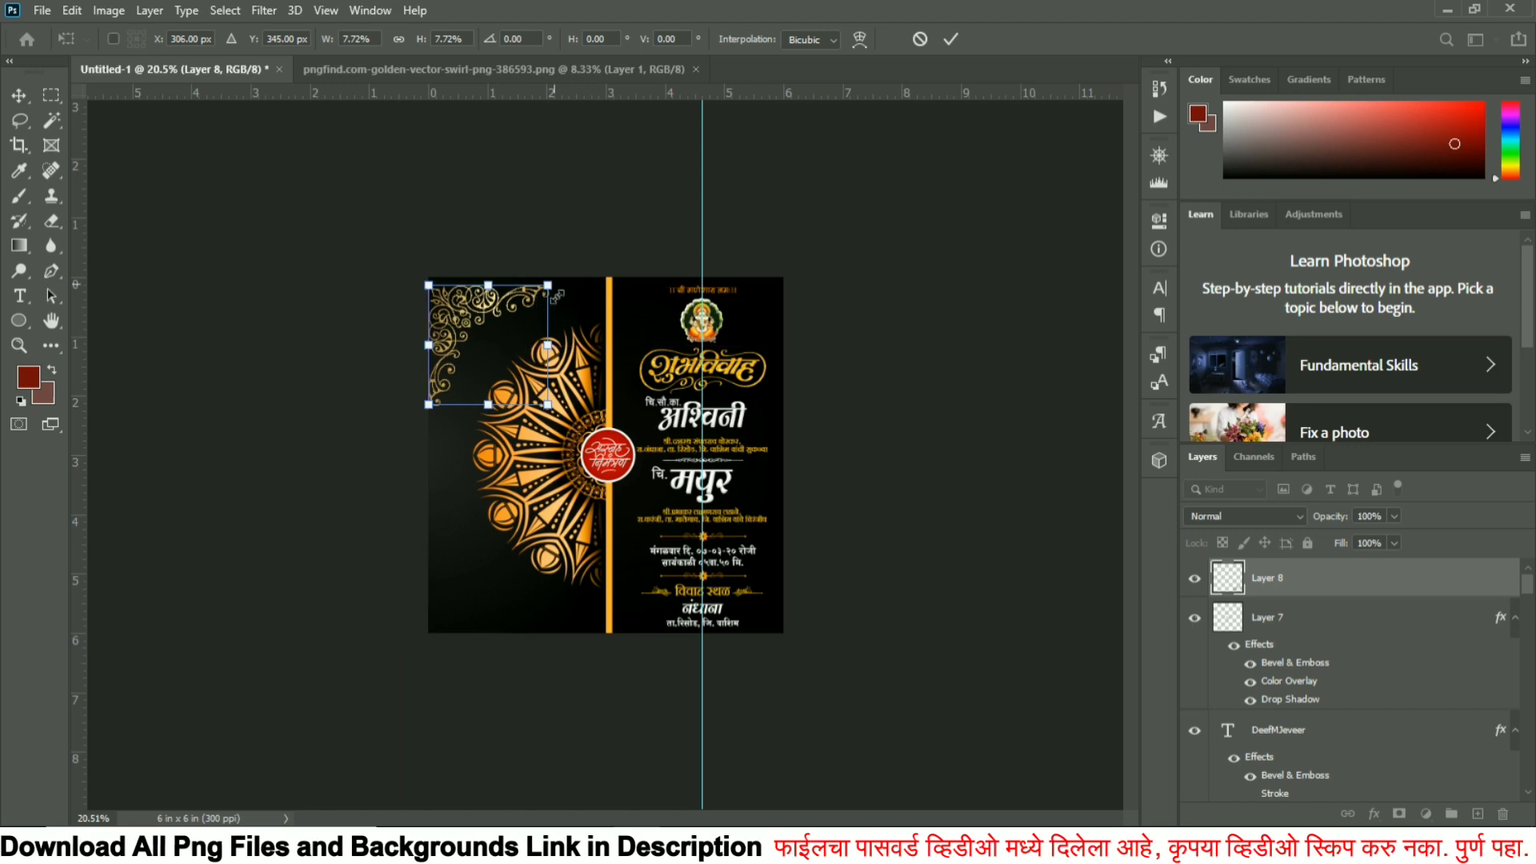
pyautogui.moveTo(557, 296); pyautogui.dragTo(536, 304)
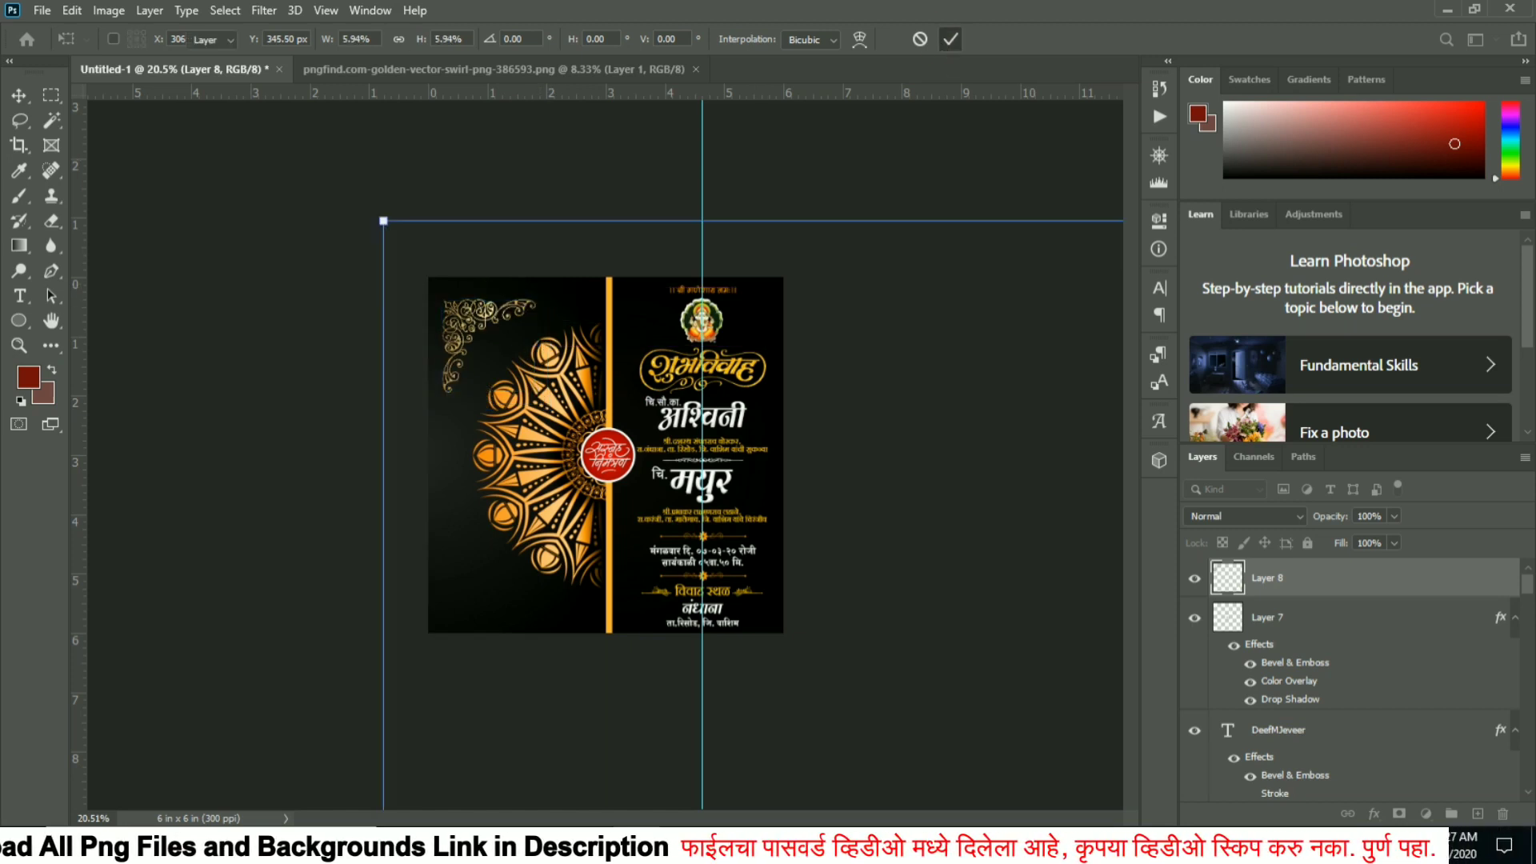
pyautogui.click(950, 39)
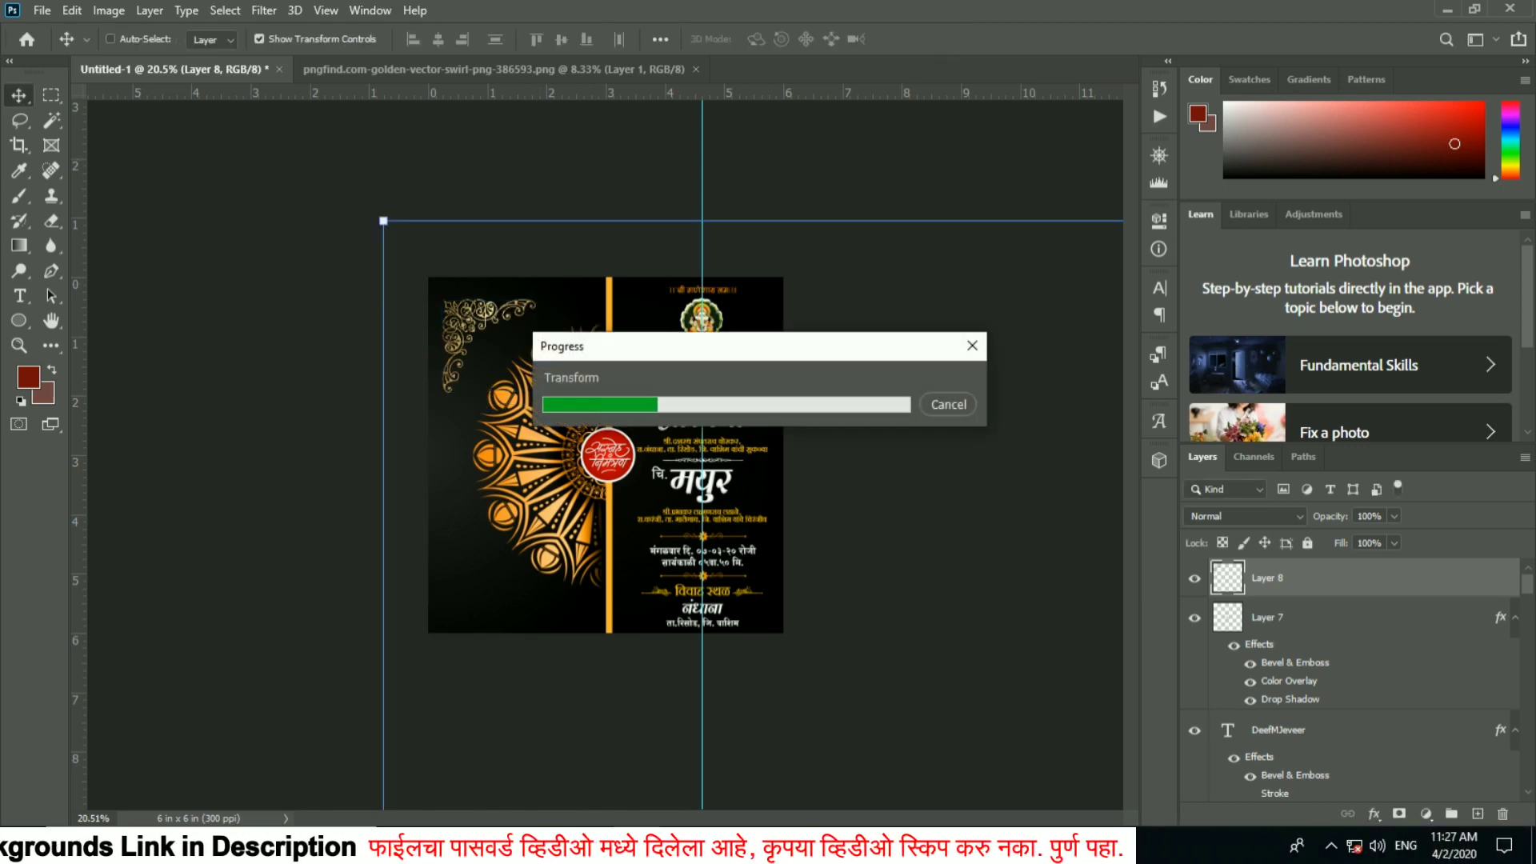
# Shrink the swirl a little more and nudge it tight into the top-left corner.
pyautogui.hotkey('ctrl', '+')
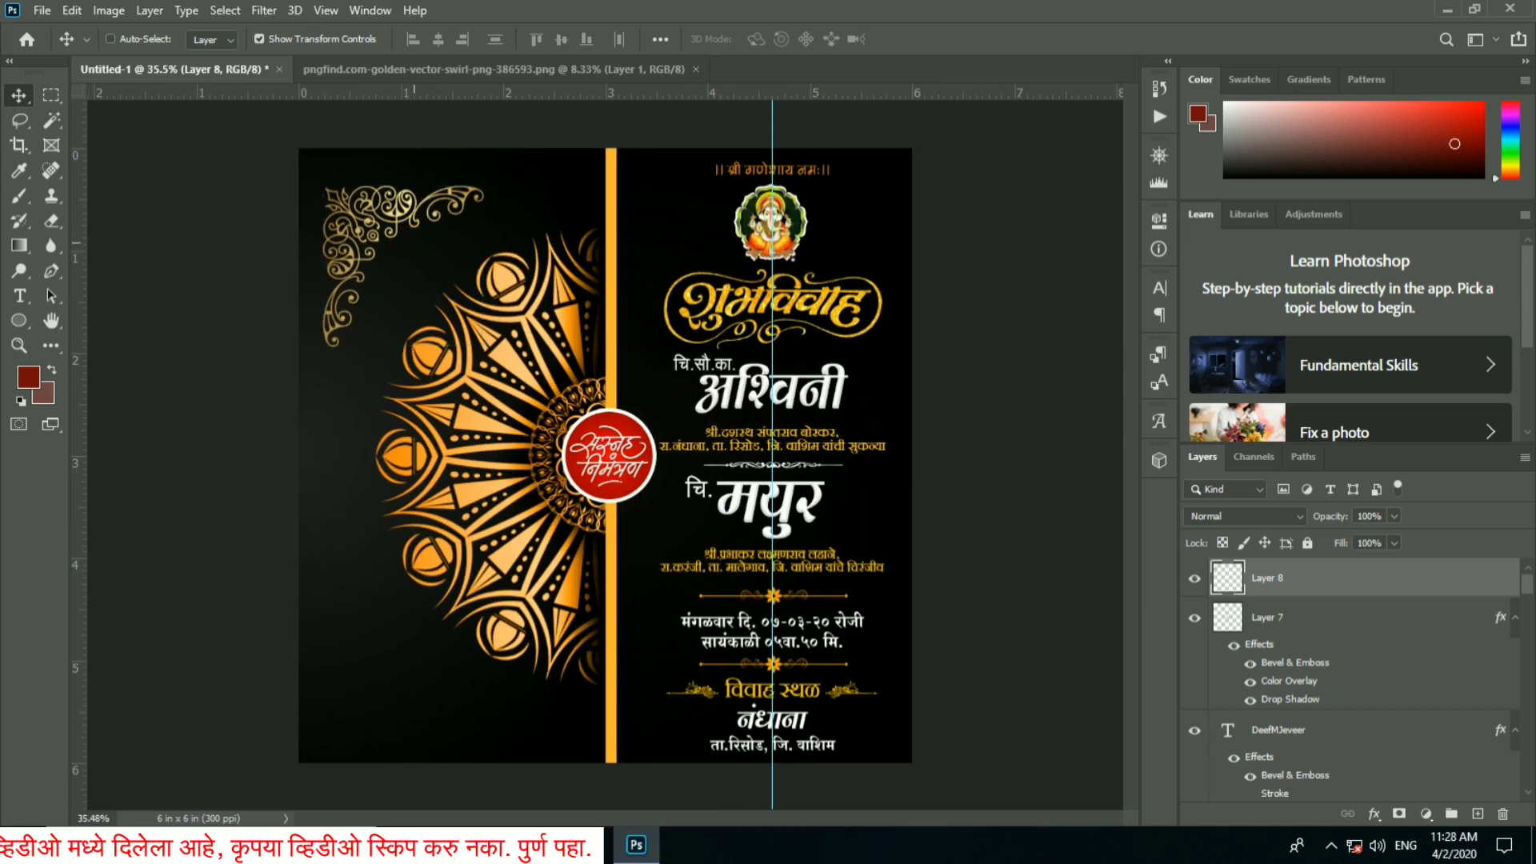
pyautogui.moveTo(448, 252); pyautogui.dragTo(436, 226)
pyautogui.press('Left')
pyautogui.press('Left')
pyautogui.press('Left')
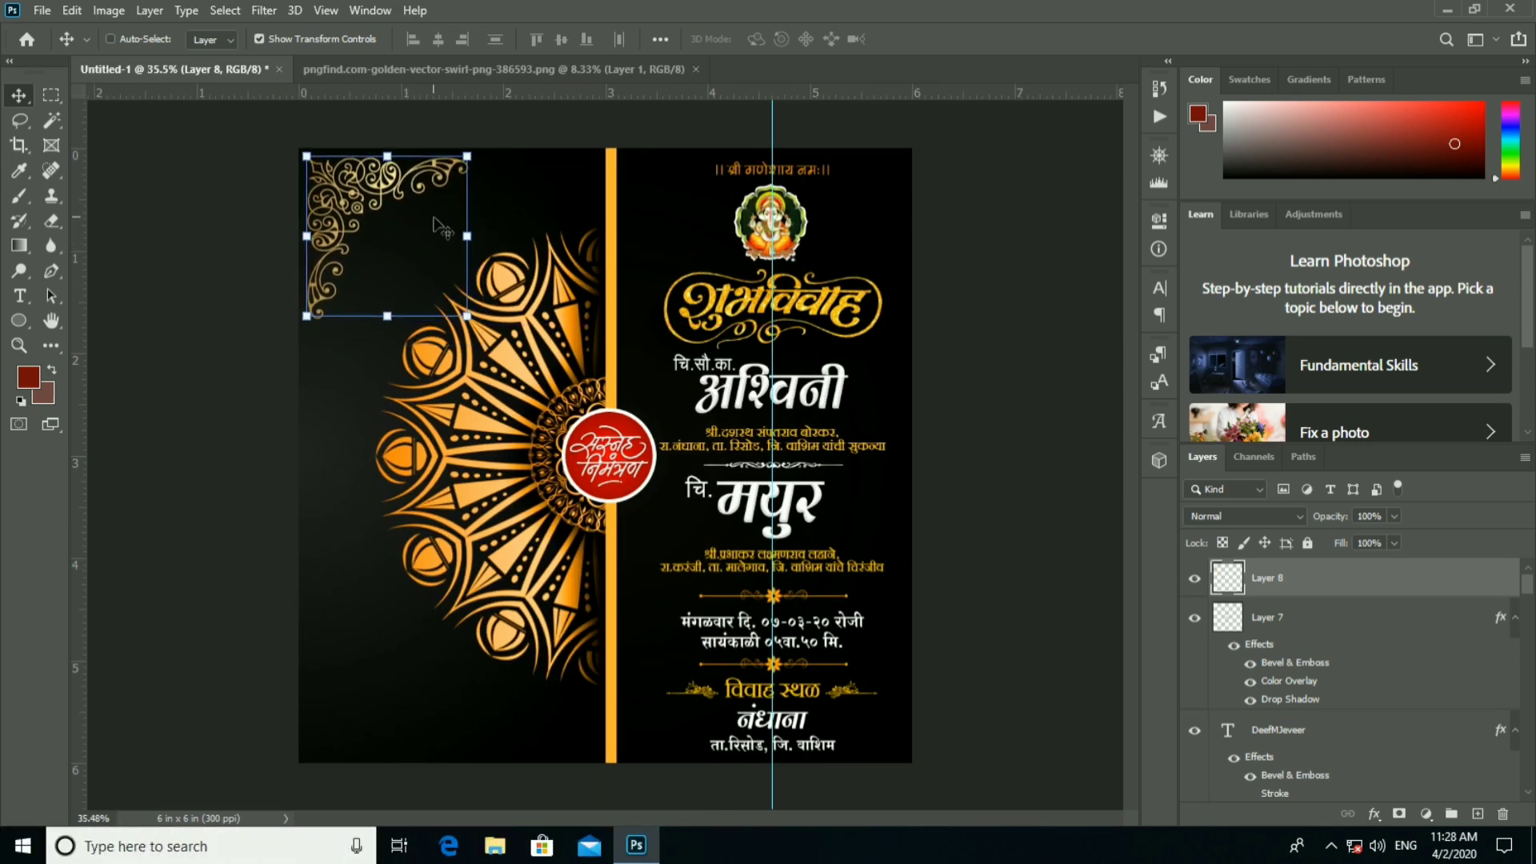
pyautogui.press('Up')
pyautogui.press('Up')
pyautogui.press('Up')
pyautogui.moveTo(470, 169); pyautogui.dragTo(456, 183)
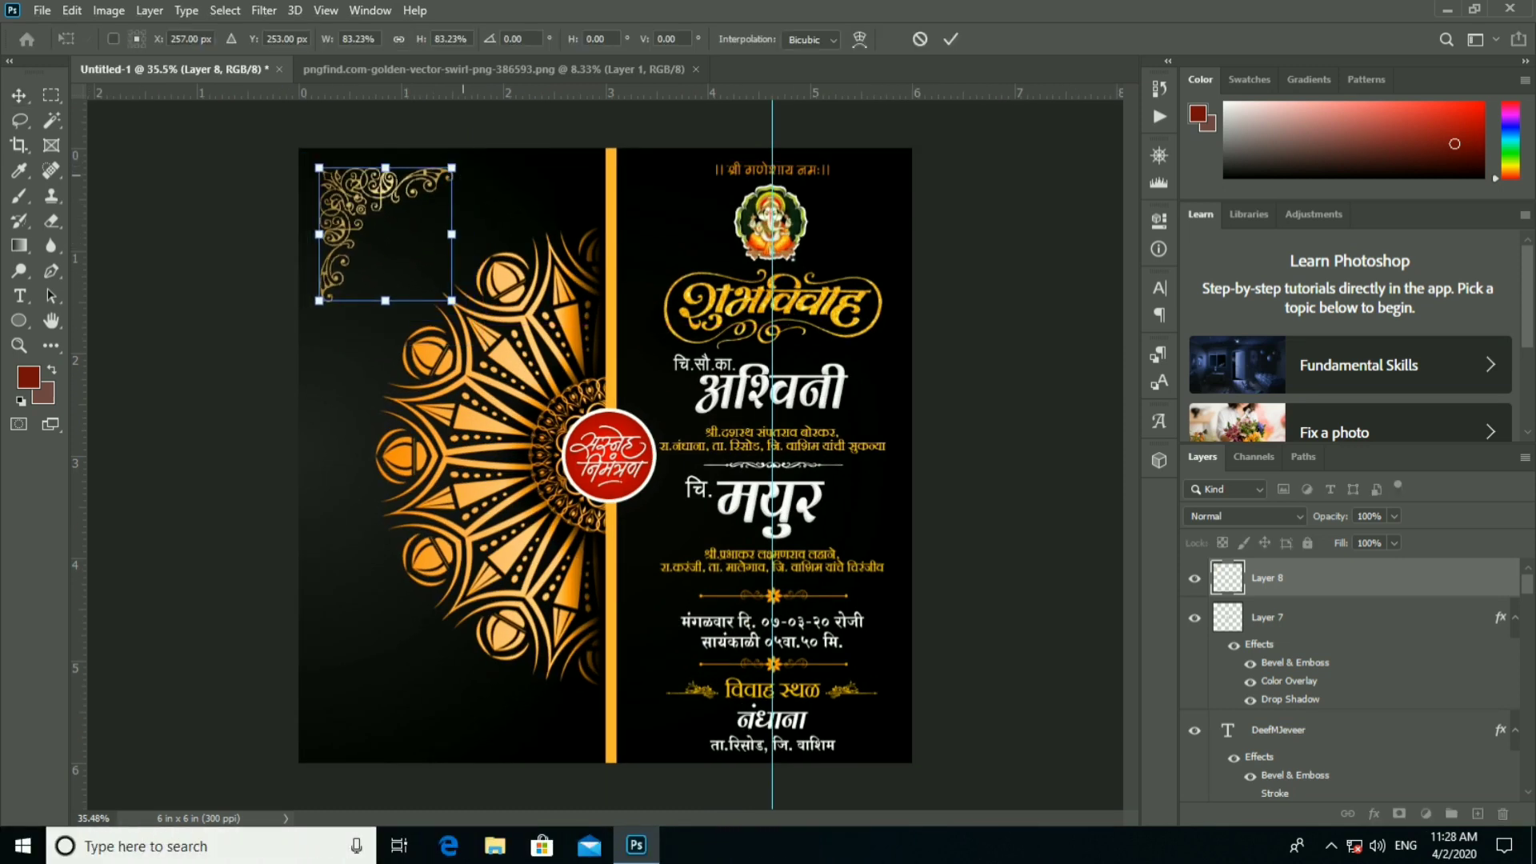
pyautogui.click(950, 38)
pyautogui.hotkey('shift', 'Left')
pyautogui.hotkey('shift', 'Left')
pyautogui.hotkey('shift', 'Left')
pyautogui.hotkey('shift', 'Up')
pyautogui.hotkey('shift', 'Up')
pyautogui.hotkey('shift', 'Up')
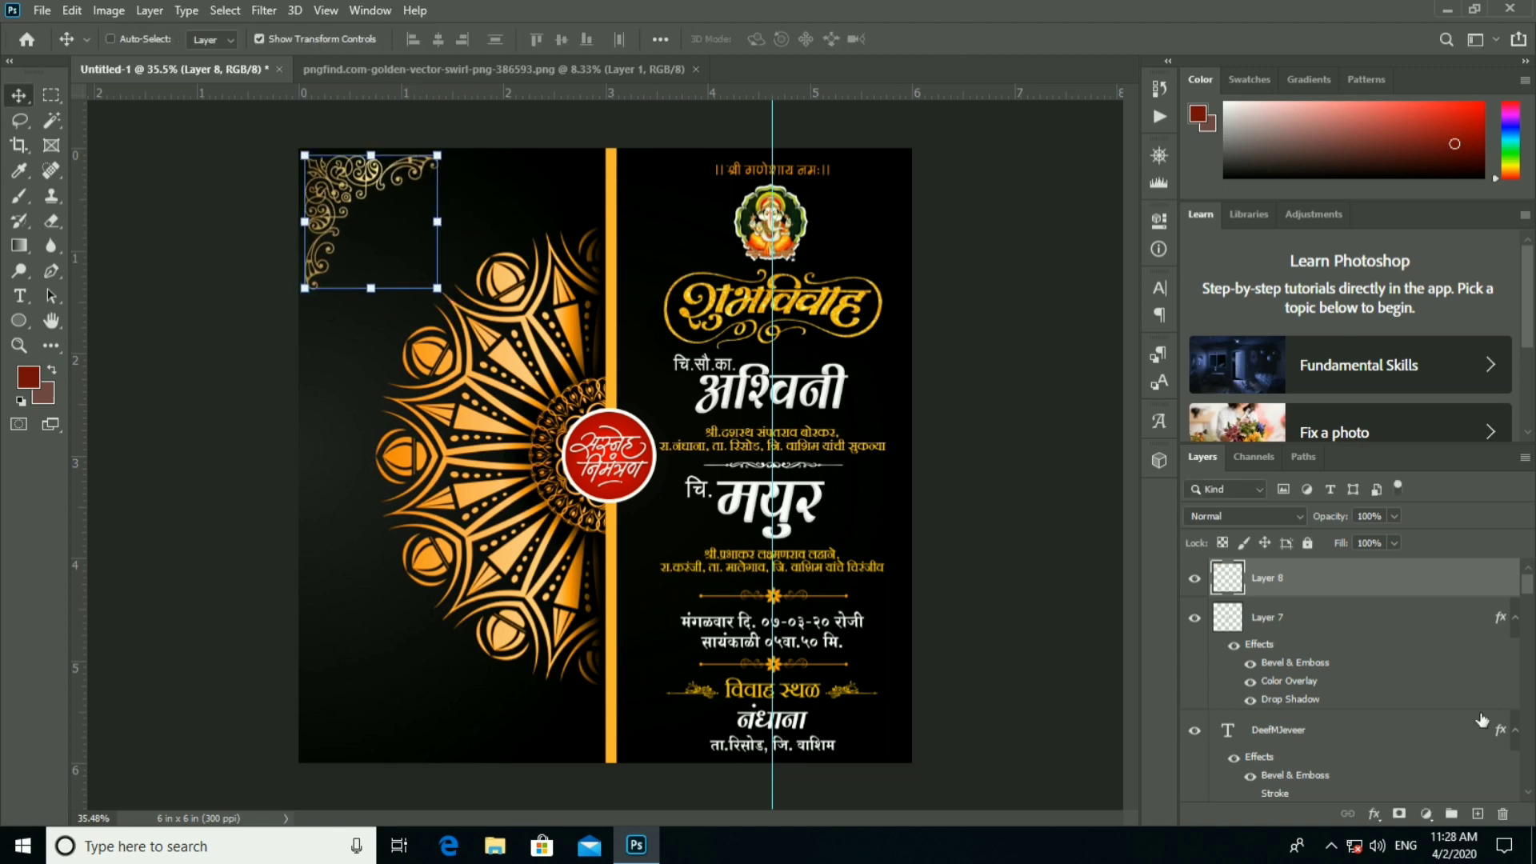
# Give the swirl layer an orange-gold #ffb431 colour overlay.
pyautogui.doubleClick(1428, 592)
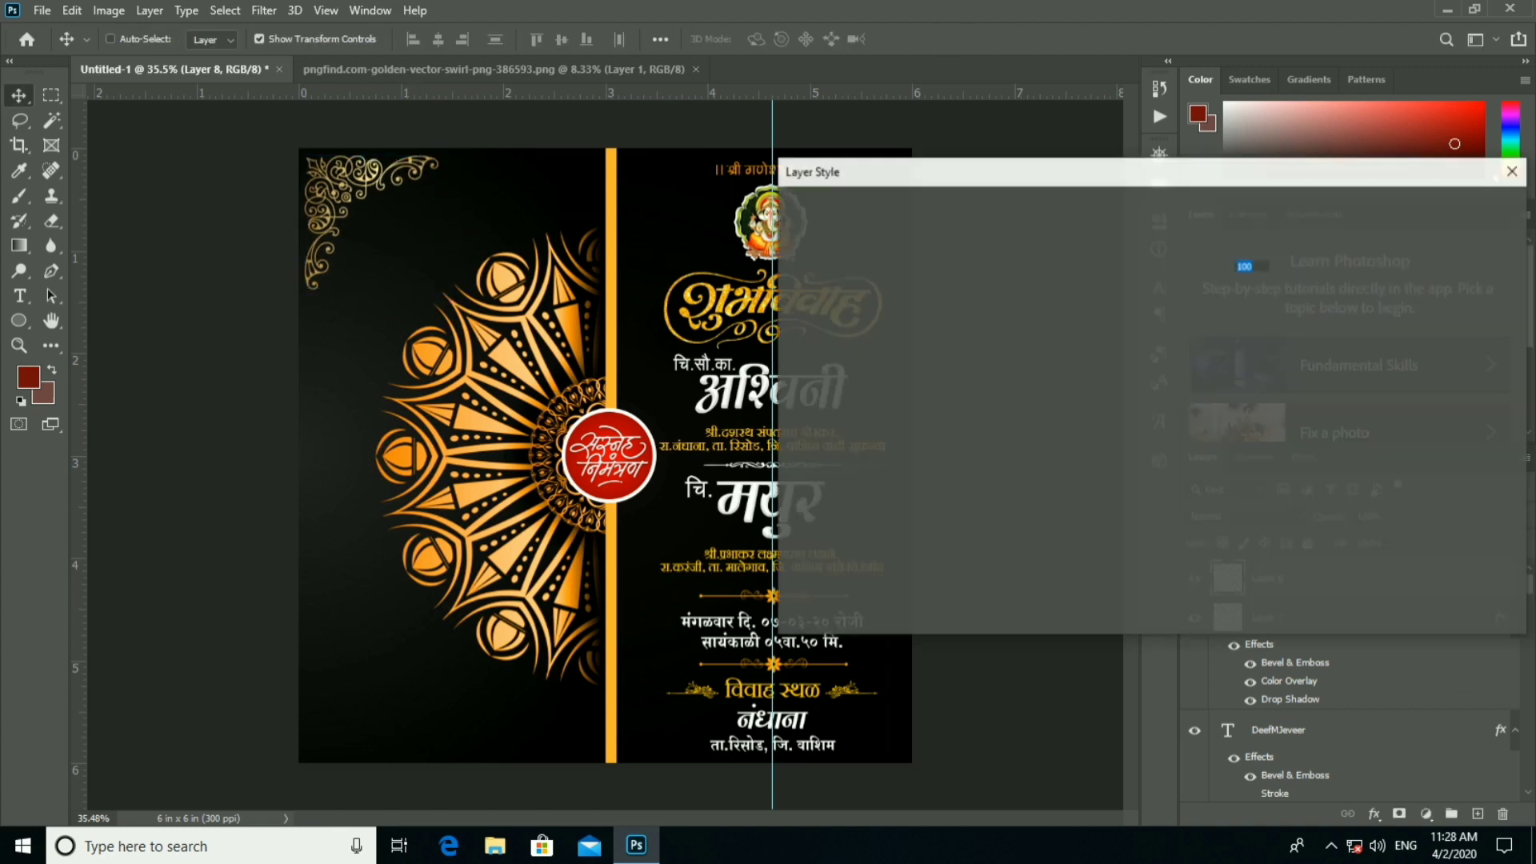
pyautogui.click(845, 438)
pyautogui.click(1248, 254)
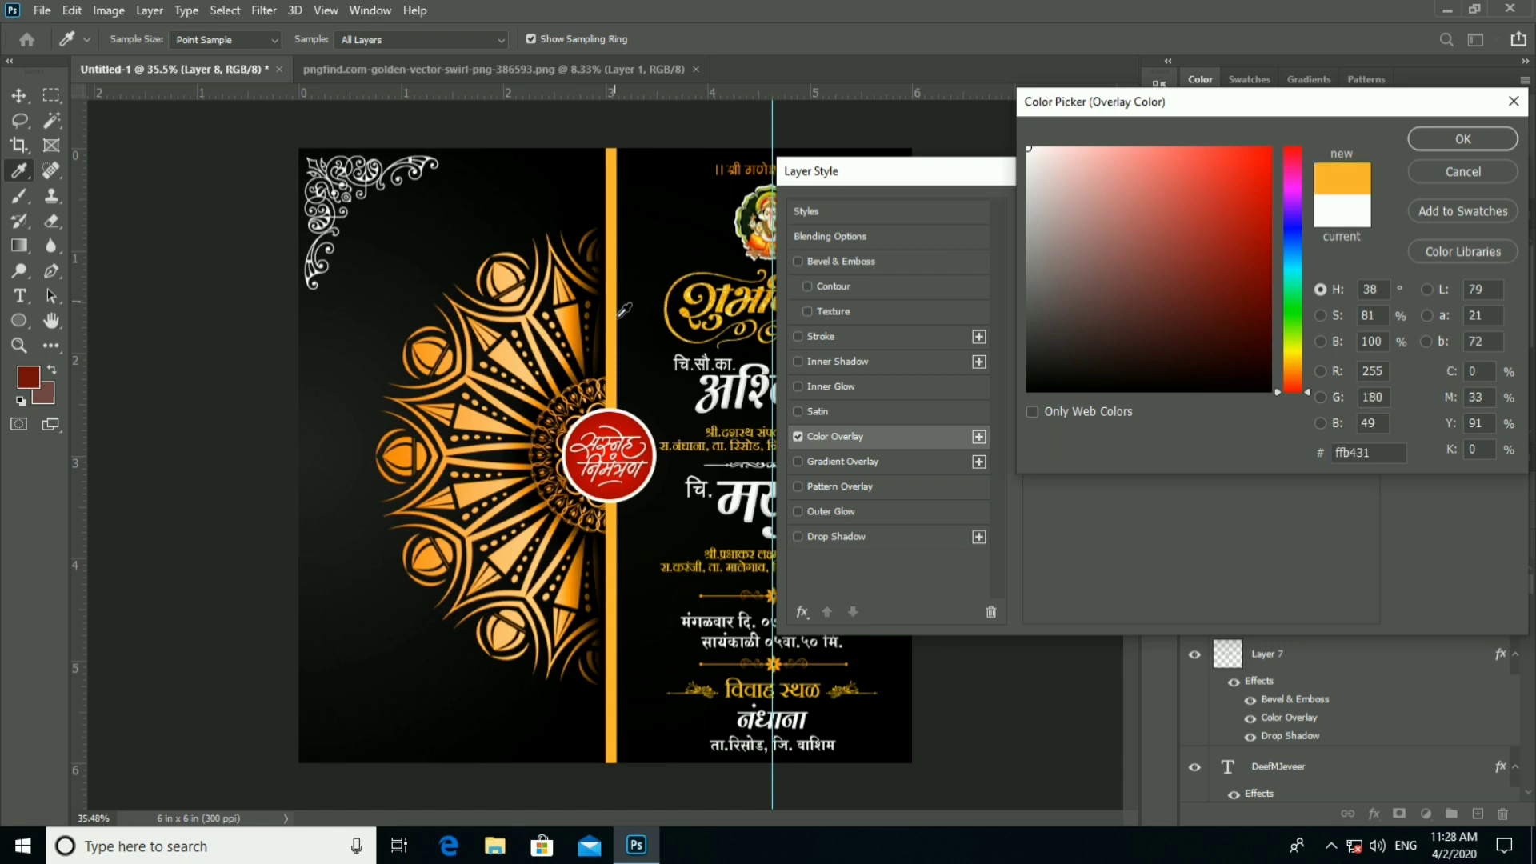
pyautogui.click(1449, 147)
pyautogui.click(1480, 212)
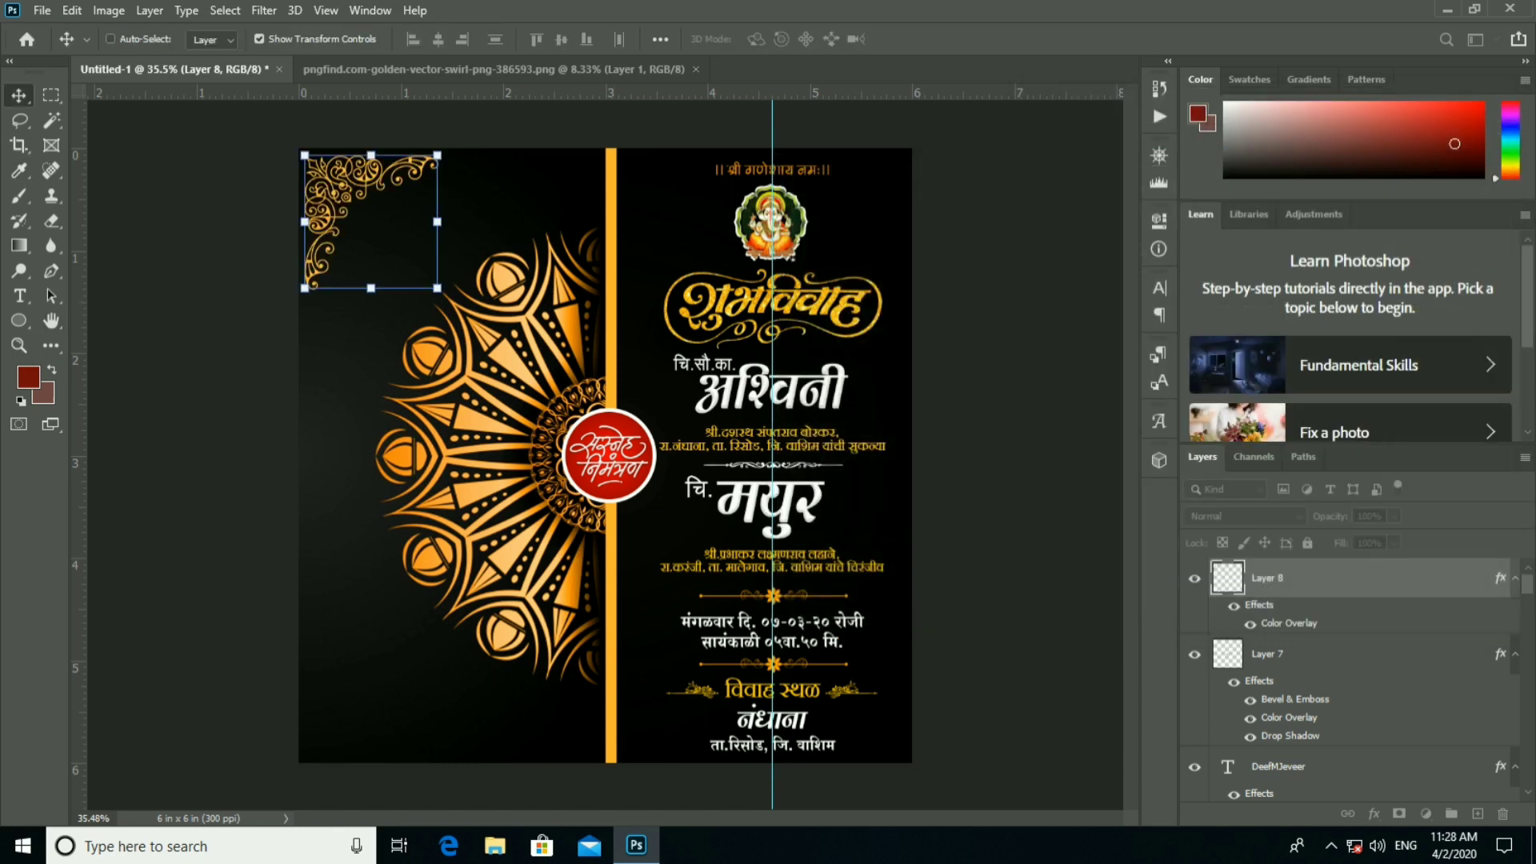
pyautogui.hotkey('ctrl', '-')
# Drag a copy of the swirl downward, flip it vertically, and place it in the bottom-left corner.
pyautogui.moveTo(566, 380); pyautogui.dragTo(566, 674)
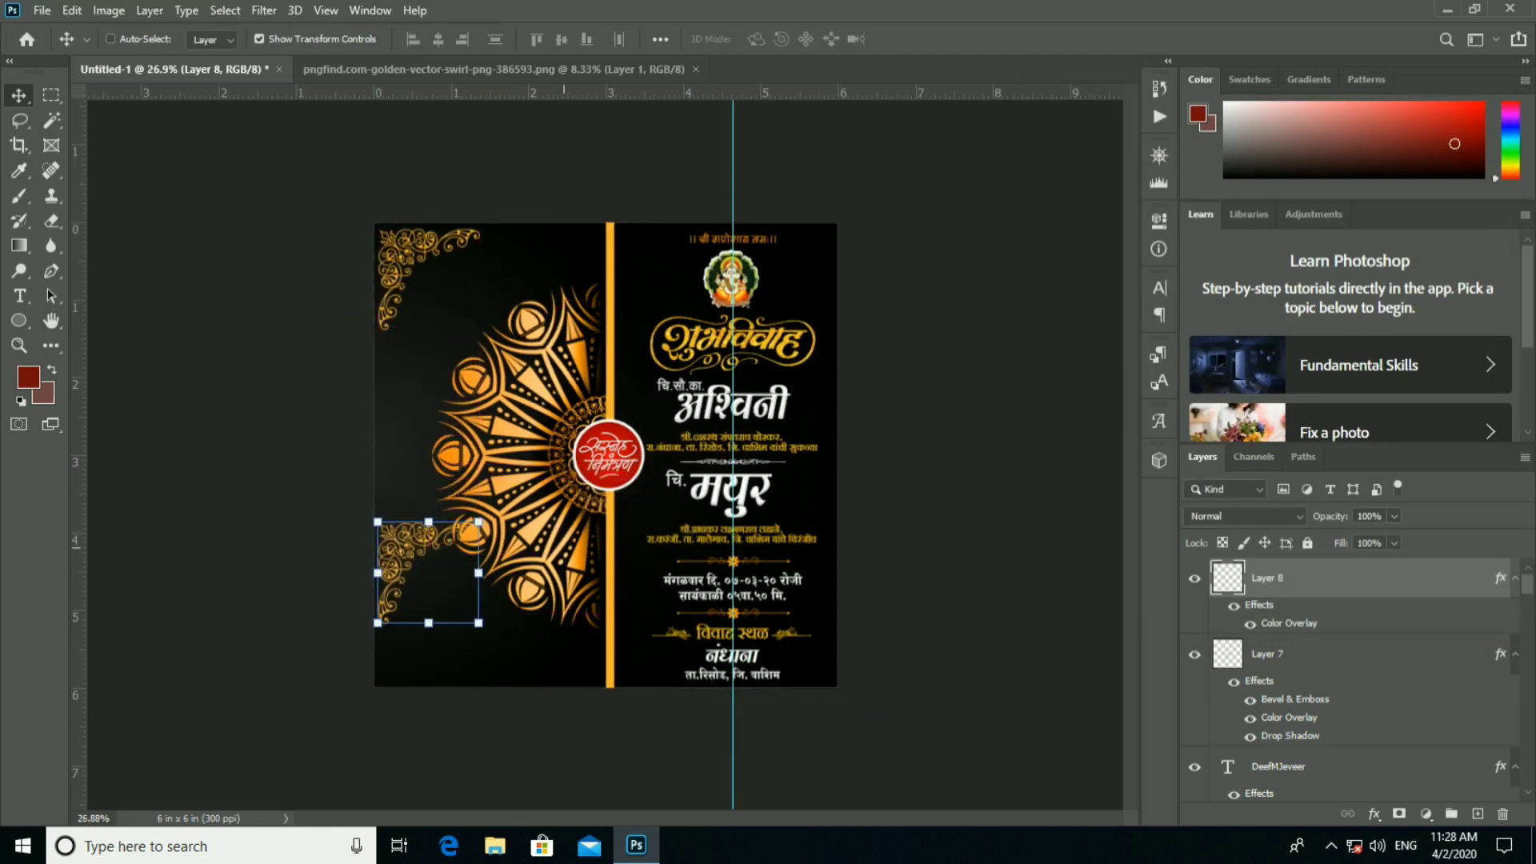
pyautogui.hotkey('ctrl', 't')
pyautogui.rightClick(442, 540)
pyautogui.click(502, 509)
pyautogui.click(954, 40)
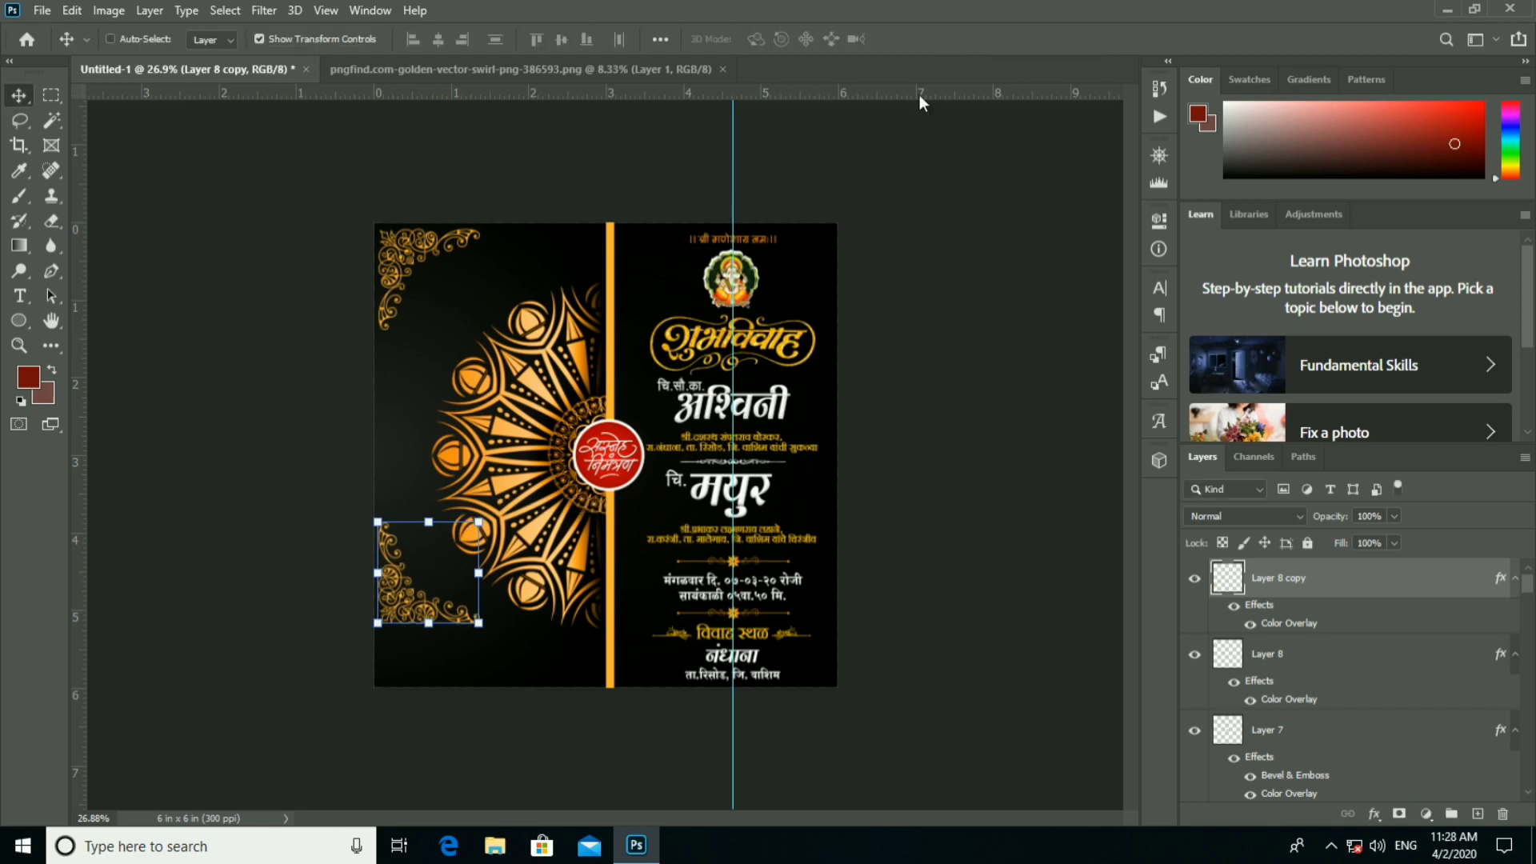
pyautogui.moveTo(460, 420); pyautogui.dragTo(460, 480)
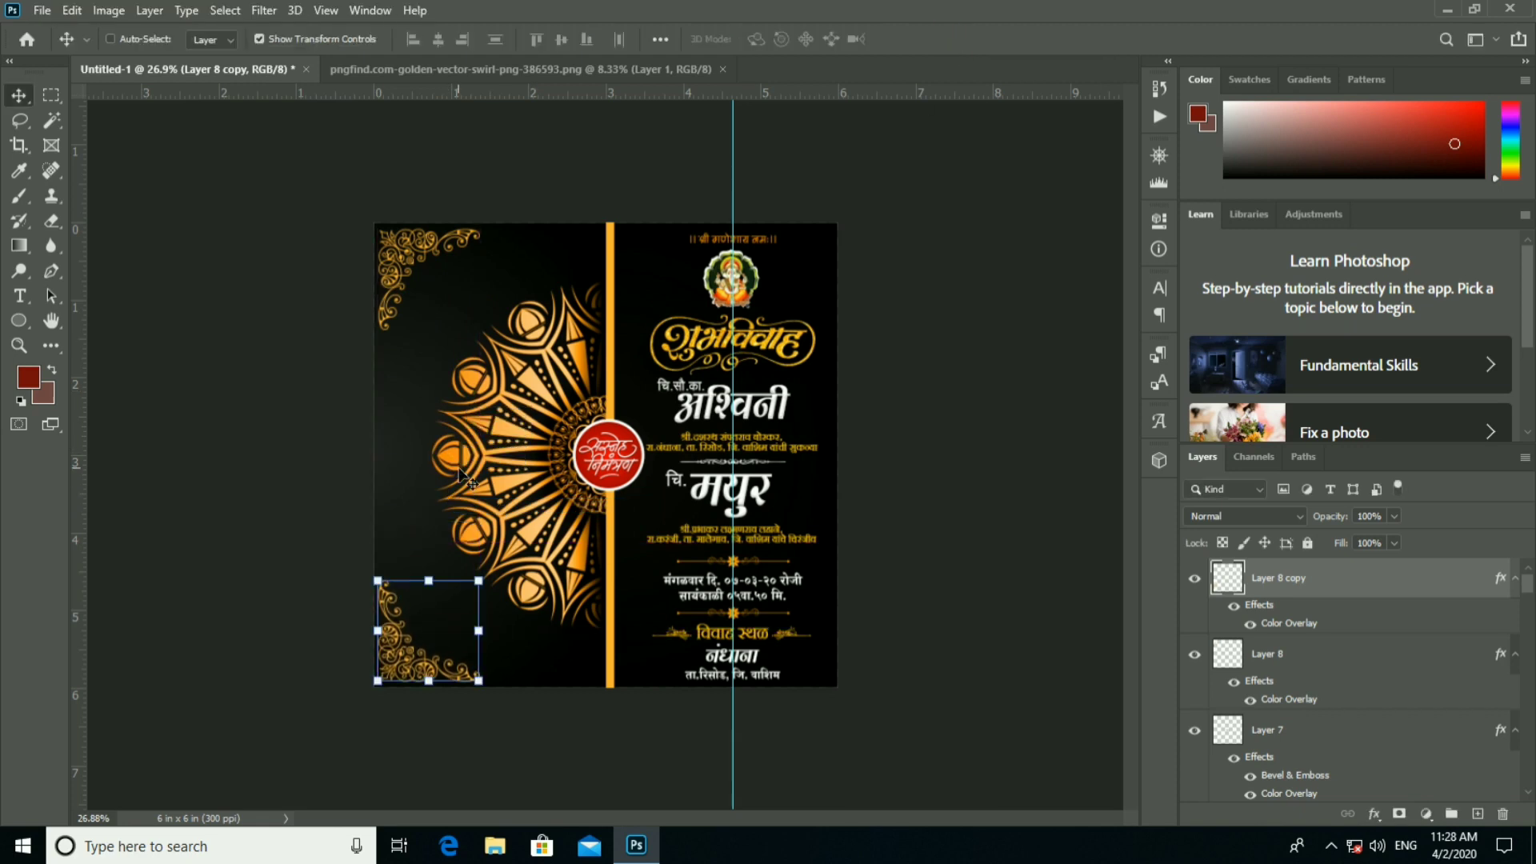
pyautogui.click(1015, 422)
pyautogui.scroll(3, 995, 459)
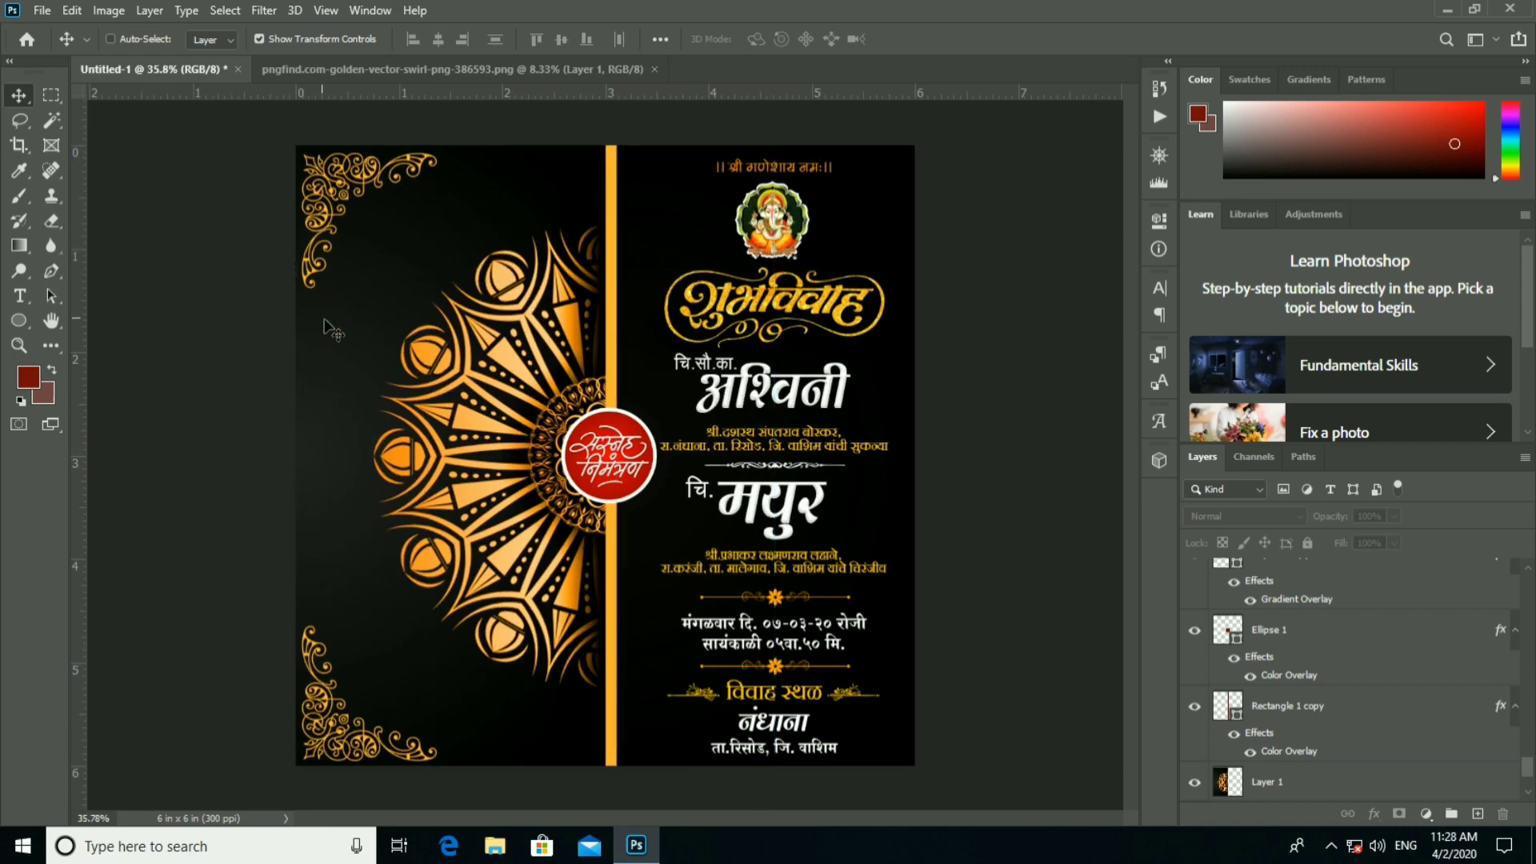
pyautogui.keyDown('ctrl'); pyautogui.click(328, 327); pyautogui.keyUp('ctrl')
pyautogui.keyDown('ctrl'); pyautogui.click(992, 366); pyautogui.keyUp('ctrl')
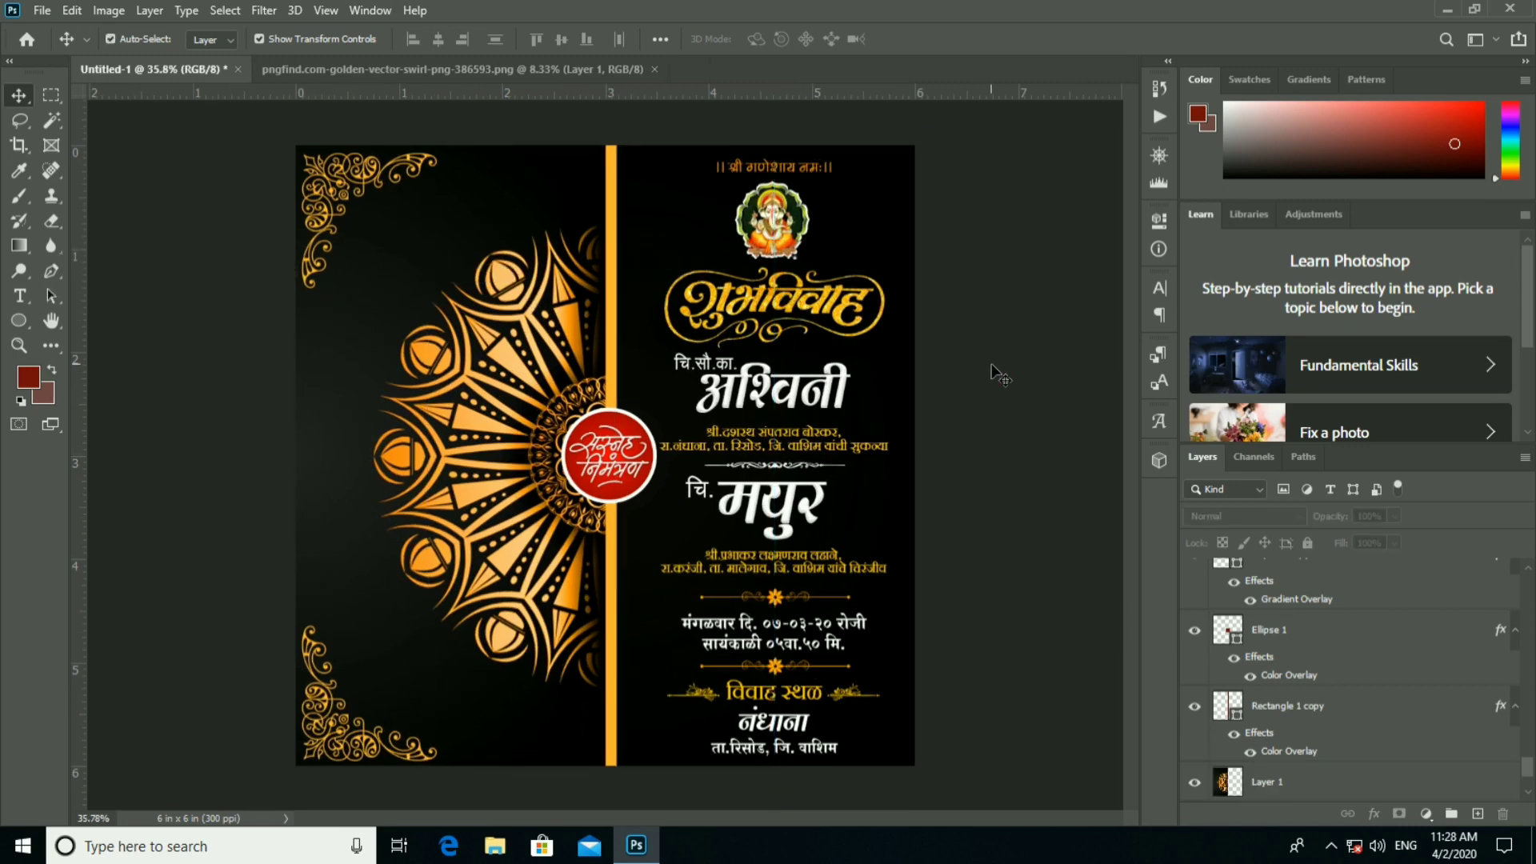